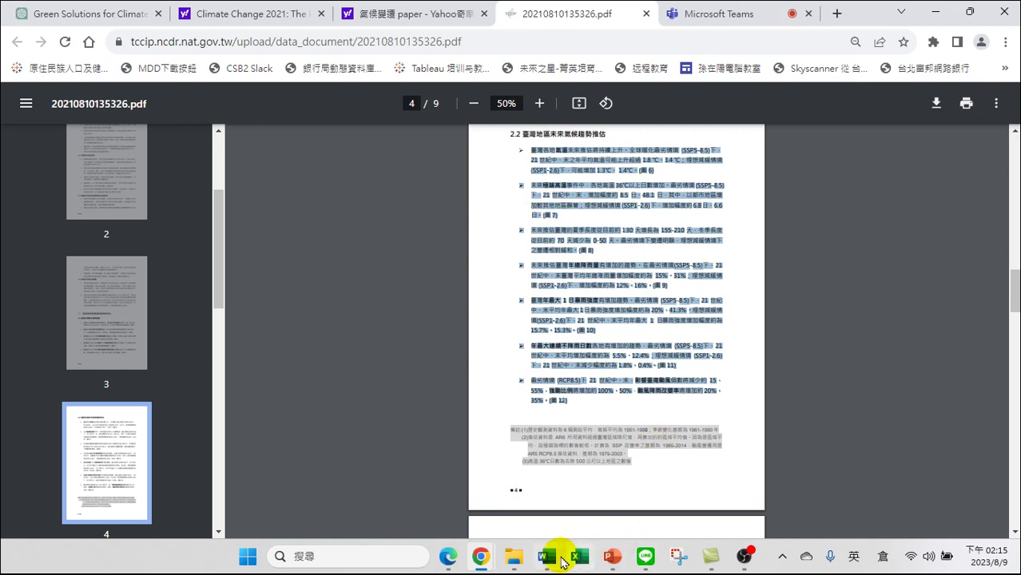
Switch to the ChatGPT window in Edge and go to the end of the Green Solutions conversation
{"action": "mouse_move", "coordinate": [546, 559]}
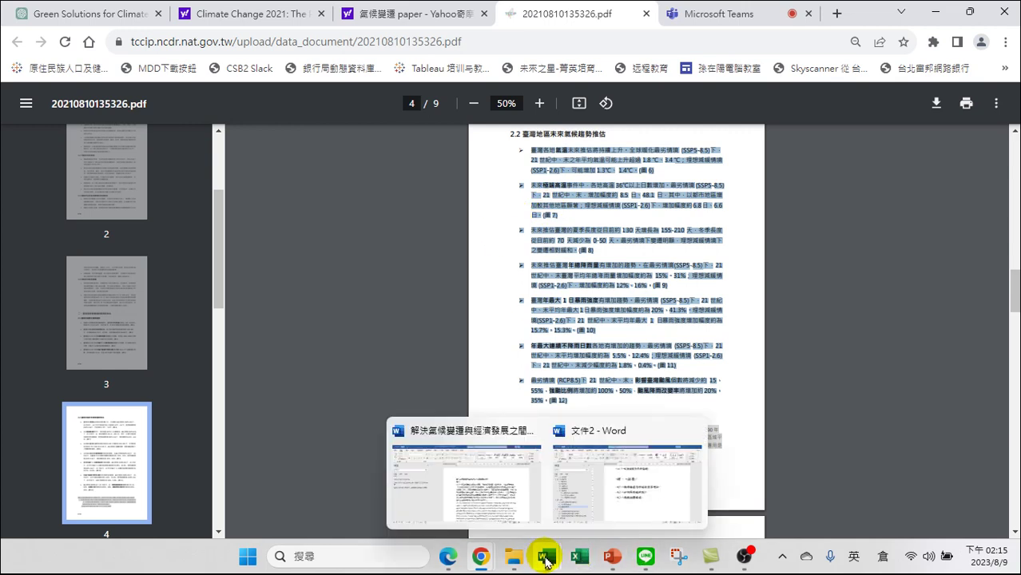
{"action": "left_click", "coordinate": [448, 556]}
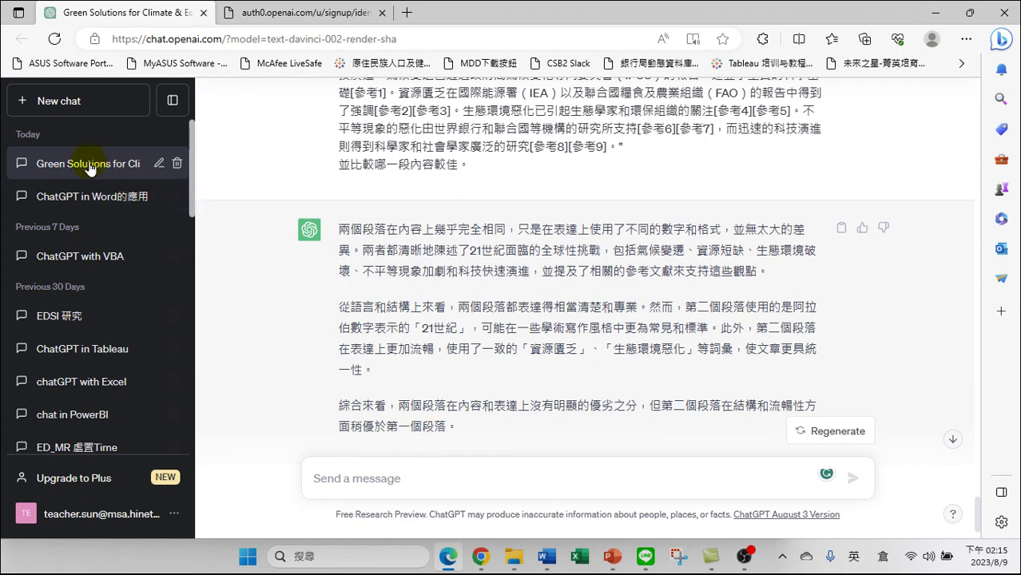
{"action": "scroll", "coordinate": [511, 258], "scroll_direction": "up", "scroll_amount": 3}
{"action": "scroll", "coordinate": [528, 232], "scroll_direction": "up", "scroll_amount": 5}
{"action": "scroll", "coordinate": [543, 208], "scroll_direction": "down", "scroll_amount": 12}
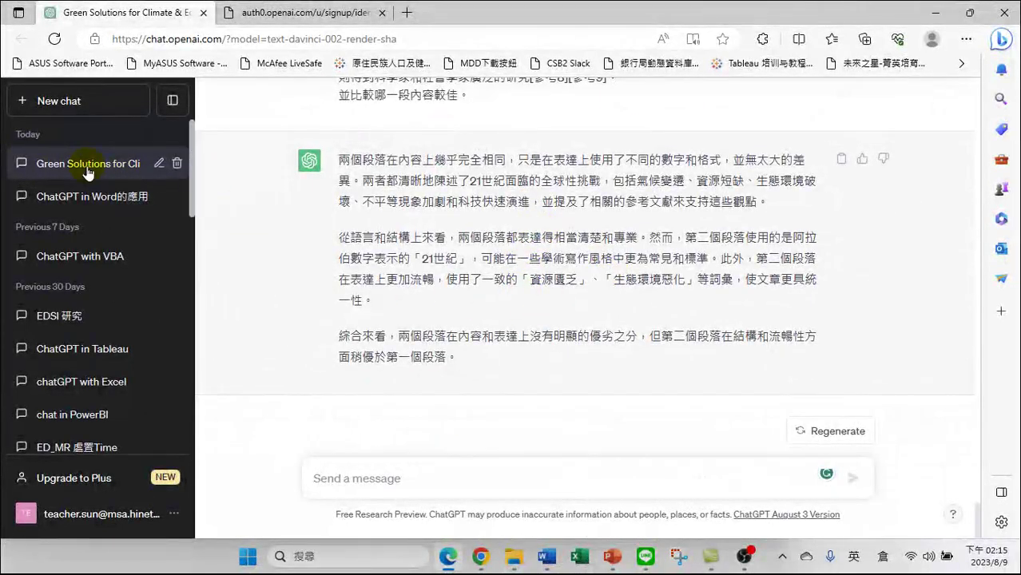
Start a new message with the instruction "請整理成一個表格"
{"action": "left_click", "coordinate": [373, 477]}
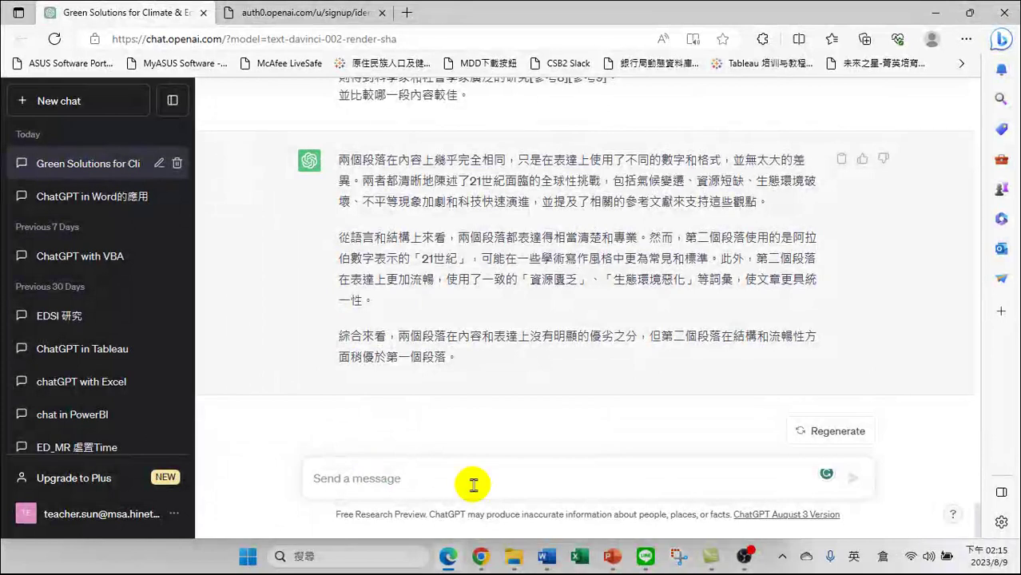
{"action": "type", "text": "yr"}
{"action": "key", "text": "BackSpace"}
{"action": "key", "text": "shift"}
{"action": "type", "text": "fu/3"}
{"action": "key", "text": "Down"}
{"action": "type", "text": "5/3"}
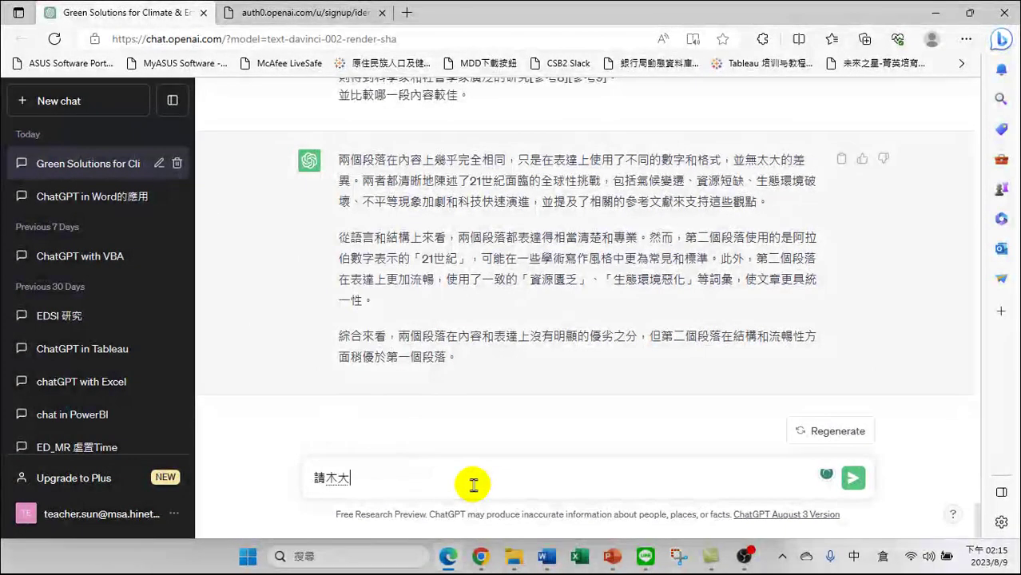
{"action": "key", "text": "Down"}
{"action": "type", "text": "wul6xu,4"}
{"action": "key", "text": "Down"}
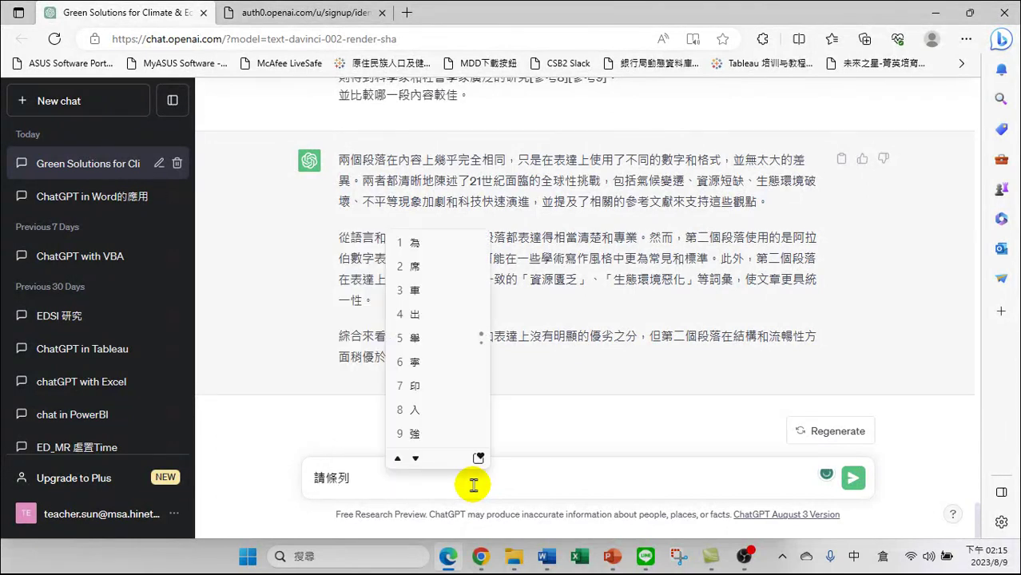
{"action": "key", "text": "Escape"}
{"action": "key", "text": "BackSpace"}
{"action": "key", "text": "BackSpace"}
{"action": "type", "text": "aj4284mymmgwg ihs m o"}
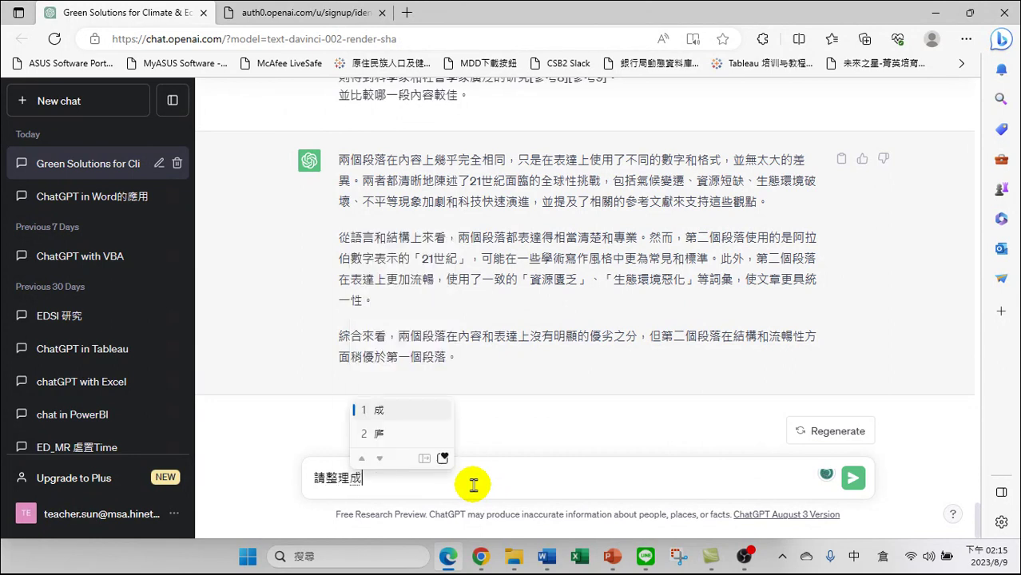
{"action": "type", "text": "wjr qmv dher"}
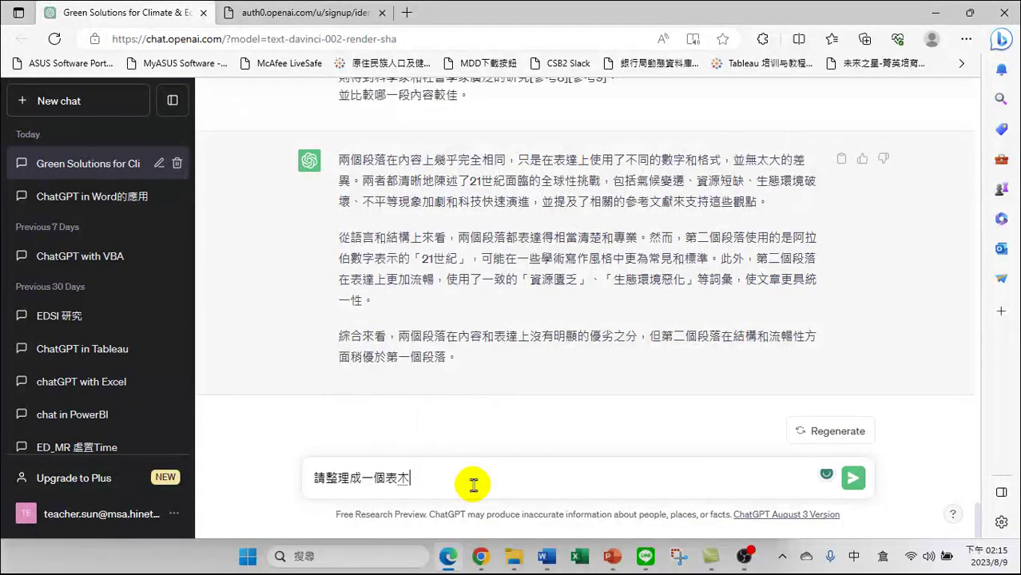
Extend the instruction with the requested columns "，分別有期間、結果"
{"action": "key", "text": "shift+comma"}
{"action": "type", "text": "csh rsln kb"}
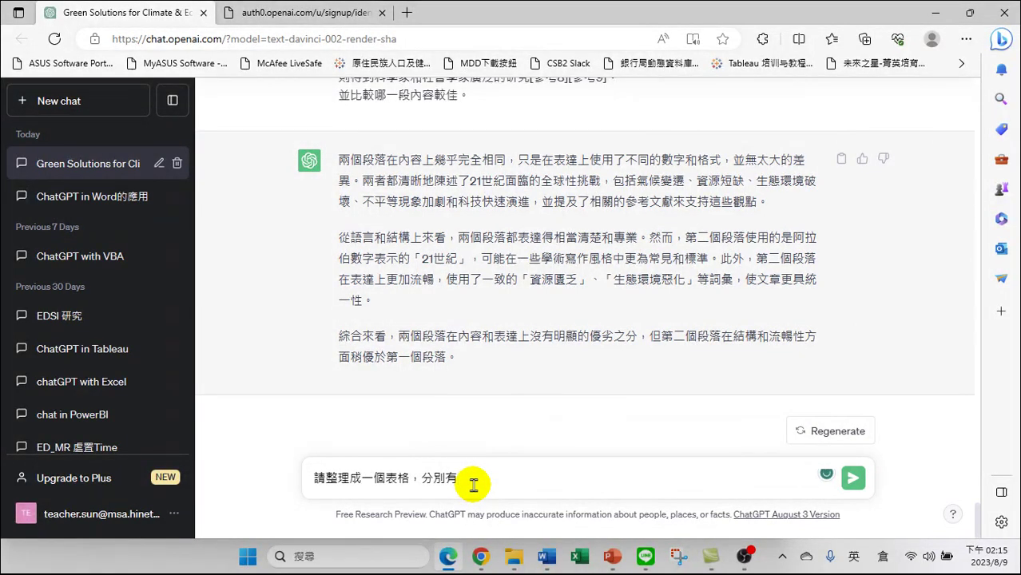
{"action": "type", "text": "tcb ana 、vmik"}
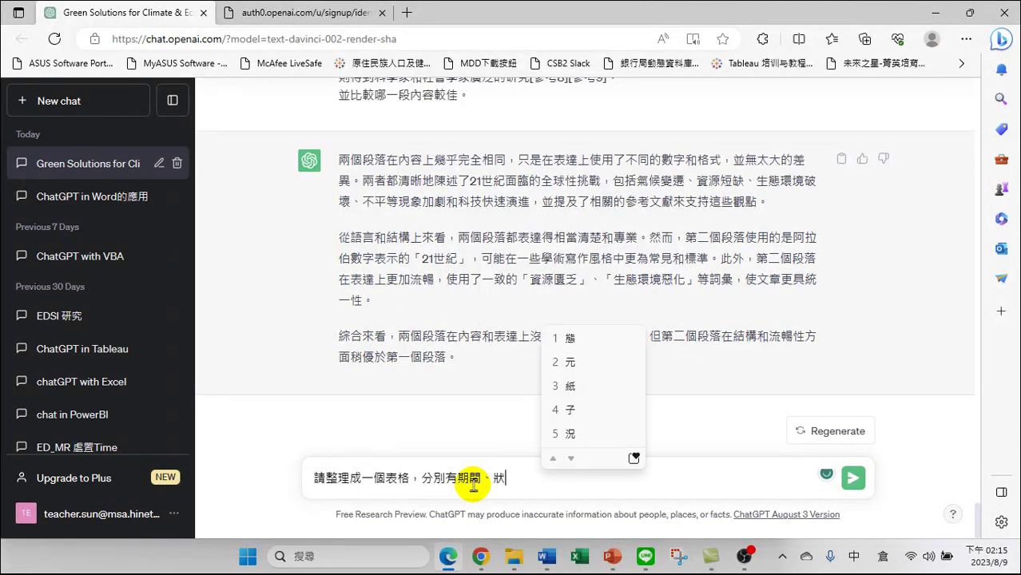
{"action": "key", "text": "Escape"}
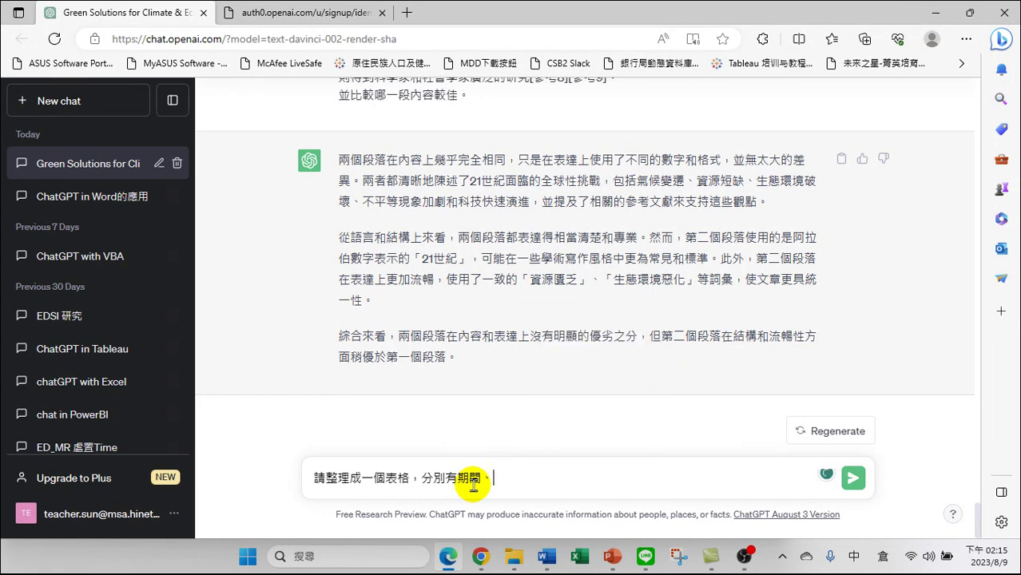
{"action": "type", "text": "vfgr 1"}
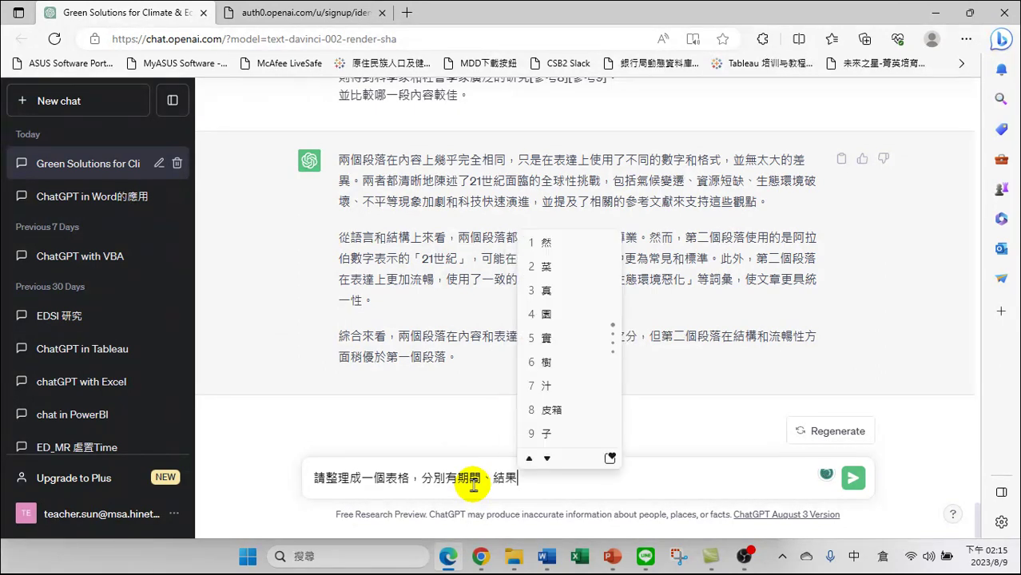
Switch to the climate report PDF in Chrome and enlarge page 4 to 110% to read section 2.2
{"action": "key", "text": "alt+Tab"}
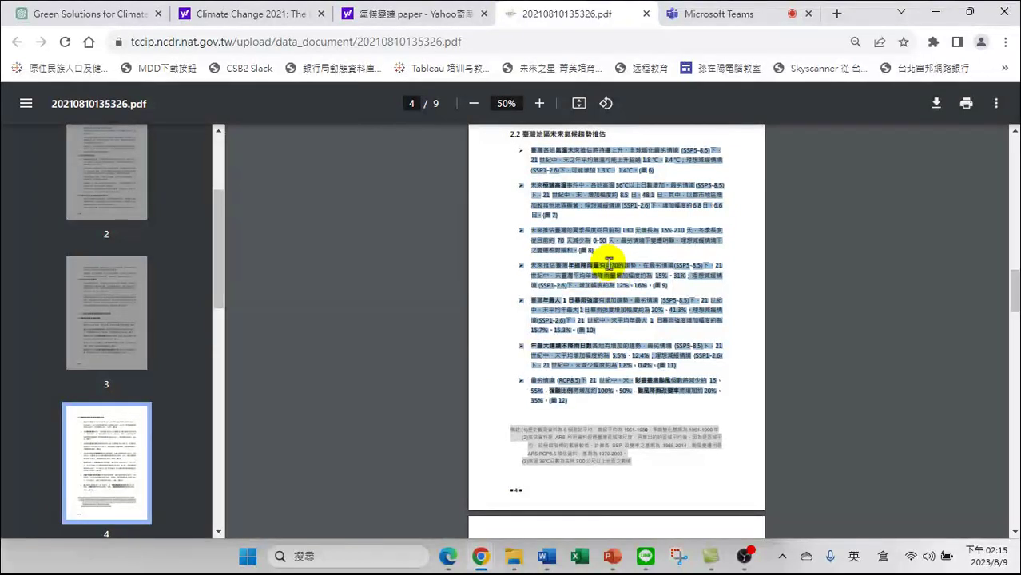
{"action": "left_click", "coordinate": [540, 103]}
{"action": "left_click", "coordinate": [540, 103]}
{"action": "left_click", "coordinate": [539, 103]}
{"action": "left_click", "coordinate": [539, 104]}
{"action": "left_click", "coordinate": [539, 103]}
{"action": "left_click", "coordinate": [539, 103]}
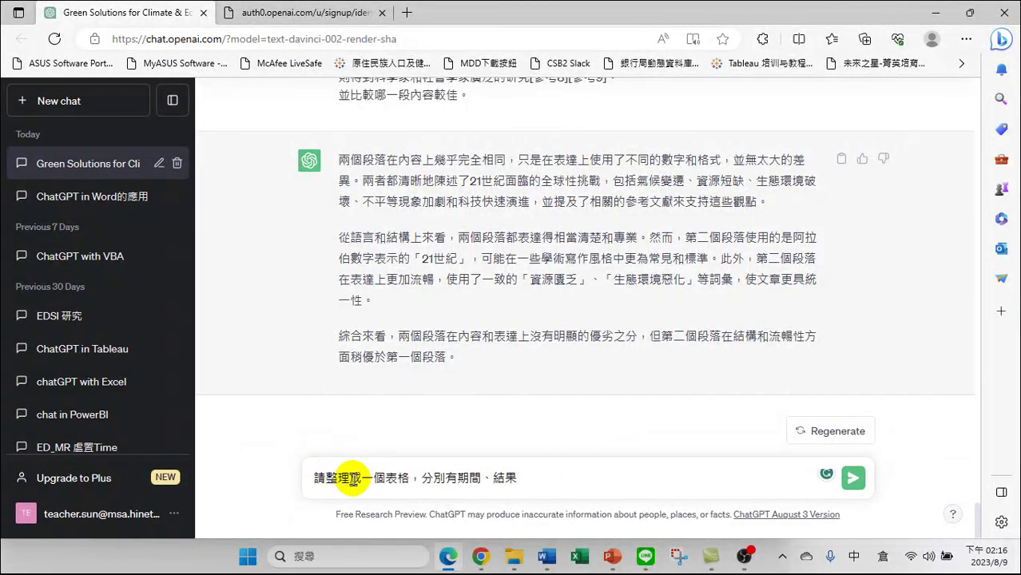
Back in ChatGPT, insert "將以下資料" after "請" in the drafted instruction
{"action": "left_click", "coordinate": [322, 473]}
{"action": "type", "text": "將"}
{"action": "type", "text": "以下資火"}
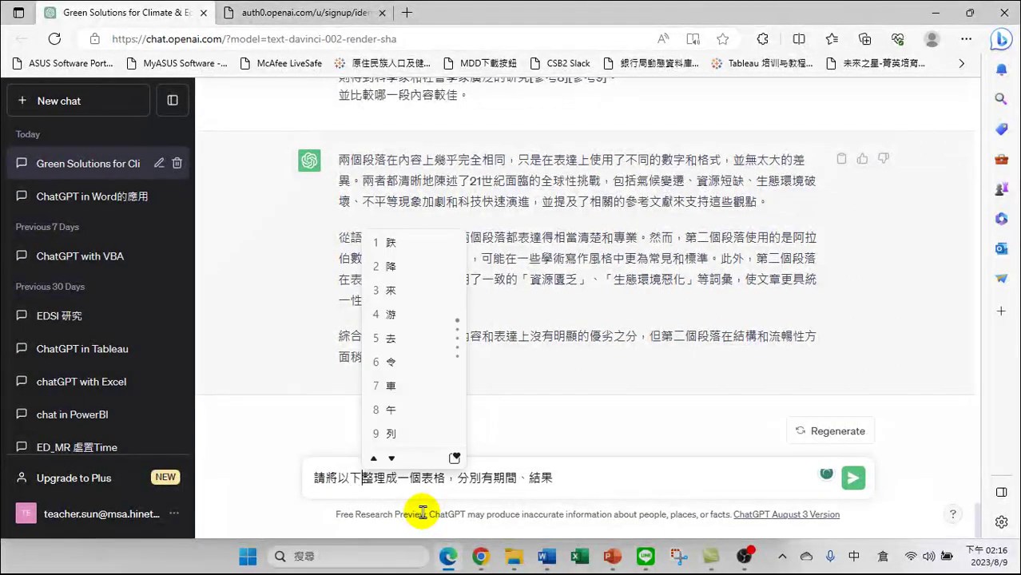
{"action": "type", "text": "料"}
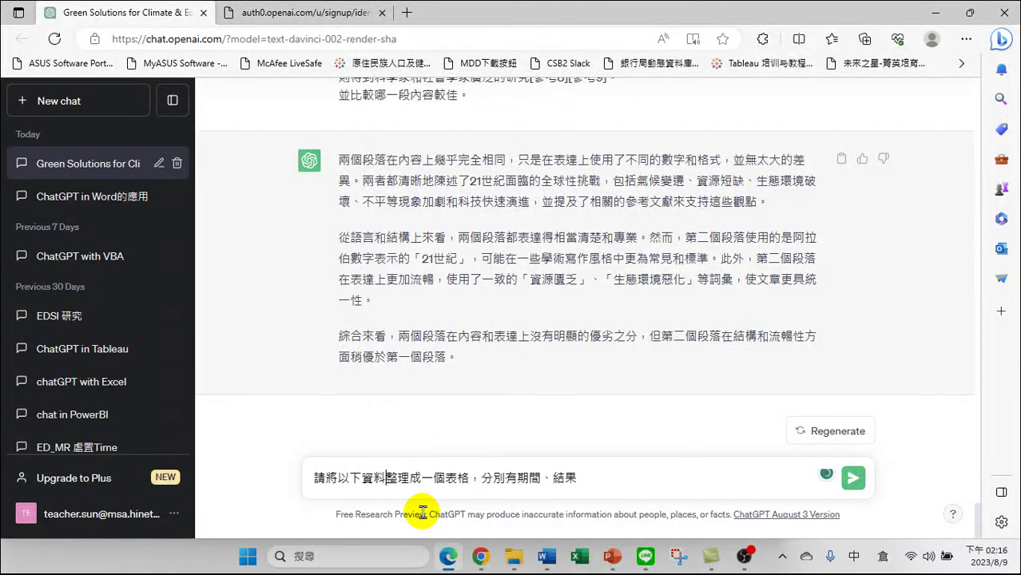
Replace "，分別有期間、結果" at the end of the instruction with "。"
{"action": "key", "text": "Right"}
{"action": "key", "text": "Right"}
{"action": "key", "text": "Right"}
{"action": "key", "text": "shift+Right"}
{"action": "key", "text": "shift+Right"}
{"action": "key", "text": "shift+Right"}
{"action": "key", "text": "shift+Right"}
{"action": "key", "text": "shift+Right"}
{"action": "key", "text": "shift+Right"}
{"action": "key", "text": "shift+Right"}
{"action": "key", "text": "shift+Right"}
{"action": "key", "text": "shift+Right"}
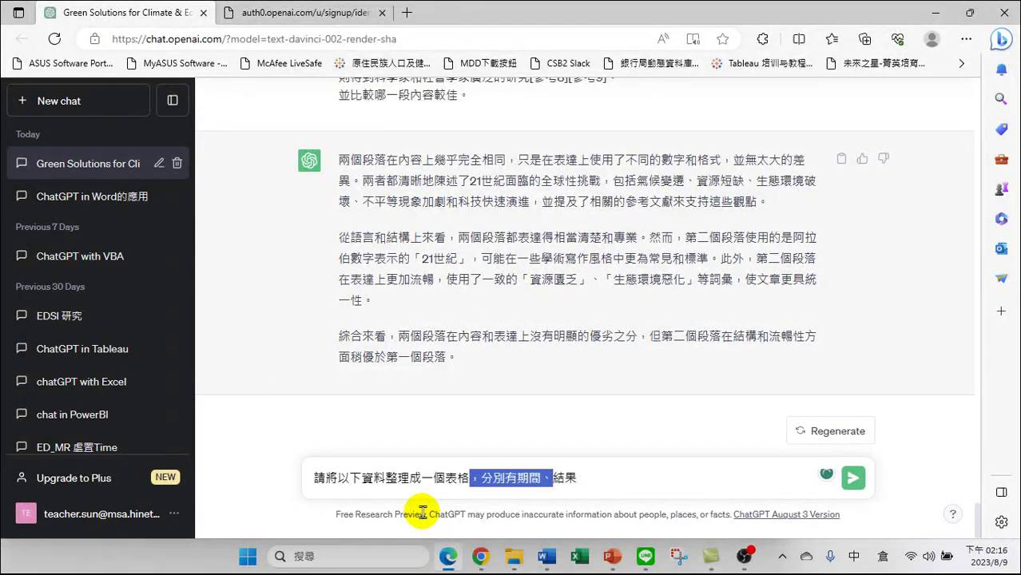
{"action": "type", "text": "。"}
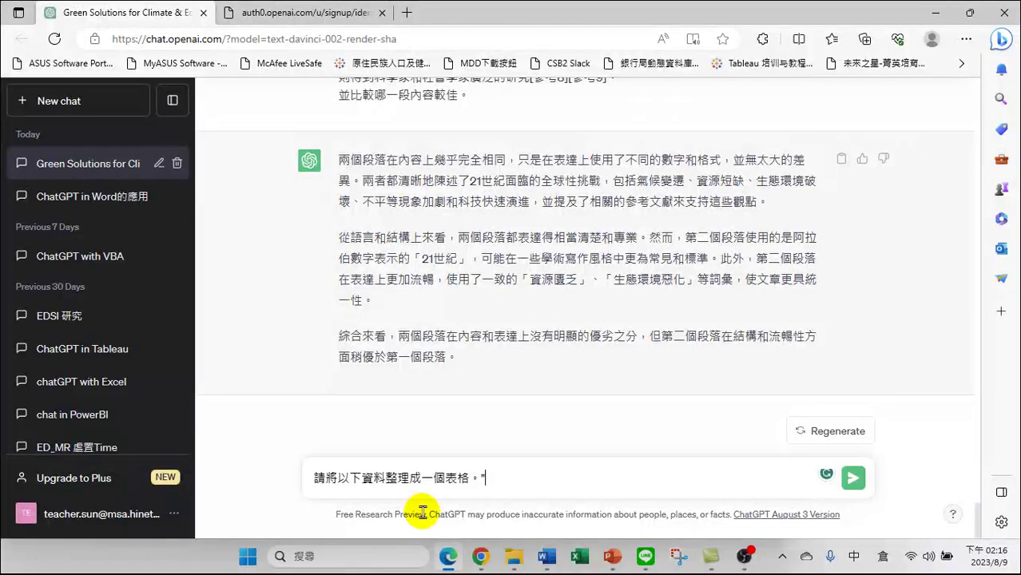
Paste the copied Taiwan climate projections after the instruction, enclosed in quotation marks
{"action": "type", "text": "“"}
{"action": "key", "text": "ctrl+v"}
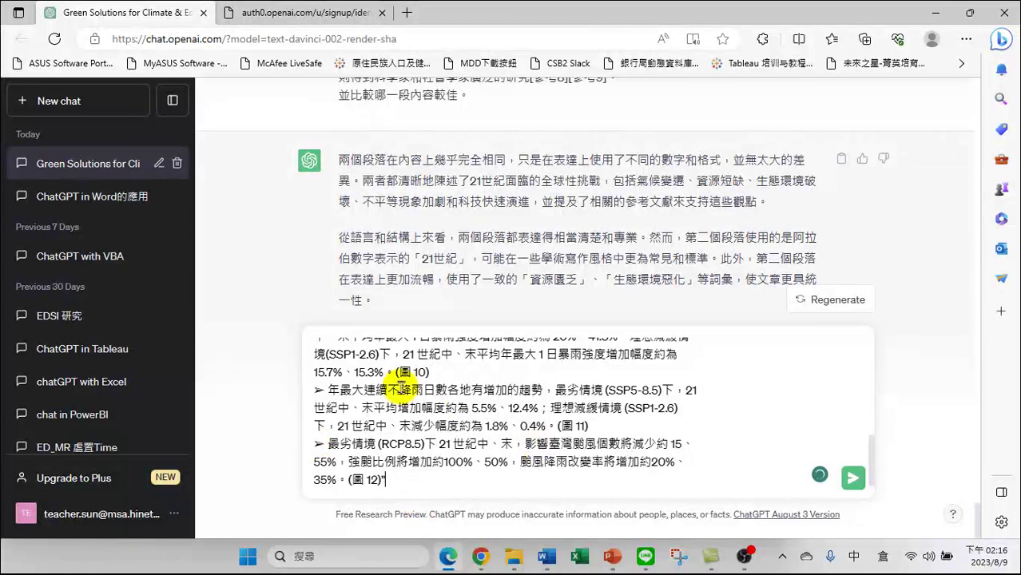
{"action": "scroll", "coordinate": [419, 445], "scroll_direction": "up", "scroll_amount": 10}
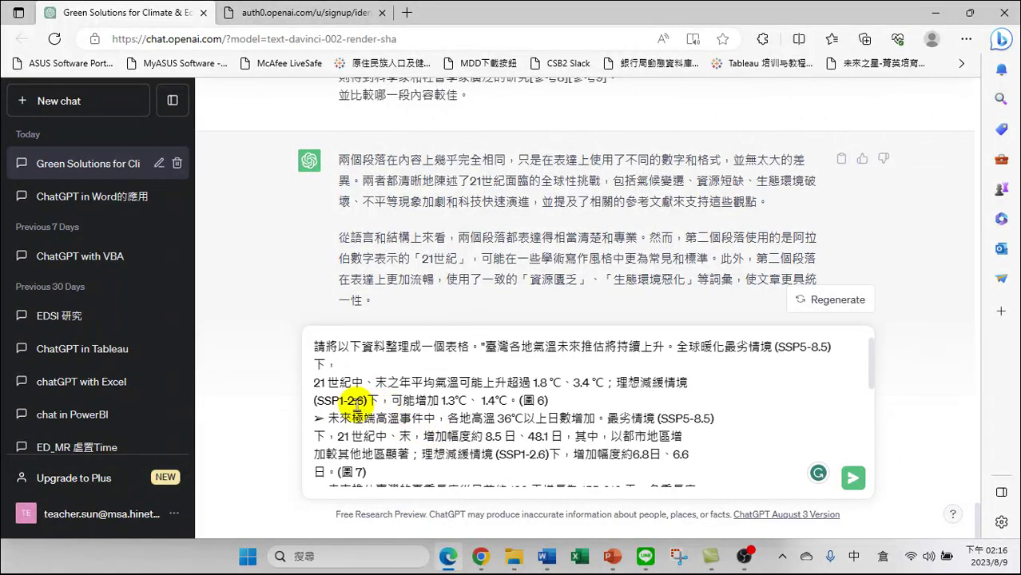
{"action": "left_click", "coordinate": [317, 346]}
{"action": "left_click_drag", "start_coordinate": [316, 346], "coordinate": [471, 347]}
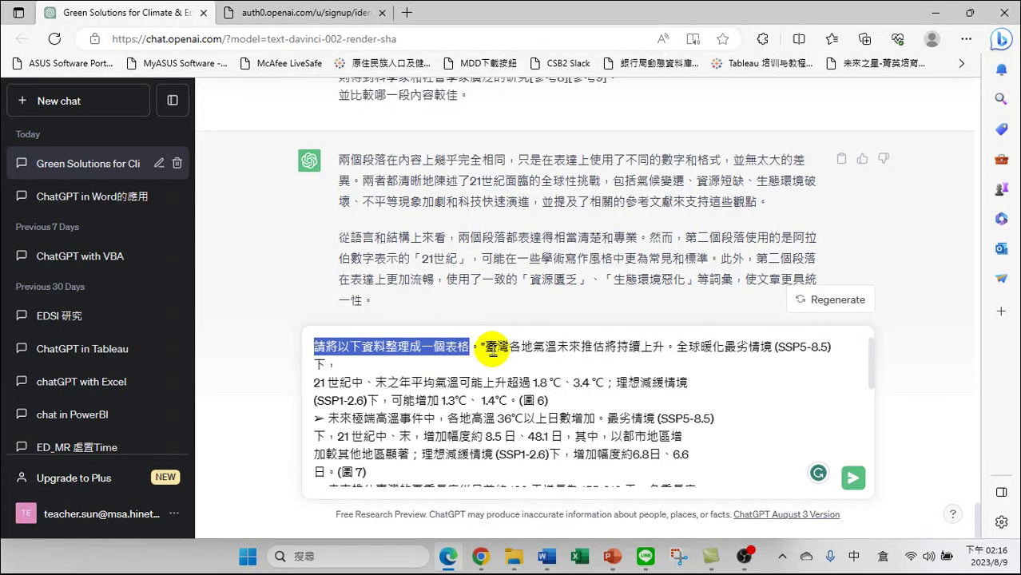
{"action": "left_click", "coordinate": [481, 343]}
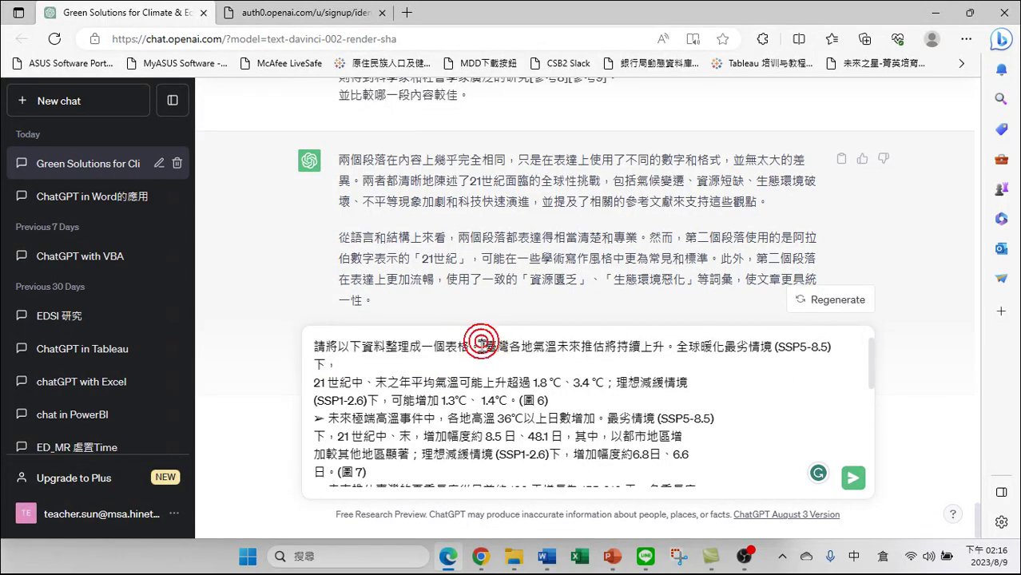
{"action": "type", "text": "。"}
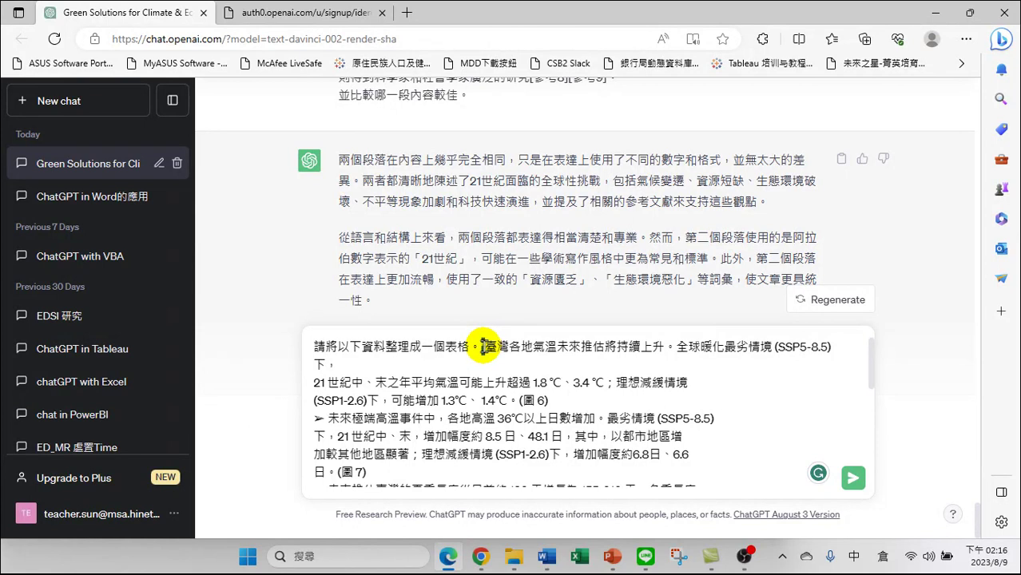
{"action": "type", "text": "\""}
Copy the entire prompt and post it in the Microsoft Teams meeting chat in Chrome
{"action": "left_click_drag", "start_coordinate": [314, 346], "coordinate": [646, 564]}
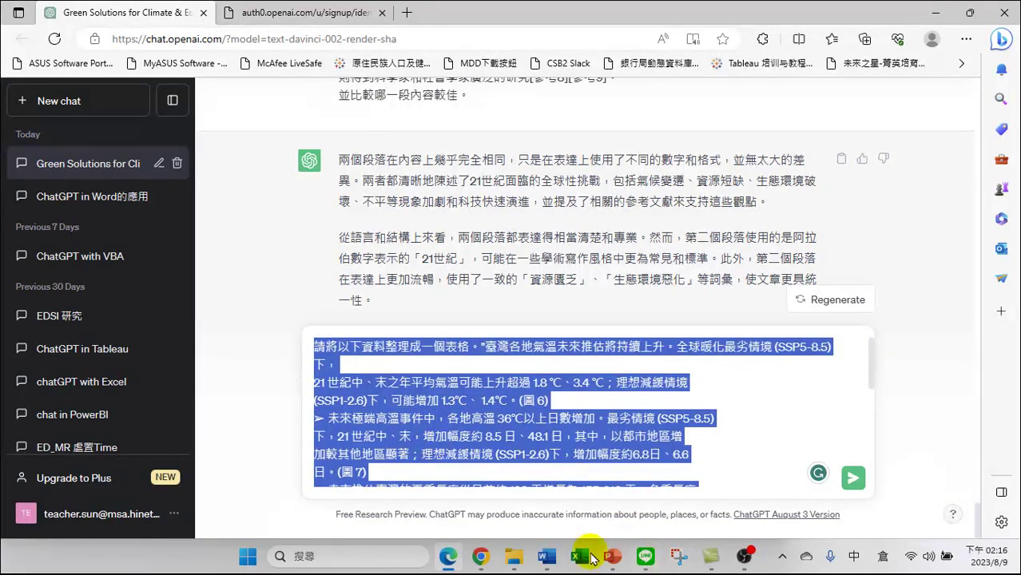
{"action": "mouse_move", "coordinate": [483, 555]}
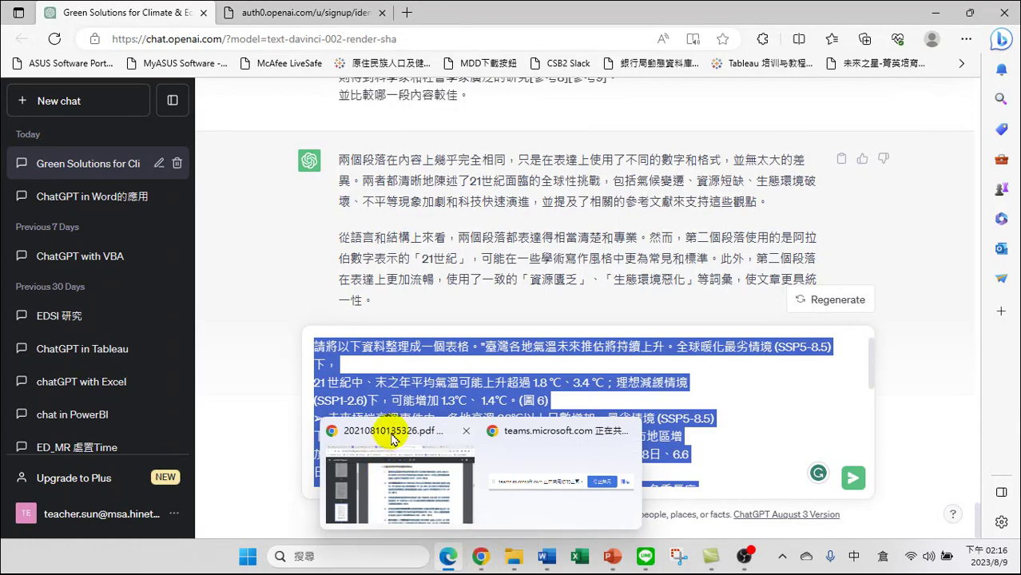
{"action": "left_click", "coordinate": [391, 446]}
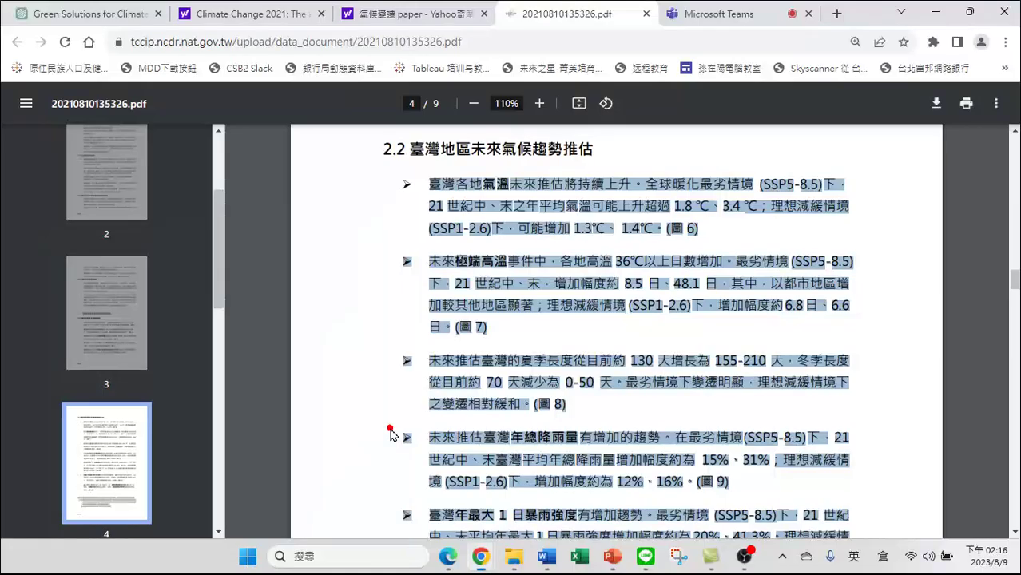
{"action": "left_click", "coordinate": [720, 12]}
{"action": "left_click", "coordinate": [863, 489]}
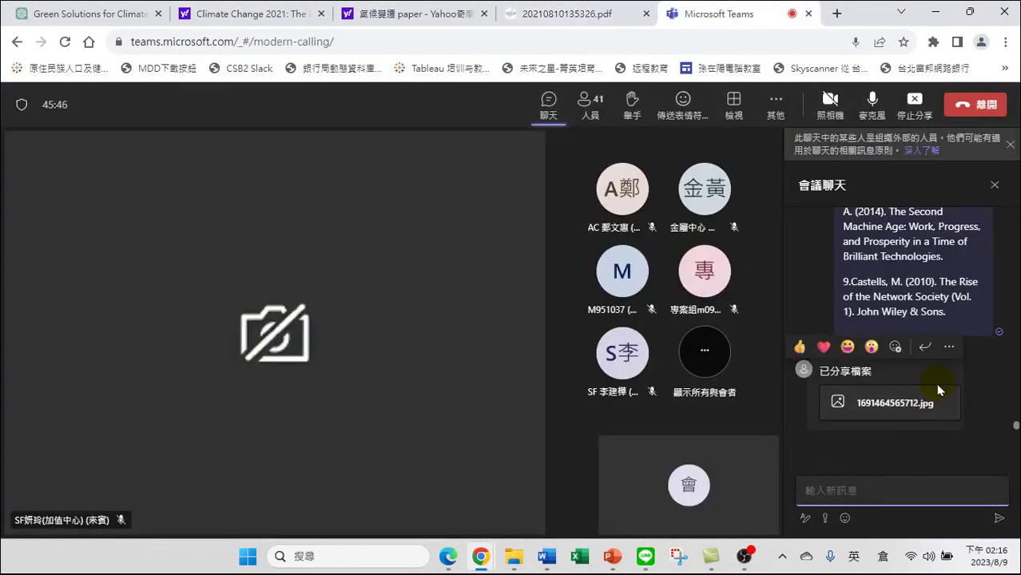
{"action": "left_click", "coordinate": [859, 498]}
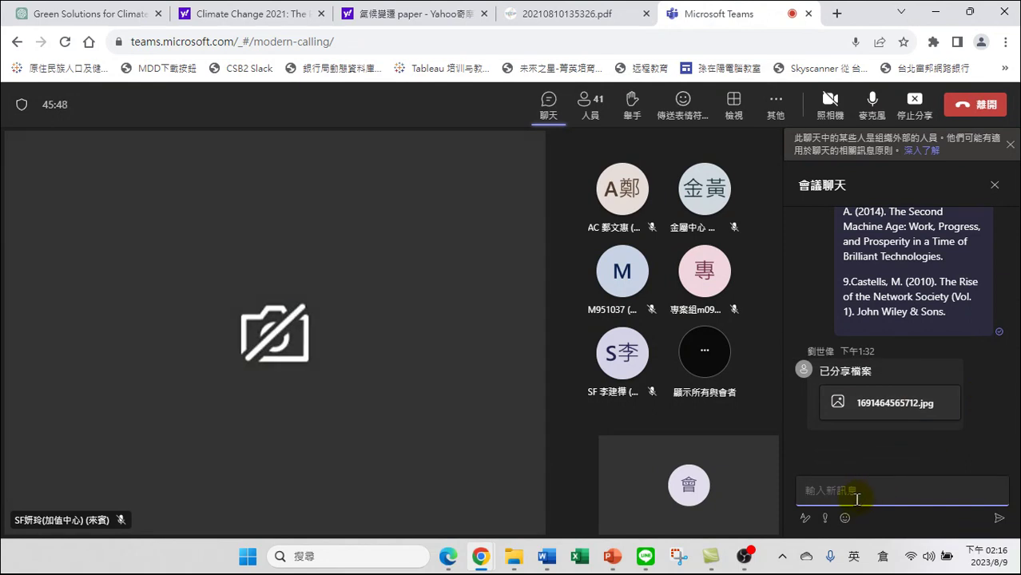
{"action": "key", "text": "ctrl+v"}
{"action": "key", "text": "ctrl+z"}
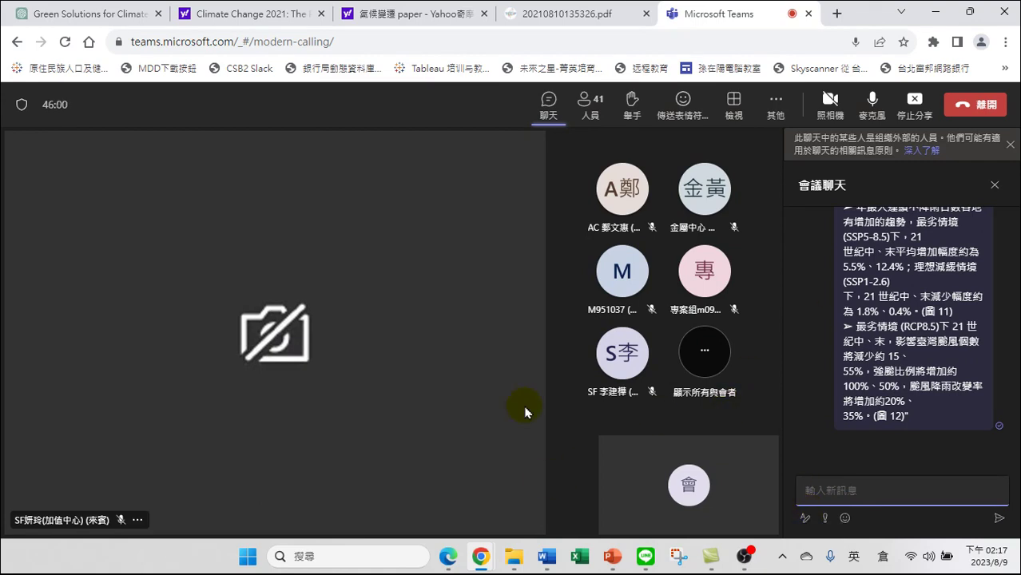
Return to ChatGPT, submit the prompt, and compare the generated table with the source text
{"action": "left_click", "coordinate": [935, 12]}
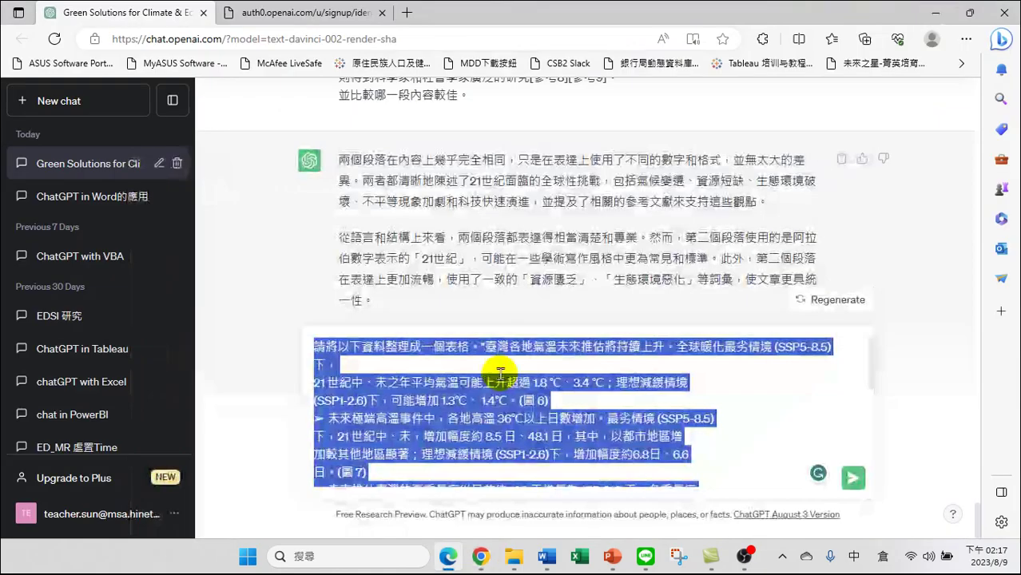
{"action": "left_click", "coordinate": [854, 478]}
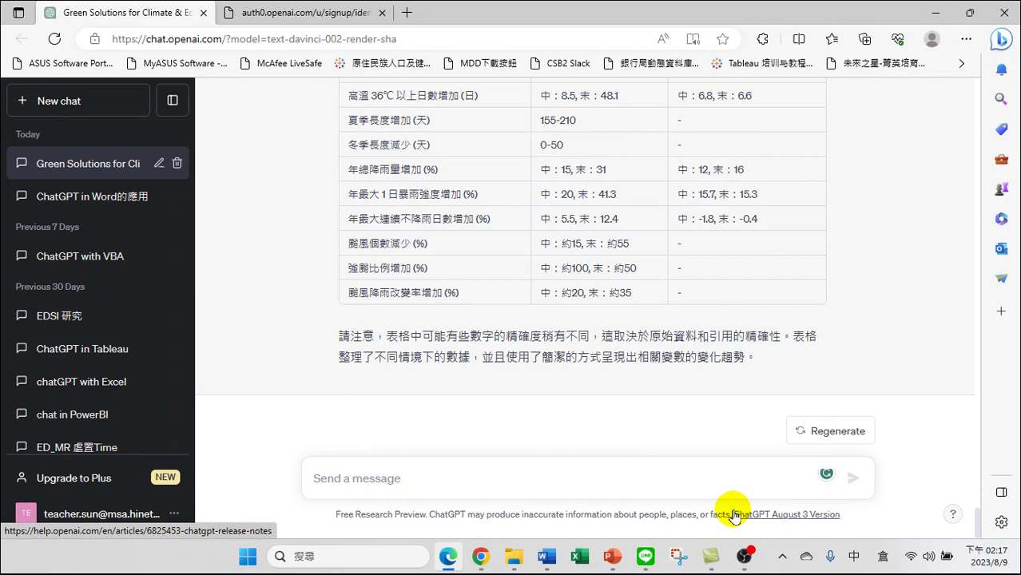
{"action": "scroll", "coordinate": [767, 257], "scroll_direction": "up", "scroll_amount": 5}
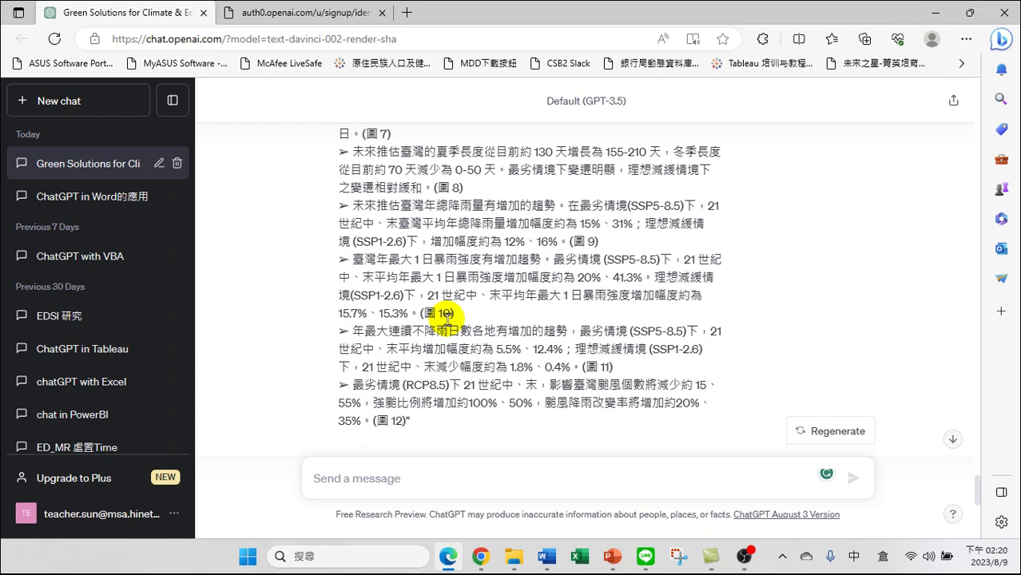
{"action": "scroll", "coordinate": [491, 371], "scroll_direction": "down", "scroll_amount": 3}
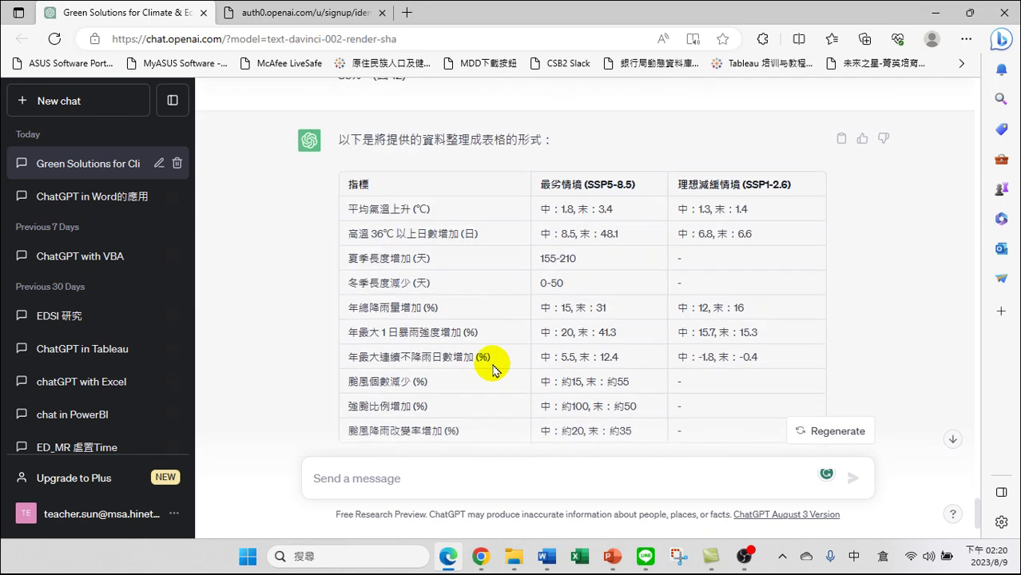
{"action": "scroll", "coordinate": [490, 326], "scroll_direction": "up", "scroll_amount": 3}
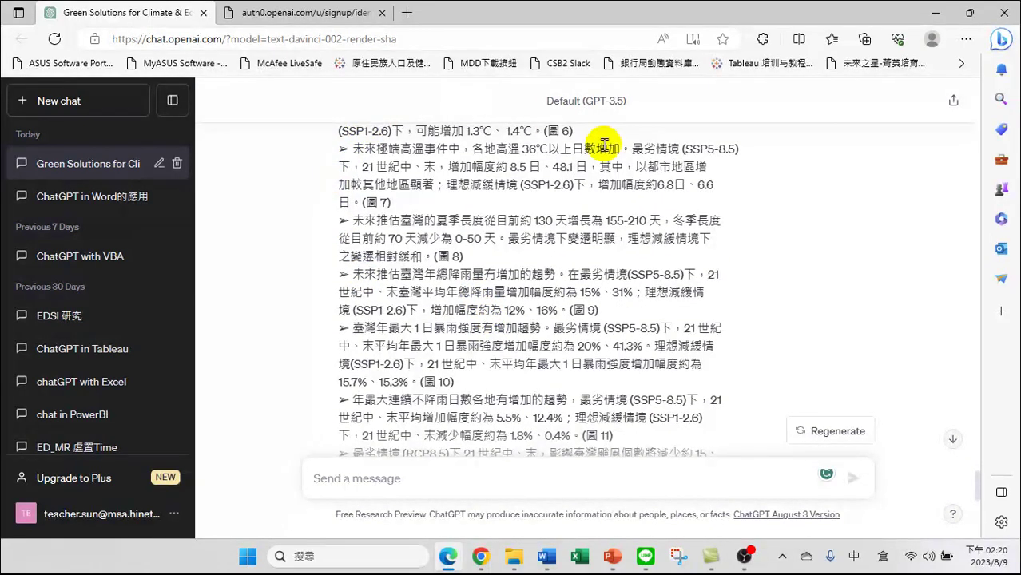
{"action": "scroll", "coordinate": [559, 312], "scroll_direction": "down", "scroll_amount": 5}
{"action": "scroll", "coordinate": [553, 310], "scroll_direction": "up", "scroll_amount": 3}
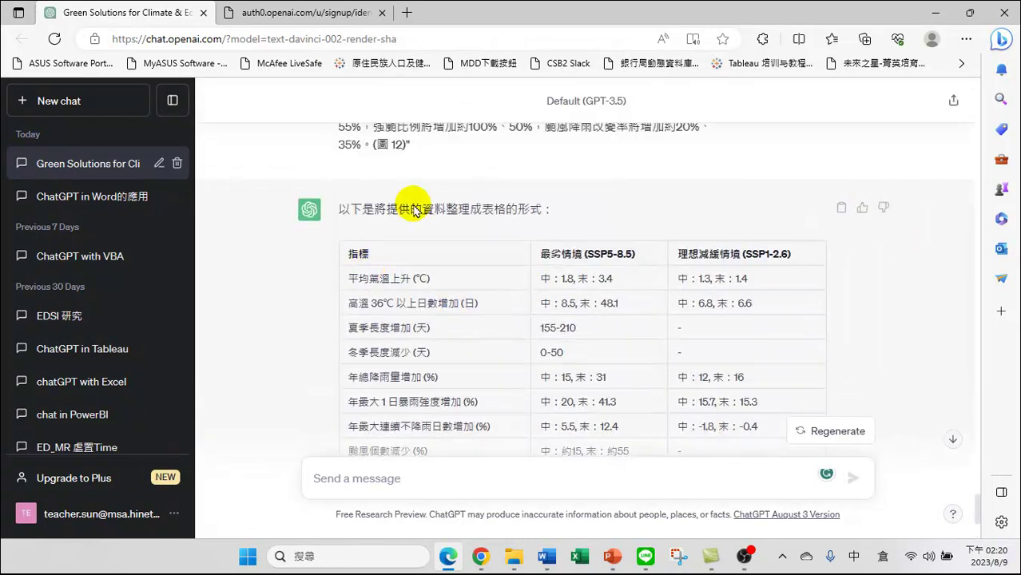
Check the generated climate projection table against the source text, and copy the whole ChatGPT reply
{"action": "scroll", "coordinate": [589, 367], "scroll_direction": "down", "scroll_amount": 2}
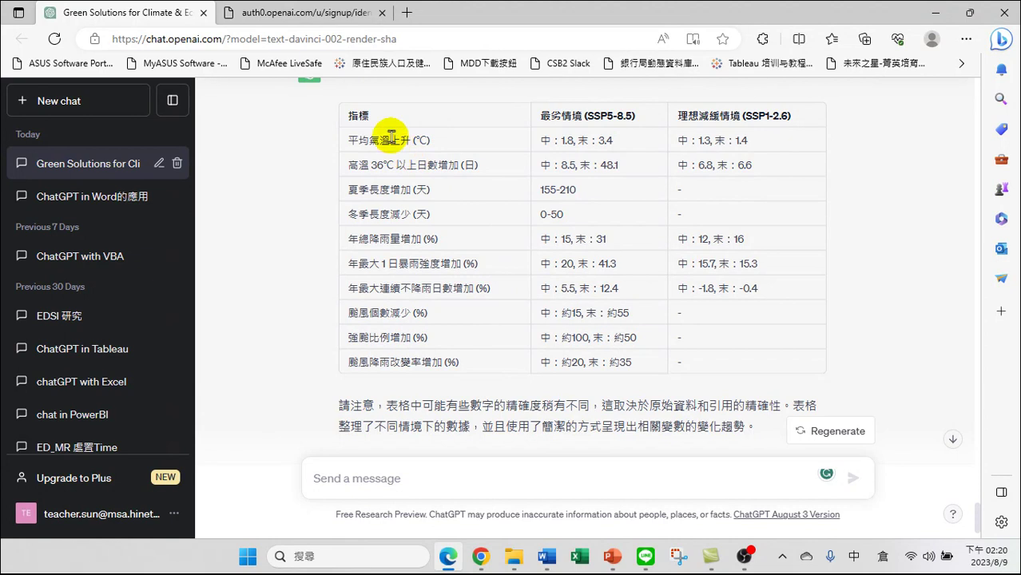
{"action": "scroll", "coordinate": [449, 164], "scroll_direction": "up", "scroll_amount": 5}
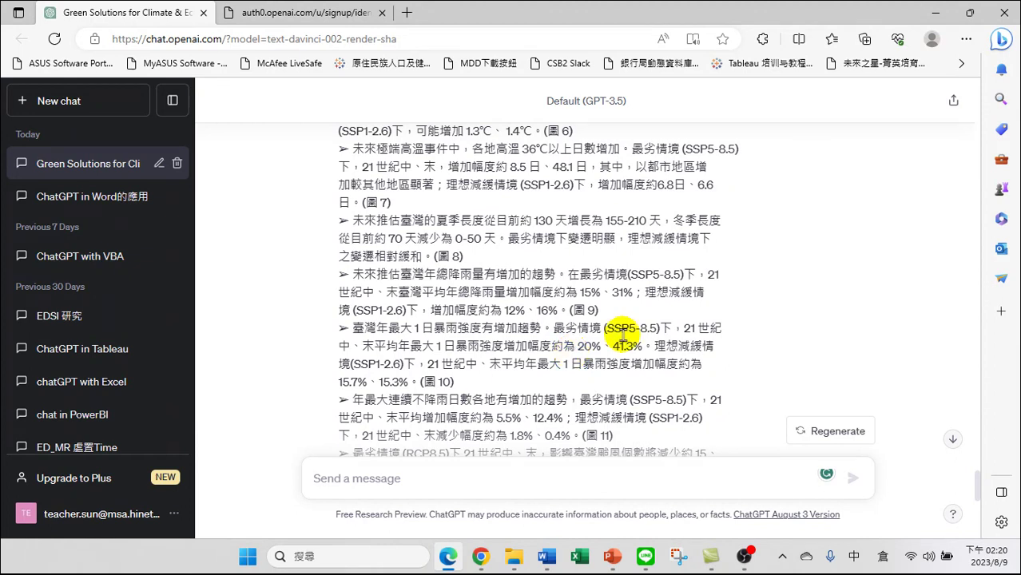
{"action": "scroll", "coordinate": [572, 352], "scroll_direction": "down", "scroll_amount": 10}
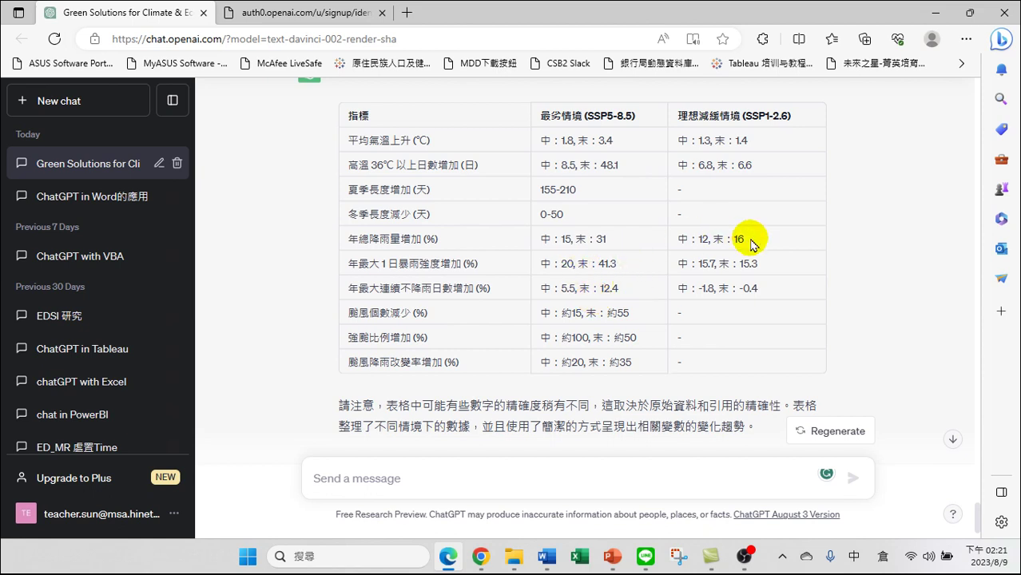
{"action": "scroll", "coordinate": [747, 240], "scroll_direction": "up", "scroll_amount": 2}
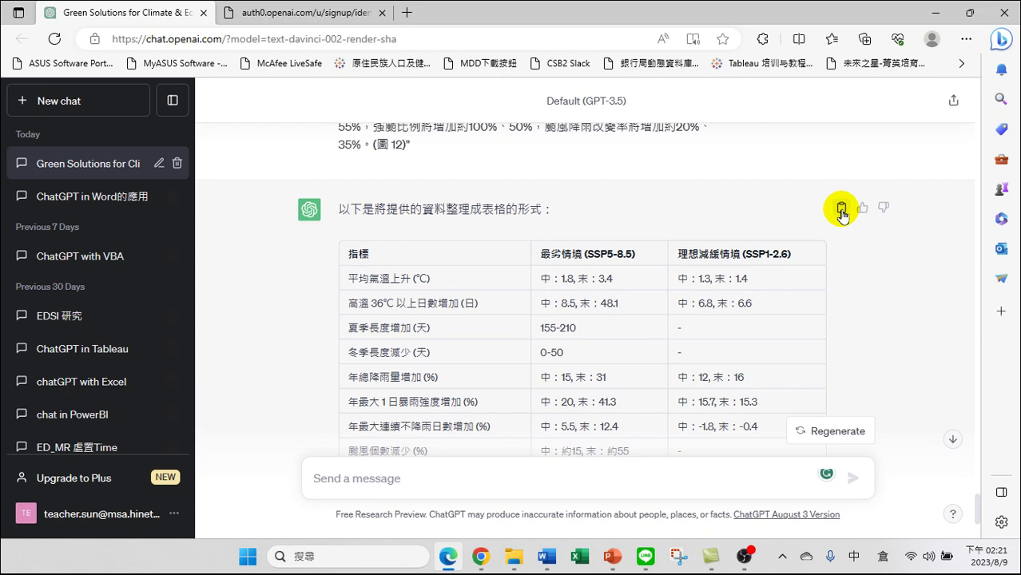
{"action": "scroll", "coordinate": [639, 336], "scroll_direction": "down", "scroll_amount": 2}
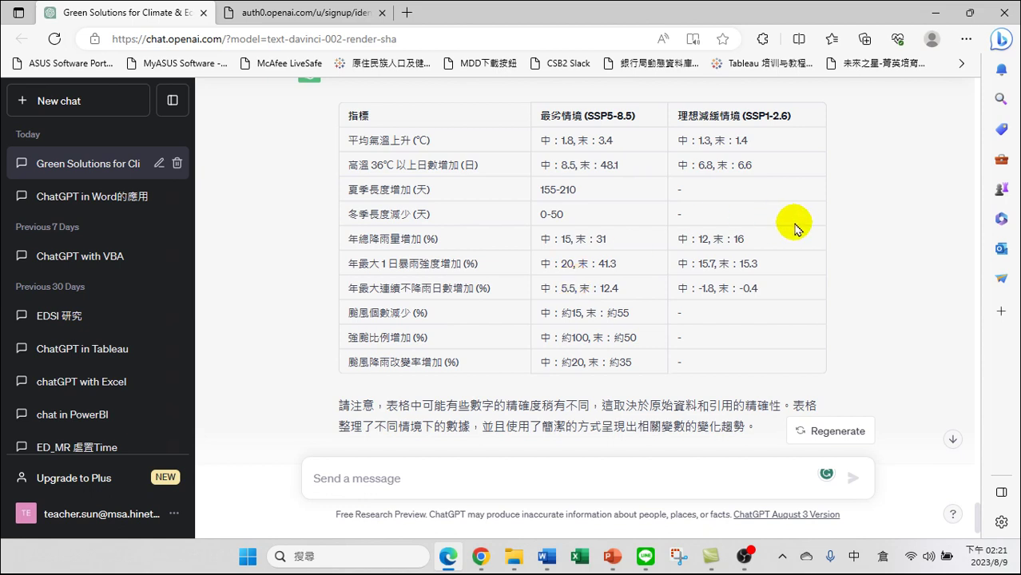
{"action": "scroll", "coordinate": [795, 218], "scroll_direction": "up", "scroll_amount": 2}
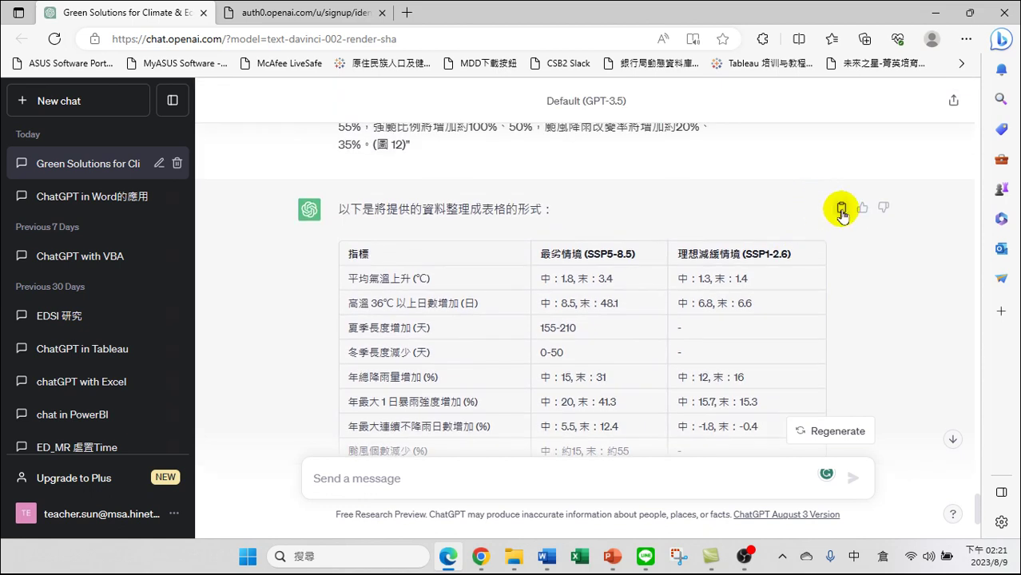
{"action": "left_click", "coordinate": [841, 210]}
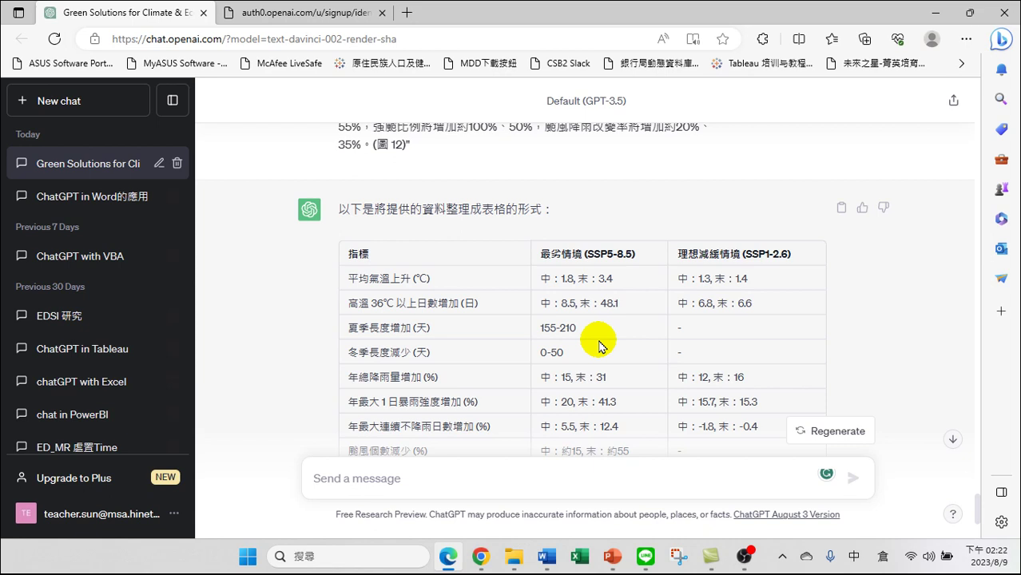
Switch to the Microsoft Teams meeting in Chrome and post the copied table reply in the meeting chat
{"action": "mouse_move", "coordinate": [546, 559]}
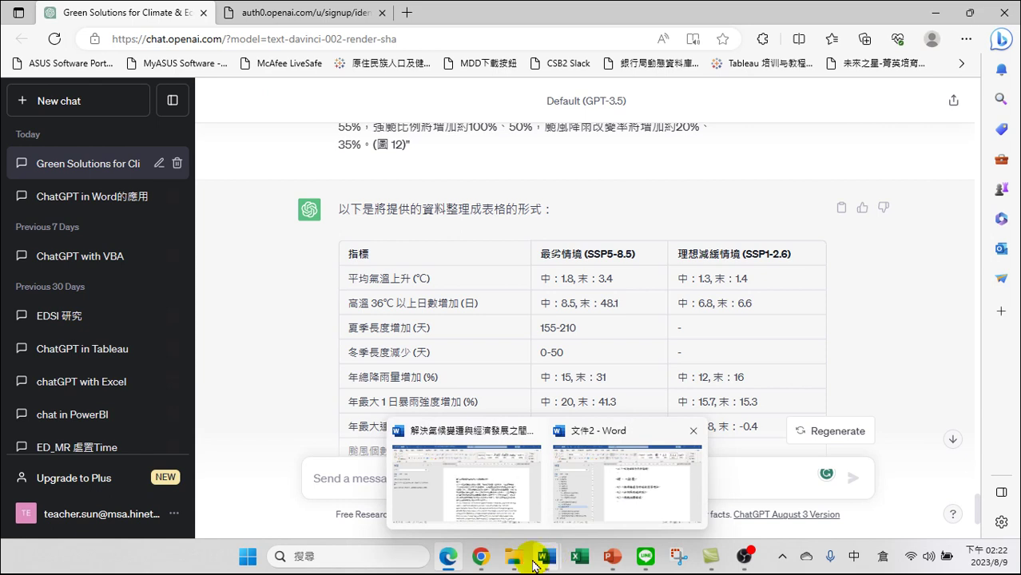
{"action": "mouse_move", "coordinate": [478, 564]}
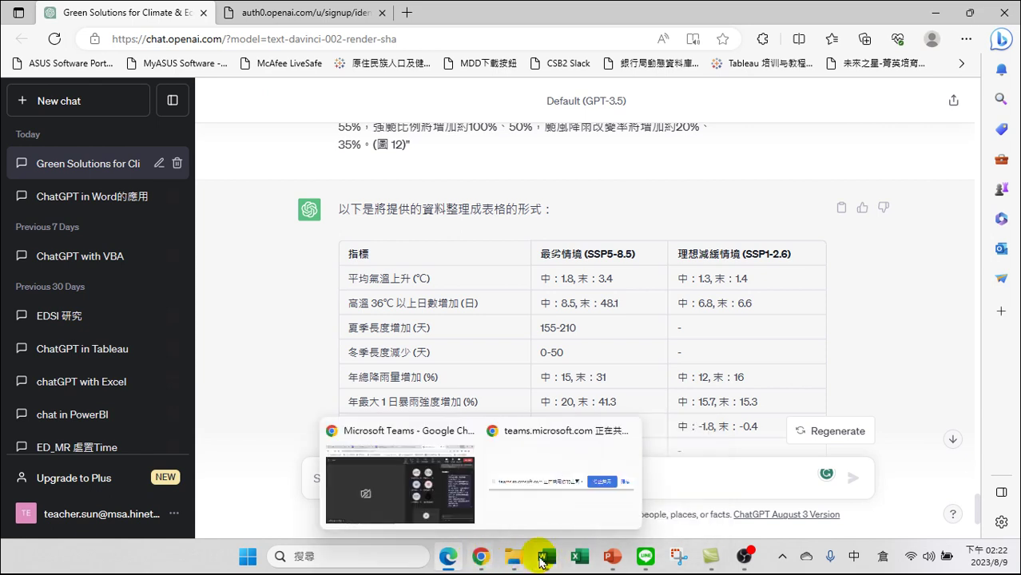
{"action": "left_click", "coordinate": [408, 436]}
{"action": "left_click", "coordinate": [859, 501]}
{"action": "right_click", "coordinate": [845, 492]}
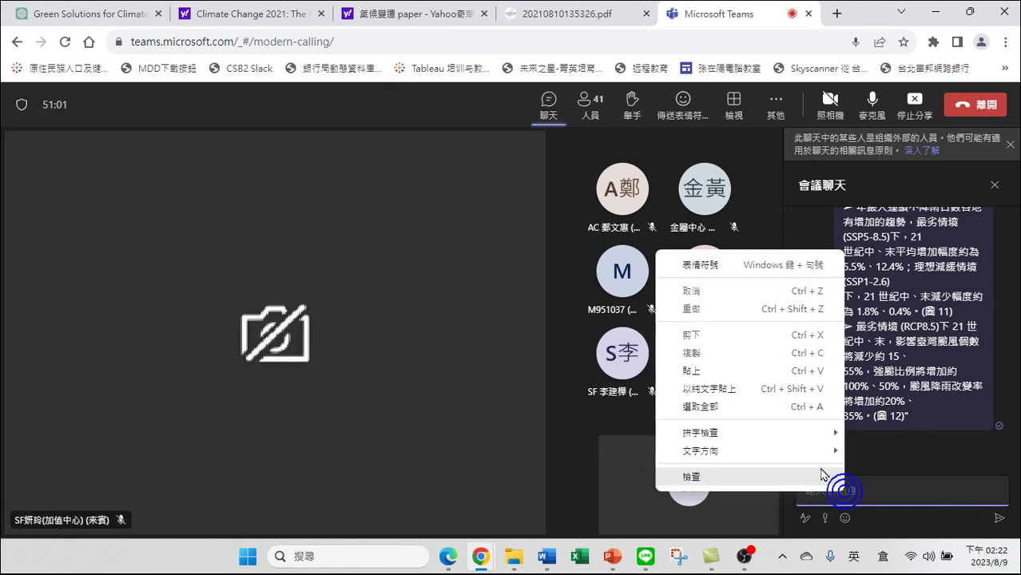
{"action": "left_click", "coordinate": [689, 372]}
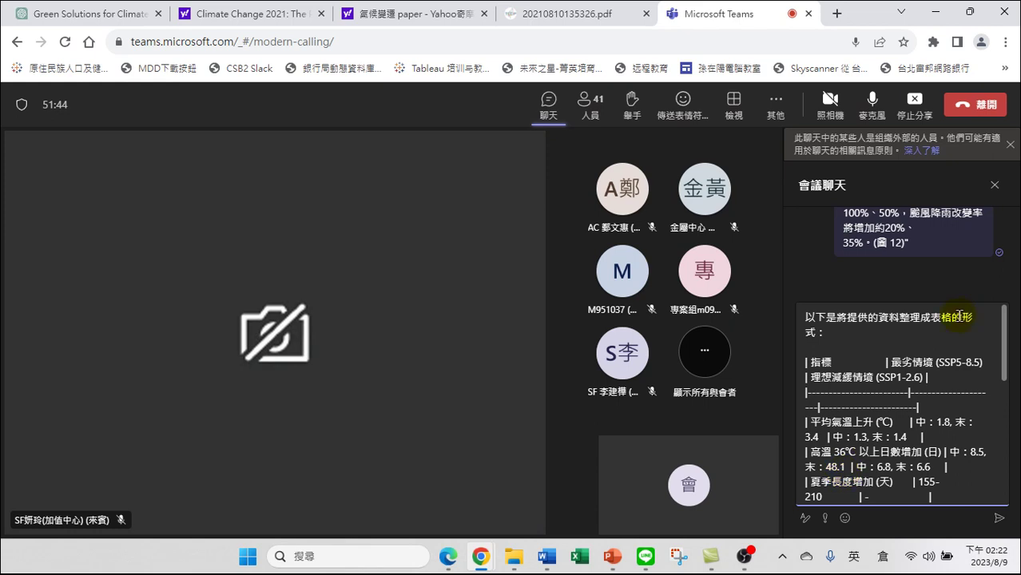
{"action": "key", "text": "Return"}
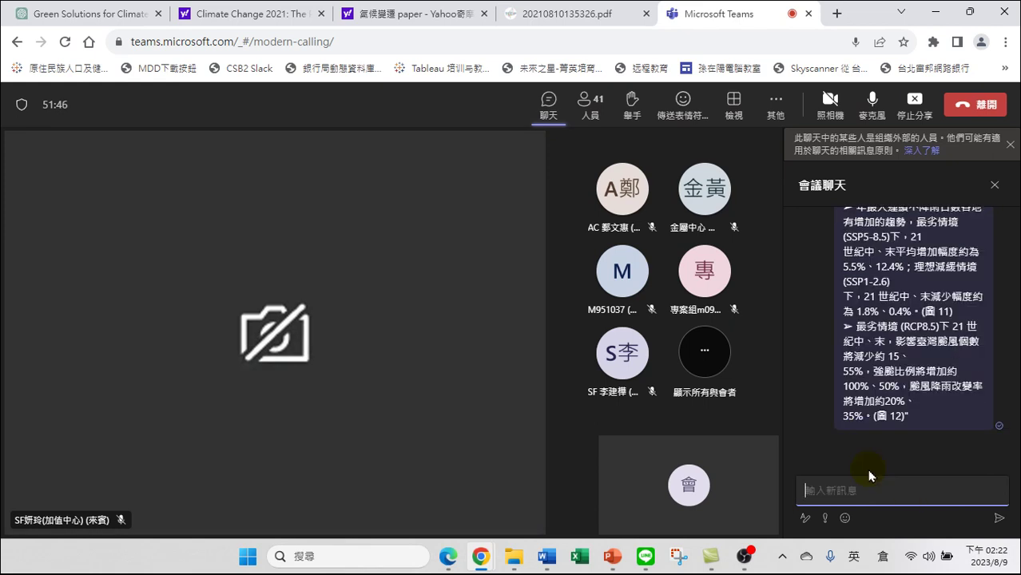
Review the posted table message in the meeting chat from its introductory line to the closing note
{"action": "scroll", "coordinate": [919, 314], "scroll_direction": "up", "scroll_amount": 3}
{"action": "scroll", "coordinate": [919, 314], "scroll_direction": "up", "scroll_amount": 5}
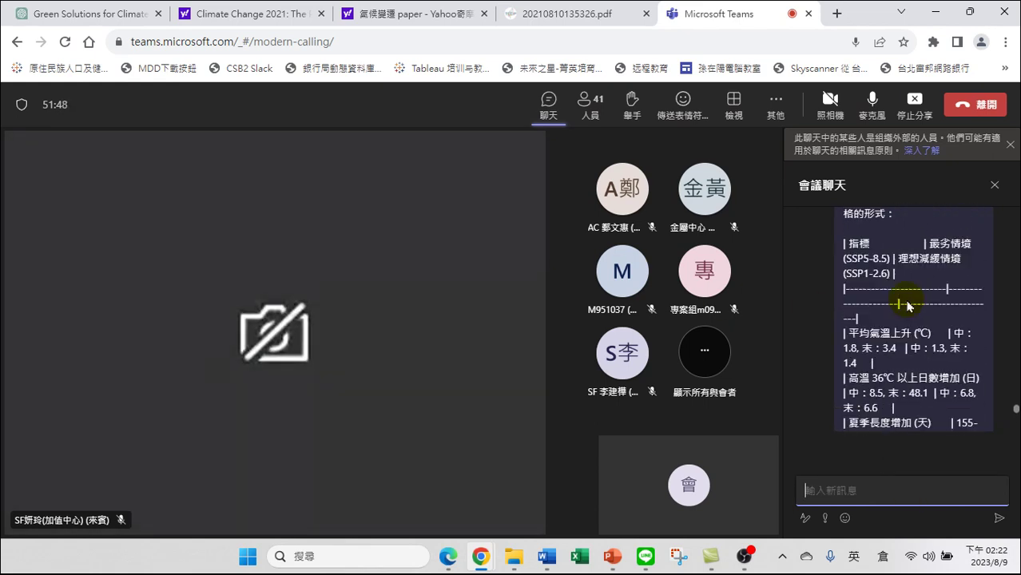
{"action": "scroll", "coordinate": [879, 279], "scroll_direction": "down", "scroll_amount": 2}
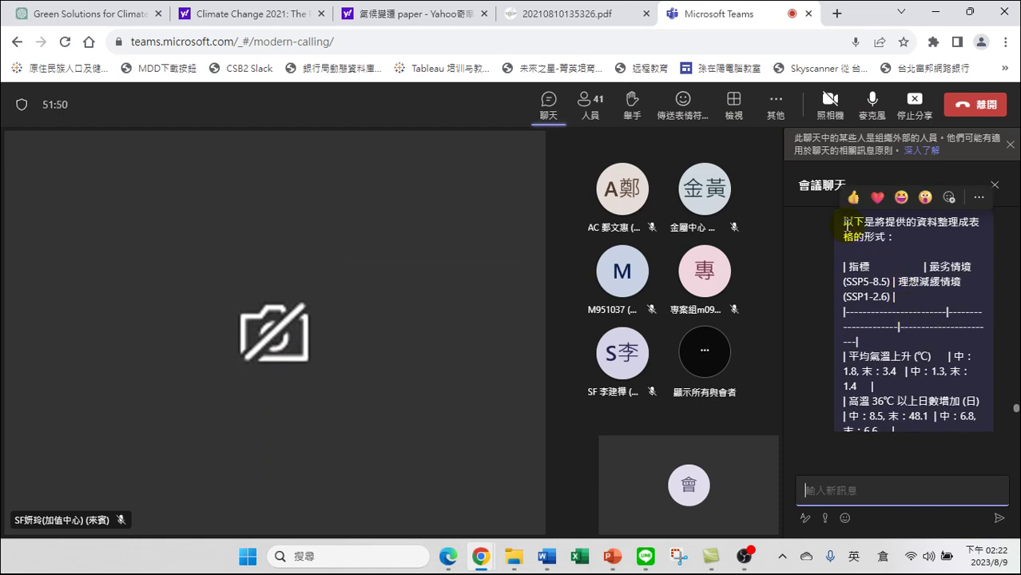
{"action": "scroll", "coordinate": [845, 263], "scroll_direction": "up", "scroll_amount": 2}
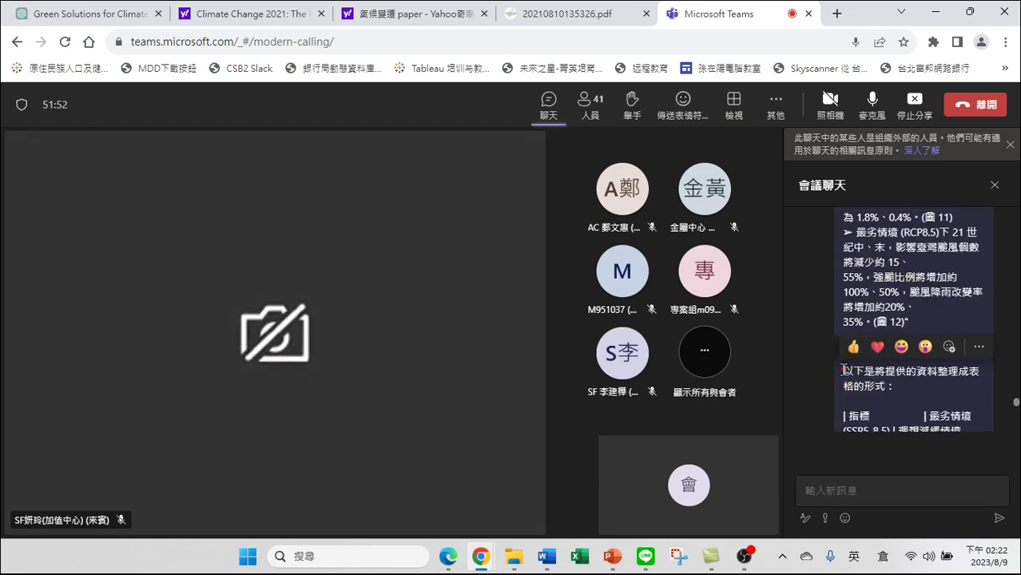
{"action": "left_click_drag", "start_coordinate": [844, 369], "coordinate": [920, 393]}
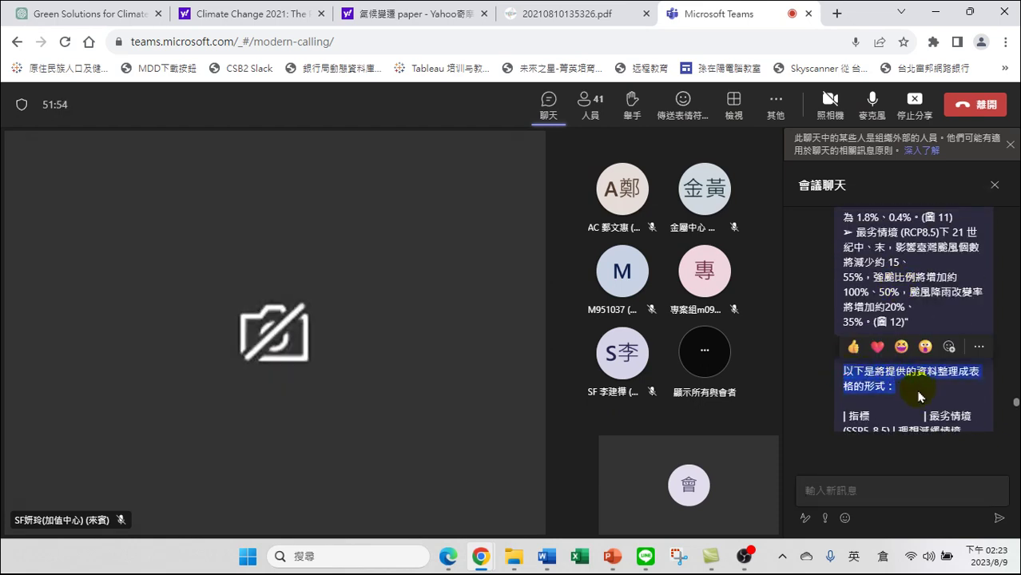
{"action": "scroll", "coordinate": [887, 376], "scroll_direction": "down", "scroll_amount": 5}
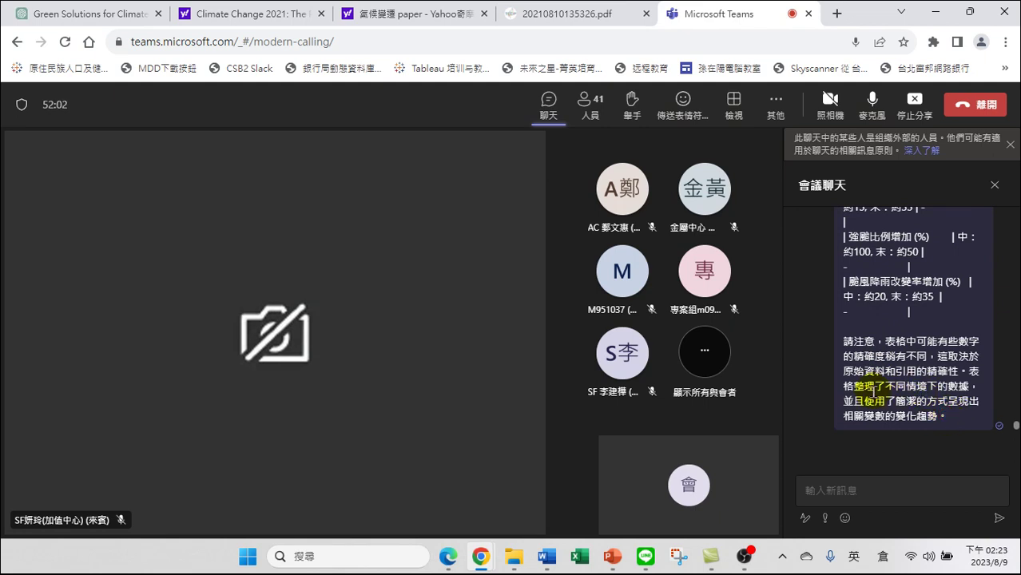
{"action": "scroll", "coordinate": [903, 368], "scroll_direction": "up", "scroll_amount": 5}
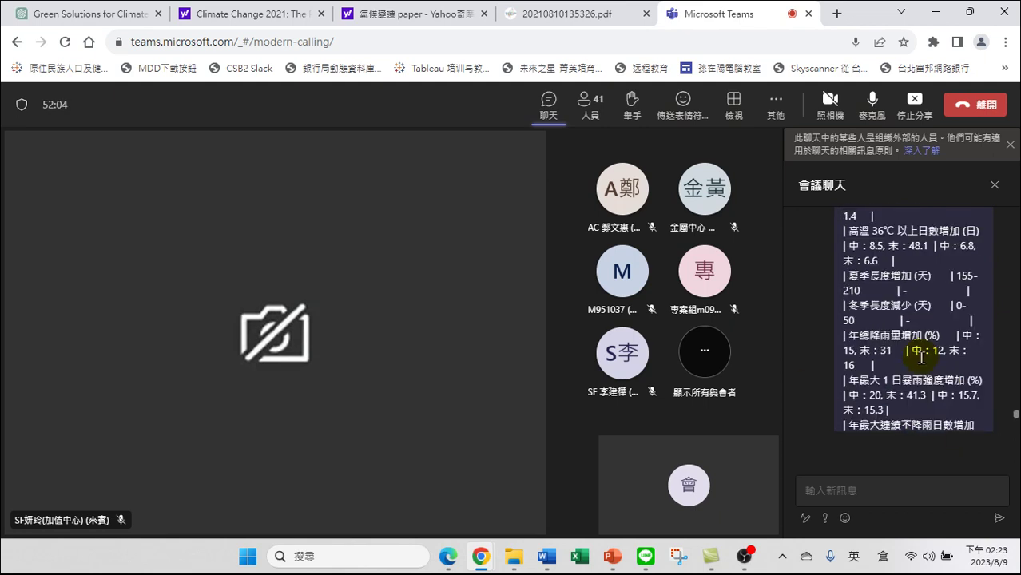
{"action": "scroll", "coordinate": [915, 359], "scroll_direction": "down", "scroll_amount": 5}
{"action": "scroll", "coordinate": [927, 364], "scroll_direction": "up", "scroll_amount": 3}
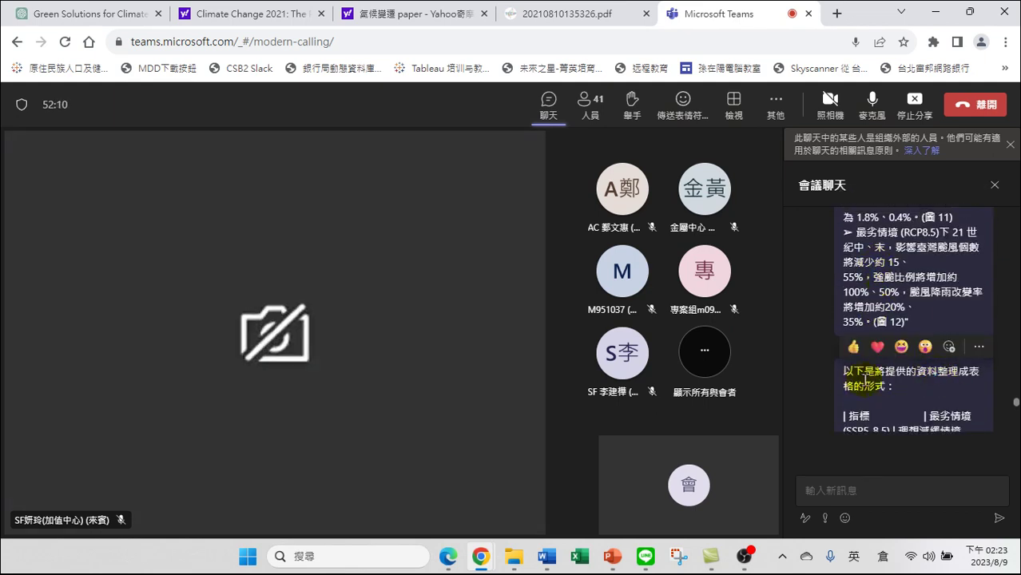
{"action": "left_click", "coordinate": [977, 349]}
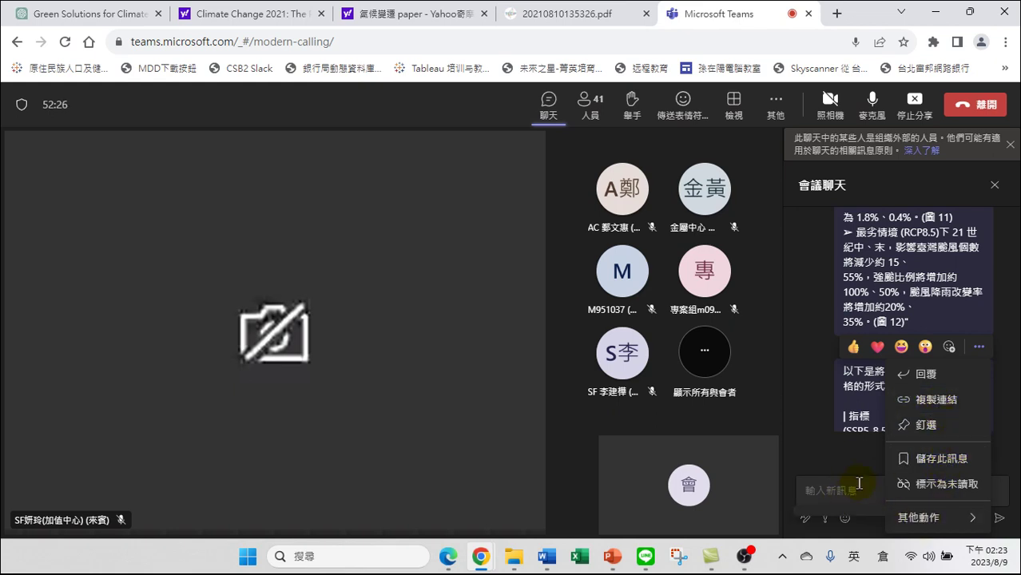
{"action": "left_click", "coordinate": [843, 409]}
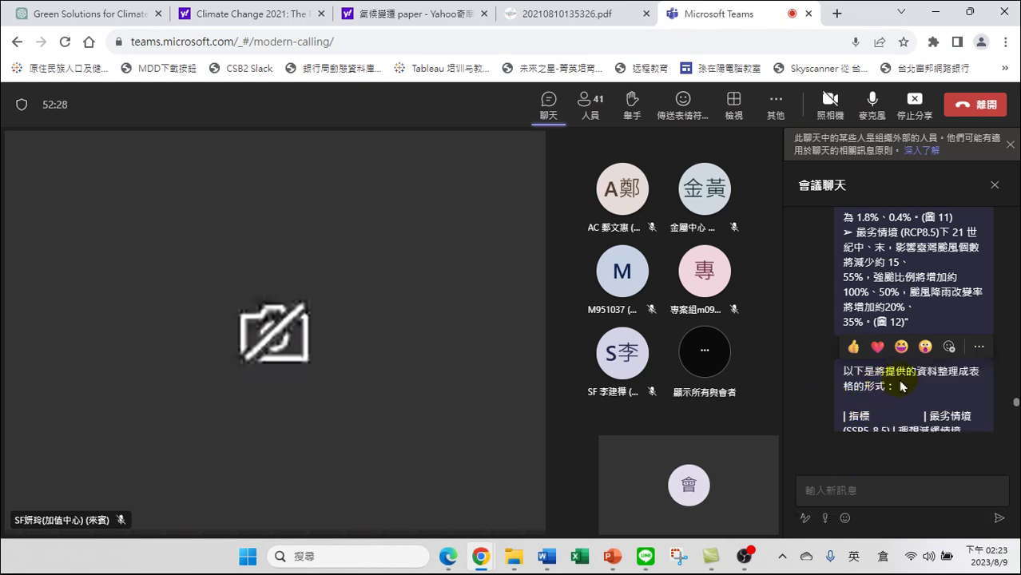
{"action": "scroll", "coordinate": [887, 384], "scroll_direction": "up", "scroll_amount": 3}
{"action": "scroll", "coordinate": [919, 388], "scroll_direction": "down", "scroll_amount": 8}
{"action": "scroll", "coordinate": [918, 384], "scroll_direction": "up", "scroll_amount": 5}
{"action": "right_click", "coordinate": [882, 332]}
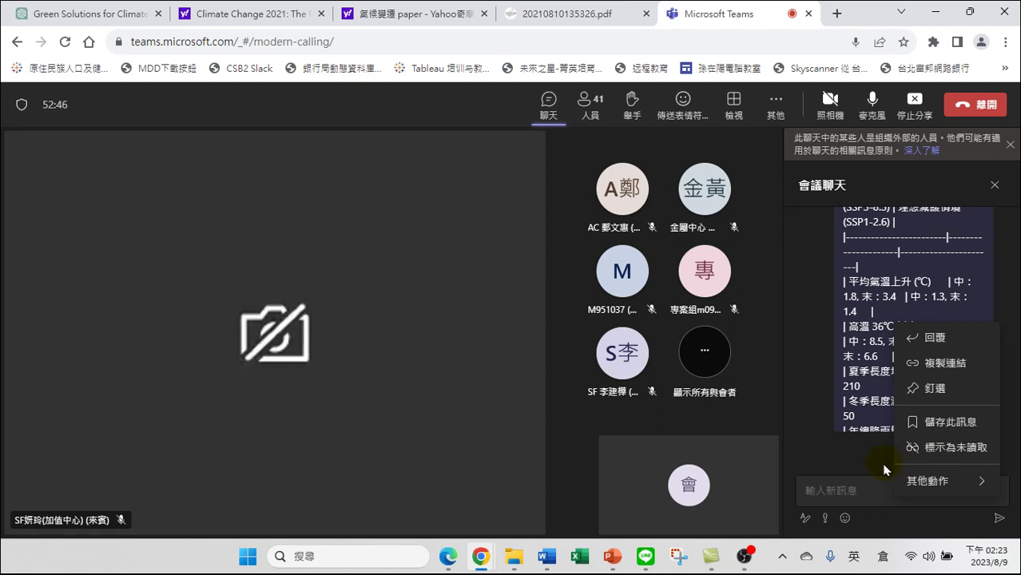
{"action": "left_click", "coordinate": [821, 336]}
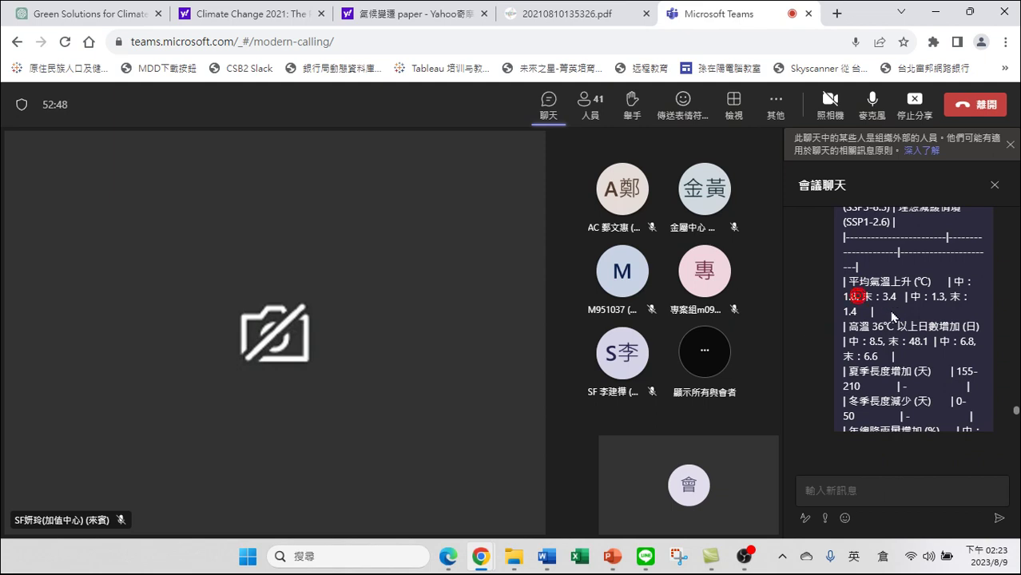
Select the full posted table message in the meeting chat, from "以下是將提供的資料" to the closing note, and copy it
{"action": "scroll", "coordinate": [887, 320], "scroll_direction": "up", "scroll_amount": 3}
{"action": "scroll", "coordinate": [885, 320], "scroll_direction": "down", "scroll_amount": 1}
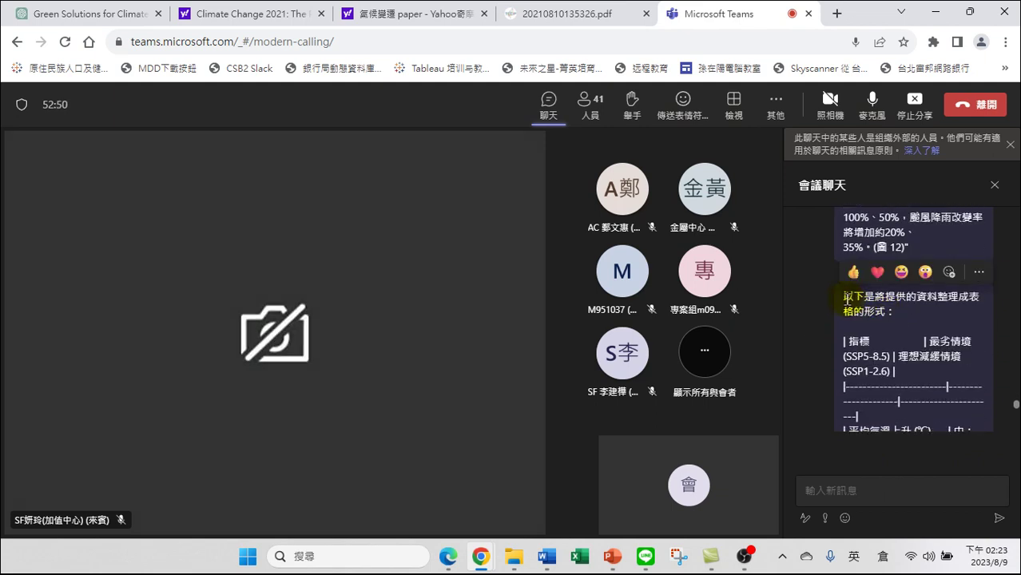
{"action": "left_click_drag", "start_coordinate": [843, 297], "coordinate": [946, 397]}
{"action": "right_click", "coordinate": [911, 346]}
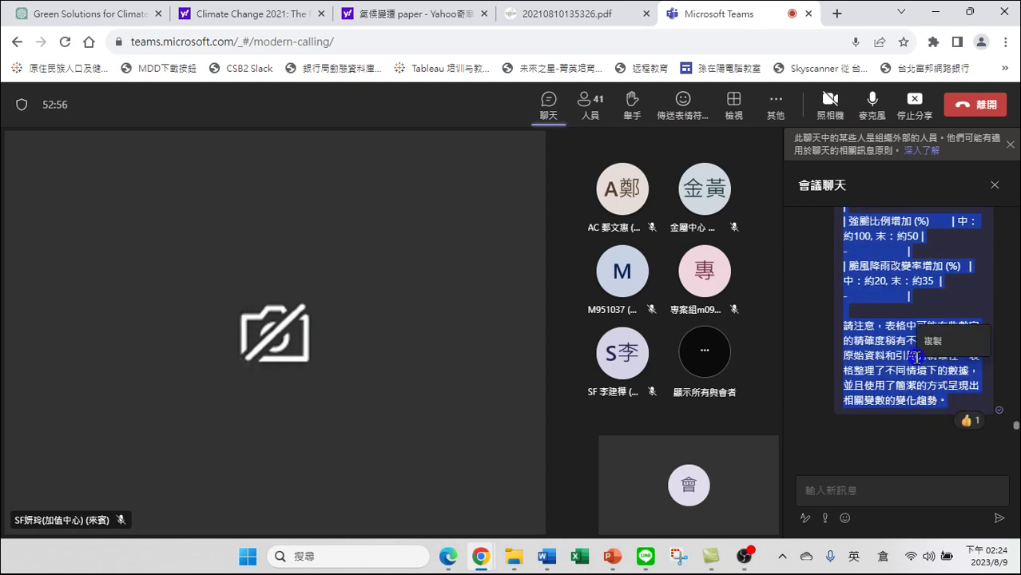
{"action": "left_click", "coordinate": [933, 342]}
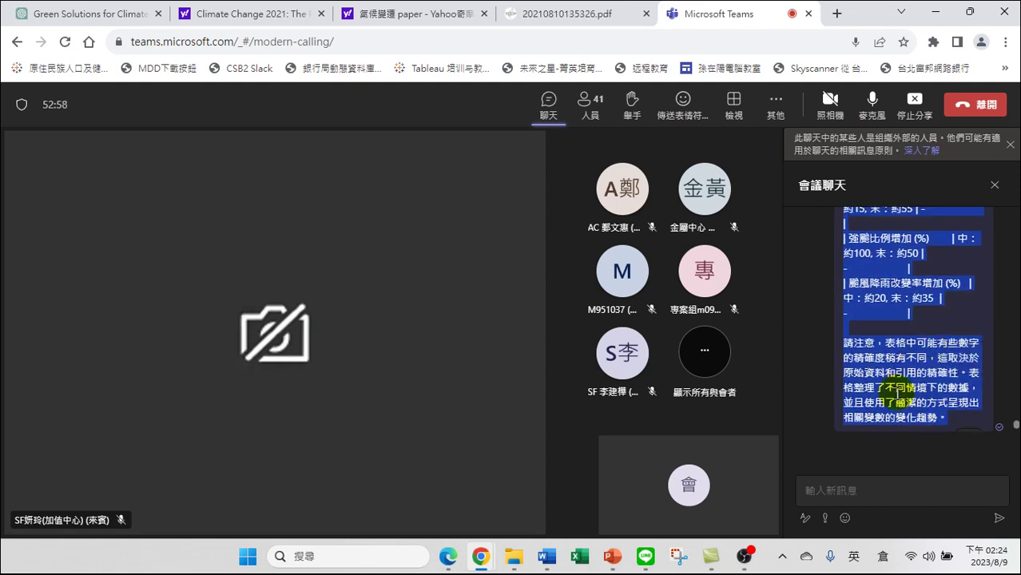
Switch to Word, look at the document on climate change and economic development, and bring up 文件2
{"action": "mouse_move", "coordinate": [552, 555]}
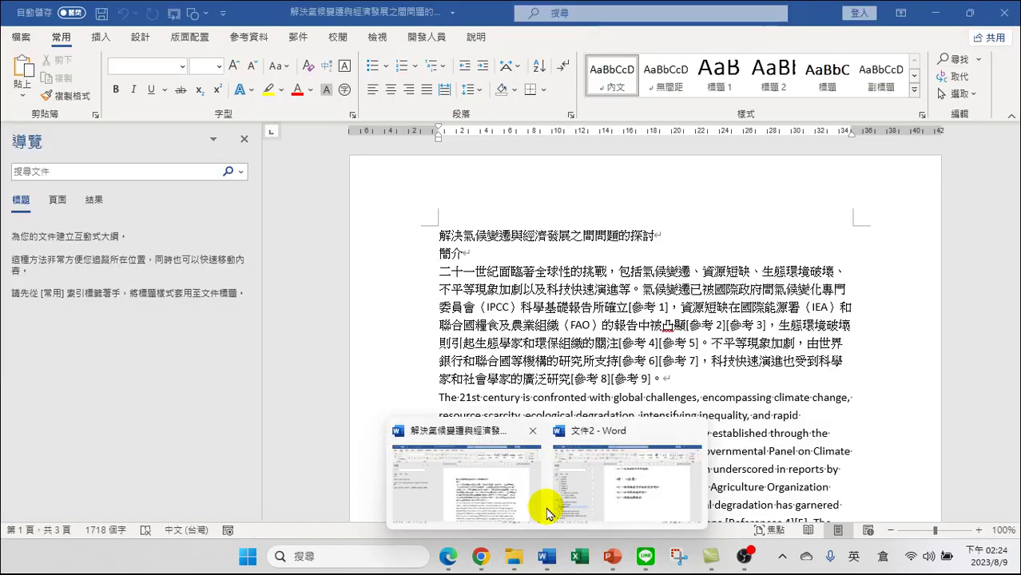
{"action": "mouse_move", "coordinate": [570, 490]}
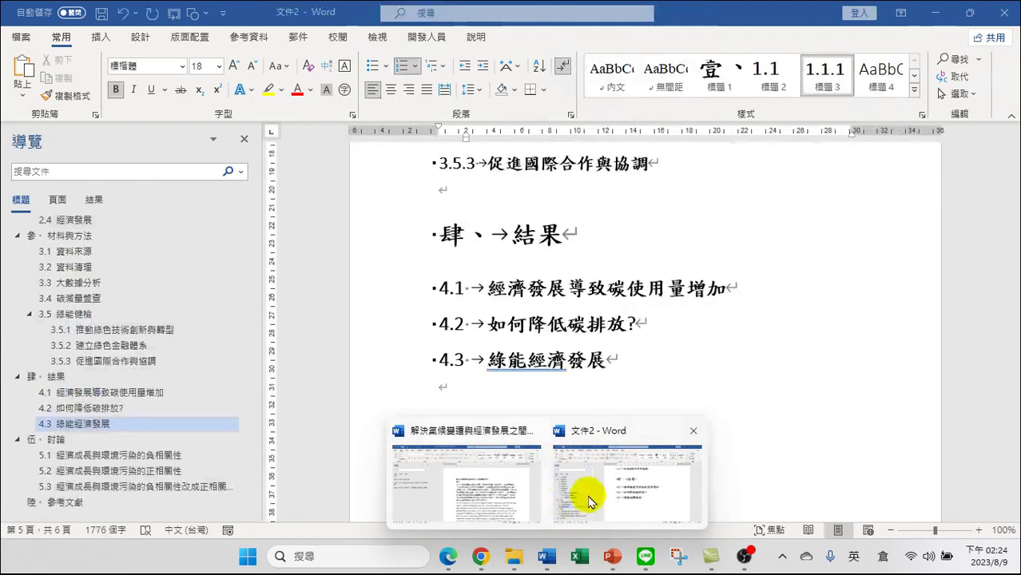
{"action": "left_click", "coordinate": [495, 486]}
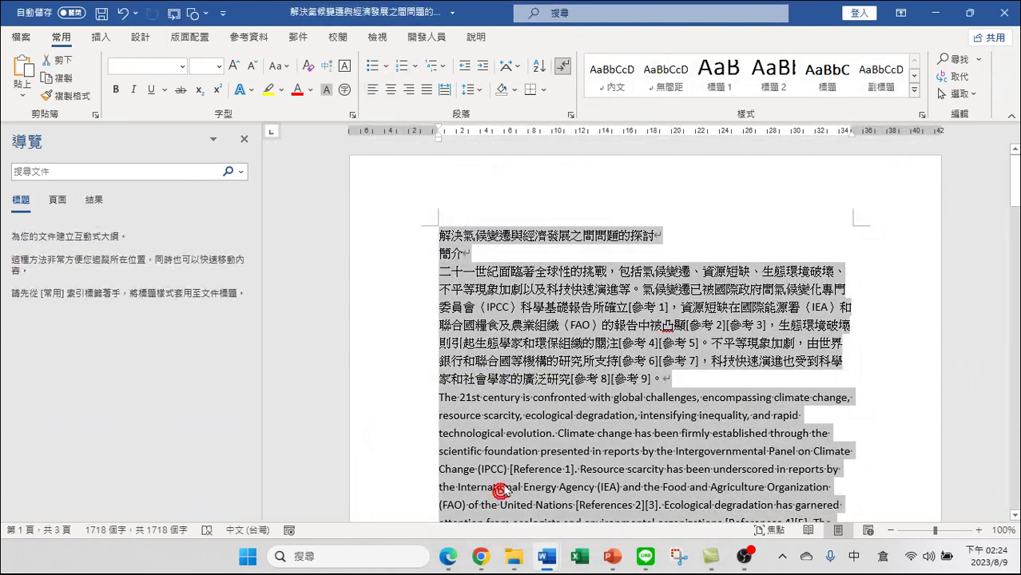
{"action": "scroll", "coordinate": [564, 423], "scroll_direction": "down", "scroll_amount": 7}
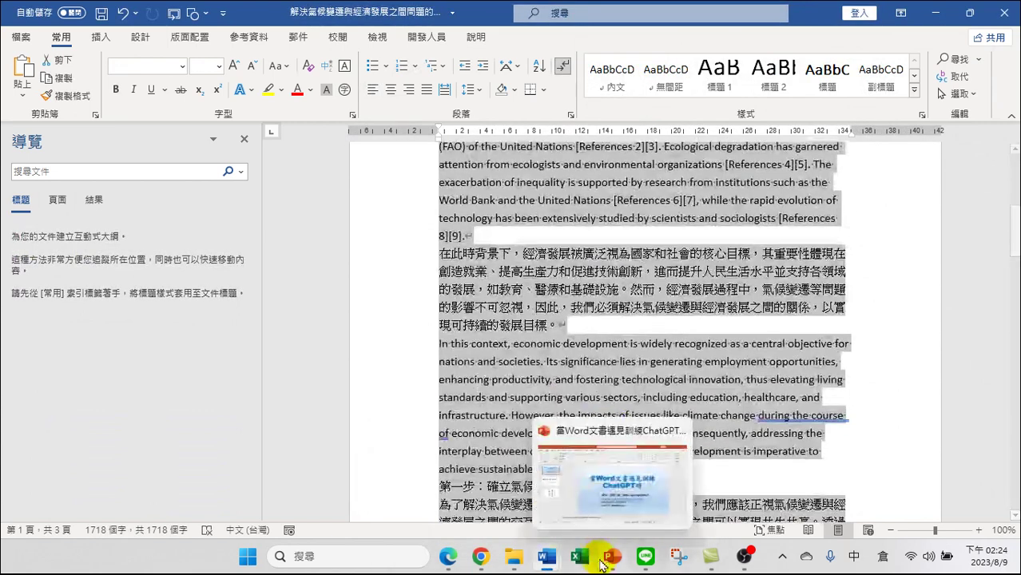
{"action": "mouse_move", "coordinate": [546, 554]}
{"action": "left_click", "coordinate": [627, 479]}
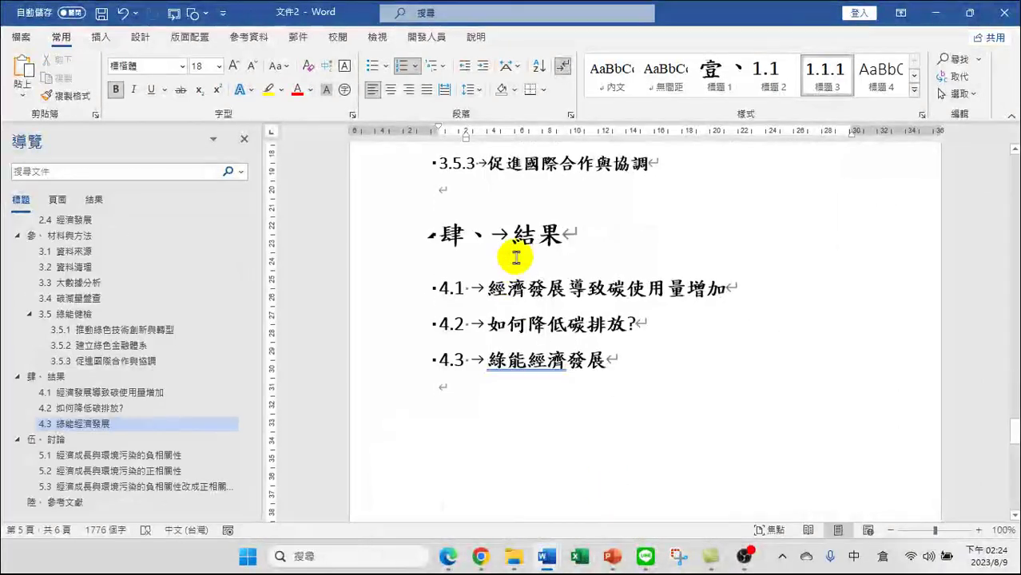
Go to the 壹、簡介 heading in 文件2 and look through the introduction's Chinese and English paragraphs
{"action": "scroll", "coordinate": [536, 319], "scroll_direction": "up", "scroll_amount": 2}
{"action": "left_click", "coordinate": [534, 240]}
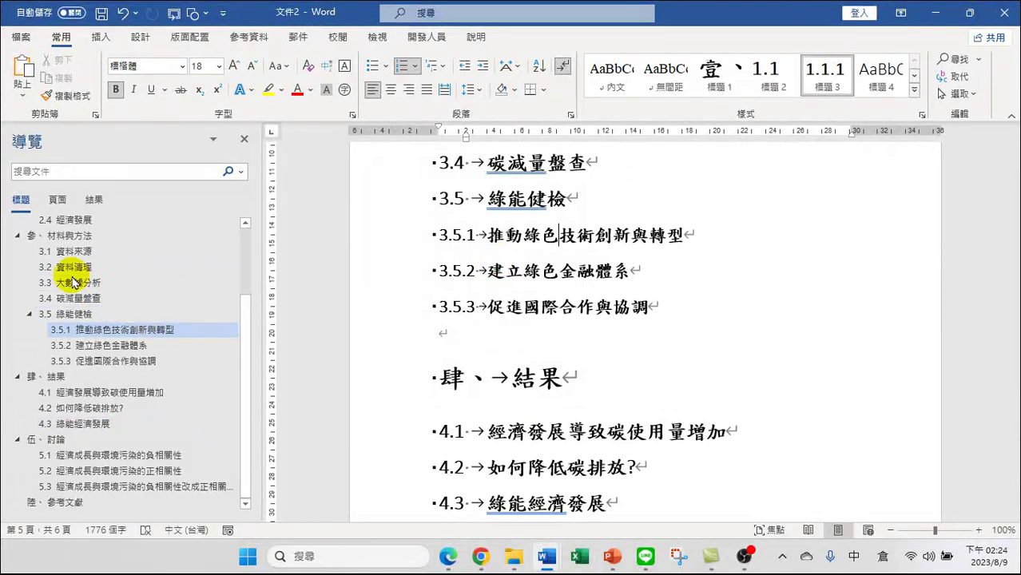
{"action": "scroll", "coordinate": [95, 330], "scroll_direction": "up", "scroll_amount": 2}
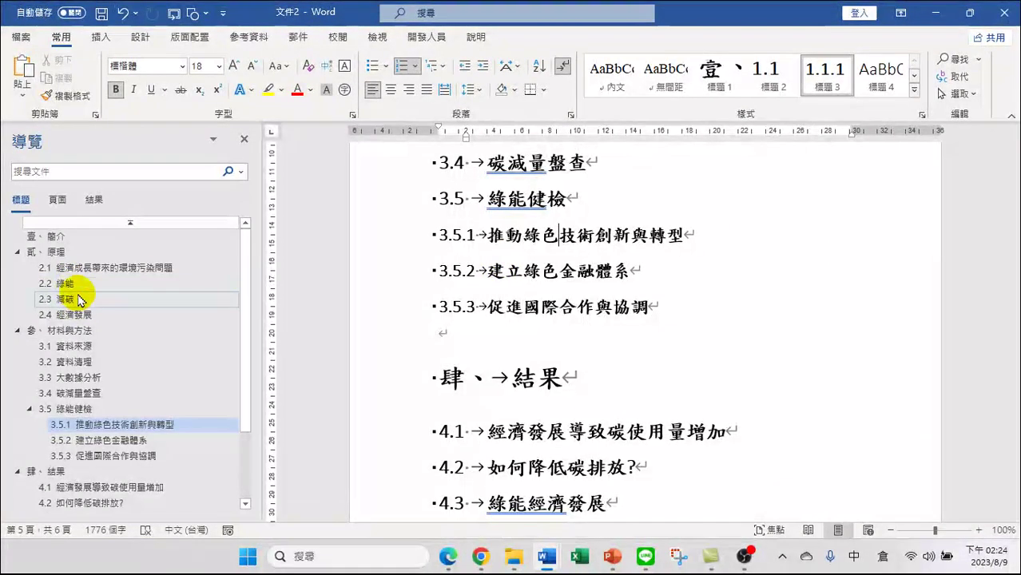
{"action": "left_click", "coordinate": [50, 236]}
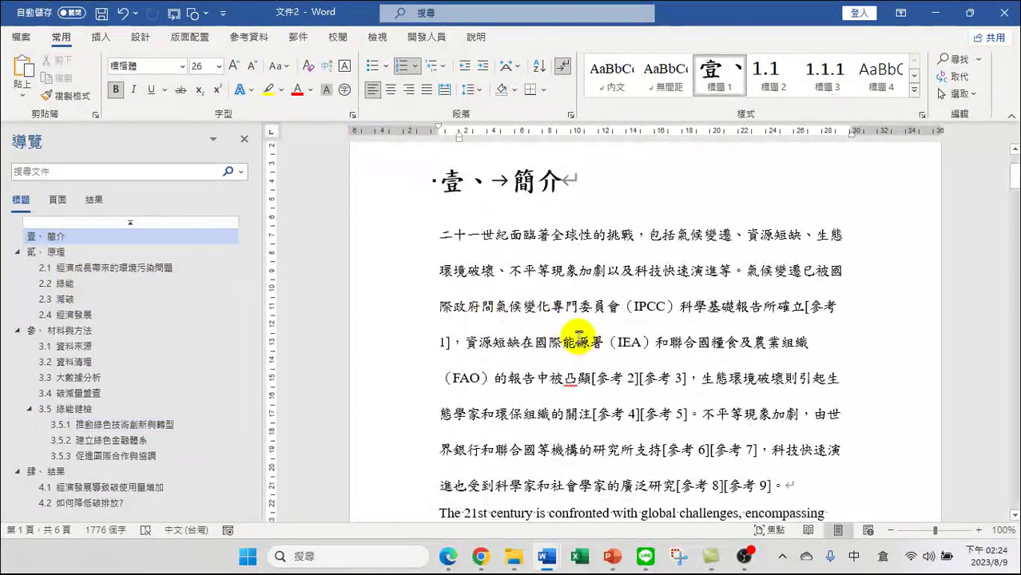
{"action": "scroll", "coordinate": [588, 340], "scroll_direction": "down", "scroll_amount": 3}
{"action": "scroll", "coordinate": [519, 360], "scroll_direction": "down", "scroll_amount": 5}
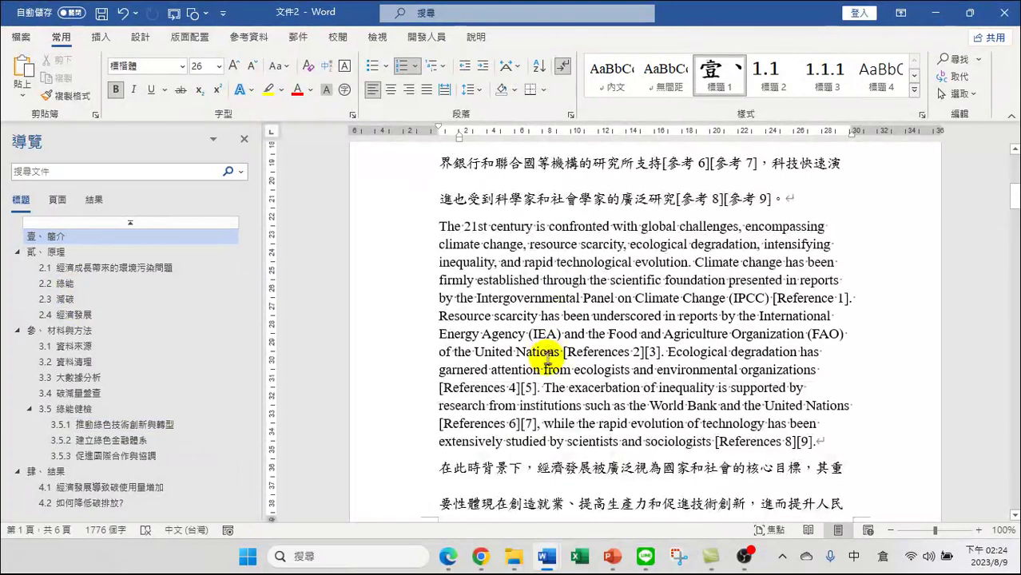
{"action": "scroll", "coordinate": [549, 364], "scroll_direction": "down", "scroll_amount": 5}
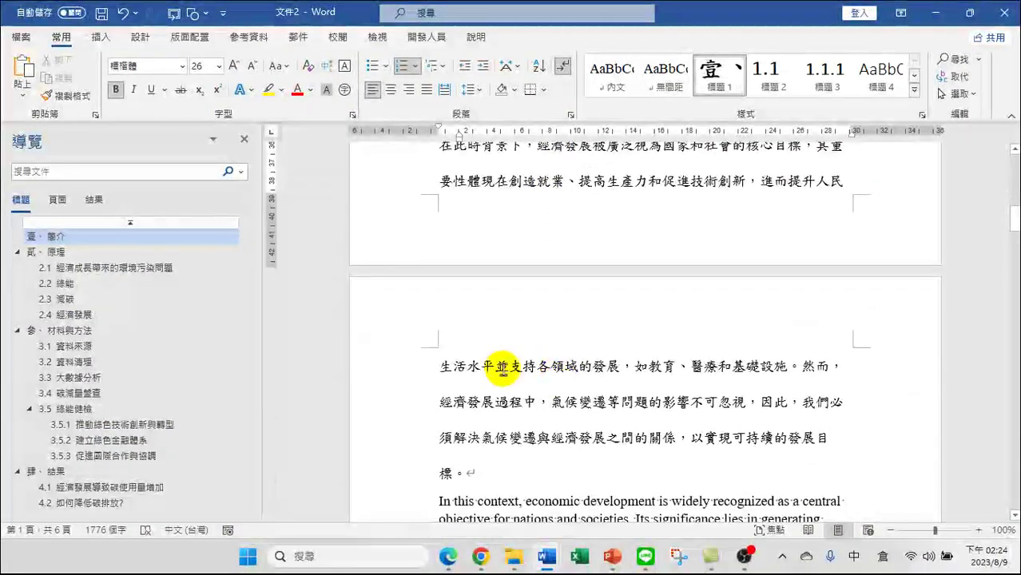
{"action": "scroll", "coordinate": [512, 368], "scroll_direction": "down", "scroll_amount": 10}
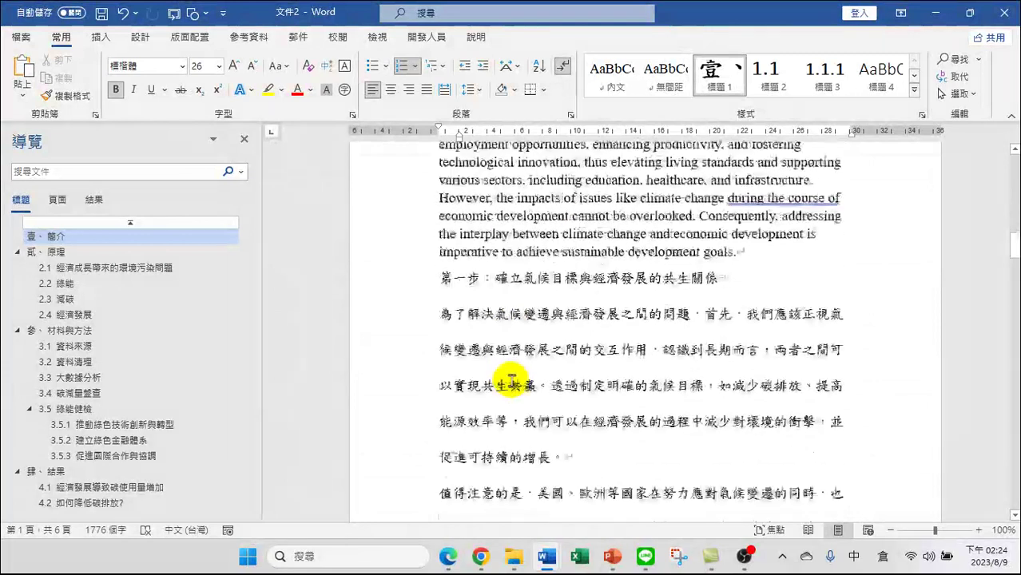
{"action": "scroll", "coordinate": [519, 381], "scroll_direction": "down", "scroll_amount": 5}
{"action": "scroll", "coordinate": [519, 381], "scroll_direction": "up", "scroll_amount": 10}
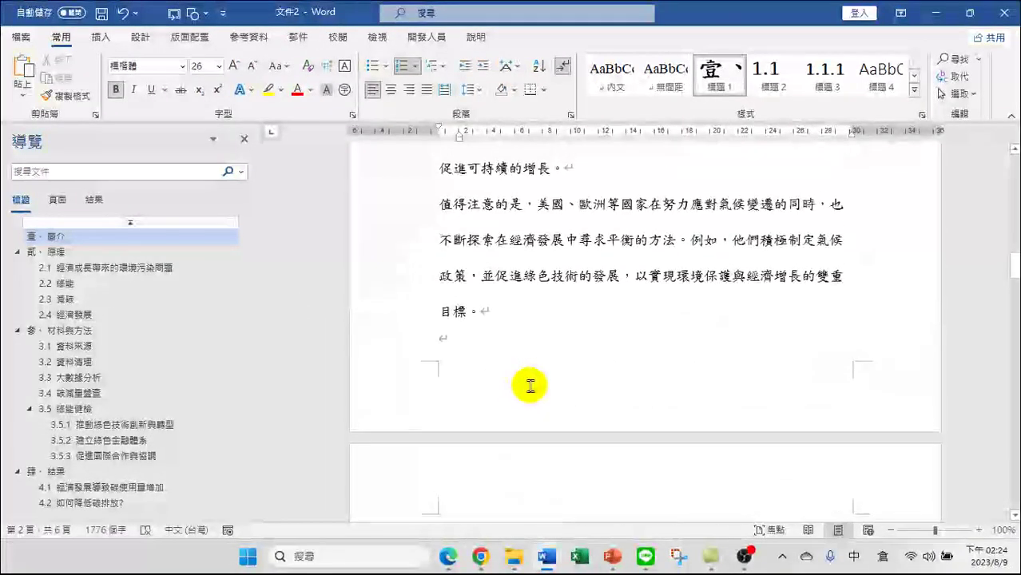
{"action": "scroll", "coordinate": [534, 385], "scroll_direction": "up", "scroll_amount": 3}
{"action": "scroll", "coordinate": [534, 384], "scroll_direction": "down", "scroll_amount": 3}
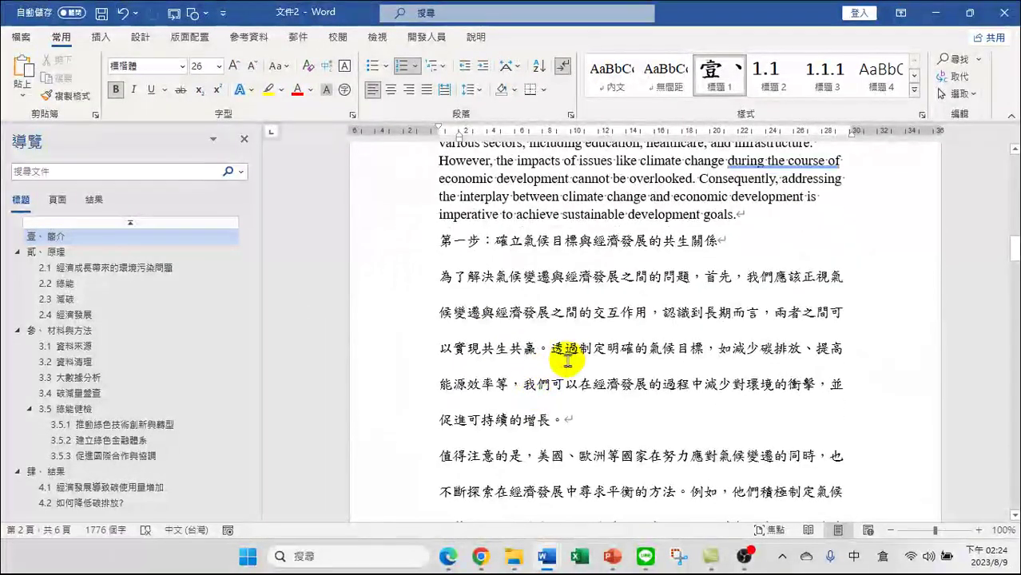
Switch to the Teams meeting in Chrome, check the table request in the ChatGPT conversation in Edge, and return to the meeting chat
{"action": "mouse_move", "coordinate": [546, 557]}
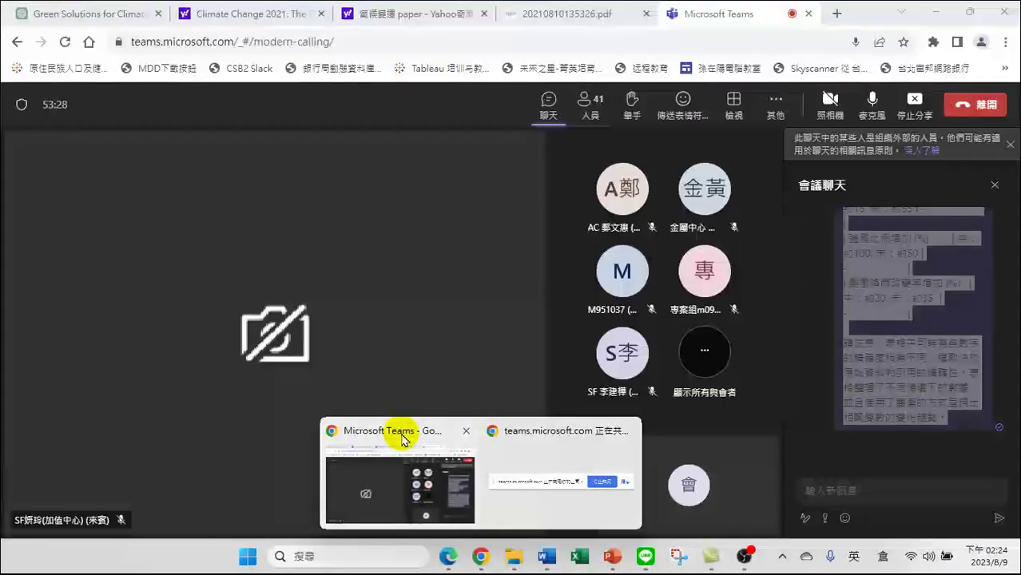
{"action": "left_click", "coordinate": [405, 439]}
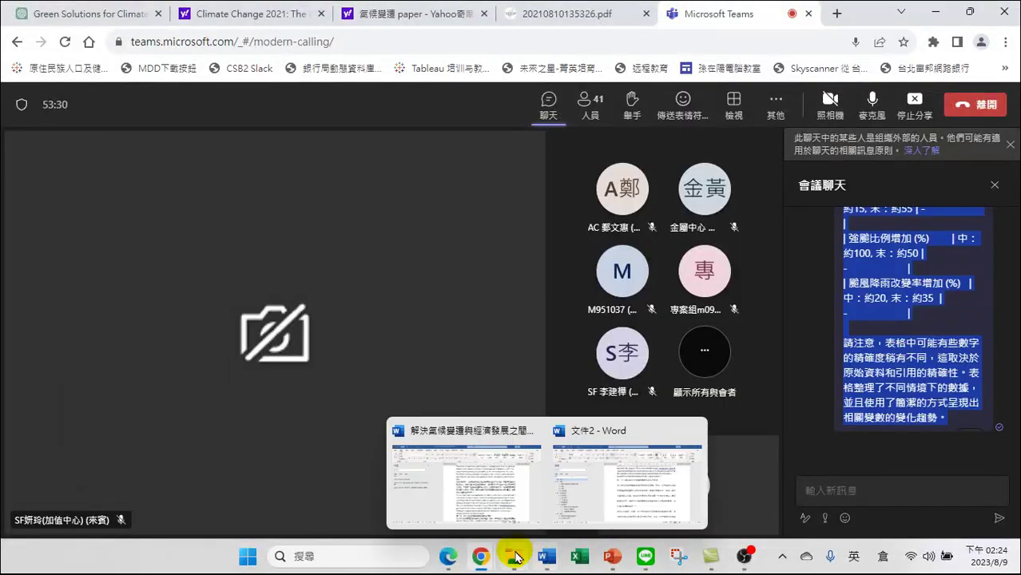
{"action": "left_click", "coordinate": [450, 556]}
{"action": "scroll", "coordinate": [464, 371], "scroll_direction": "up", "scroll_amount": 10}
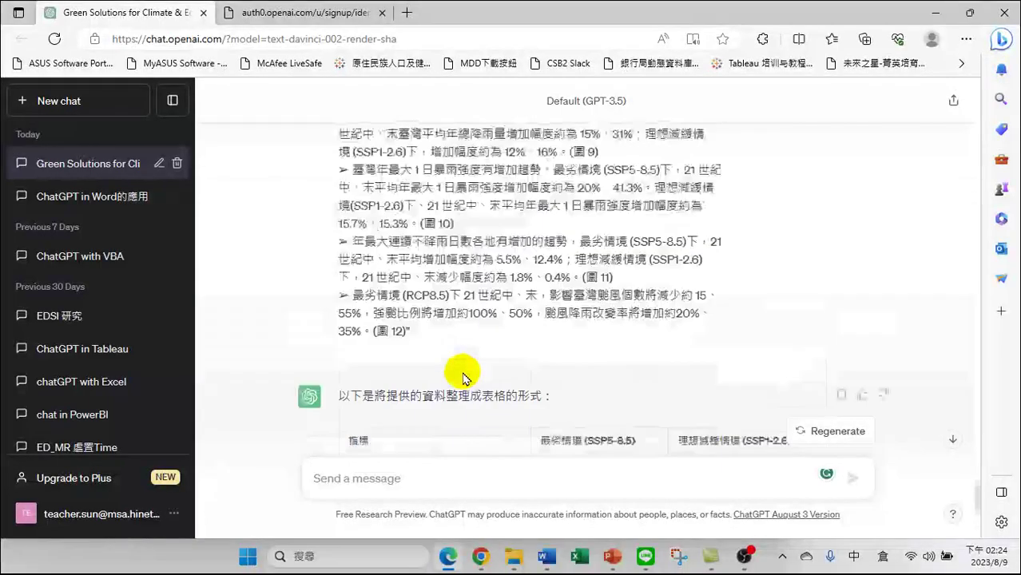
{"action": "scroll", "coordinate": [435, 351], "scroll_direction": "down", "scroll_amount": 2}
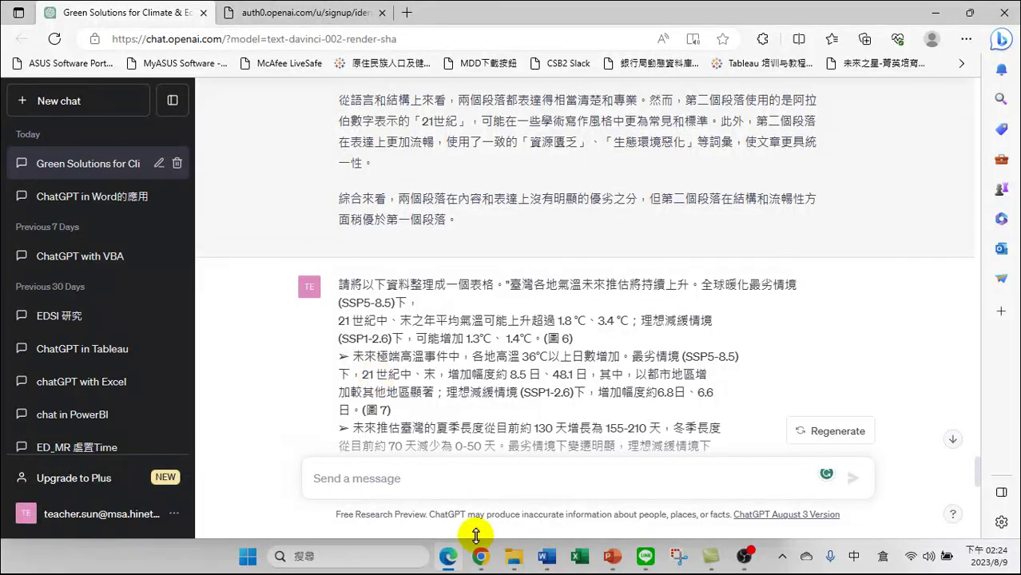
{"action": "left_click", "coordinate": [484, 562]}
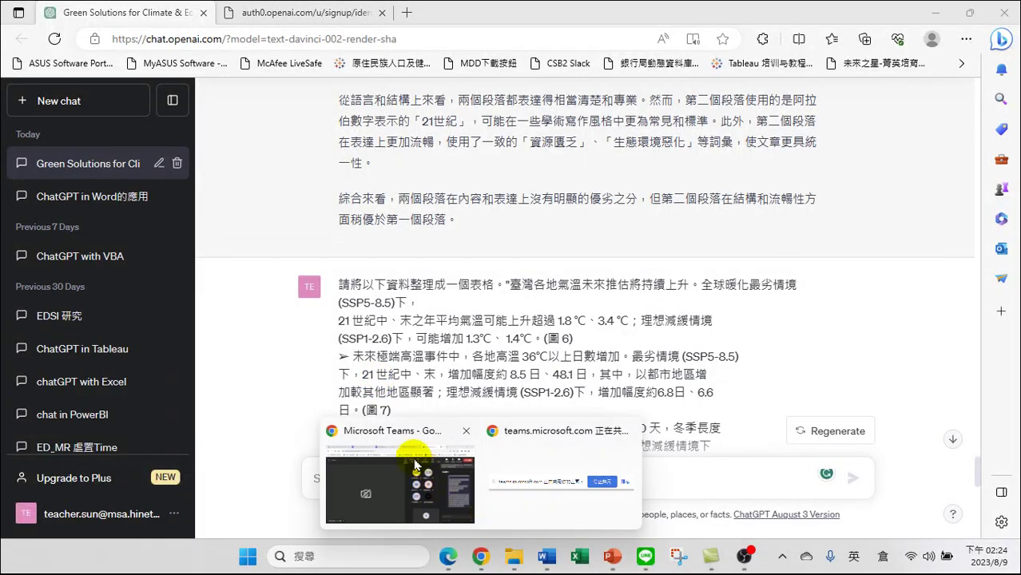
{"action": "left_click", "coordinate": [383, 431]}
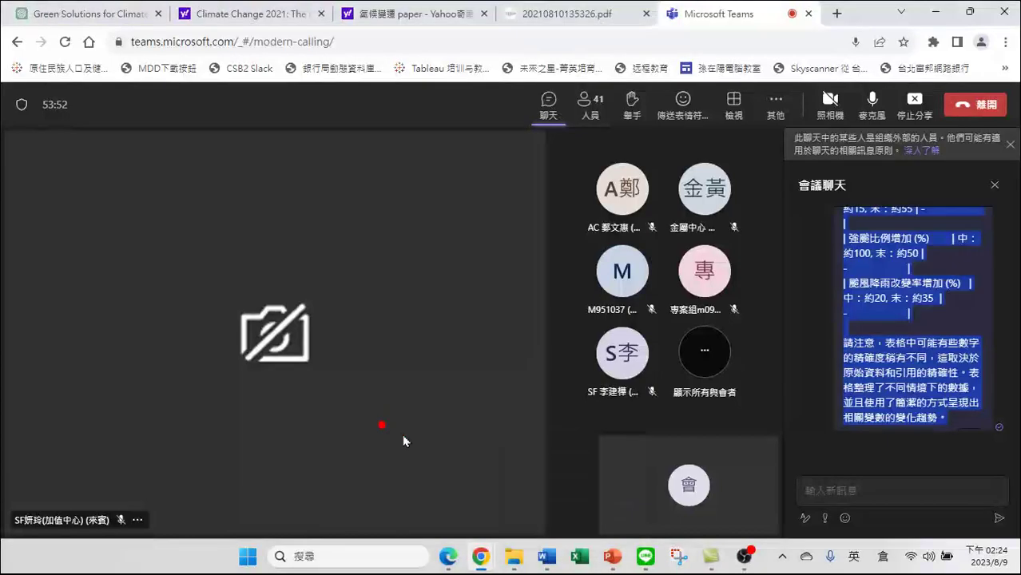
Switch back to 文件2 in Word and look through the 壹、簡介 section for a place to insert the table
{"action": "mouse_move", "coordinate": [622, 554]}
{"action": "mouse_move", "coordinate": [547, 557]}
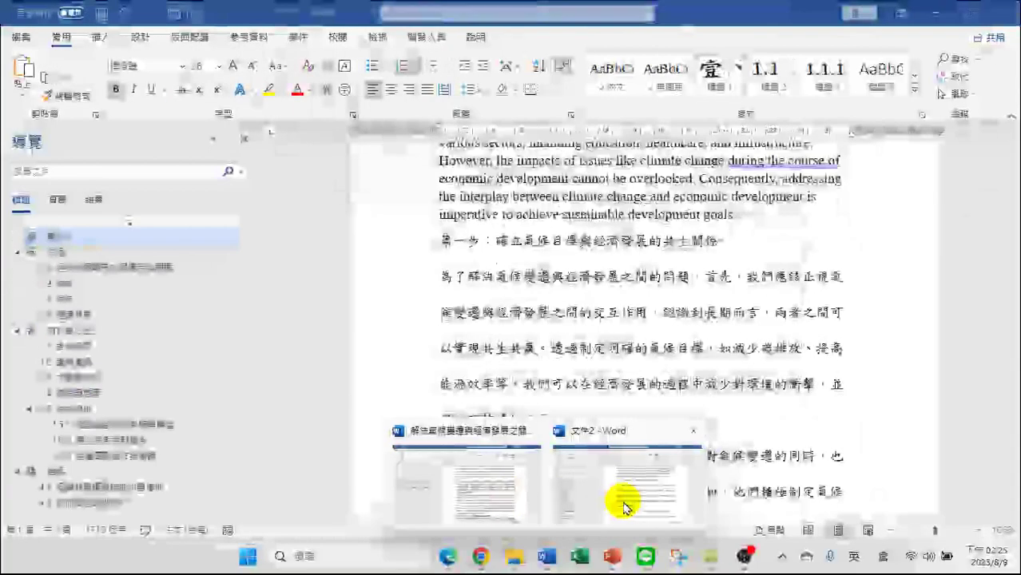
{"action": "left_click", "coordinate": [624, 507]}
{"action": "scroll", "coordinate": [608, 360], "scroll_direction": "up", "scroll_amount": 5}
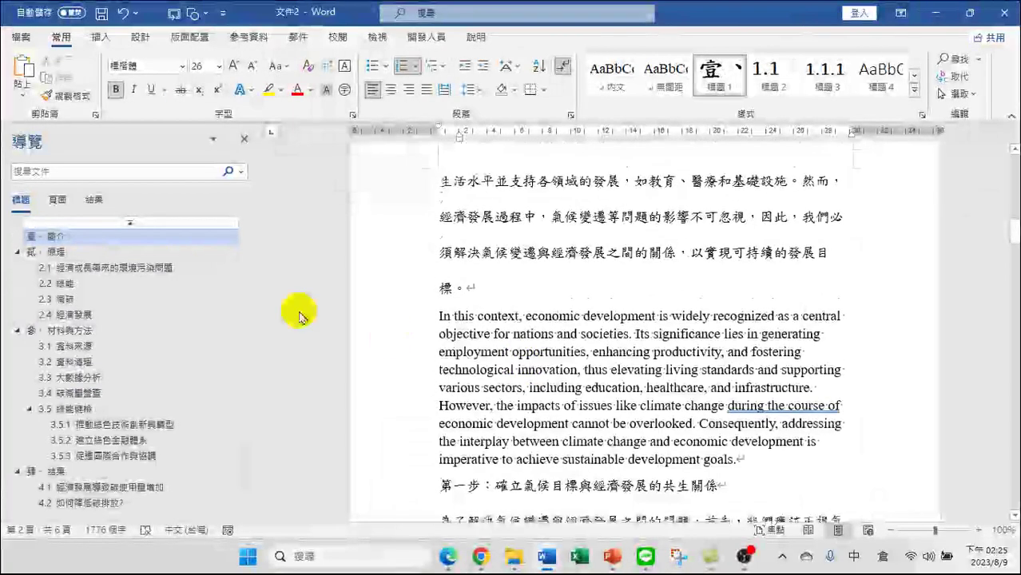
{"action": "left_click", "coordinate": [52, 240]}
{"action": "scroll", "coordinate": [571, 352], "scroll_direction": "down", "scroll_amount": 3}
{"action": "scroll", "coordinate": [583, 353], "scroll_direction": "down", "scroll_amount": 2}
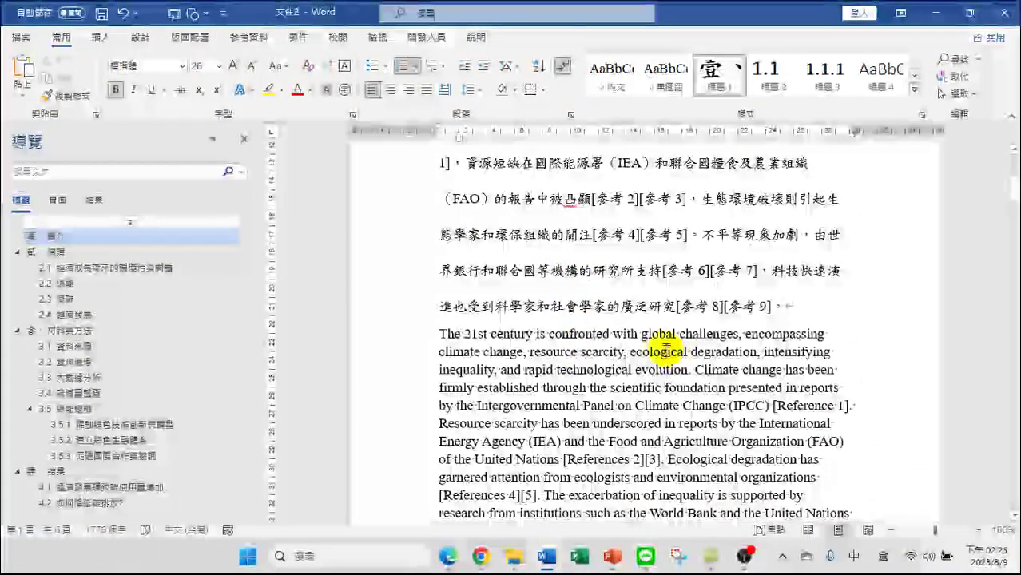
{"action": "scroll", "coordinate": [680, 352], "scroll_direction": "down", "scroll_amount": 2}
{"action": "scroll", "coordinate": [653, 335], "scroll_direction": "down", "scroll_amount": 2}
{"action": "scroll", "coordinate": [643, 324], "scroll_direction": "up", "scroll_amount": 6}
{"action": "scroll", "coordinate": [644, 342], "scroll_direction": "down", "scroll_amount": 1}
{"action": "scroll", "coordinate": [588, 274], "scroll_direction": "up", "scroll_amount": 2}
{"action": "scroll", "coordinate": [645, 330], "scroll_direction": "down", "scroll_amount": 8}
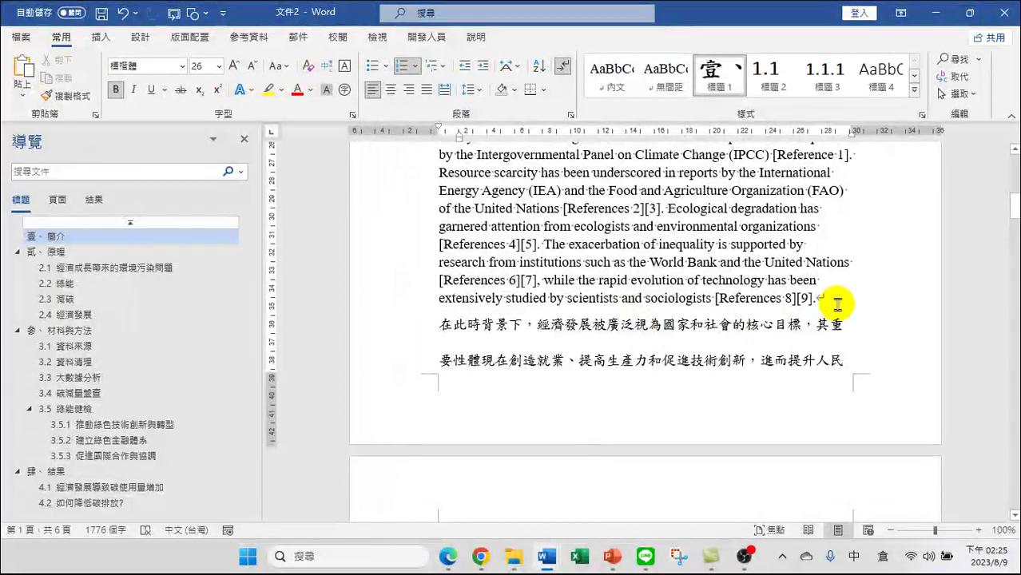
Add several blank lines after the English introduction paragraph ending in "[References 8][9]."
{"action": "left_click", "coordinate": [852, 300]}
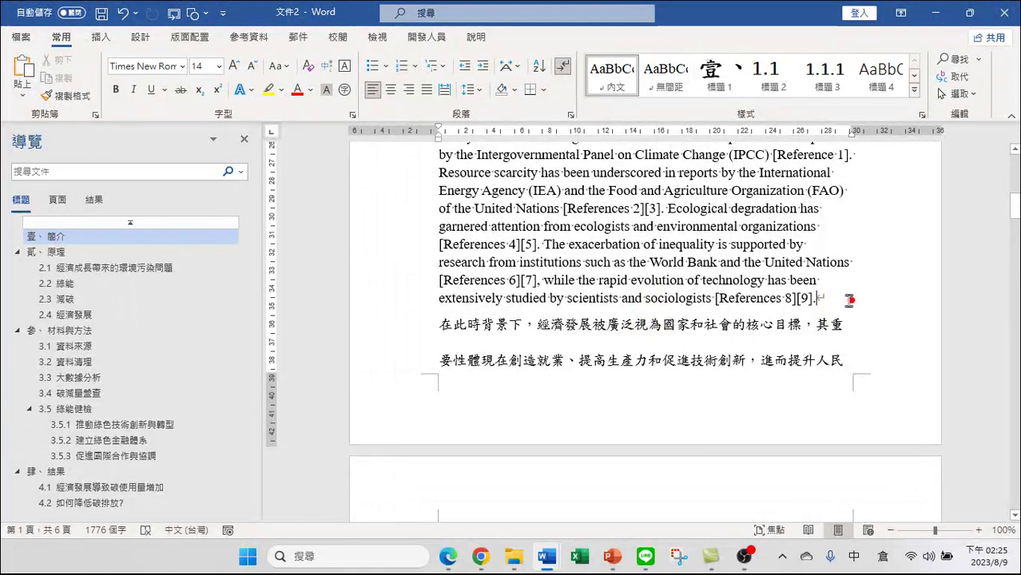
{"action": "scroll", "coordinate": [560, 255], "scroll_direction": "up", "scroll_amount": 5}
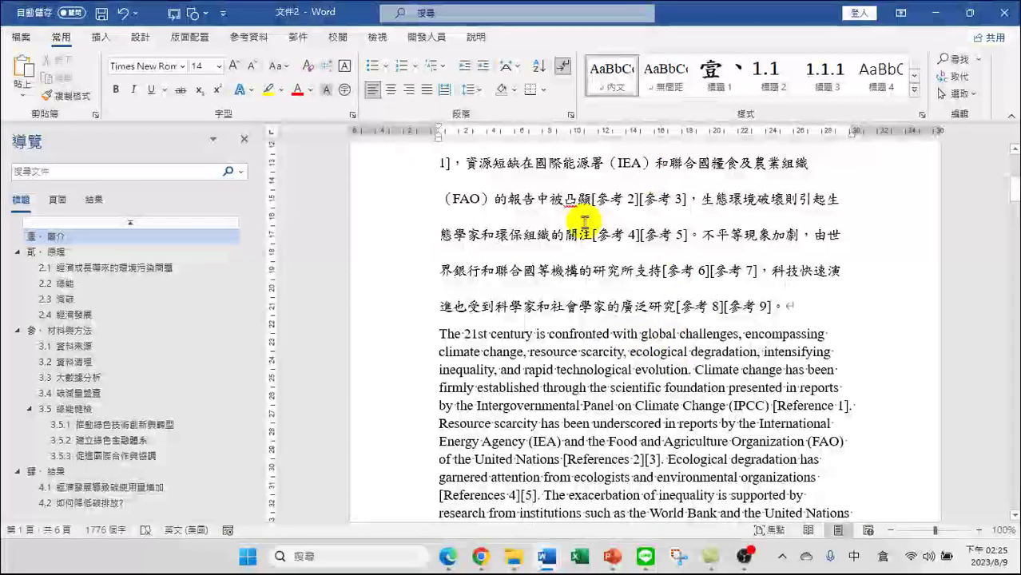
{"action": "scroll", "coordinate": [687, 269], "scroll_direction": "down", "scroll_amount": 6}
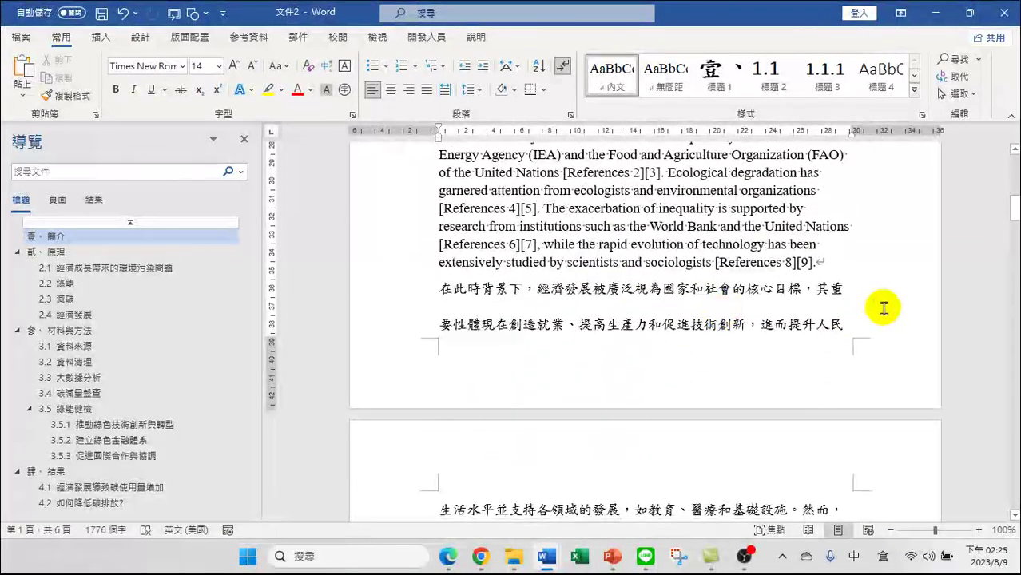
{"action": "key", "text": "Return"}
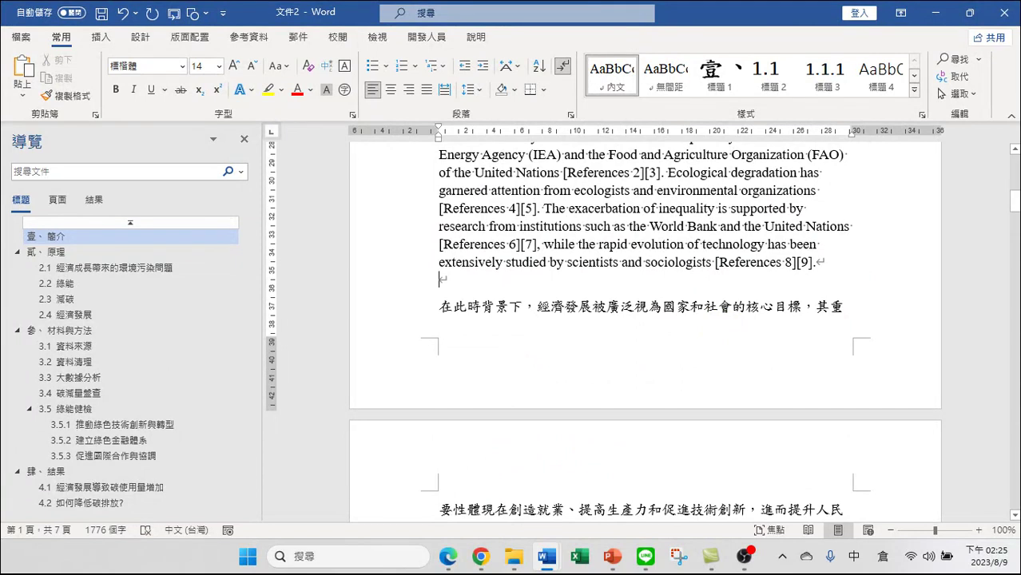
{"action": "key", "text": "Return"}
{"action": "key", "text": "Return"}
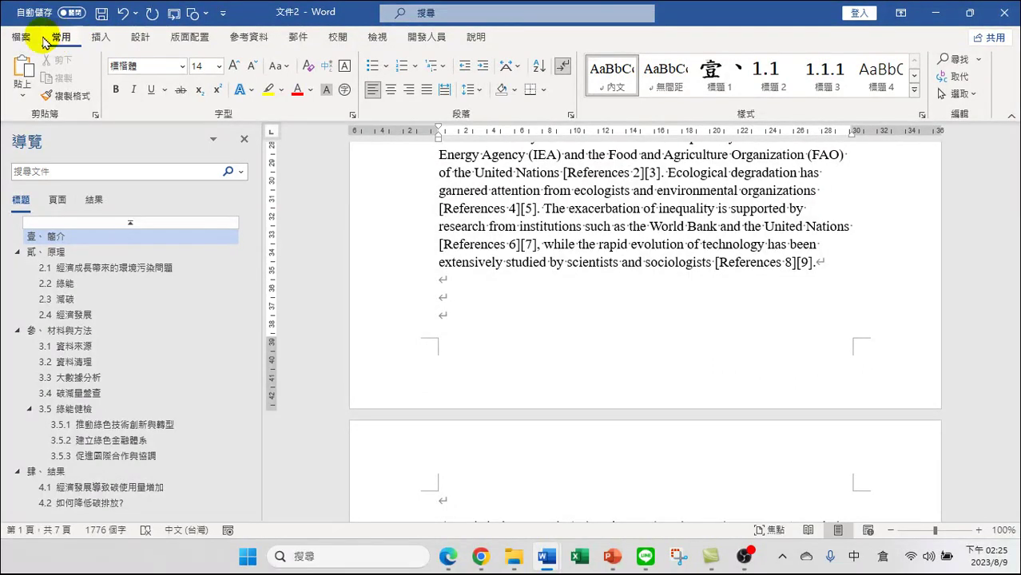
Try pasting the copied table message as text only on the blank lines and undo the paste
{"action": "left_click", "coordinate": [24, 94]}
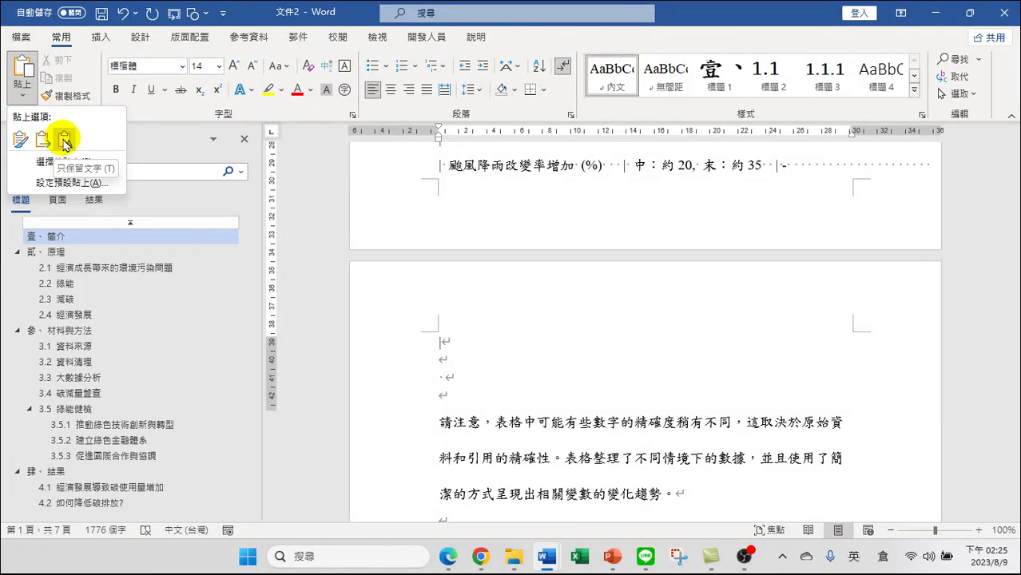
{"action": "left_click", "coordinate": [64, 142]}
{"action": "scroll", "coordinate": [703, 327], "scroll_direction": "up", "scroll_amount": 3}
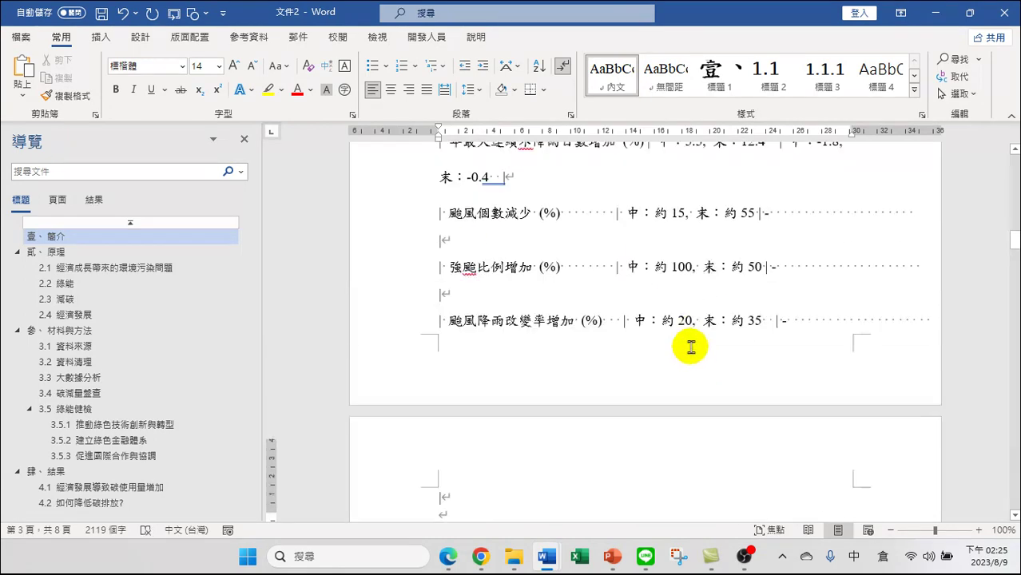
{"action": "scroll", "coordinate": [725, 329], "scroll_direction": "up", "scroll_amount": 8}
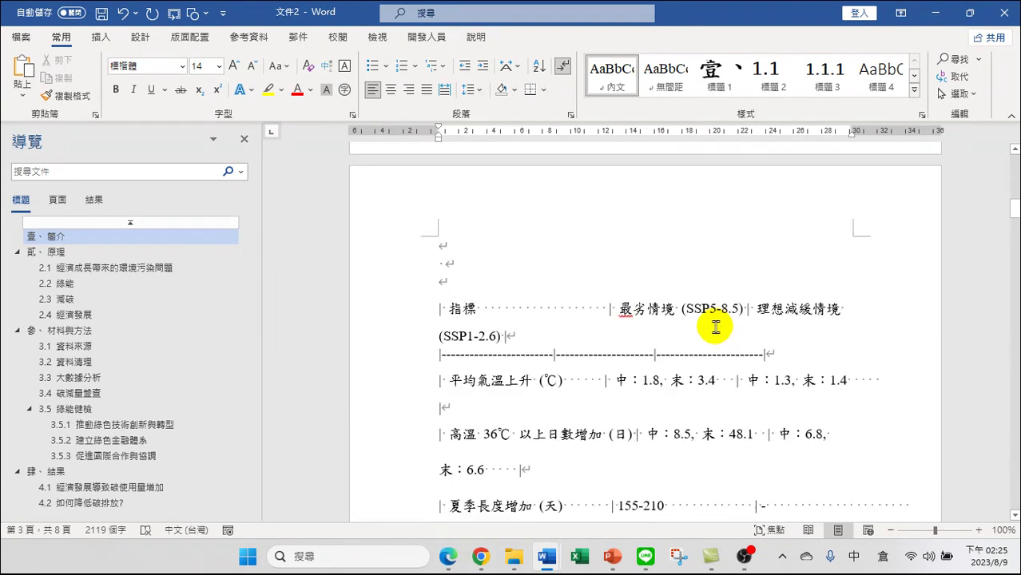
{"action": "left_click", "coordinate": [124, 13]}
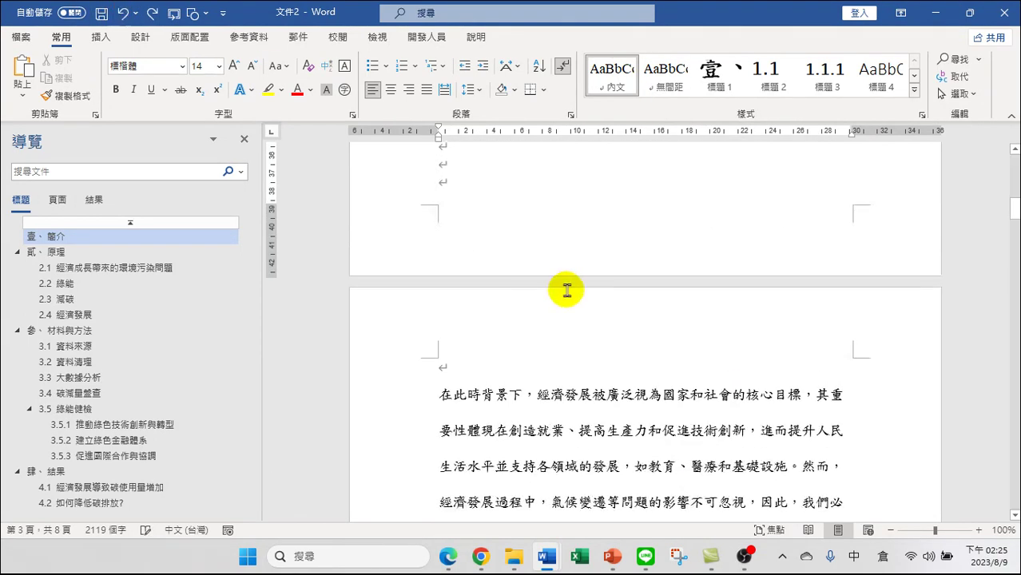
Paste the copied table message with the default paste option and select its table lines from 指標 to 颱風降雨改變率增加
{"action": "scroll", "coordinate": [567, 280], "scroll_direction": "up", "scroll_amount": 4}
{"action": "key", "text": "ctrl+v"}
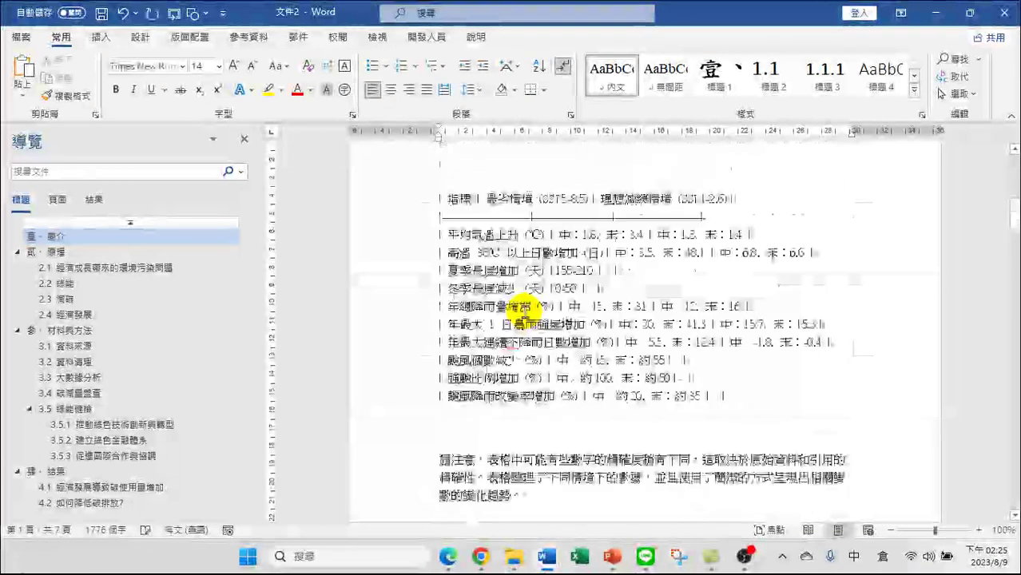
{"action": "scroll", "coordinate": [578, 281], "scroll_direction": "up", "scroll_amount": 4}
{"action": "scroll", "coordinate": [578, 281], "scroll_direction": "up", "scroll_amount": 6}
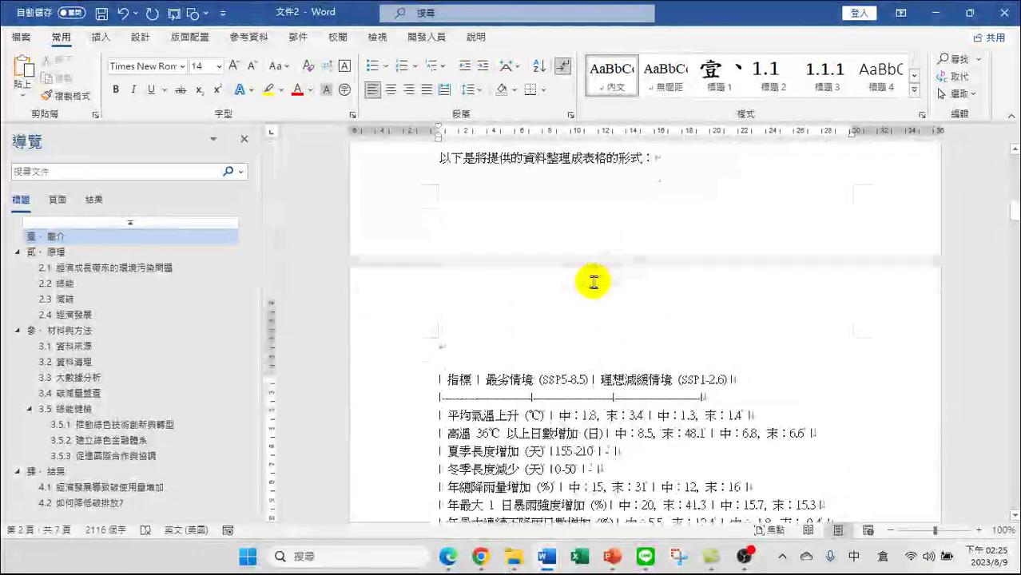
{"action": "left_click_drag", "start_coordinate": [486, 296], "coordinate": [661, 298]}
{"action": "scroll", "coordinate": [631, 336], "scroll_direction": "down", "scroll_amount": 4}
{"action": "scroll", "coordinate": [600, 358], "scroll_direction": "down", "scroll_amount": 3}
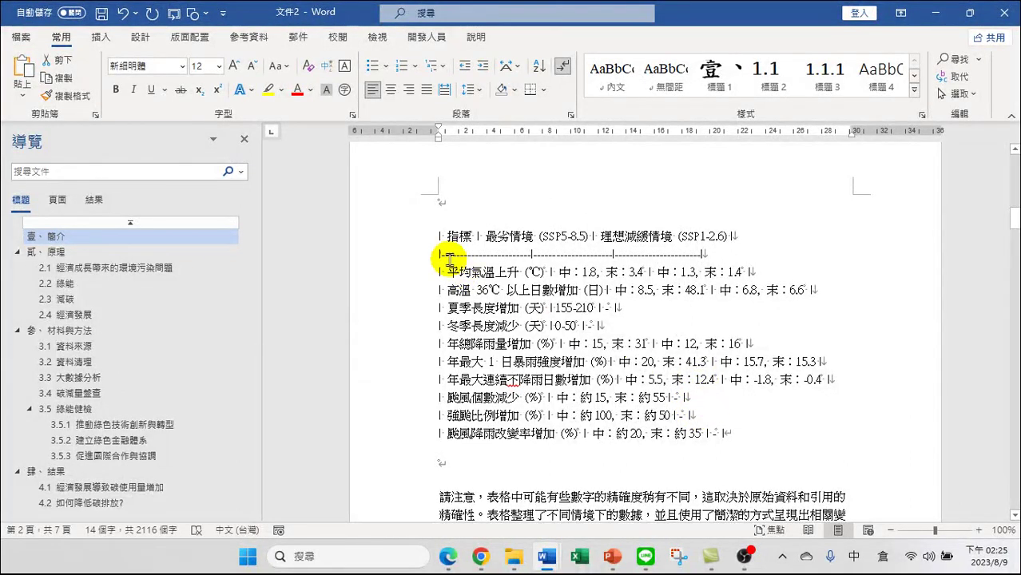
{"action": "left_click_drag", "start_coordinate": [439, 235], "coordinate": [419, 428]}
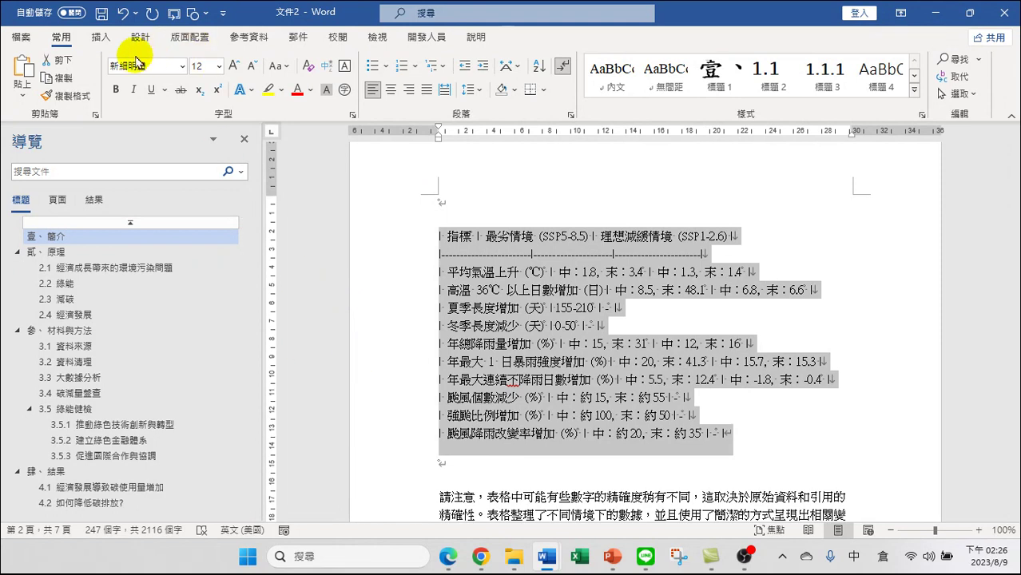
{"action": "left_click", "coordinate": [100, 37]}
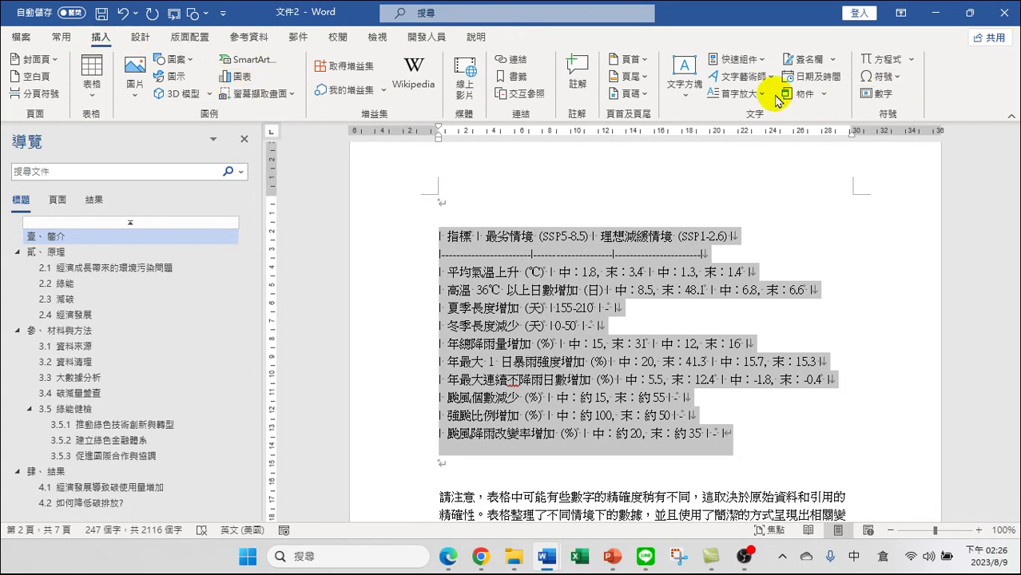
{"action": "left_click", "coordinate": [93, 87]}
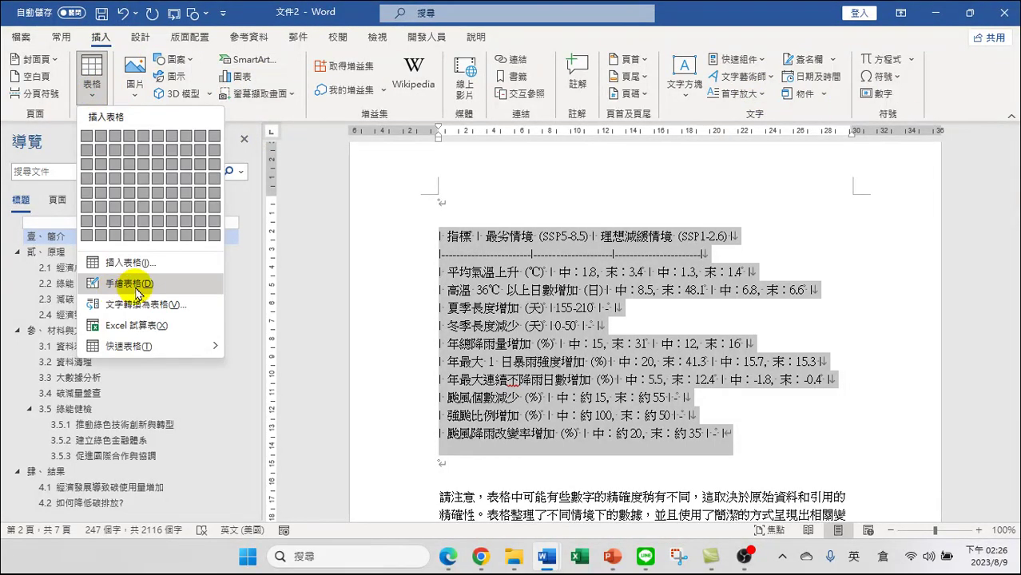
{"action": "left_click", "coordinate": [146, 304]}
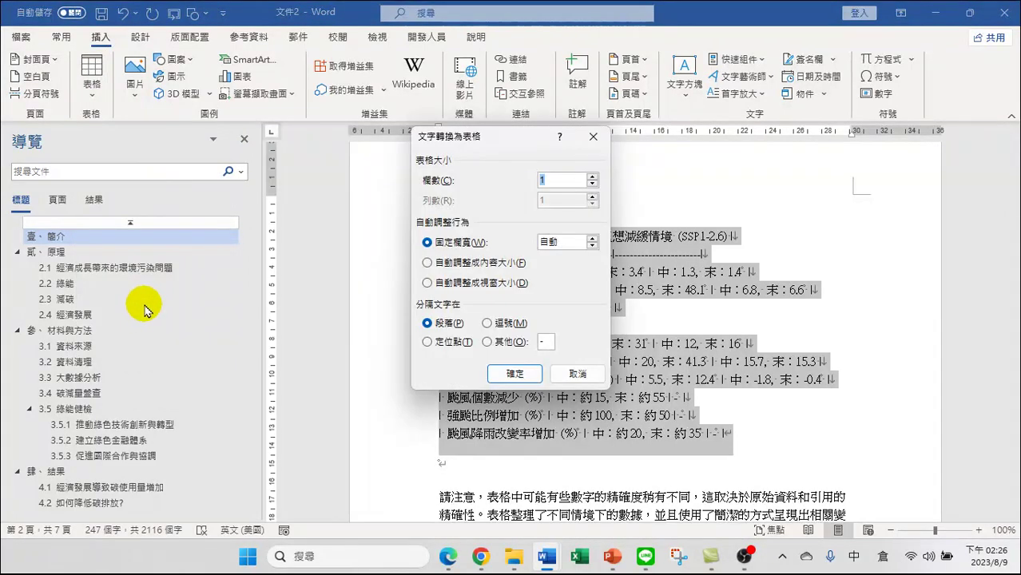
{"action": "left_click", "coordinate": [579, 374]}
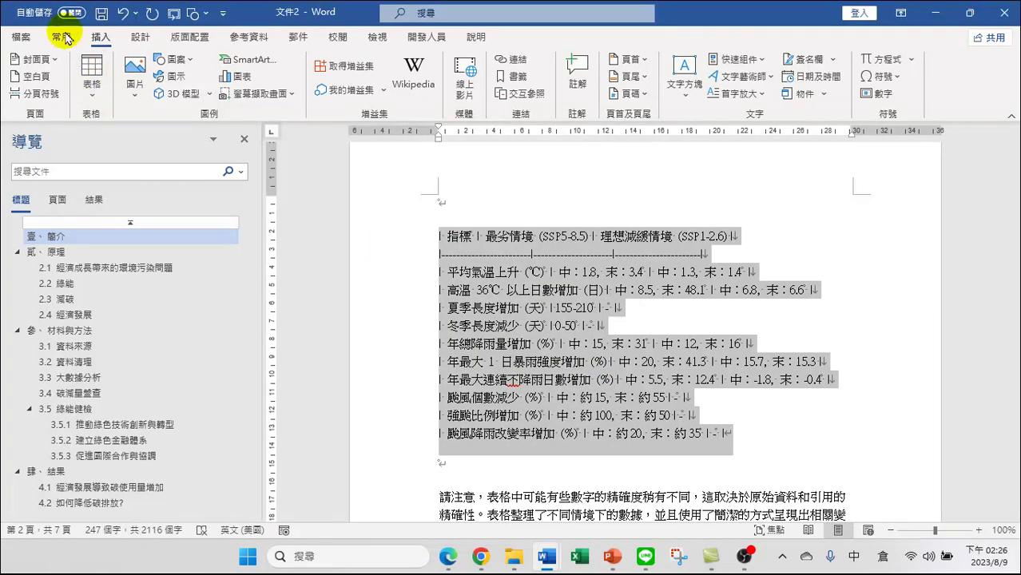
Open the text-to-table conversion for the selected table lines and move its dialog clear of the text
{"action": "left_click", "coordinate": [93, 94]}
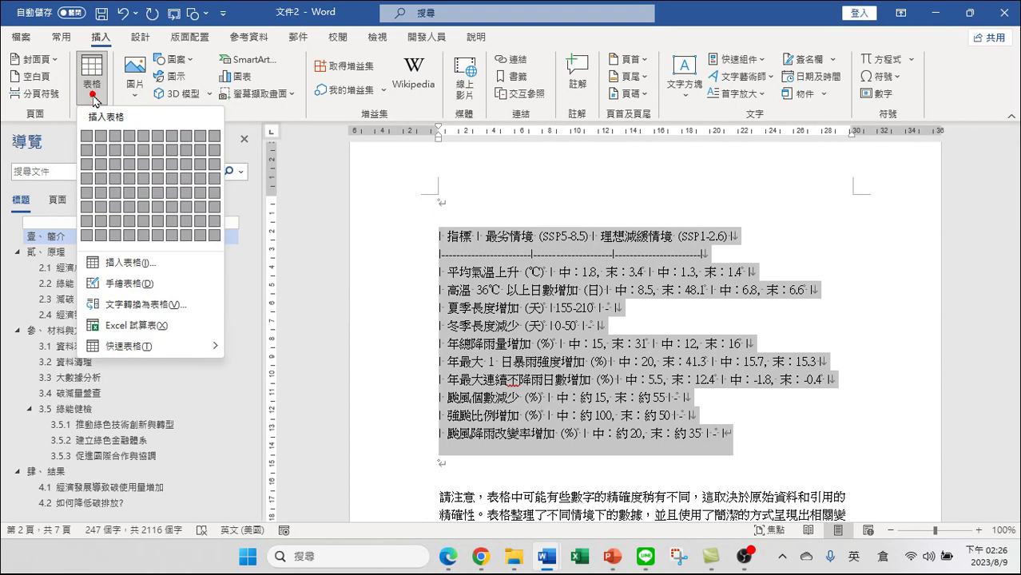
{"action": "left_click", "coordinate": [136, 305]}
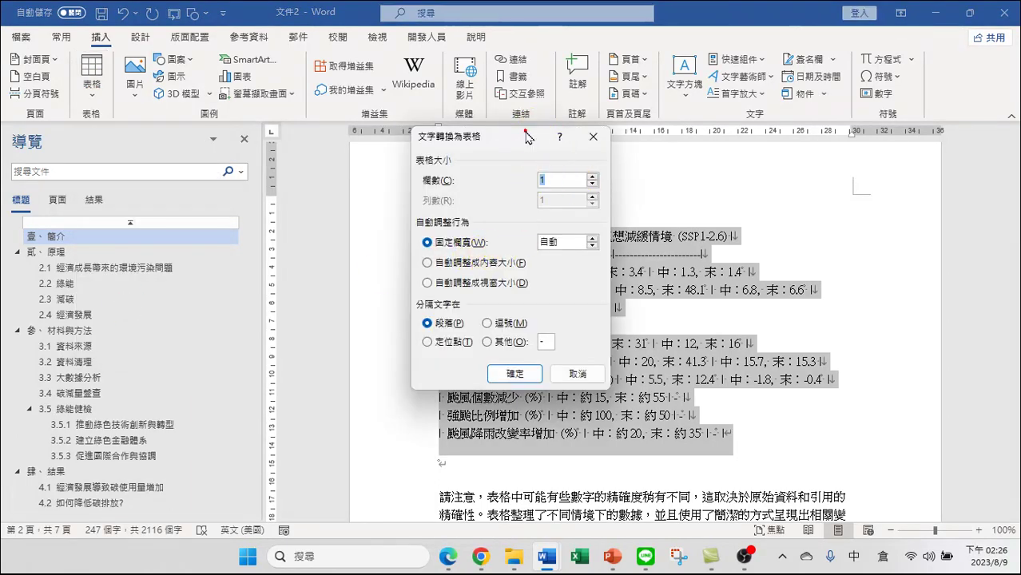
{"action": "left_click_drag", "start_coordinate": [529, 137], "coordinate": [309, 186]}
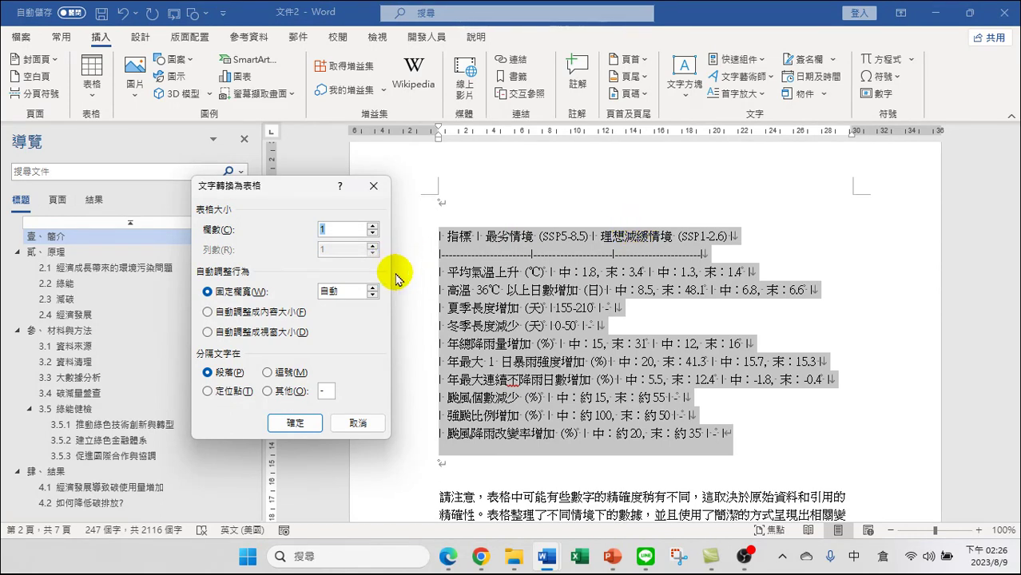
Switch to ChatGPT in Edge, check the column layout of its original climate table, and return to 文件2 in Word
{"action": "left_click", "coordinate": [485, 558]}
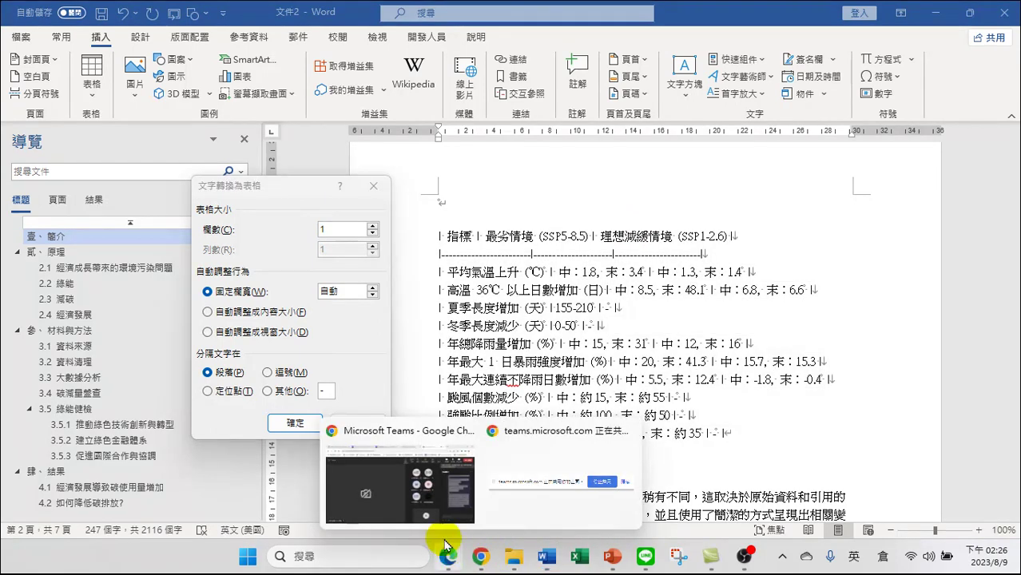
{"action": "left_click", "coordinate": [448, 557]}
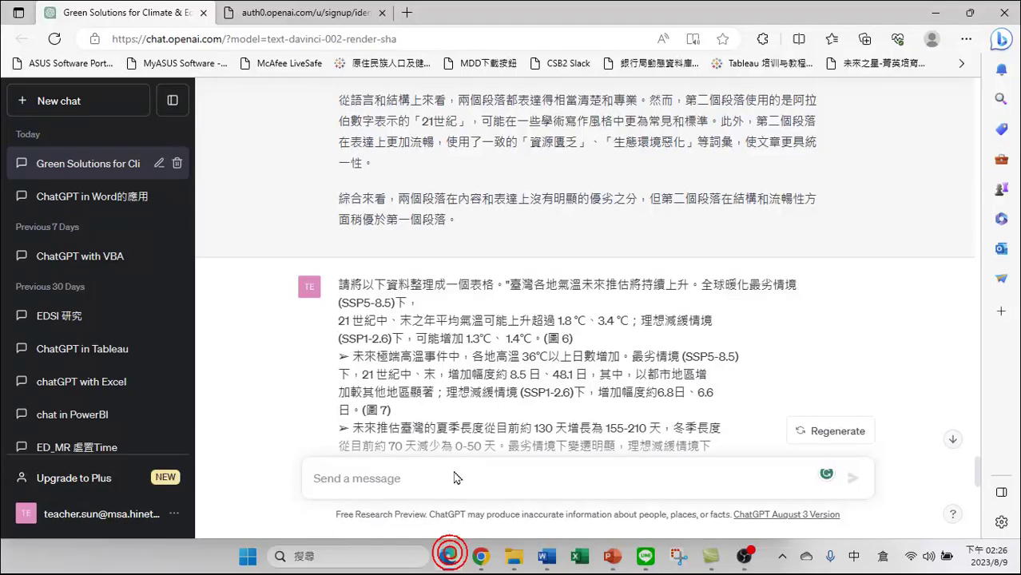
{"action": "scroll", "coordinate": [502, 403], "scroll_direction": "down", "scroll_amount": 10}
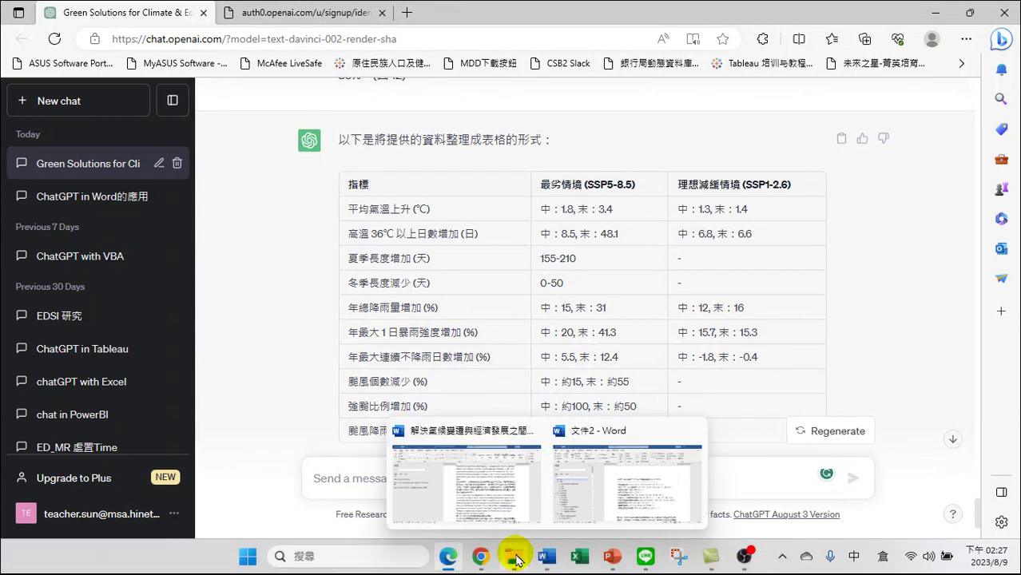
{"action": "mouse_move", "coordinate": [547, 560]}
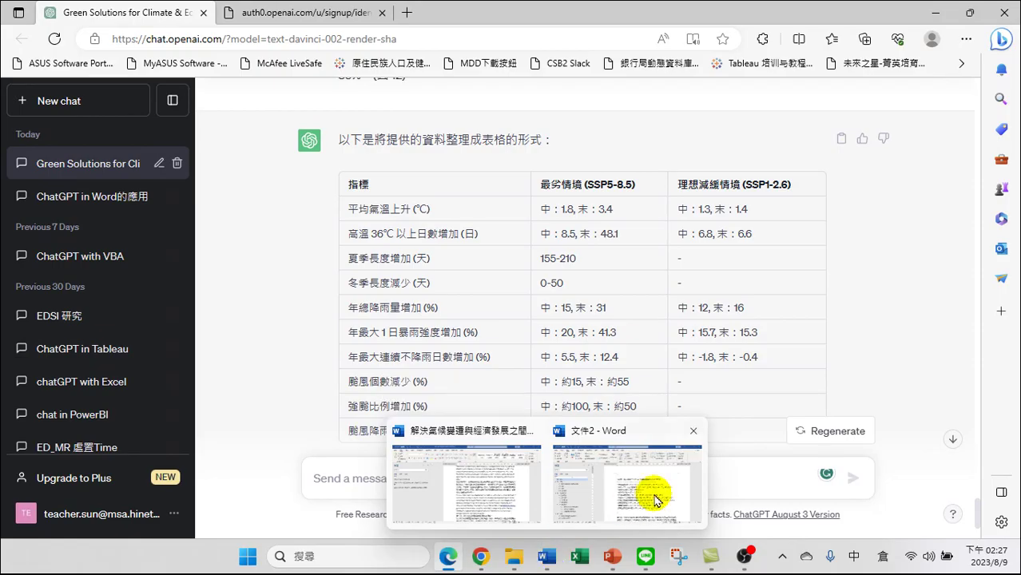
{"action": "left_click", "coordinate": [628, 500]}
Try converting the selected lines into a 5-column table split at the | character, inspect it, and undo the conversion
{"action": "left_click", "coordinate": [372, 226]}
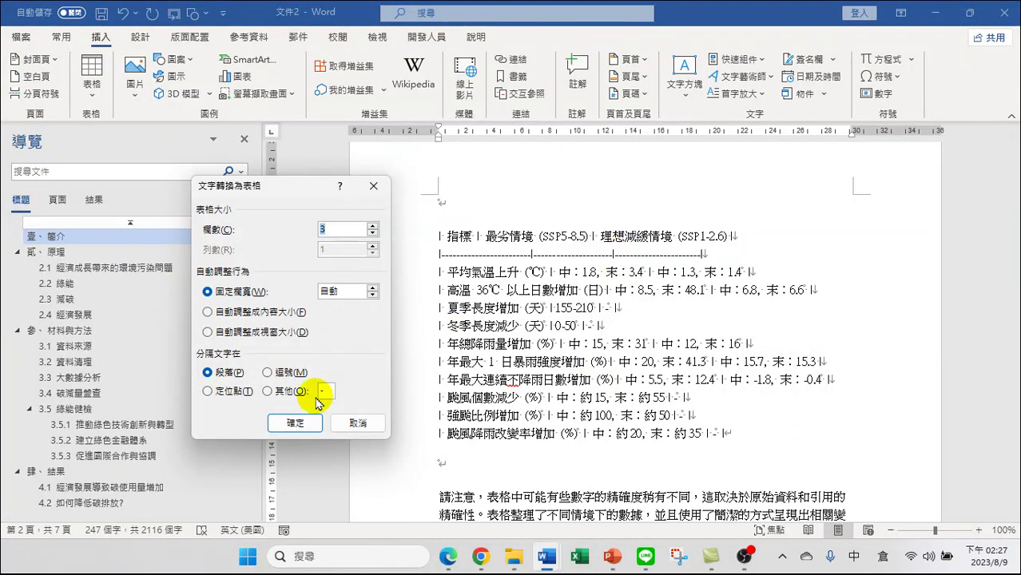
{"action": "double_click", "coordinate": [329, 392]}
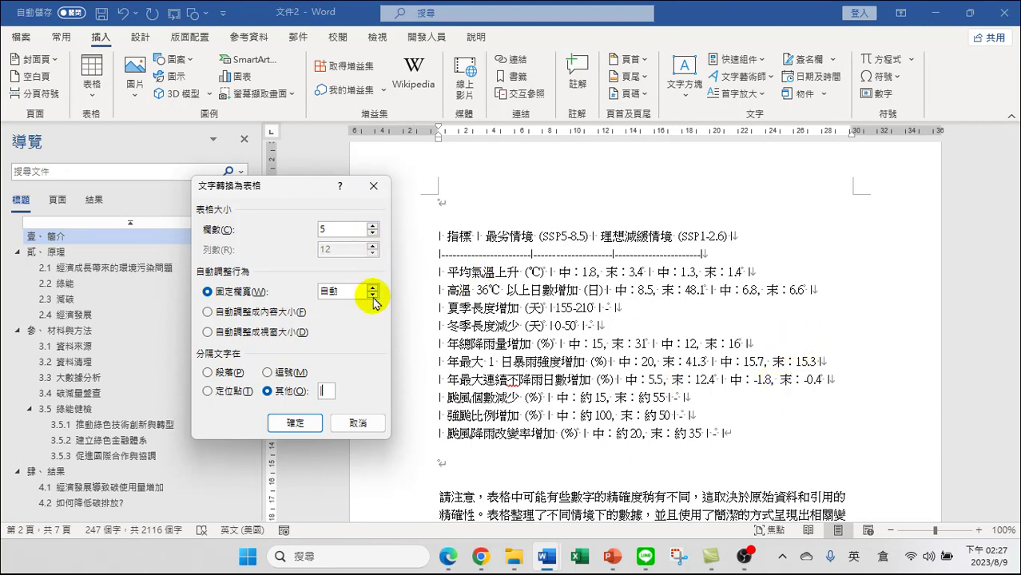
{"action": "left_click", "coordinate": [295, 425]}
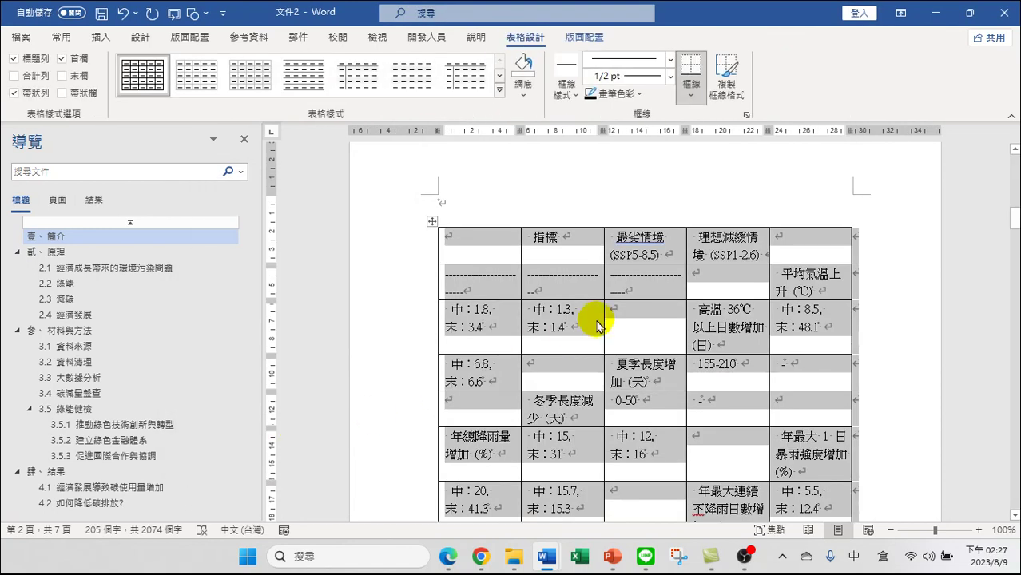
{"action": "left_click", "coordinate": [594, 315]}
{"action": "scroll", "coordinate": [611, 345], "scroll_direction": "up", "scroll_amount": 5}
{"action": "scroll", "coordinate": [612, 344], "scroll_direction": "down", "scroll_amount": 3}
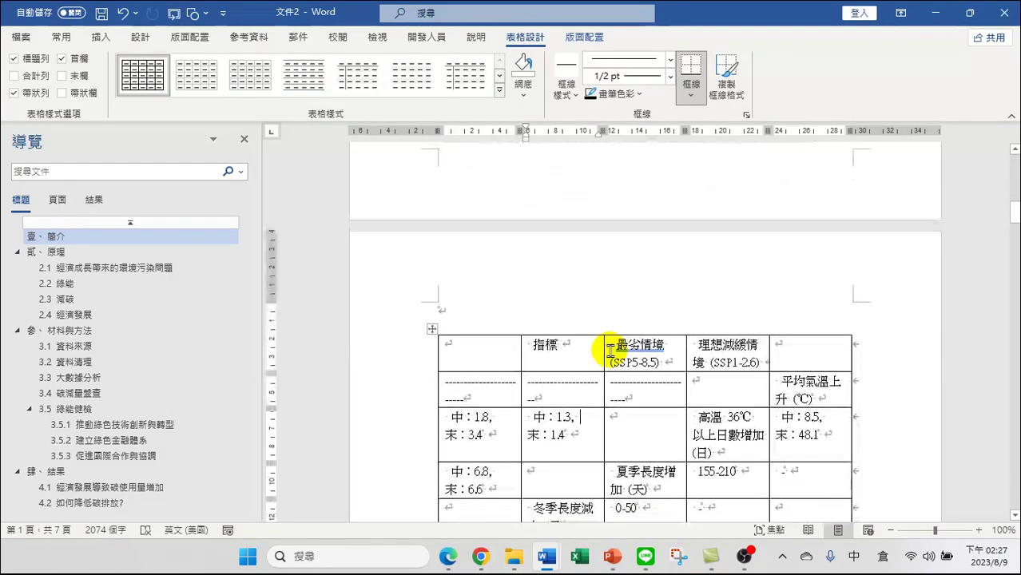
{"action": "scroll", "coordinate": [651, 402], "scroll_direction": "down", "scroll_amount": 2}
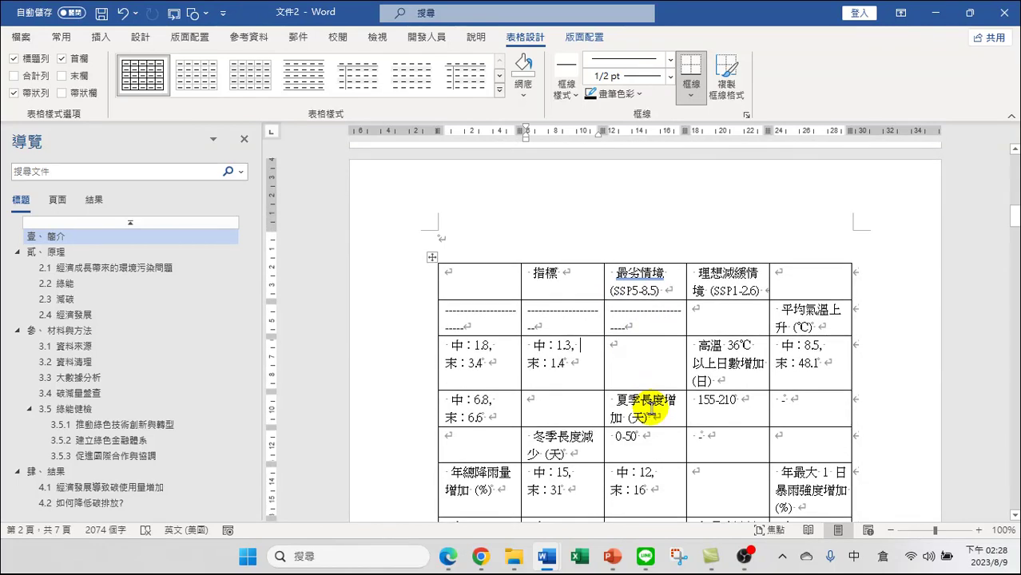
{"action": "scroll", "coordinate": [651, 408], "scroll_direction": "down", "scroll_amount": 3}
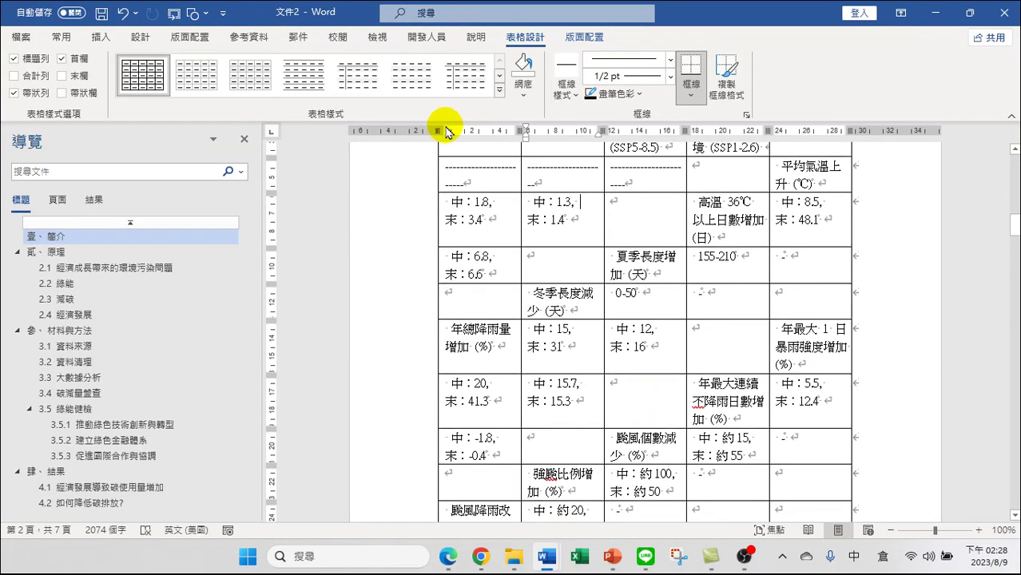
{"action": "left_click", "coordinate": [124, 14]}
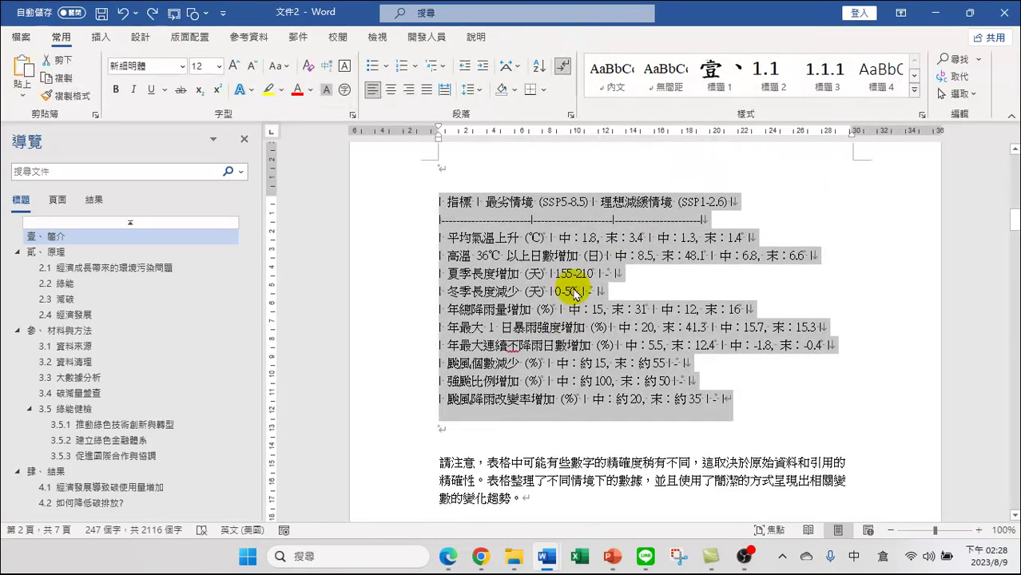
Convert the selected lines into a 3-column table split at the | character and inspect its rows
{"action": "left_click", "coordinate": [106, 37]}
{"action": "left_click", "coordinate": [90, 80]}
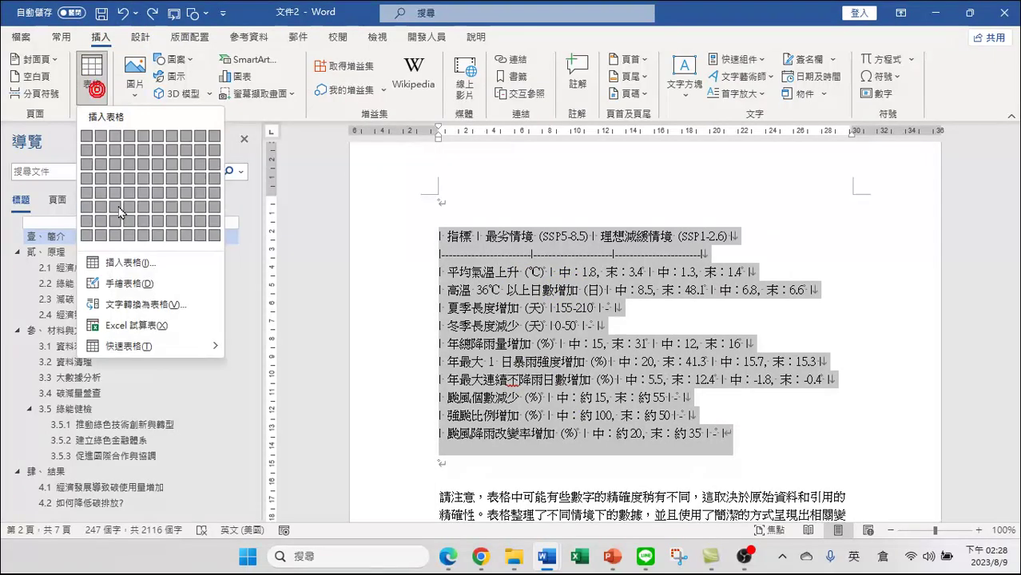
{"action": "left_click", "coordinate": [142, 305]}
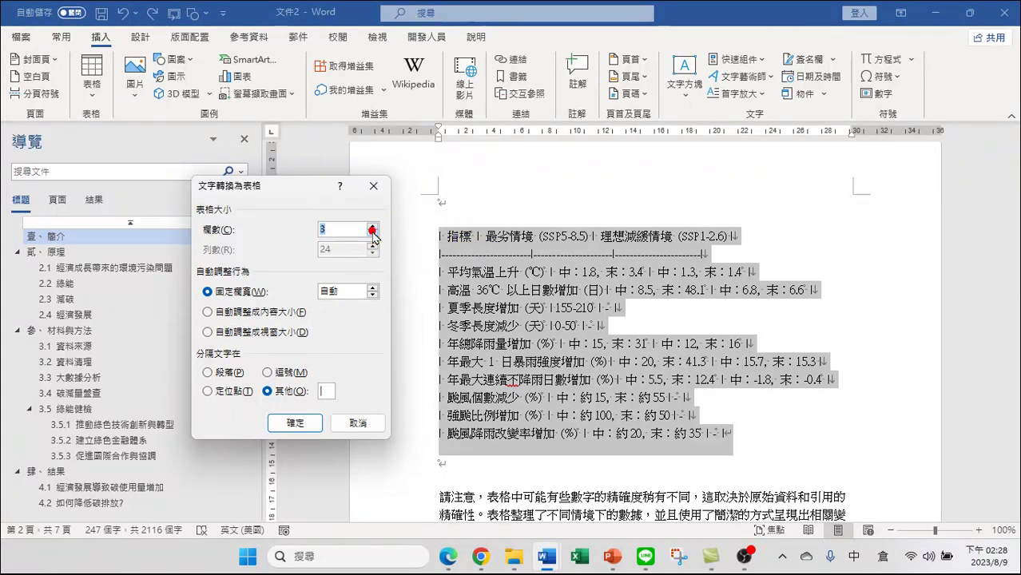
{"action": "left_click", "coordinate": [296, 424]}
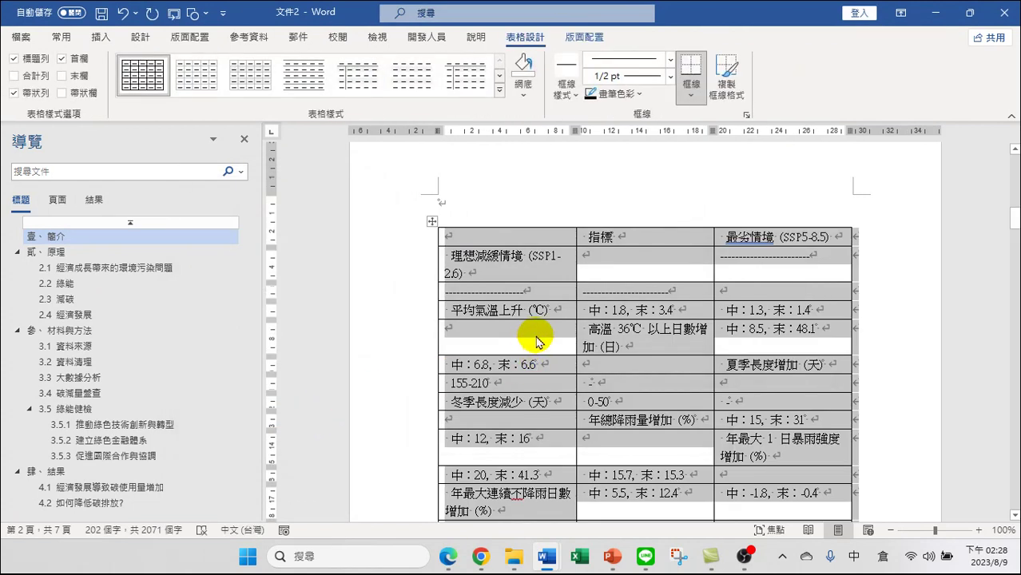
{"action": "scroll", "coordinate": [558, 334], "scroll_direction": "up", "scroll_amount": 4}
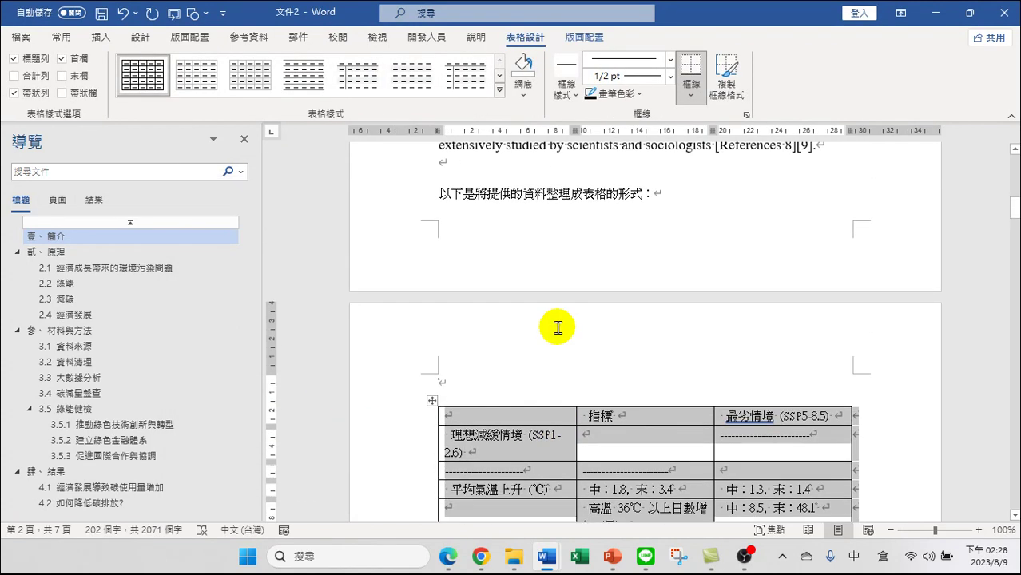
{"action": "scroll", "coordinate": [559, 352], "scroll_direction": "down", "scroll_amount": 1}
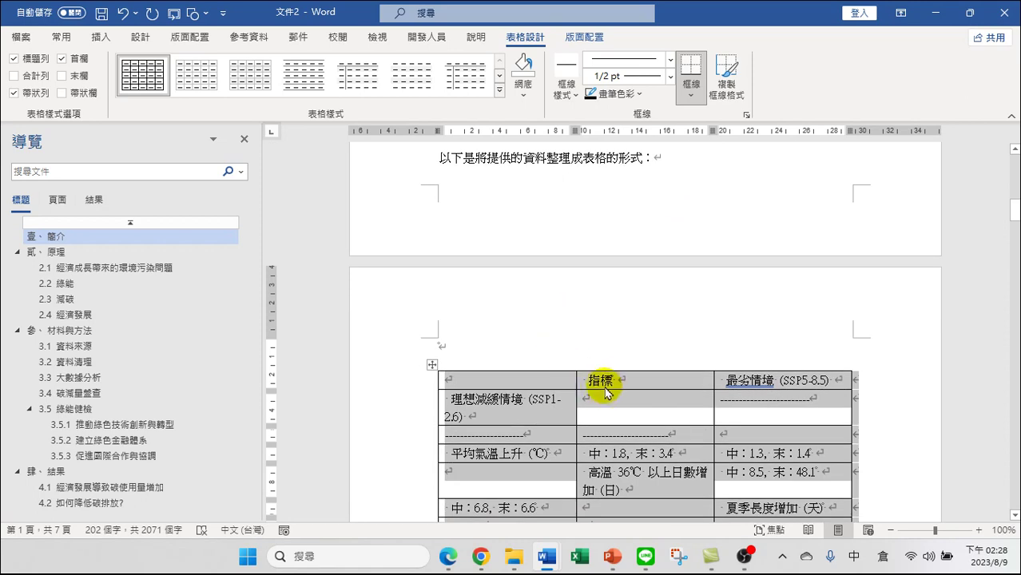
{"action": "scroll", "coordinate": [607, 388], "scroll_direction": "down", "scroll_amount": 10}
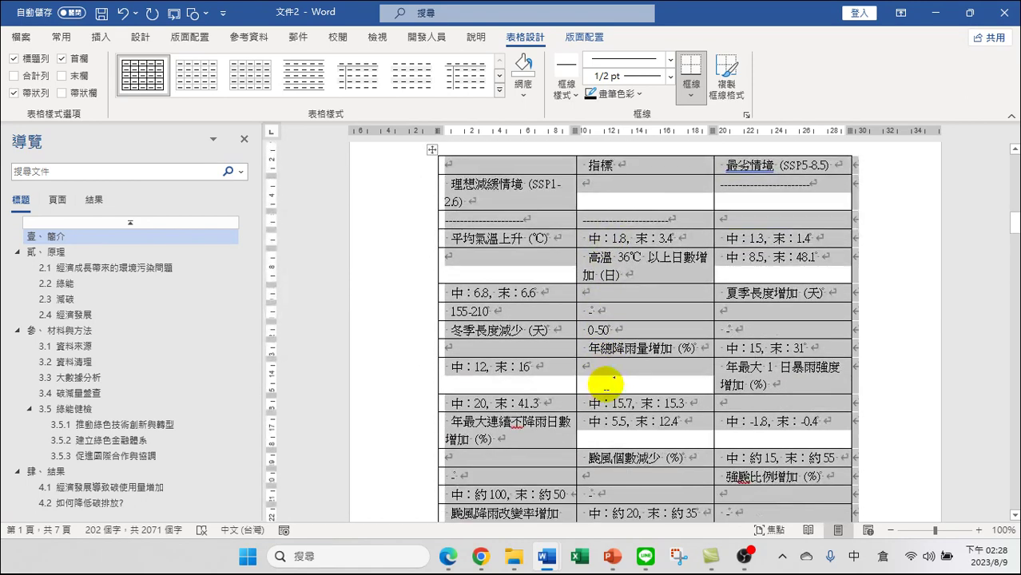
{"action": "scroll", "coordinate": [607, 390], "scroll_direction": "up", "scroll_amount": 6}
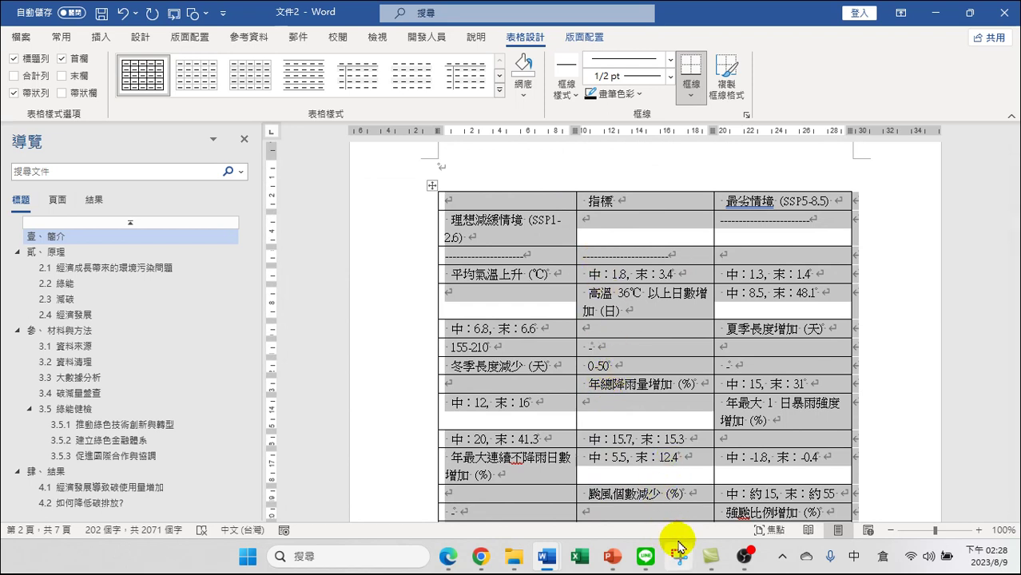
Switch to ChatGPT in Edge, copy the whole response containing the climate table, and return to 文件2 in Word
{"action": "mouse_move", "coordinate": [538, 563]}
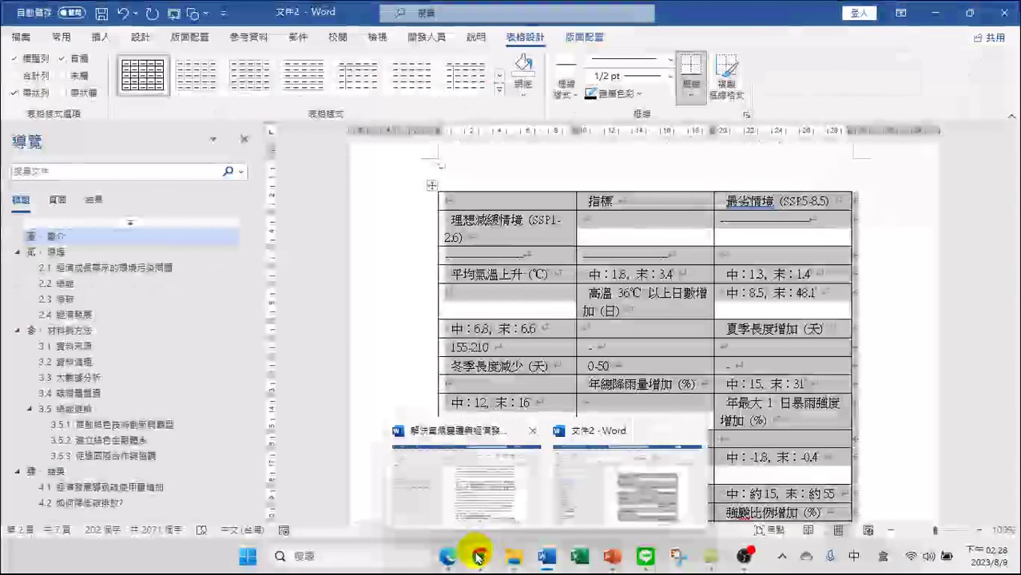
{"action": "mouse_move", "coordinate": [481, 557]}
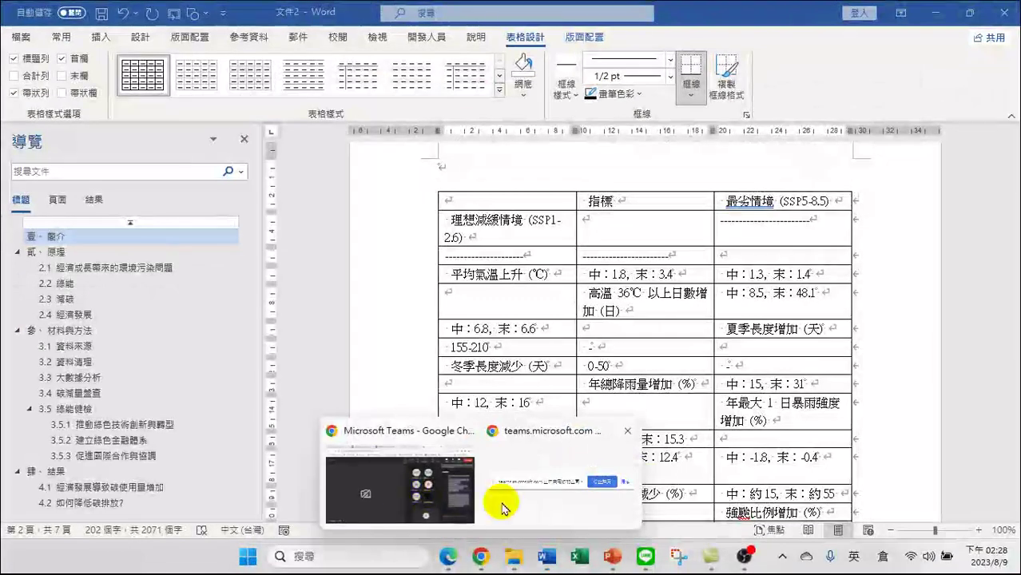
{"action": "left_click", "coordinate": [448, 555]}
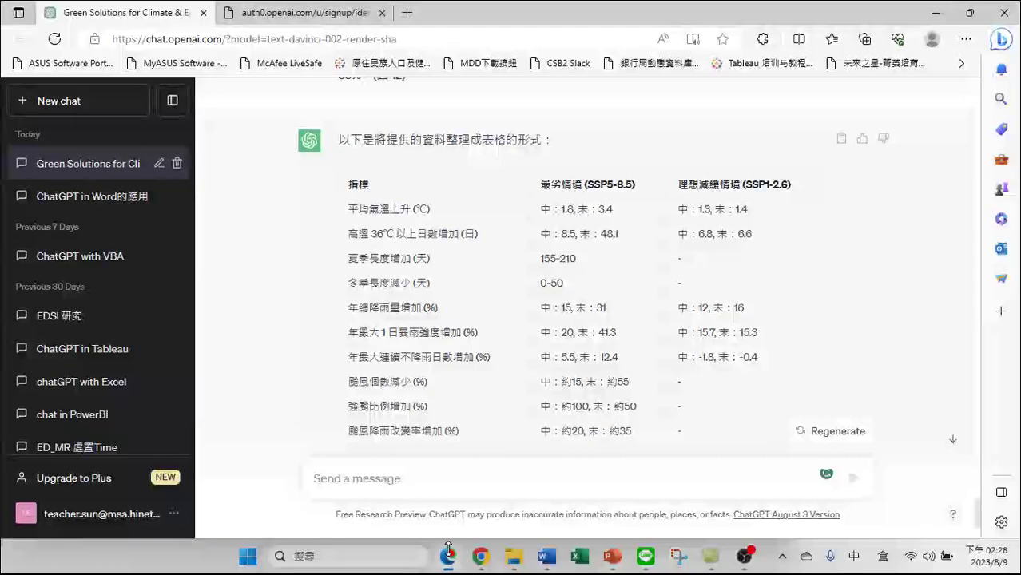
{"action": "left_click", "coordinate": [391, 200]}
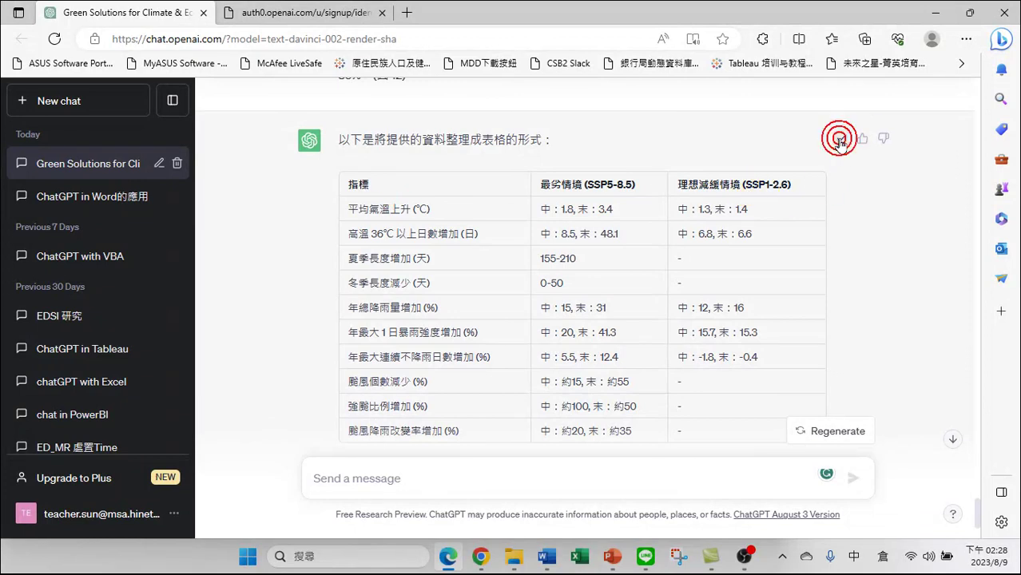
{"action": "left_click", "coordinate": [541, 563]}
{"action": "left_click", "coordinate": [658, 505]}
Add four blank lines below the 請注意 paragraph under the converted table and paste the copied ChatGPT response there
{"action": "scroll", "coordinate": [463, 290], "scroll_direction": "down", "scroll_amount": 8}
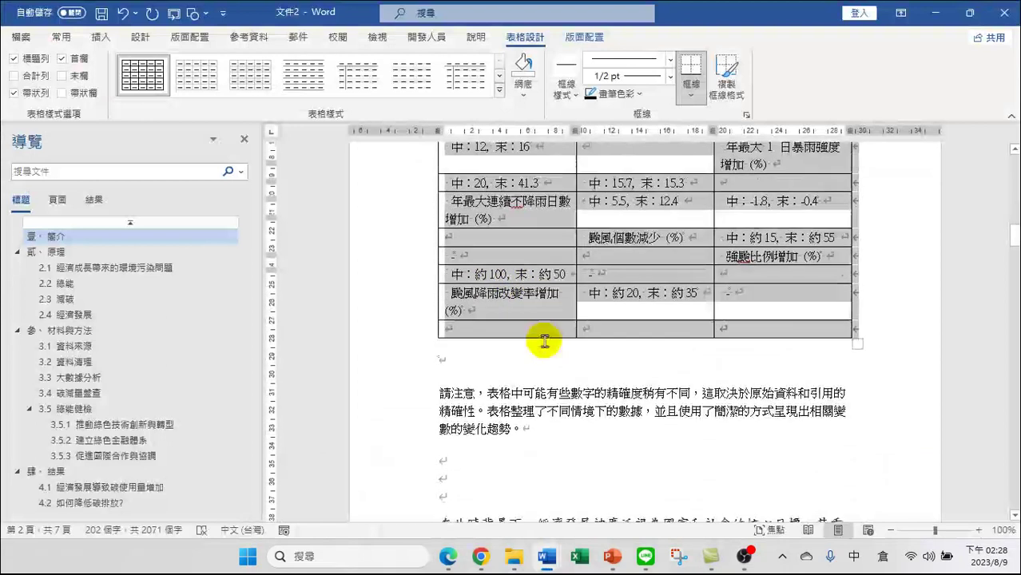
{"action": "left_click", "coordinate": [463, 406]}
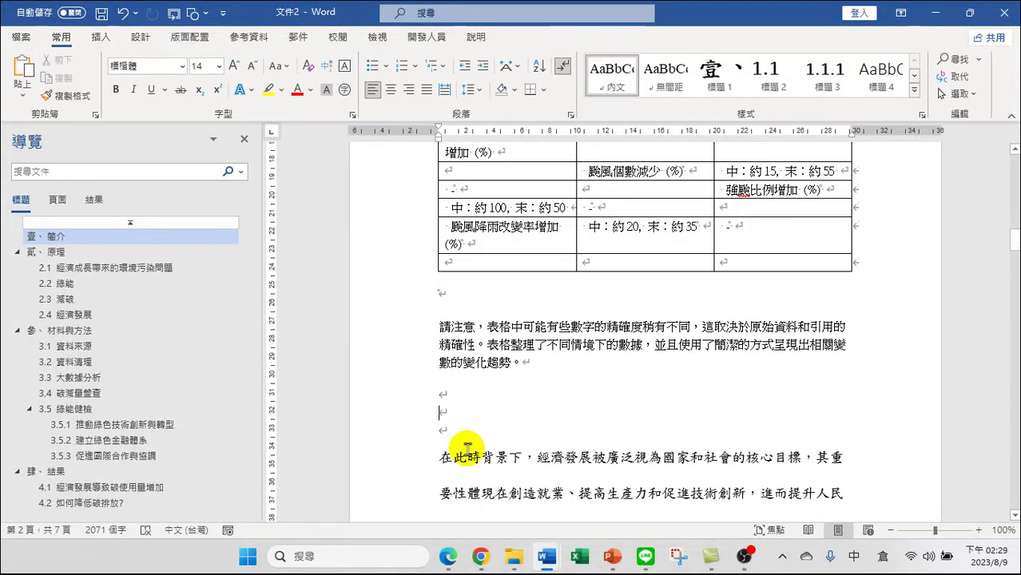
{"action": "key", "text": "Return"}
{"action": "key", "text": "Return"}
{"action": "key", "text": "Return"}
{"action": "key", "text": "Return"}
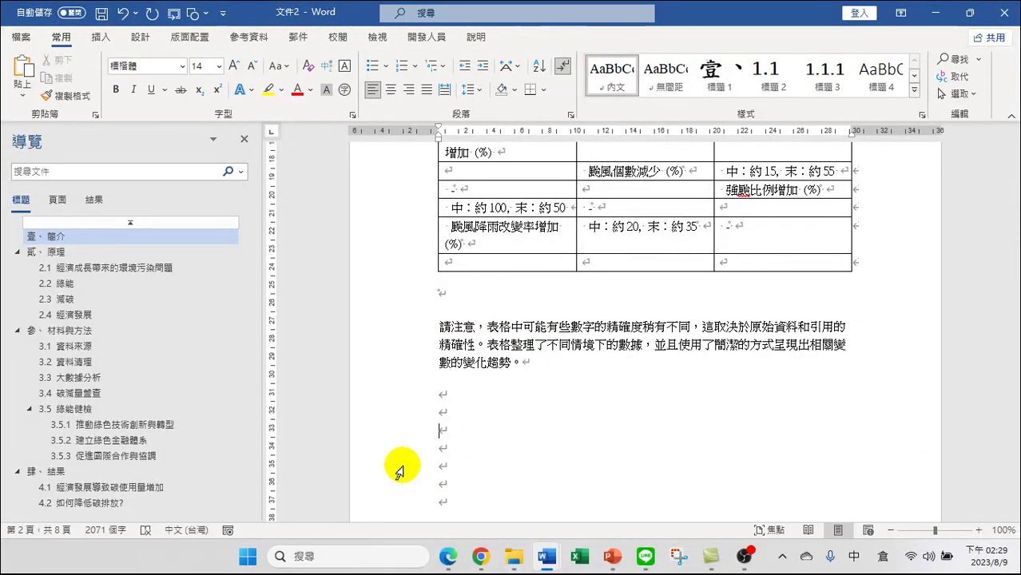
{"action": "left_click", "coordinate": [22, 90]}
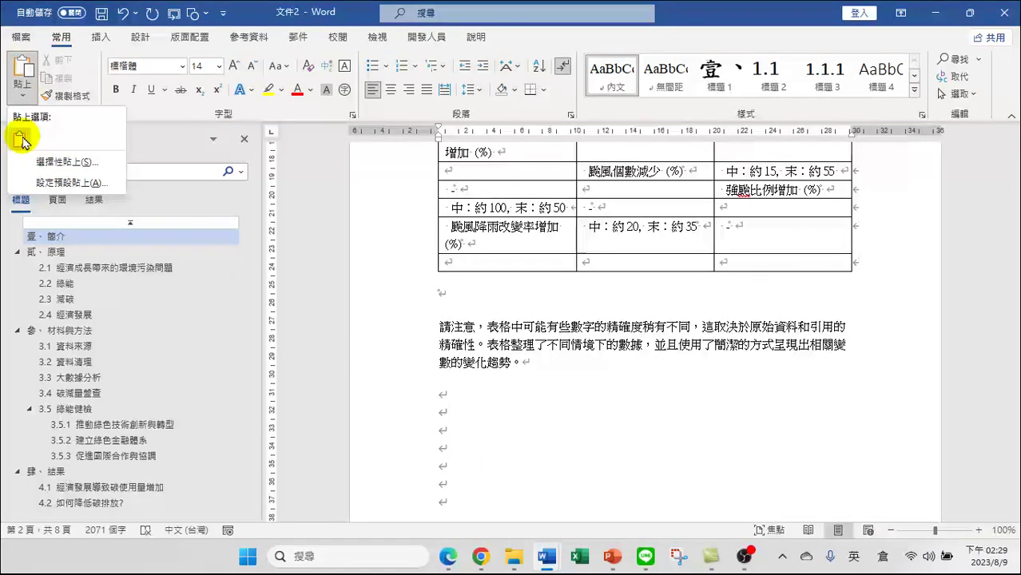
{"action": "left_click", "coordinate": [20, 140]}
{"action": "scroll", "coordinate": [608, 312], "scroll_direction": "up", "scroll_amount": 5}
{"action": "scroll", "coordinate": [608, 312], "scroll_direction": "up", "scroll_amount": 12}
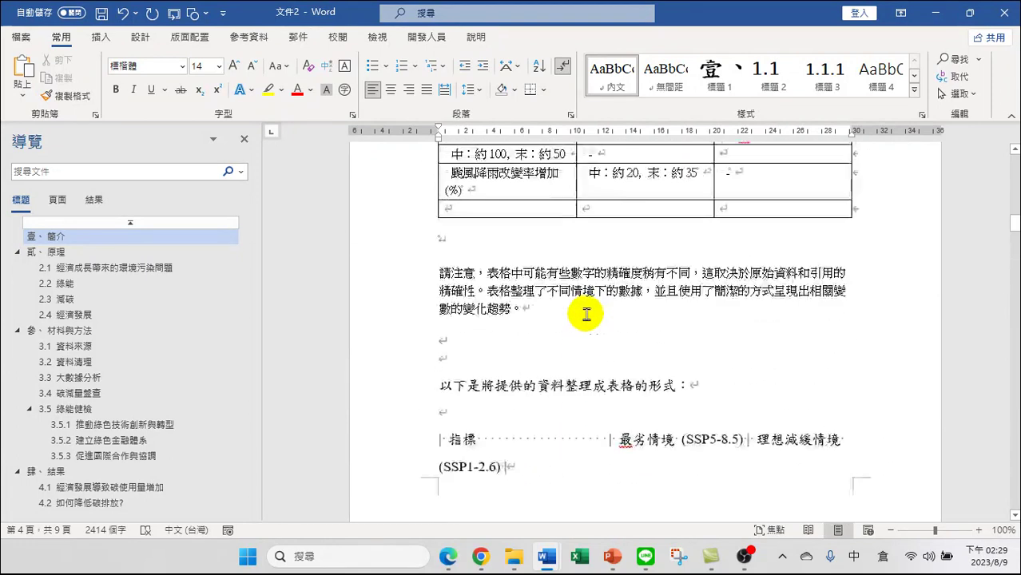
Convert the newly pasted lines from 指標 to 颱風降雨改變率增加 into a 5-column table split at the | character
{"action": "scroll", "coordinate": [586, 315], "scroll_direction": "down", "scroll_amount": 3}
{"action": "left_click_drag", "start_coordinate": [440, 295], "coordinate": [568, 349]}
{"action": "scroll", "coordinate": [568, 350], "scroll_direction": "down", "scroll_amount": 12}
{"action": "scroll", "coordinate": [557, 350], "scroll_direction": "down", "scroll_amount": 4}
{"action": "left_click", "coordinate": [484, 324], "text": "shift"}
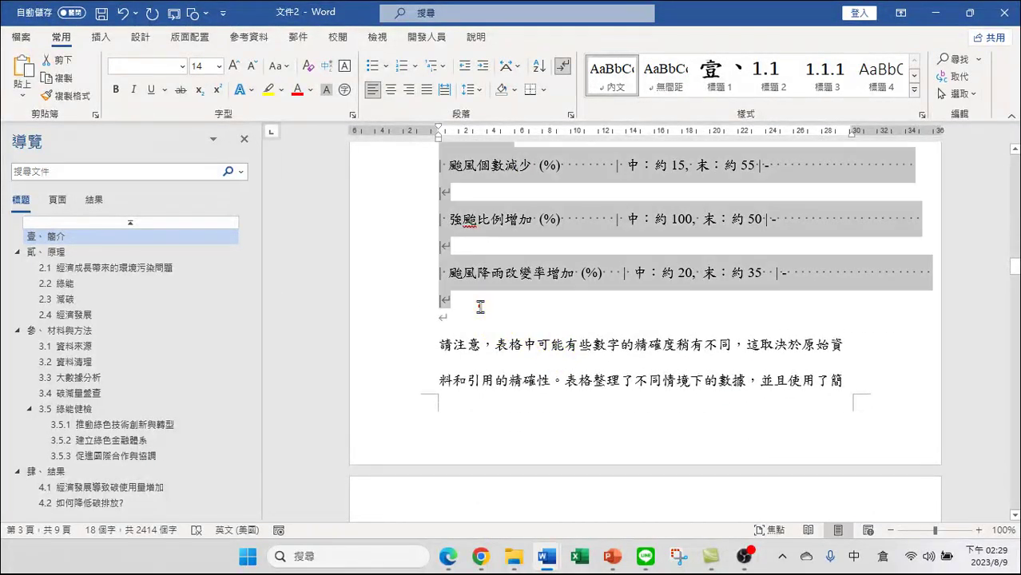
{"action": "left_click", "coordinate": [100, 37]}
{"action": "left_click", "coordinate": [91, 98]}
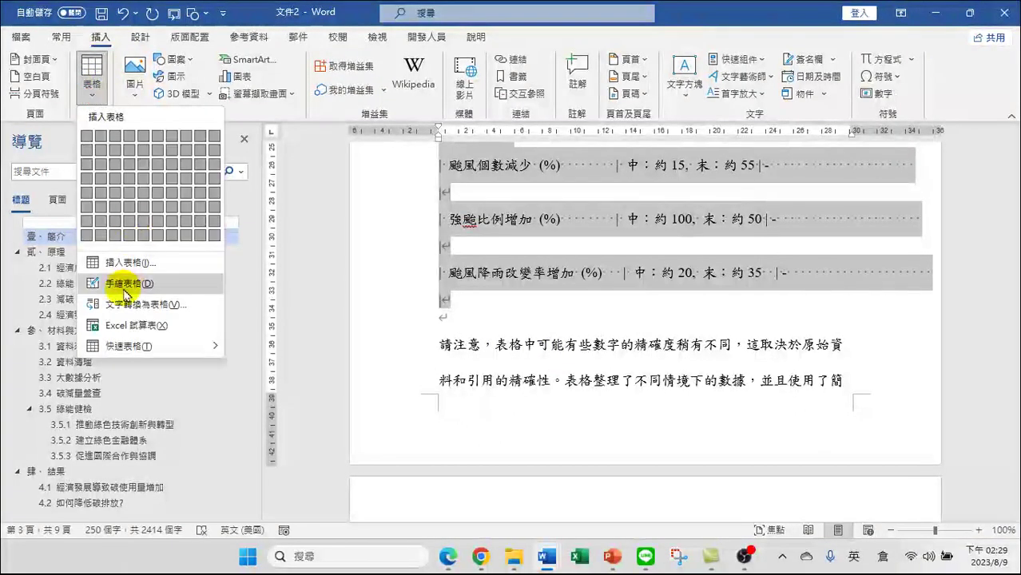
{"action": "left_click", "coordinate": [139, 306]}
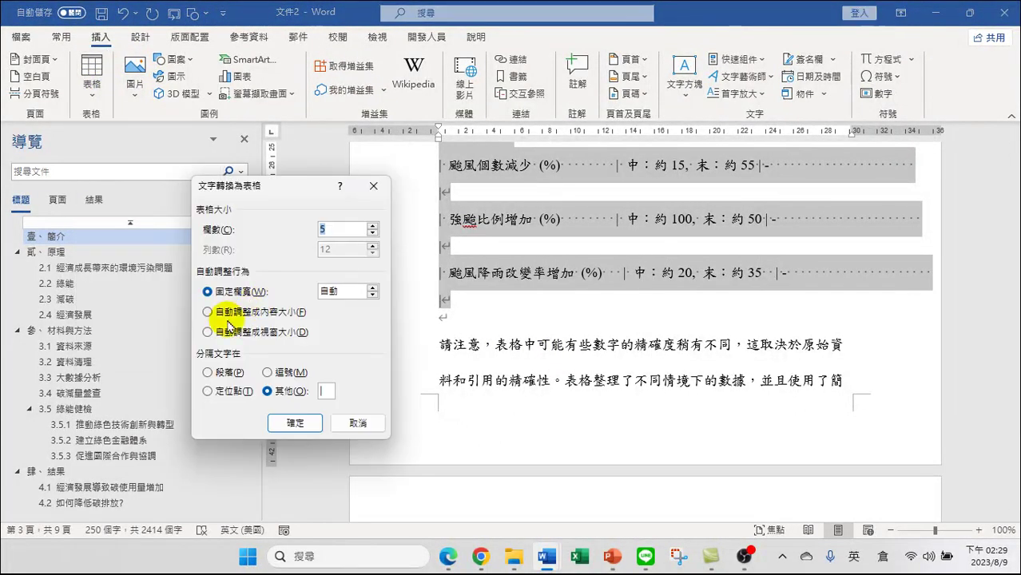
{"action": "left_click", "coordinate": [328, 391]}
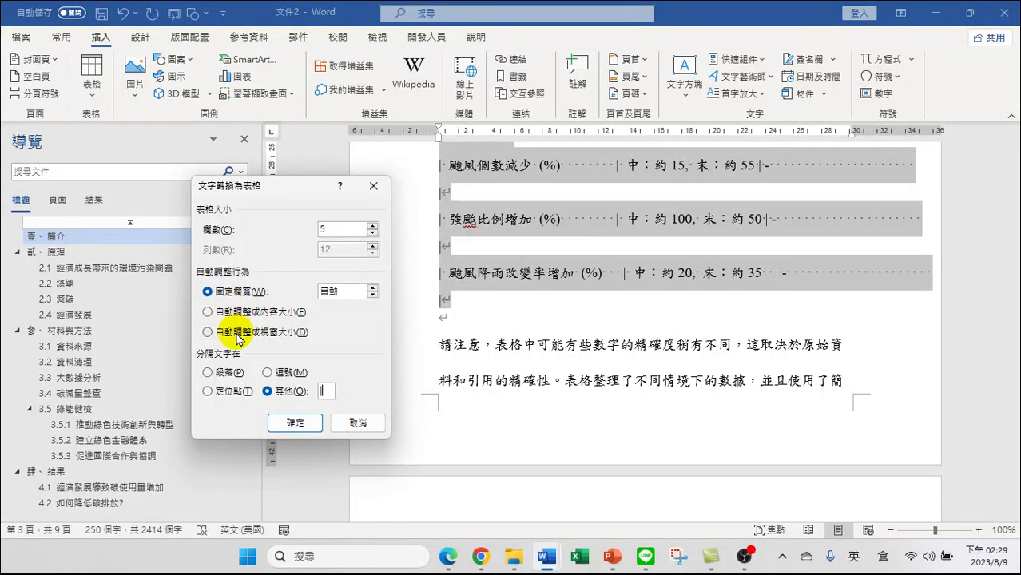
{"action": "left_click", "coordinate": [294, 424]}
{"action": "scroll", "coordinate": [703, 291], "scroll_direction": "up", "scroll_amount": 10}
{"action": "scroll", "coordinate": [707, 291], "scroll_direction": "up", "scroll_amount": 8}
{"action": "scroll", "coordinate": [588, 364], "scroll_direction": "down", "scroll_amount": 3}
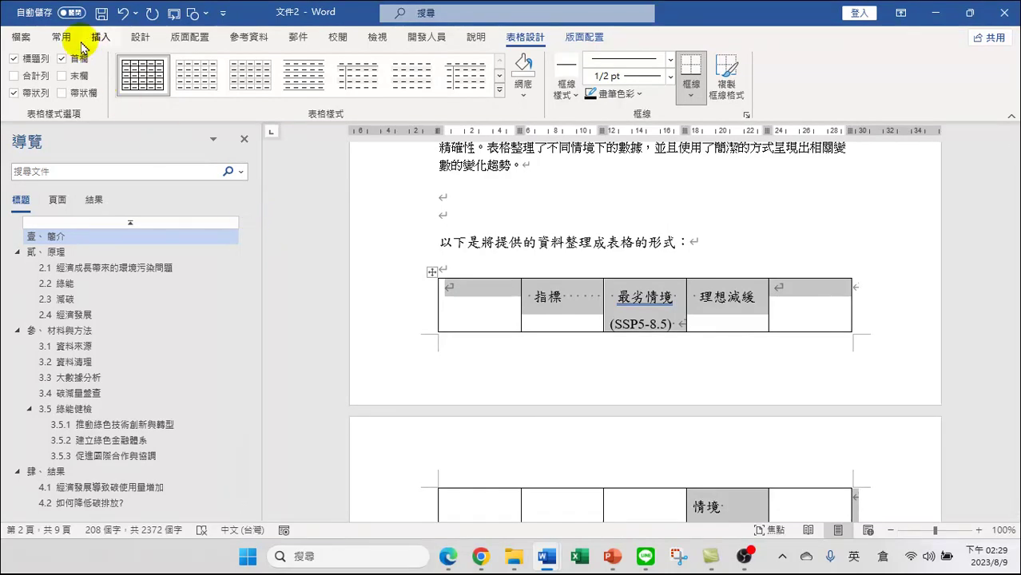
Examine the 5-column table from its empty first column to its last row and compare it with the 3-column table above
{"action": "left_click", "coordinate": [482, 277]}
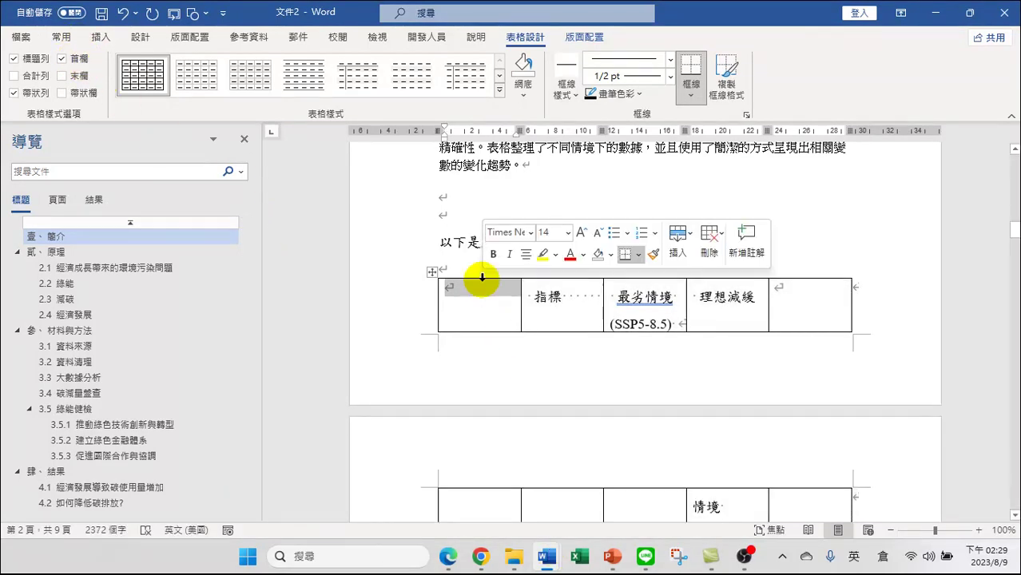
{"action": "scroll", "coordinate": [478, 312], "scroll_direction": "down", "scroll_amount": 12}
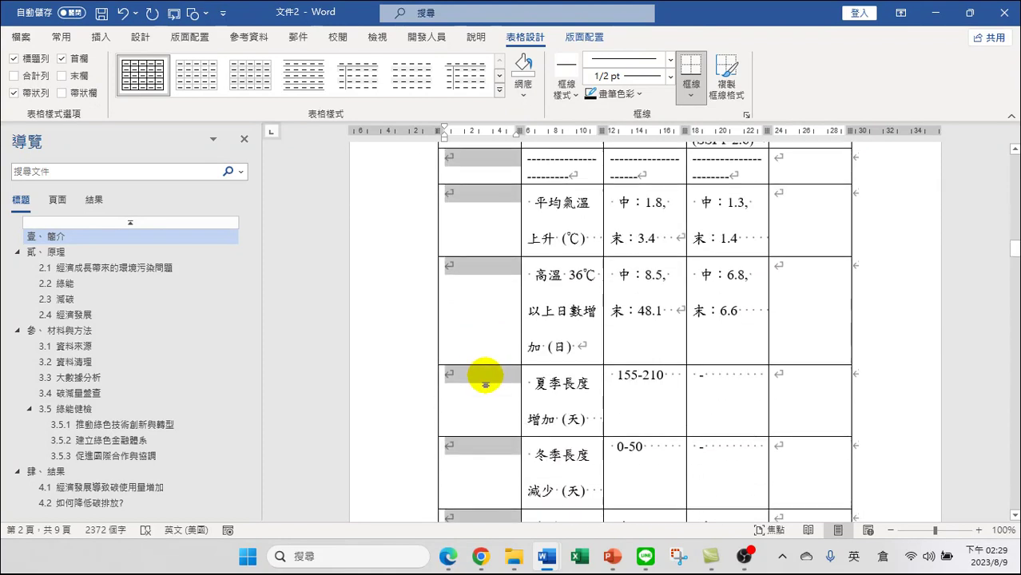
{"action": "scroll", "coordinate": [485, 383], "scroll_direction": "down", "scroll_amount": 10}
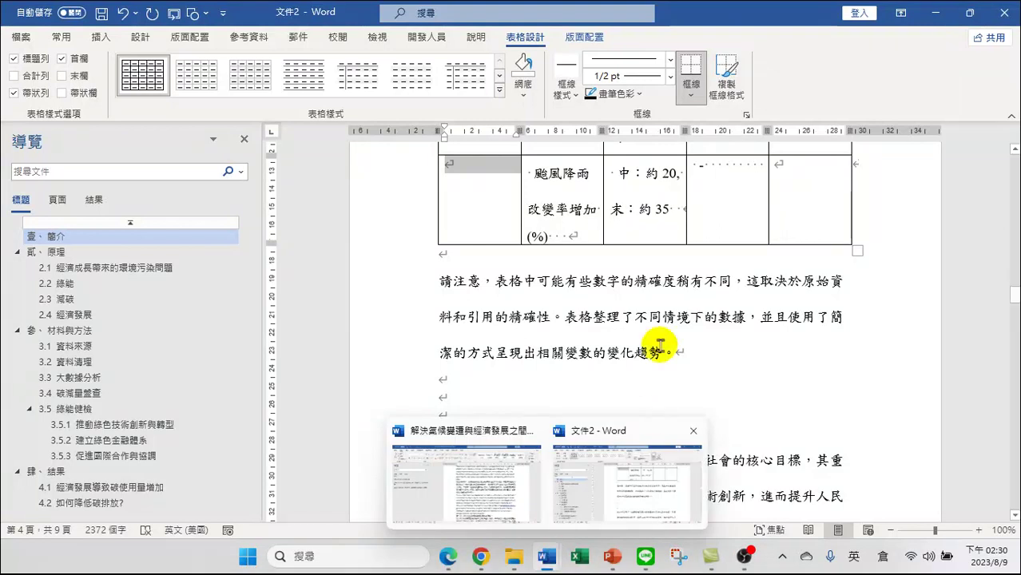
{"action": "scroll", "coordinate": [657, 299], "scroll_direction": "up", "scroll_amount": 5}
{"action": "scroll", "coordinate": [657, 299], "scroll_direction": "up", "scroll_amount": 10}
{"action": "key", "text": "ctrl+z"}
{"action": "scroll", "coordinate": [607, 225], "scroll_direction": "up", "scroll_amount": 9}
{"action": "scroll", "coordinate": [600, 256], "scroll_direction": "down", "scroll_amount": 5}
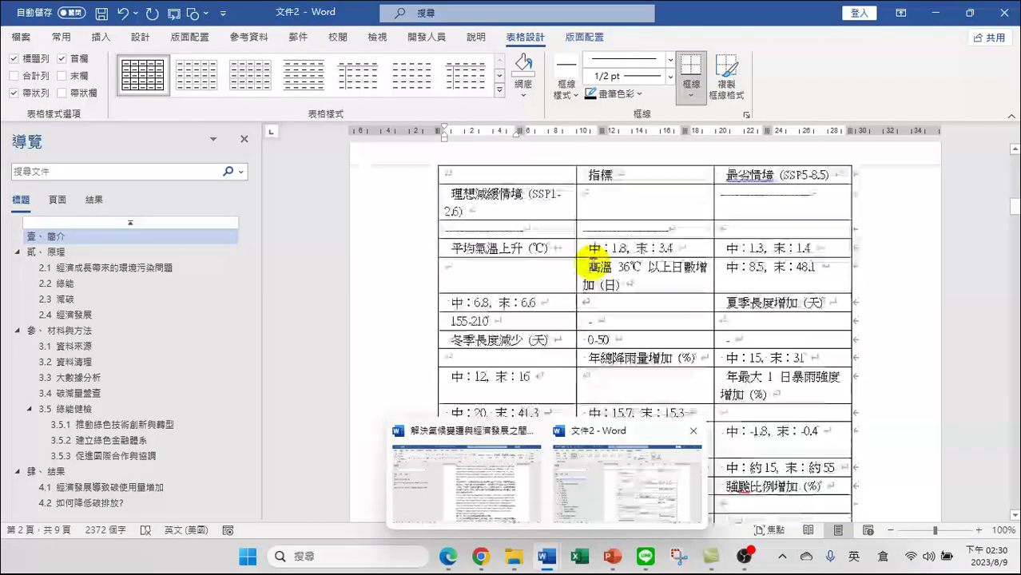
{"action": "scroll", "coordinate": [462, 188], "scroll_direction": "up", "scroll_amount": 3}
Undo the 5-column conversion, the second pasted response, the added blank lines and the 3-column conversion
{"action": "left_click", "coordinate": [124, 13]}
{"action": "left_click", "coordinate": [124, 13]}
{"action": "left_click", "coordinate": [124, 14]}
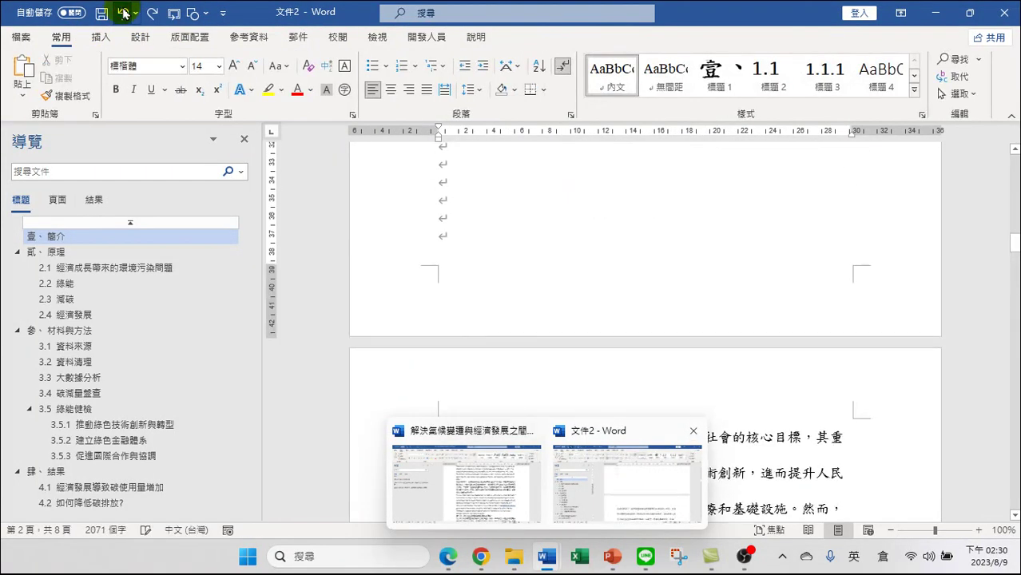
{"action": "scroll", "coordinate": [495, 250], "scroll_direction": "up", "scroll_amount": 10}
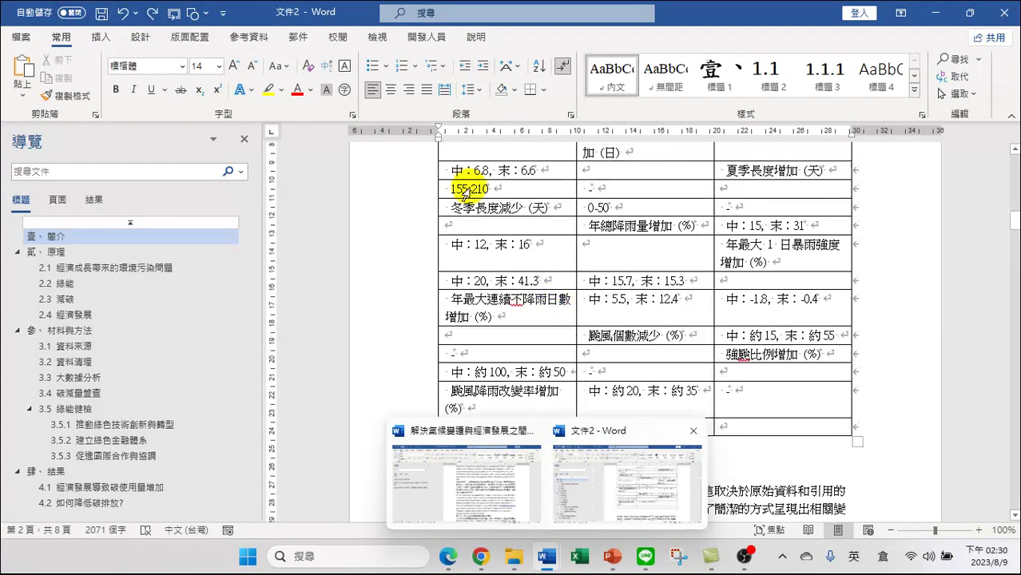
{"action": "left_click", "coordinate": [123, 14]}
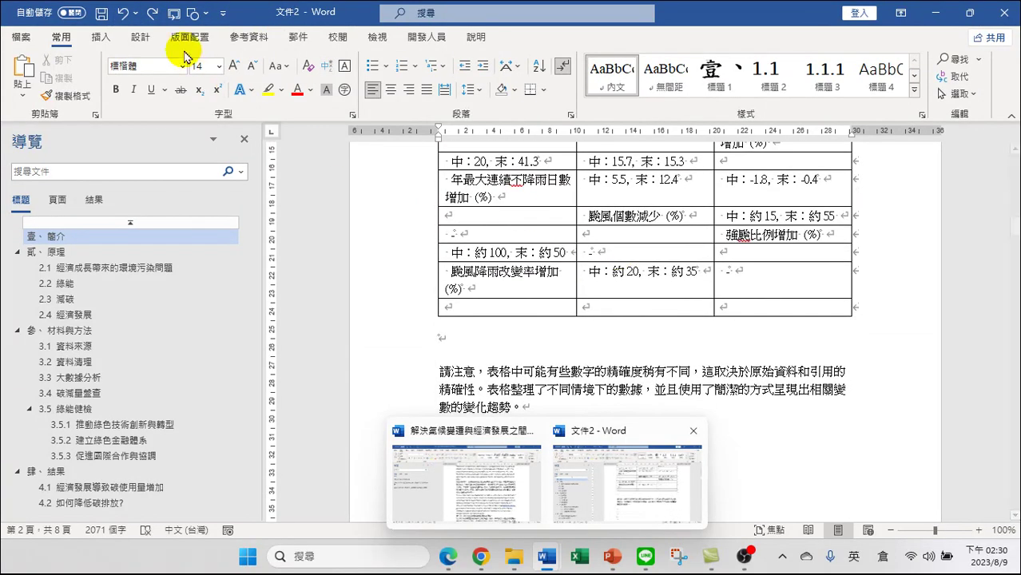
{"action": "left_click", "coordinate": [120, 12]}
{"action": "left_click", "coordinate": [124, 13]}
{"action": "left_click", "coordinate": [126, 12]}
{"action": "left_click", "coordinate": [124, 13]}
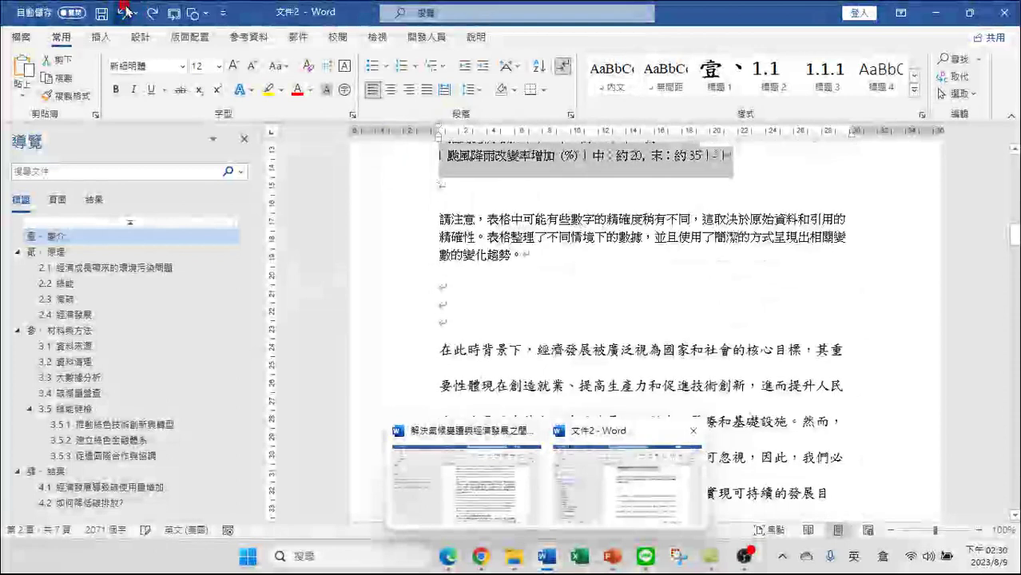
{"action": "scroll", "coordinate": [581, 280], "scroll_direction": "down", "scroll_amount": 2}
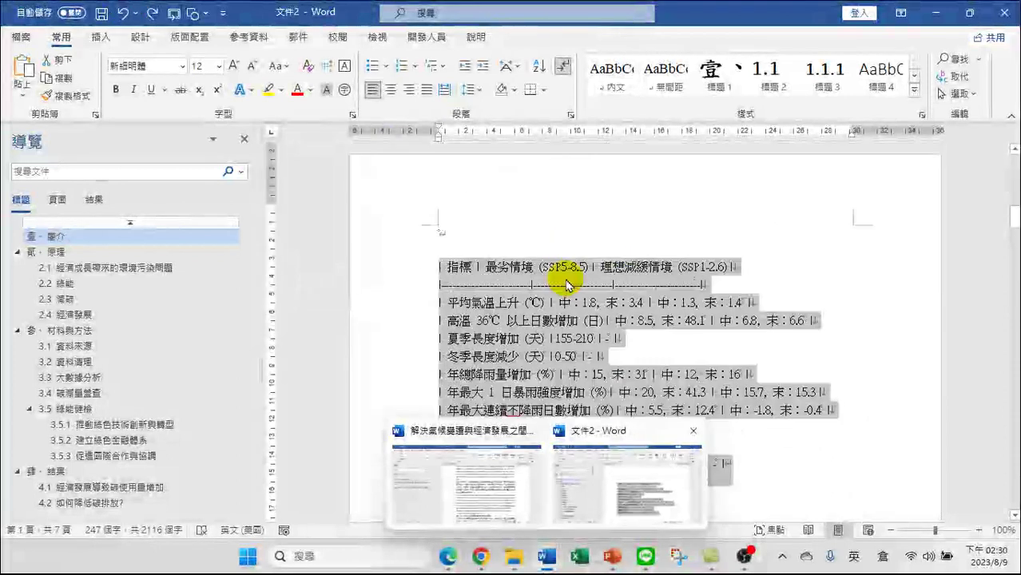
Convert the lines from 指標 to 颱風降雨改變率增加 into a 5-column table split at the | character and autofitted to the window
{"action": "left_click", "coordinate": [455, 247]}
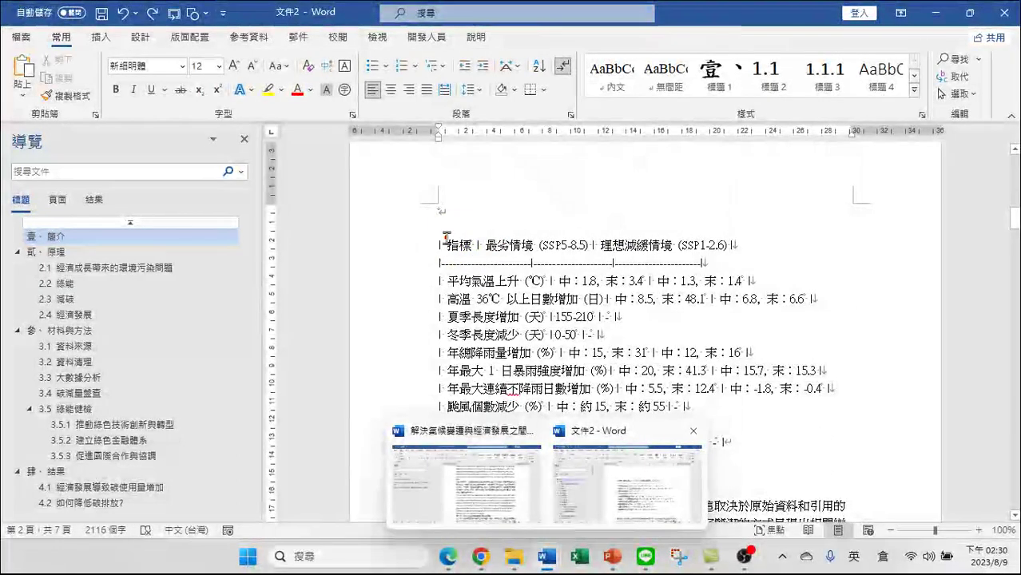
{"action": "left_click_drag", "start_coordinate": [422, 244], "coordinate": [462, 317]}
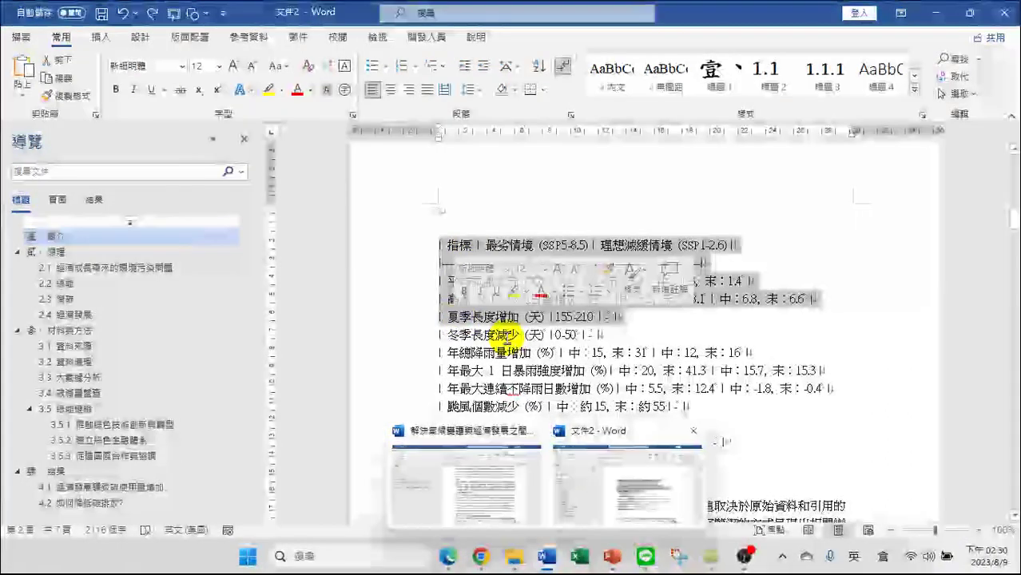
{"action": "scroll", "coordinate": [559, 336], "scroll_direction": "down", "scroll_amount": 5}
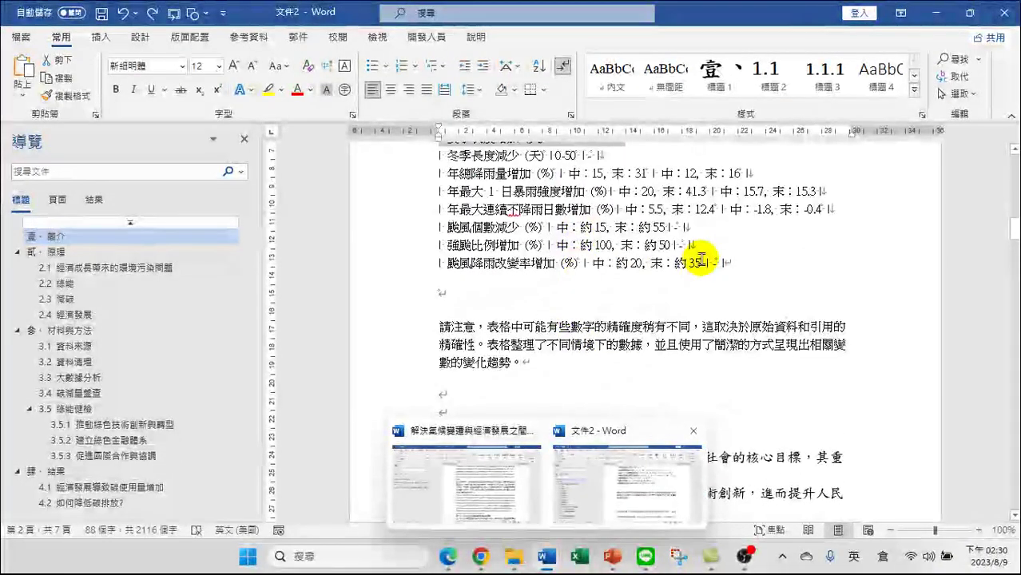
{"action": "left_click", "coordinate": [740, 268], "text": "shift"}
{"action": "scroll", "coordinate": [559, 232], "scroll_direction": "up", "scroll_amount": 5}
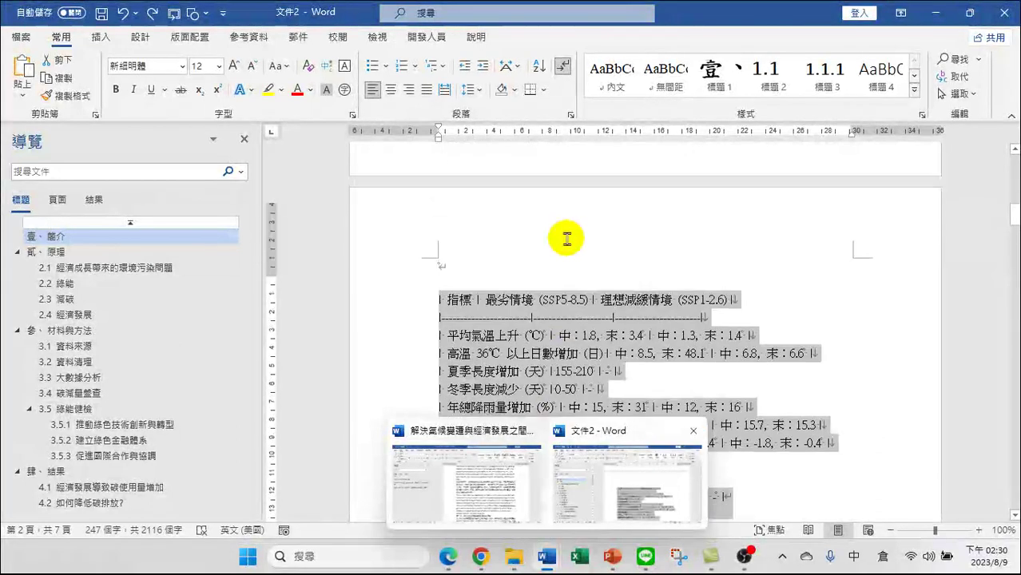
{"action": "left_click", "coordinate": [100, 39]}
{"action": "left_click", "coordinate": [91, 76]}
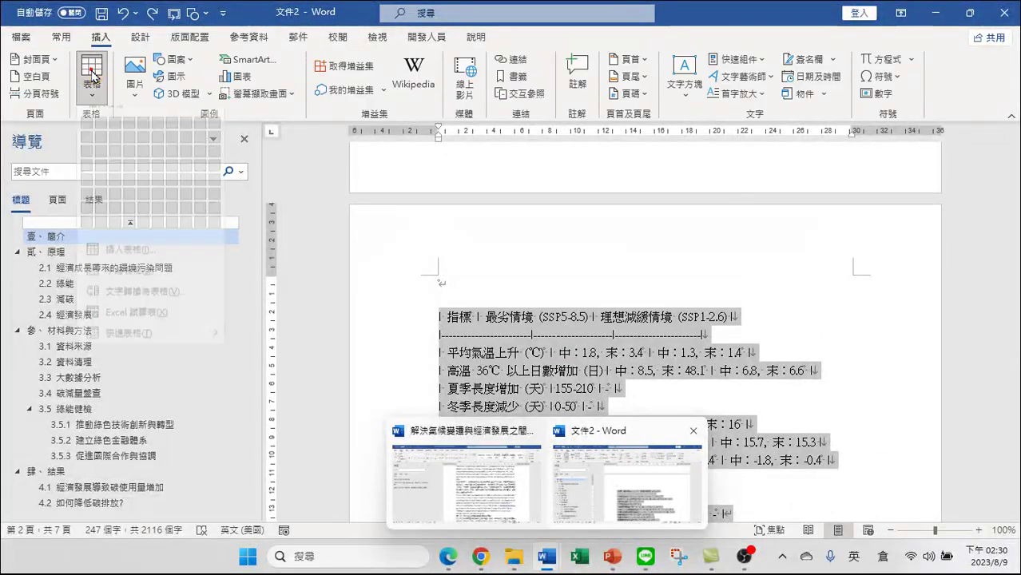
{"action": "left_click", "coordinate": [126, 305]}
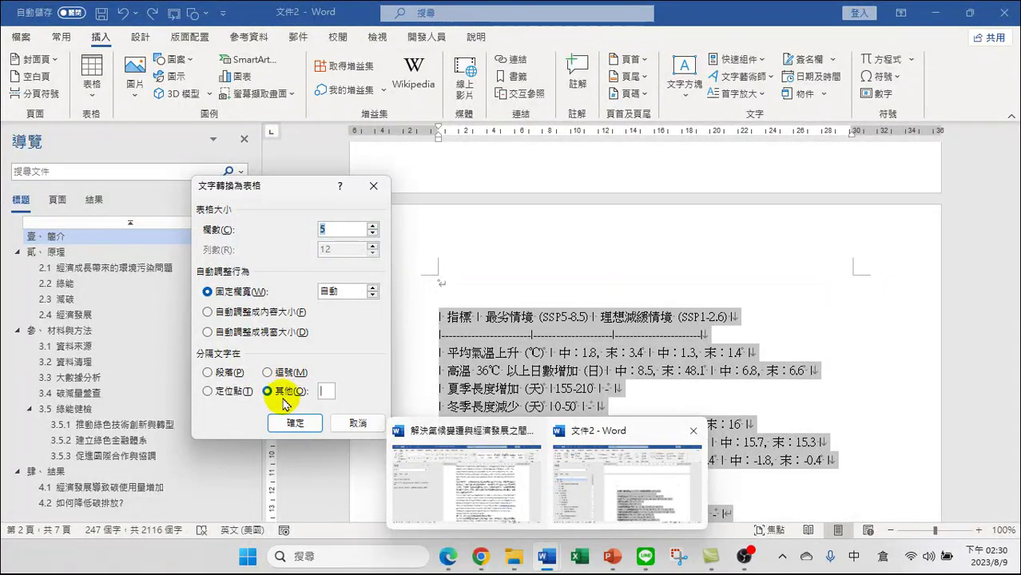
{"action": "left_click", "coordinate": [326, 391]}
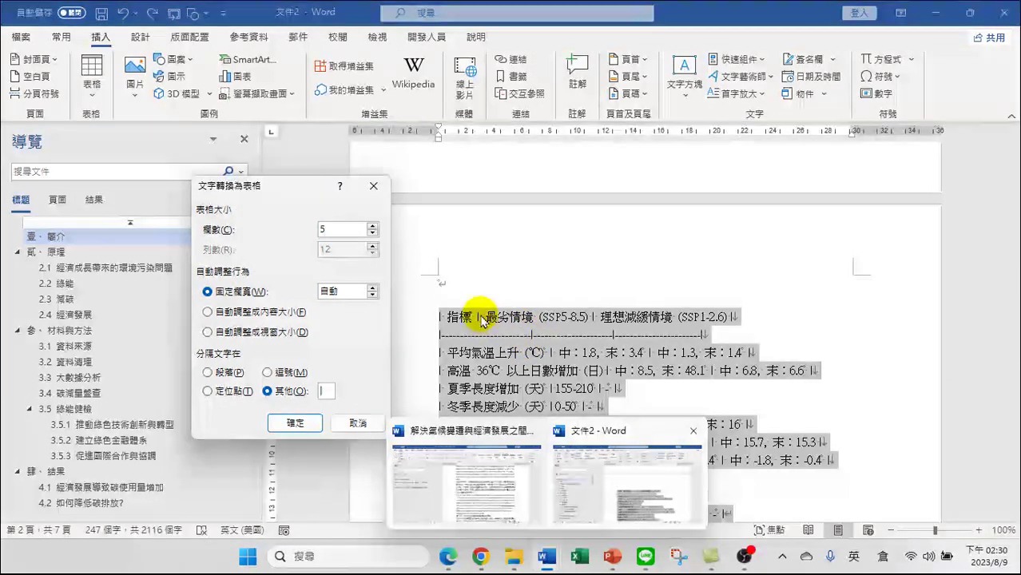
{"action": "left_click", "coordinate": [239, 333]}
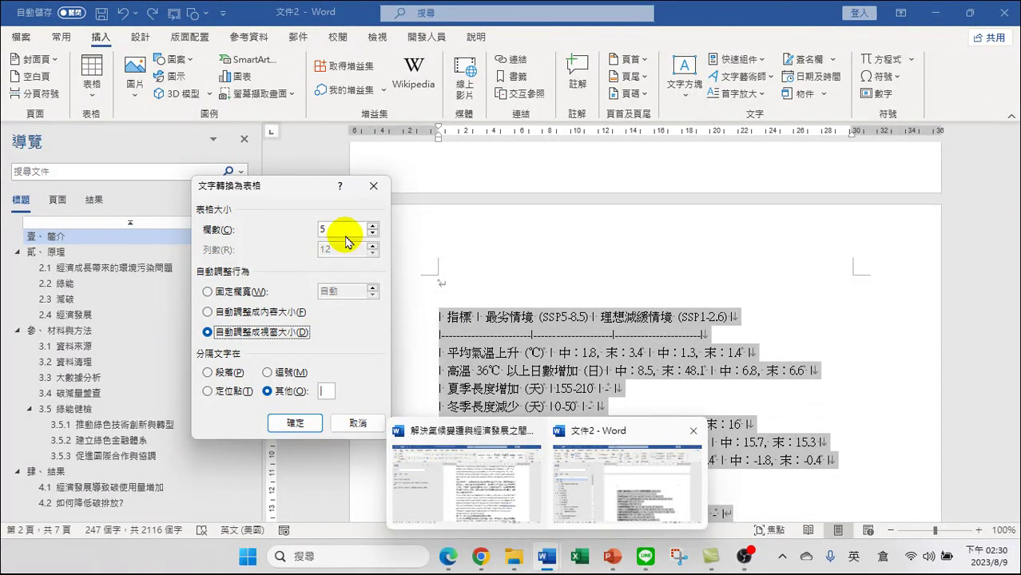
{"action": "left_click", "coordinate": [291, 425]}
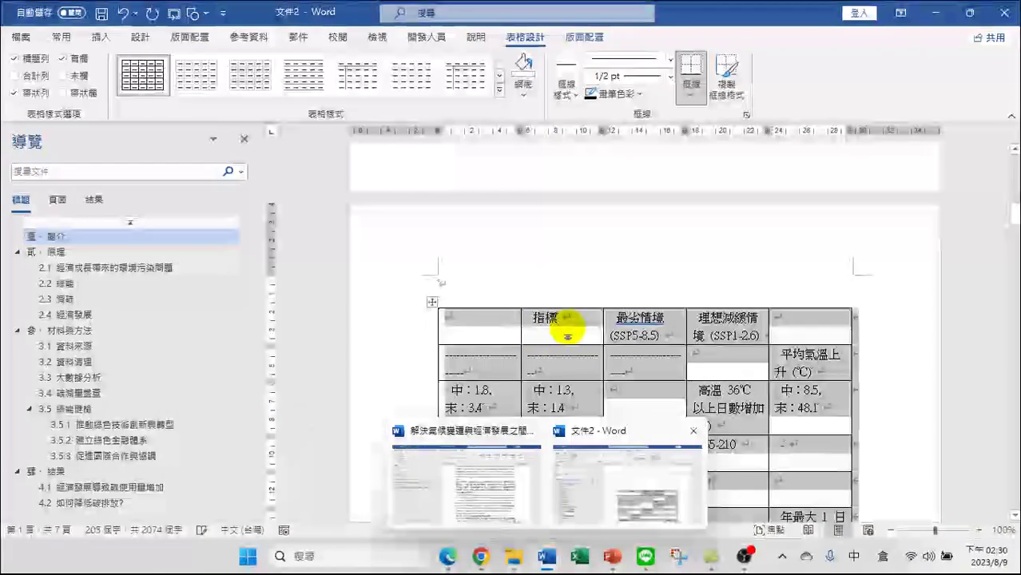
Check how the text fell into the rows of the new 5-column table and undo the conversion
{"action": "scroll", "coordinate": [615, 360], "scroll_direction": "down", "scroll_amount": 5}
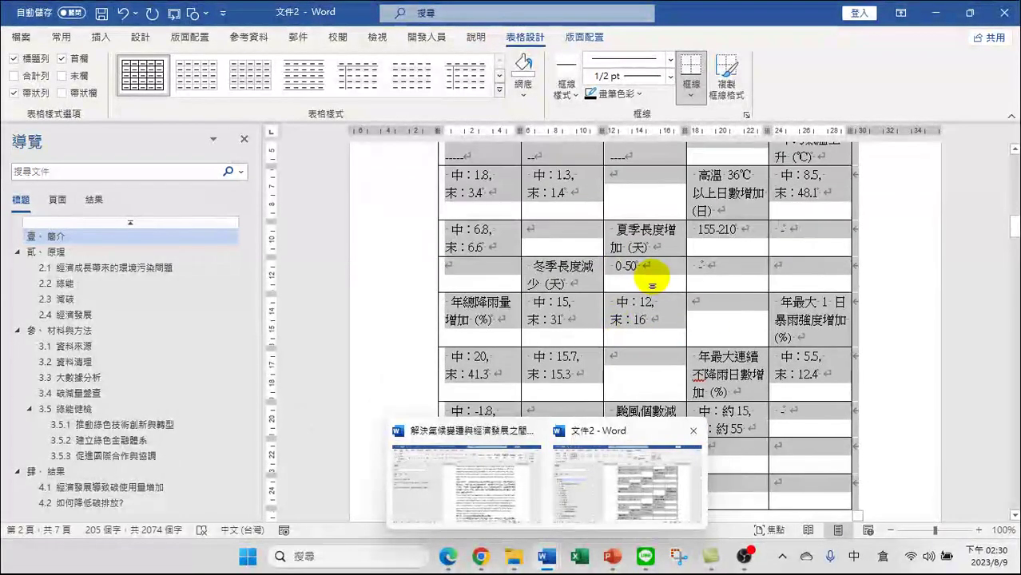
{"action": "scroll", "coordinate": [644, 281], "scroll_direction": "up", "scroll_amount": 3}
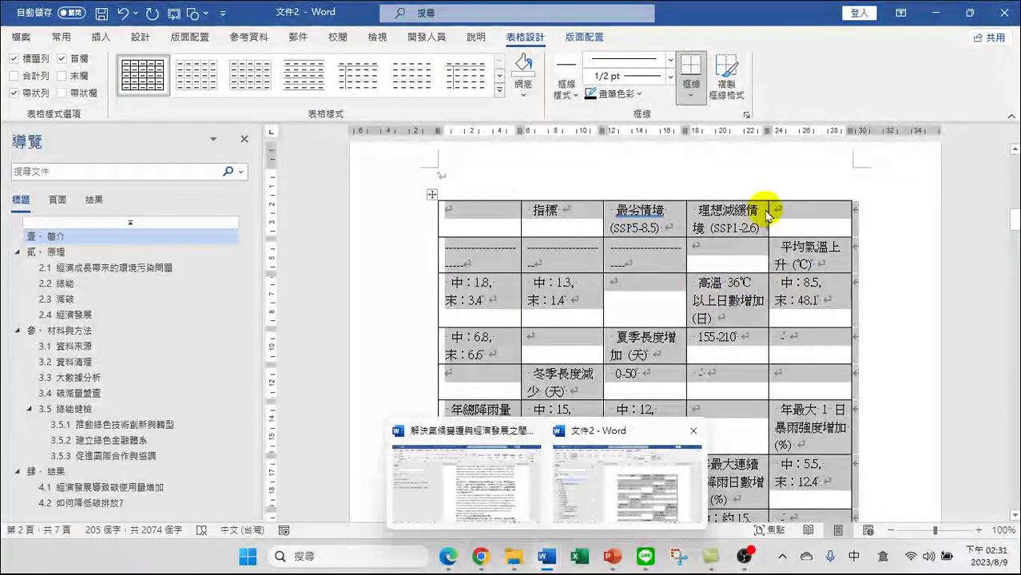
{"action": "scroll", "coordinate": [664, 351], "scroll_direction": "down", "scroll_amount": 3}
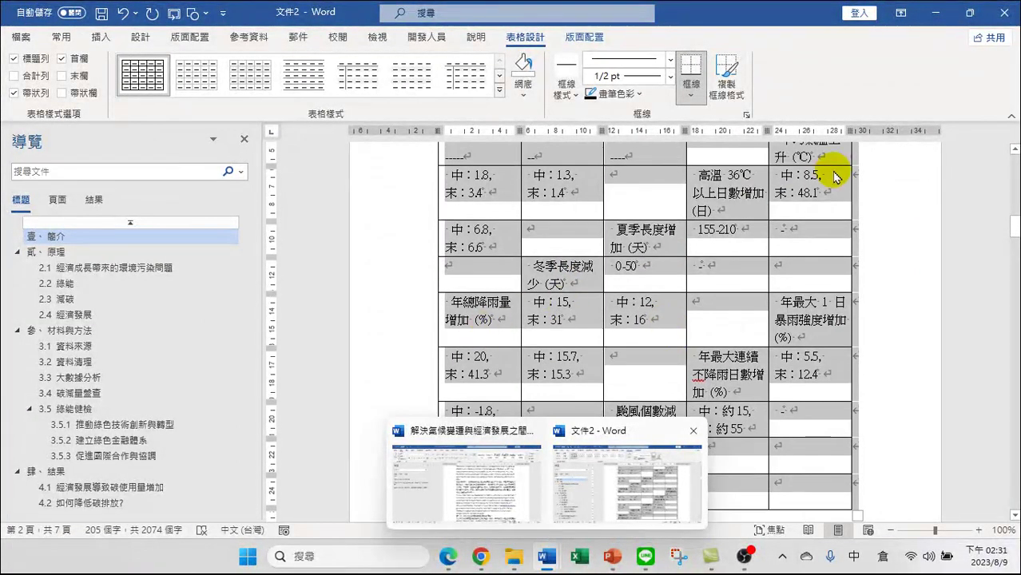
{"action": "scroll", "coordinate": [689, 241], "scroll_direction": "up", "scroll_amount": 6}
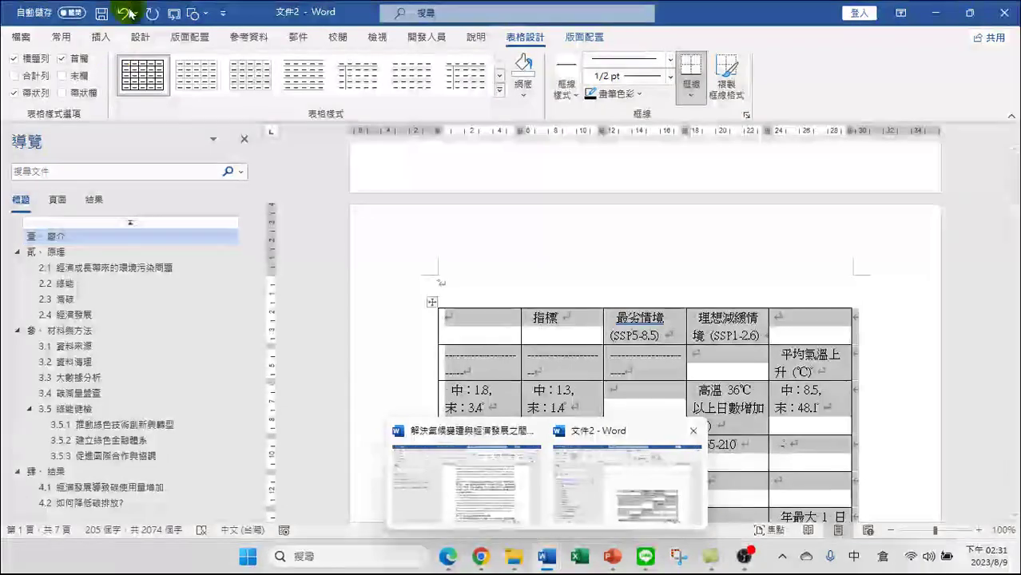
{"action": "left_click", "coordinate": [121, 11]}
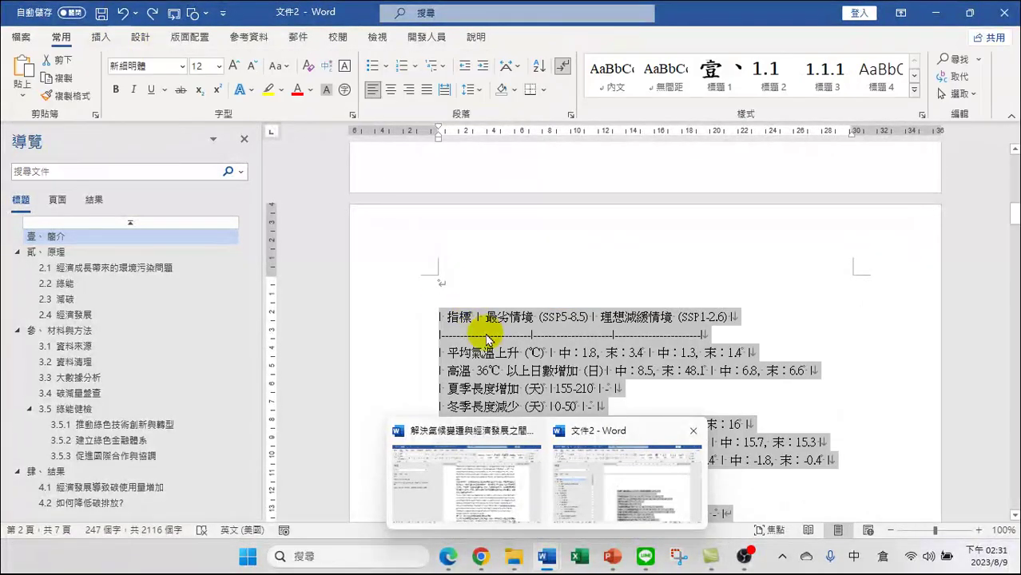
Review the restored text lines and select the | separator between 指標 and 最劣情境 in the header line
{"action": "left_click", "coordinate": [526, 343]}
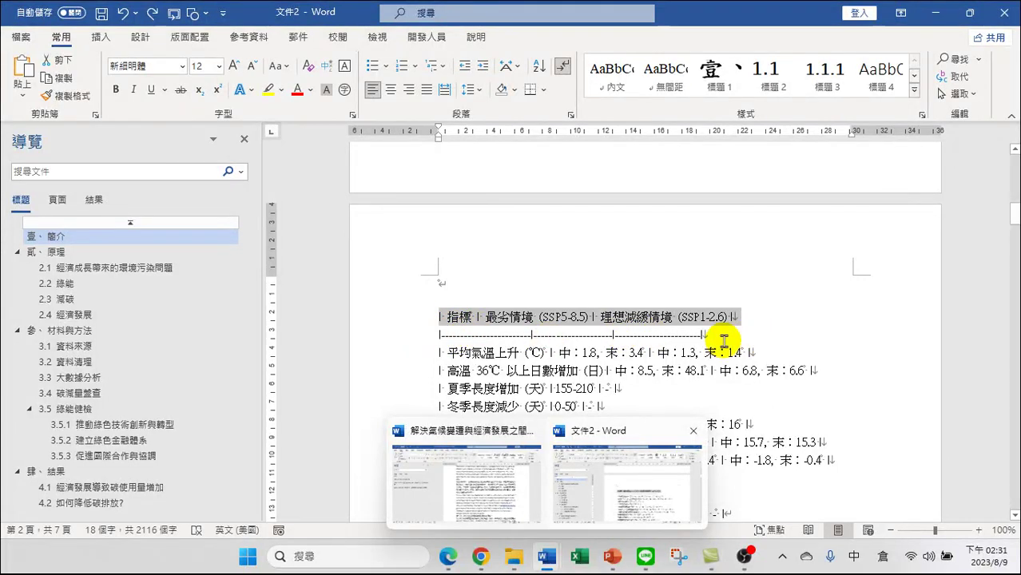
{"action": "scroll", "coordinate": [671, 343], "scroll_direction": "down", "scroll_amount": 1}
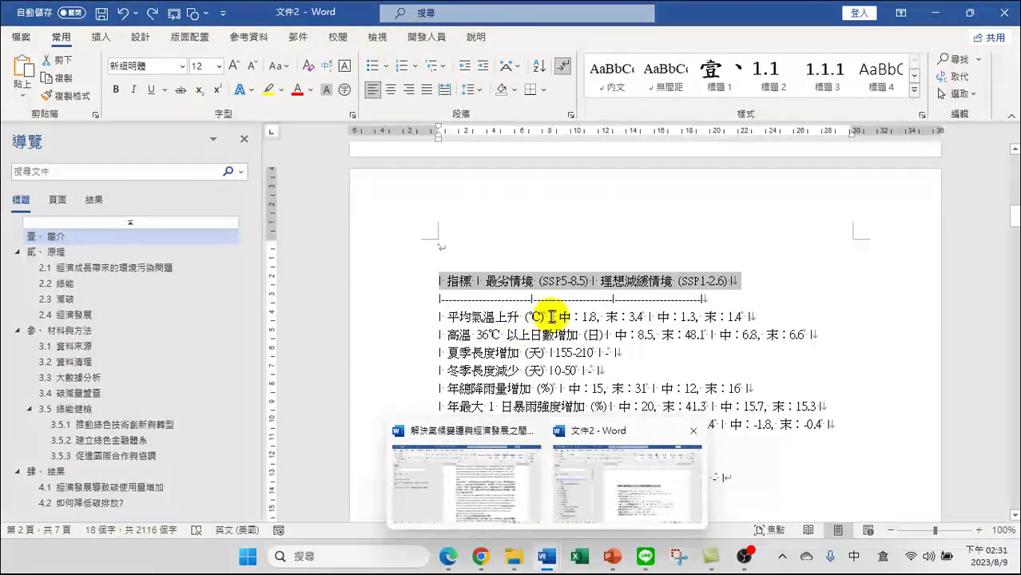
{"action": "scroll", "coordinate": [551, 316], "scroll_direction": "down", "scroll_amount": 3}
{"action": "scroll", "coordinate": [548, 317], "scroll_direction": "up", "scroll_amount": 2}
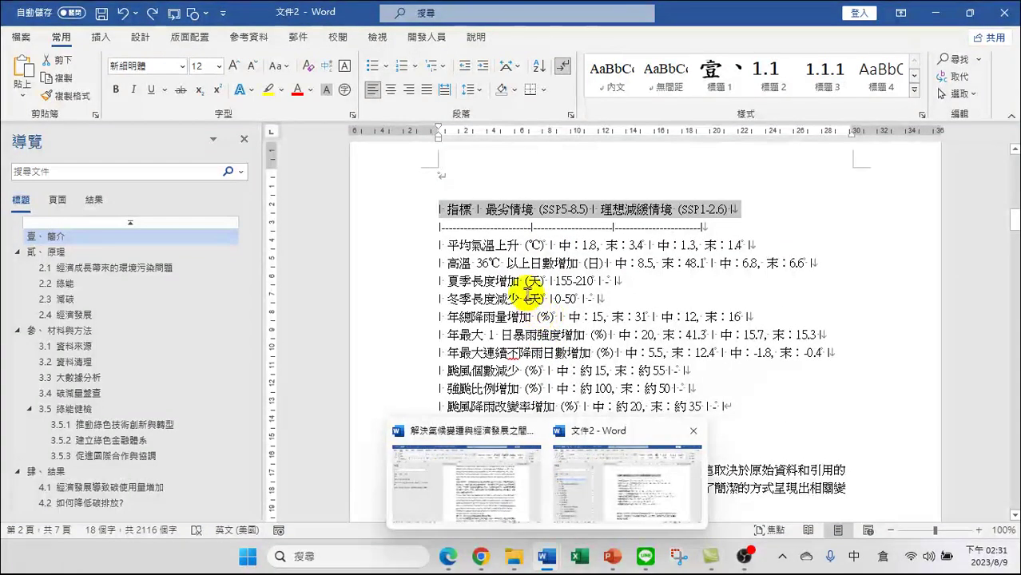
{"action": "left_click", "coordinate": [482, 211]}
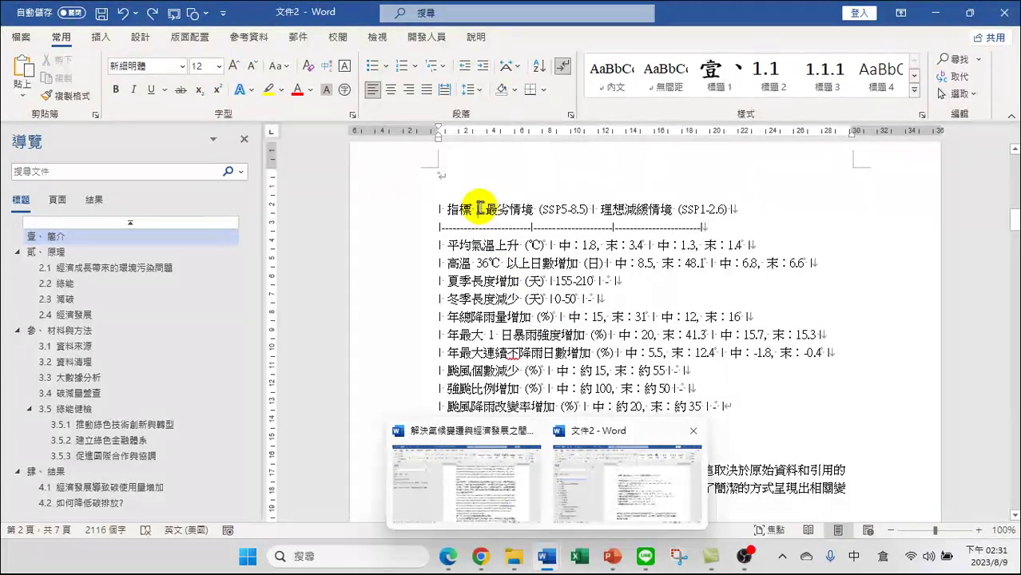
{"action": "key", "text": "shift+Right"}
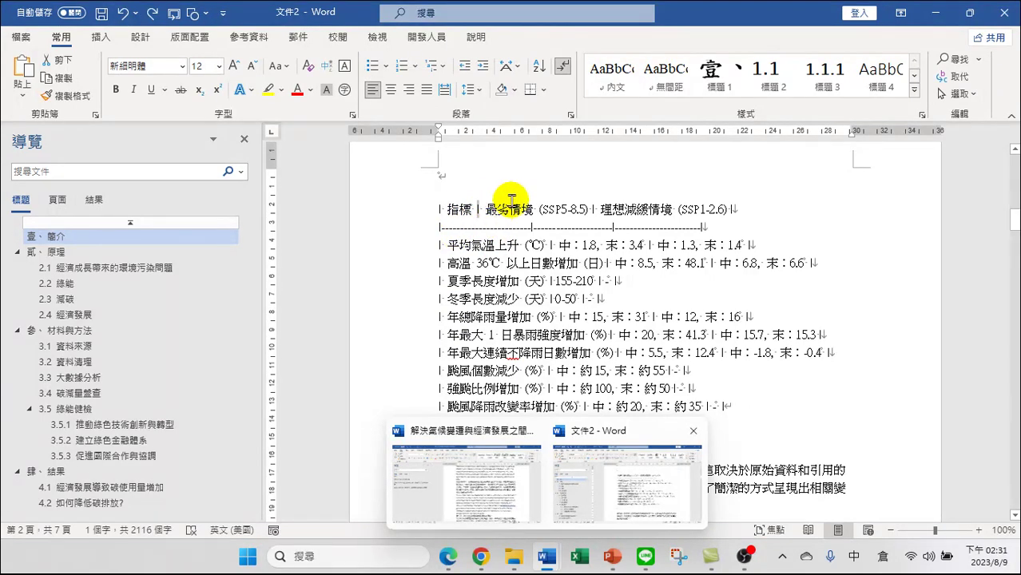
{"action": "left_click", "coordinate": [418, 214]}
{"action": "scroll", "coordinate": [448, 266], "scroll_direction": "down", "scroll_amount": 3}
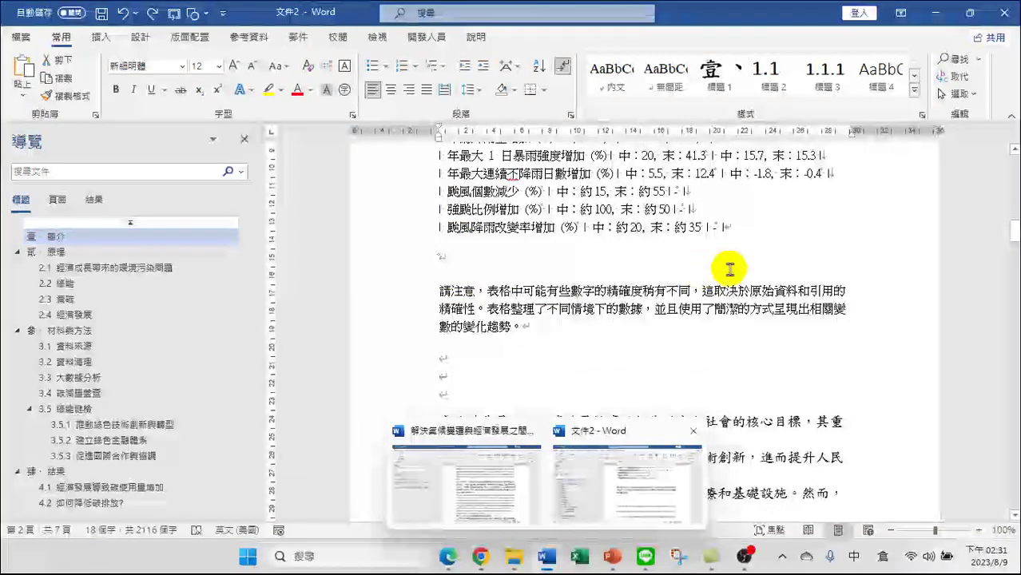
{"action": "left_click", "coordinate": [751, 239], "text": "shift"}
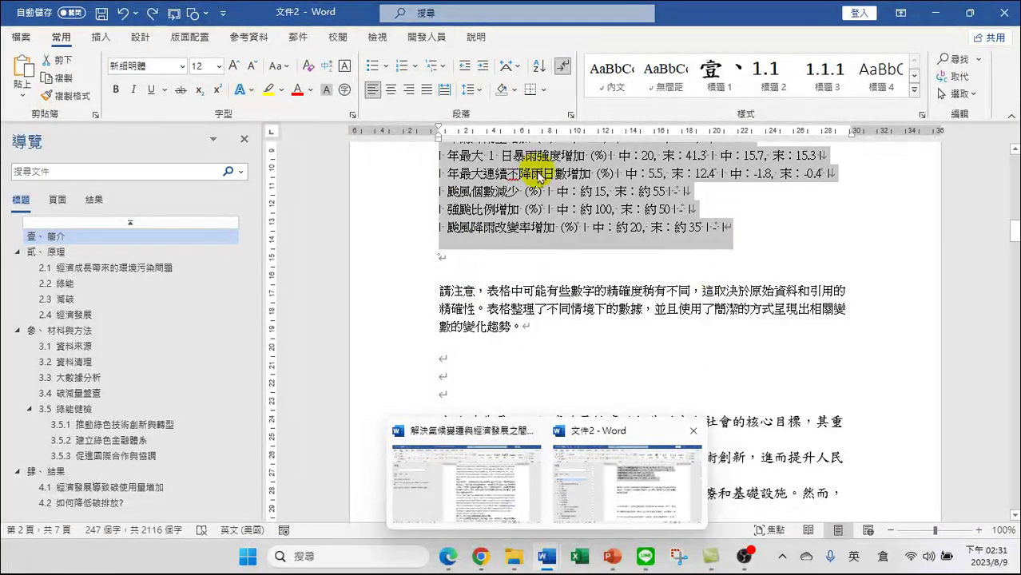
{"action": "scroll", "coordinate": [572, 223], "scroll_direction": "up", "scroll_amount": 2}
{"action": "scroll", "coordinate": [572, 224], "scroll_direction": "up", "scroll_amount": 2}
Convert the lines from 指標 to 颱風降雨改變率增加 into a 4-column table split at the | character and autofitted to the window
{"action": "left_click", "coordinate": [488, 251]}
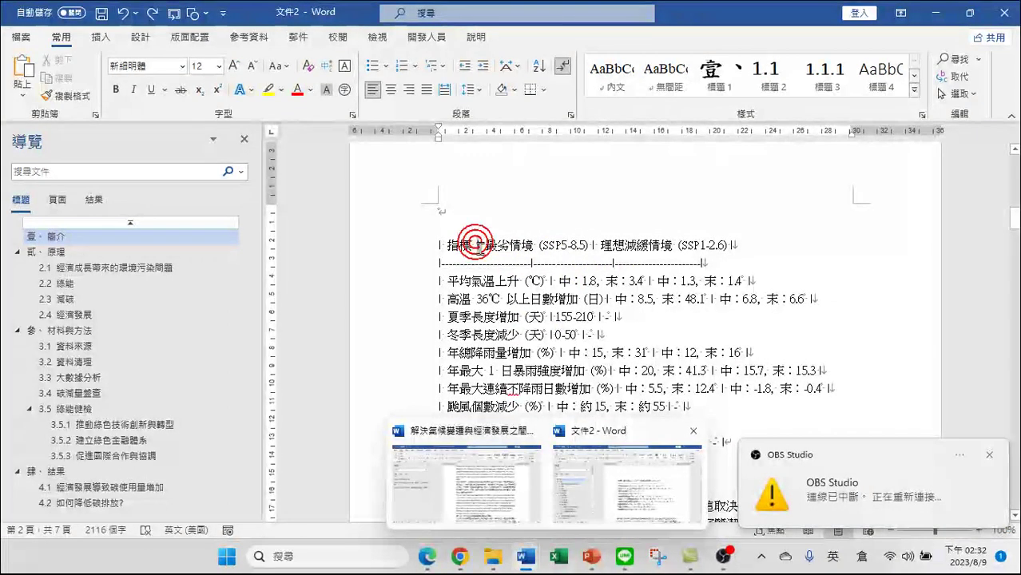
{"action": "left_click_drag", "start_coordinate": [474, 239], "coordinate": [485, 257]}
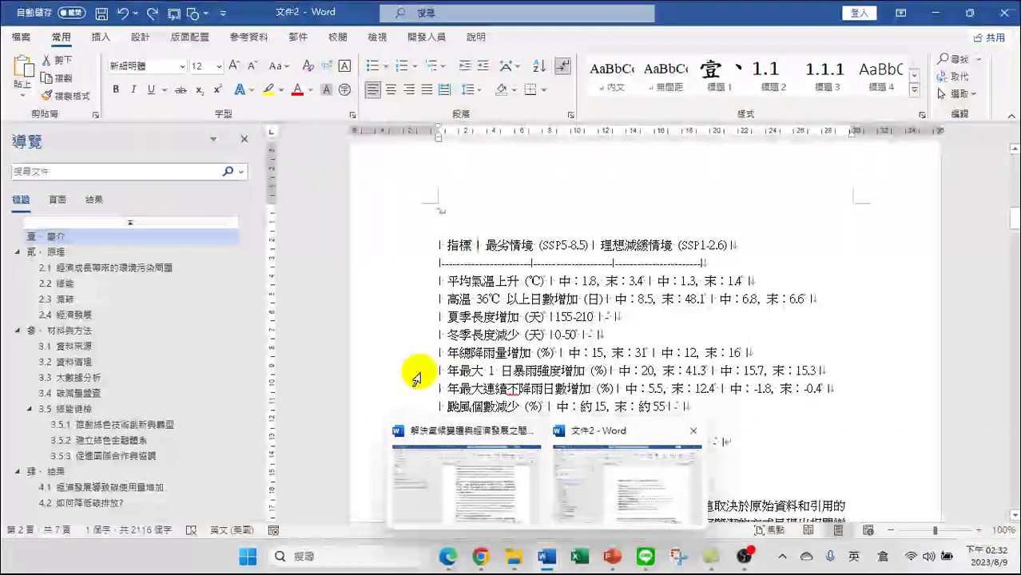
{"action": "left_click", "coordinate": [416, 245]}
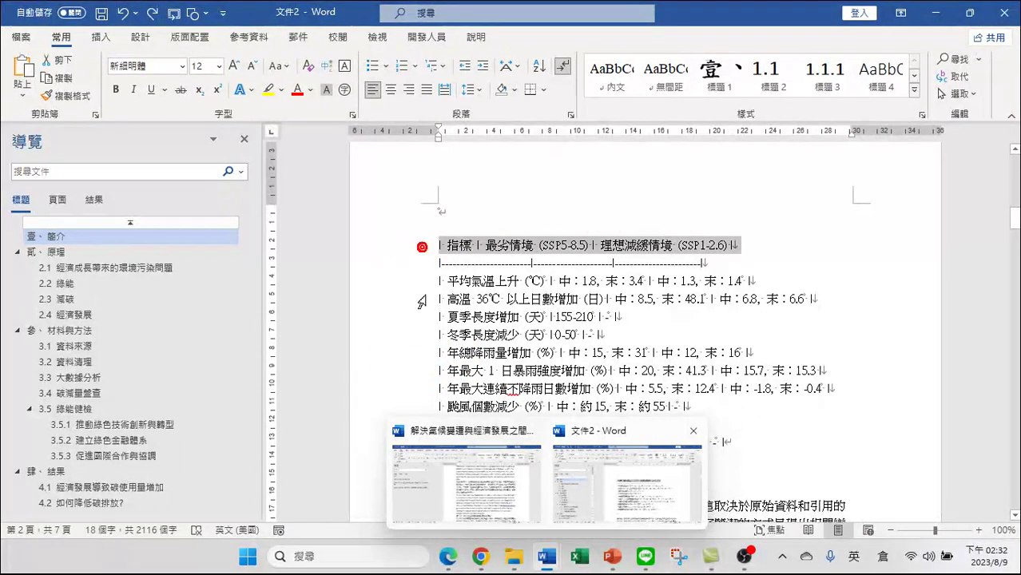
{"action": "scroll", "coordinate": [574, 333], "scroll_direction": "down", "scroll_amount": 5}
{"action": "left_click", "coordinate": [734, 228], "text": "shift"}
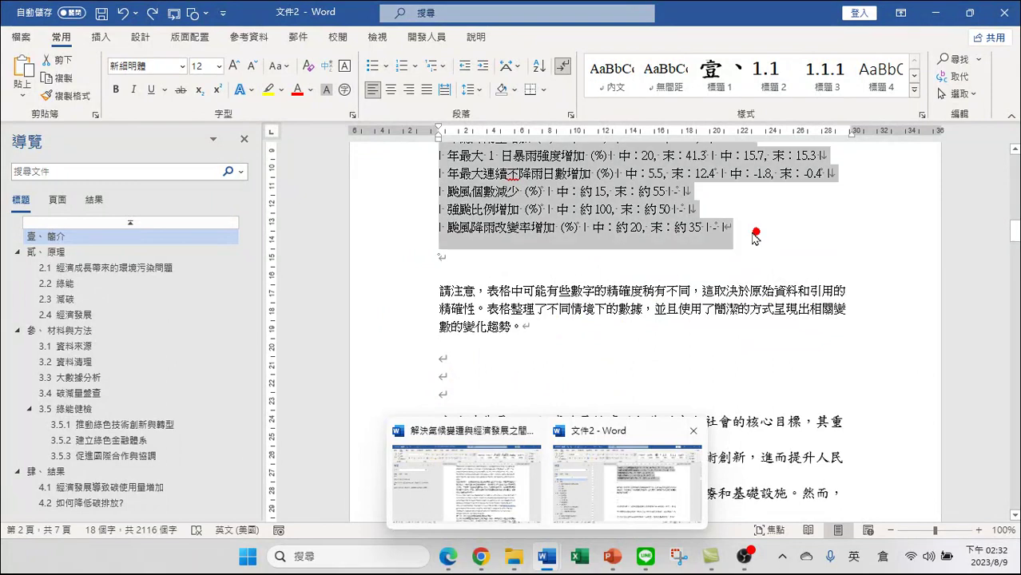
{"action": "left_click", "coordinate": [102, 38]}
{"action": "left_click", "coordinate": [92, 74]}
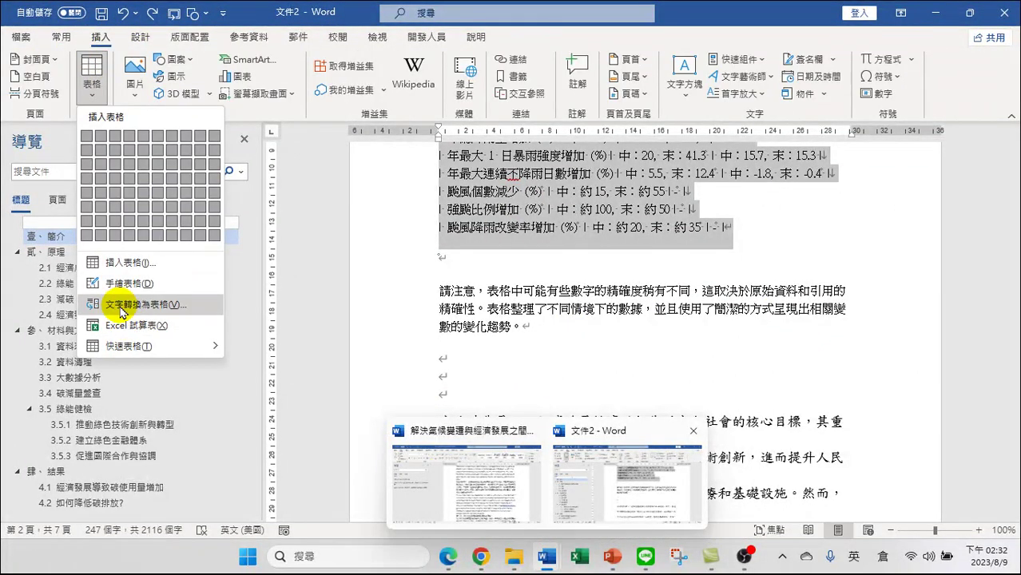
{"action": "left_click", "coordinate": [121, 308]}
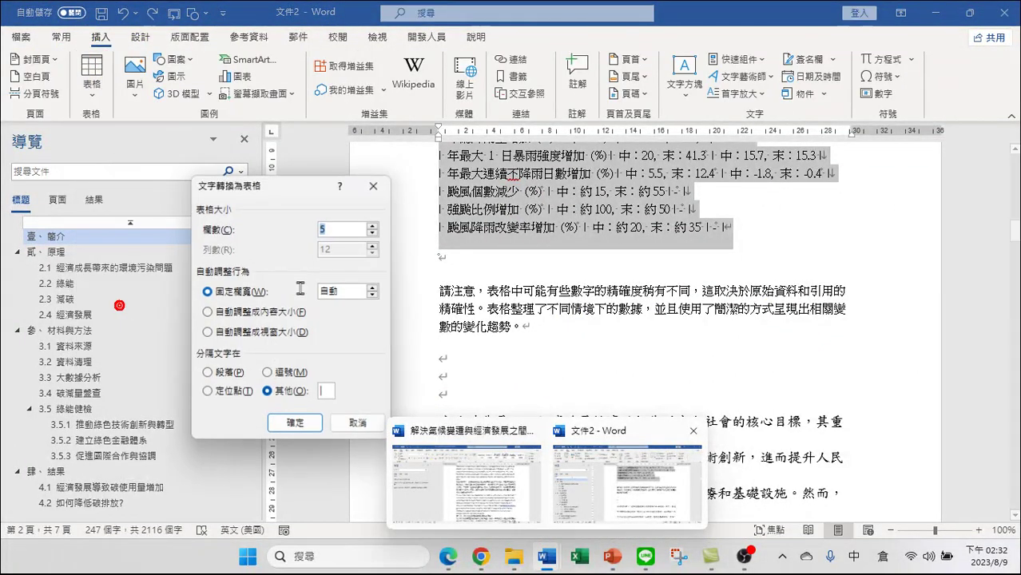
{"action": "left_click", "coordinate": [223, 334]}
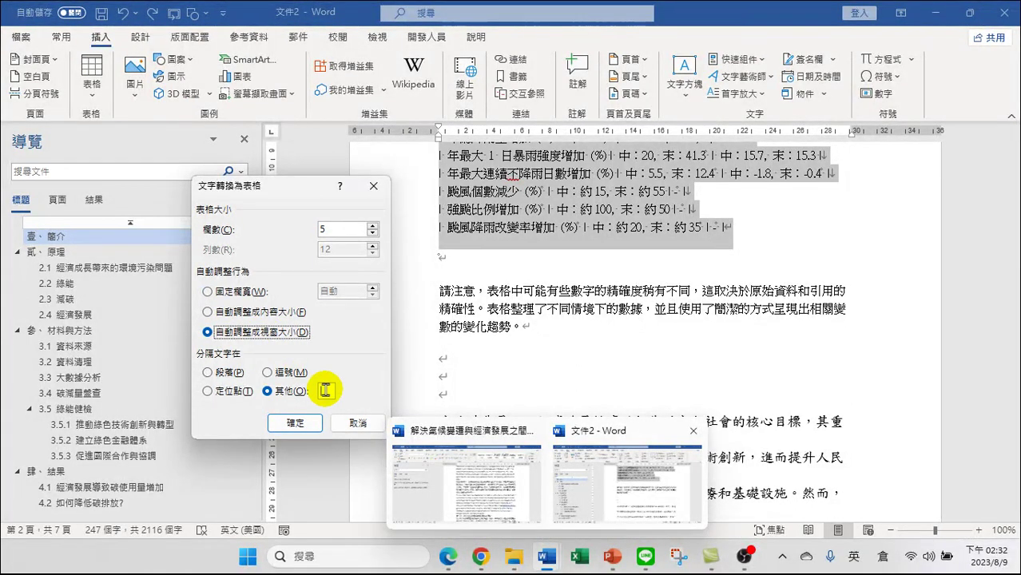
{"action": "left_click", "coordinate": [371, 234]}
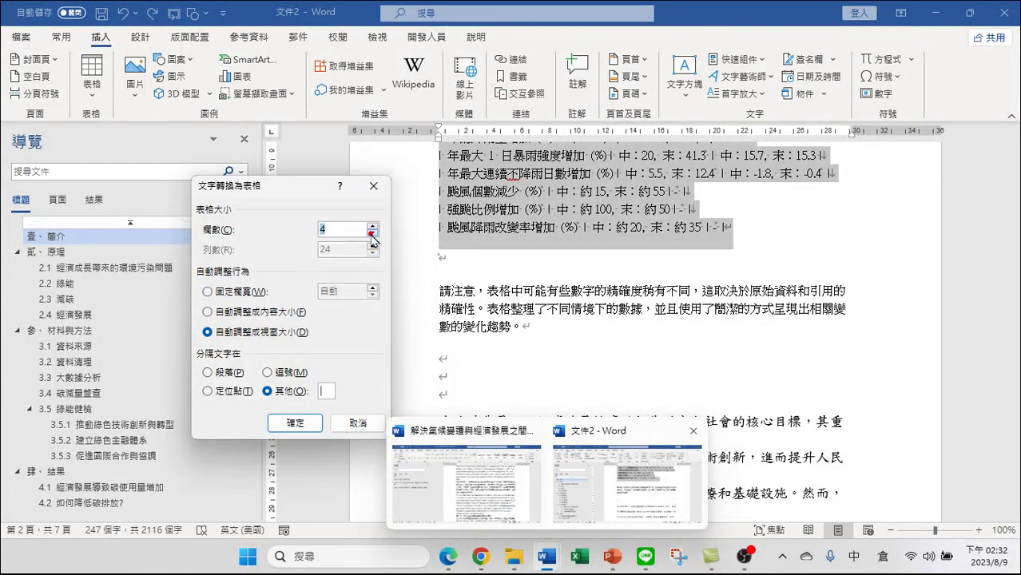
{"action": "left_click", "coordinate": [281, 422]}
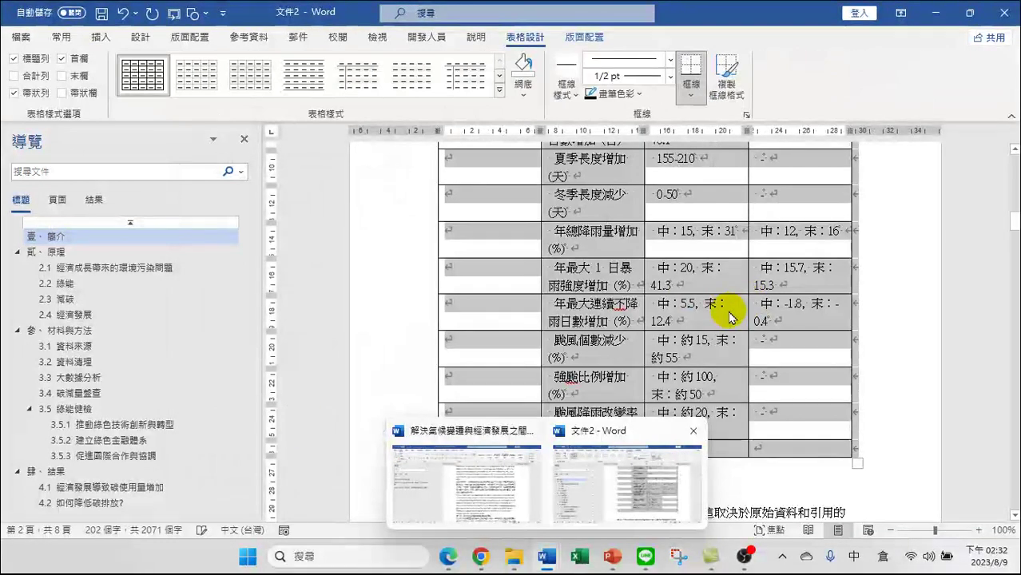
Delete the empty first column of the converted table, before the 指標 column
{"action": "scroll", "coordinate": [703, 308], "scroll_direction": "up", "scroll_amount": 4}
{"action": "scroll", "coordinate": [727, 311], "scroll_direction": "down", "scroll_amount": 2}
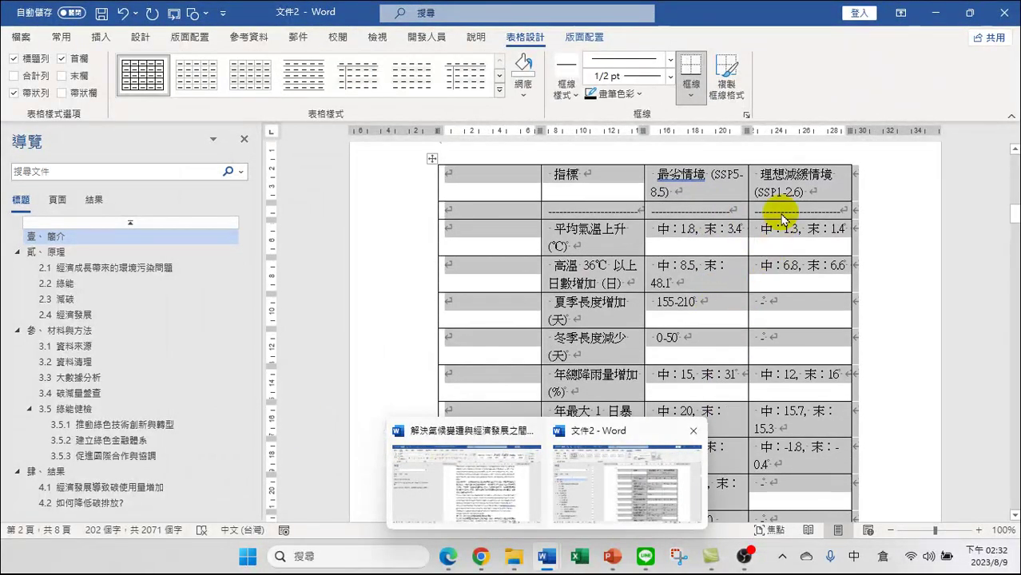
{"action": "left_click", "coordinate": [483, 162]}
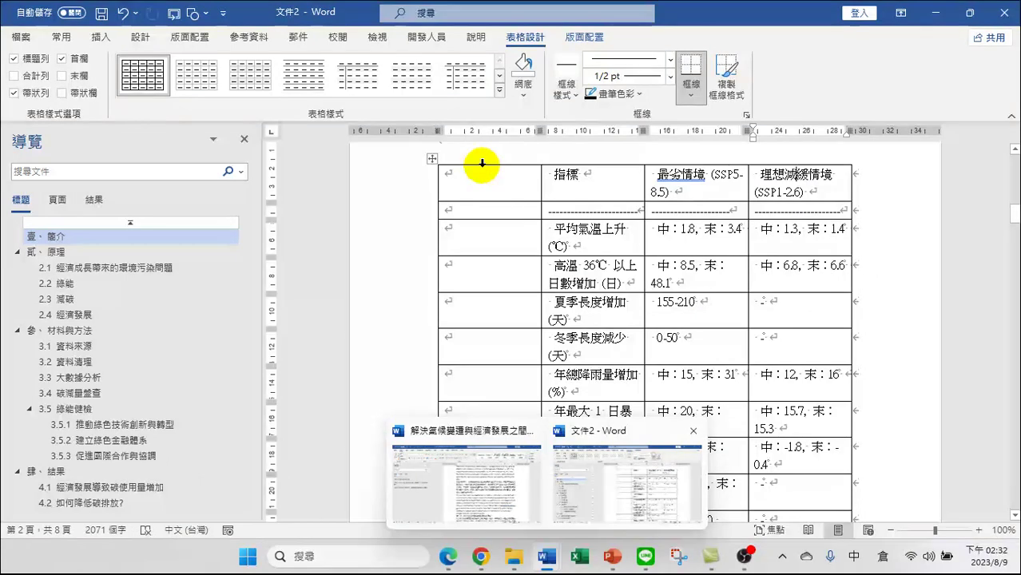
{"action": "left_click", "coordinate": [485, 162]}
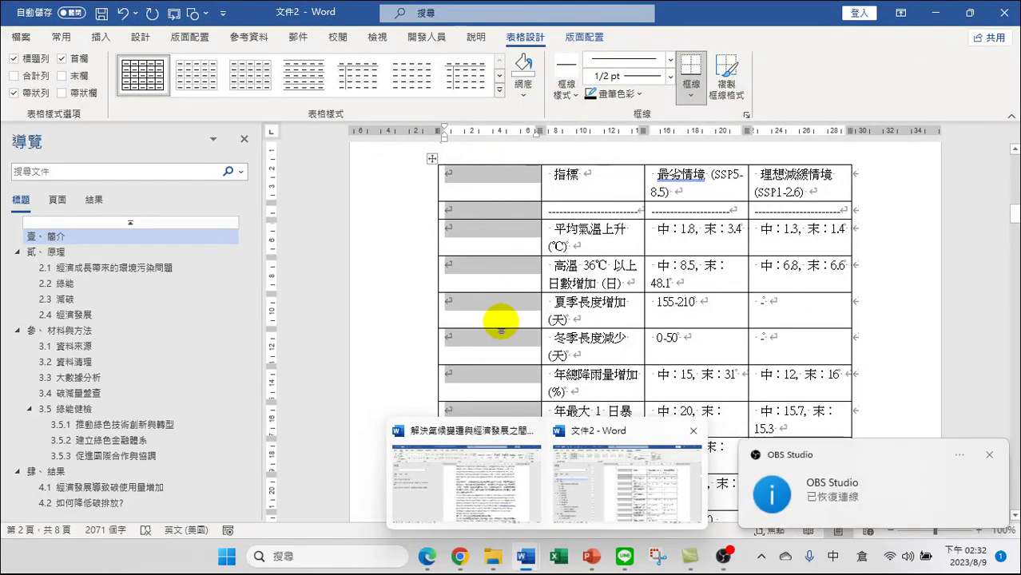
{"action": "scroll", "coordinate": [492, 295], "scroll_direction": "down", "scroll_amount": 3}
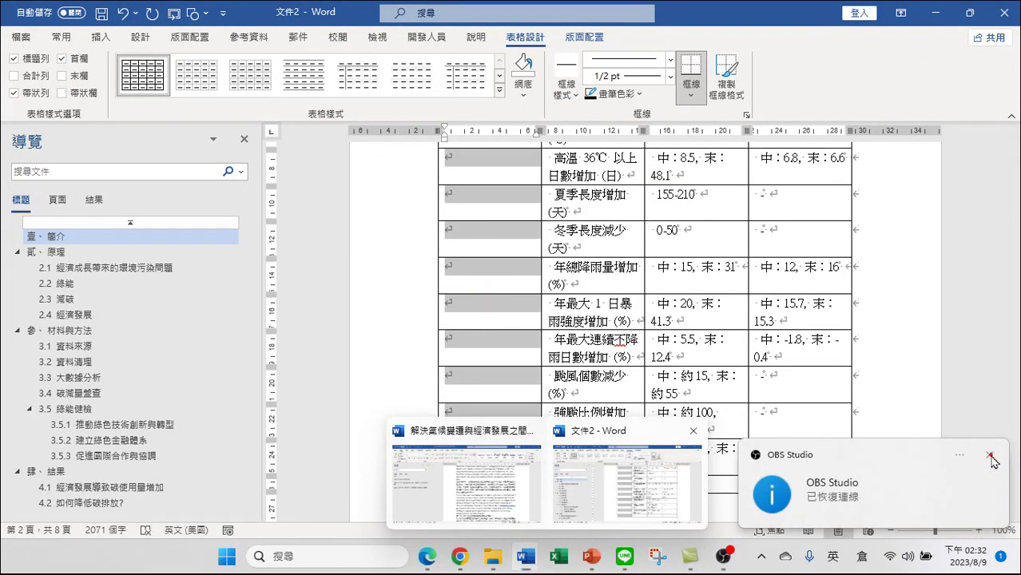
{"action": "left_click", "coordinate": [990, 456]}
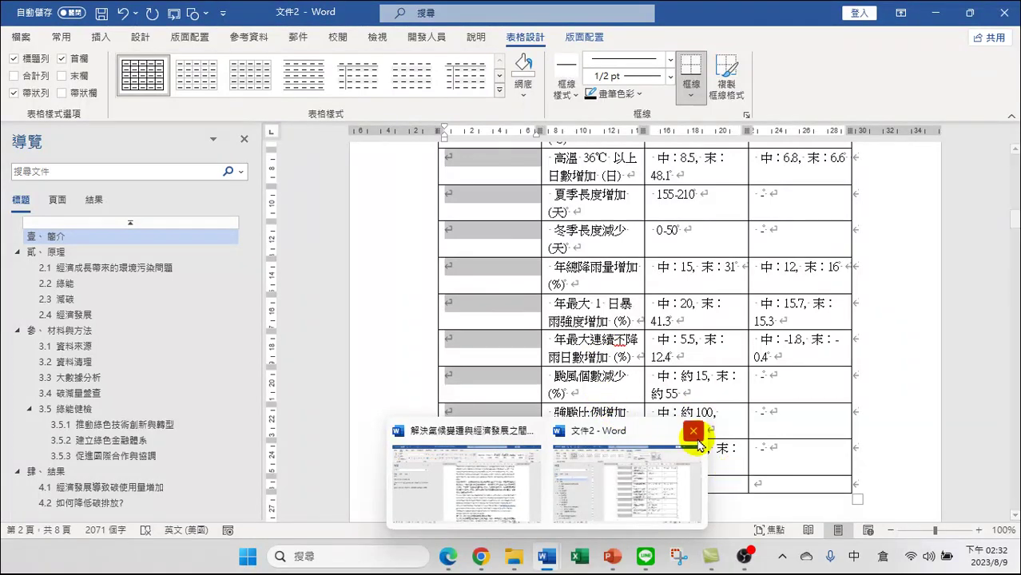
{"action": "left_click", "coordinate": [551, 326]}
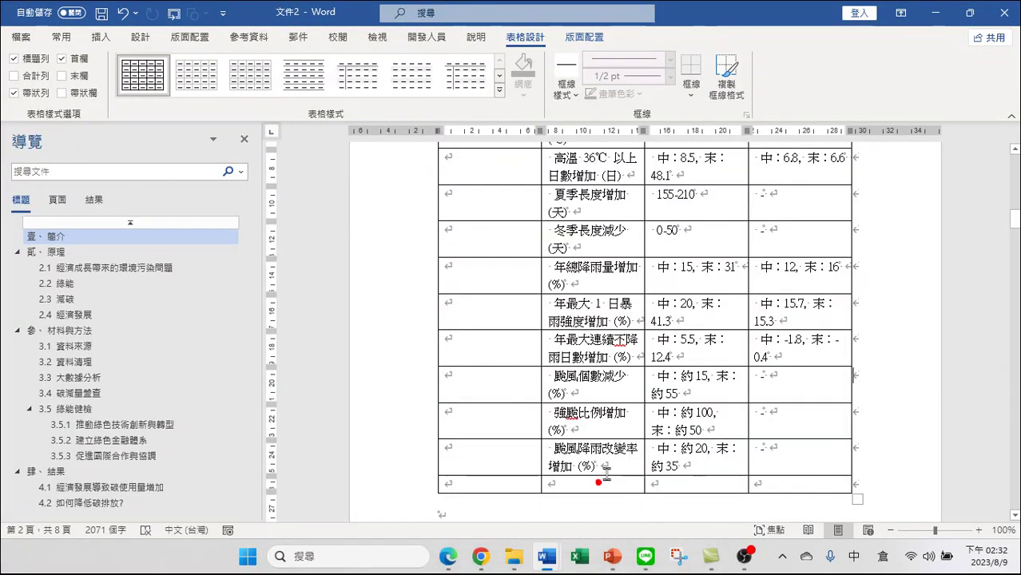
{"action": "scroll", "coordinate": [511, 251], "scroll_direction": "up", "scroll_amount": 3}
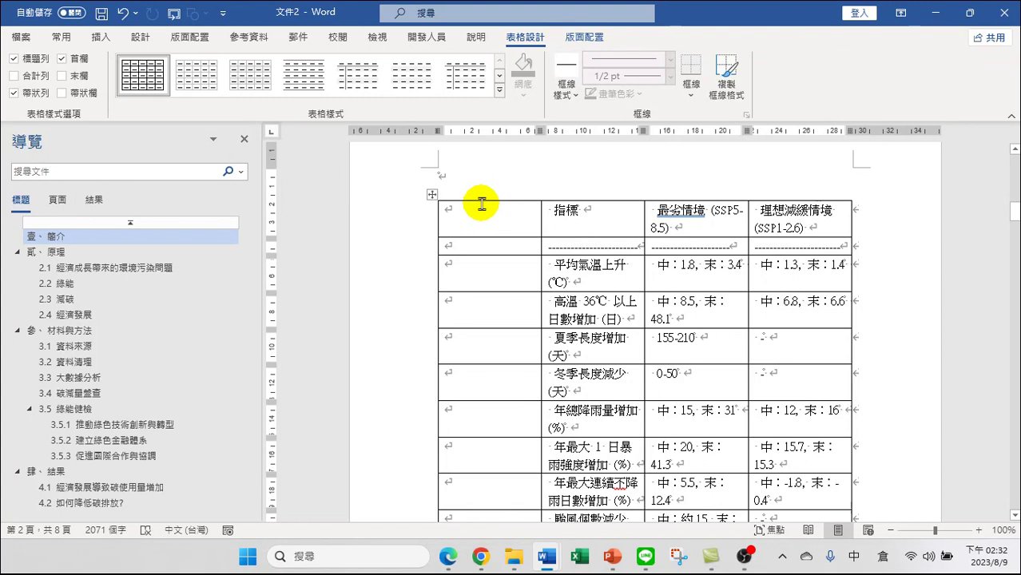
{"action": "left_click", "coordinate": [483, 197]}
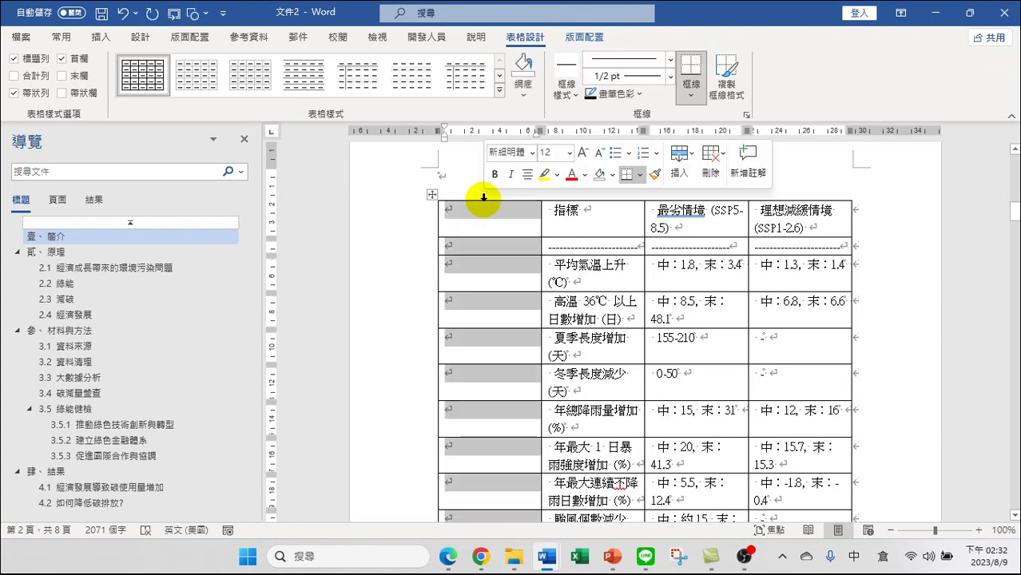
{"action": "right_click", "coordinate": [483, 197]}
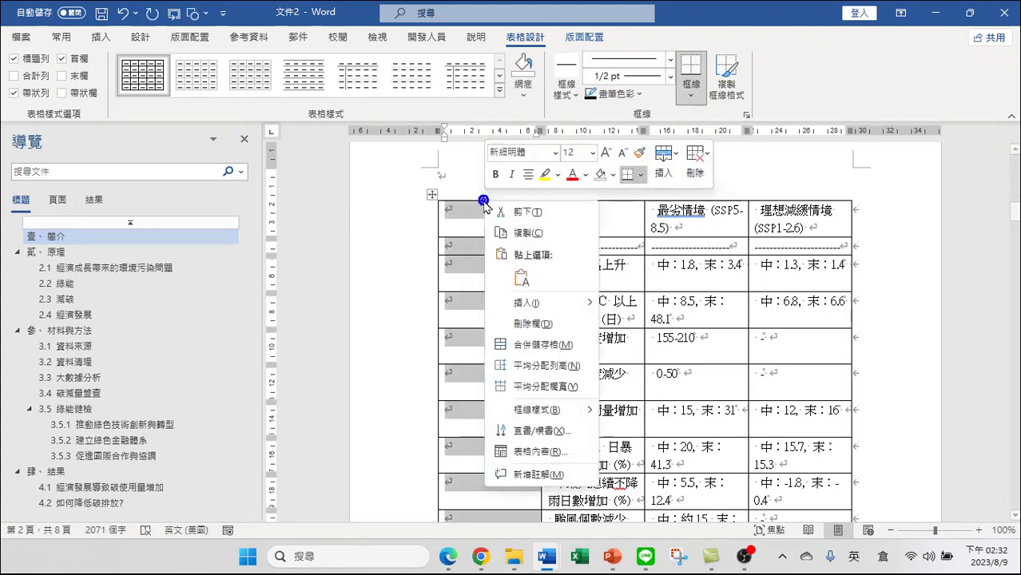
{"action": "left_click", "coordinate": [532, 324]}
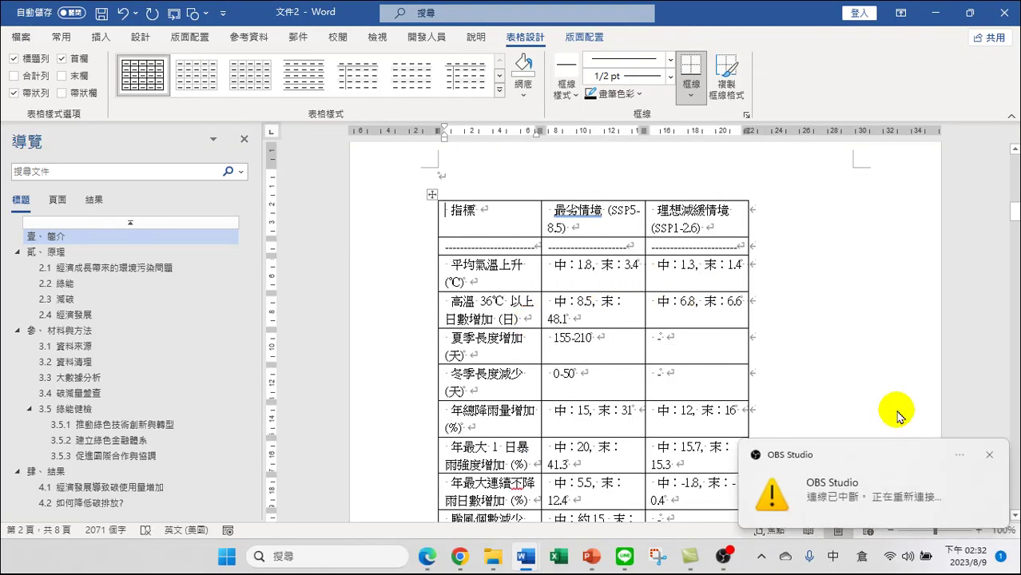
{"action": "left_click", "coordinate": [987, 457]}
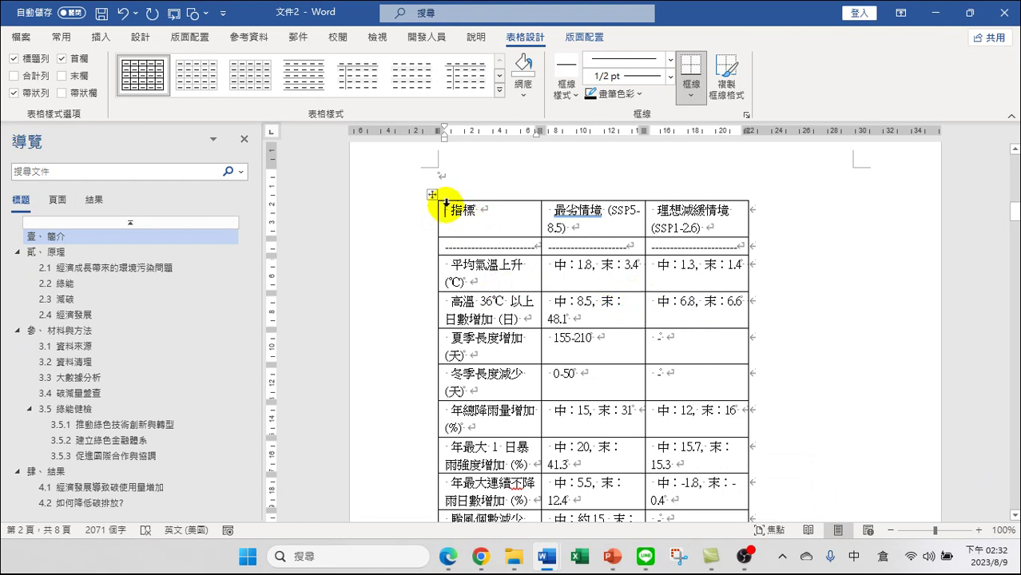
Apply the blue grid table style with a solid header row and banded rows to the whole table
{"action": "left_click", "coordinate": [430, 195]}
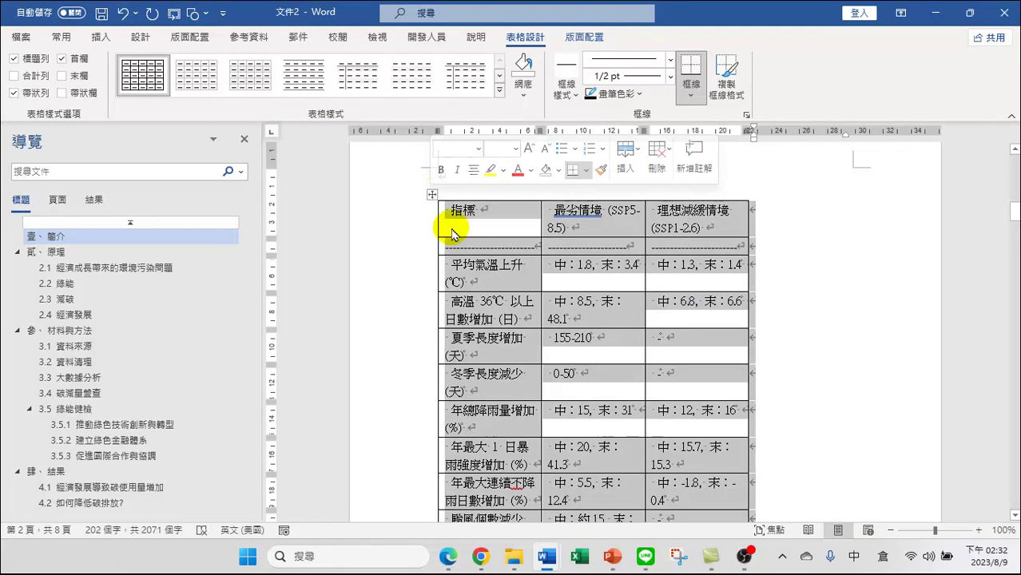
{"action": "scroll", "coordinate": [639, 377], "scroll_direction": "down", "scroll_amount": 5}
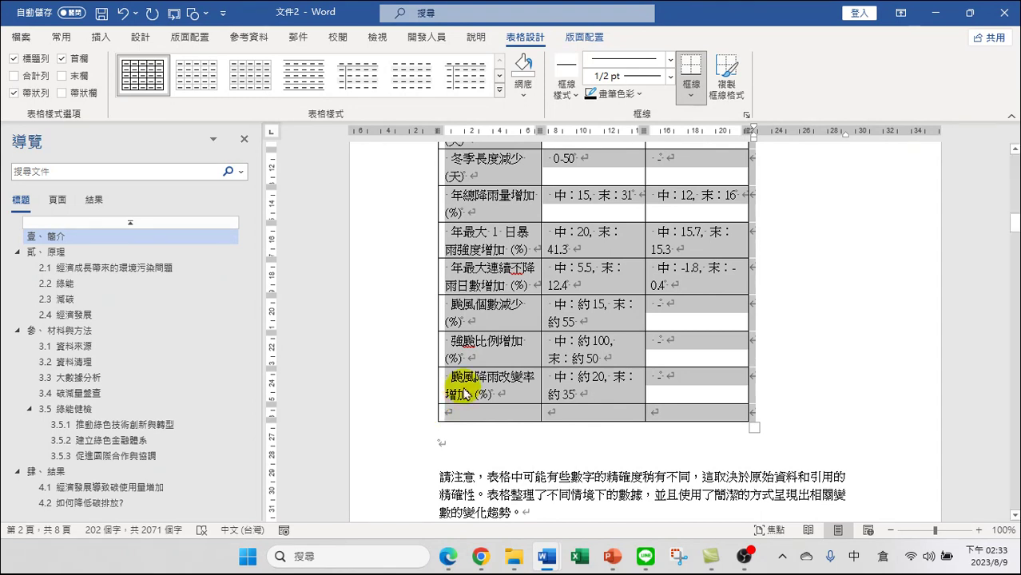
{"action": "scroll", "coordinate": [477, 213], "scroll_direction": "up", "scroll_amount": 5}
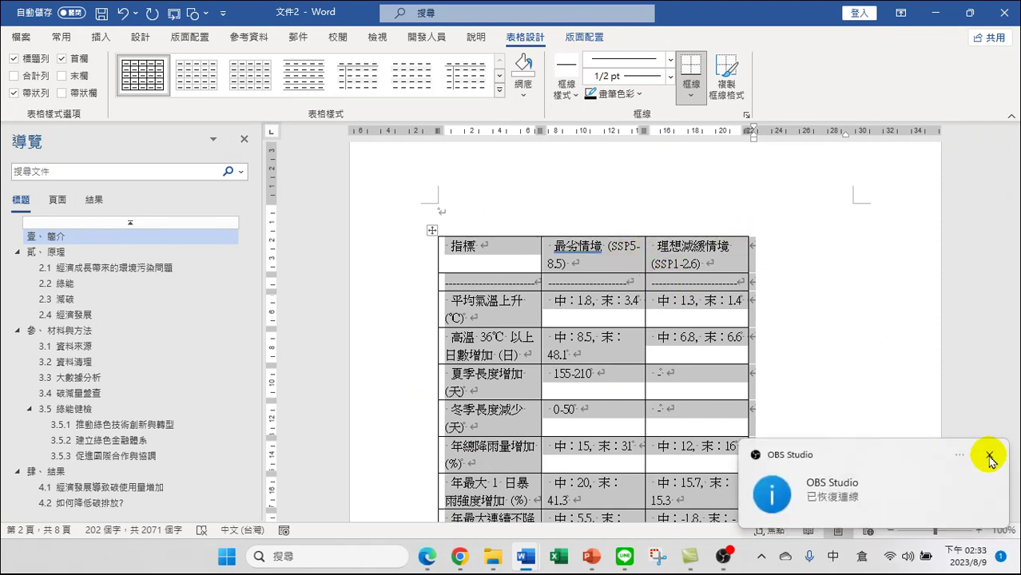
{"action": "left_click", "coordinate": [991, 457]}
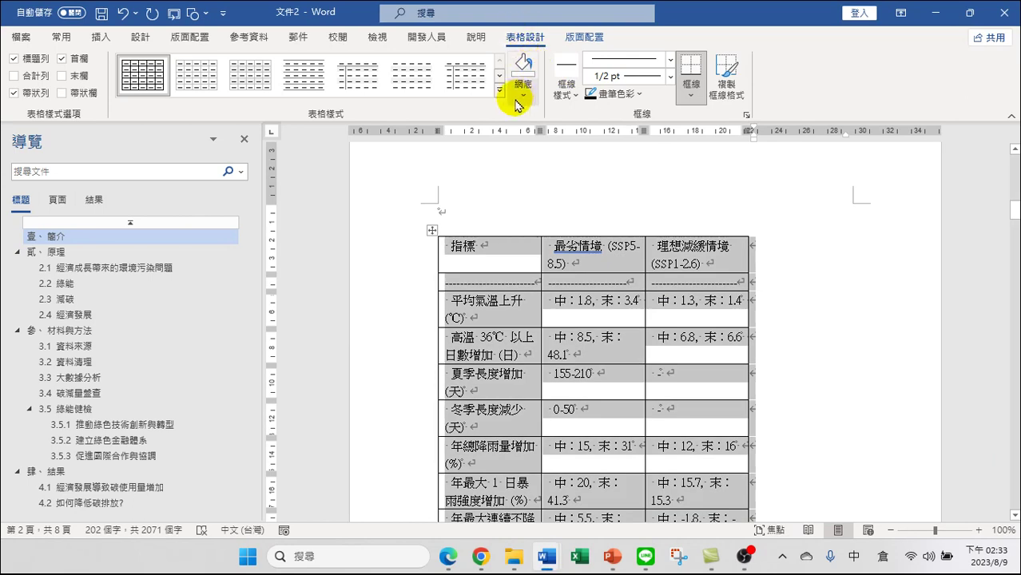
{"action": "left_click", "coordinate": [500, 90]}
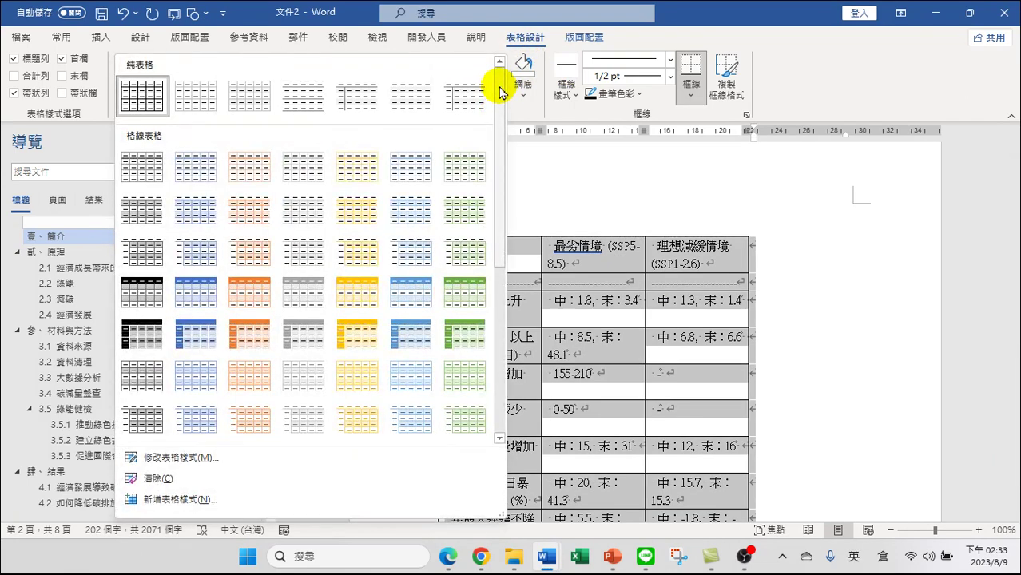
{"action": "left_click", "coordinate": [790, 185]}
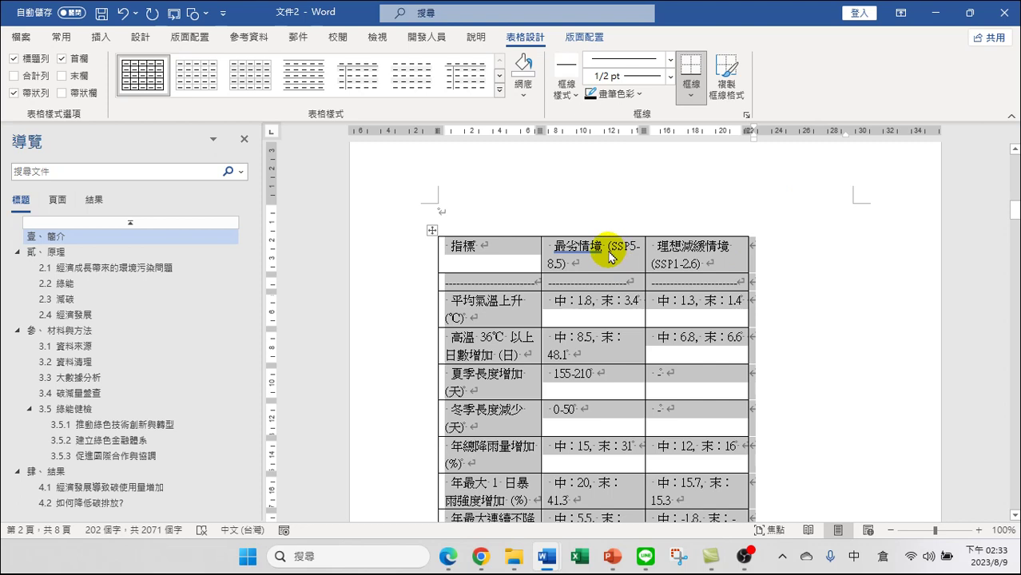
{"action": "left_click", "coordinate": [499, 95]}
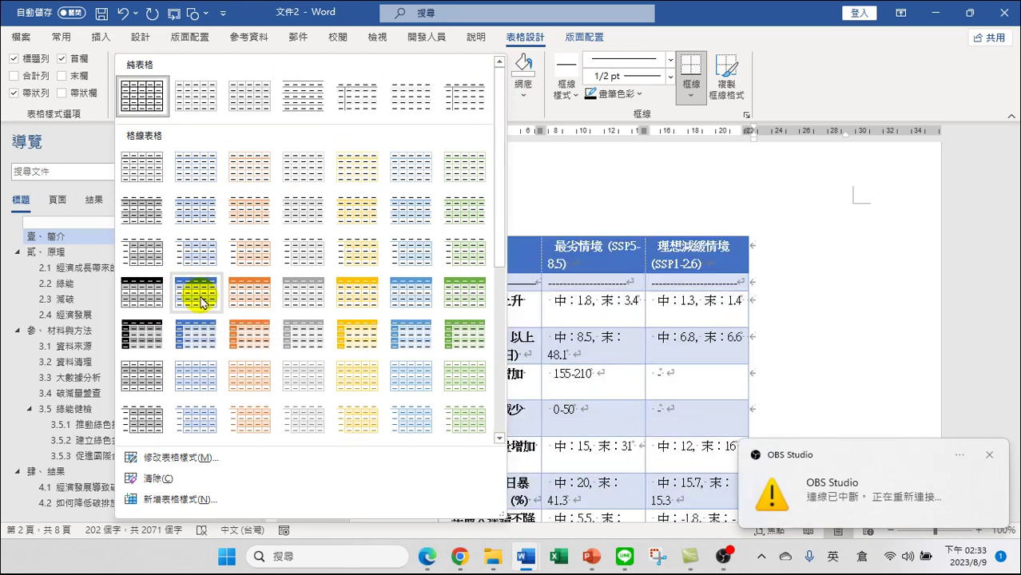
{"action": "left_click", "coordinate": [200, 298]}
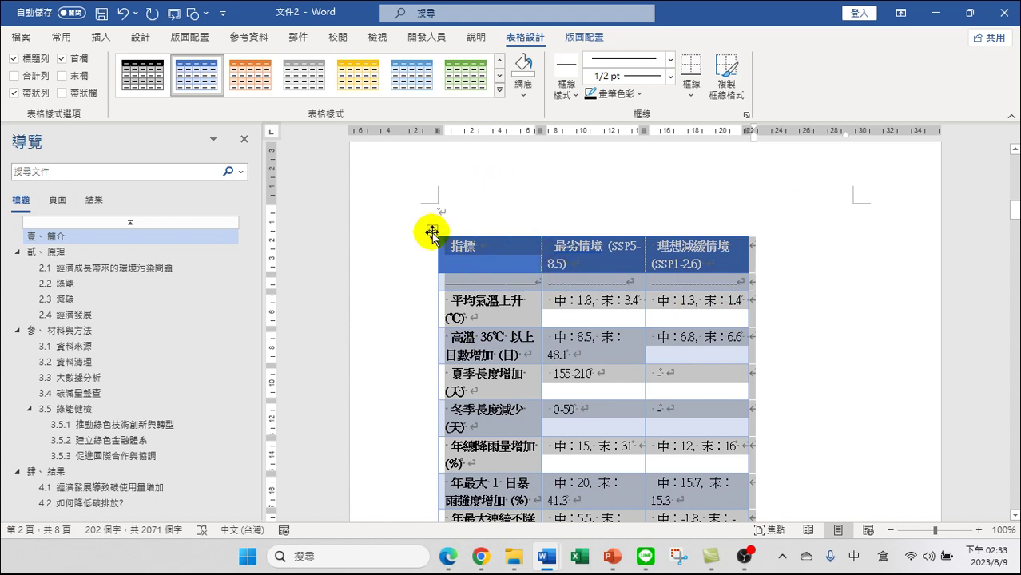
Autofit the styled table to the window width
{"action": "left_click", "coordinate": [587, 38]}
{"action": "left_click", "coordinate": [514, 84]}
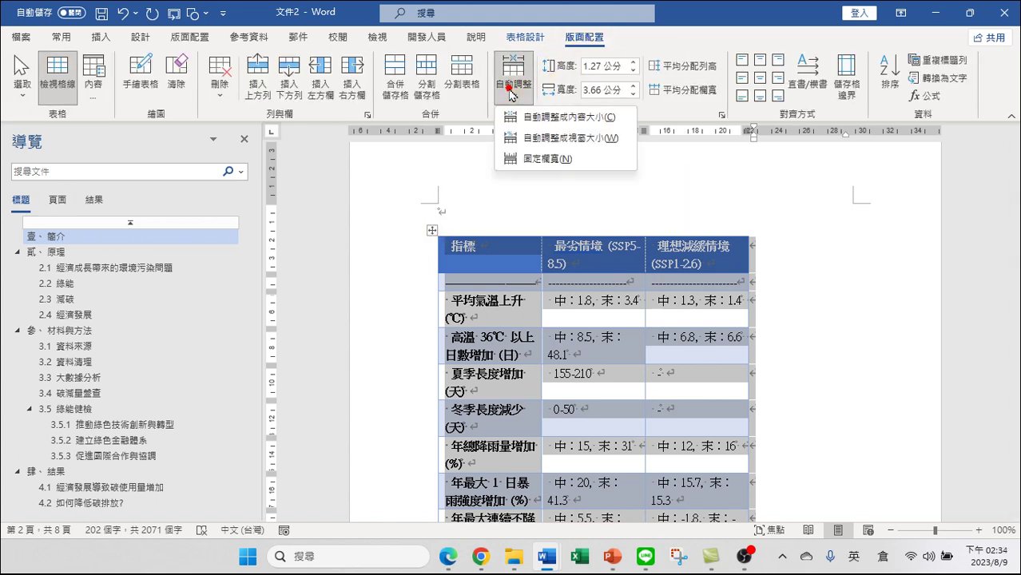
{"action": "left_click", "coordinate": [555, 138]}
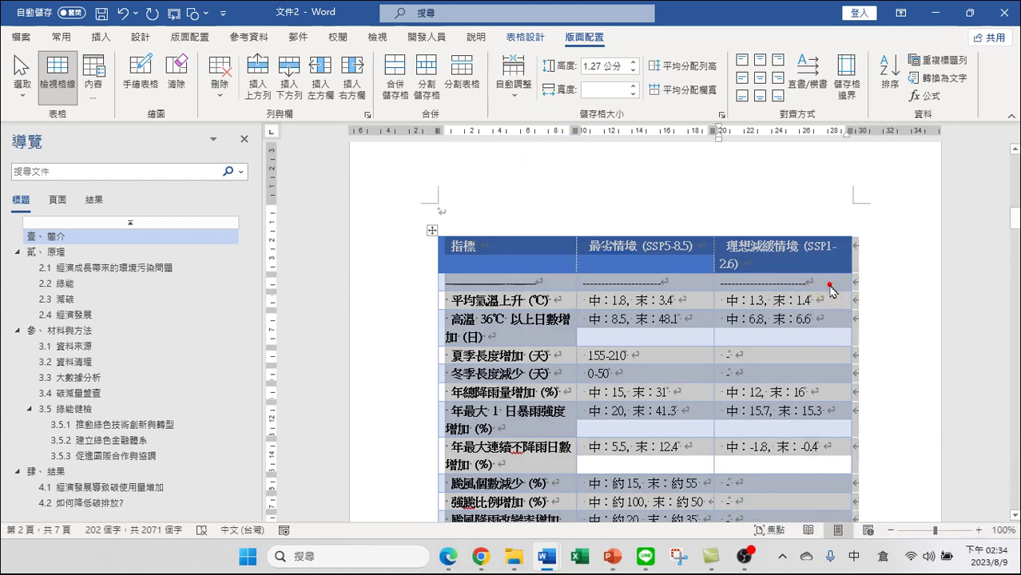
Delete the row of dashes directly below the table's header row
{"action": "left_click", "coordinate": [832, 293]}
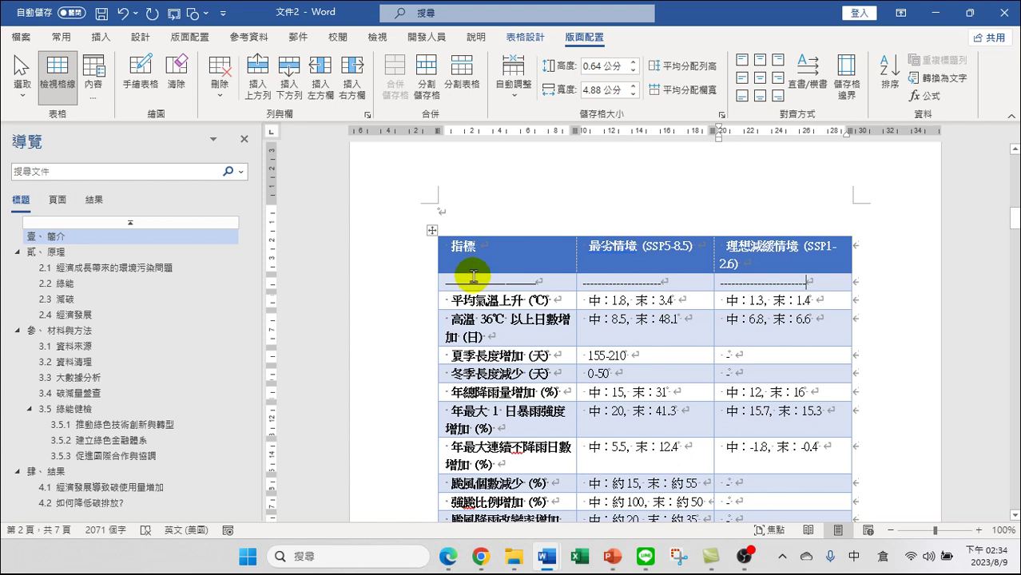
{"action": "left_click", "coordinate": [392, 283]}
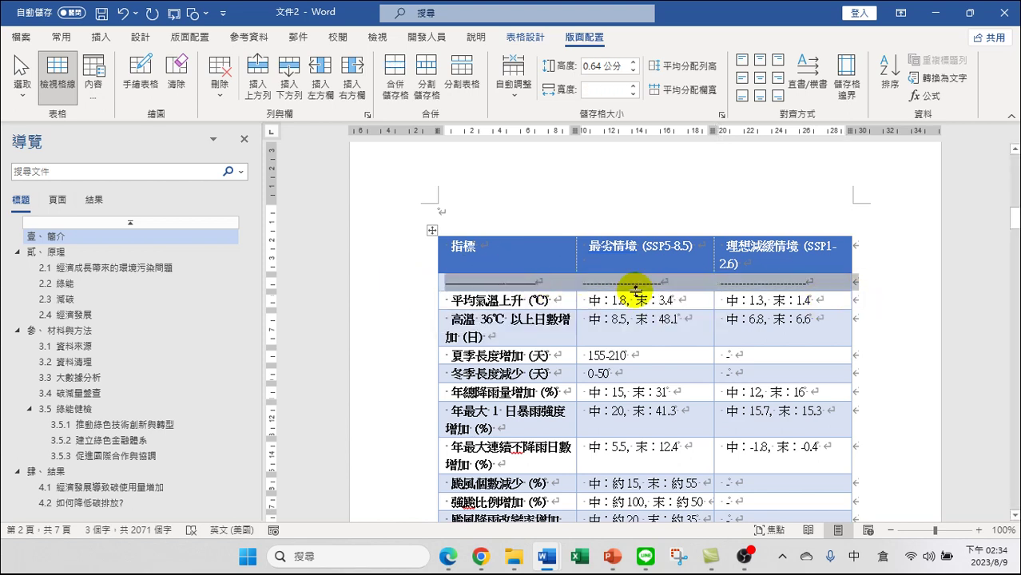
{"action": "right_click", "coordinate": [644, 288]}
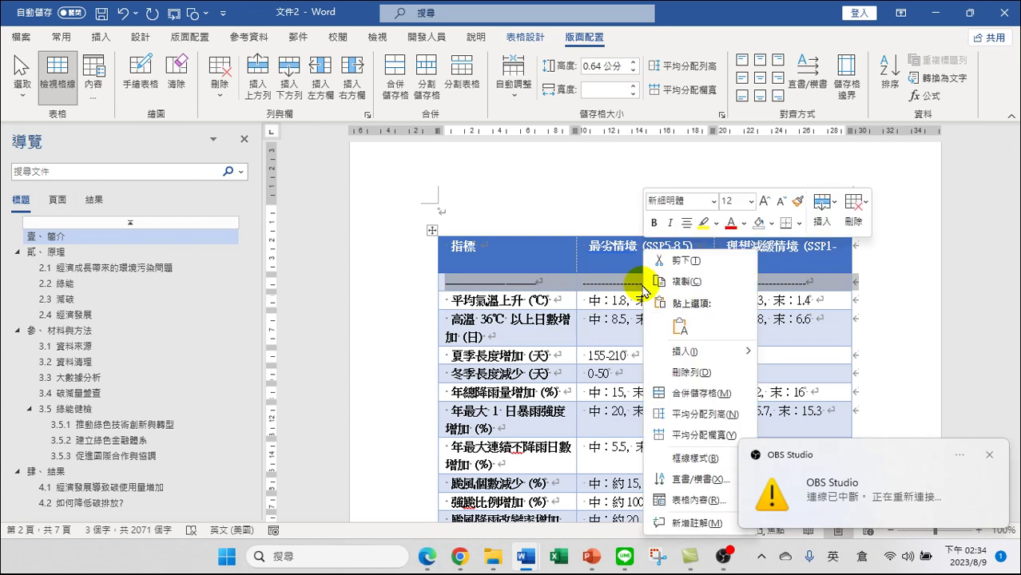
{"action": "left_click", "coordinate": [697, 374]}
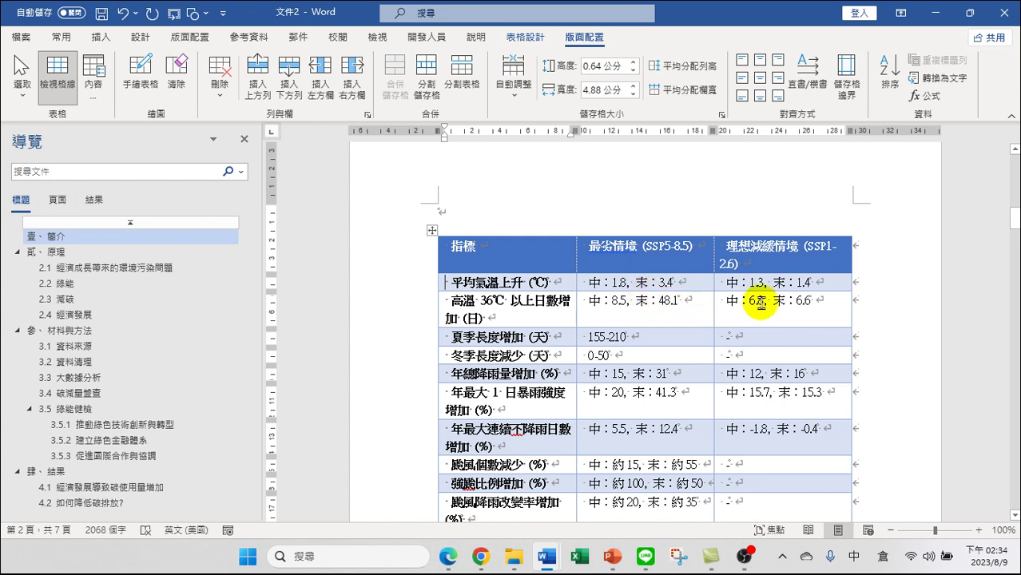
{"action": "left_click", "coordinate": [815, 281]}
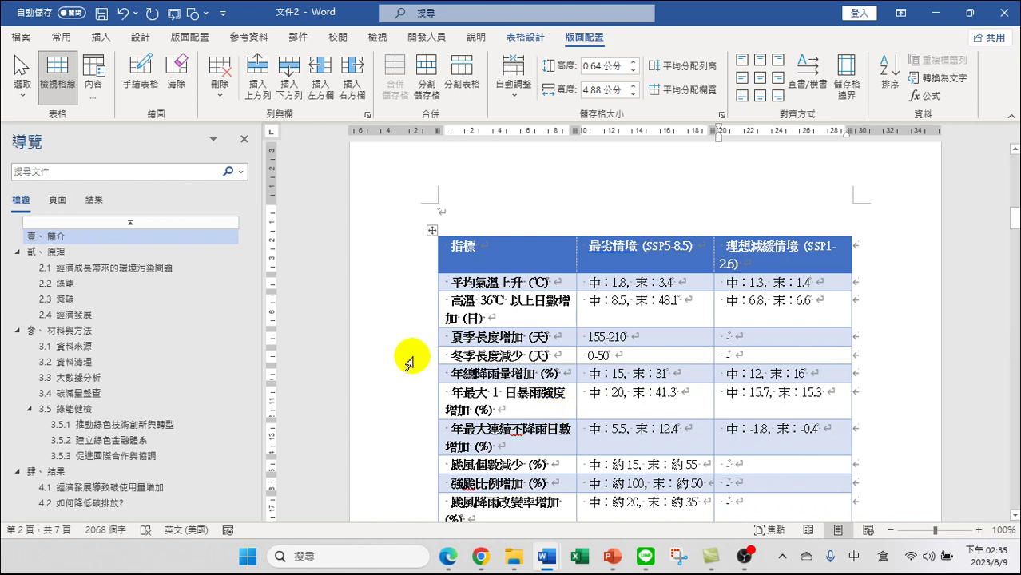
Remove all spaces from the whole climate table by replacing them with nothing, without searching the rest of the document
{"action": "left_click", "coordinate": [432, 232]}
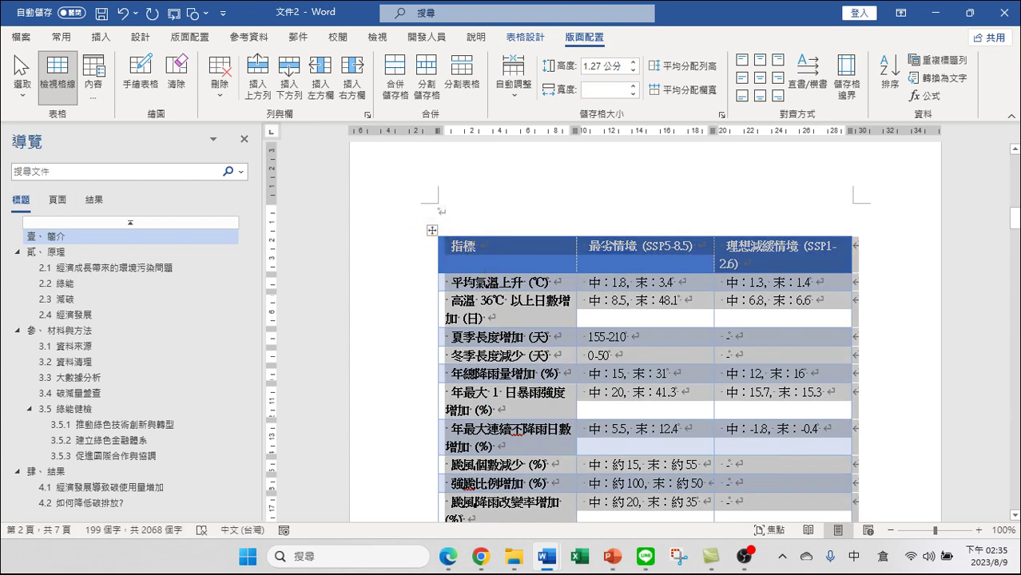
{"action": "left_click", "coordinate": [60, 37]}
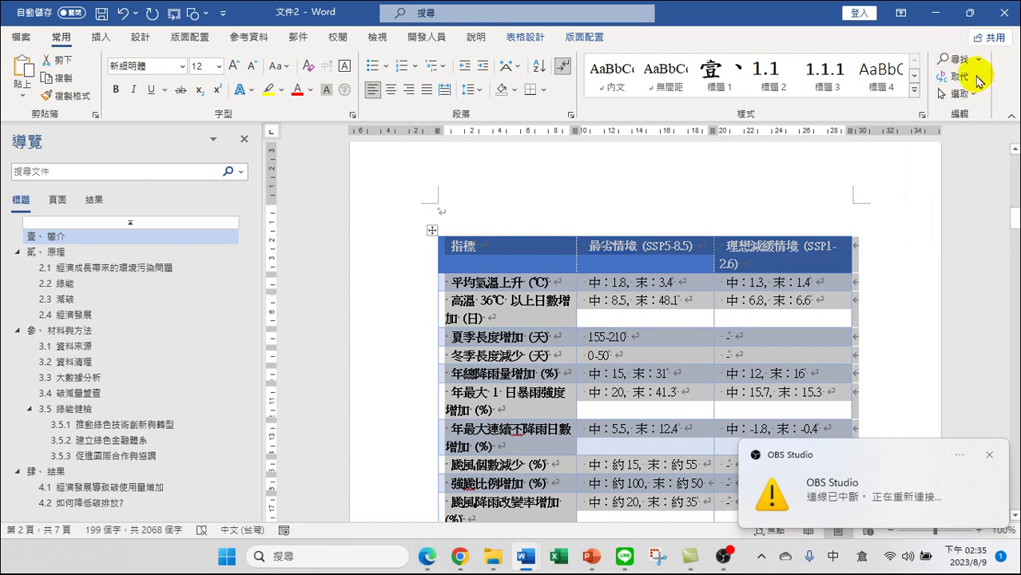
{"action": "left_click", "coordinate": [957, 77]}
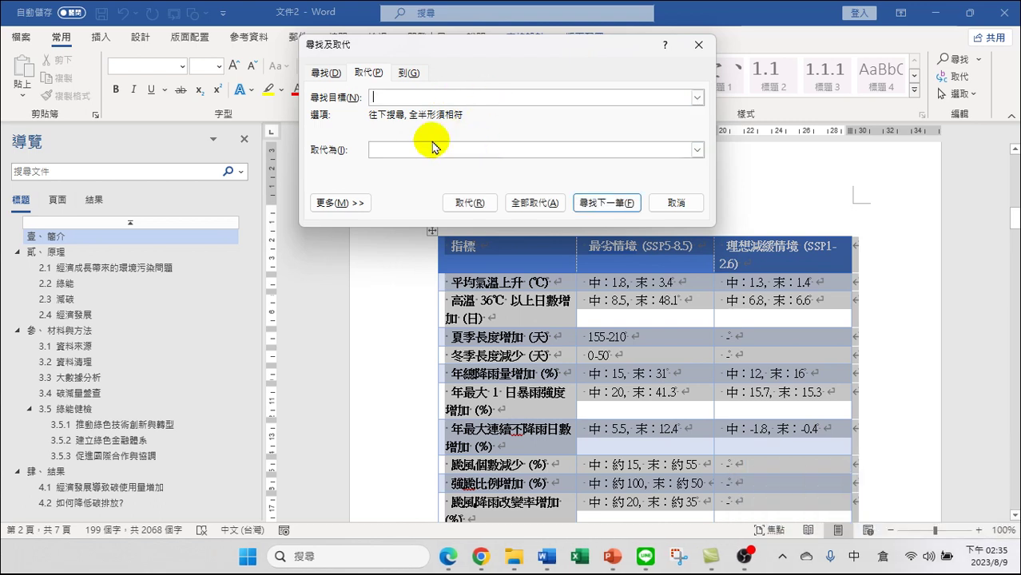
{"action": "left_click", "coordinate": [379, 97]}
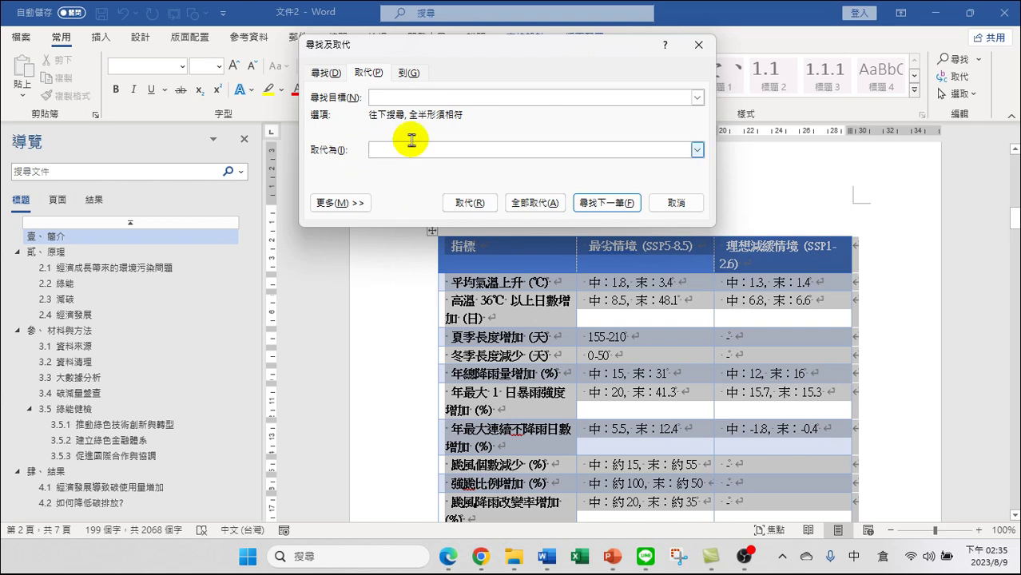
{"action": "left_click", "coordinate": [536, 202]}
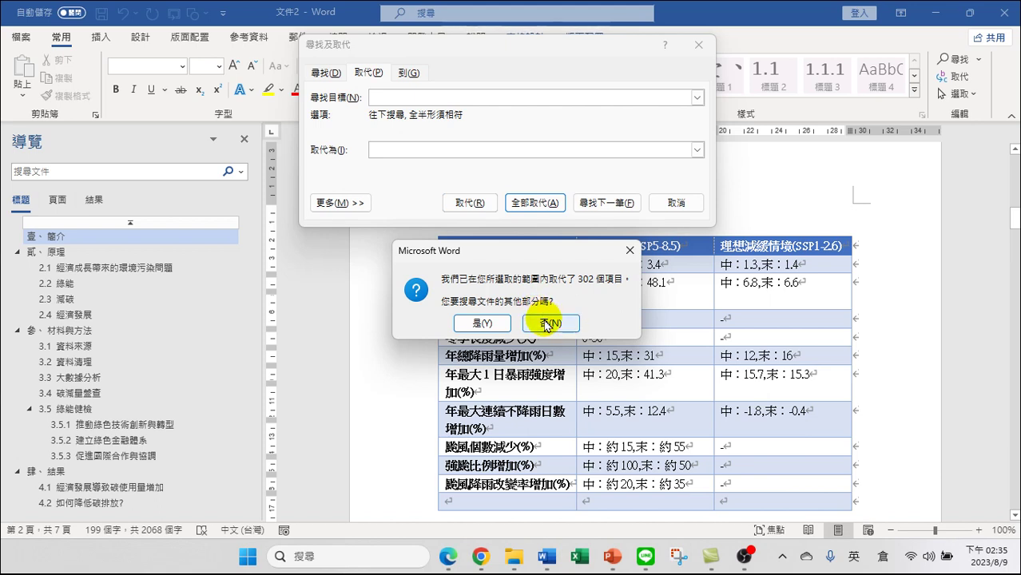
{"action": "left_click", "coordinate": [549, 323]}
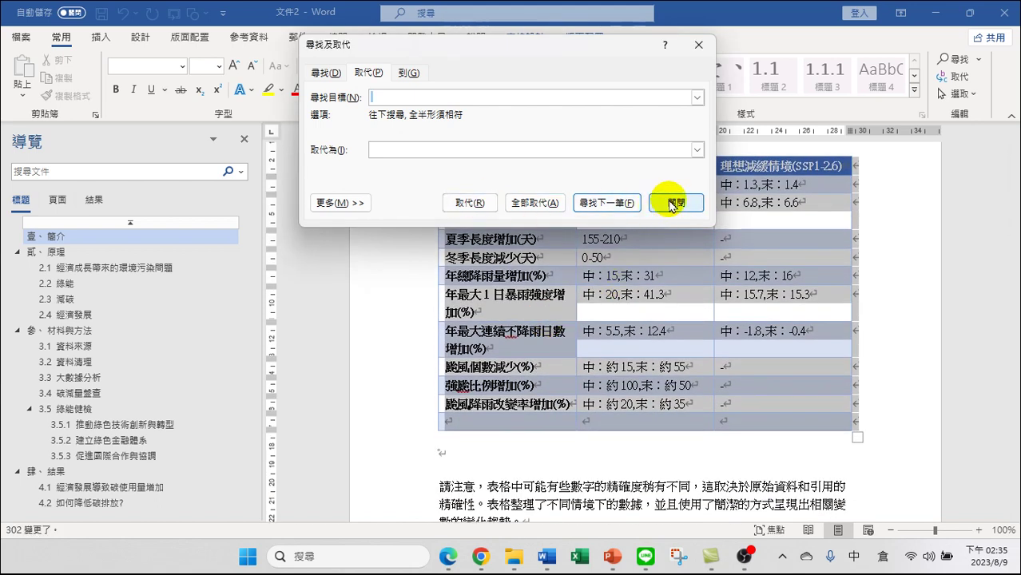
{"action": "left_click", "coordinate": [669, 201]}
{"action": "left_click", "coordinate": [679, 294]}
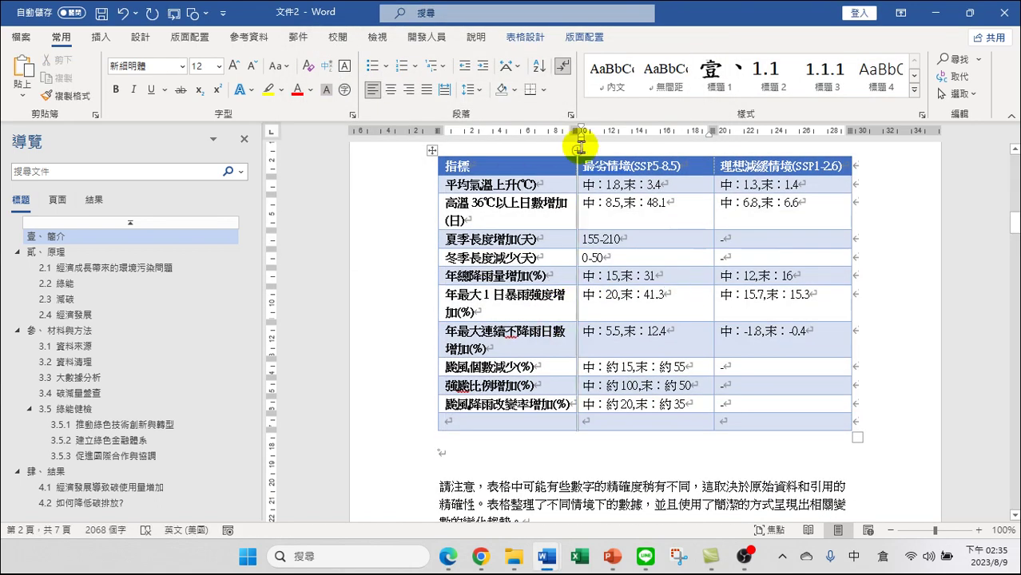
Delete the empty last row of the table, below the 颱風降雨改變率增加(%) row
{"action": "left_click", "coordinate": [413, 424]}
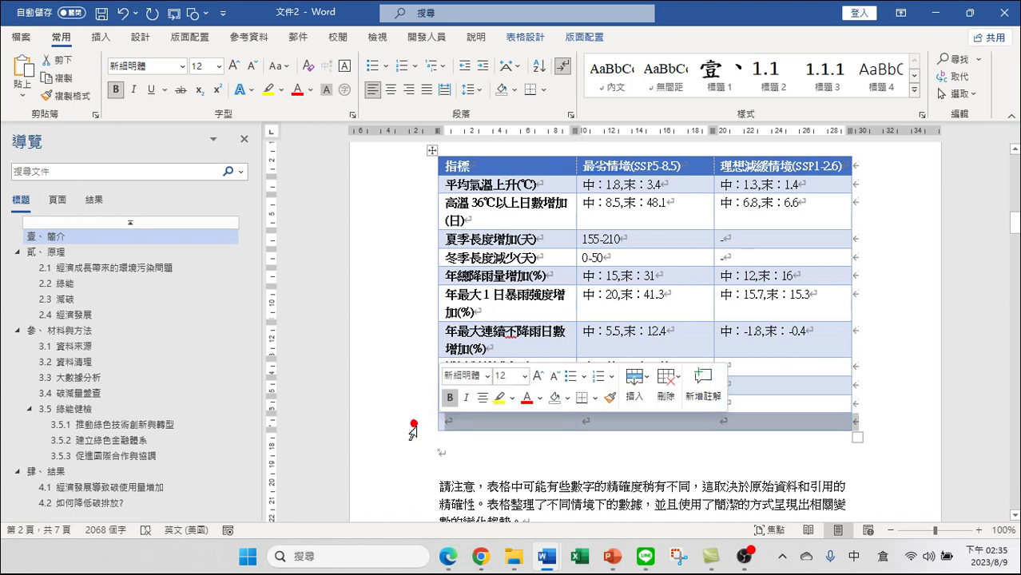
{"action": "right_click", "coordinate": [640, 421]}
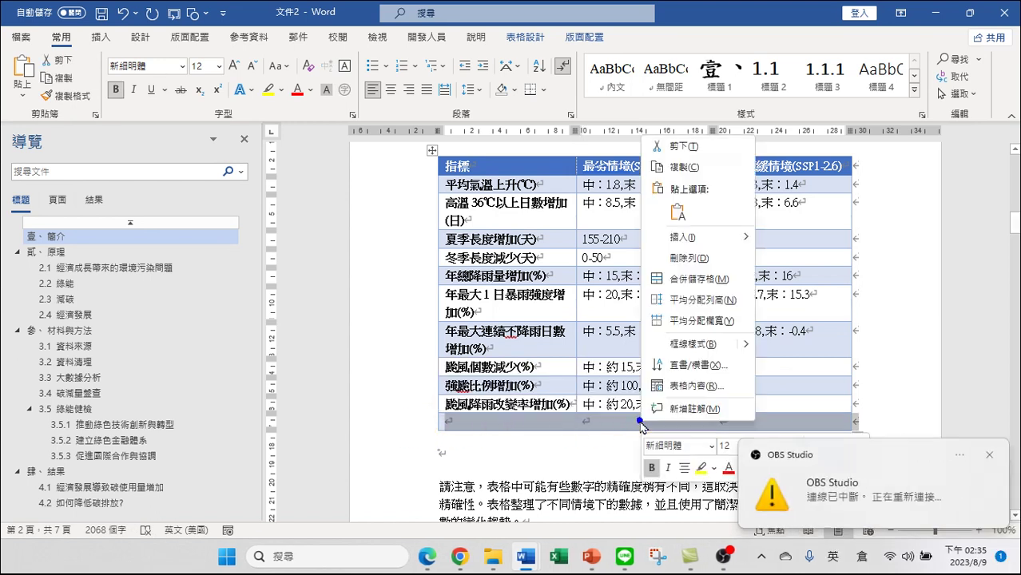
{"action": "left_click", "coordinate": [685, 258]}
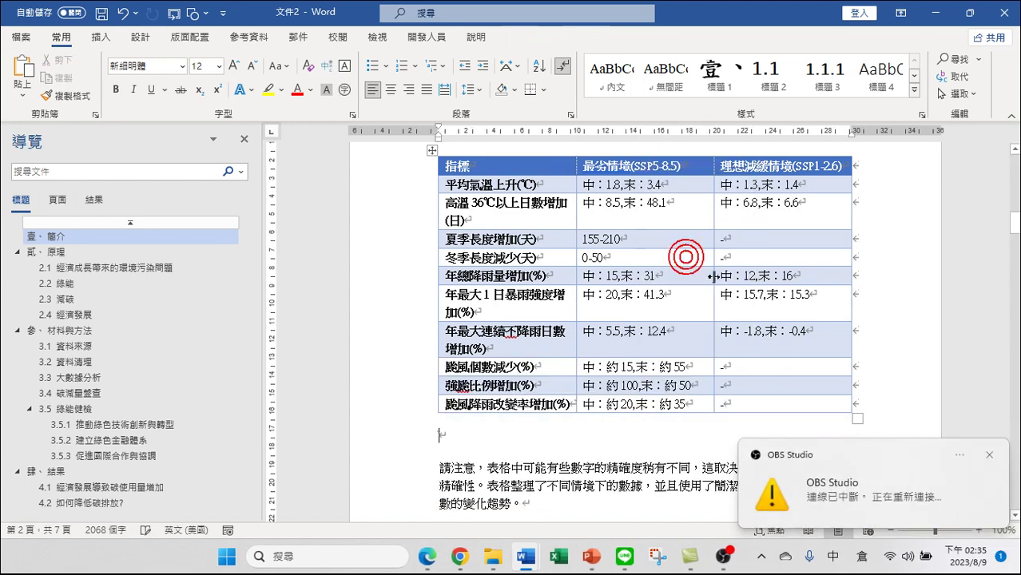
{"action": "left_click", "coordinate": [902, 262]}
Apply the 內文 style to the note paragraph below the table that starts with 請注意
{"action": "scroll", "coordinate": [651, 296], "scroll_direction": "up", "scroll_amount": 3}
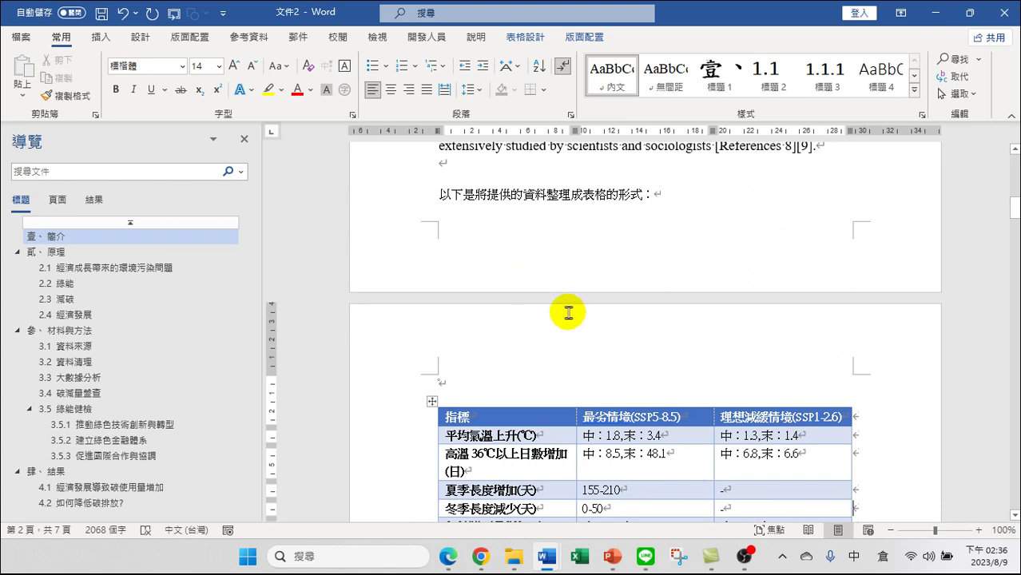
{"action": "scroll", "coordinate": [559, 319], "scroll_direction": "down", "scroll_amount": 3}
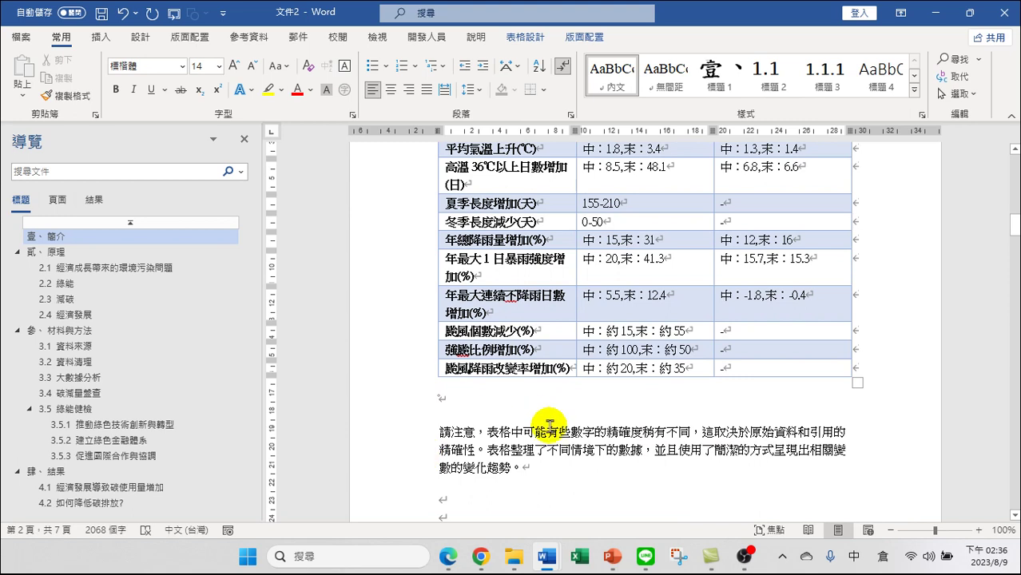
{"action": "left_click_drag", "start_coordinate": [749, 431], "coordinate": [767, 459]}
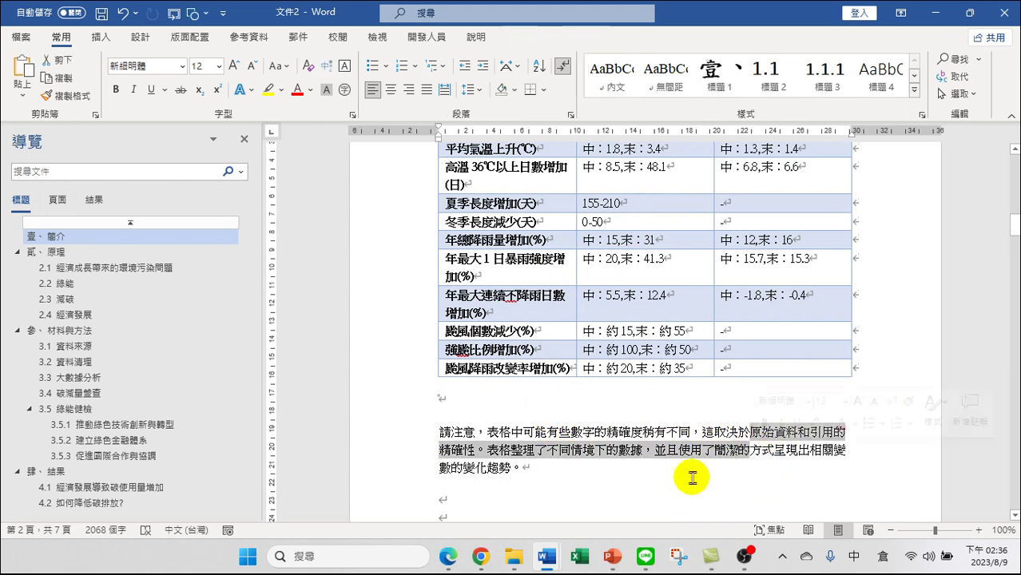
{"action": "left_click_drag", "start_coordinate": [439, 431], "coordinate": [518, 463]}
{"action": "left_click", "coordinate": [478, 445]}
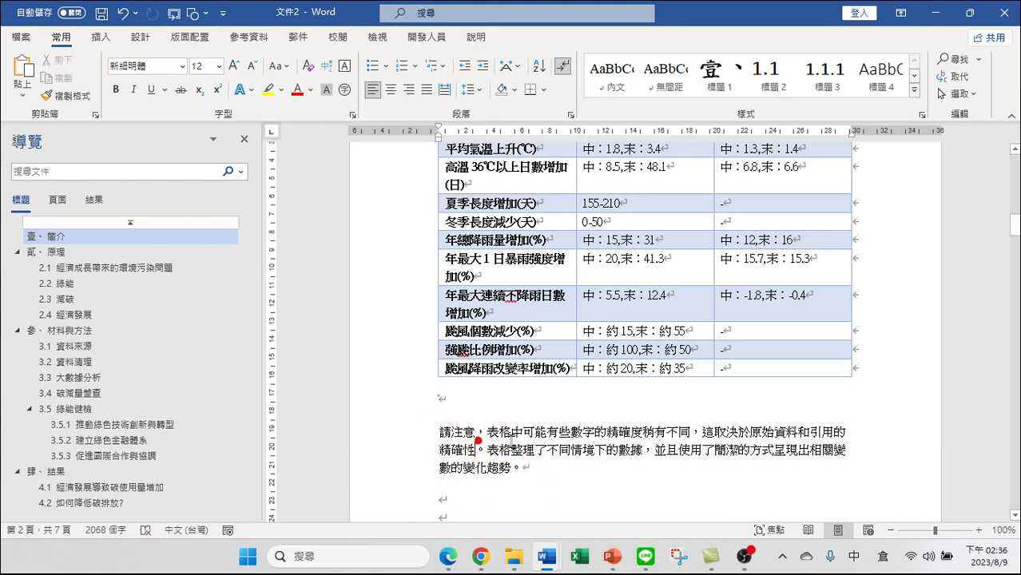
{"action": "left_click", "coordinate": [613, 72]}
{"action": "scroll", "coordinate": [563, 399], "scroll_direction": "down", "scroll_amount": 2}
{"action": "left_click", "coordinate": [475, 330]}
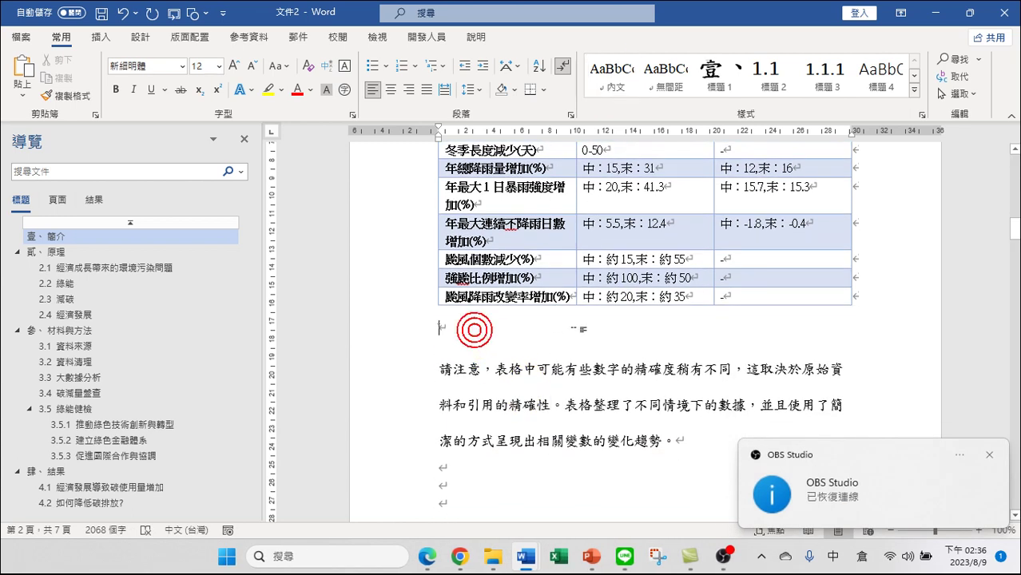
Insert a caption with the 表格 label and number 1 above the climate table
{"action": "scroll", "coordinate": [474, 330], "scroll_direction": "up", "scroll_amount": 3}
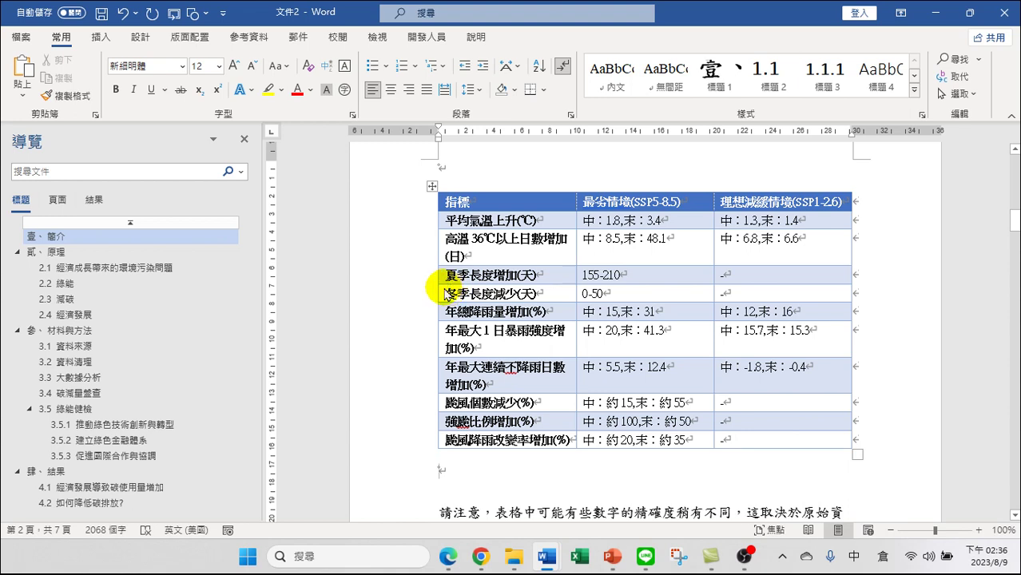
{"action": "left_click", "coordinate": [446, 201]}
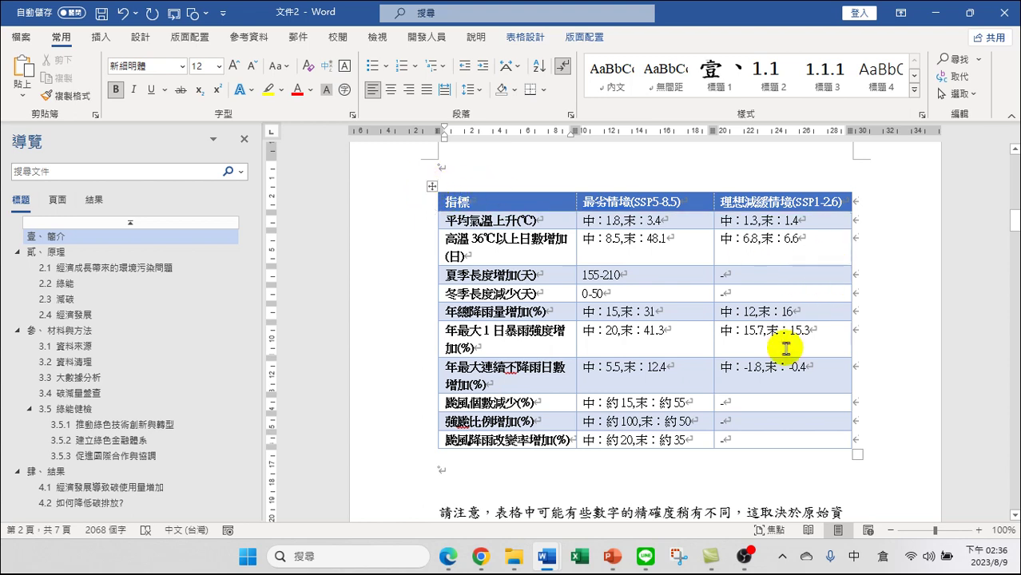
{"action": "left_click", "coordinate": [524, 473]}
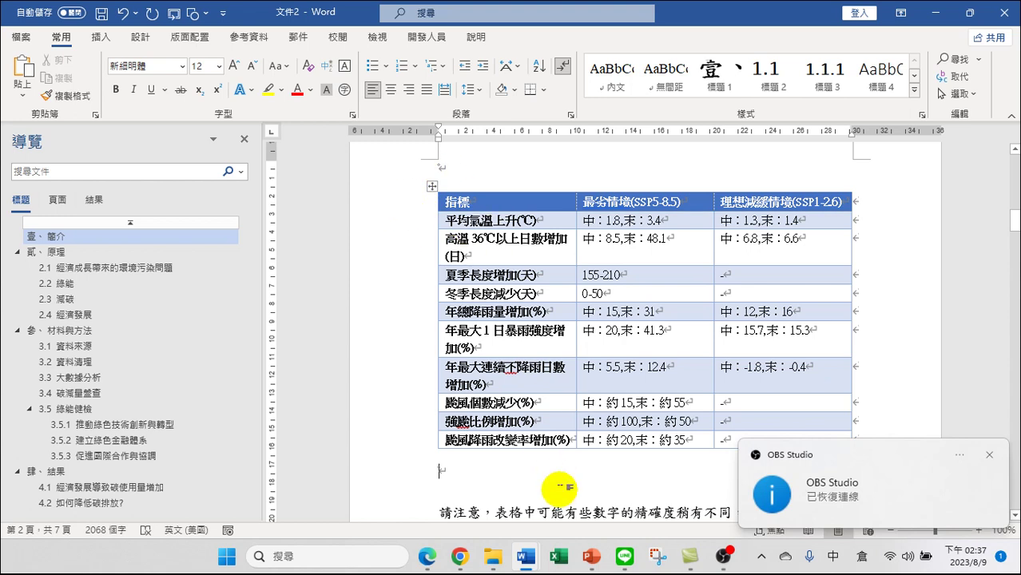
{"action": "left_click", "coordinate": [504, 475]}
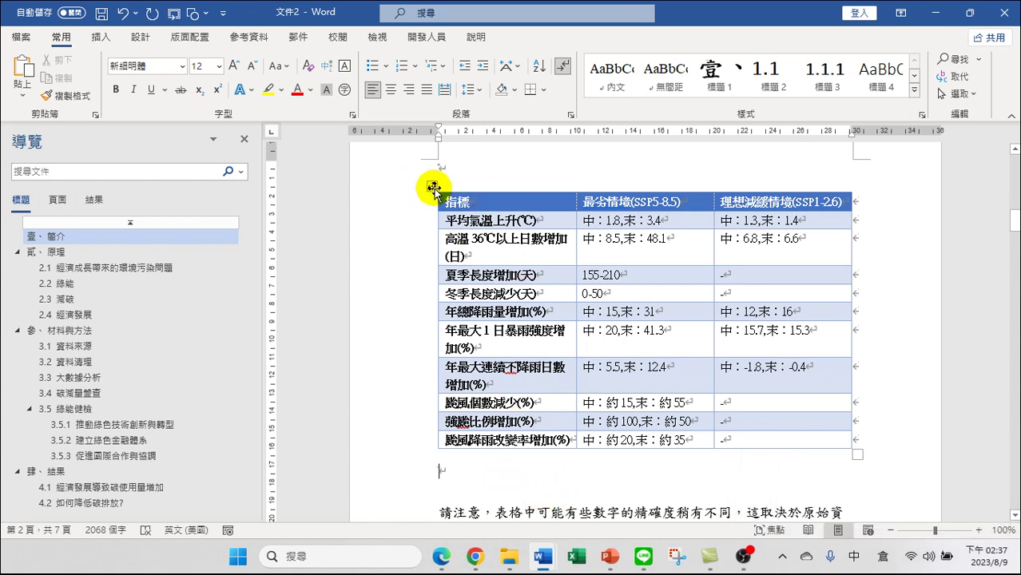
{"action": "right_click", "coordinate": [434, 192]}
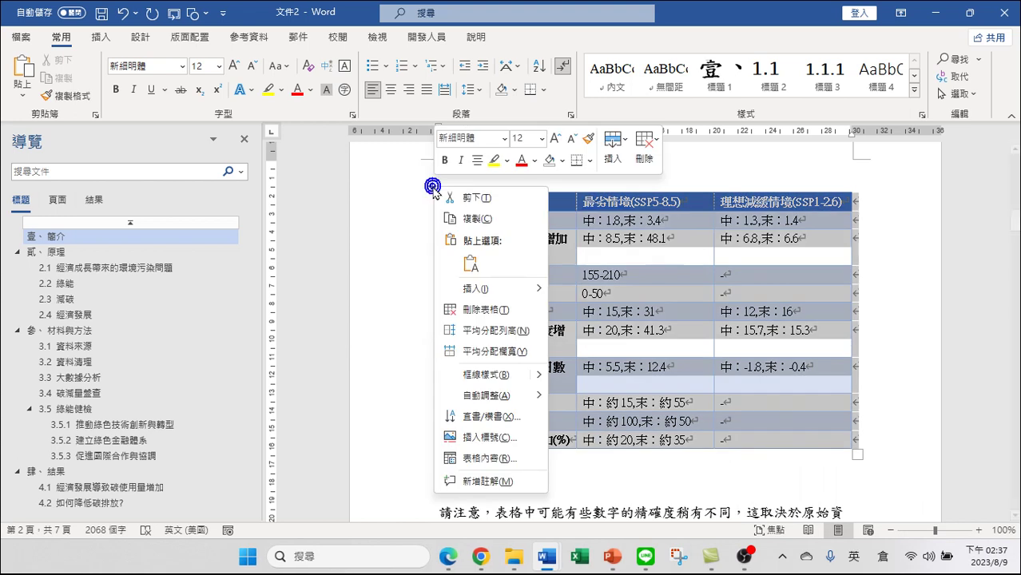
{"action": "left_click", "coordinate": [487, 438]}
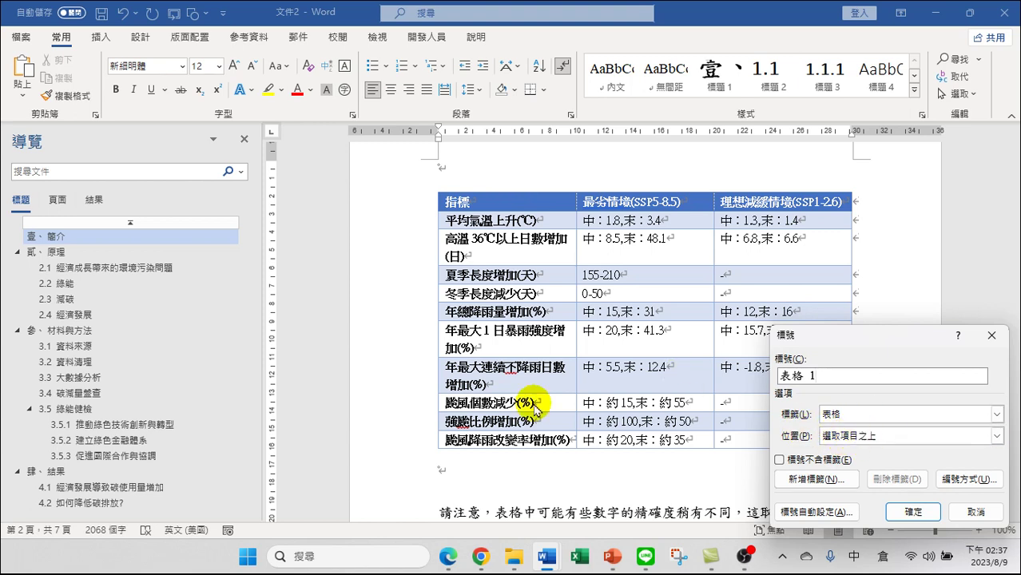
{"action": "left_click", "coordinate": [912, 513]}
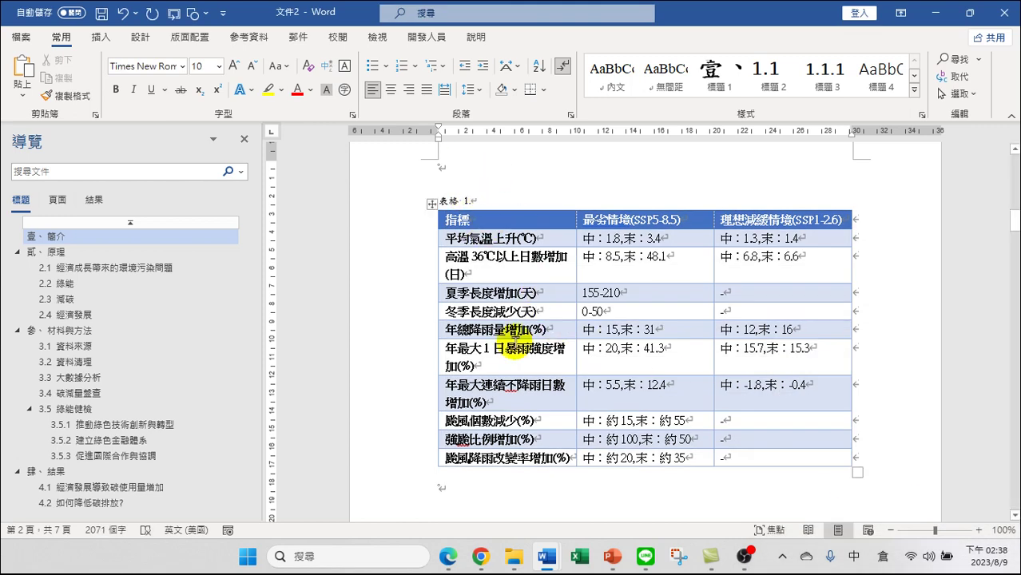
Find the table's source text in ChatGPT and the browser PDF 20210810135326.pdf, and copy its section 2.2 heading 臺灣地區未來氣候趨勢推估
{"action": "mouse_move", "coordinate": [480, 559]}
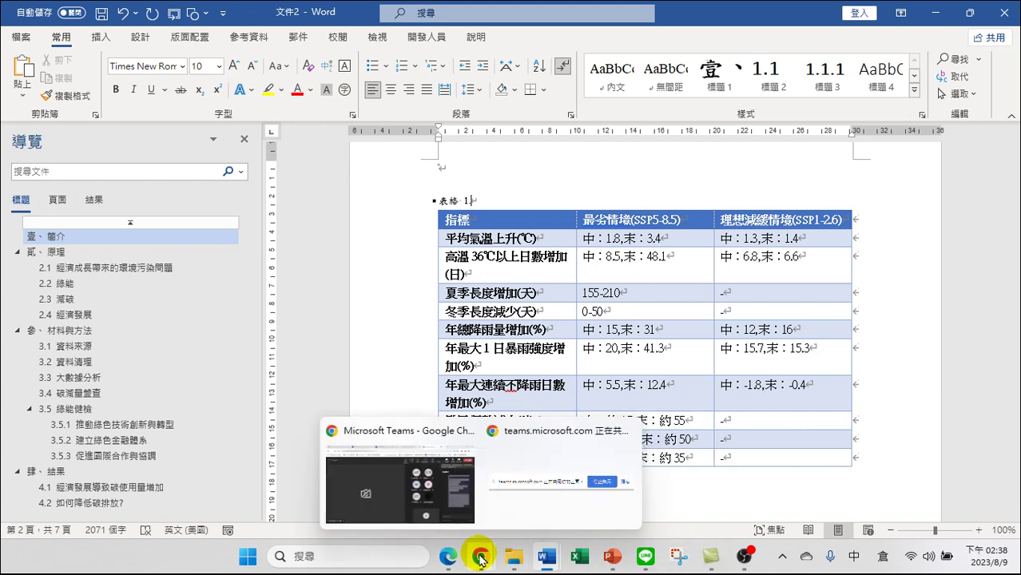
{"action": "left_click", "coordinate": [450, 561]}
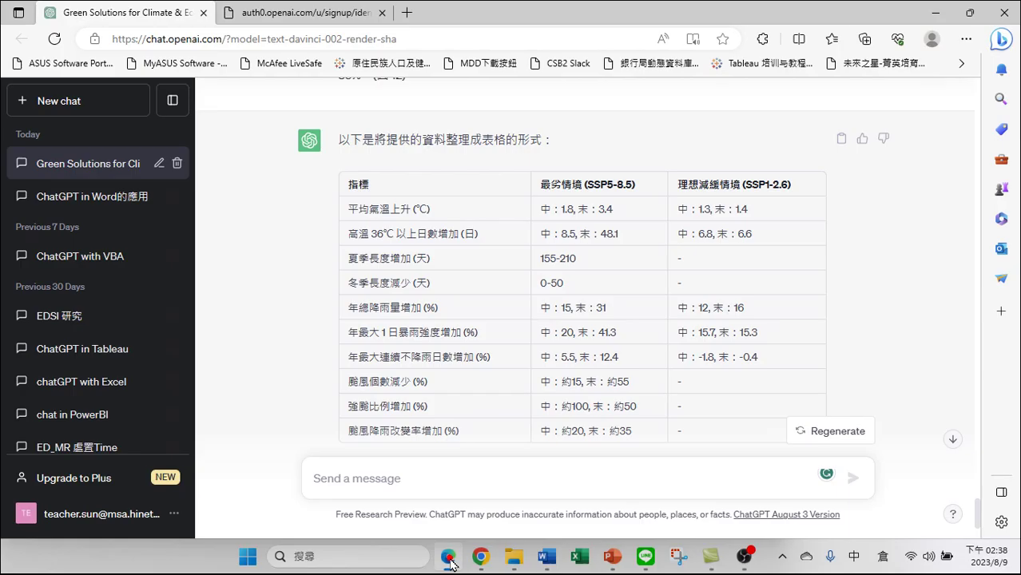
{"action": "scroll", "coordinate": [479, 240], "scroll_direction": "up", "scroll_amount": 10}
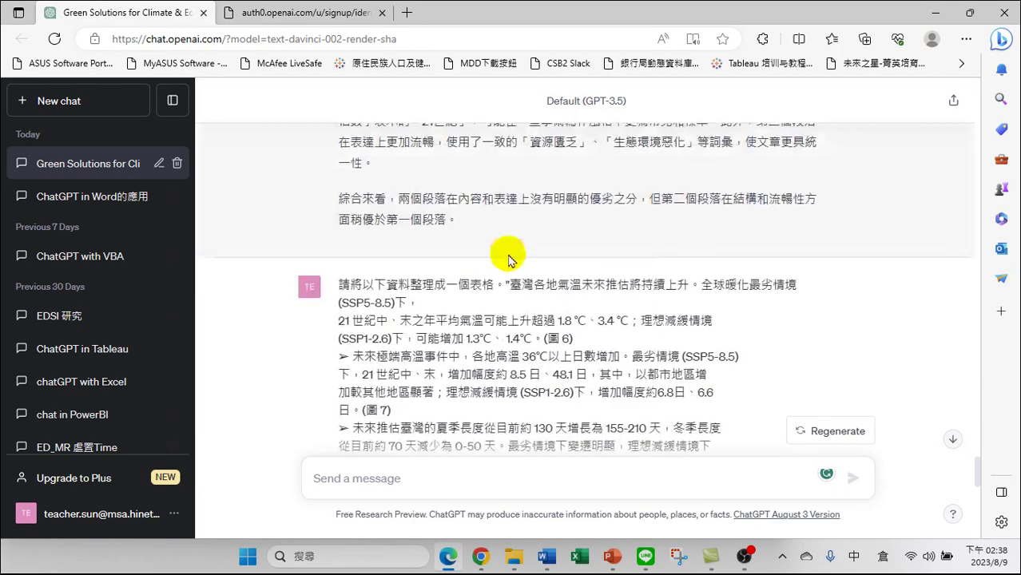
{"action": "left_click_drag", "start_coordinate": [715, 284], "coordinate": [459, 311]}
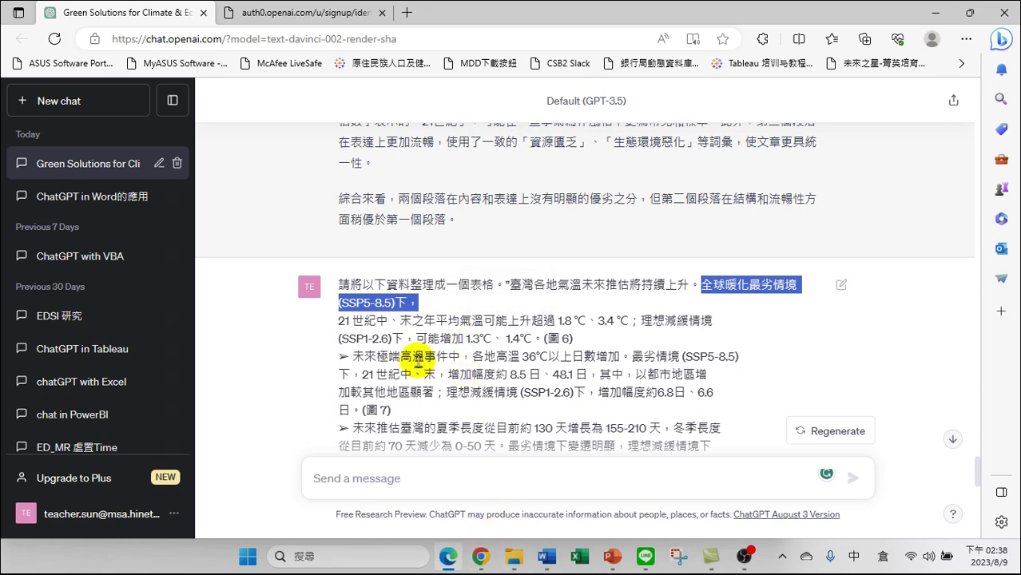
{"action": "mouse_move", "coordinate": [480, 561]}
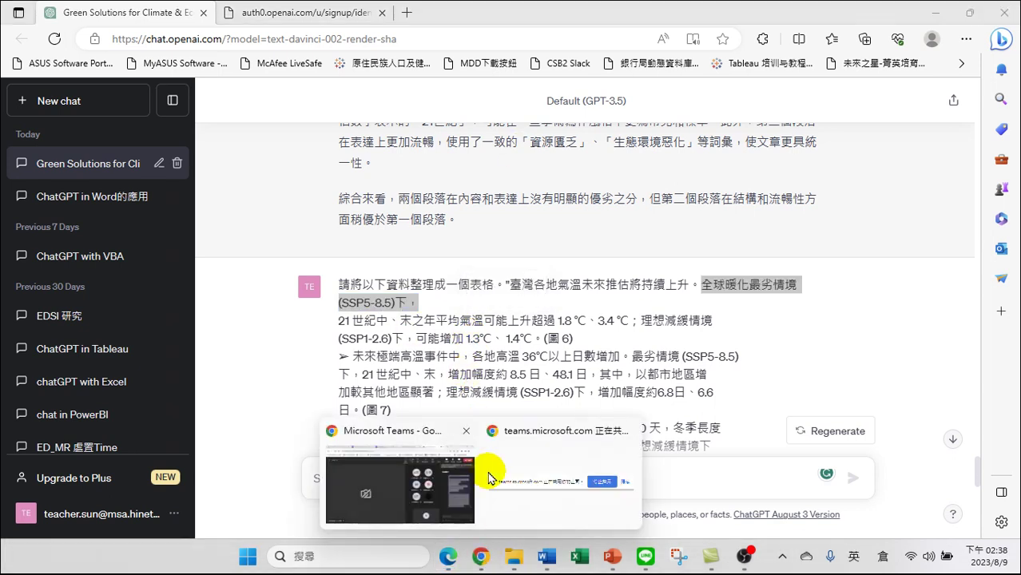
{"action": "left_click", "coordinate": [392, 423]}
{"action": "left_click", "coordinate": [593, 13]}
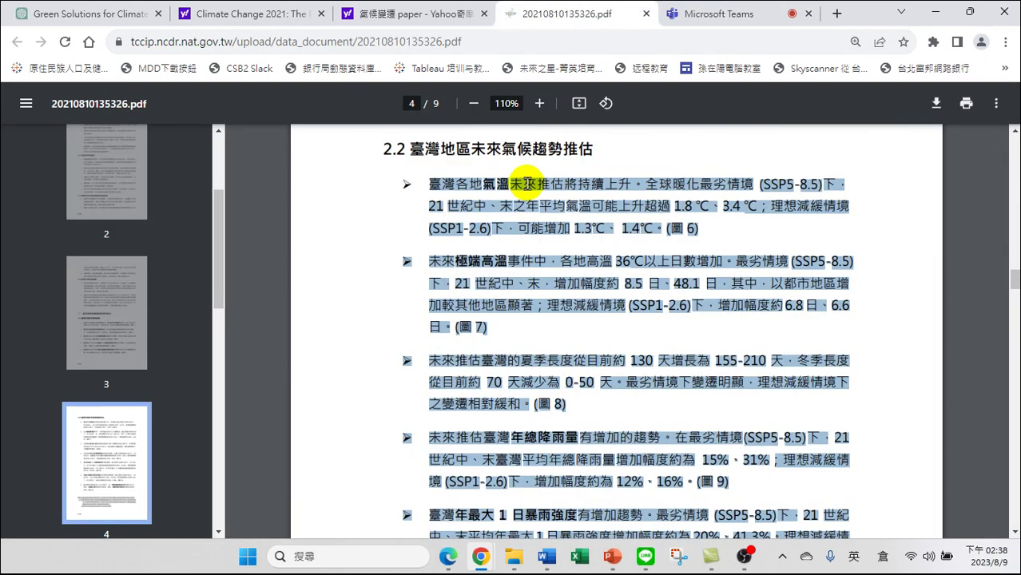
{"action": "scroll", "coordinate": [480, 264], "scroll_direction": "up", "scroll_amount": 2}
{"action": "left_click_drag", "start_coordinate": [410, 226], "coordinate": [599, 226]}
{"action": "key", "text": "ctrl+c"}
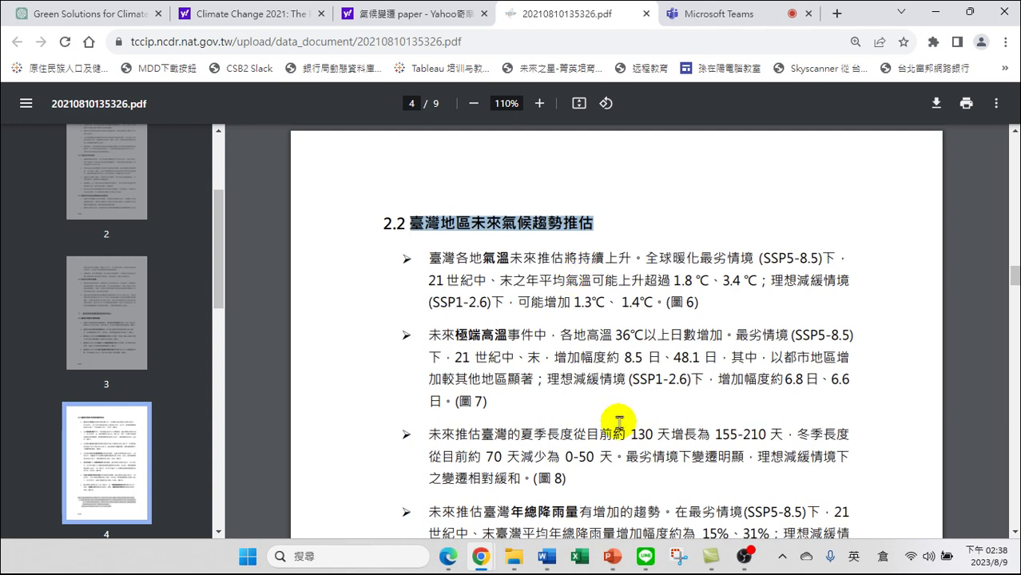
Switch back to the Word document 文件2 and paste the copied heading as text only after the 表格 1 caption label
{"action": "left_click", "coordinate": [548, 563]}
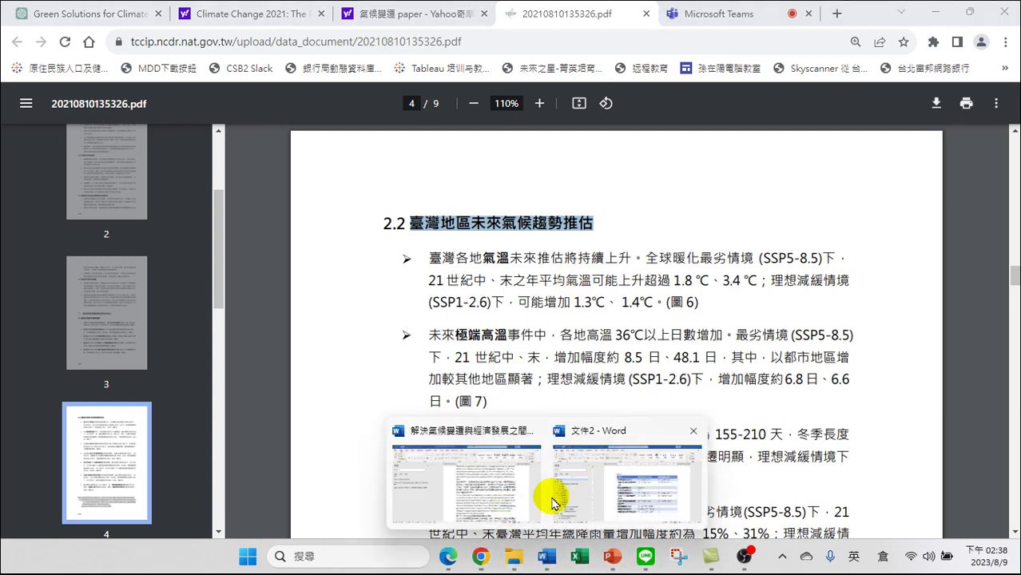
{"action": "left_click", "coordinate": [621, 489]}
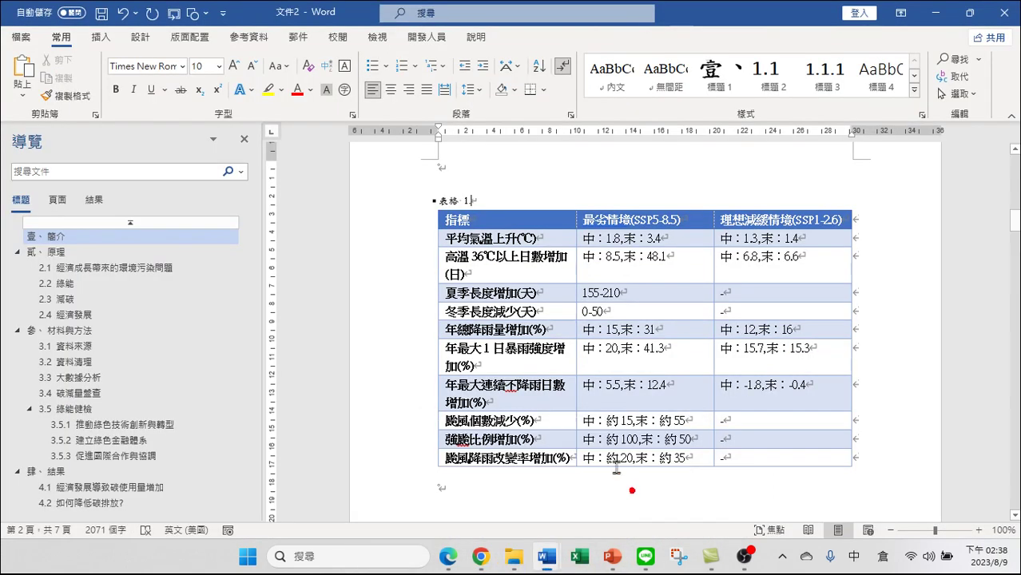
{"action": "right_click", "coordinate": [484, 200]}
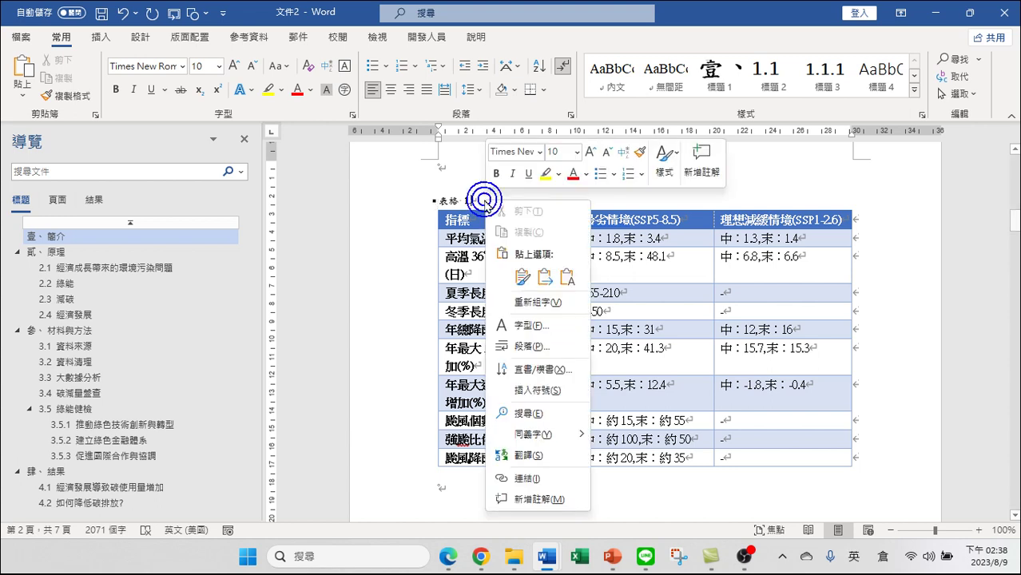
{"action": "left_click", "coordinate": [562, 274]}
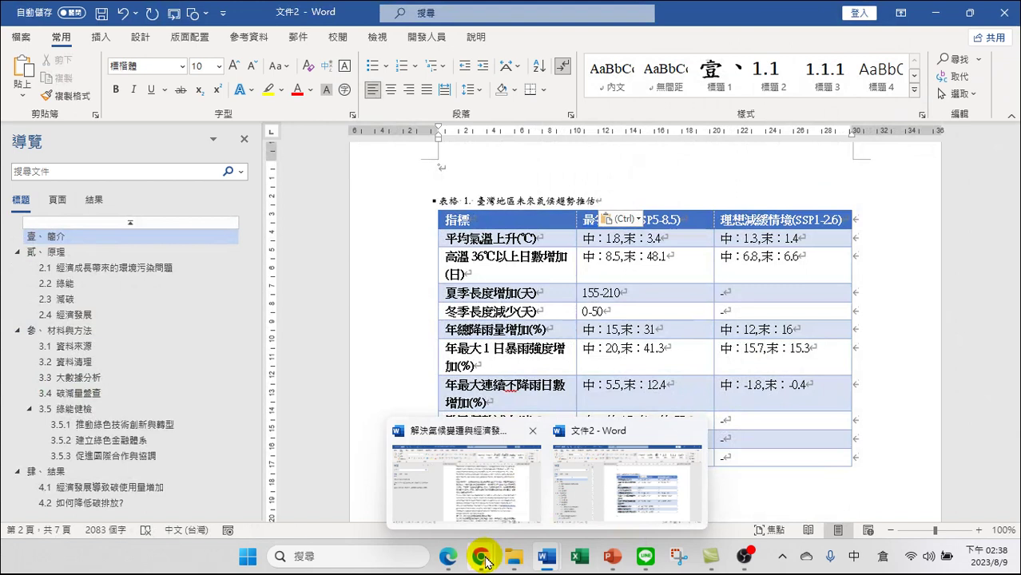
Switch to the Microsoft Teams meeting in Chrome and post the copied heading 臺灣地區未來氣候趨勢推估 in the meeting chat
{"action": "mouse_move", "coordinate": [485, 562]}
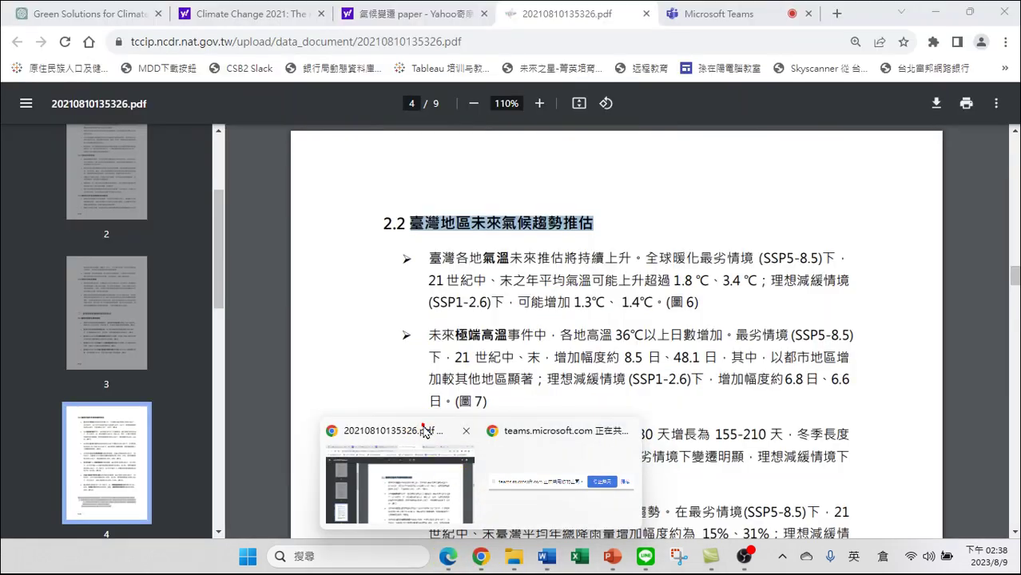
{"action": "left_click", "coordinate": [422, 430]}
{"action": "left_click", "coordinate": [730, 16]}
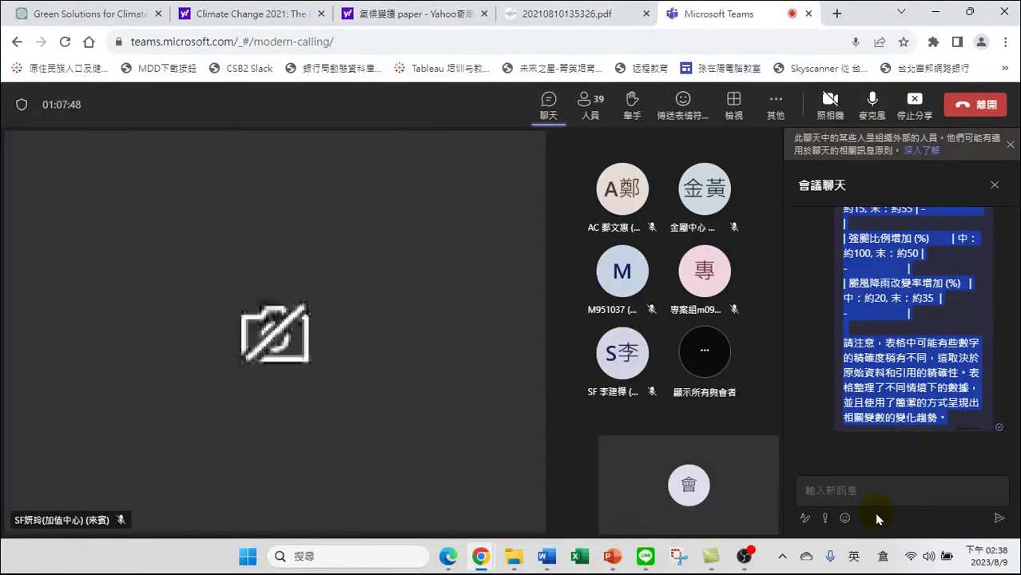
{"action": "left_click", "coordinate": [810, 491]}
{"action": "key", "text": "ctrl+v"}
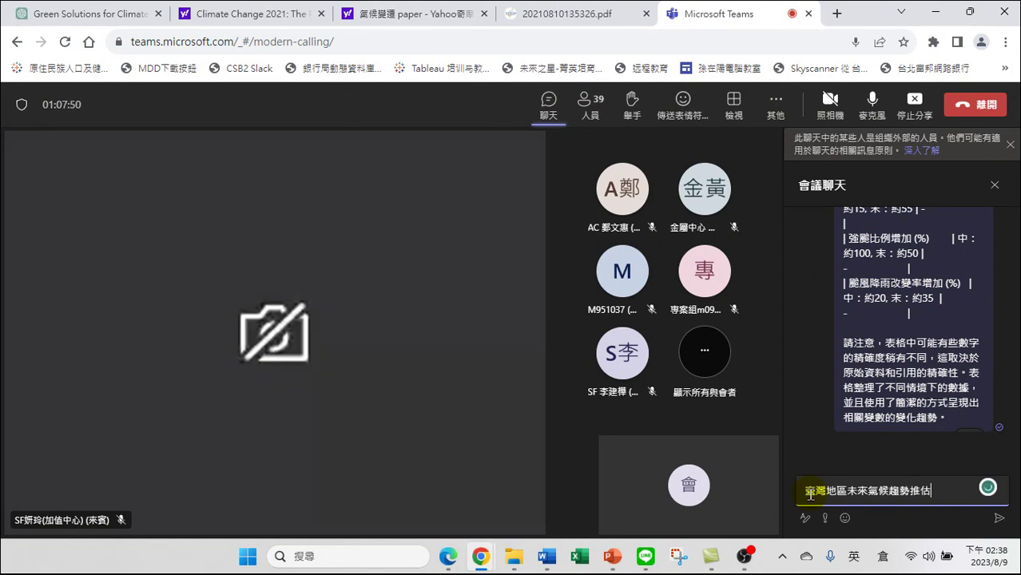
{"action": "key", "text": "Return"}
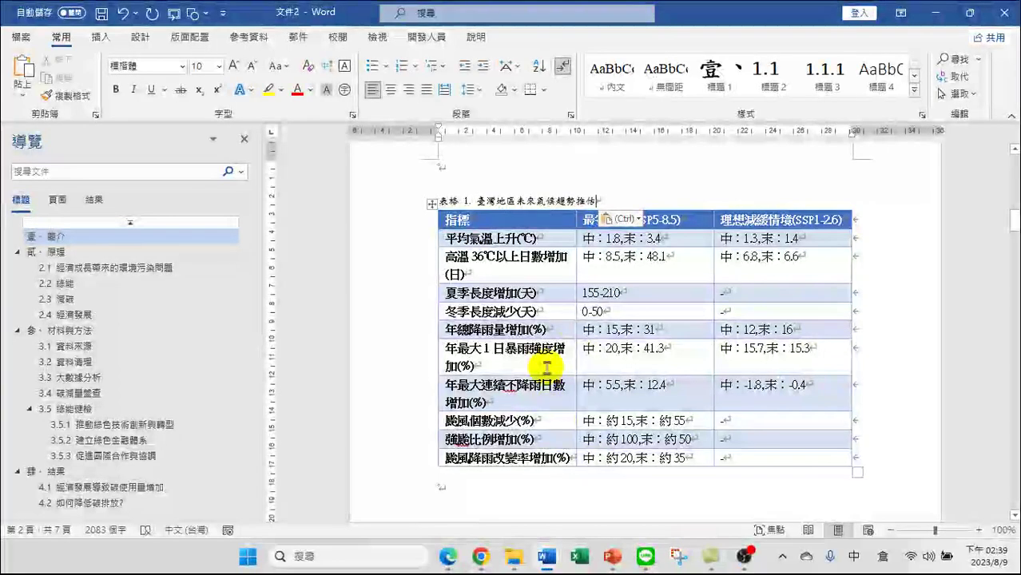
Return to the Word document 文件2 and delete the empty paragraph between the climate table and the note below it
{"action": "scroll", "coordinate": [600, 336], "scroll_direction": "down", "scroll_amount": 3}
{"action": "left_click", "coordinate": [456, 347]}
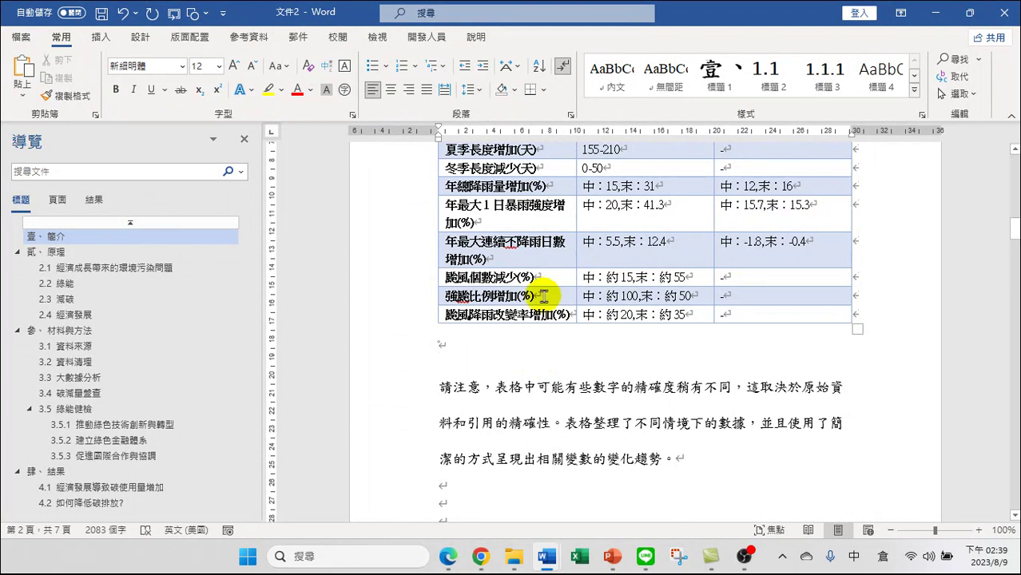
{"action": "key", "text": "ctrl+v"}
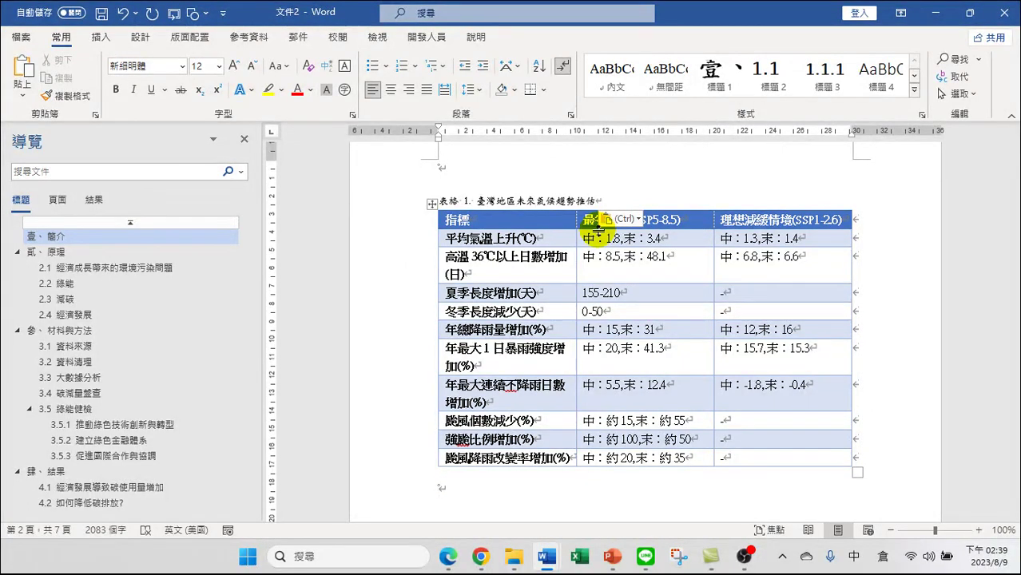
{"action": "scroll", "coordinate": [567, 296], "scroll_direction": "down", "scroll_amount": 3}
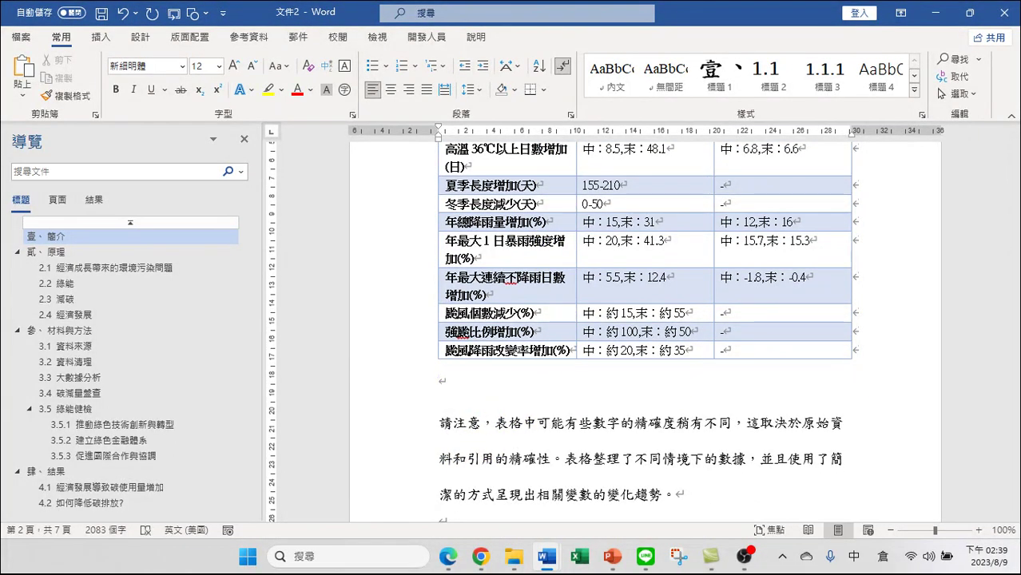
{"action": "key", "text": "Delete"}
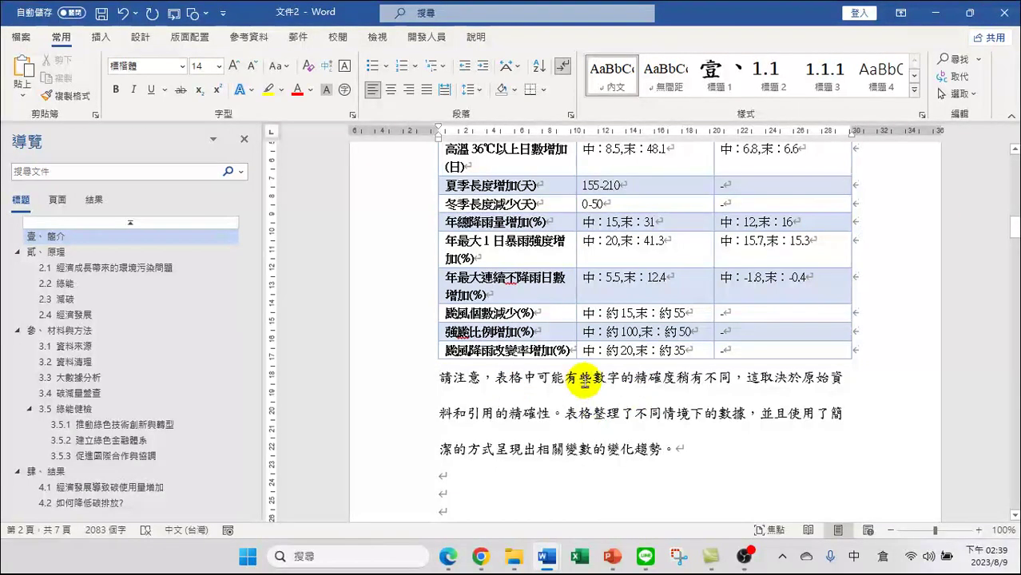
Delete the opening words 請注意， from the note paragraph below the climate table
{"action": "scroll", "coordinate": [589, 279], "scroll_direction": "up", "scroll_amount": 5}
{"action": "left_click", "coordinate": [495, 308]}
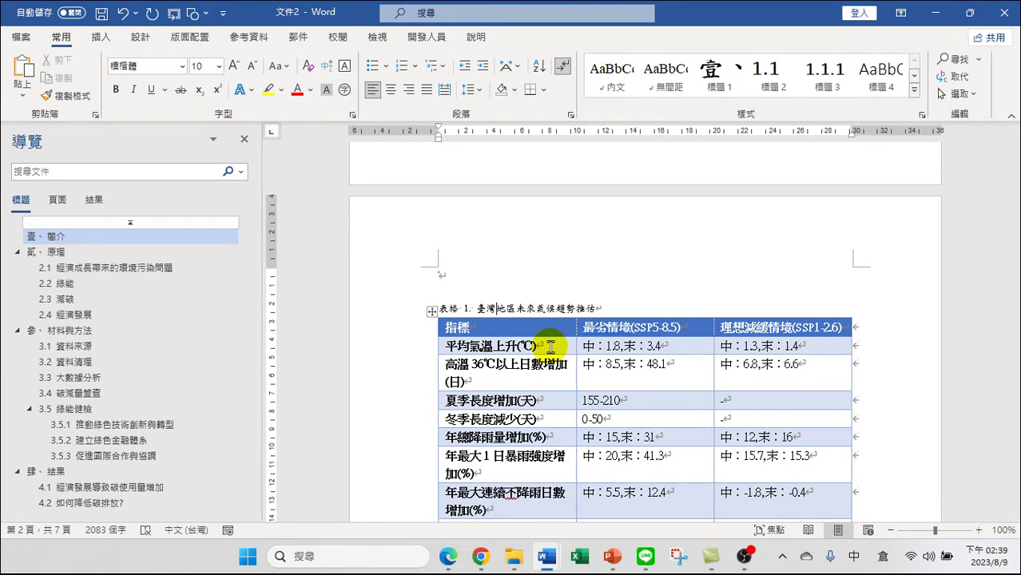
{"action": "scroll", "coordinate": [550, 347], "scroll_direction": "down", "scroll_amount": 5}
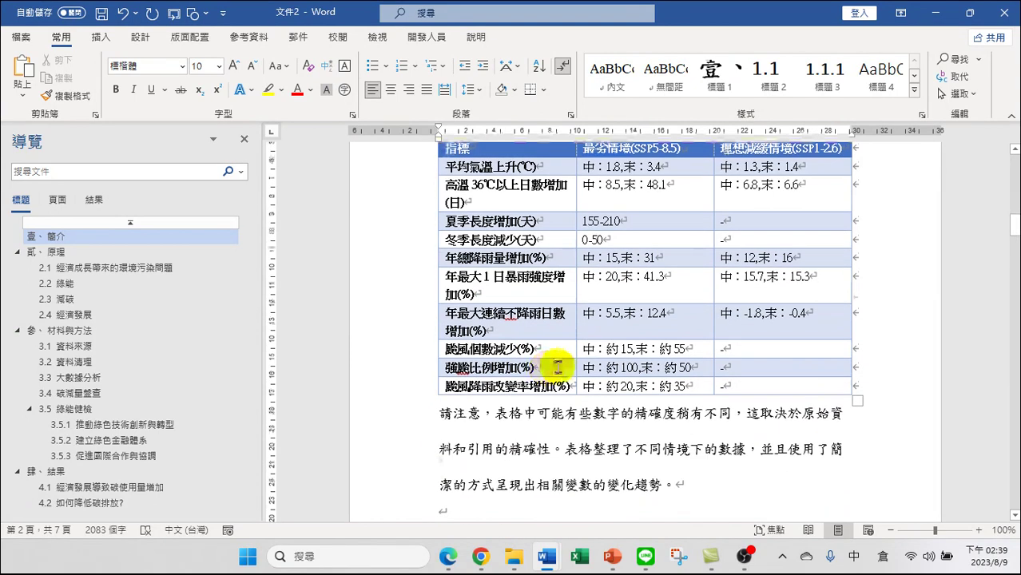
{"action": "scroll", "coordinate": [551, 287], "scroll_direction": "up", "scroll_amount": 1}
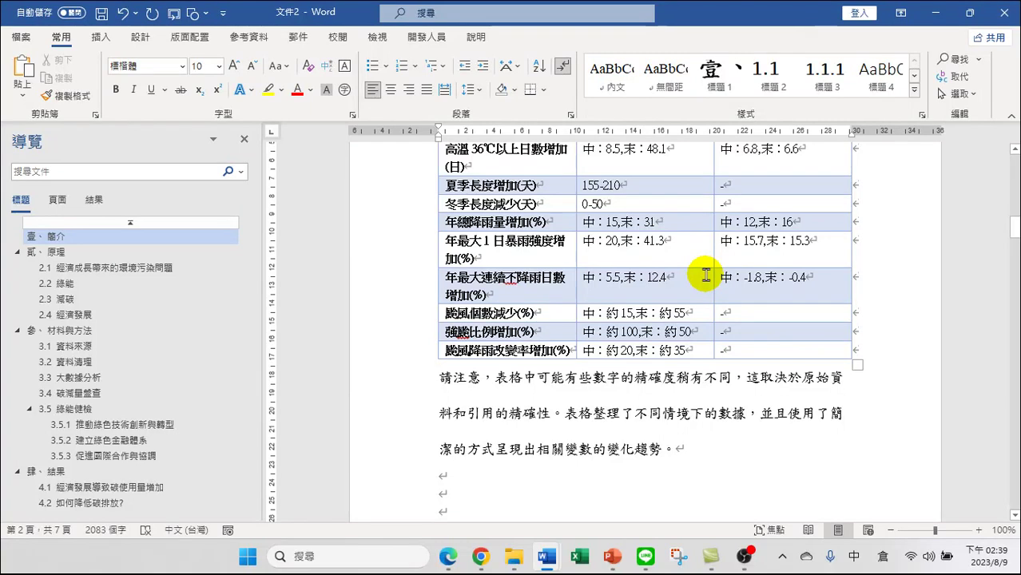
{"action": "left_click_drag", "start_coordinate": [442, 377], "coordinate": [487, 374]}
{"action": "key", "text": "BackSpace"}
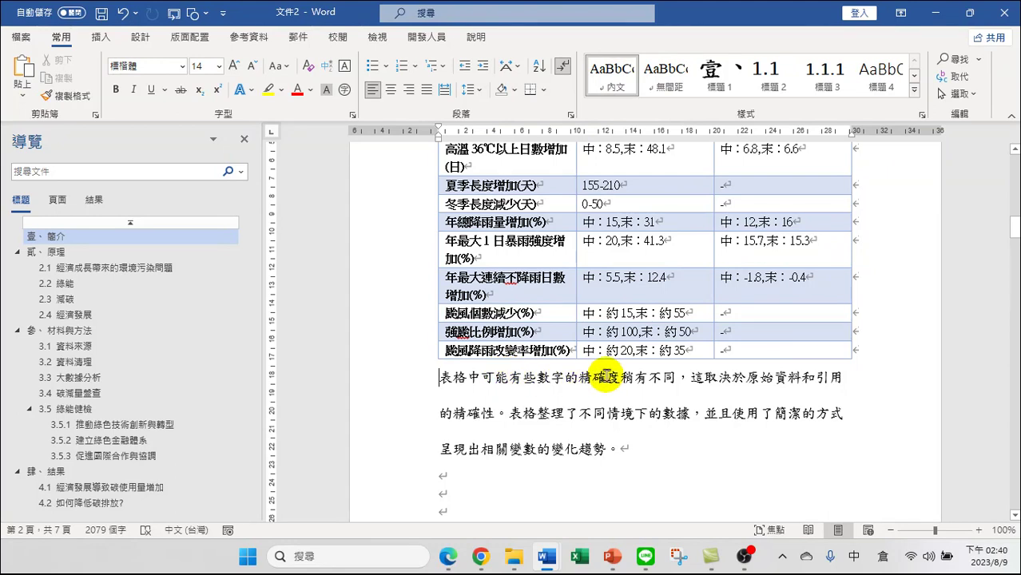
Reword the note's first sentence so that its ending reads 這取決於原始和引用資料的精確性
{"action": "left_click_drag", "start_coordinate": [703, 381], "coordinate": [537, 411]}
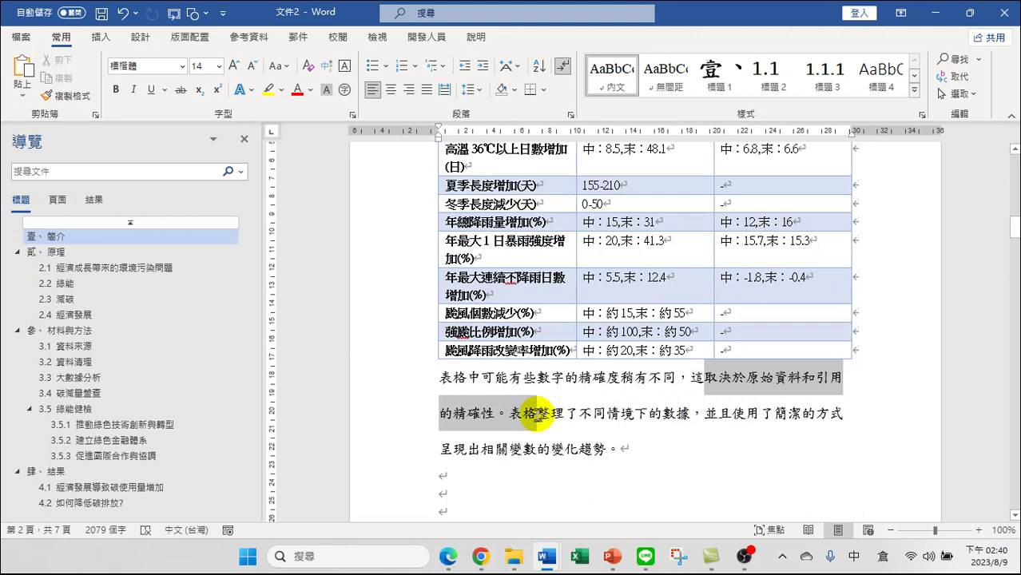
{"action": "left_click", "coordinate": [855, 380]}
{"action": "type", "text": "戈人月山金"}
{"action": "key", "text": "space"}
{"action": "key", "text": "1"}
{"action": "key", "text": "Return"}
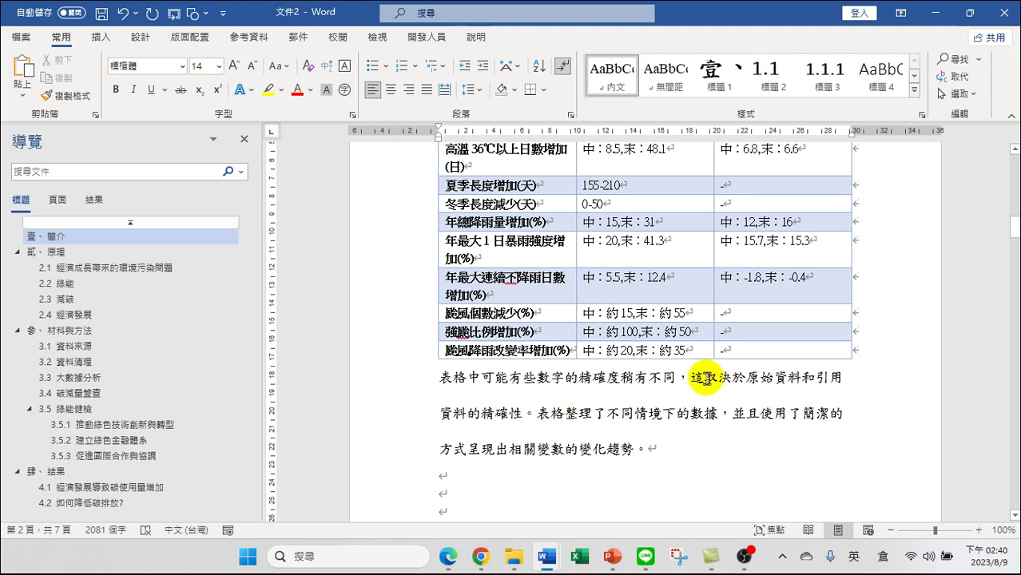
{"action": "left_click_drag", "start_coordinate": [773, 375], "coordinate": [842, 376]}
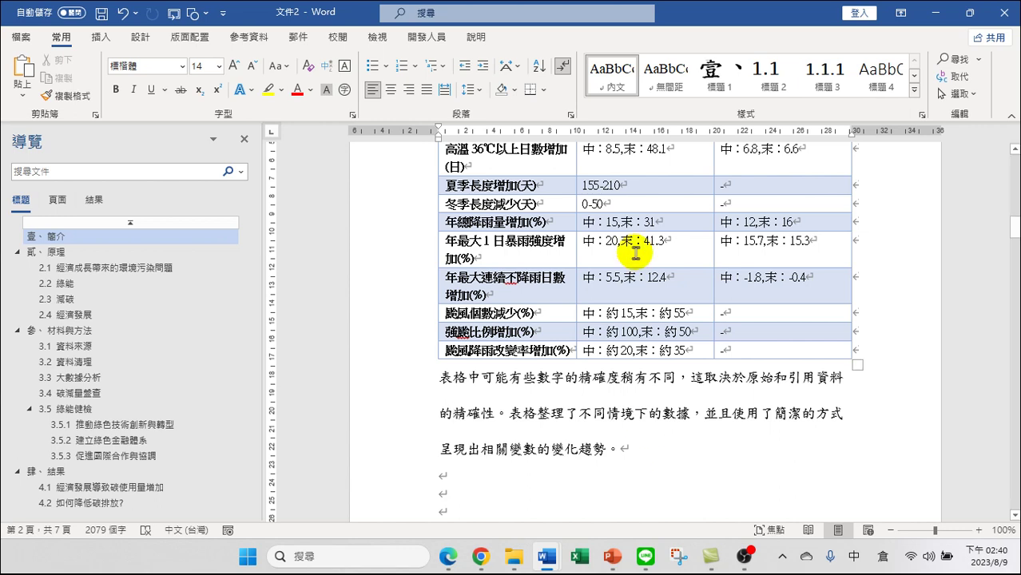
Review the climate table against its note, highlighting the 強颱比例增加(%) row's label and worst-case scenario value
{"action": "scroll", "coordinate": [637, 313], "scroll_direction": "up", "scroll_amount": 3}
{"action": "scroll", "coordinate": [641, 257], "scroll_direction": "down", "scroll_amount": 2}
{"action": "scroll", "coordinate": [635, 327], "scroll_direction": "down", "scroll_amount": 1}
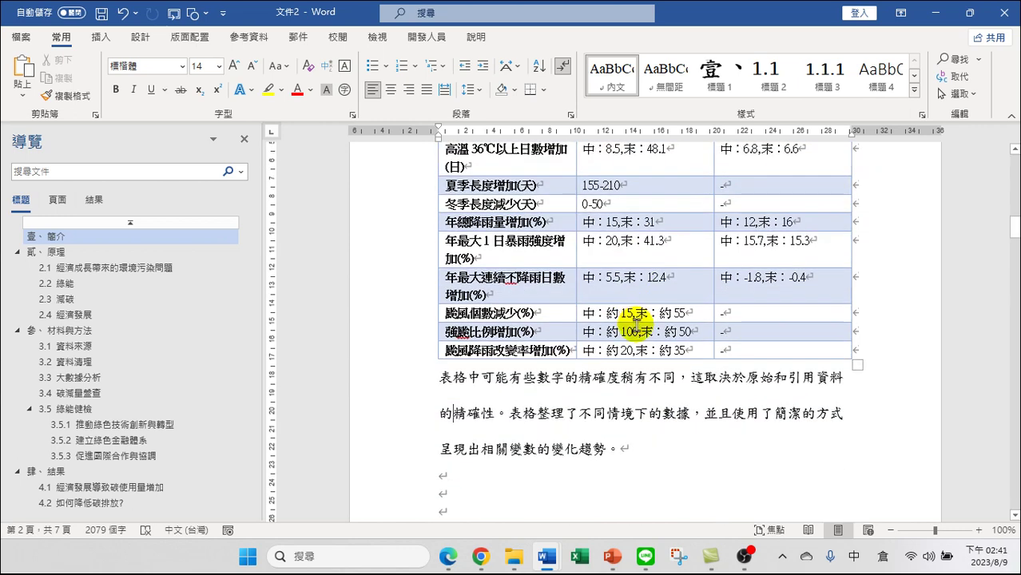
{"action": "scroll", "coordinate": [687, 287], "scroll_direction": "up", "scroll_amount": 2}
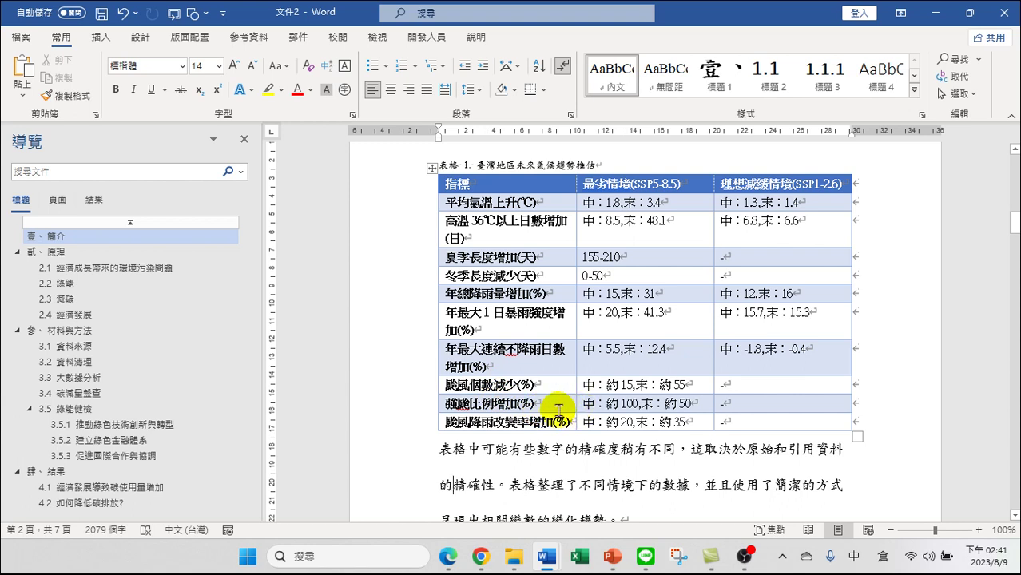
{"action": "left_click", "coordinate": [467, 404]}
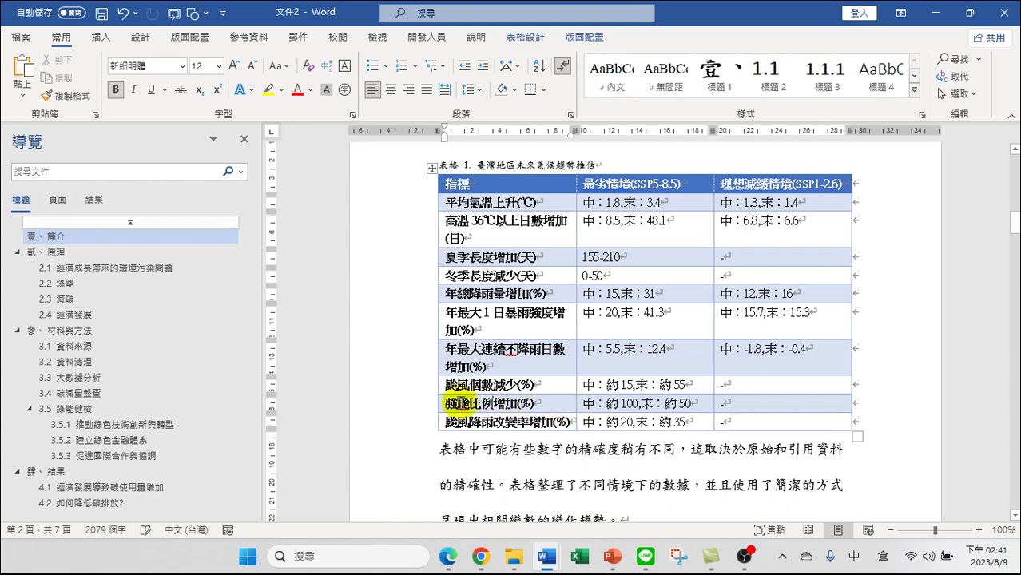
{"action": "left_click_drag", "start_coordinate": [467, 404], "coordinate": [634, 404]}
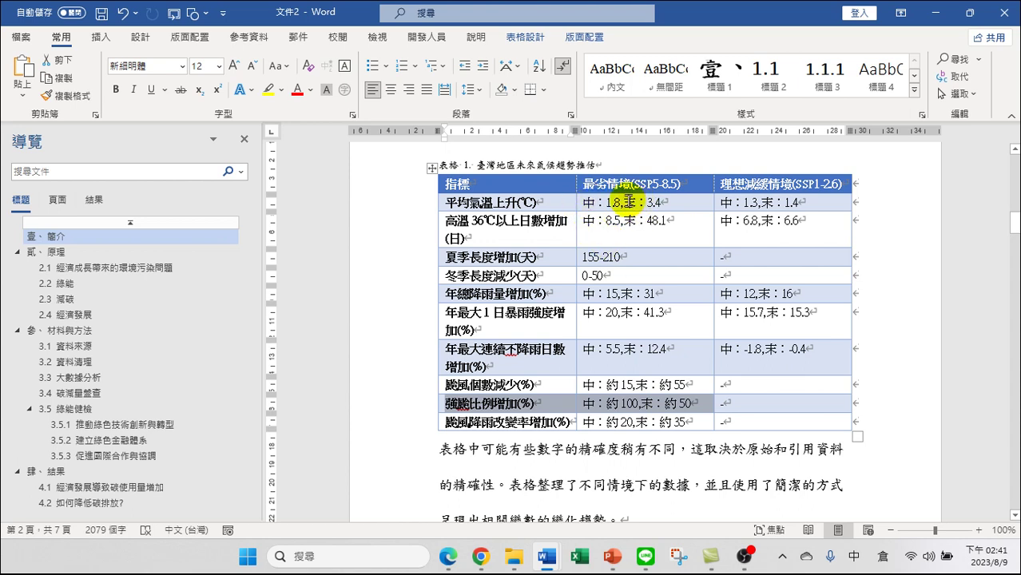
Insert (二十一世紀中與末) after 未來 in the 表格 1 caption above the climate table
{"action": "scroll", "coordinate": [628, 275], "scroll_direction": "up", "scroll_amount": 3}
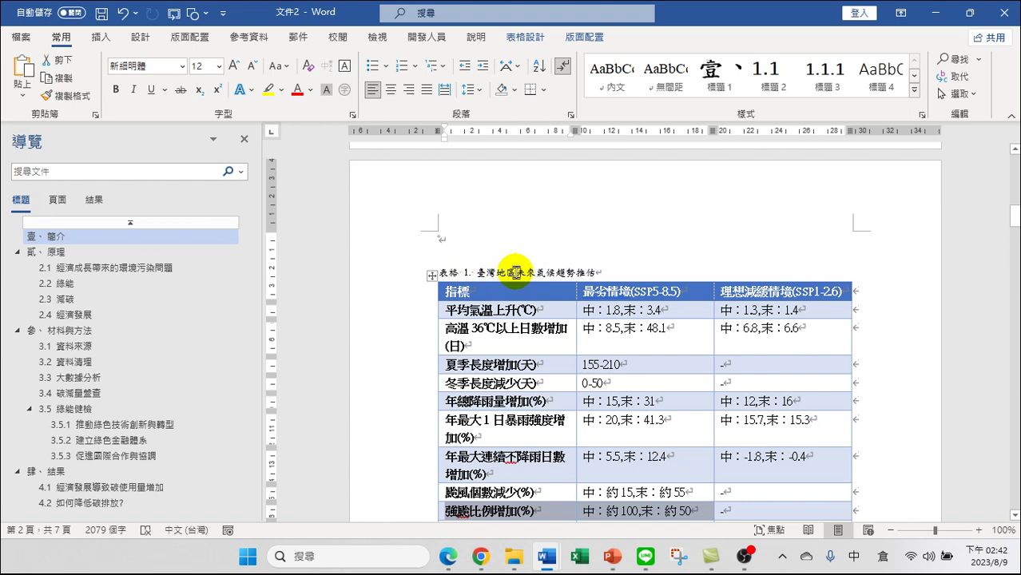
{"action": "left_click", "coordinate": [516, 273]}
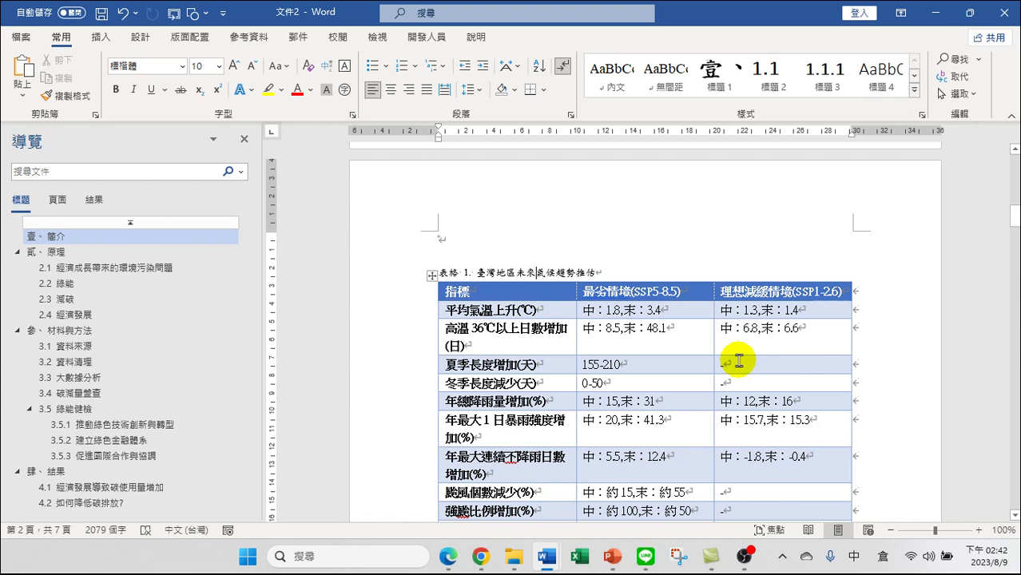
{"action": "type", "text": "()"}
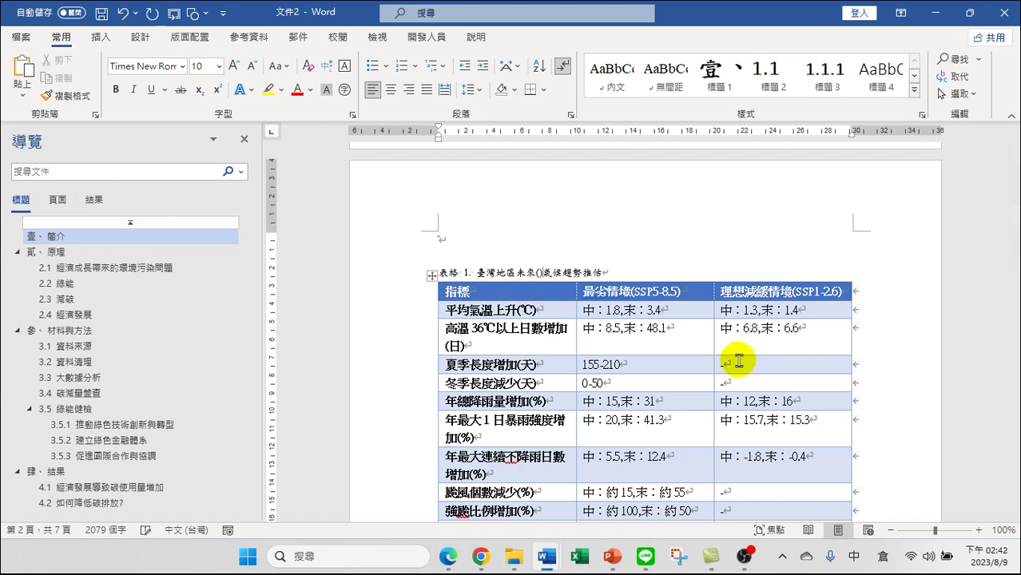
{"action": "type", "text": "二十一"}
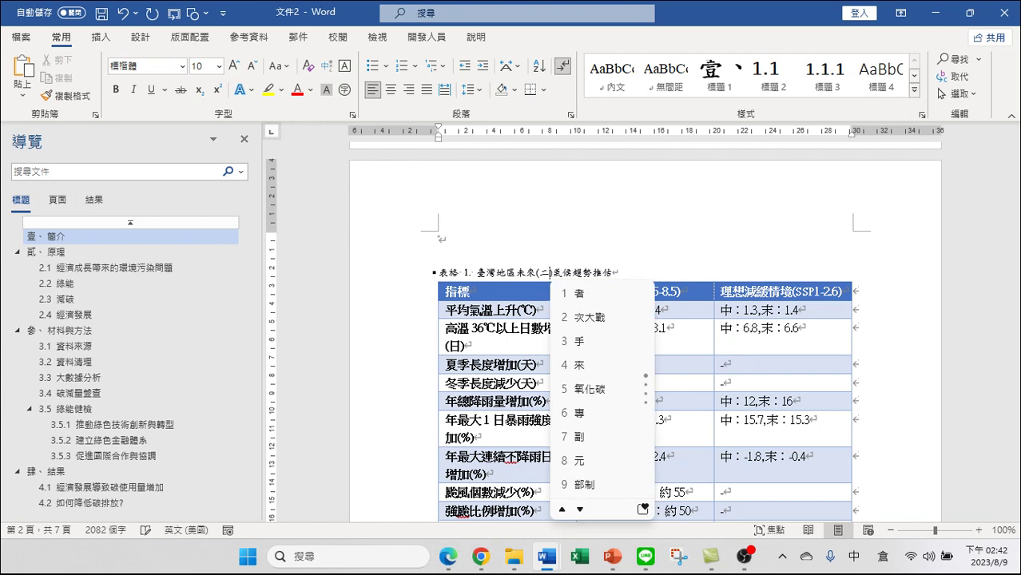
{"action": "type", "text": "世紀"}
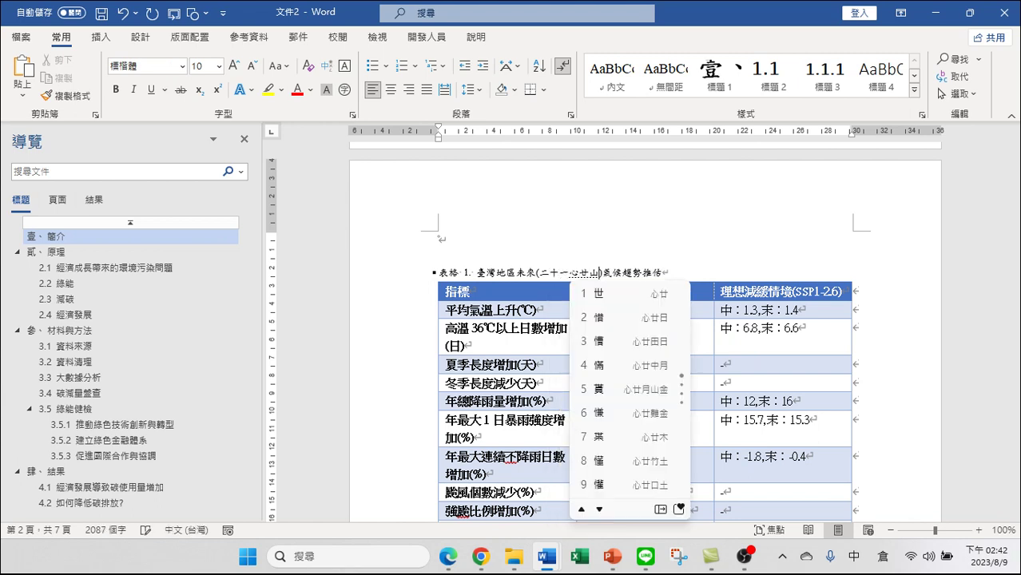
{"action": "key", "text": "BackSpace"}
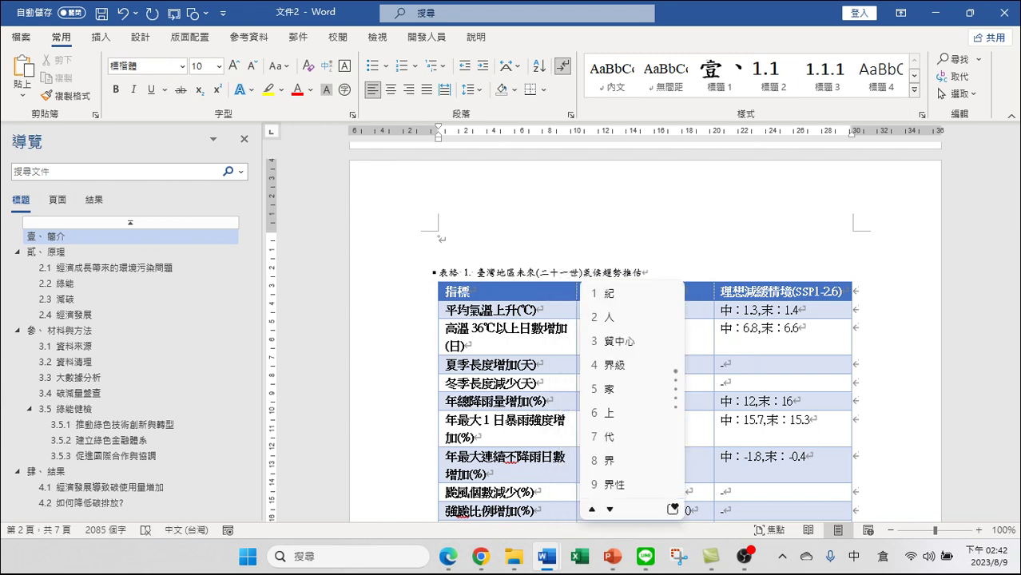
{"action": "key", "text": "1"}
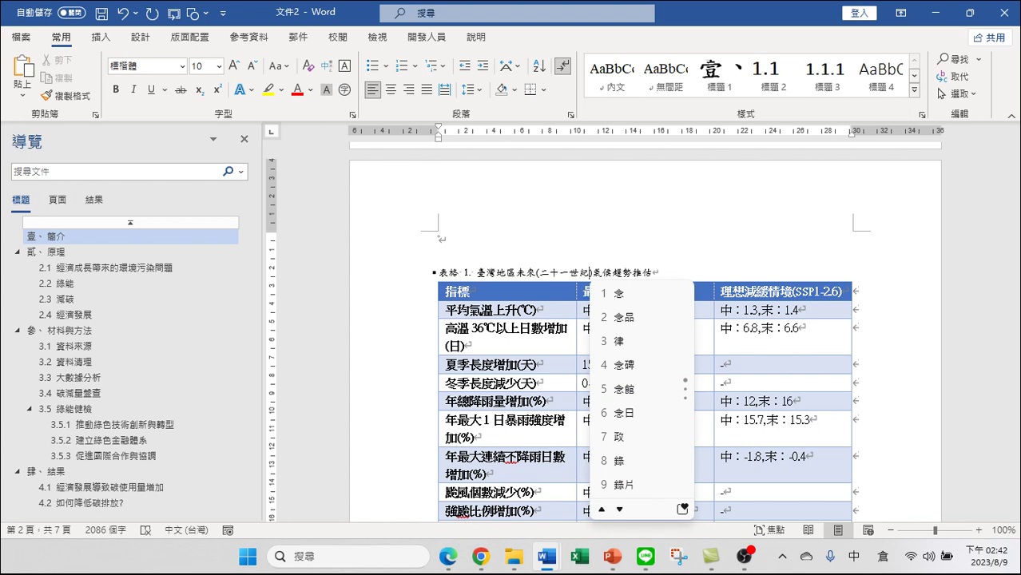
{"action": "type", "text": "l"}
{"action": "type", "text": "1"}
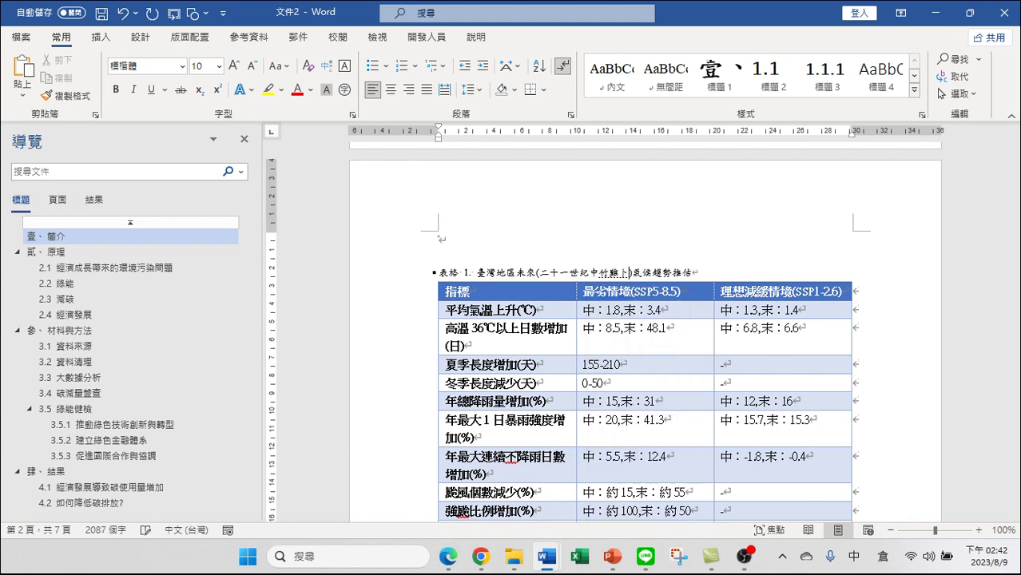
{"action": "type", "text": "與末"}
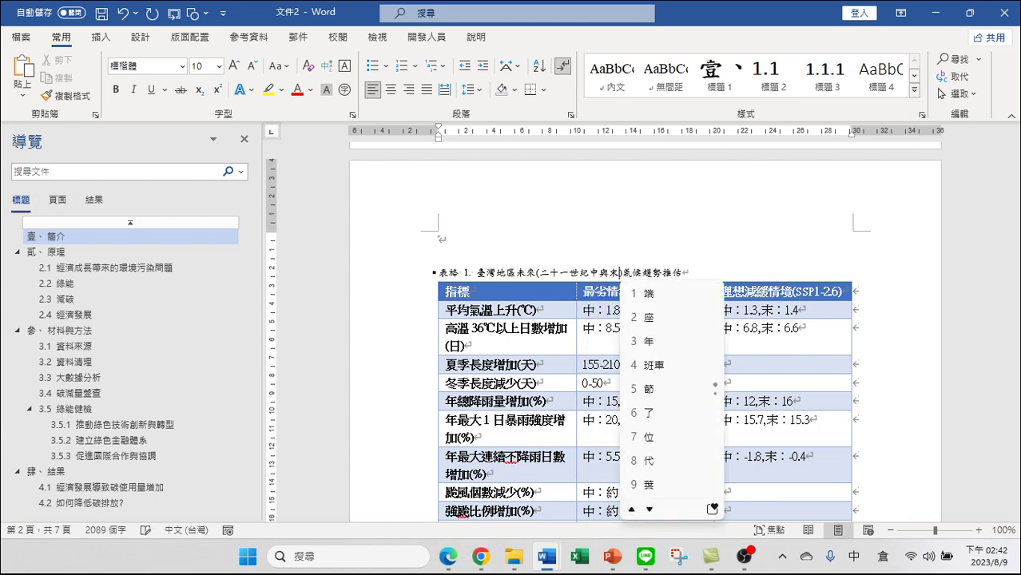
{"action": "key", "text": "shift"}
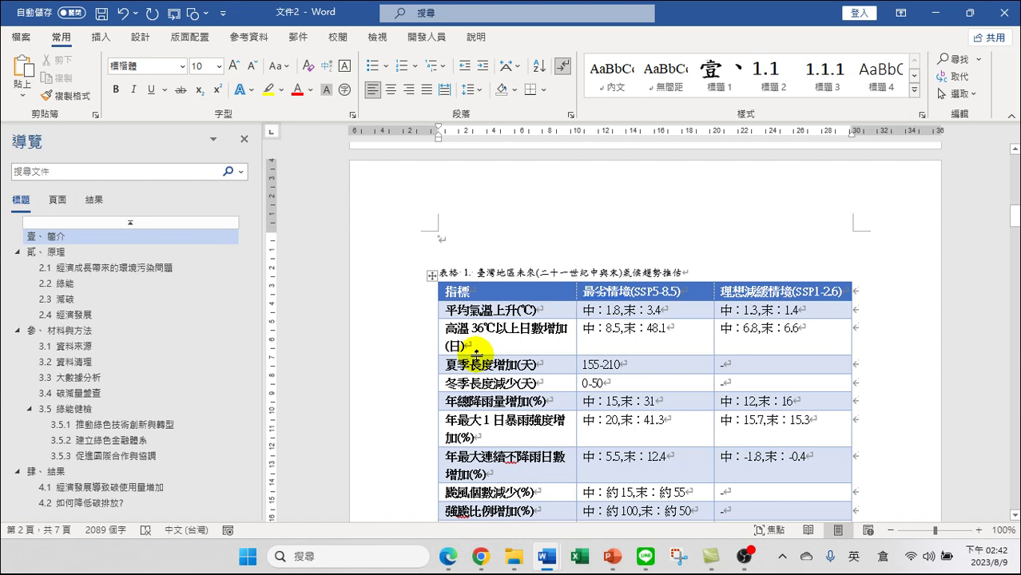
Add three blank lines among the empty paragraphs directly below the climate table's note
{"action": "scroll", "coordinate": [619, 367], "scroll_direction": "down", "scroll_amount": 3}
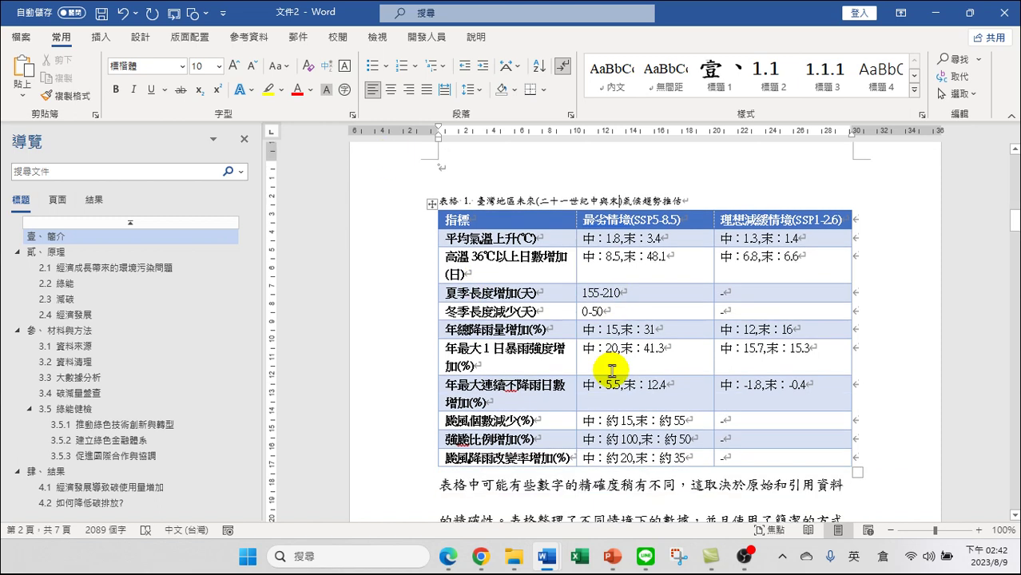
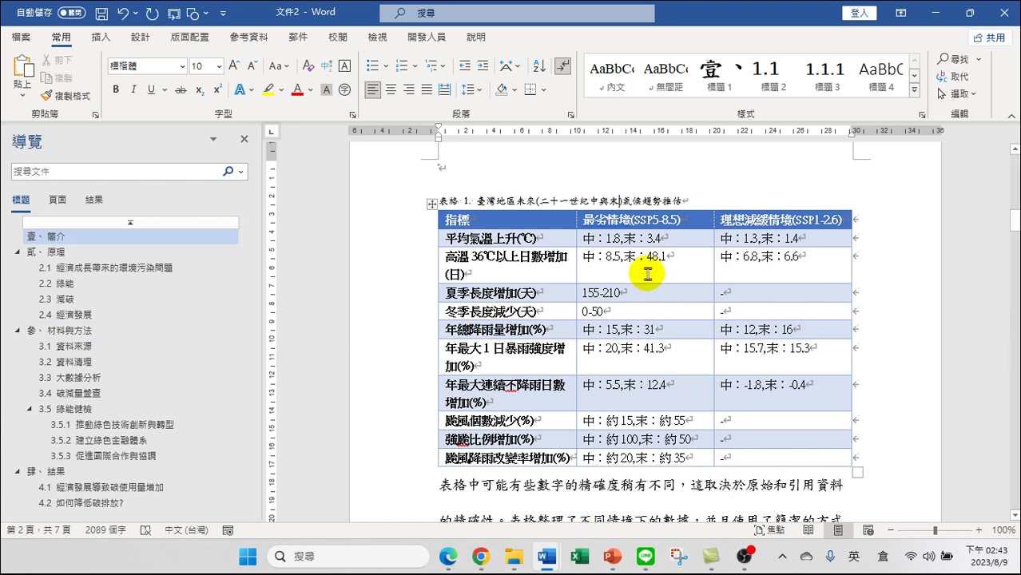
{"action": "scroll", "coordinate": [559, 409], "scroll_direction": "down", "scroll_amount": 5}
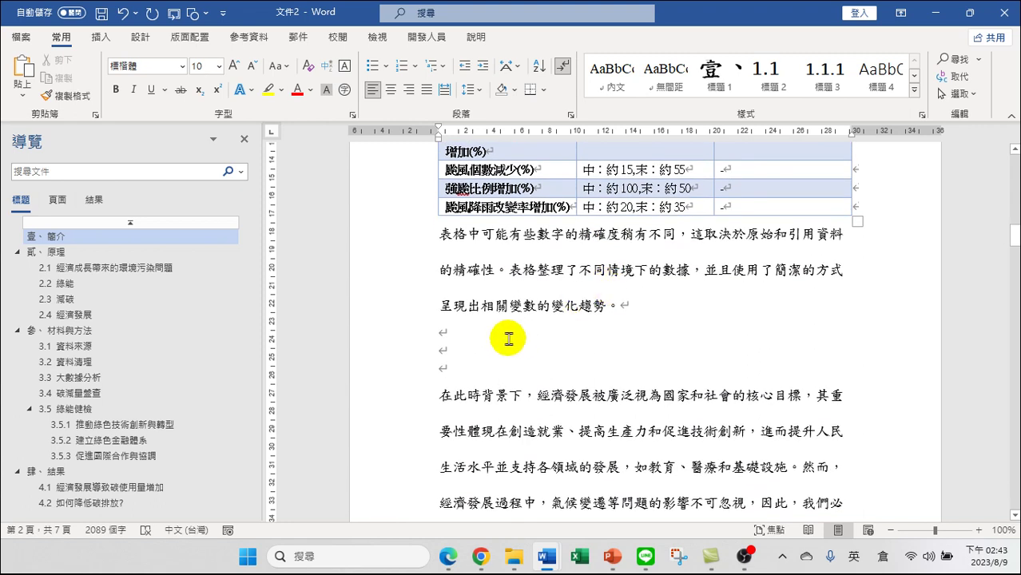
{"action": "scroll", "coordinate": [506, 334], "scroll_direction": "down", "scroll_amount": 2}
{"action": "scroll", "coordinate": [508, 328], "scroll_direction": "up", "scroll_amount": 10}
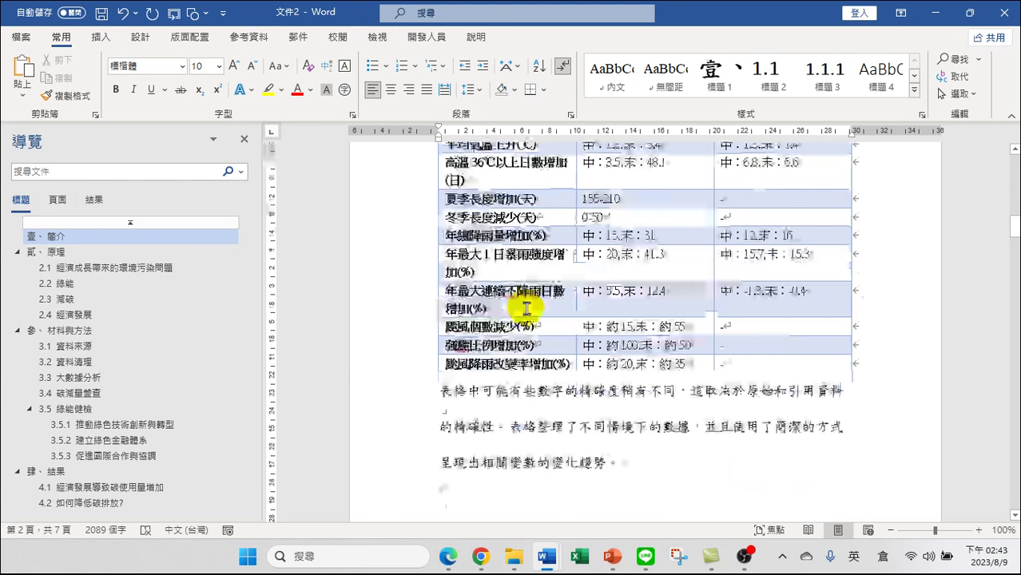
{"action": "scroll", "coordinate": [560, 376], "scroll_direction": "down", "scroll_amount": 6}
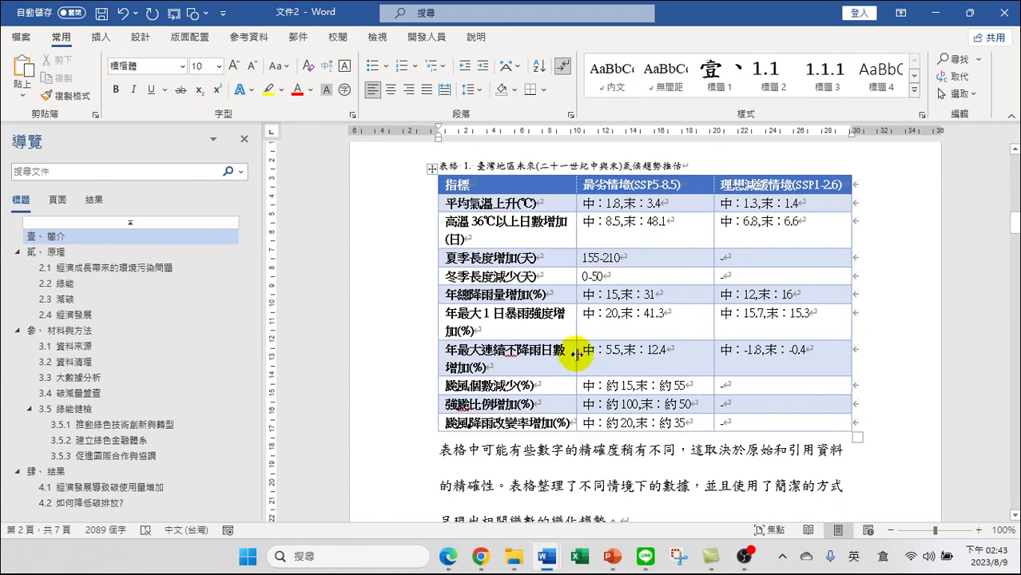
{"action": "left_click", "coordinate": [495, 412]}
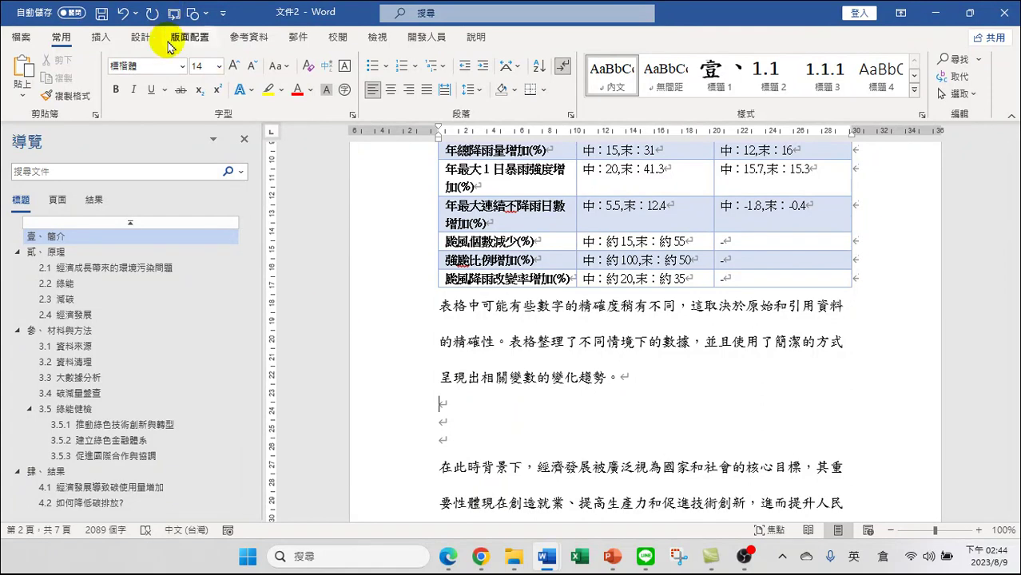
{"action": "left_click", "coordinate": [470, 417]}
{"action": "key", "text": "Return"}
{"action": "key", "text": "Return"}
{"action": "key", "text": "Return"}
{"action": "key", "text": "Up"}
{"action": "key", "text": "Up"}
{"action": "key", "text": "Up"}
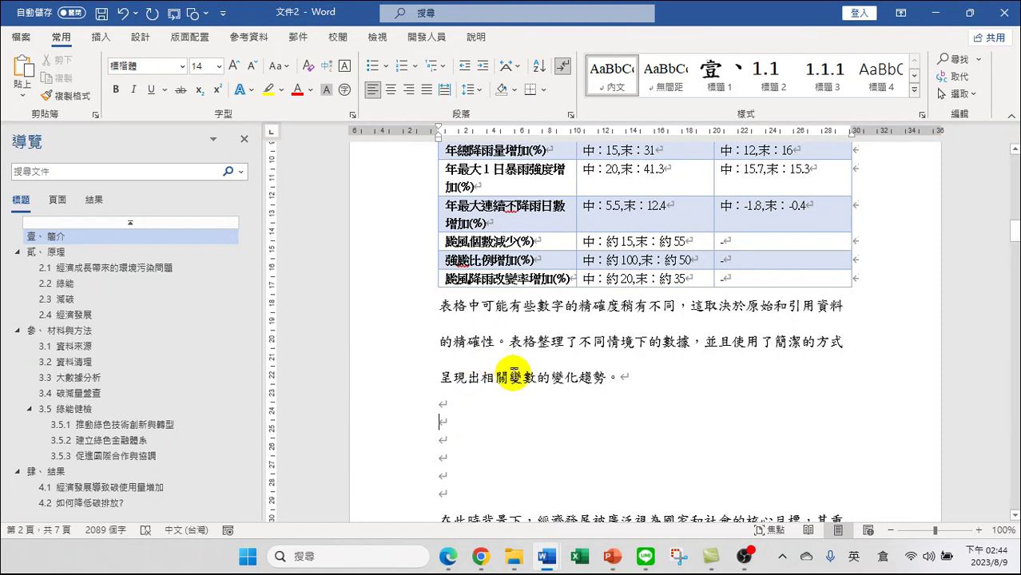
Insert a table with three columns and four rows on the blank lines below the climate table's note
{"action": "scroll", "coordinate": [529, 370], "scroll_direction": "up", "scroll_amount": 5}
{"action": "scroll", "coordinate": [529, 370], "scroll_direction": "down", "scroll_amount": 4}
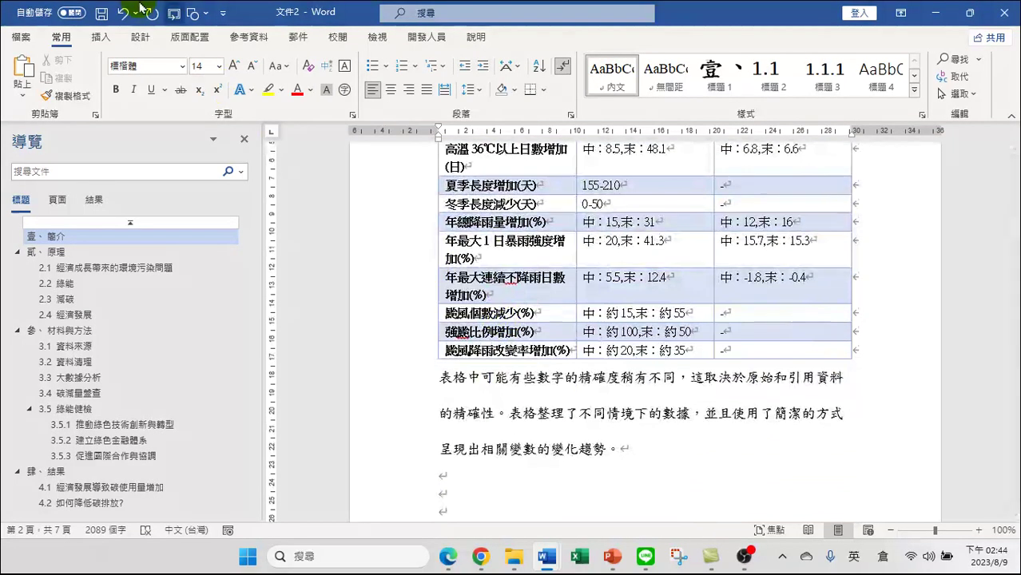
{"action": "scroll", "coordinate": [532, 319], "scroll_direction": "down", "scroll_amount": 2}
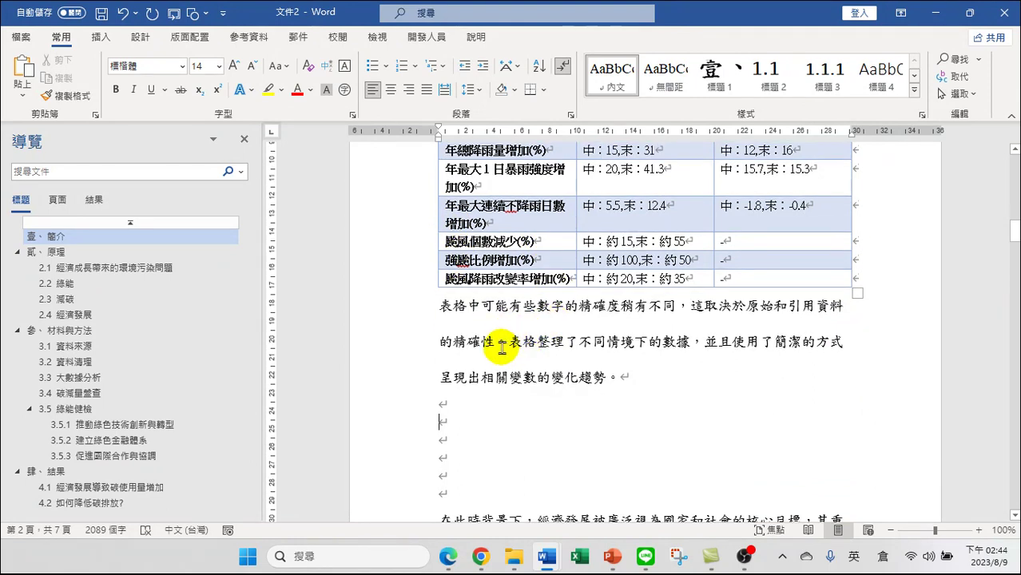
{"action": "left_click", "coordinate": [99, 37]}
{"action": "left_click", "coordinate": [91, 81]}
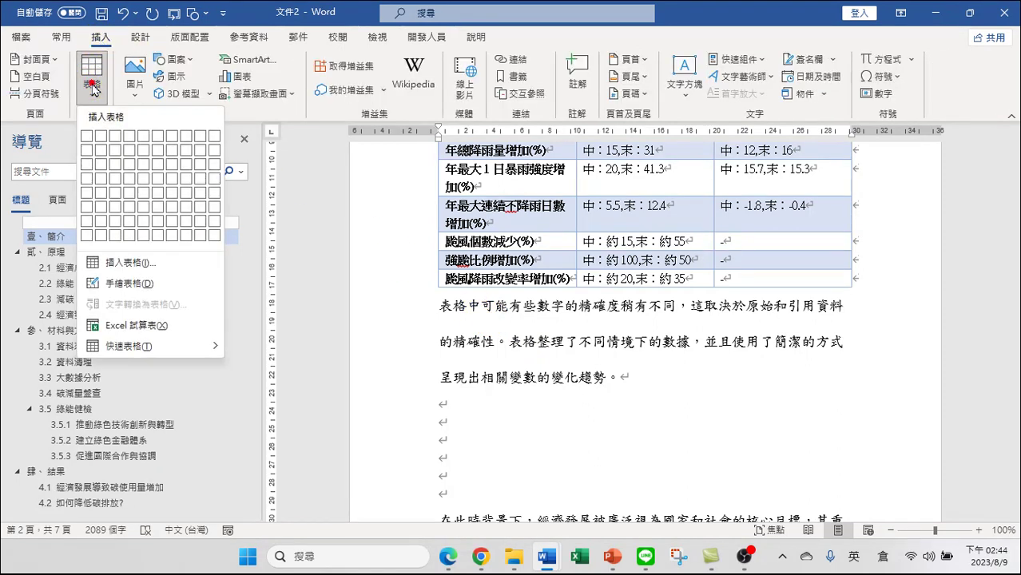
{"action": "left_click", "coordinate": [114, 183]}
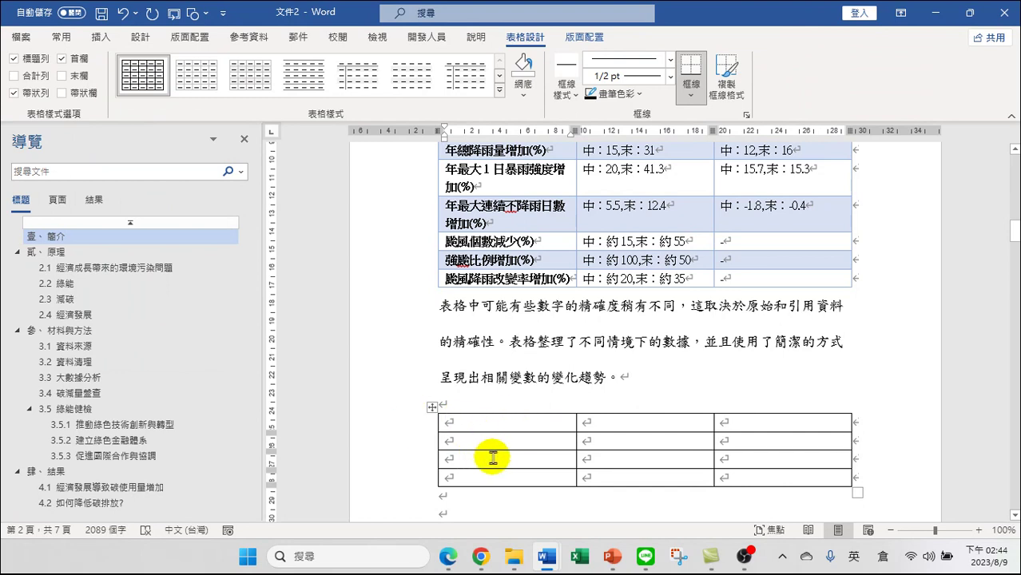
Narrow the new table's first column and shift the divider between the second and third columns to widen the third
{"action": "left_click", "coordinate": [590, 421]}
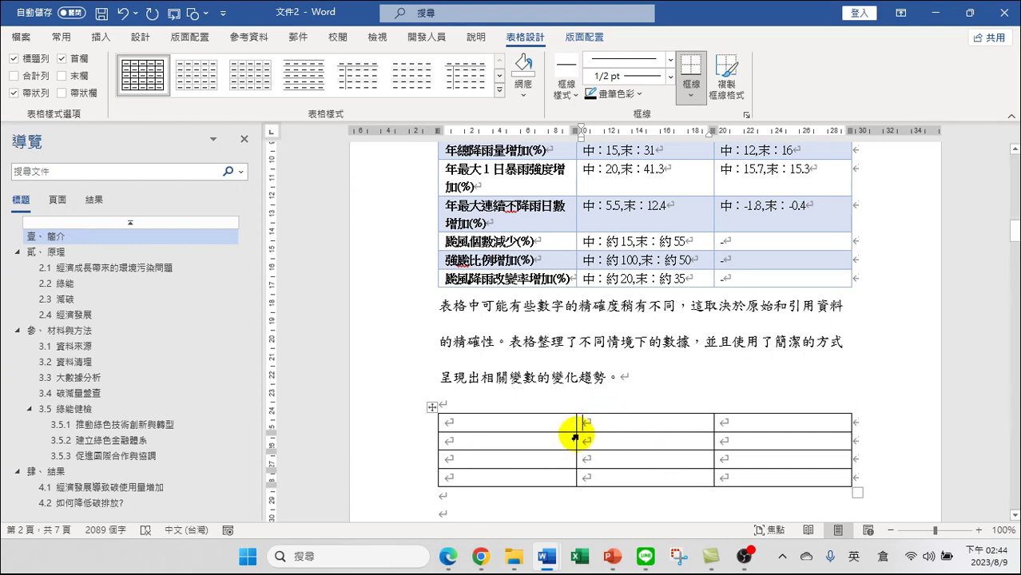
{"action": "mouse_move", "coordinate": [577, 440]}
{"action": "left_mouse_down"}
{"action": "mouse_move", "coordinate": [491, 440]}
{"action": "mouse_move", "coordinate": [530, 441]}
{"action": "left_mouse_up"}
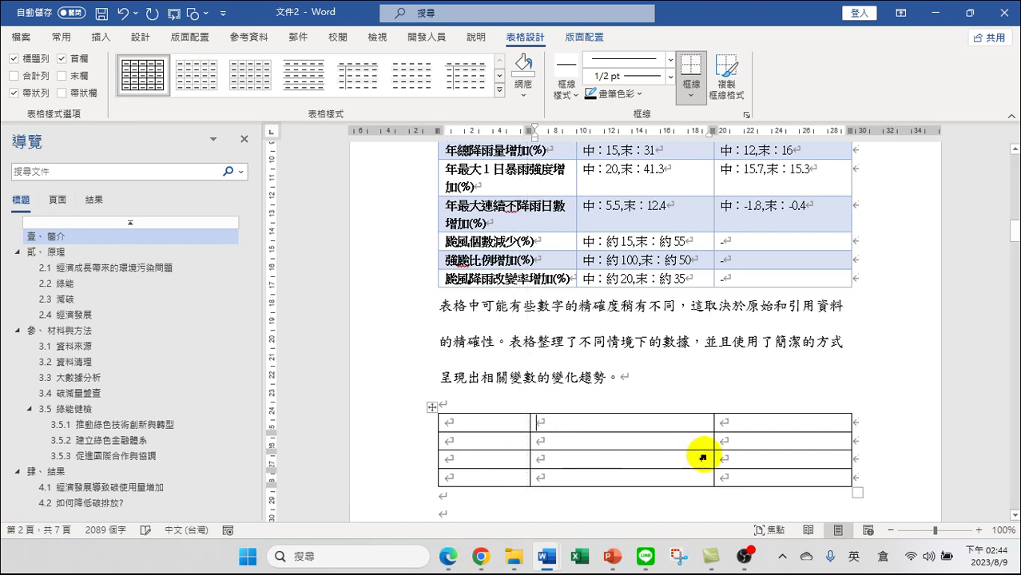
{"action": "left_click_drag", "start_coordinate": [715, 452], "coordinate": [684, 457]}
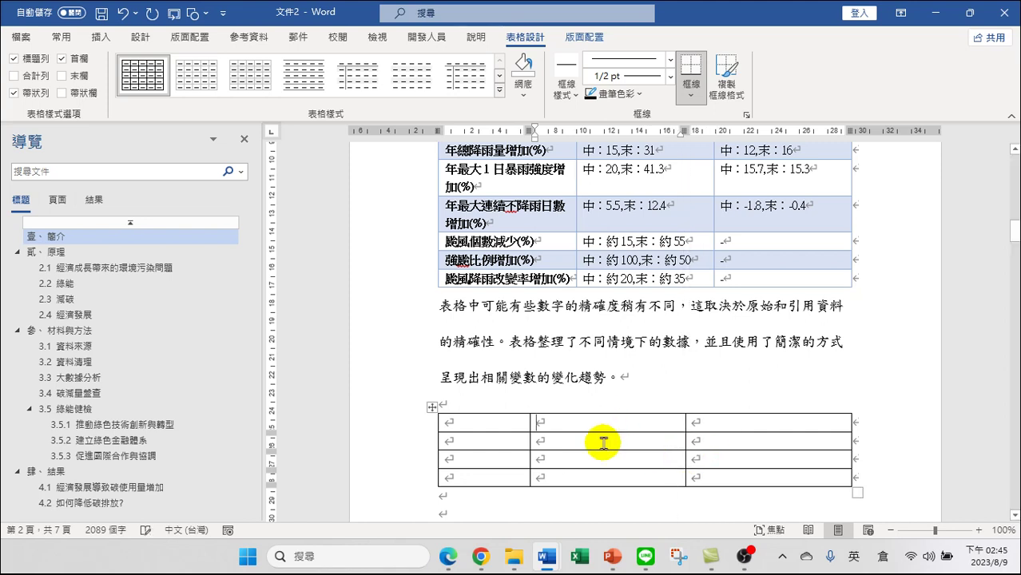
Enter 比較前 as the heading of the new table's second column
{"action": "left_click", "coordinate": [601, 420]}
{"action": "left_click", "coordinate": [591, 438]}
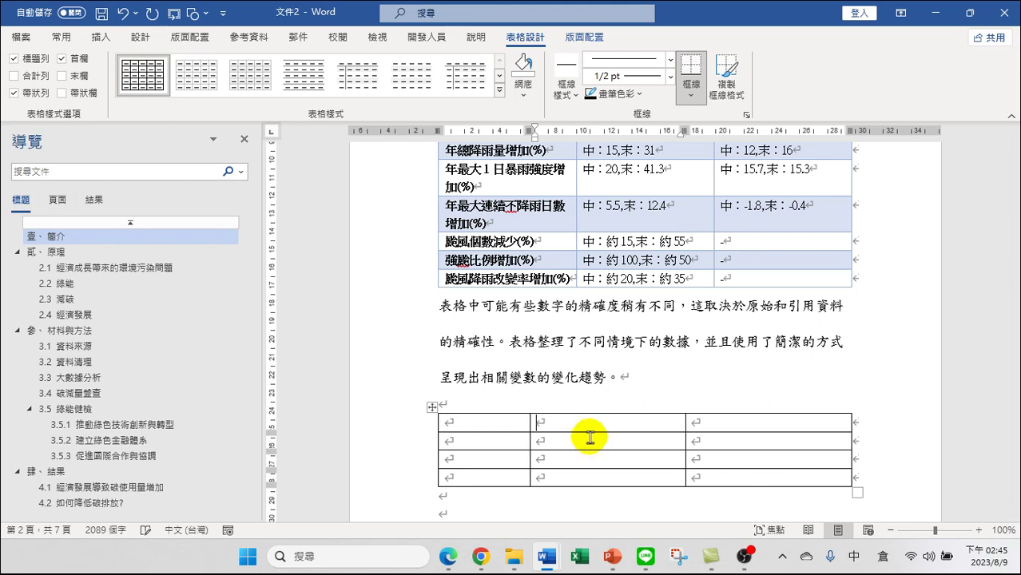
{"action": "type", "text": "比較"}
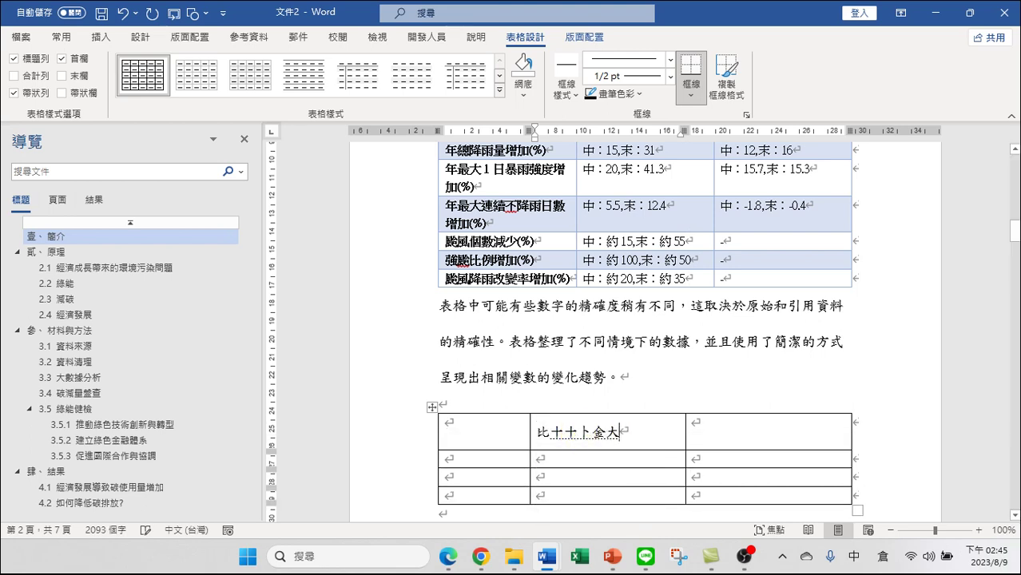
{"action": "key", "text": "Return"}
{"action": "type", "text": "前"}
{"action": "left_click", "coordinate": [576, 432]}
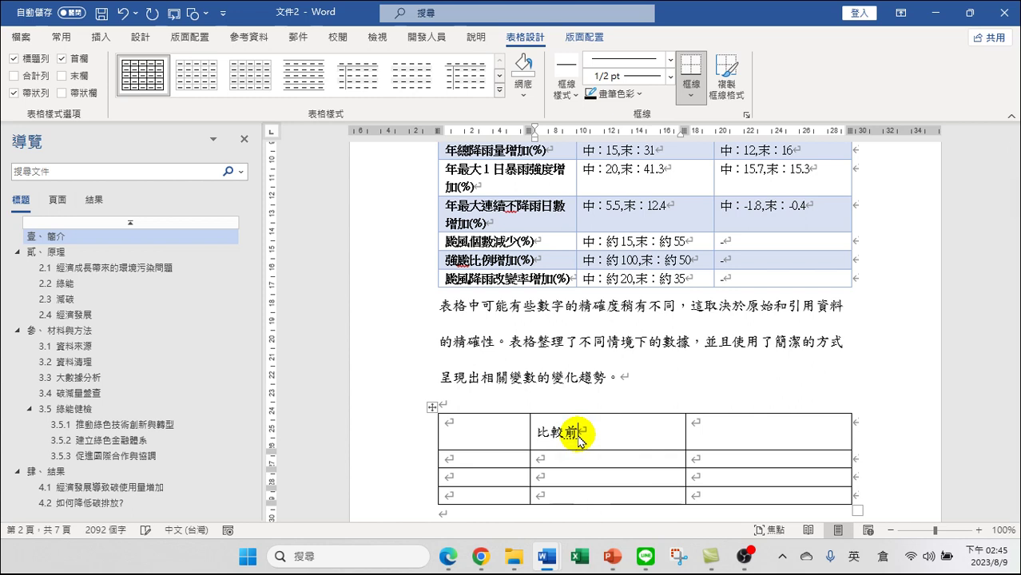
Replace the heading text of the new table's second column with 21 世紀中
{"action": "double_click", "coordinate": [537, 427]}
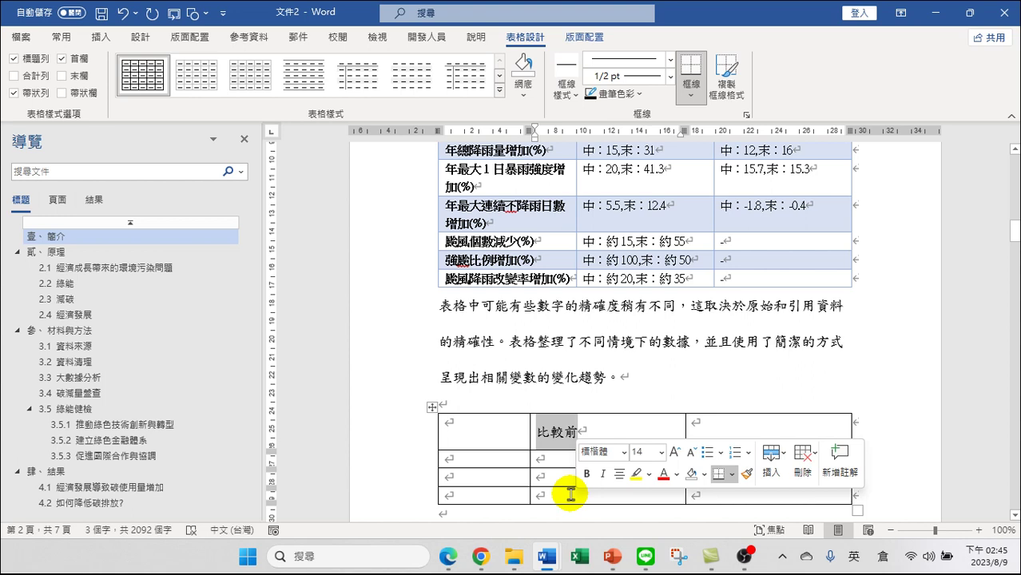
{"action": "type", "text": "21"}
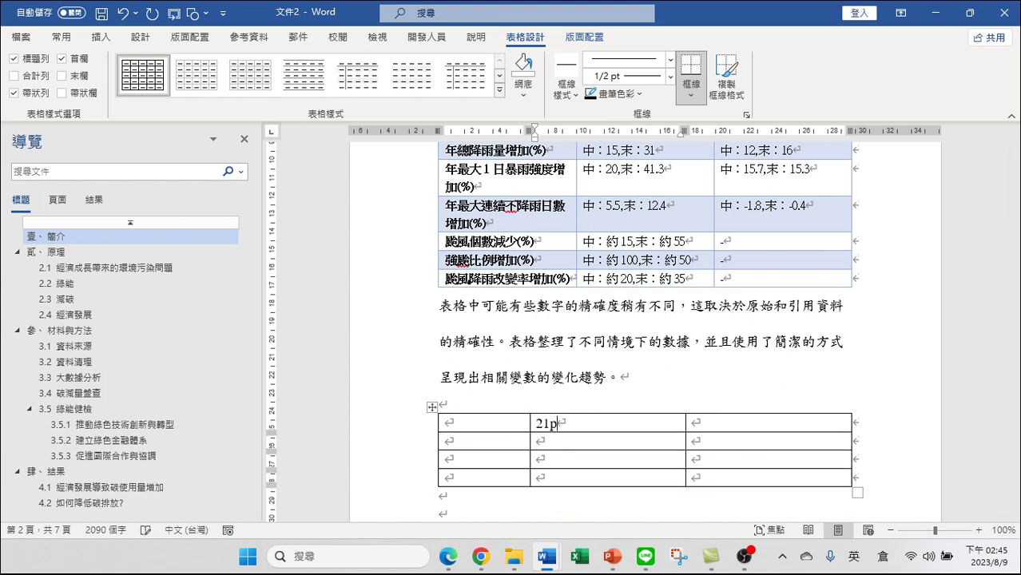
{"action": "key", "text": "shift"}
{"action": "type", "text": "業"}
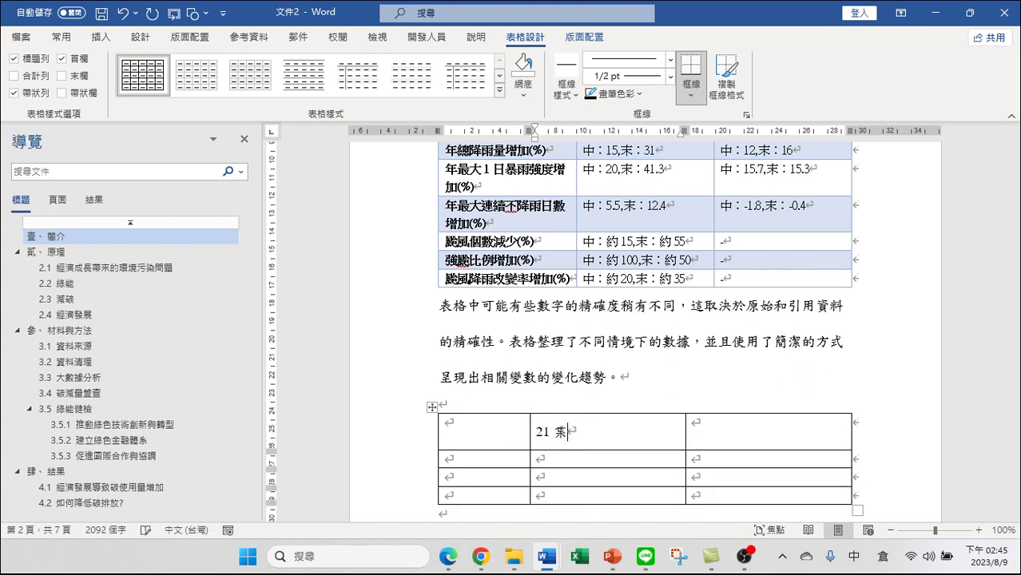
{"action": "key", "text": "BackSpace"}
{"action": "type", "text": "世中"}
{"action": "key", "text": "BackSpace"}
{"action": "type", "text": "女"}
{"action": "key", "text": "Down"}
{"action": "key", "text": "Return"}
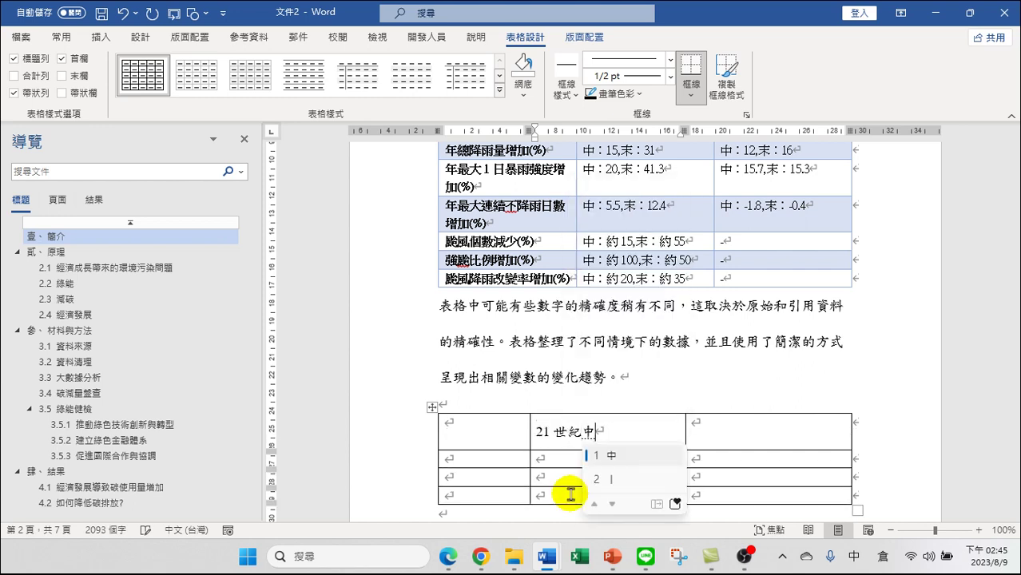
{"action": "key", "text": "shift"}
{"action": "key", "text": "shift"}
{"action": "type", "text": "中"}
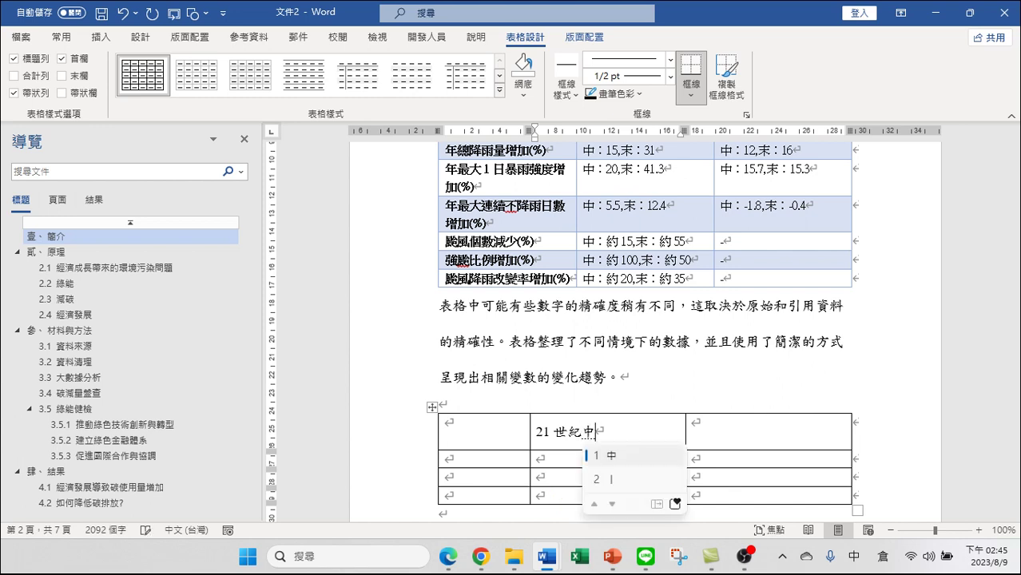
{"action": "key", "text": "Down"}
{"action": "key", "text": "Return"}
Copy the heading 21 世紀中 into the third column's header cell and change it there to 21 世紀末
{"action": "key", "text": "Left"}
{"action": "key", "text": "Left"}
{"action": "key", "text": "Left"}
{"action": "key", "text": "Left"}
{"action": "key", "text": "Left"}
{"action": "key", "text": "Left"}
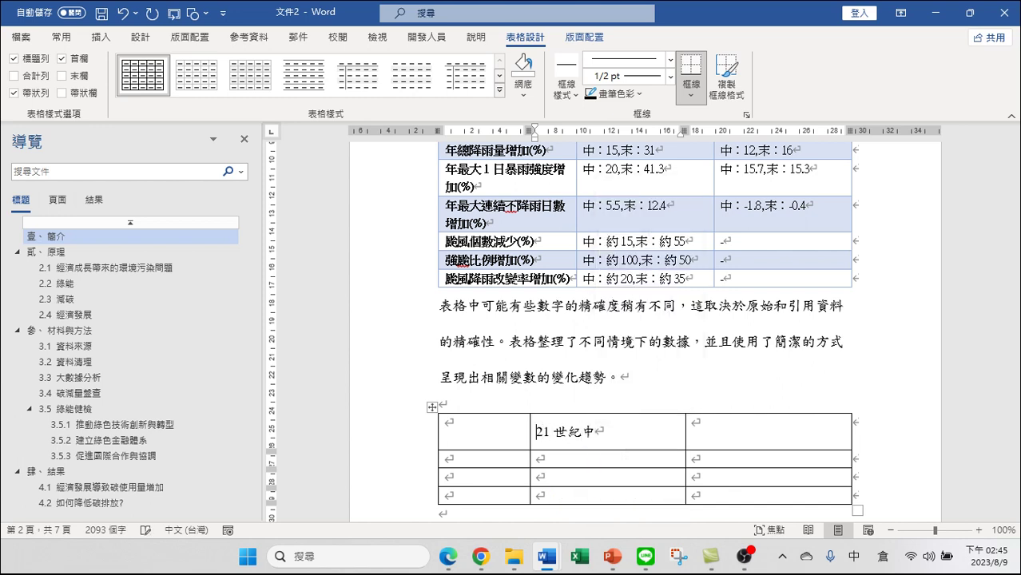
{"action": "key", "text": "shift+Right"}
{"action": "key", "text": "shift+Right"}
{"action": "key", "text": "shift+Right"}
{"action": "key", "text": "shift+Right"}
{"action": "key", "text": "shift+Right"}
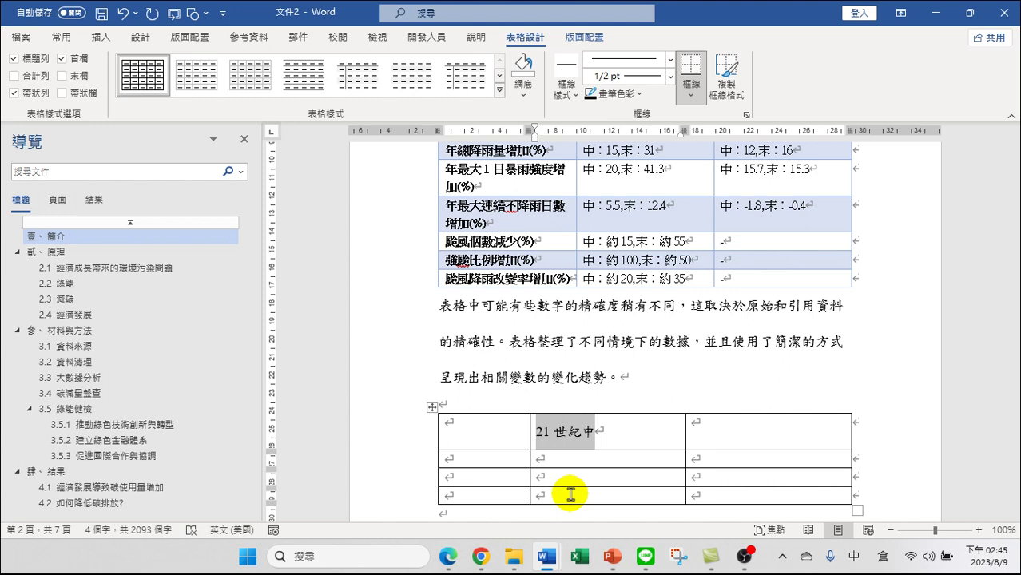
{"action": "key", "text": "ctrl+c"}
{"action": "key", "text": "Tab"}
{"action": "key", "text": "ctrl+v"}
{"action": "key", "text": "BackSpace"}
{"action": "type", "text": "末"}
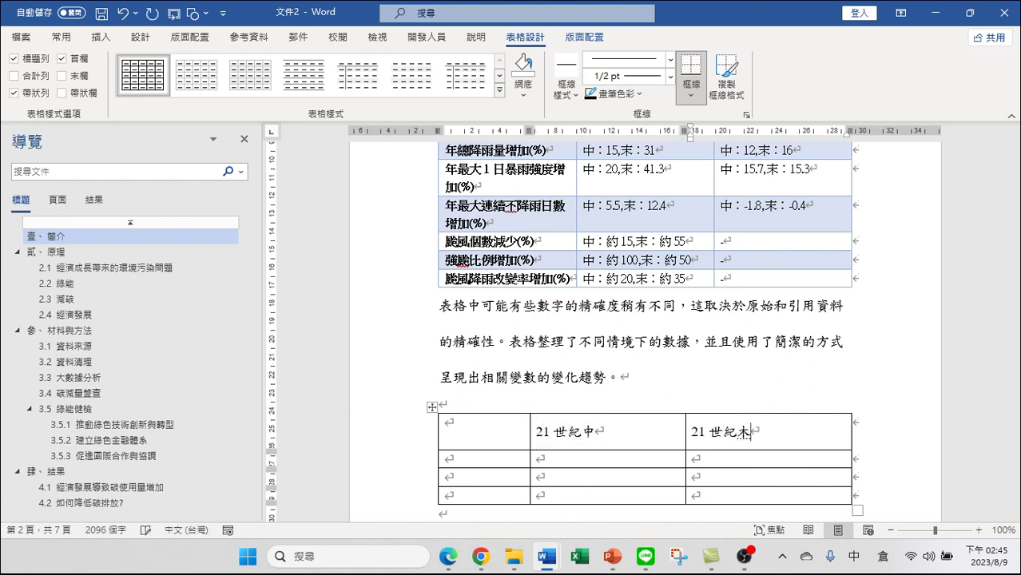
{"action": "key", "text": "shift"}
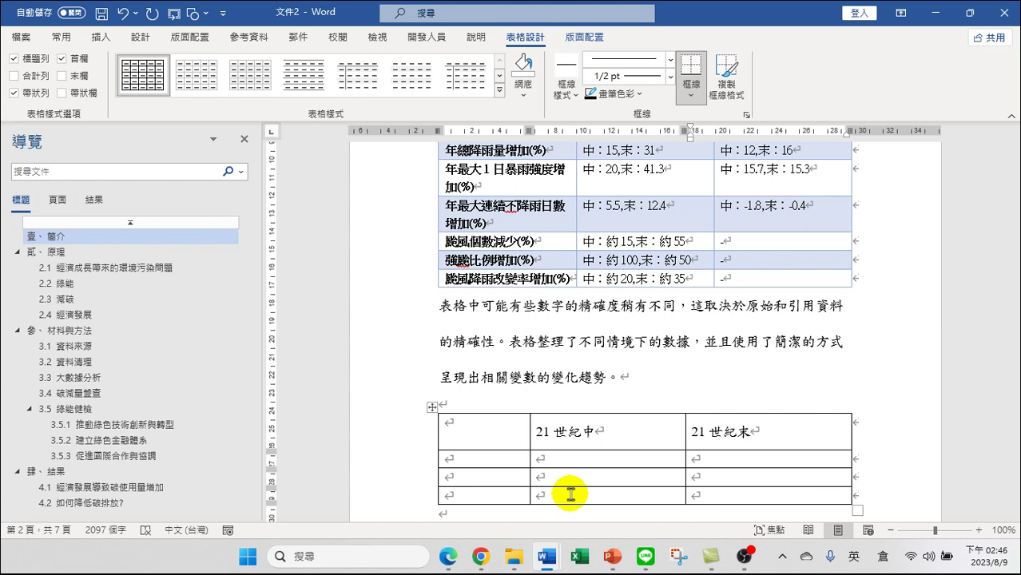
Switch to Chrome and bring up the Green Solutions for Climate conversation in ChatGPT
{"action": "left_click", "coordinate": [485, 461]}
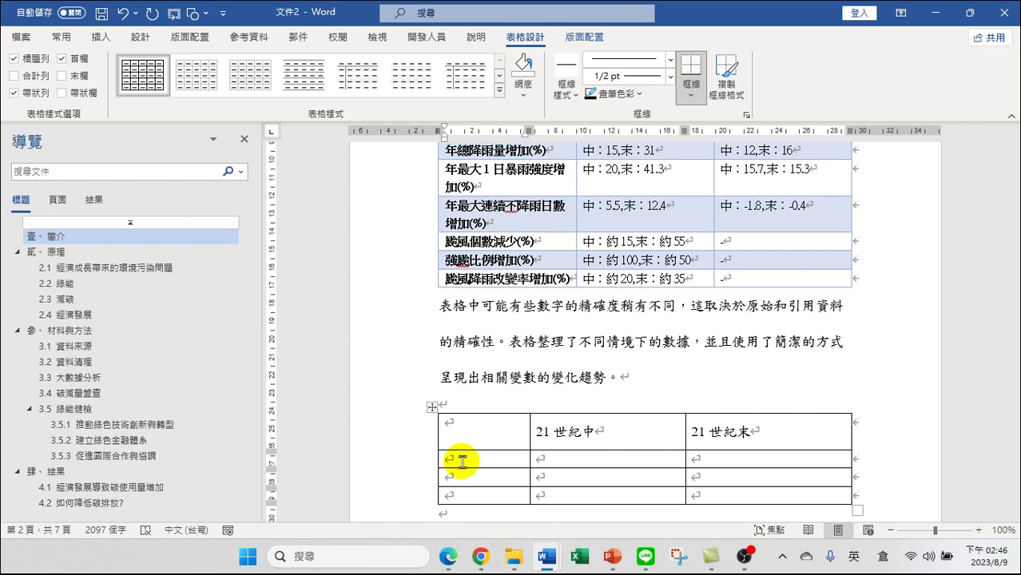
{"action": "mouse_move", "coordinate": [483, 555]}
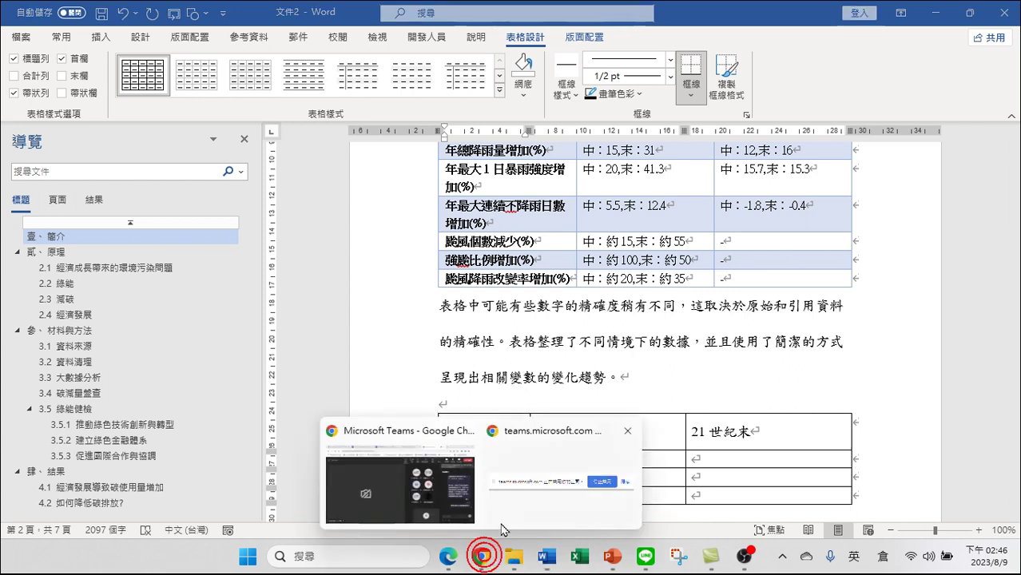
{"action": "left_click", "coordinate": [423, 505]}
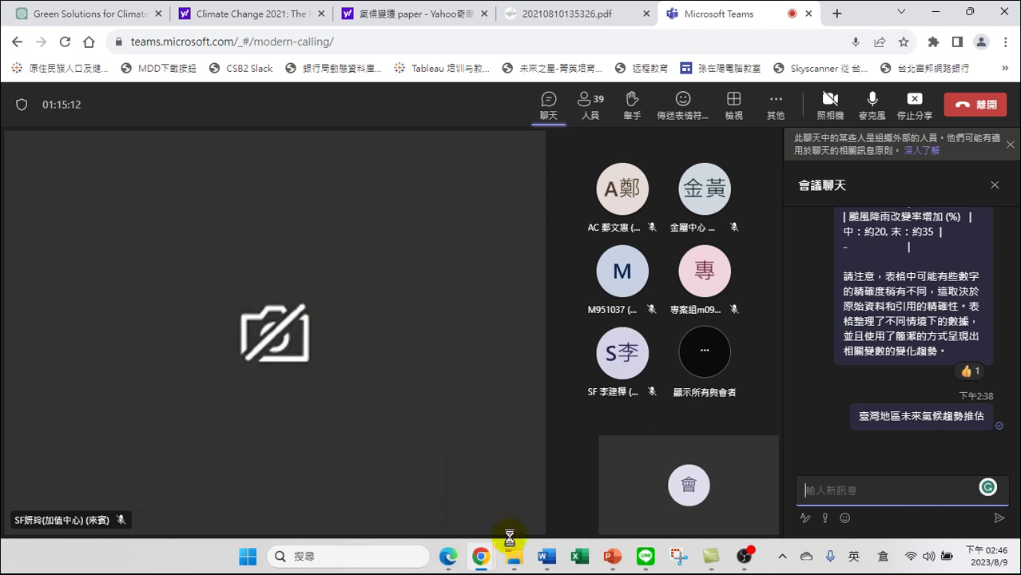
{"action": "mouse_move", "coordinate": [547, 556]}
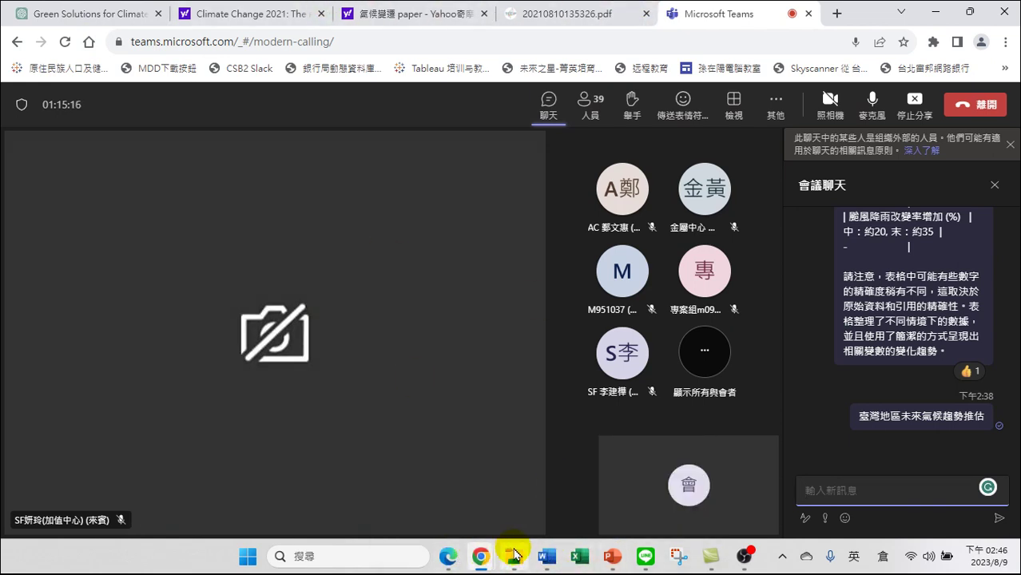
{"action": "left_click", "coordinate": [64, 14]}
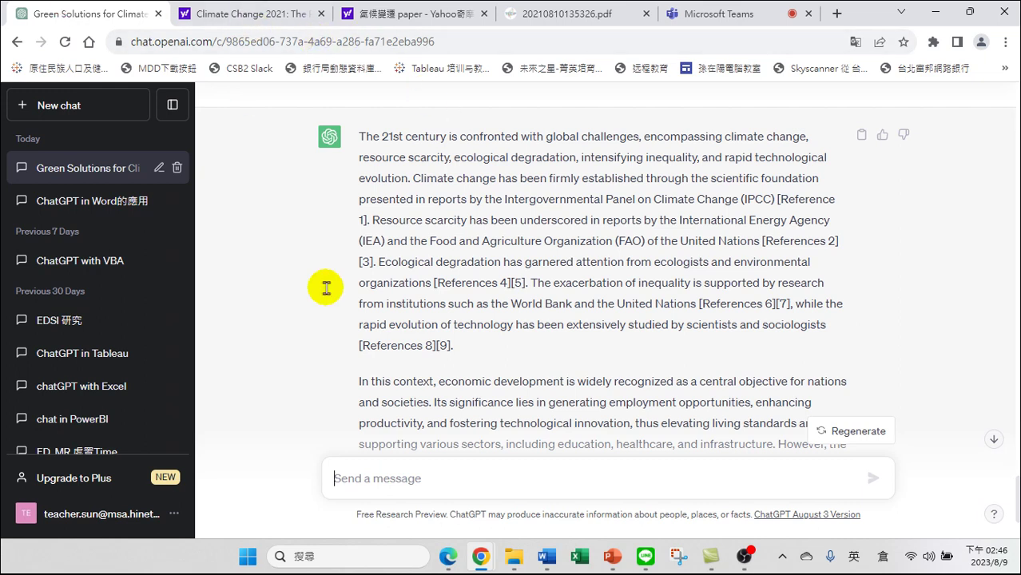
Switch to Edge, show the OpenAI sign-up page and open the Bing chat beside it
{"action": "left_click", "coordinate": [447, 557]}
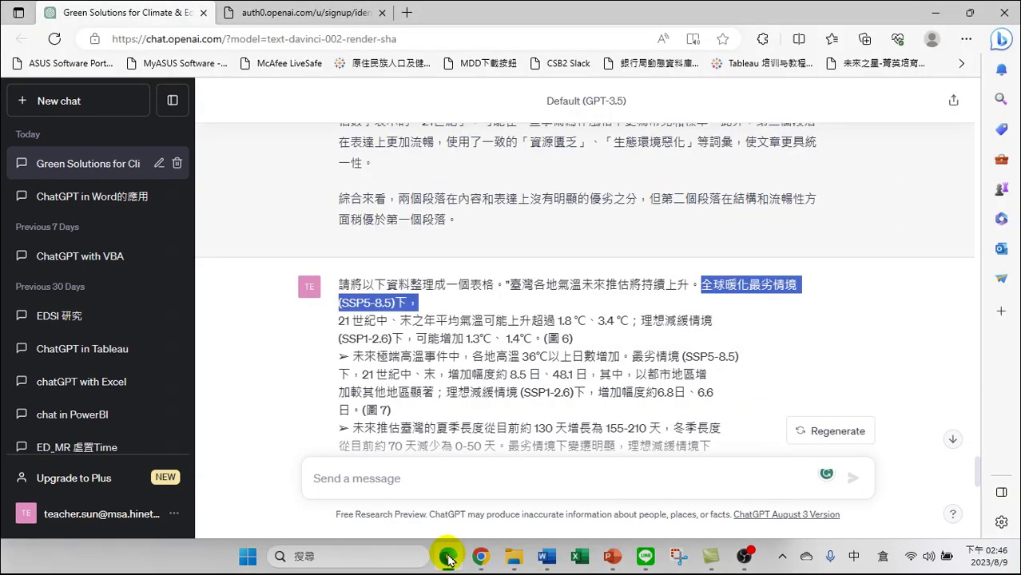
{"action": "left_click", "coordinate": [334, 12]}
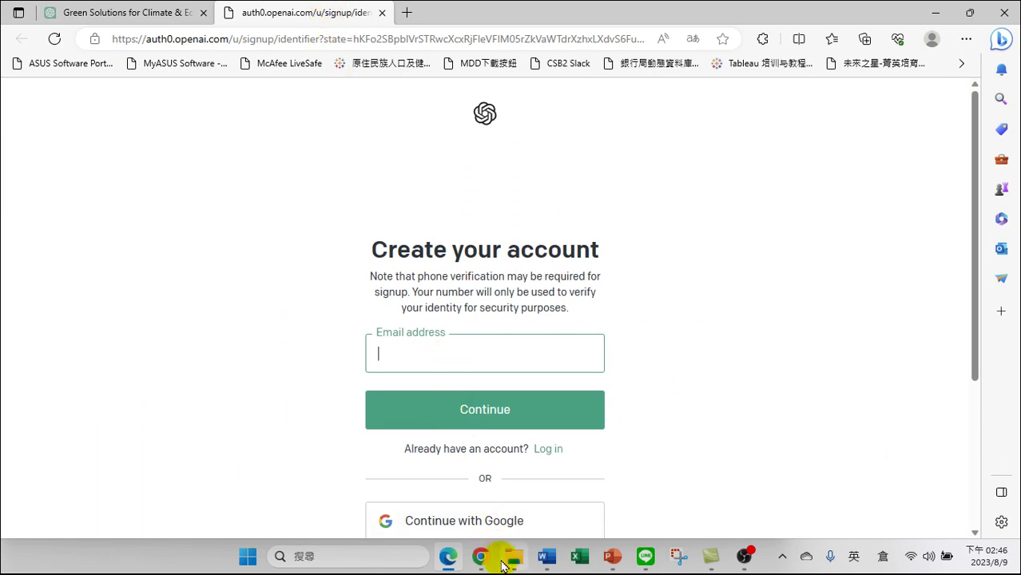
{"action": "mouse_move", "coordinate": [511, 552]}
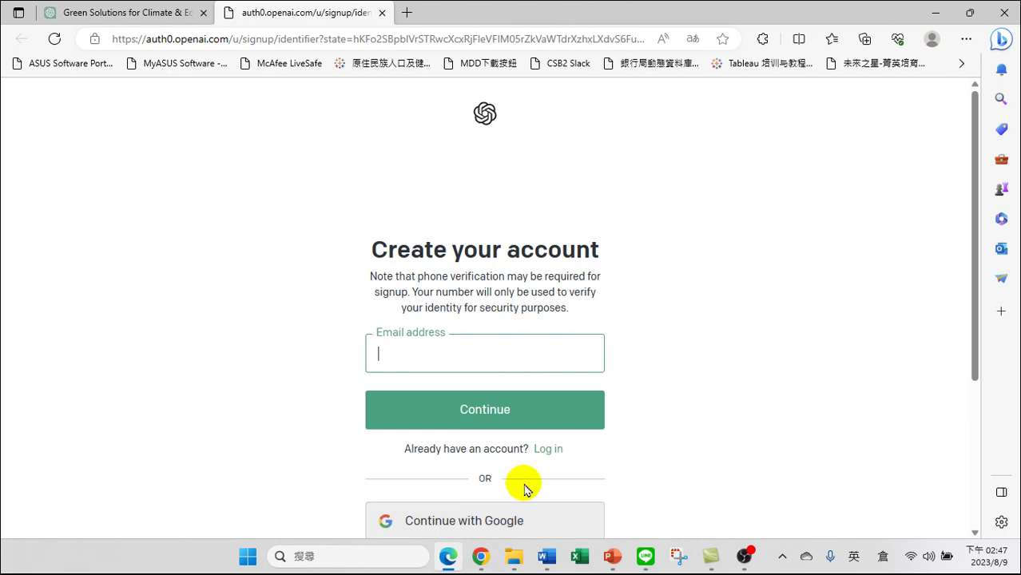
{"action": "left_click", "coordinate": [1001, 38]}
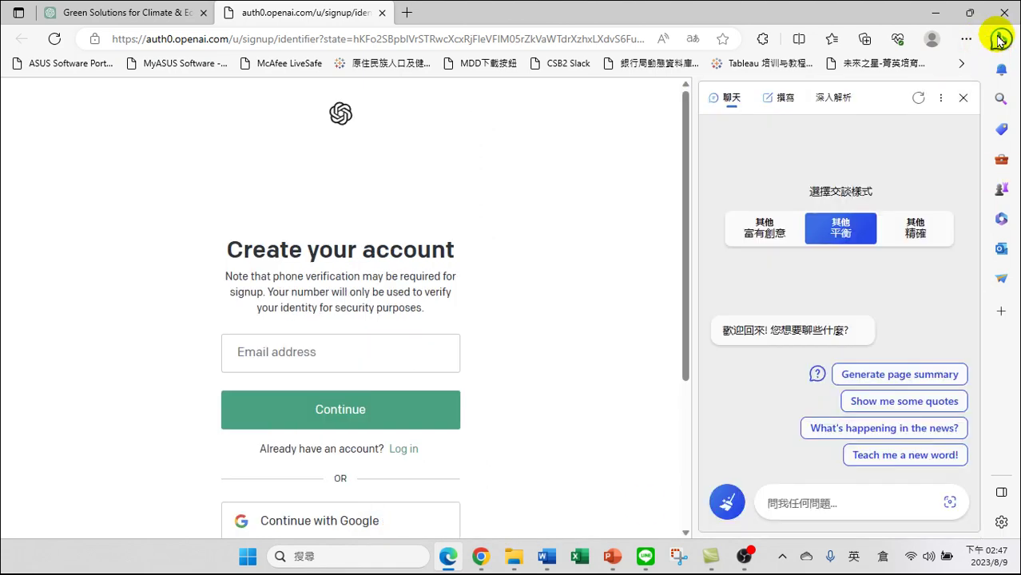
Ask the Bing chat to generate a map with the prompt 請生成一張台灣在2050年時候的地圖。
{"action": "left_click", "coordinate": [826, 501]}
{"action": "left_click", "coordinate": [825, 498]}
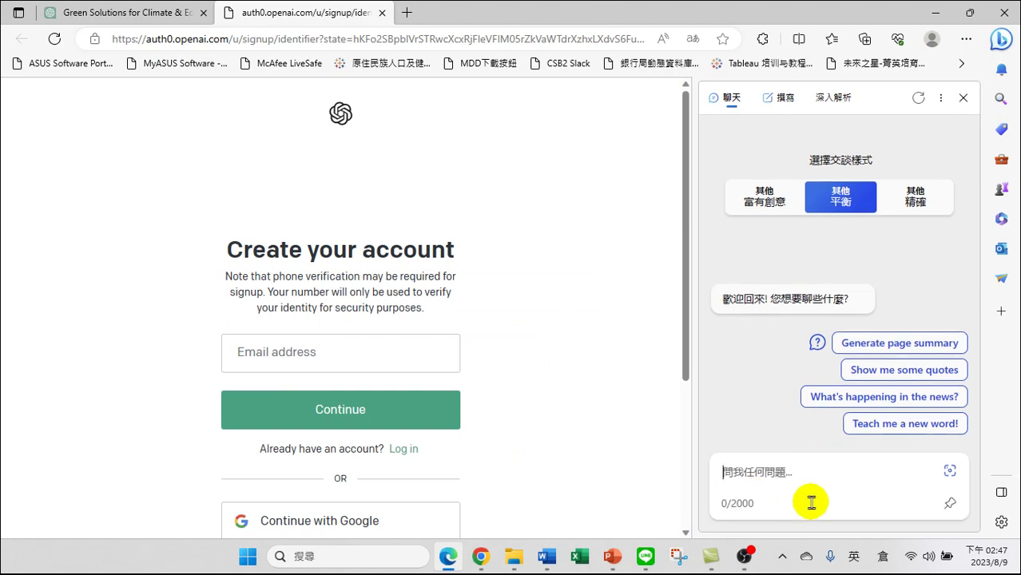
{"action": "type", "text": "y"}
{"action": "key", "text": "BackSpace"}
{"action": "key", "text": "shift"}
{"action": "type", "text": "fu/3g/ t/6"}
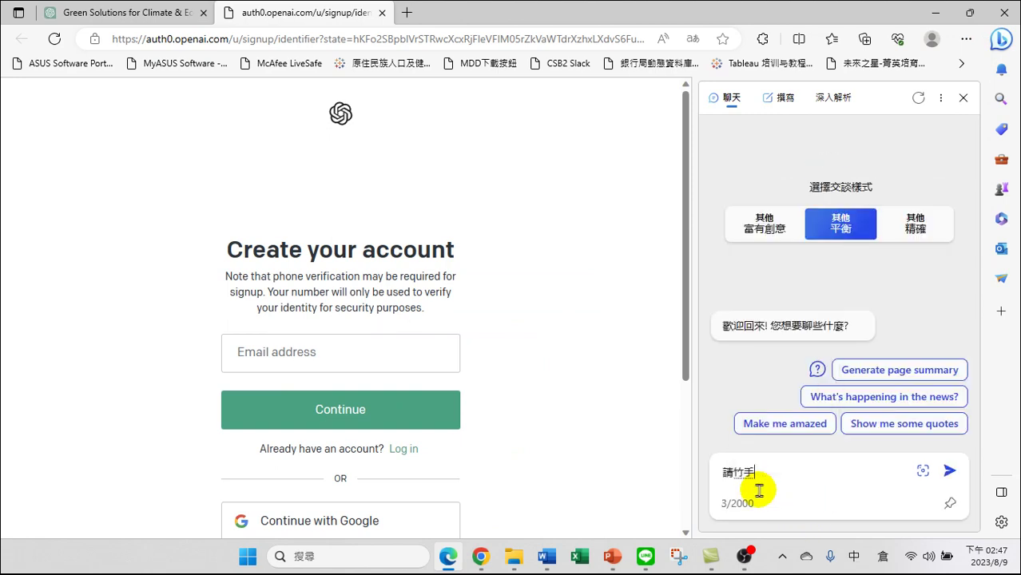
{"action": "type", "text": "u 5; "}
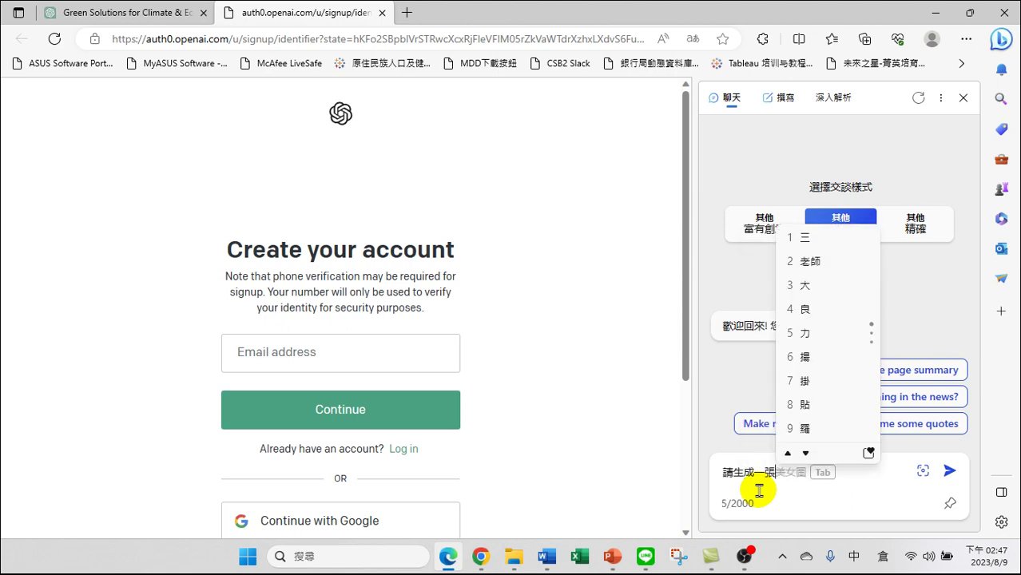
{"action": "type", "text": "w96j0 284"}
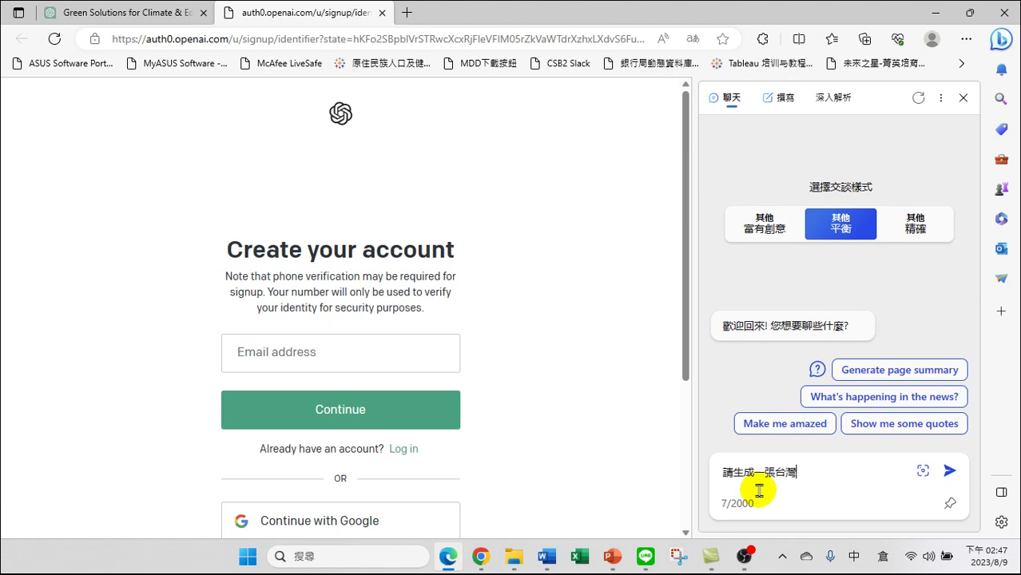
{"action": "key", "text": "Down"}
{"action": "key", "text": "Return"}
{"action": "key", "text": "shift"}
{"action": "type", "text": "2050"}
{"action": "key", "text": "shift"}
{"action": "type", "text": "su06g6cl45j6"}
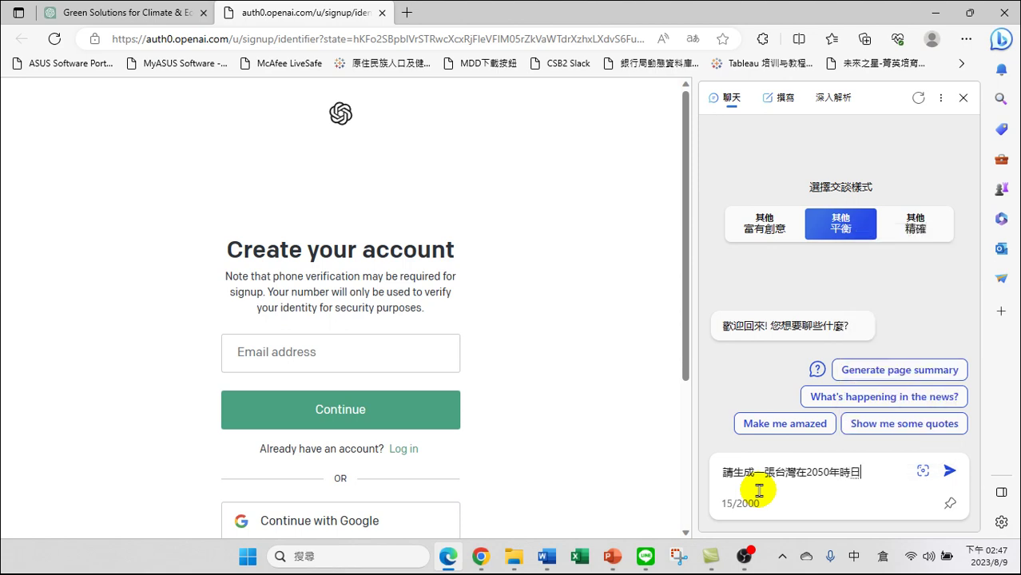
{"action": "type", "text": "7"}
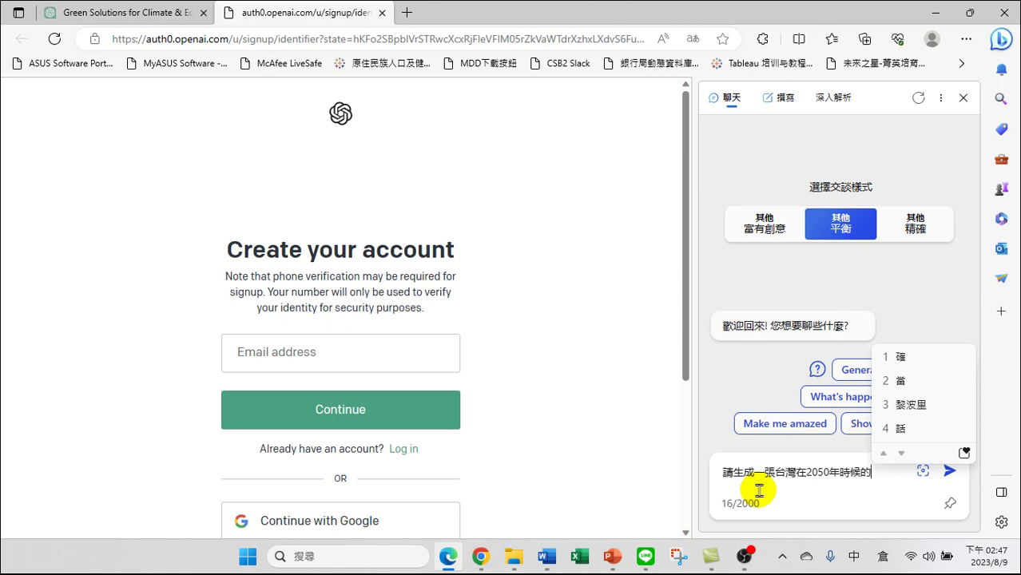
{"action": "type", "text": "2u4wj6"}
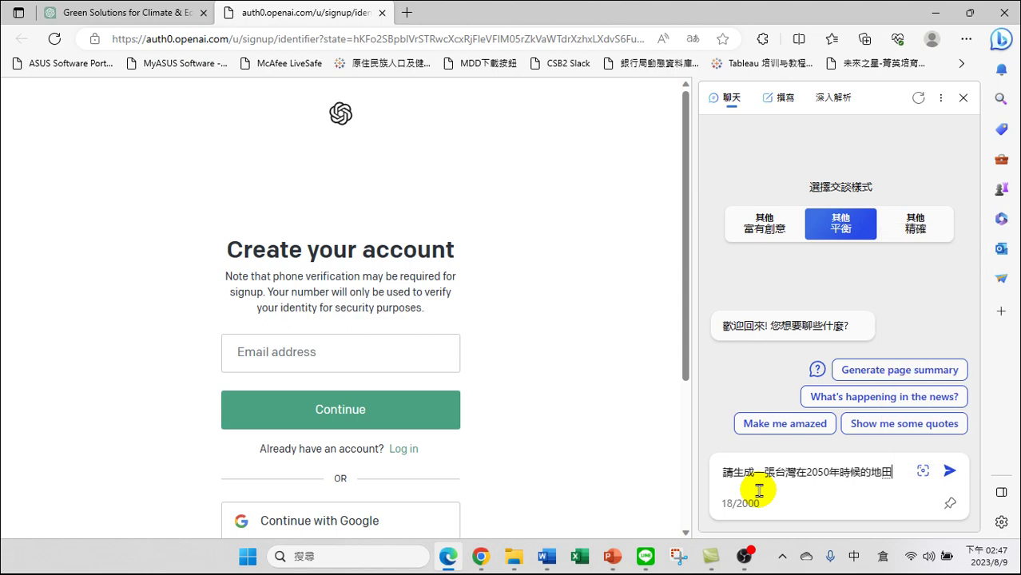
{"action": "type", "text": "。"}
{"action": "key", "text": "Return"}
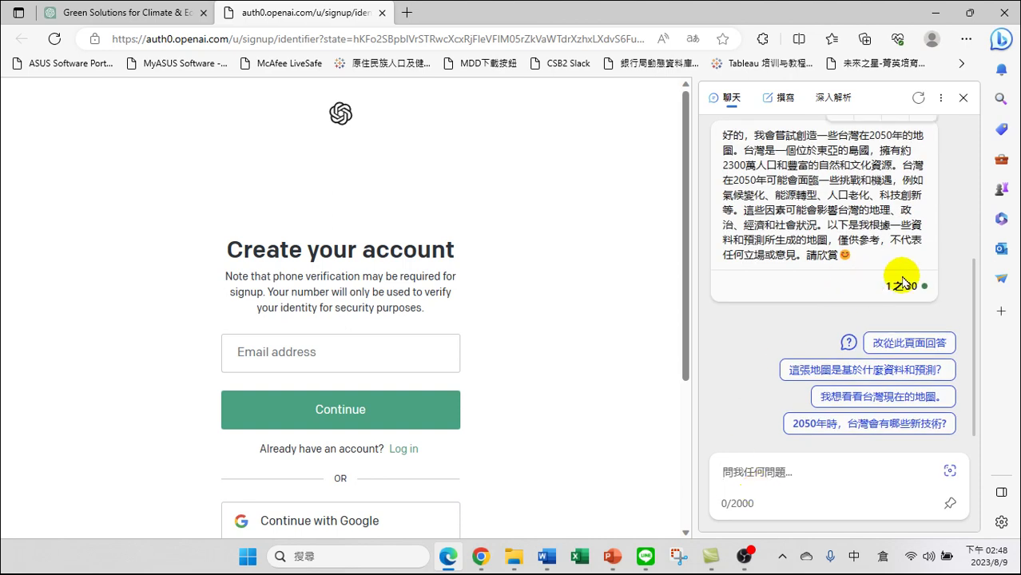
Examine the Bing chat's reply and the four generated images of Taiwan in 2050
{"action": "scroll", "coordinate": [835, 212], "scroll_direction": "up", "scroll_amount": 1}
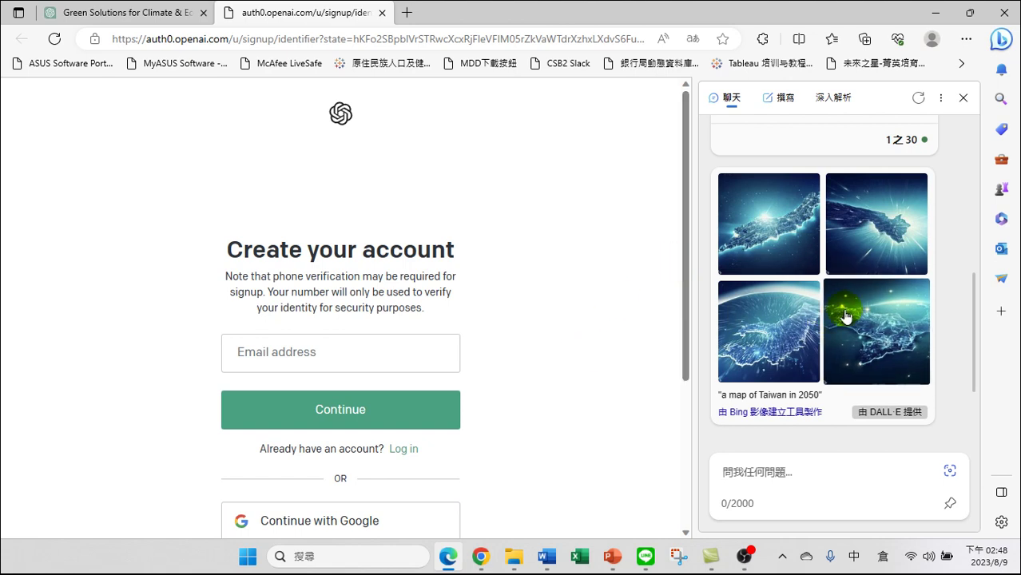
{"action": "scroll", "coordinate": [847, 313], "scroll_direction": "up", "scroll_amount": 2}
{"action": "scroll", "coordinate": [850, 310], "scroll_direction": "down", "scroll_amount": 2}
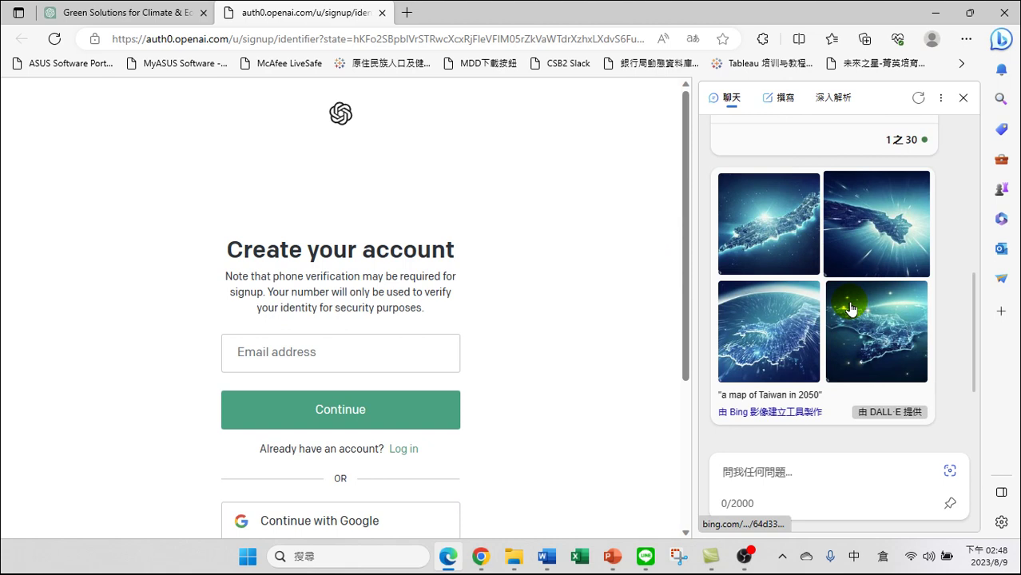
{"action": "scroll", "coordinate": [853, 315], "scroll_direction": "down", "scroll_amount": 2}
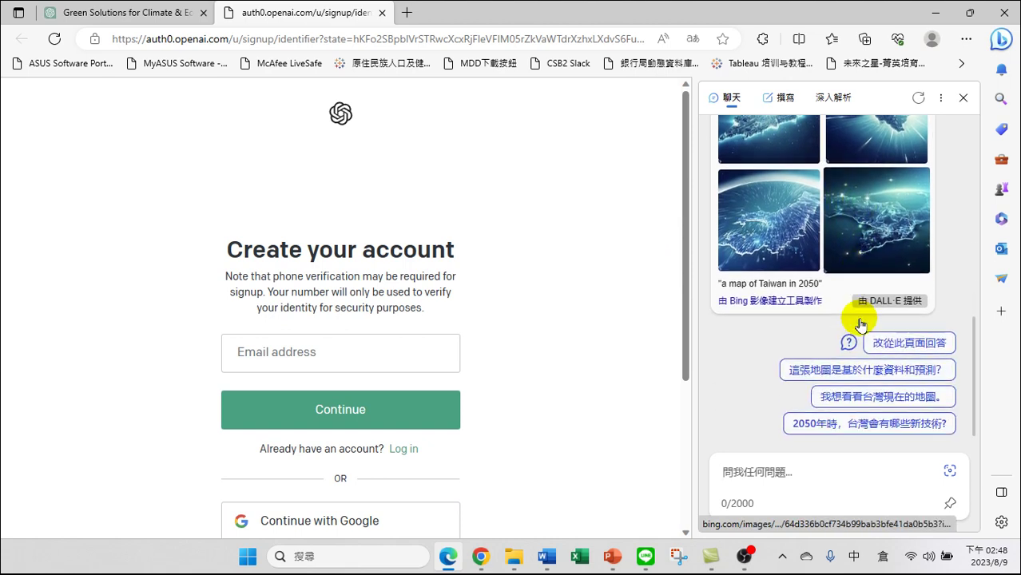
{"action": "scroll", "coordinate": [857, 321], "scroll_direction": "up", "scroll_amount": 2}
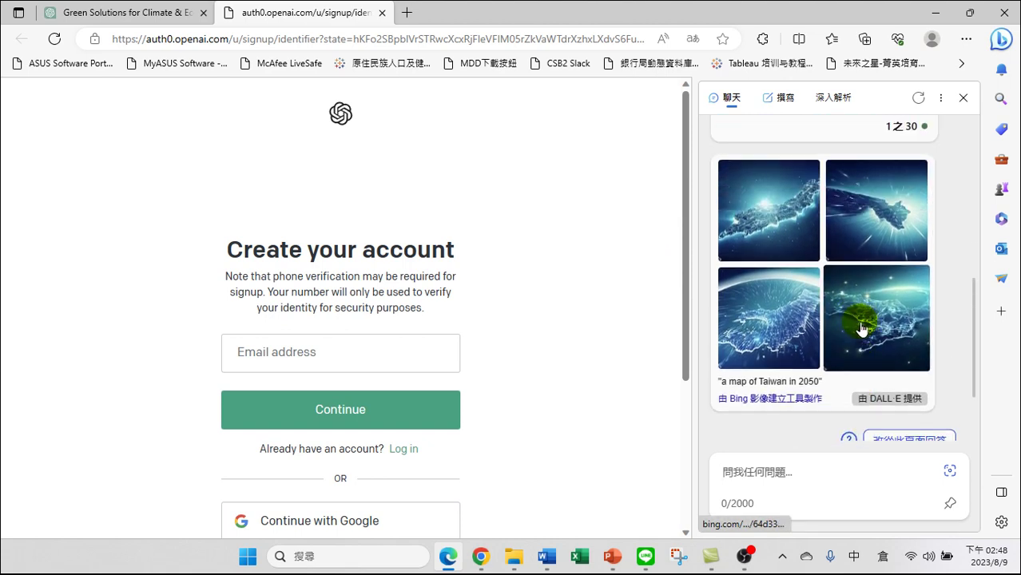
{"action": "scroll", "coordinate": [855, 318], "scroll_direction": "up", "scroll_amount": 2}
{"action": "scroll", "coordinate": [852, 310], "scroll_direction": "down", "scroll_amount": 4}
{"action": "scroll", "coordinate": [850, 304], "scroll_direction": "up", "scroll_amount": 1}
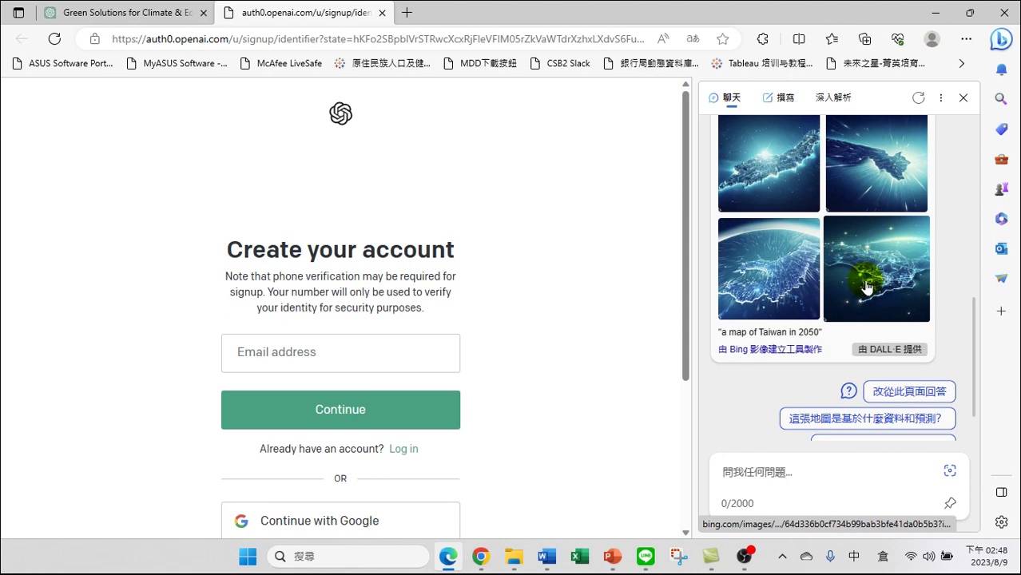
{"action": "scroll", "coordinate": [879, 277], "scroll_direction": "up", "scroll_amount": 1}
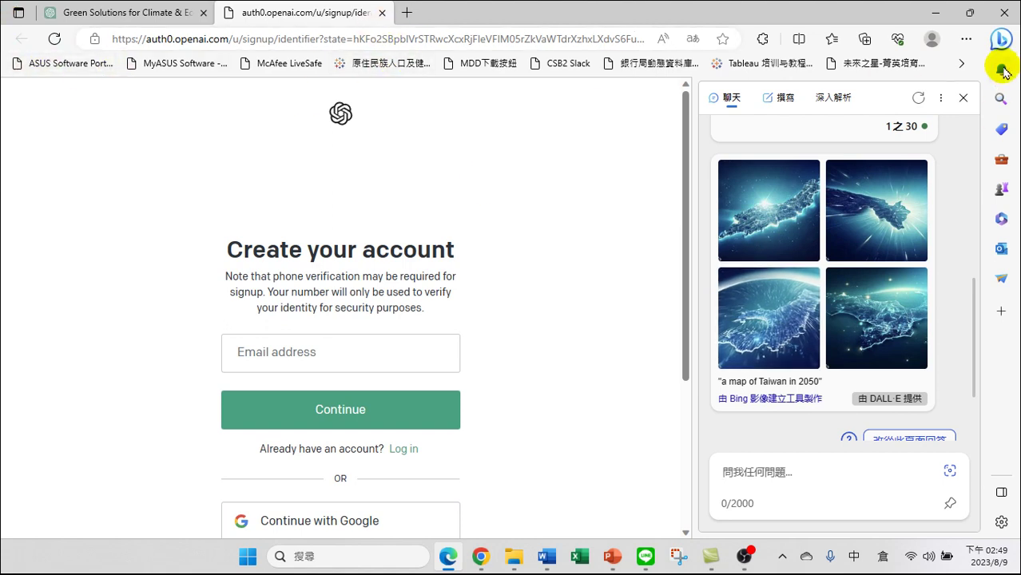
{"action": "mouse_move", "coordinate": [453, 564]}
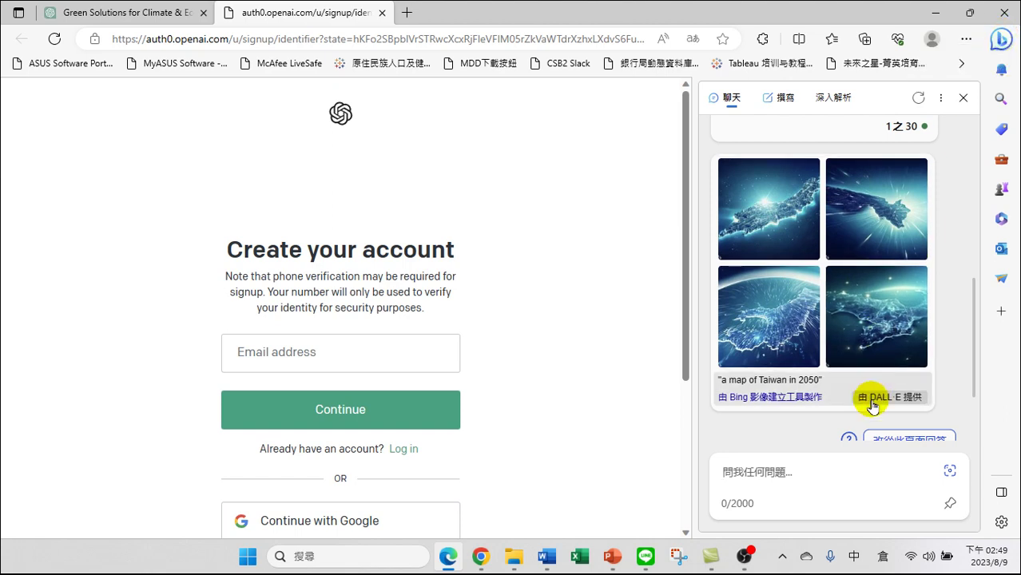
Begin a follow-up prompt in the Bing chat with the text 再生成一張2100年
{"action": "left_click", "coordinate": [816, 476]}
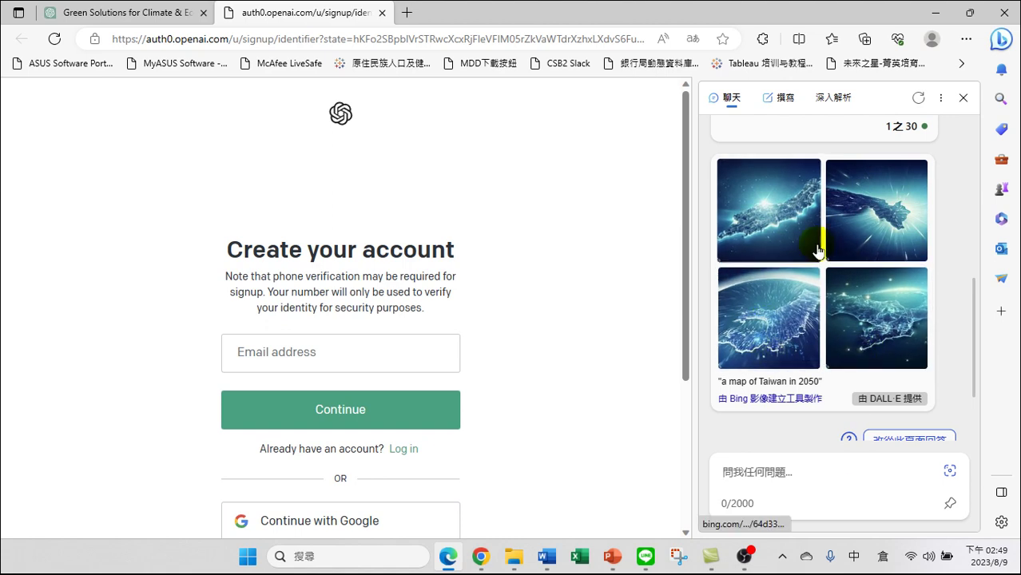
{"action": "left_click", "coordinate": [815, 475]}
{"action": "left_click", "coordinate": [800, 472]}
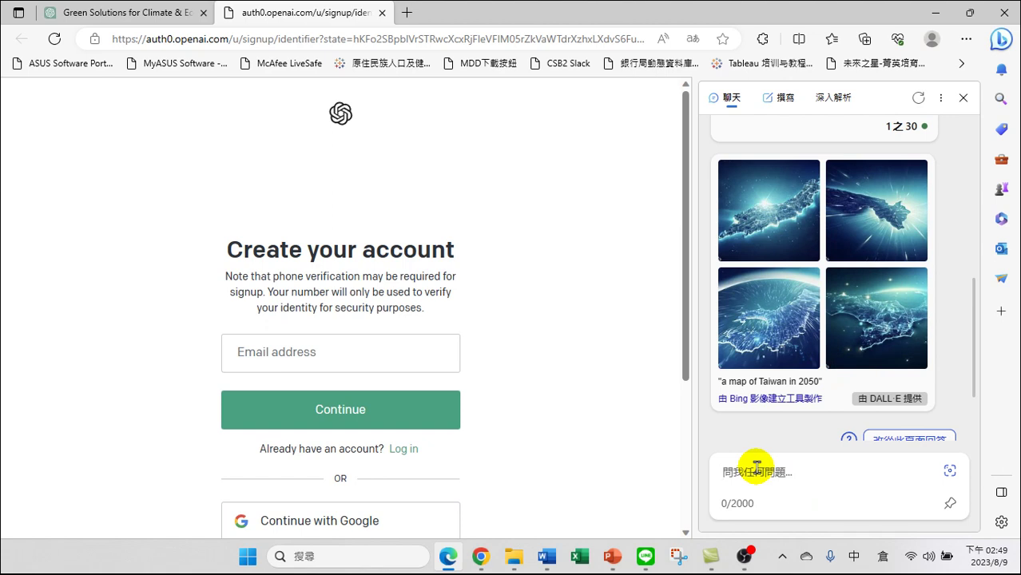
{"action": "type", "text": "一"}
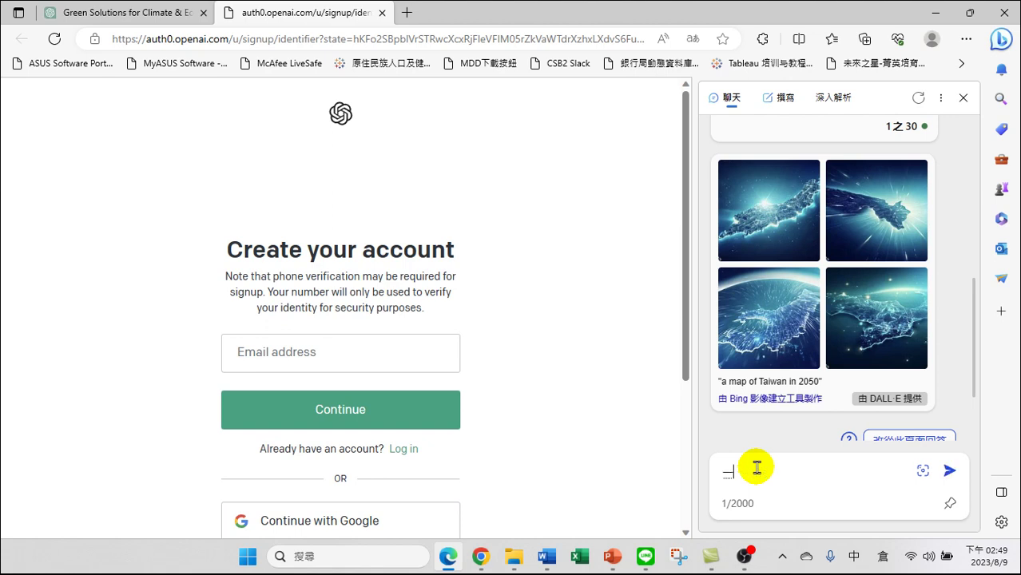
{"action": "type", "text": "再生成一張"}
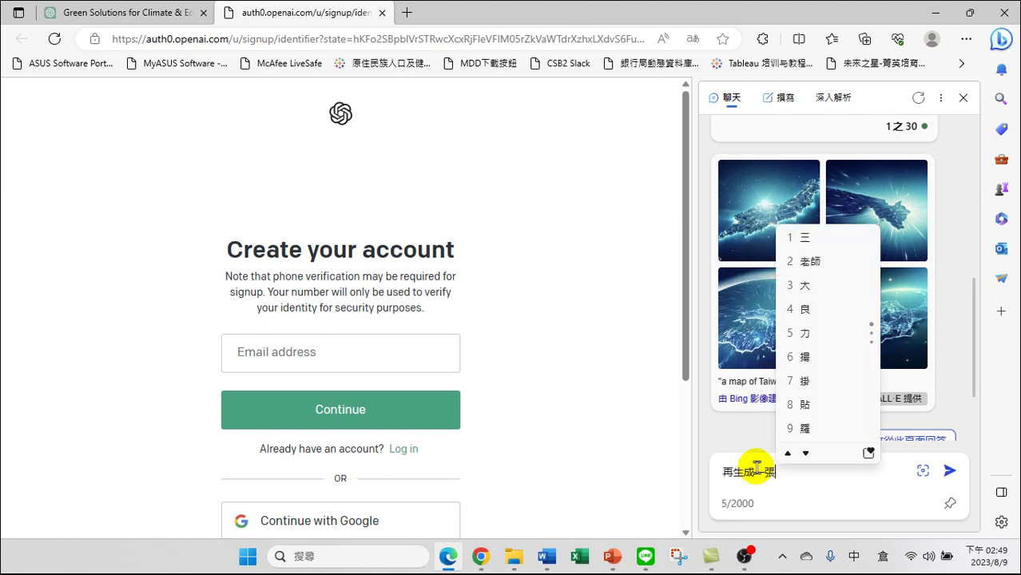
{"action": "key", "text": "shift"}
{"action": "type", "text": "2100"}
{"action": "key", "text": "shift"}
{"action": "type", "text": "人手"}
{"action": "key", "text": "BackSpace"}
{"action": "key", "text": "BackSpace"}
{"action": "type", "text": "年"}
{"action": "key", "text": "shift"}
Check the earlier prompt's wording, complete the follow-up prompt with 時候的臺灣地圖。 and send it
{"action": "scroll", "coordinate": [799, 392], "scroll_direction": "up", "scroll_amount": 4}
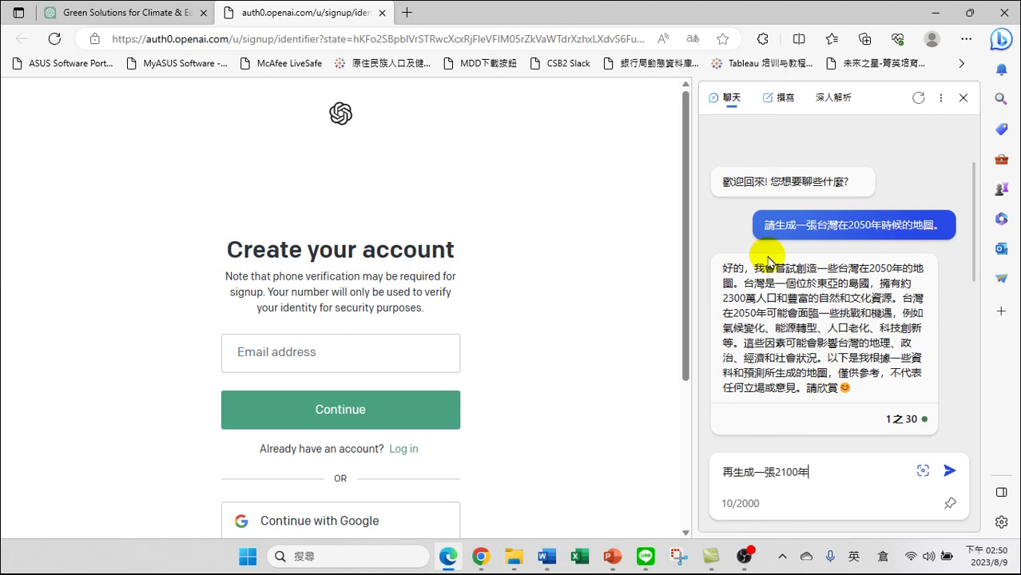
{"action": "scroll", "coordinate": [763, 240], "scroll_direction": "up", "scroll_amount": 2}
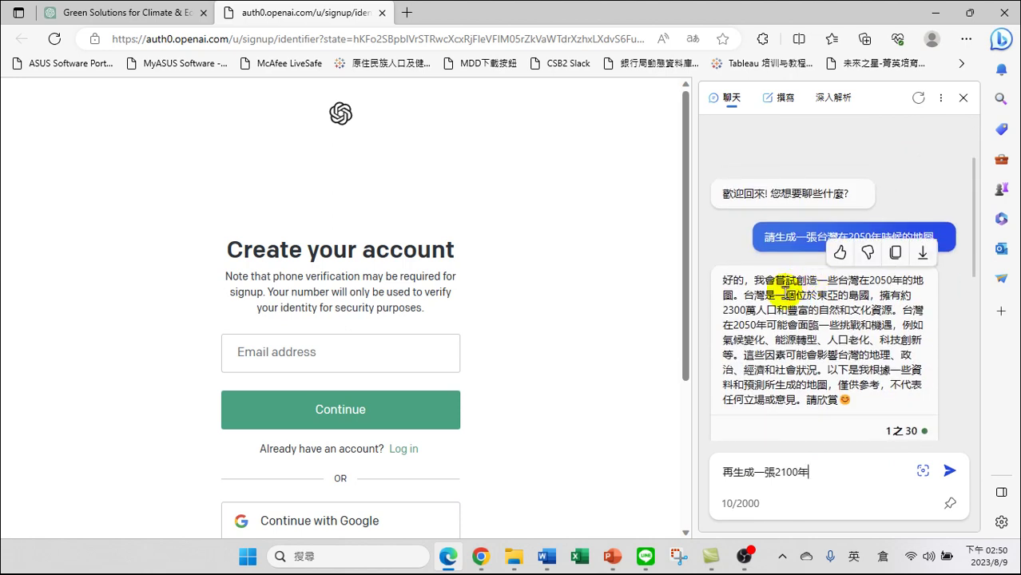
{"action": "scroll", "coordinate": [823, 272], "scroll_direction": "down", "scroll_amount": 1}
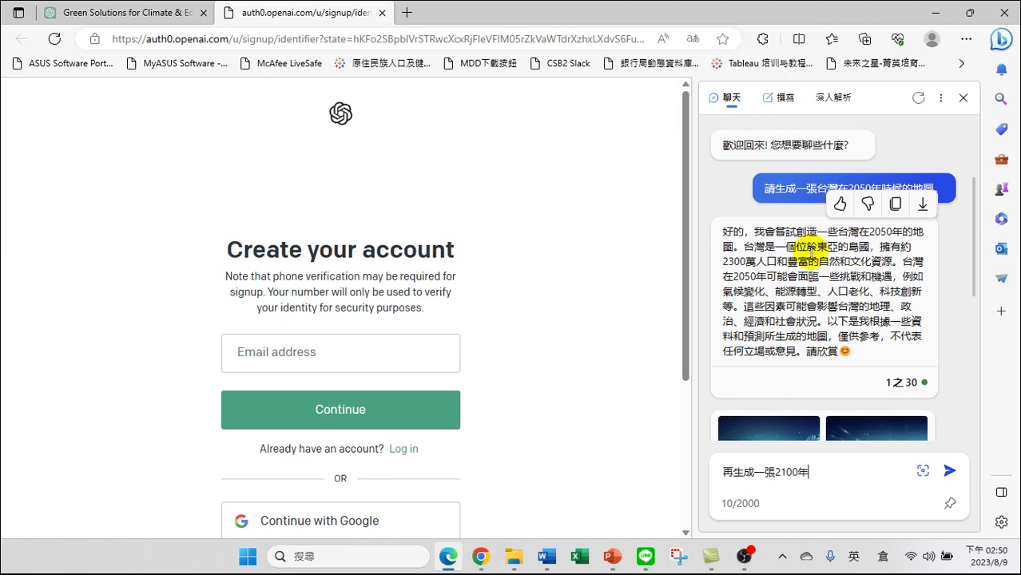
{"action": "scroll", "coordinate": [622, 445], "scroll_direction": "down", "scroll_amount": 3}
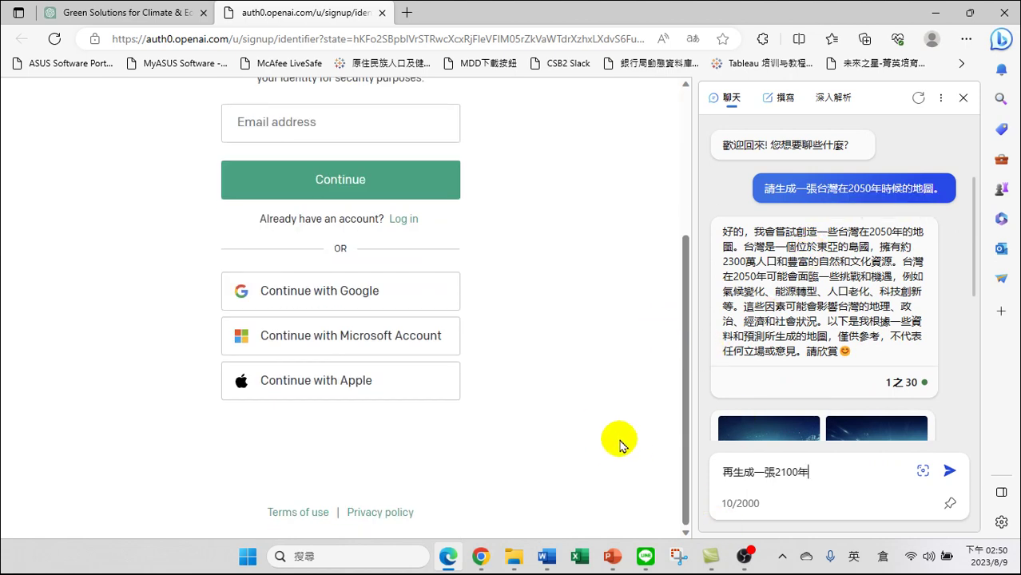
{"action": "left_click", "coordinate": [831, 470]}
{"action": "type", "text": "a"}
{"action": "key", "text": "BackSpace"}
{"action": "key", "text": "shift"}
{"action": "type", "text": "土"}
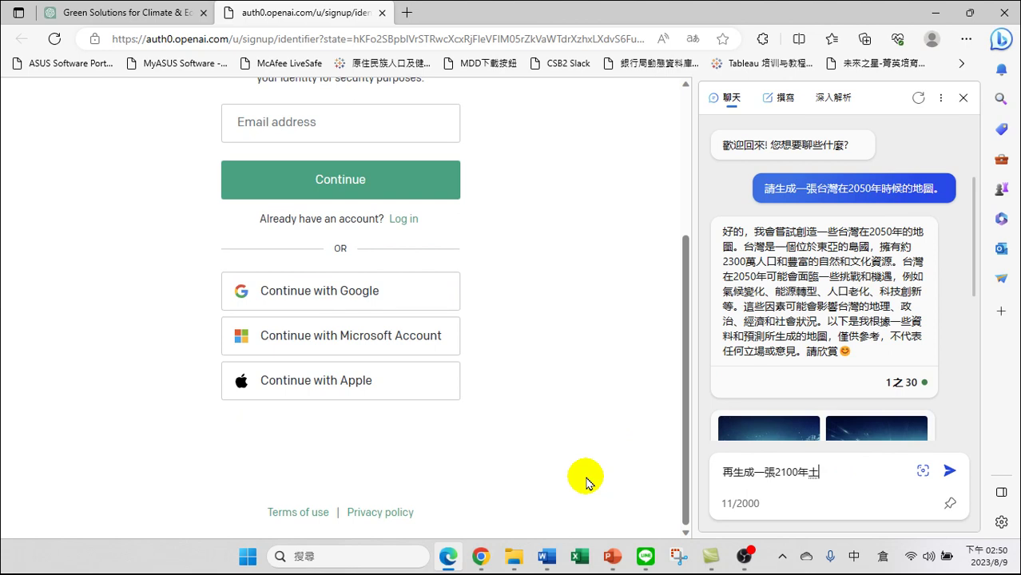
{"action": "type", "text": "時候"}
{"action": "type", "text": "的臺水女"}
{"action": "type", "text": "灣地圖"}
{"action": "type", "text": "。"}
{"action": "key", "text": "Return"}
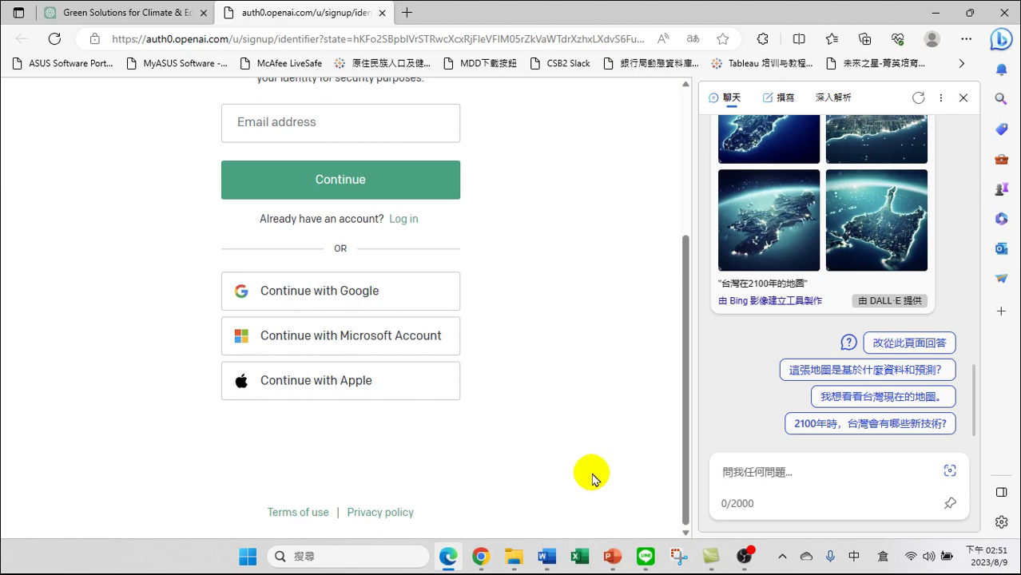
Go back to the 2050 map results in the chat and copy the first of the four images
{"action": "scroll", "coordinate": [780, 379], "scroll_direction": "up", "scroll_amount": 8}
{"action": "scroll", "coordinate": [770, 360], "scroll_direction": "up", "scroll_amount": 4}
{"action": "scroll", "coordinate": [790, 296], "scroll_direction": "down", "scroll_amount": 1}
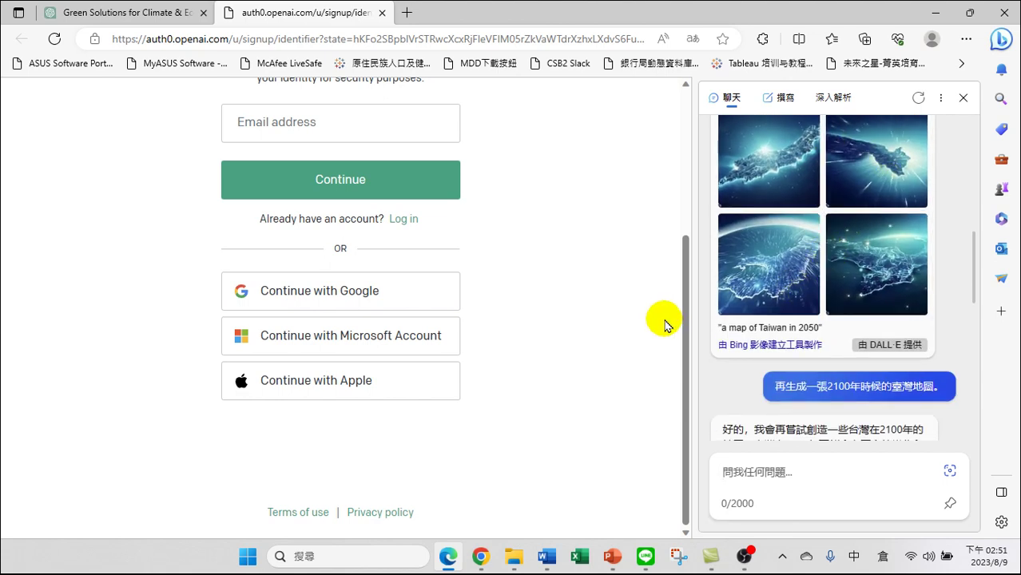
{"action": "scroll", "coordinate": [739, 256], "scroll_direction": "up", "scroll_amount": 2}
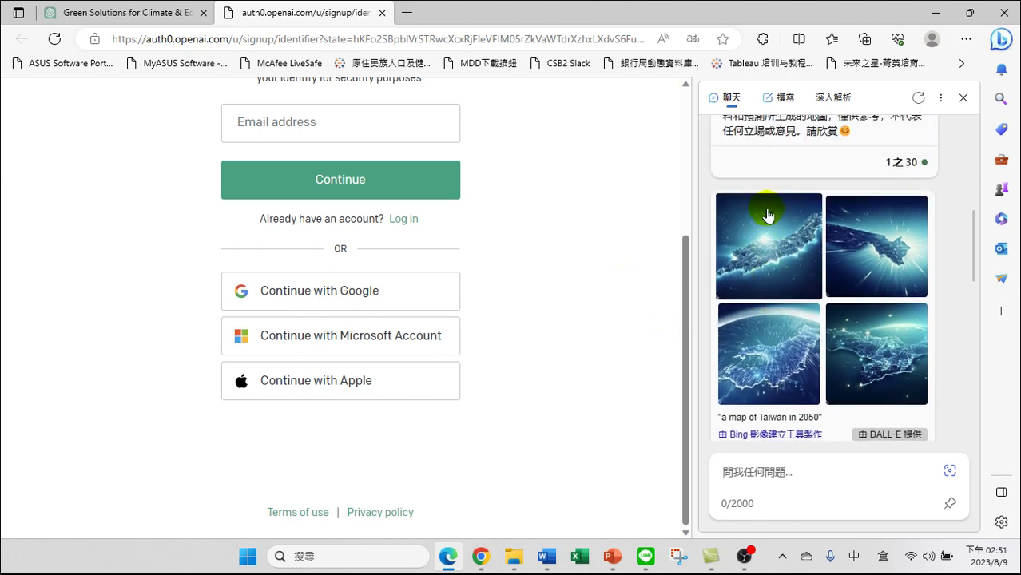
{"action": "right_click", "coordinate": [743, 254]}
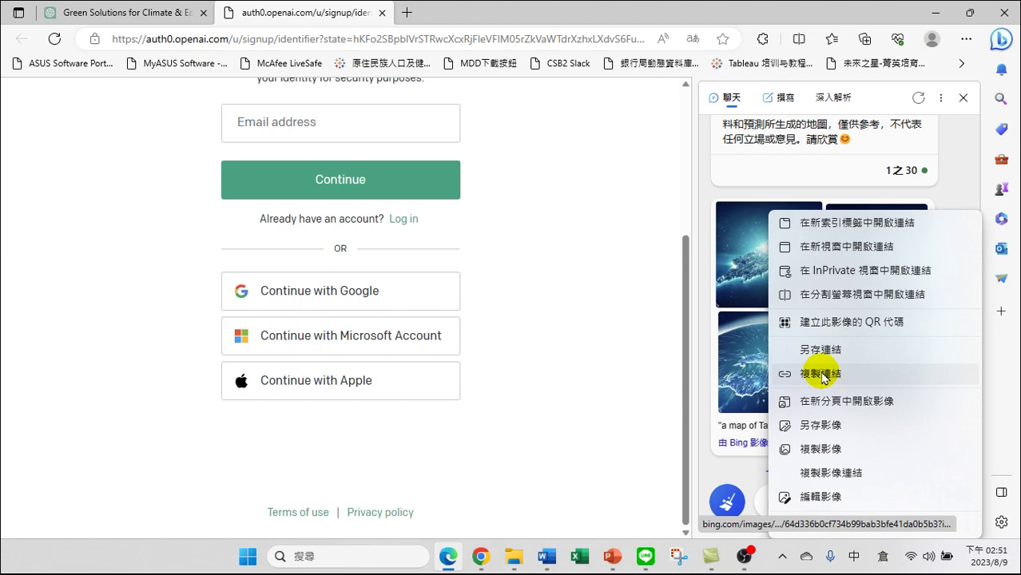
{"action": "left_click", "coordinate": [820, 449]}
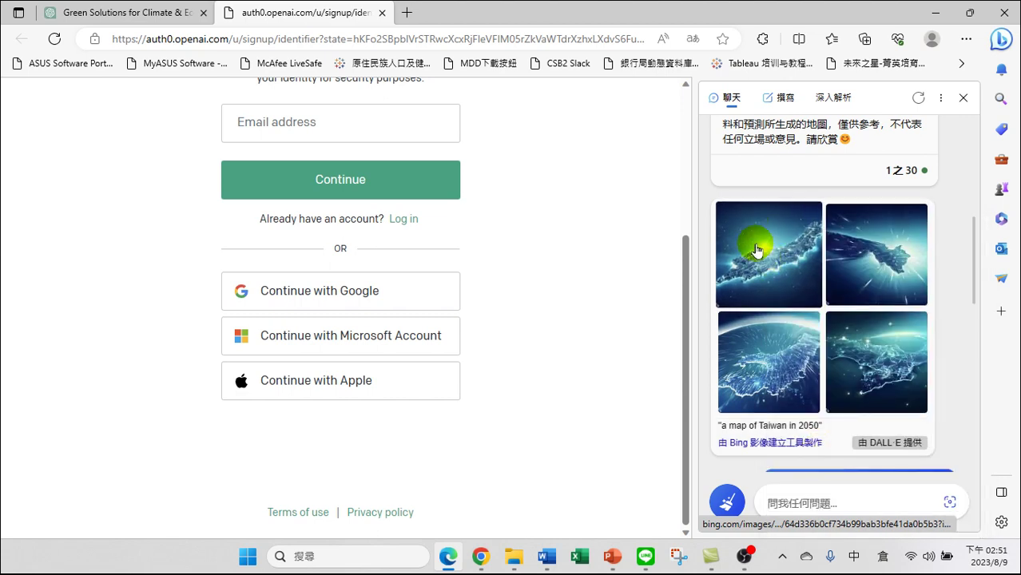
Switch to the 文件2 document in Word and paste the map image into the cell below the 21 世紀中 heading
{"action": "mouse_move", "coordinate": [552, 560]}
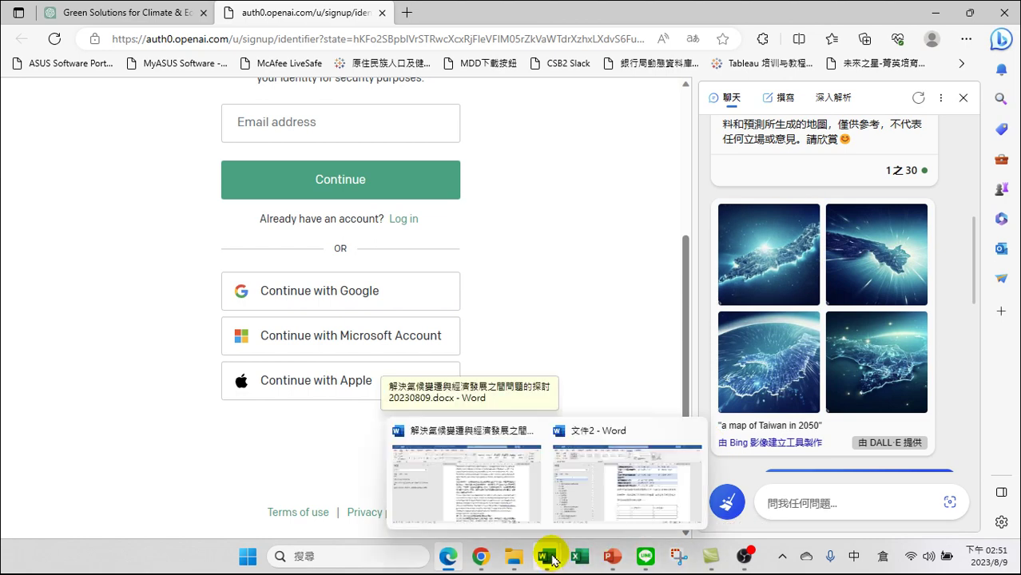
{"action": "left_click", "coordinate": [626, 505]}
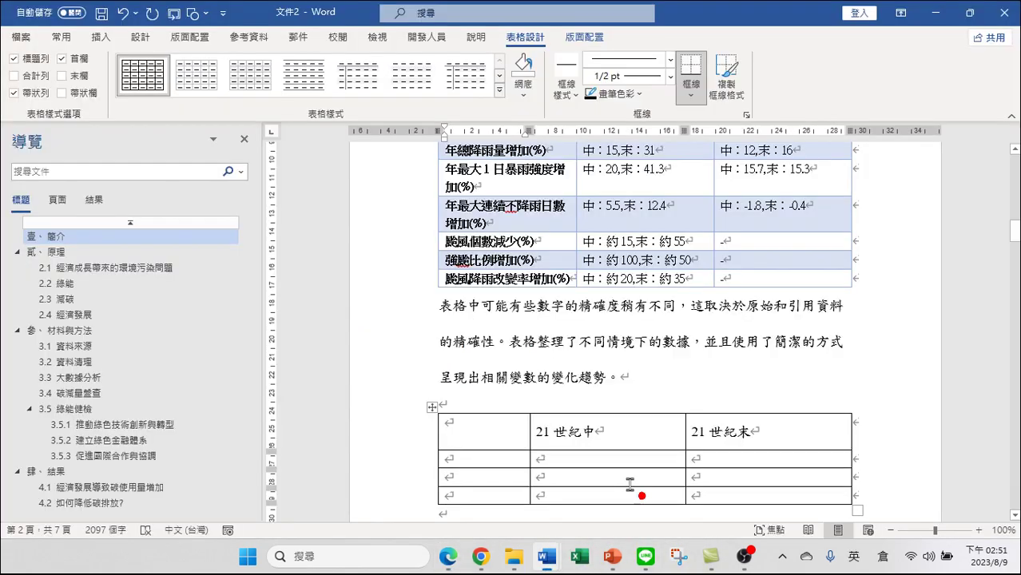
{"action": "left_click", "coordinate": [546, 459]}
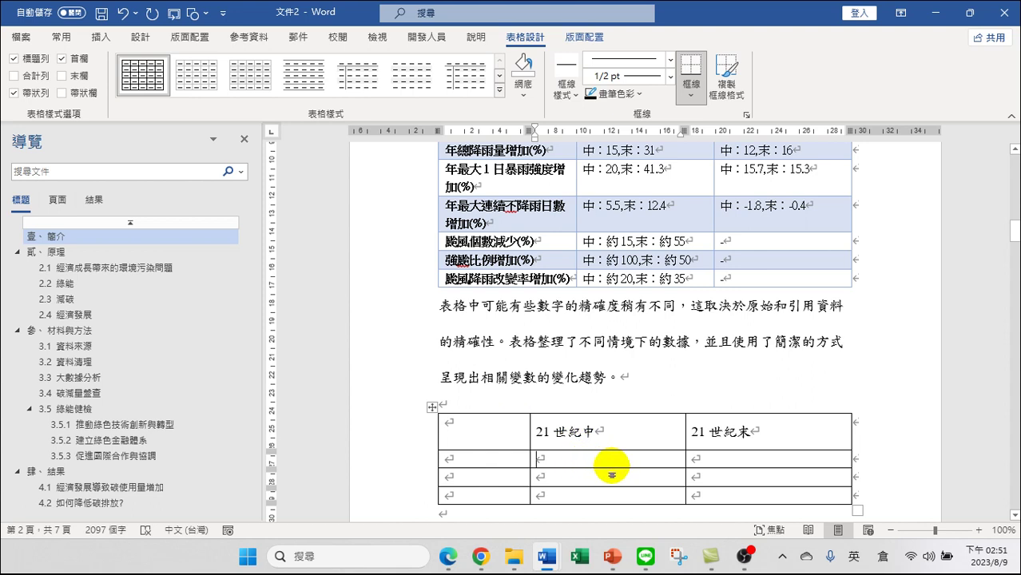
{"action": "key", "text": "ctrl+v"}
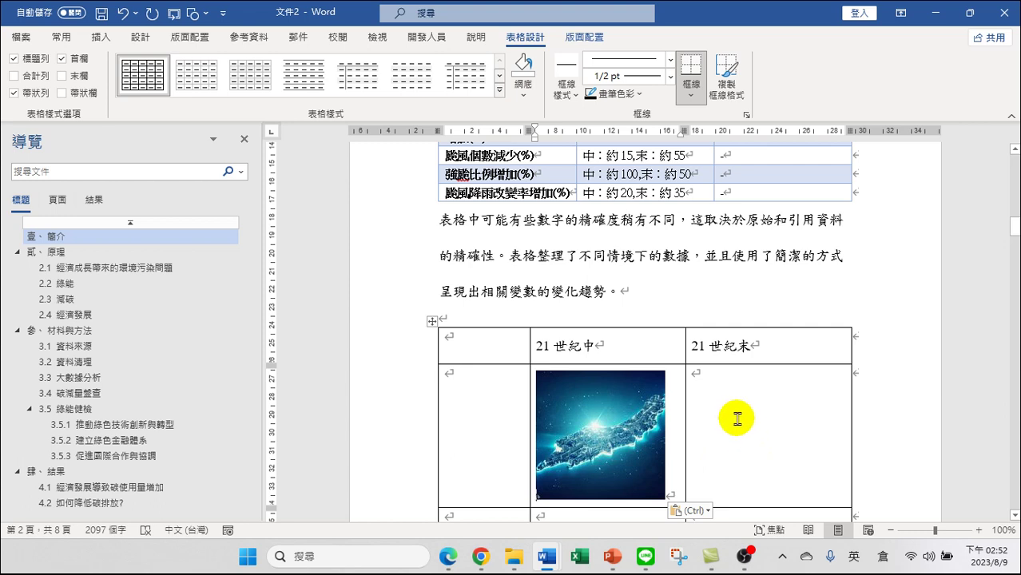
{"action": "scroll", "coordinate": [735, 424], "scroll_direction": "down", "scroll_amount": 2}
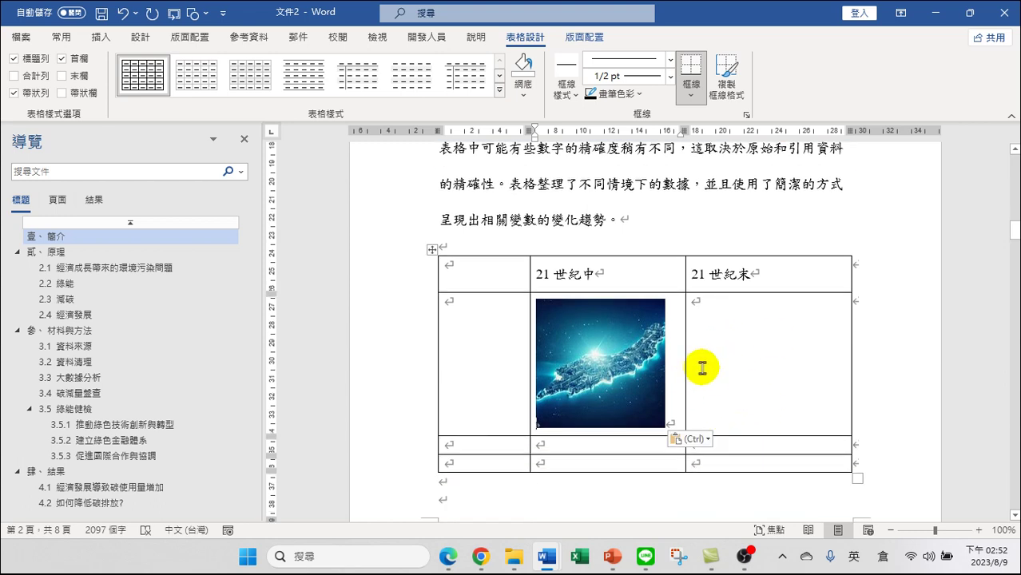
{"action": "mouse_move", "coordinate": [421, 305]}
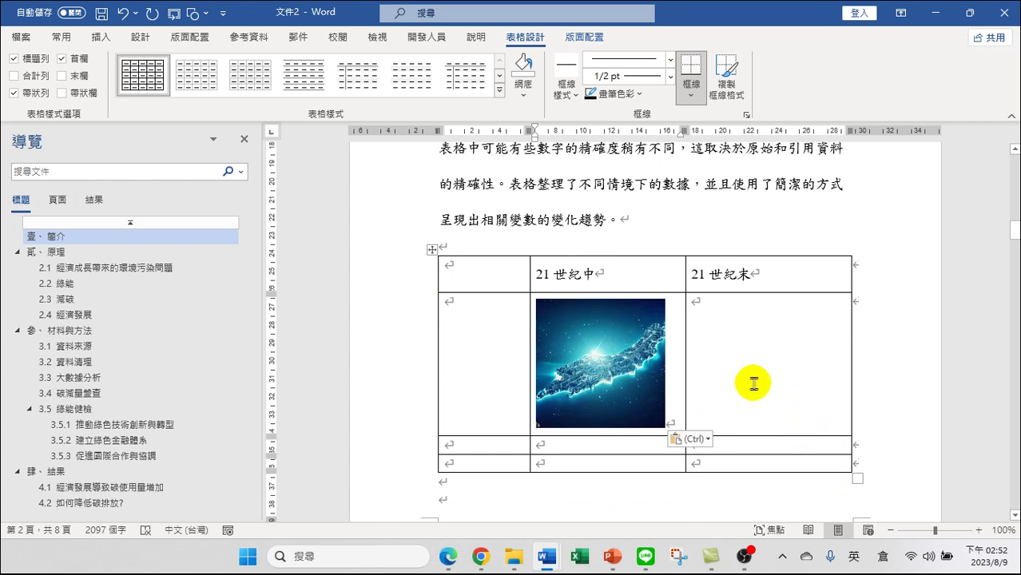
Narrow the 21 世紀中 column to fit the map image and pull in the table's outer edge beside the 21 世紀末 column
{"action": "left_click_drag", "start_coordinate": [685, 330], "coordinate": [656, 331]}
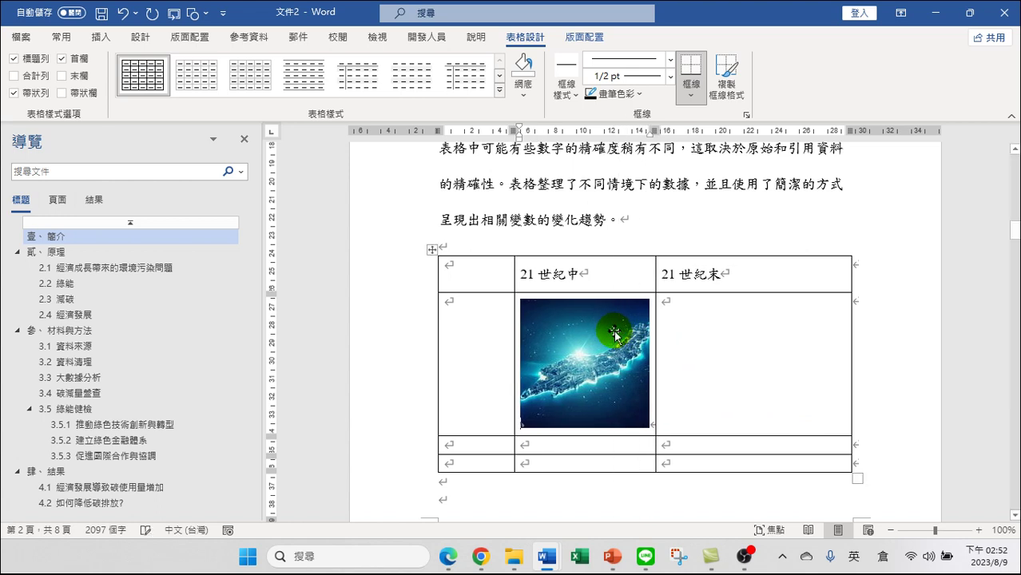
{"action": "left_click_drag", "start_coordinate": [851, 350], "coordinate": [777, 343]}
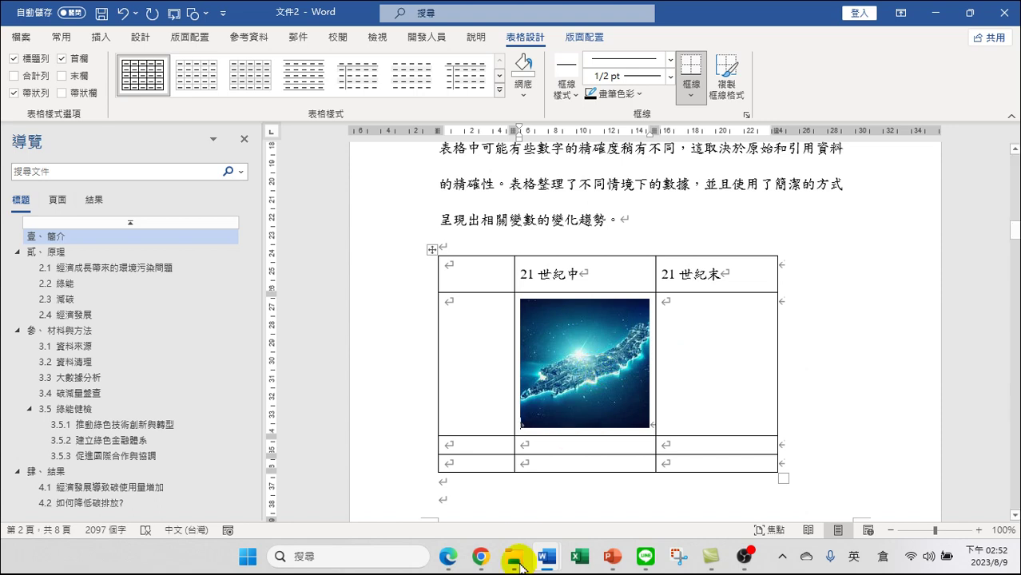
Switch to the Bing chat in Edge and copy the second of the four 2050 Taiwan map images
{"action": "mouse_move", "coordinate": [547, 562]}
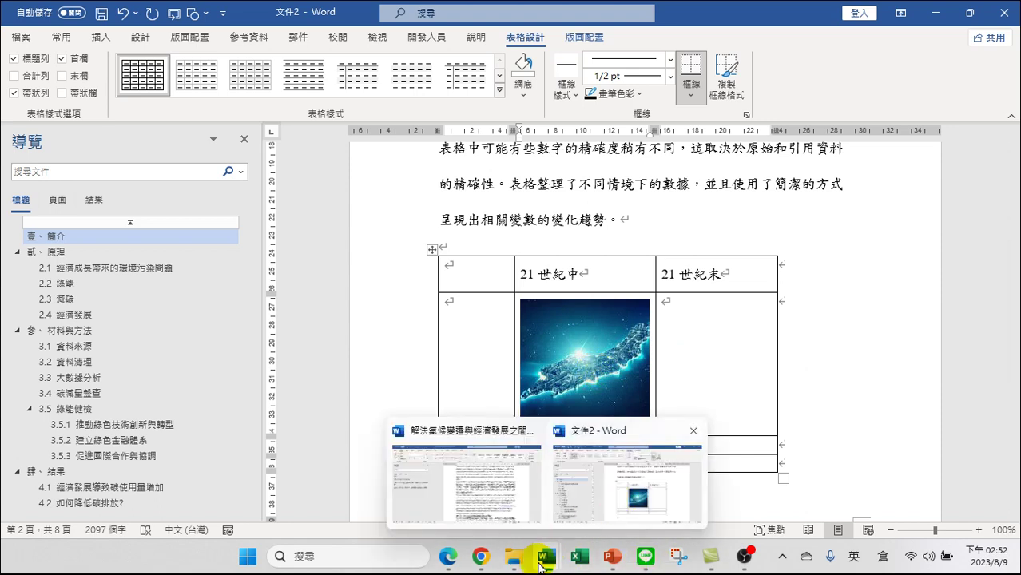
{"action": "left_click", "coordinate": [491, 557]}
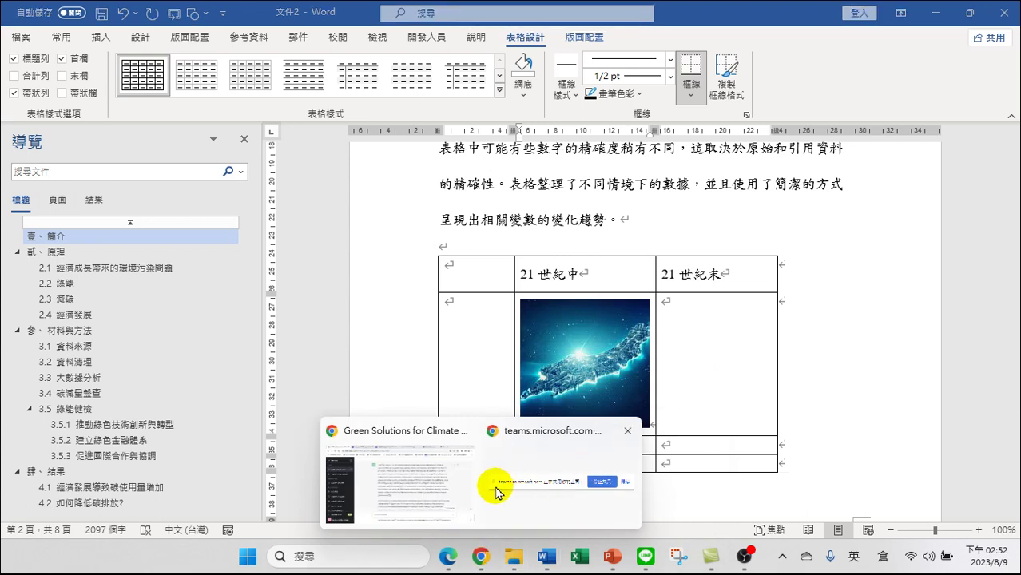
{"action": "left_click", "coordinate": [451, 557]}
{"action": "right_click", "coordinate": [873, 227]}
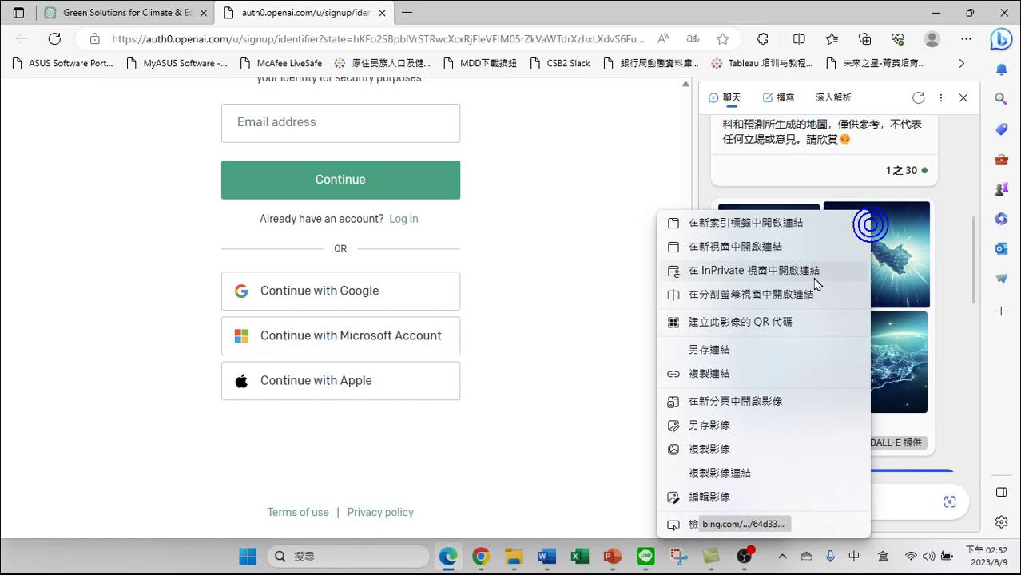
{"action": "left_click", "coordinate": [709, 449]}
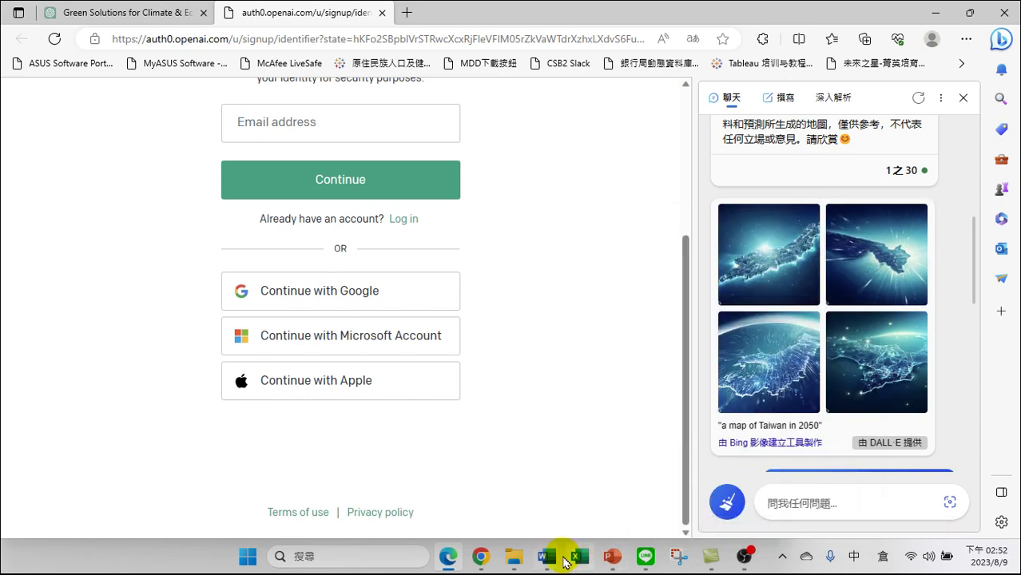
Switch to the 文件2 document in Word and paste the map as a picture into the cell below the 21 世紀末 heading
{"action": "mouse_move", "coordinate": [547, 559]}
{"action": "left_click", "coordinate": [631, 506]}
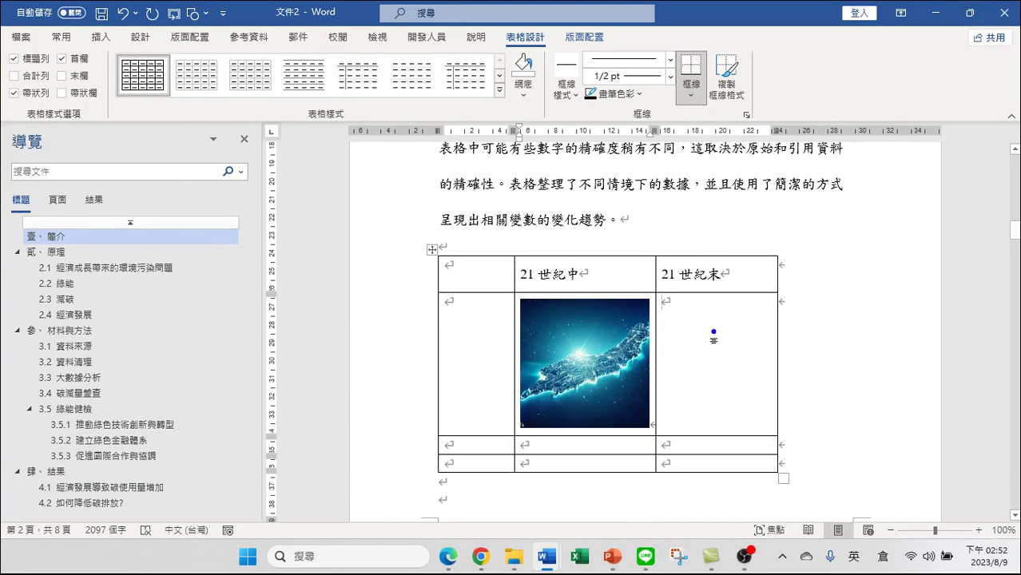
{"action": "right_click", "coordinate": [715, 332]}
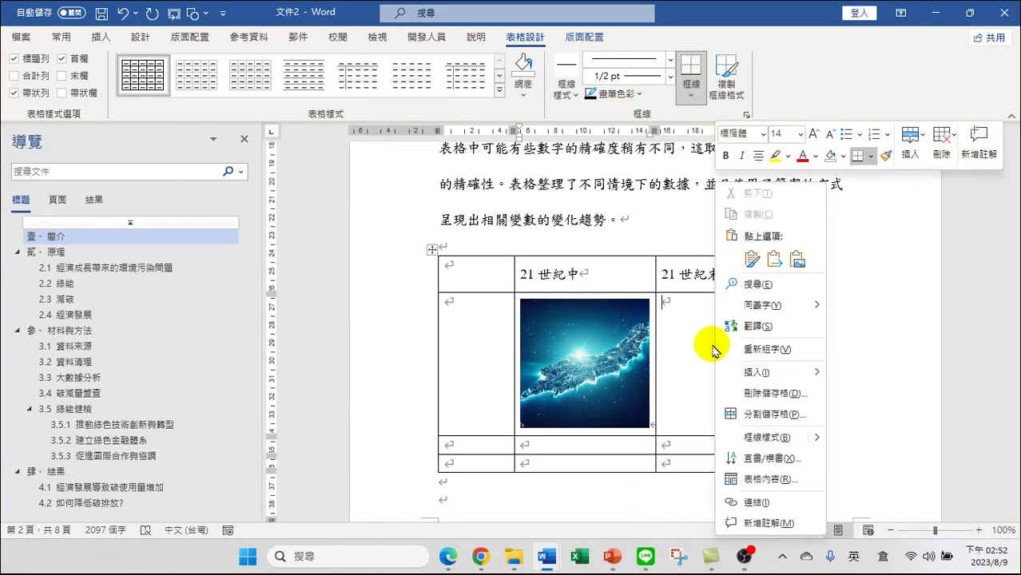
{"action": "left_click", "coordinate": [796, 259]}
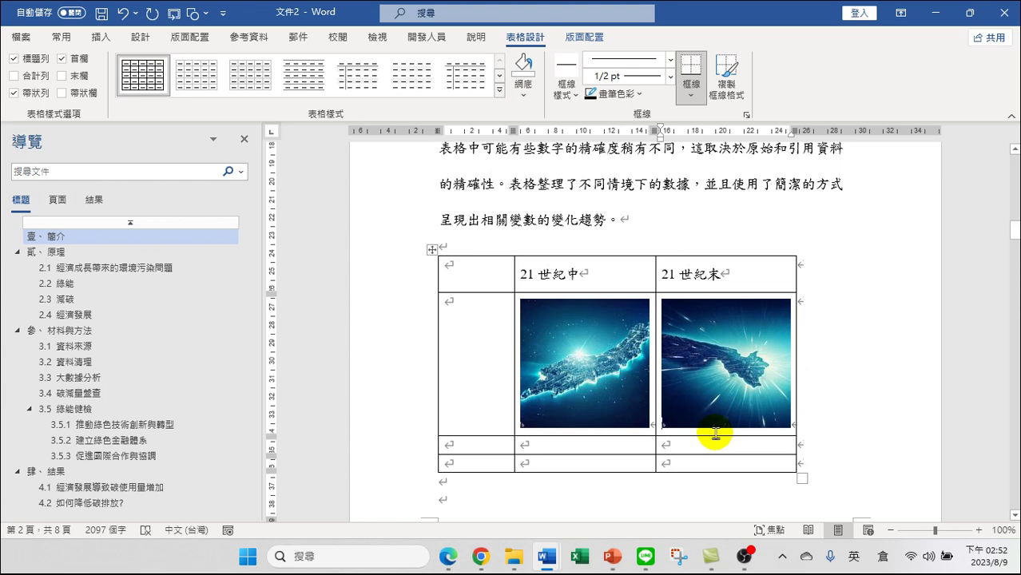
{"action": "left_click_drag", "start_coordinate": [718, 397], "coordinate": [631, 383]}
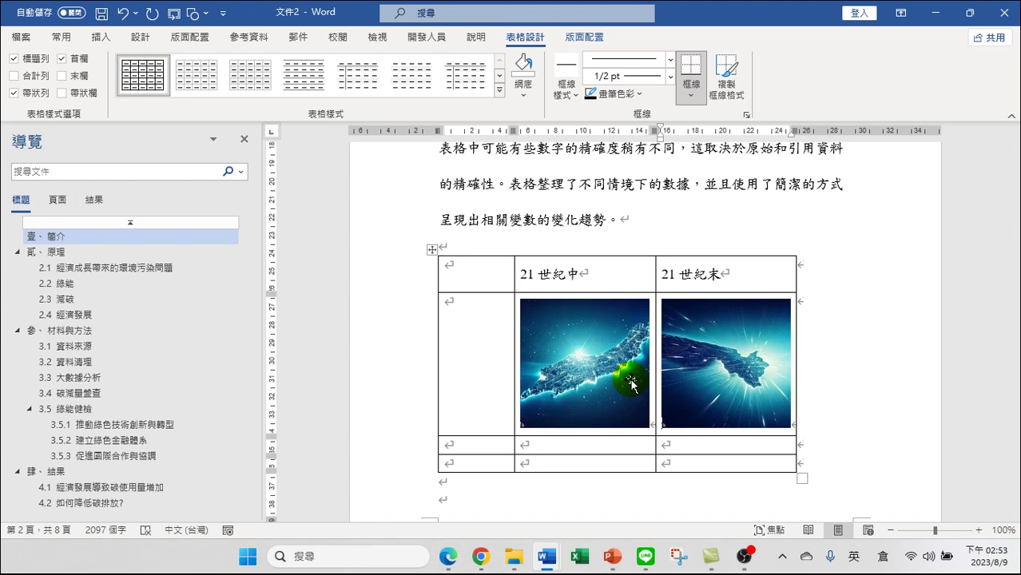
{"action": "left_click_drag", "start_coordinate": [631, 383], "coordinate": [604, 354]}
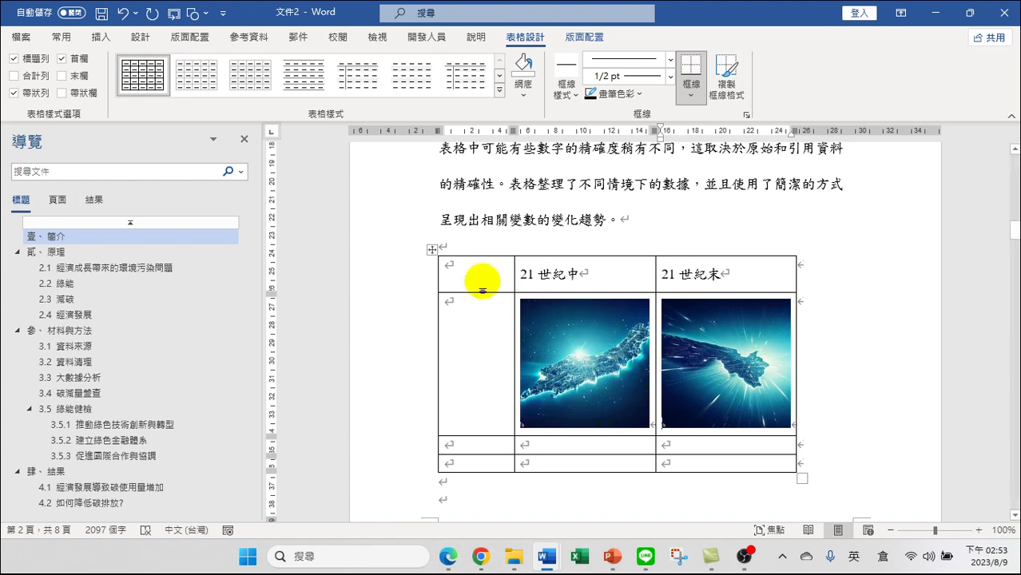
Select the whole map comparison table and open its table properties (表格內容)
{"action": "left_click", "coordinate": [432, 251]}
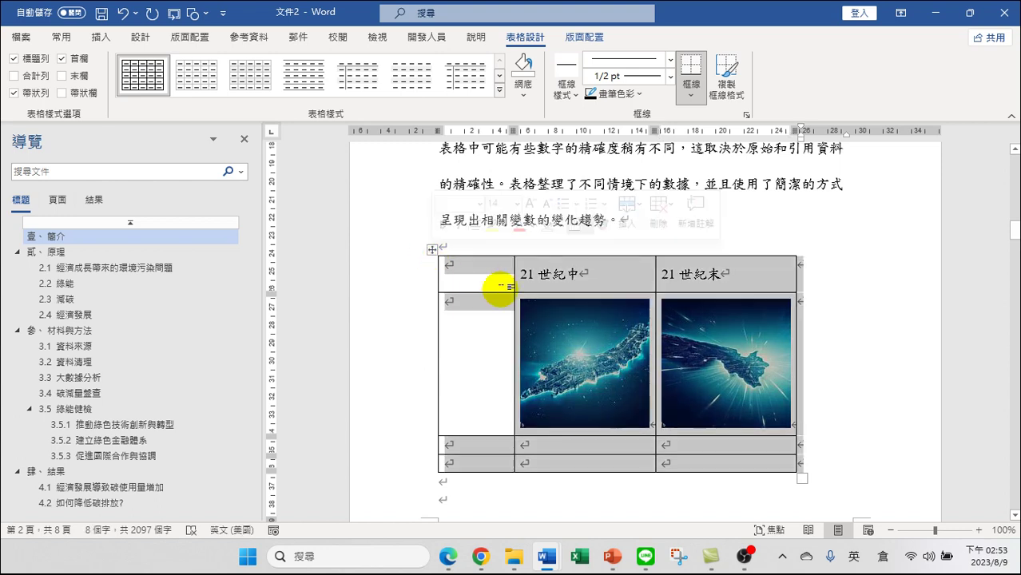
{"action": "right_click", "coordinate": [434, 251]}
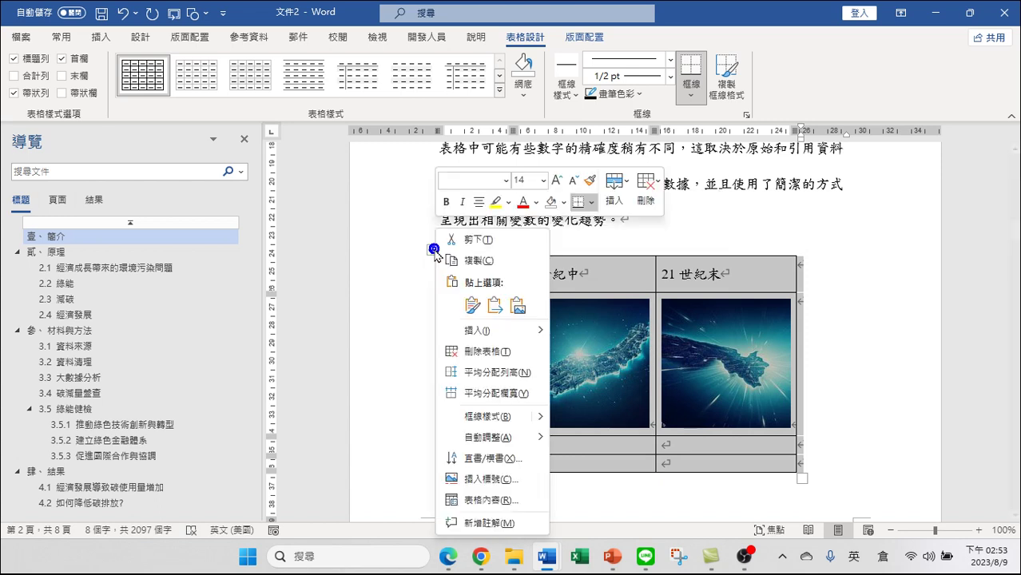
{"action": "left_click", "coordinate": [489, 501]}
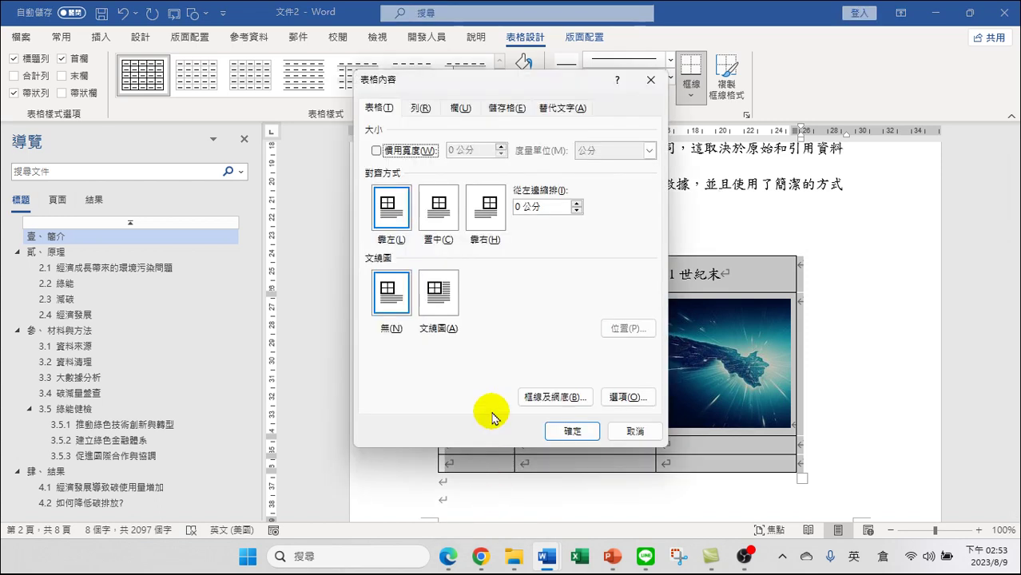
Turn off automatic resizing to fit contents (自動調整成內容大小) in the selected table's options and apply the table properties
{"action": "left_click", "coordinate": [379, 108]}
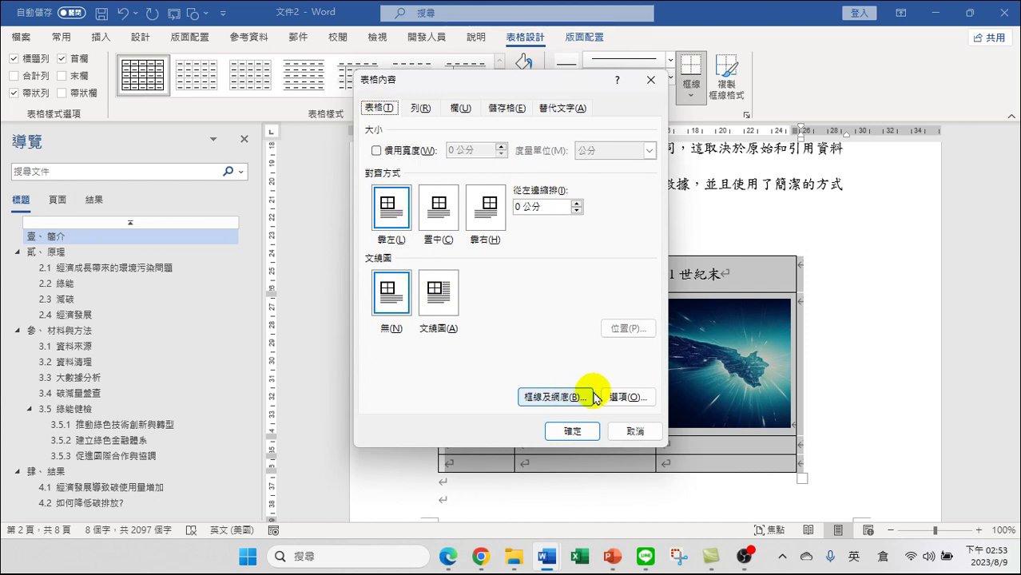
{"action": "left_click", "coordinate": [625, 397]}
{"action": "left_click", "coordinate": [460, 315]}
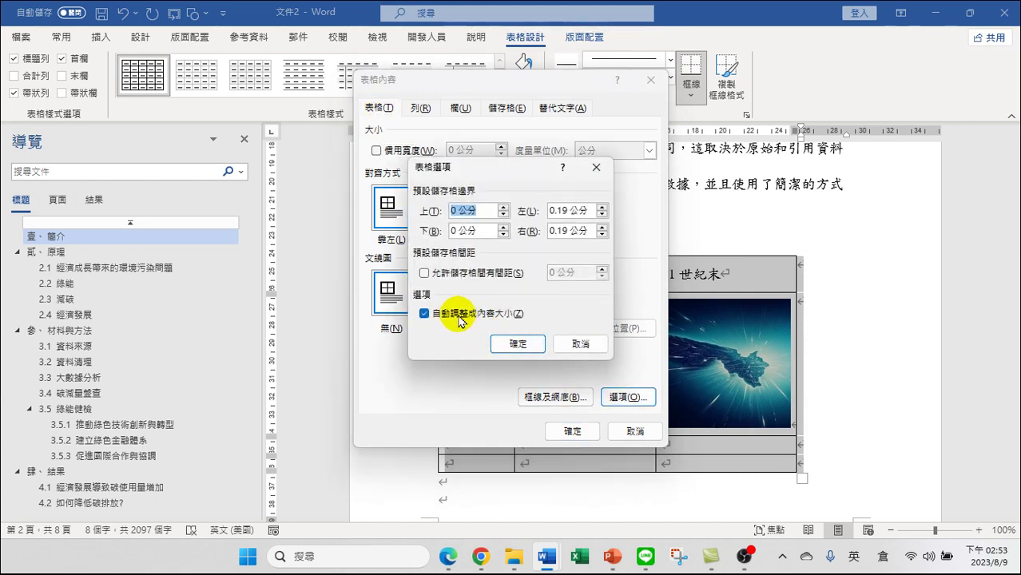
{"action": "left_click", "coordinate": [478, 312]}
{"action": "left_click", "coordinate": [426, 316]}
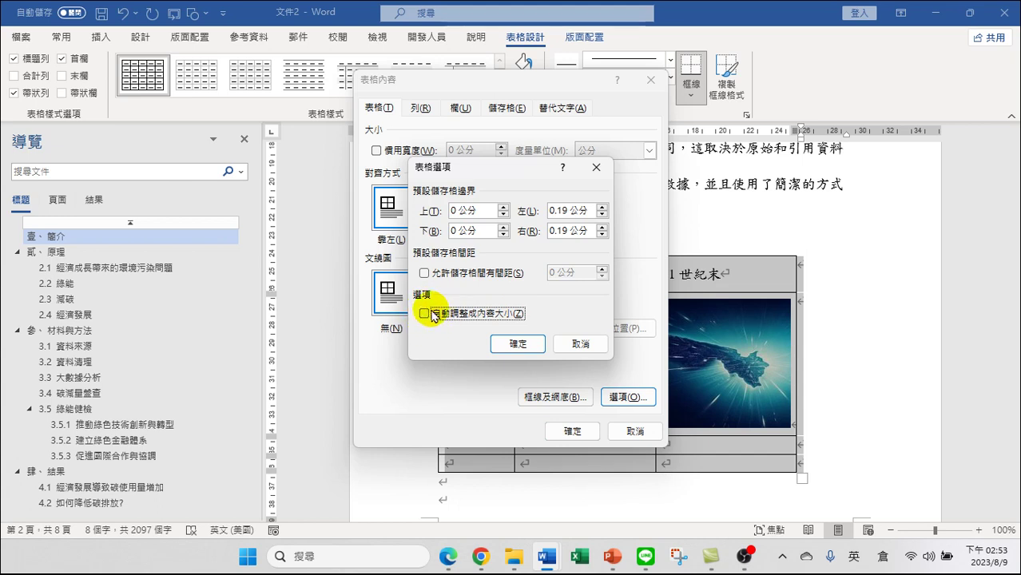
{"action": "left_click", "coordinate": [519, 347]}
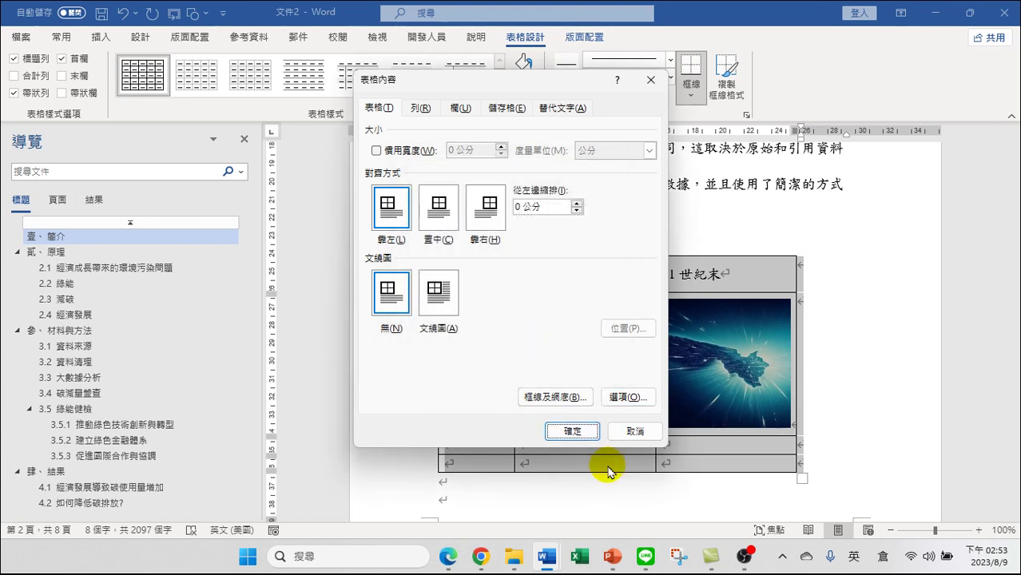
{"action": "left_click", "coordinate": [571, 430]}
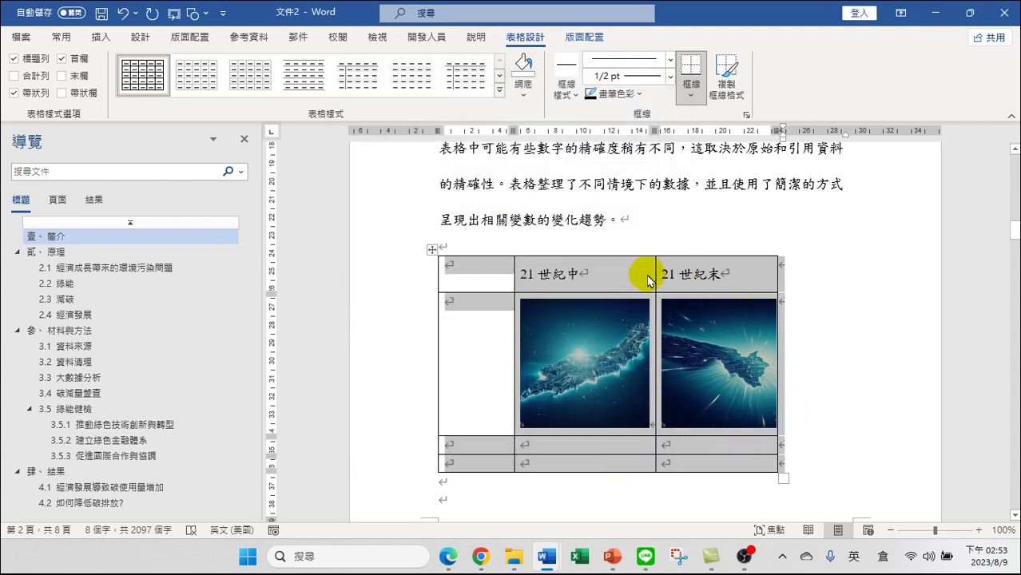
Narrow the 21世紀中 and 21世紀末 columns of the table by moving their right borders inward
{"action": "left_click", "coordinate": [612, 279]}
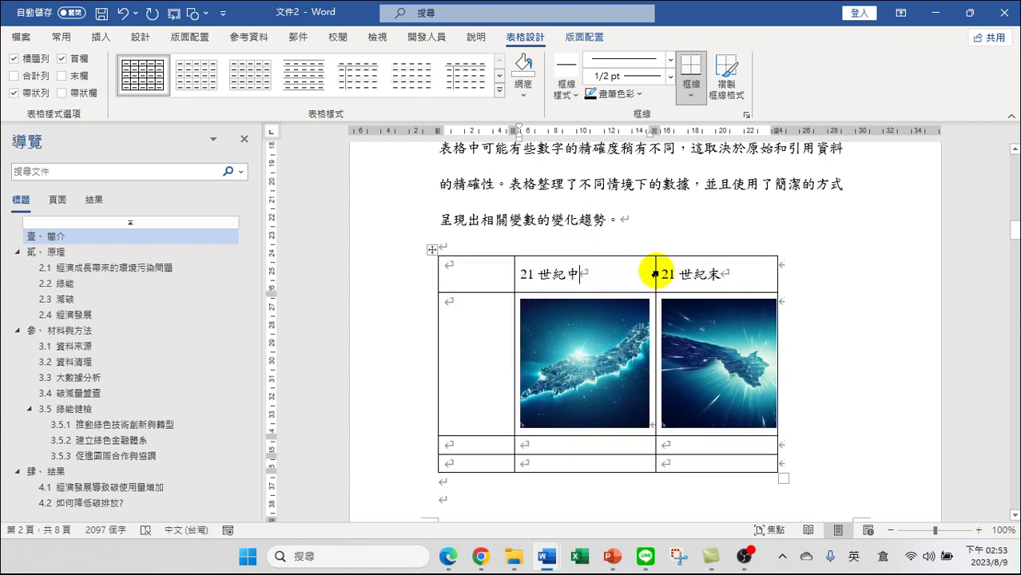
{"action": "left_click_drag", "start_coordinate": [655, 274], "coordinate": [624, 280]}
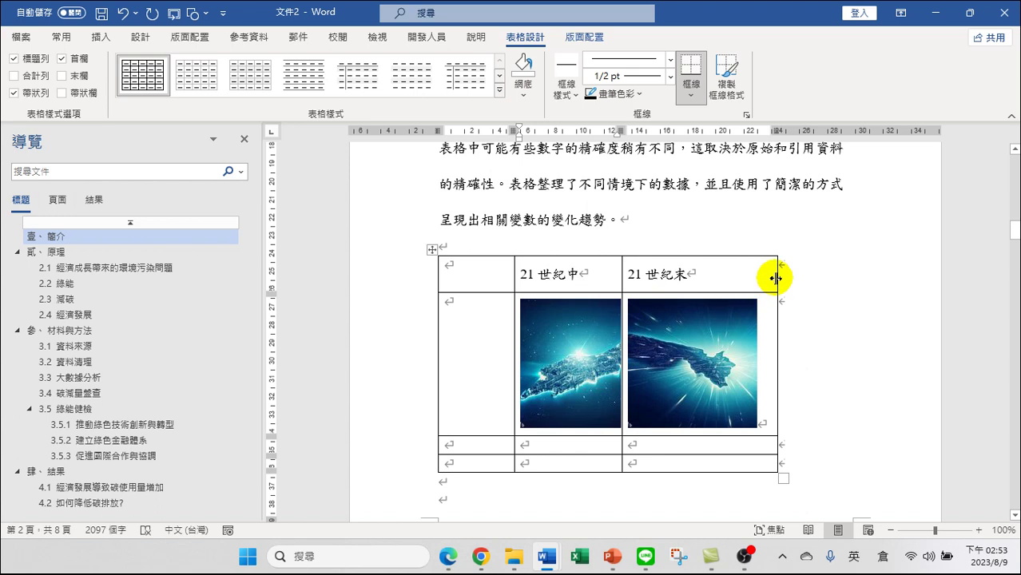
{"action": "left_click_drag", "start_coordinate": [775, 278], "coordinate": [726, 279]}
Copy the third "a map of Taiwan in 2050" image from the Bing chat in Edge into the third row's middle cell in Word
{"action": "left_click", "coordinate": [551, 445]}
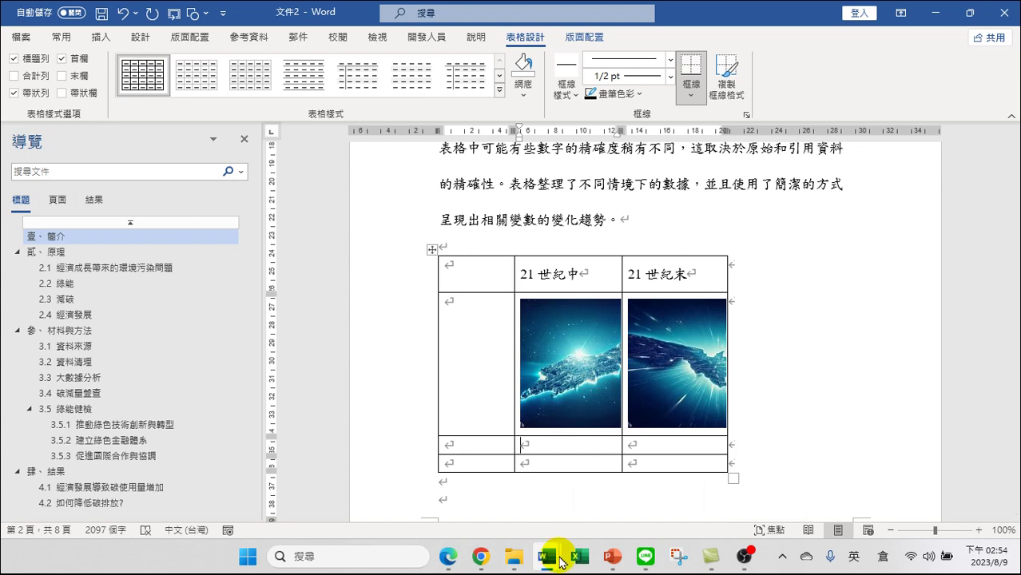
{"action": "mouse_move", "coordinate": [484, 567]}
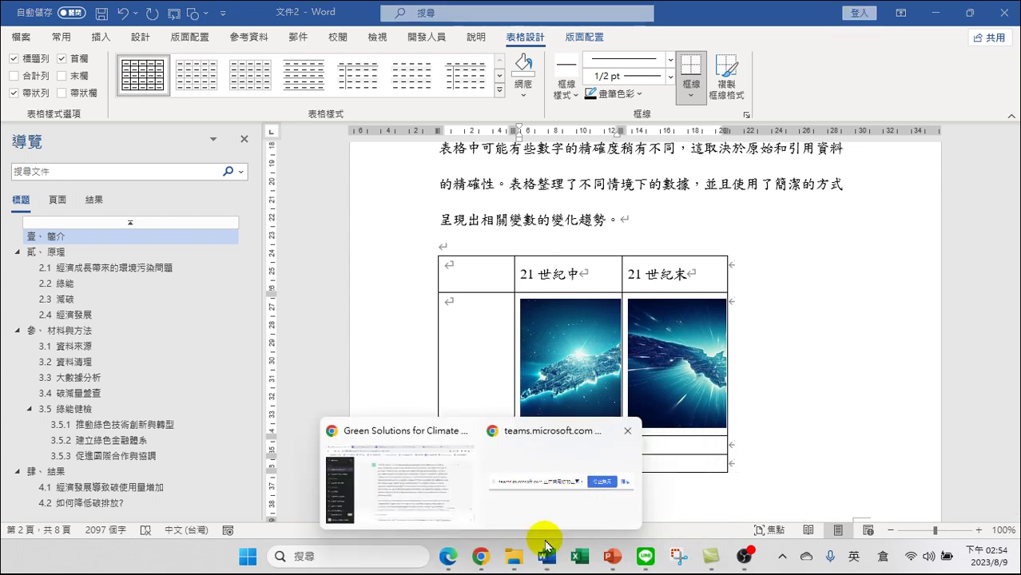
{"action": "left_click", "coordinate": [449, 560]}
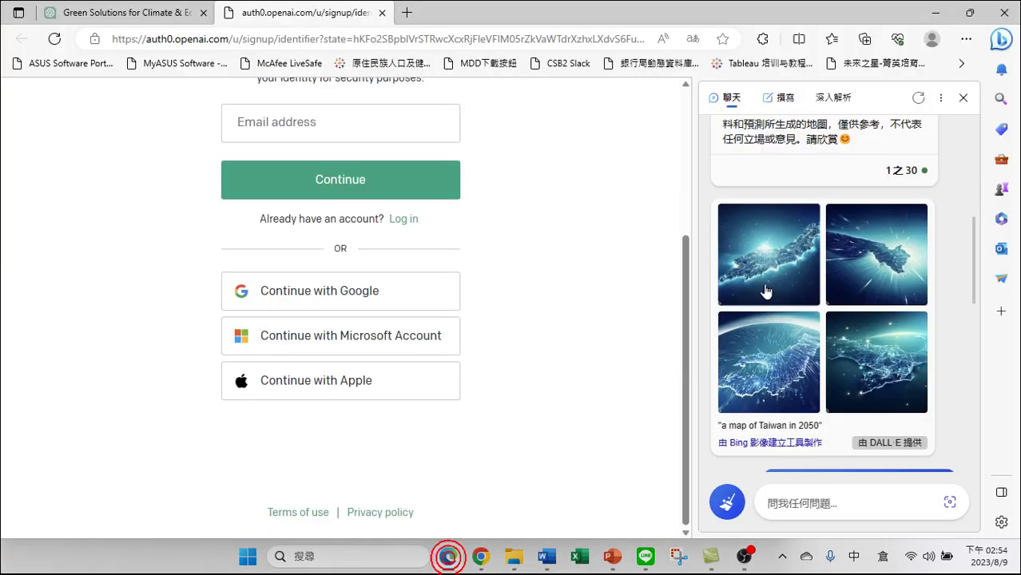
{"action": "right_click", "coordinate": [751, 353]}
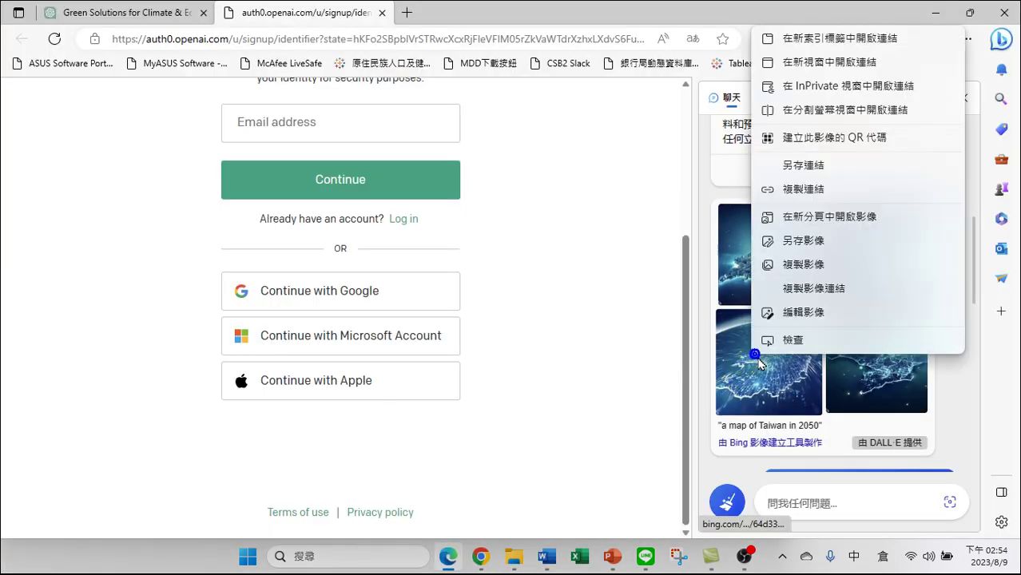
{"action": "left_click", "coordinate": [803, 267]}
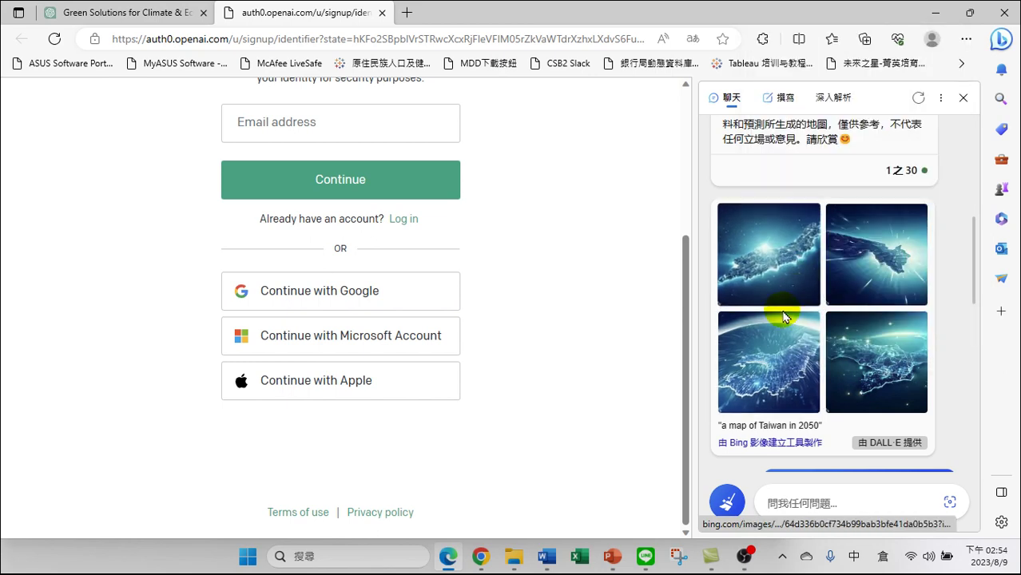
{"action": "key", "text": "alt+Tab"}
{"action": "left_click", "coordinate": [548, 467]}
{"action": "key", "text": "ctrl+v"}
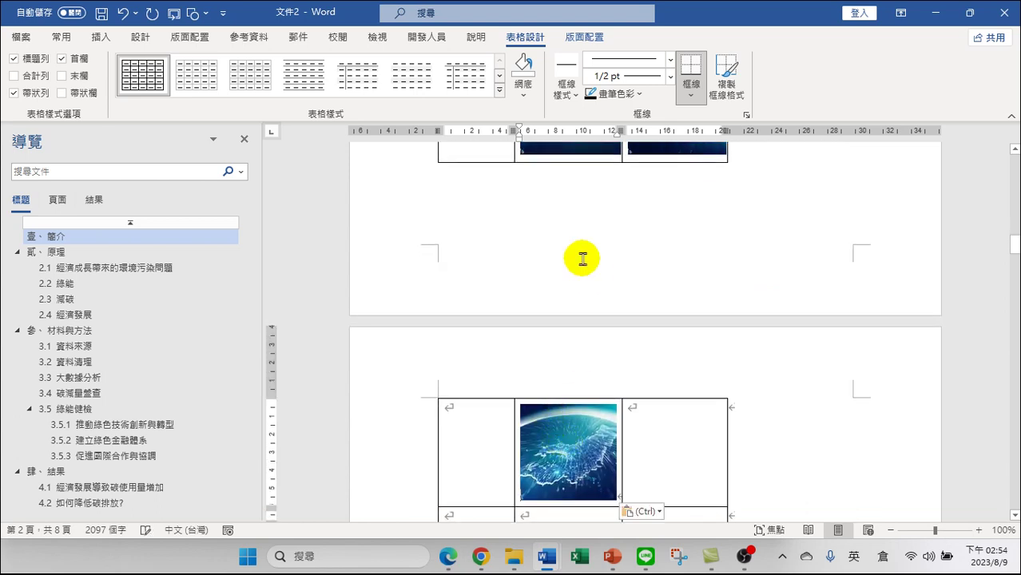
Copy the fourth "a map of Taiwan in 2050" image from Edge into the third row's last cell of the Word table
{"action": "scroll", "coordinate": [581, 289], "scroll_direction": "up", "scroll_amount": 2}
{"action": "scroll", "coordinate": [600, 240], "scroll_direction": "down", "scroll_amount": 3}
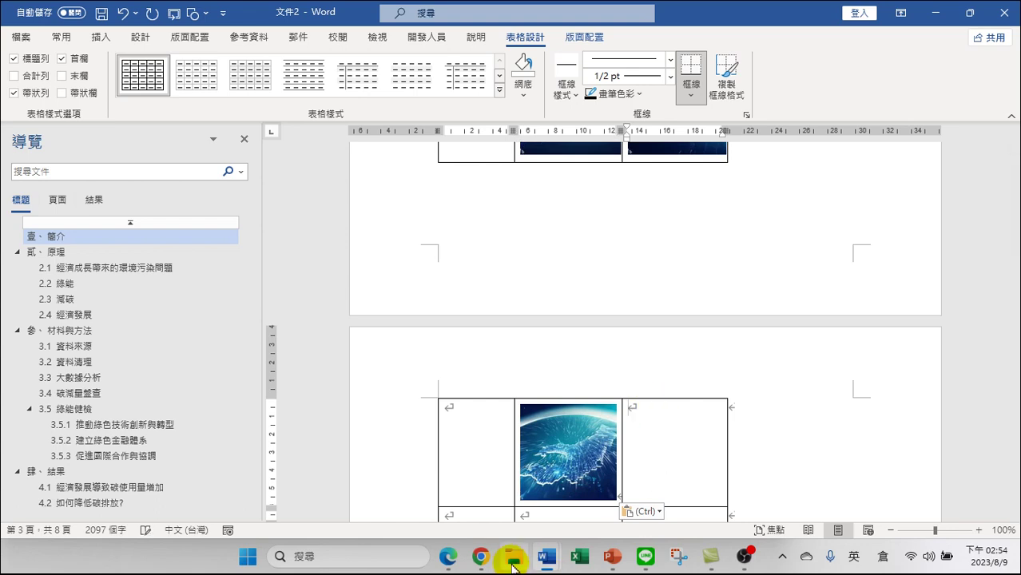
{"action": "left_click", "coordinate": [479, 560]}
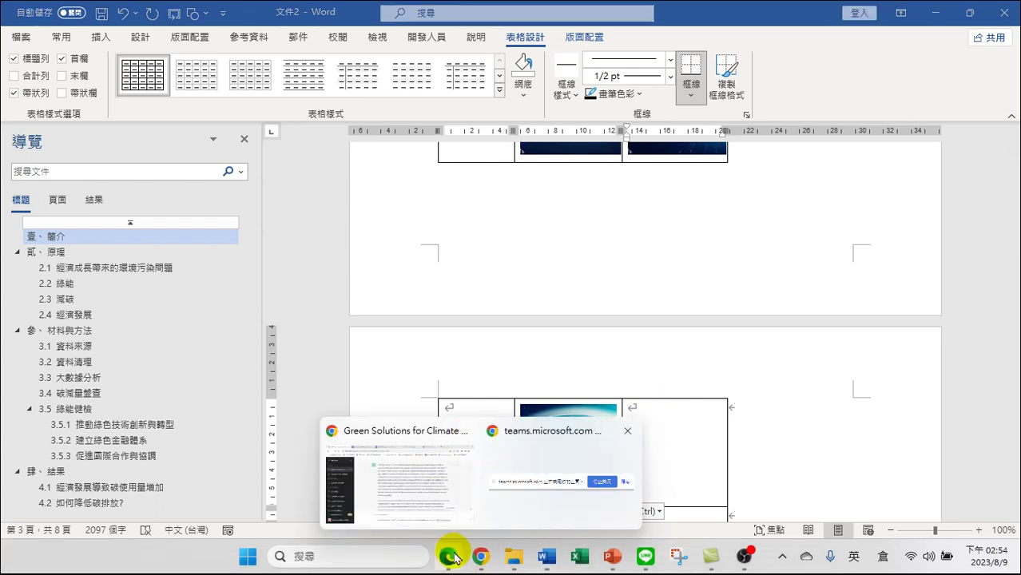
{"action": "left_click", "coordinate": [448, 557]}
{"action": "right_click", "coordinate": [901, 335]}
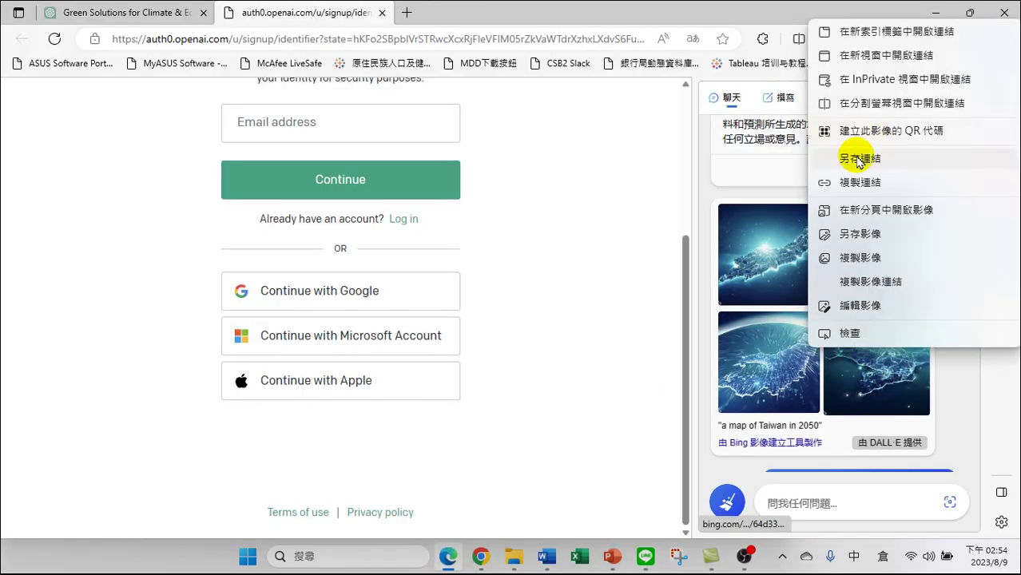
{"action": "left_click", "coordinate": [856, 266]}
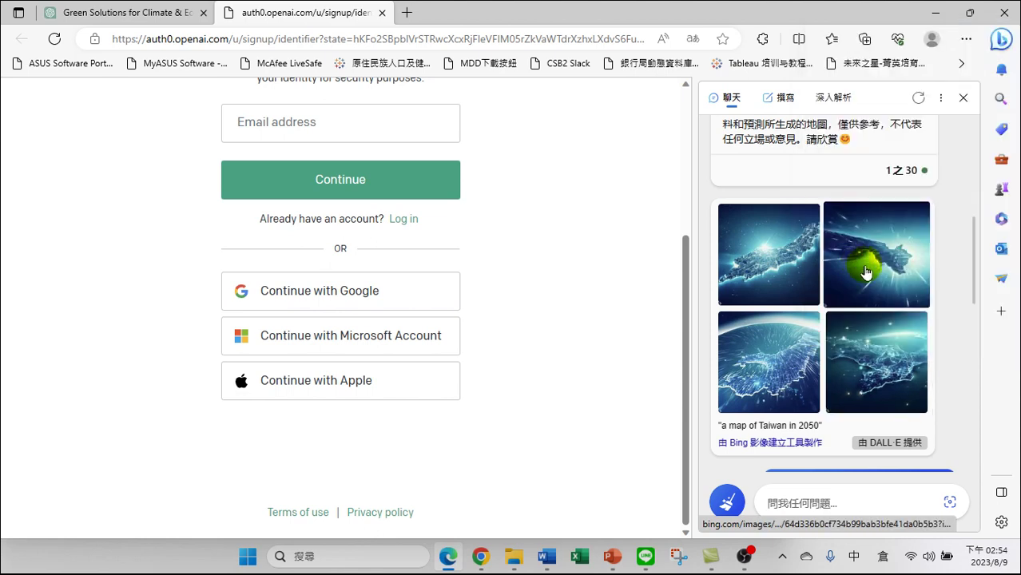
{"action": "key", "text": "alt+Tab"}
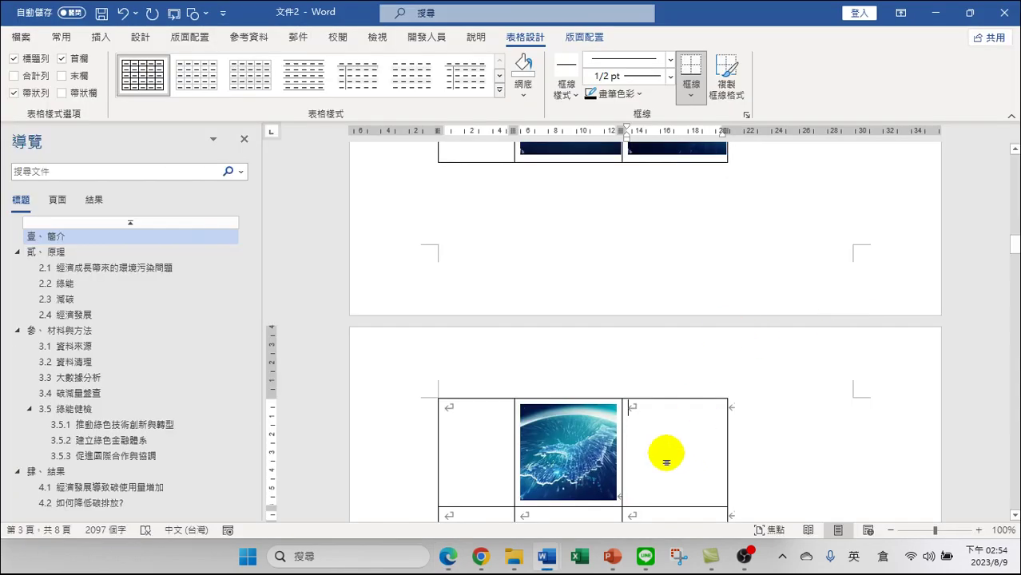
{"action": "key", "text": "ctrl+v"}
{"action": "scroll", "coordinate": [631, 415], "scroll_direction": "down", "scroll_amount": 3}
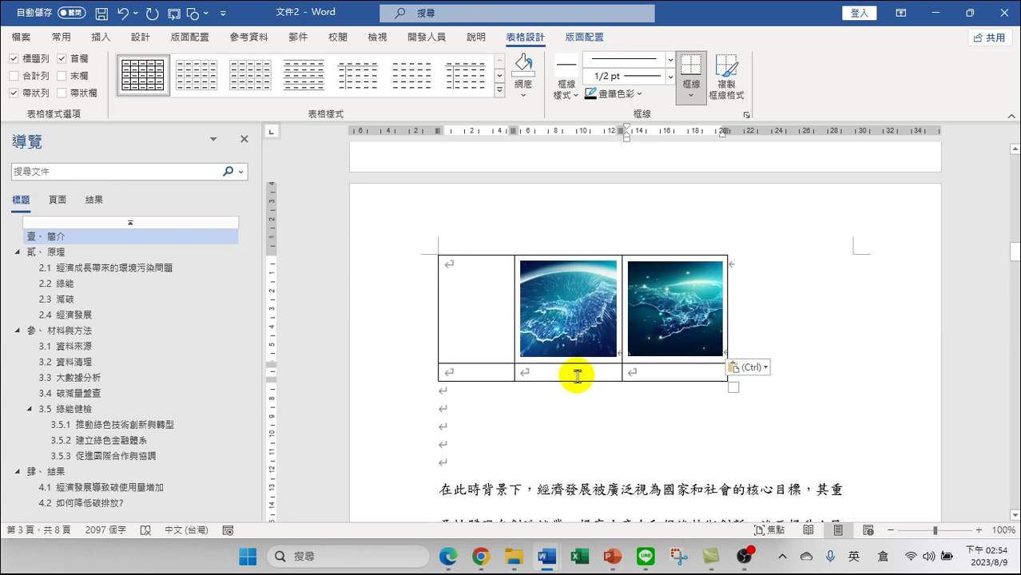
Add a row at the table's end and copy the first "台灣在2100年的地圖" image from Edge into the fourth row's middle cell
{"action": "key", "text": "Tab"}
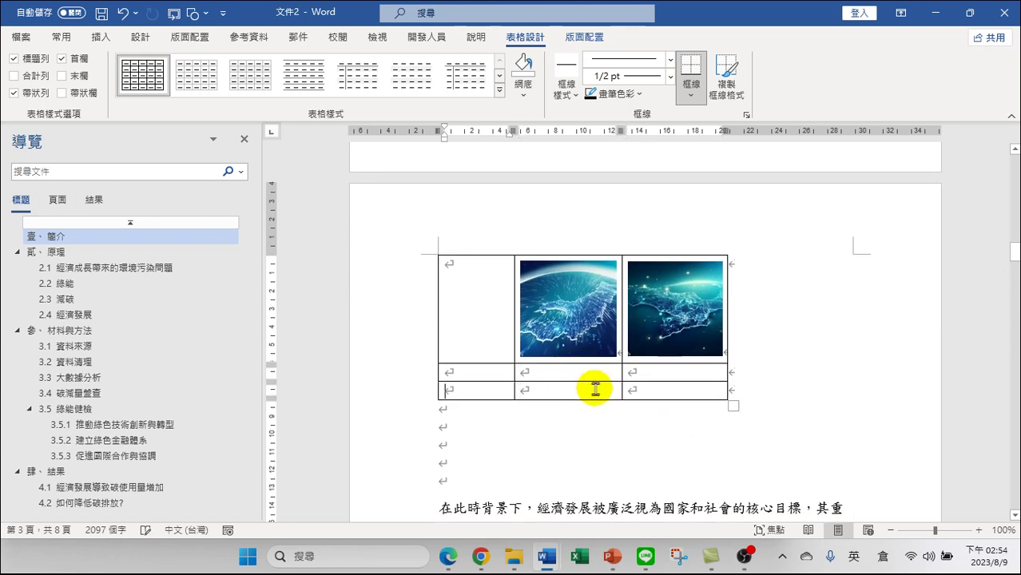
{"action": "key", "text": "alt+Tab"}
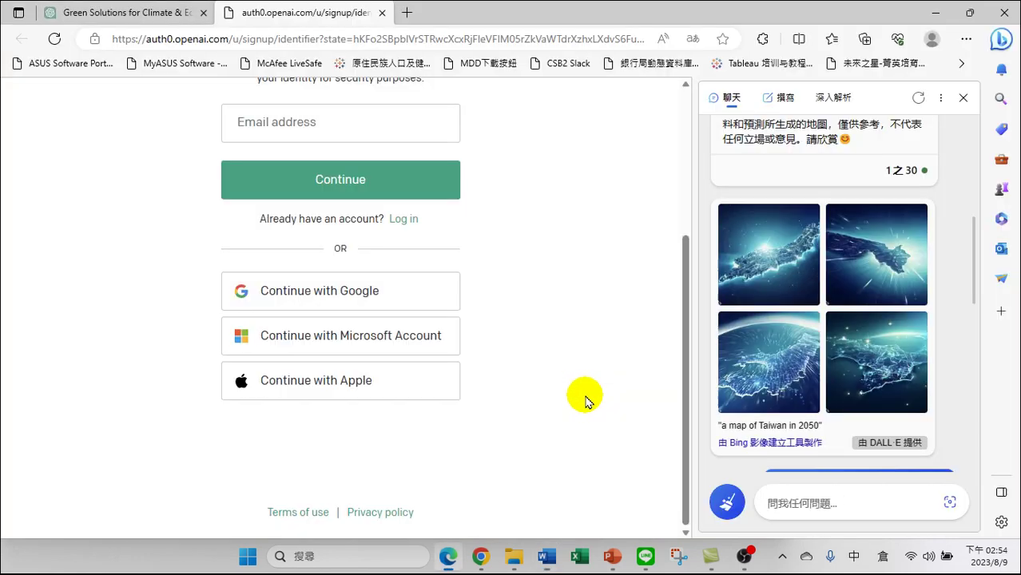
{"action": "scroll", "coordinate": [791, 366], "scroll_direction": "down", "scroll_amount": 5}
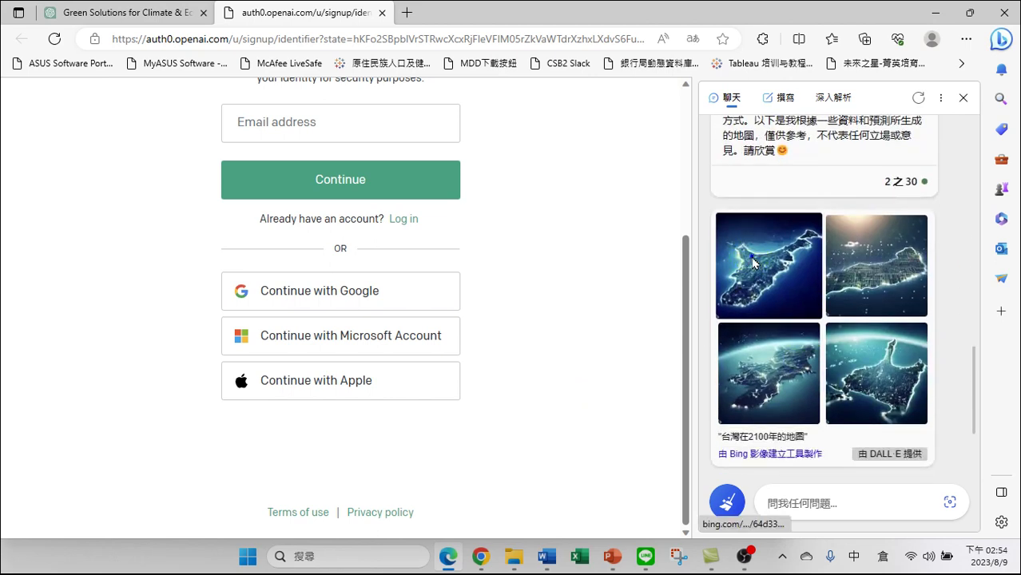
{"action": "right_click", "coordinate": [805, 368]}
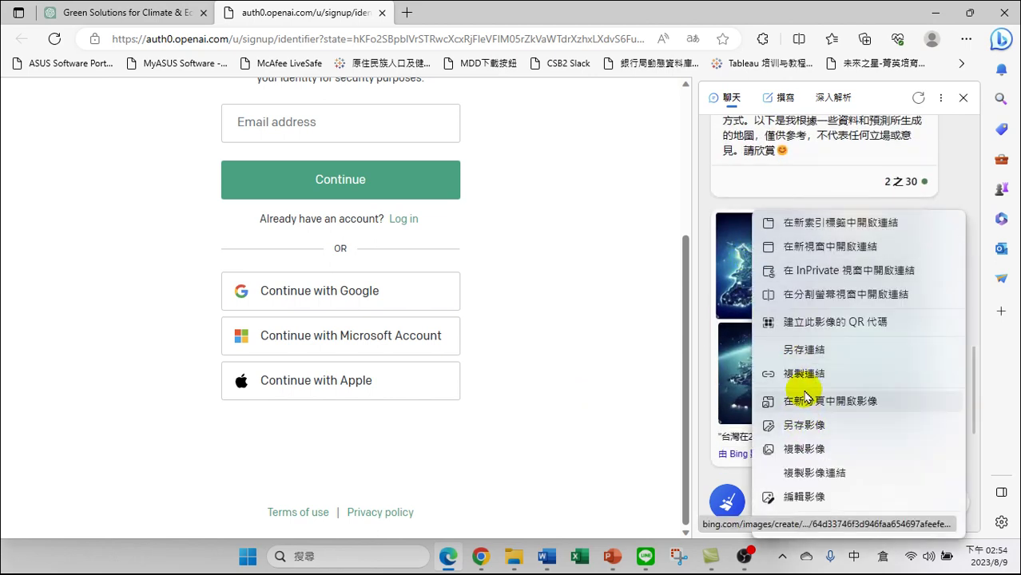
{"action": "left_click", "coordinate": [803, 449]}
{"action": "key", "text": "alt+Tab"}
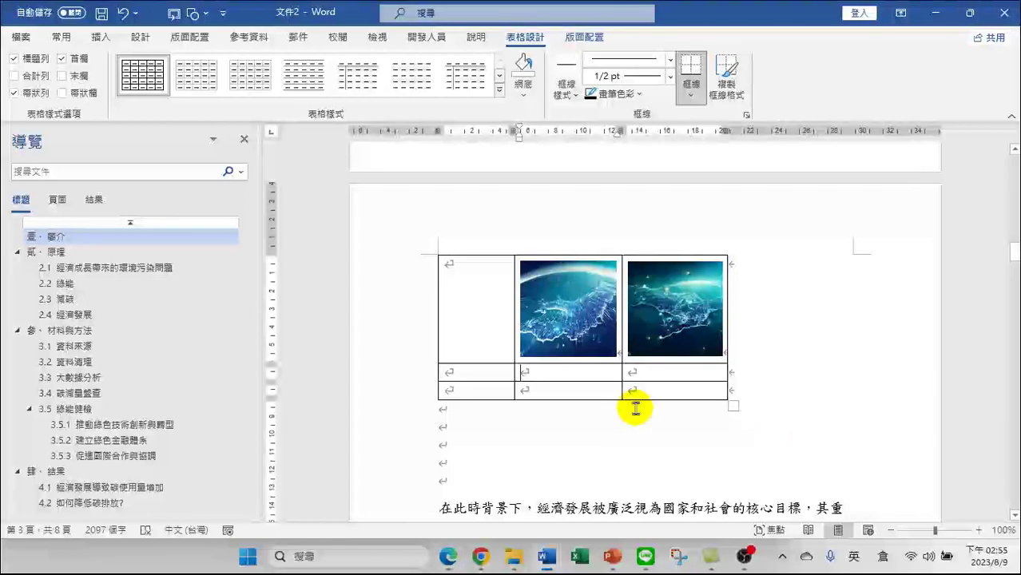
{"action": "key", "text": "ctrl+v"}
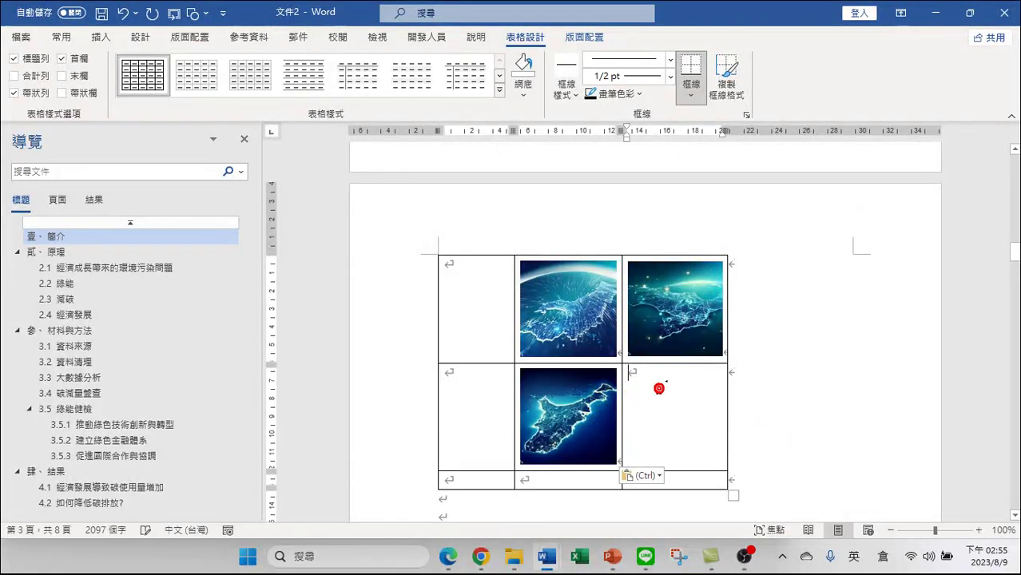
Copy the second "台灣在2100年的地圖" image from Edge into the fourth row's last cell of the Word table
{"action": "key", "text": "alt+Tab"}
{"action": "right_click", "coordinate": [879, 275]}
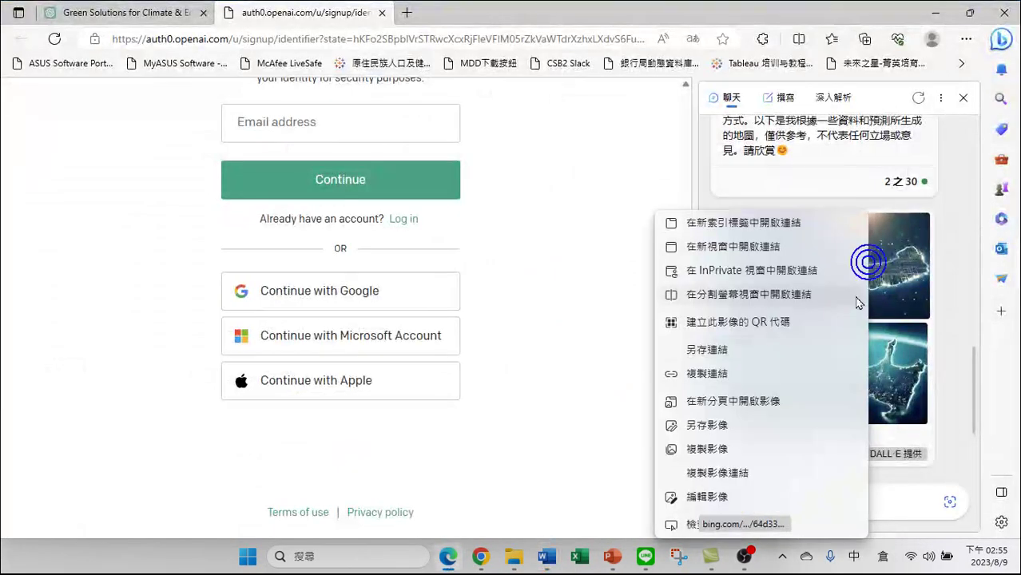
{"action": "left_click", "coordinate": [707, 449]}
{"action": "key", "text": "alt+Tab"}
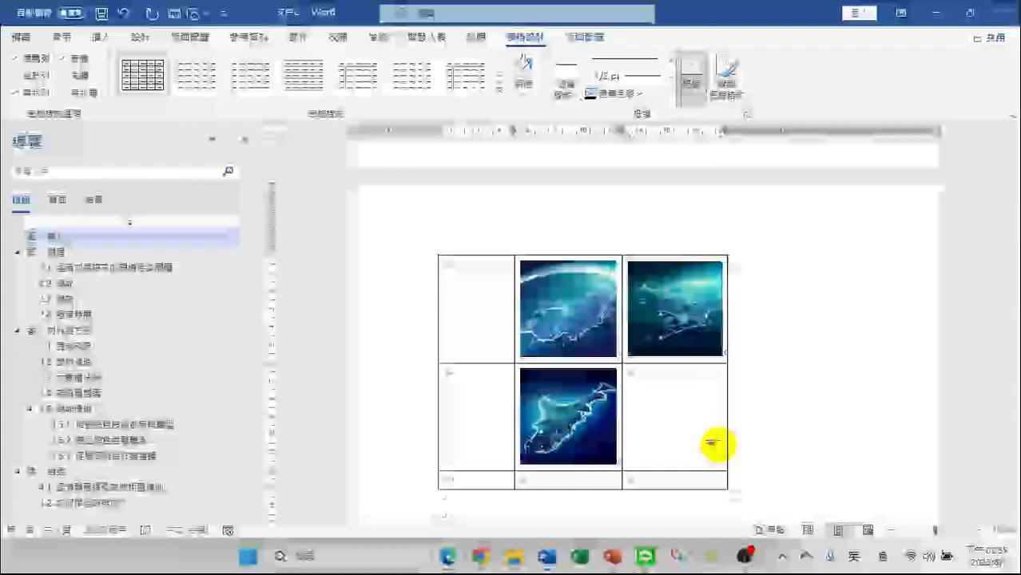
{"action": "left_click", "coordinate": [666, 392]}
{"action": "key", "text": "ctrl+v"}
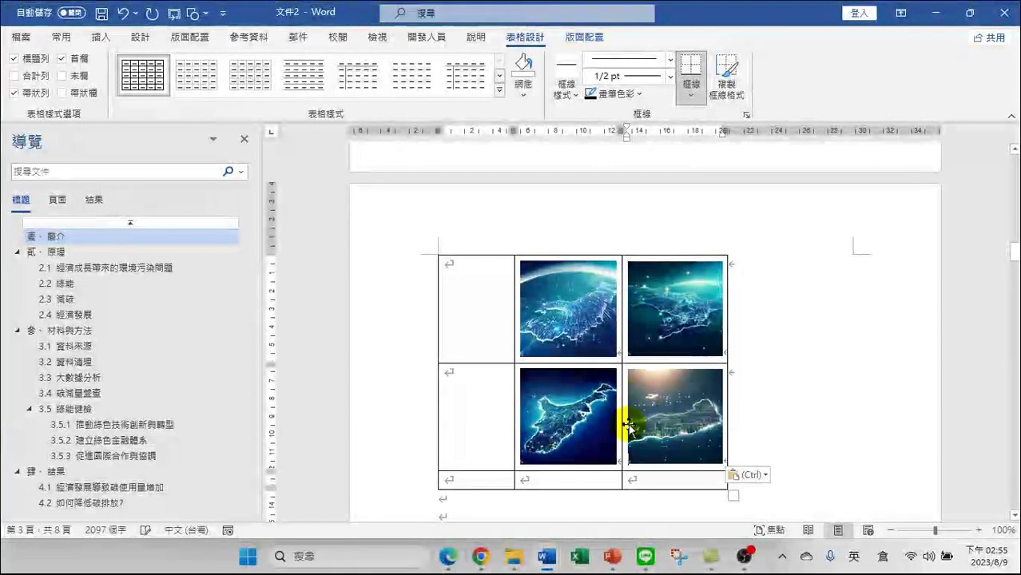
Copy the third "台灣在2100年的地圖" image from Edge into the middle cell of the Word table's last row
{"action": "scroll", "coordinate": [611, 353], "scroll_direction": "down", "scroll_amount": 3}
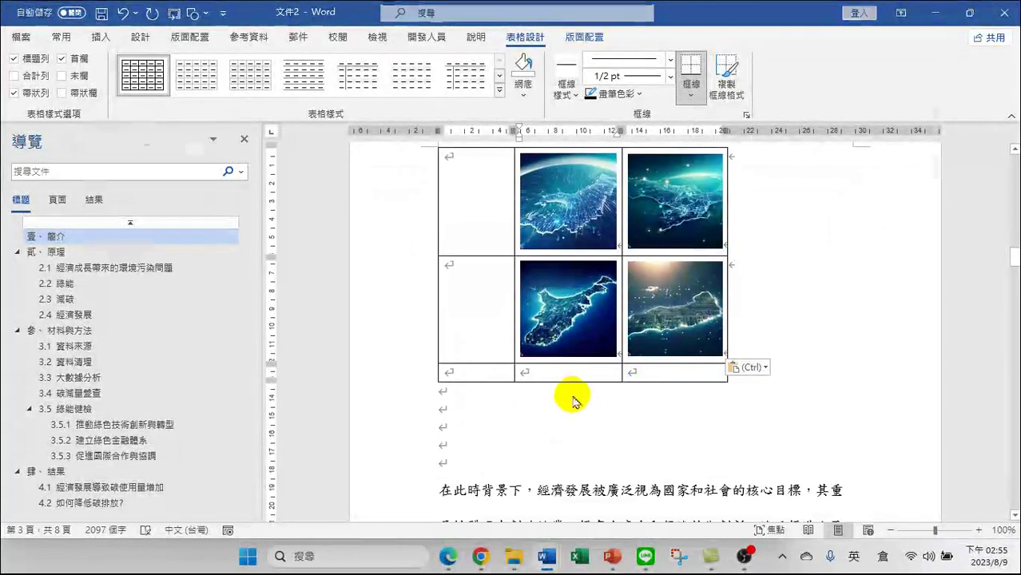
{"action": "key", "text": "alt+Tab"}
{"action": "right_click", "coordinate": [769, 360]}
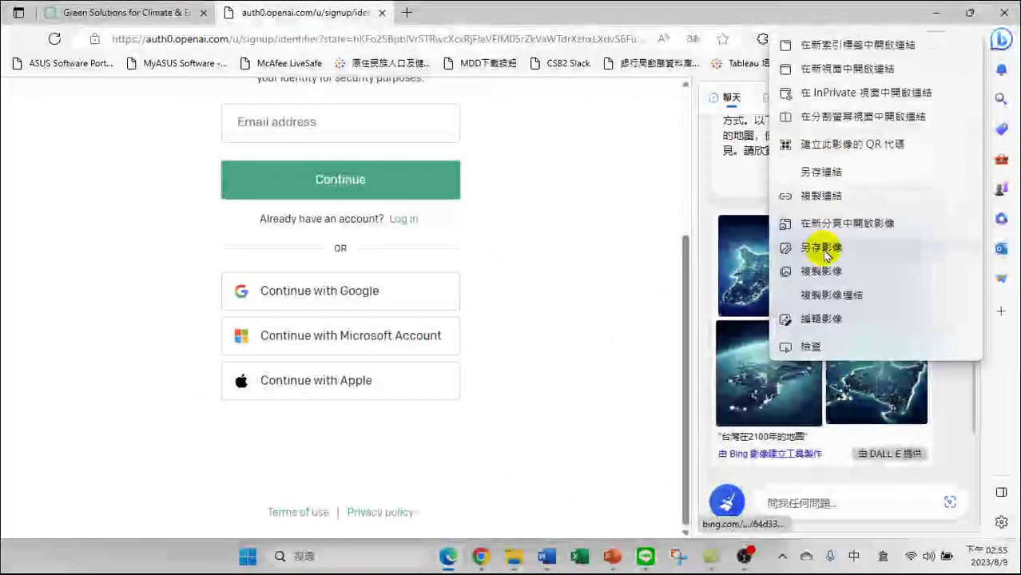
{"action": "left_click", "coordinate": [822, 271]}
{"action": "key", "text": "alt+Tab"}
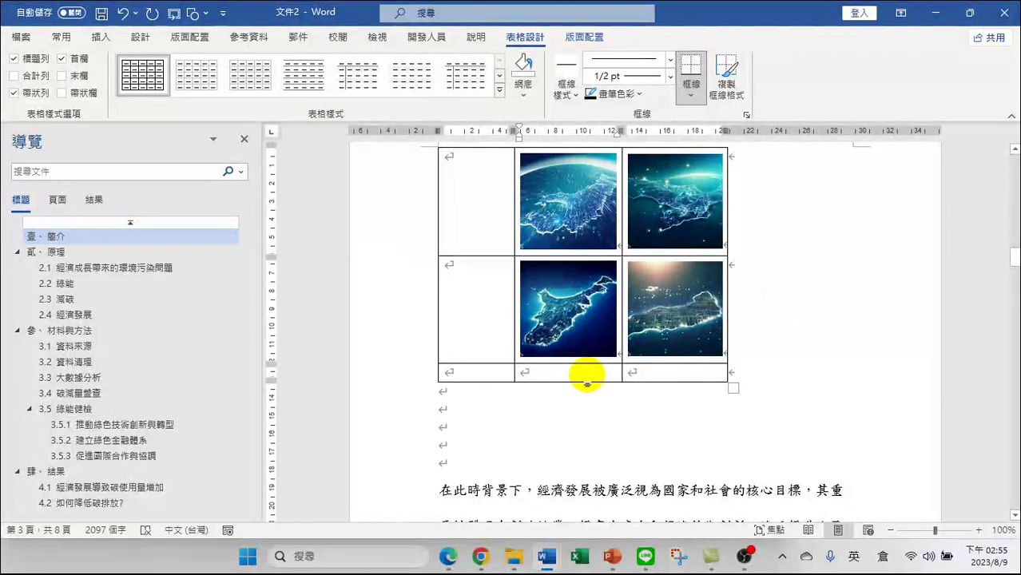
{"action": "key", "text": "ctrl+v"}
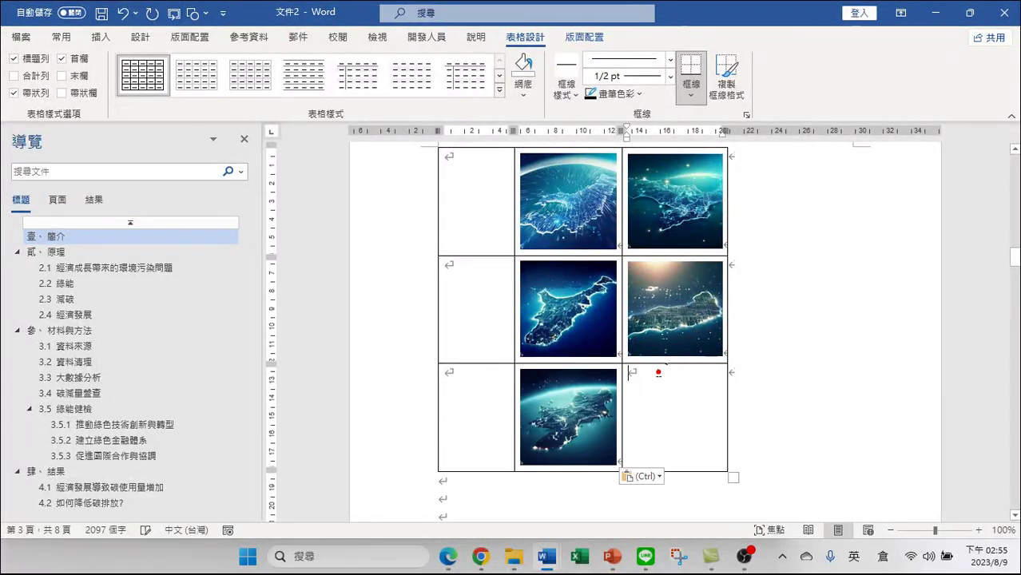
Copy the fourth "台灣在2100年的地圖" image from Edge into the last cell of the Word table's last row
{"action": "key", "text": "alt+Tab"}
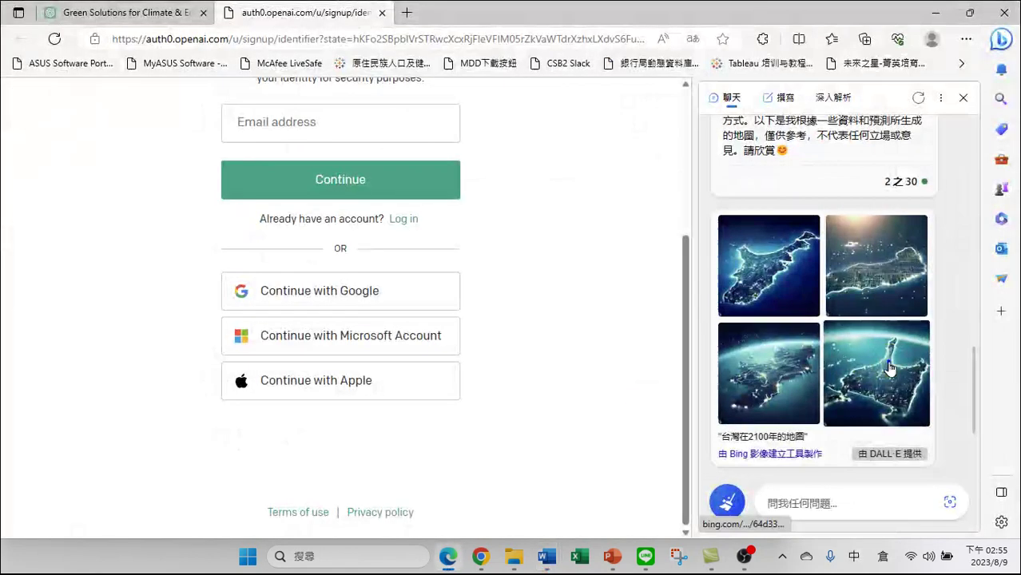
{"action": "right_click", "coordinate": [896, 361]}
{"action": "key", "text": "Escape"}
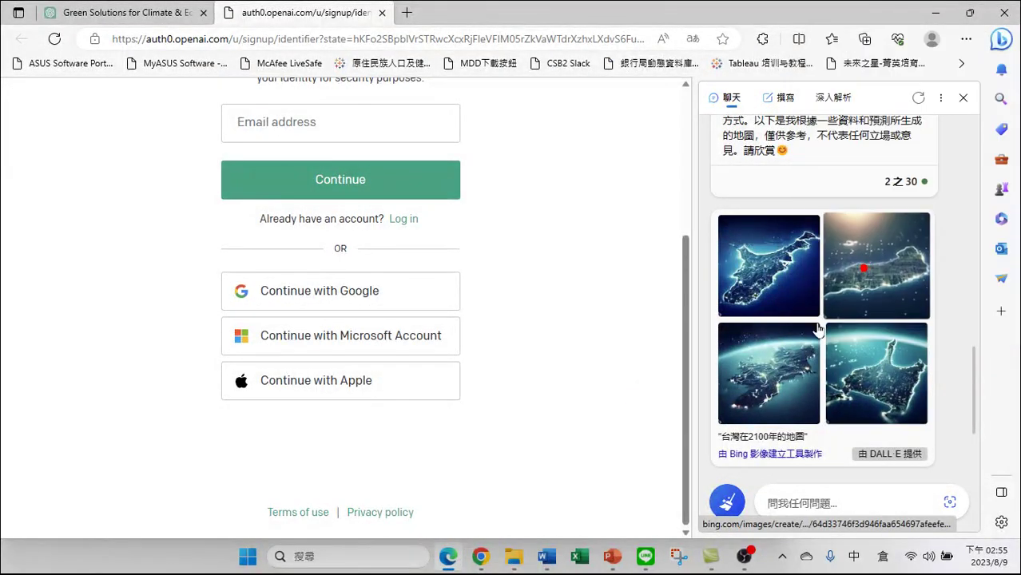
{"action": "key", "text": "alt+Tab"}
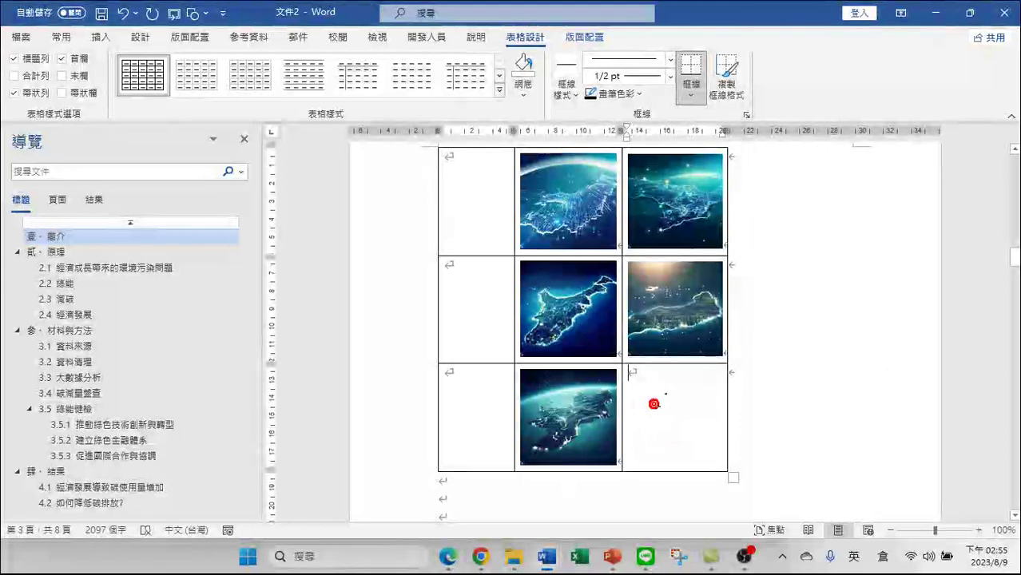
{"action": "key", "text": "ctrl+v"}
Cut the map image from the second row's "21 世紀中" cell and paste it back into the same cell
{"action": "scroll", "coordinate": [663, 376], "scroll_direction": "up", "scroll_amount": 5}
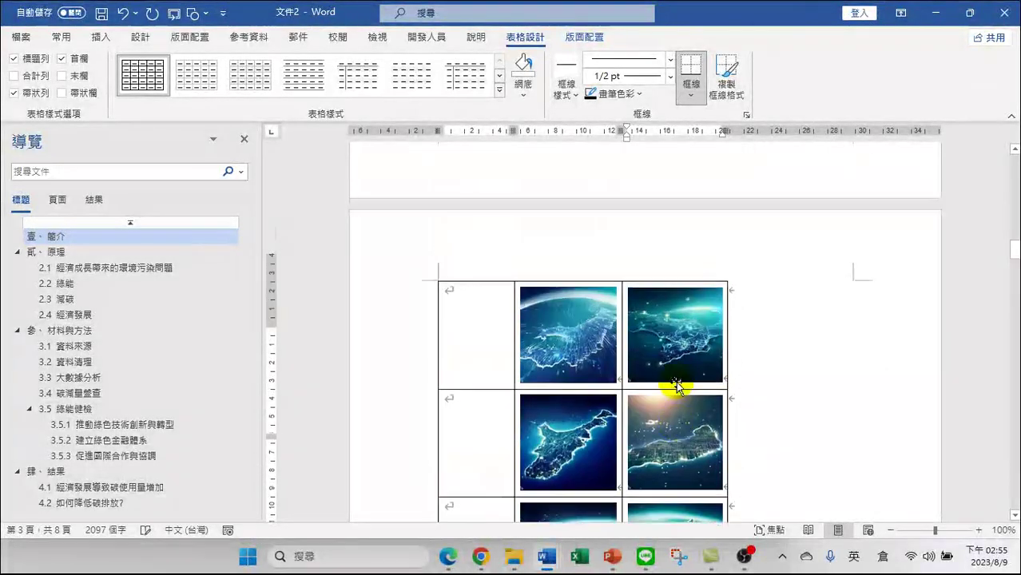
{"action": "scroll", "coordinate": [647, 362], "scroll_direction": "up", "scroll_amount": 3}
{"action": "scroll", "coordinate": [649, 344], "scroll_direction": "down", "scroll_amount": 1}
{"action": "left_click", "coordinate": [577, 320]}
{"action": "right_click", "coordinate": [577, 320]}
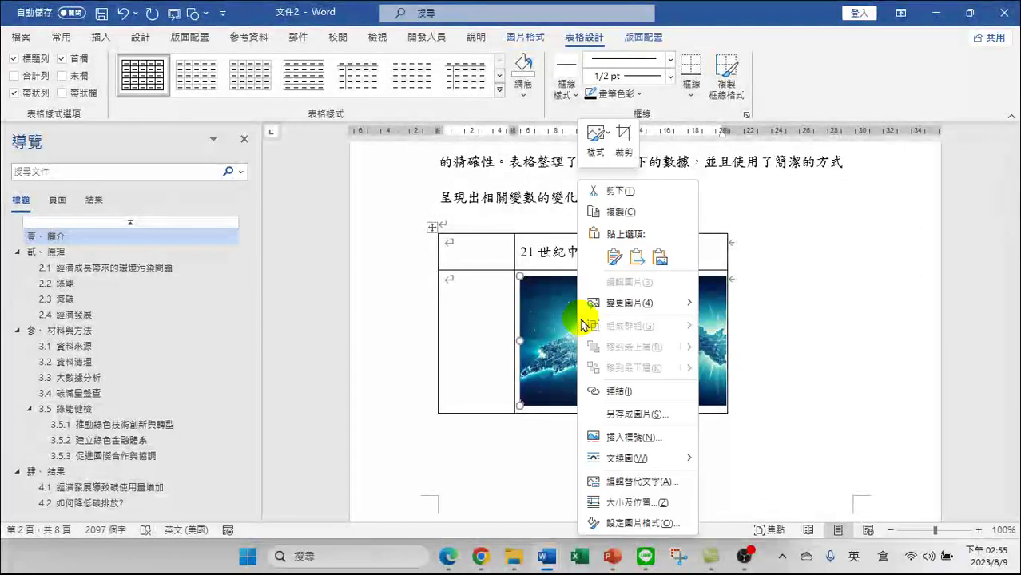
{"action": "left_click", "coordinate": [615, 191]}
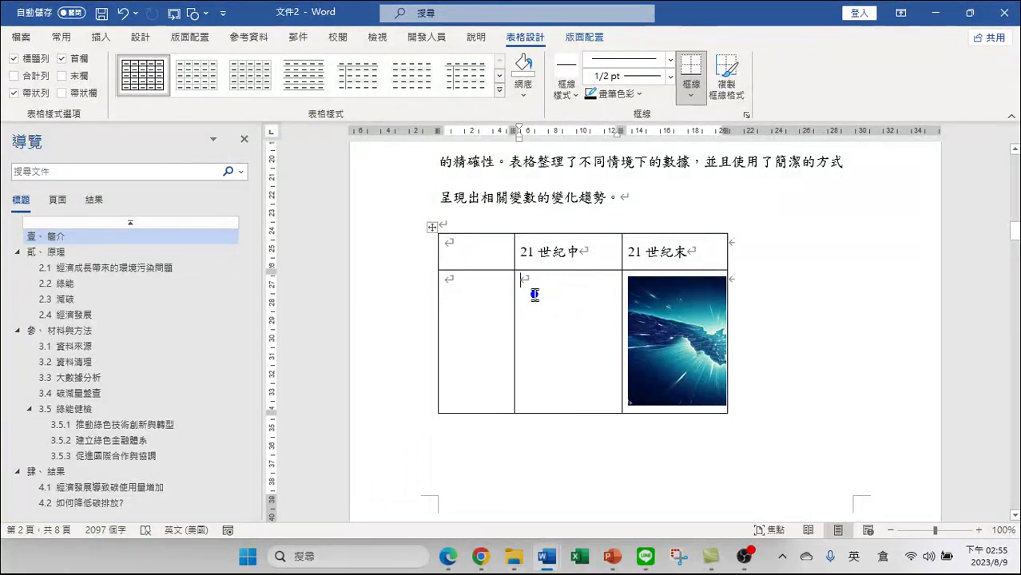
{"action": "left_click", "coordinate": [855, 303]}
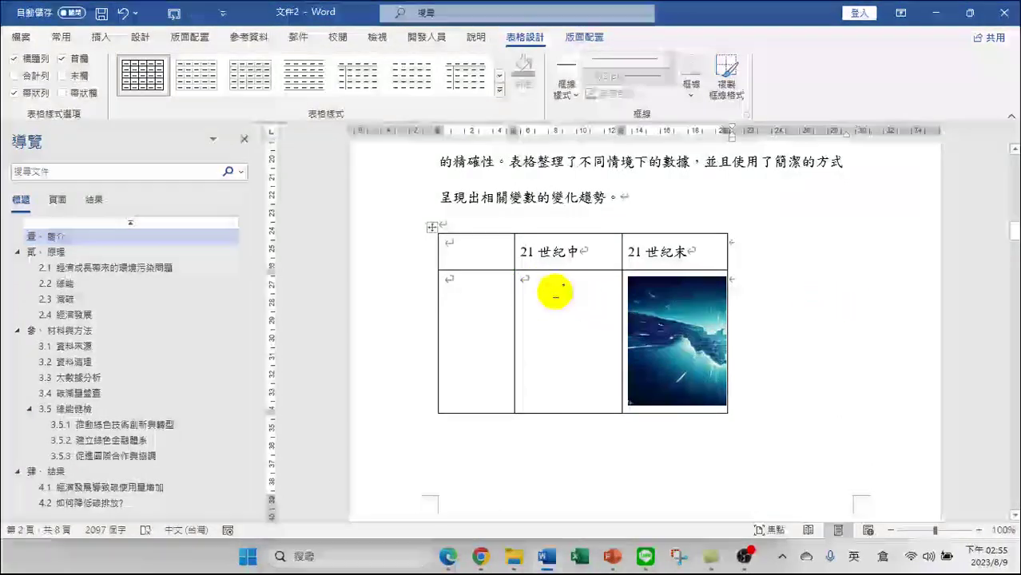
{"action": "left_click", "coordinate": [537, 303]}
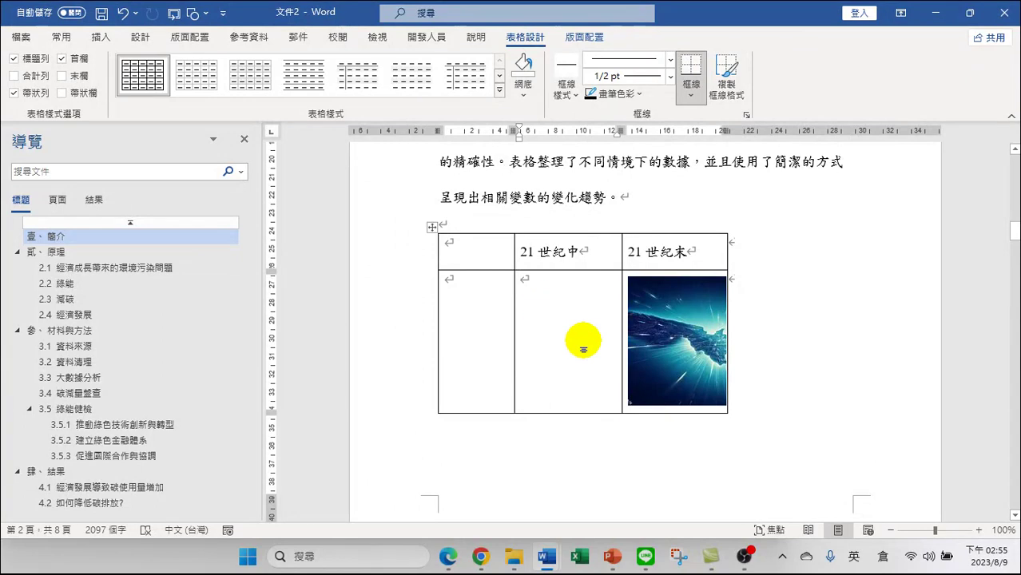
{"action": "key", "text": "ctrl+v"}
Delete both oversized map images from the table's second row
{"action": "left_click", "coordinate": [574, 328]}
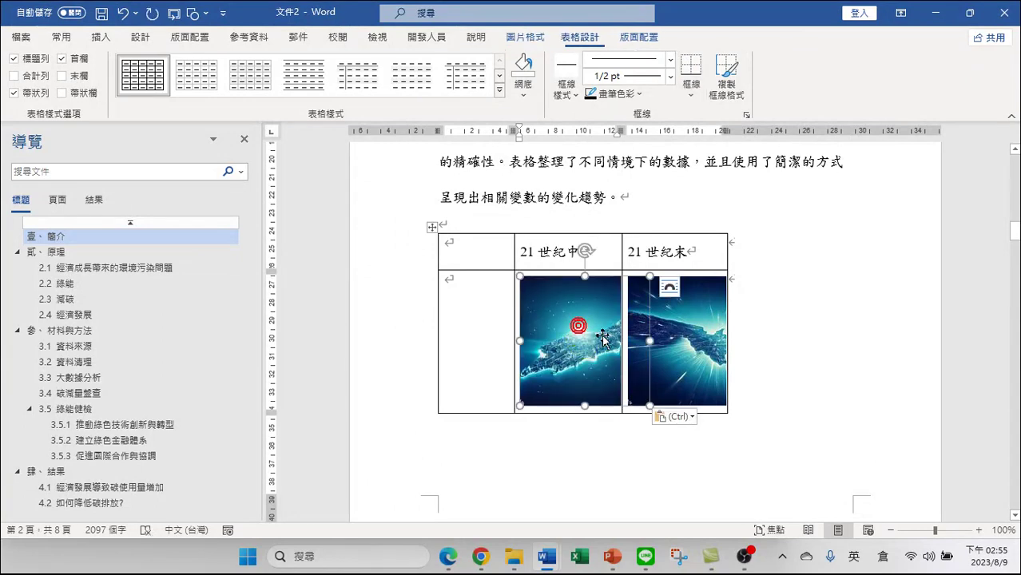
{"action": "left_click_drag", "start_coordinate": [591, 333], "coordinate": [567, 327]}
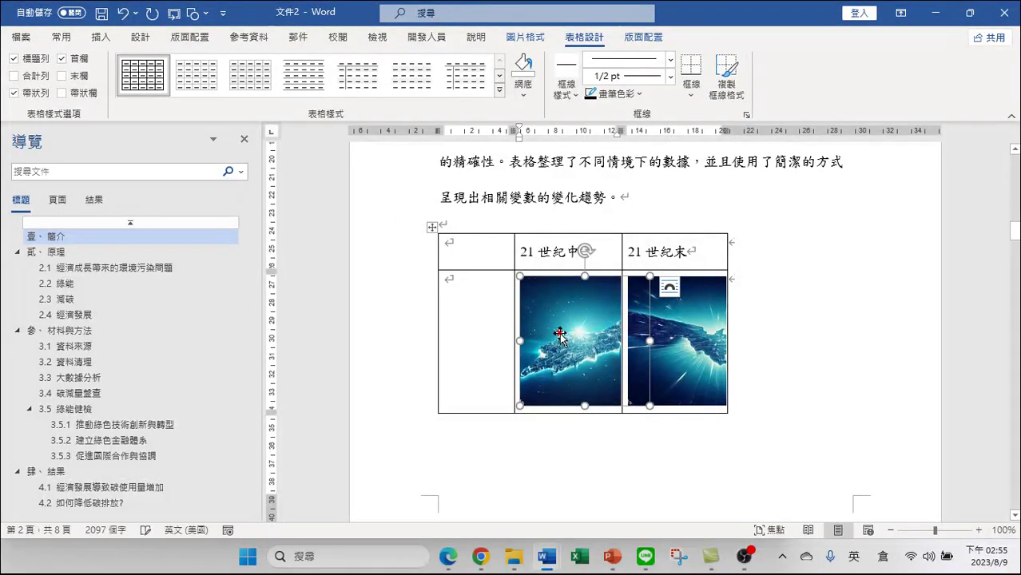
{"action": "key", "text": "Delete"}
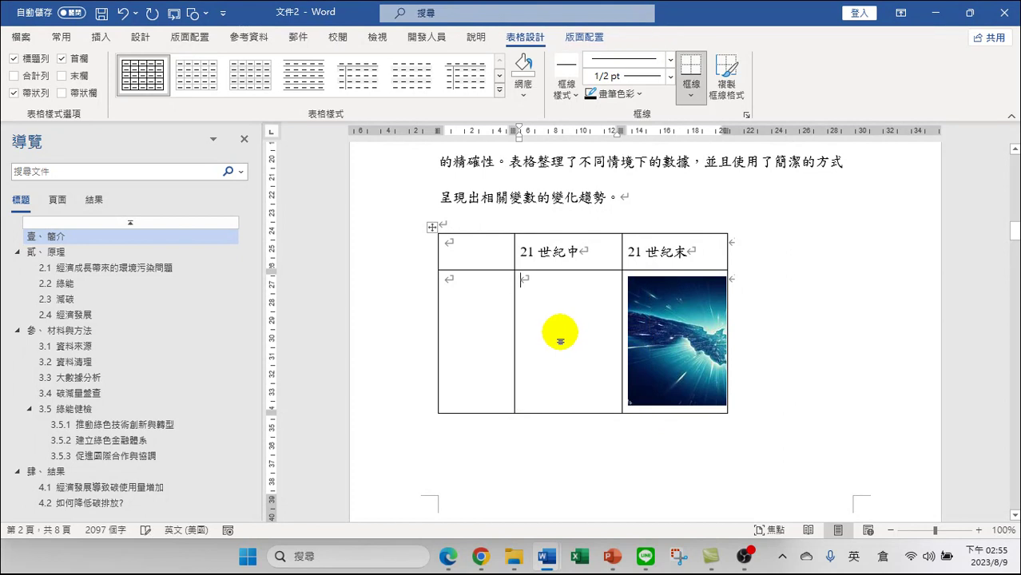
{"action": "left_click", "coordinate": [695, 326]}
{"action": "left_click_drag", "start_coordinate": [679, 352], "coordinate": [622, 366]}
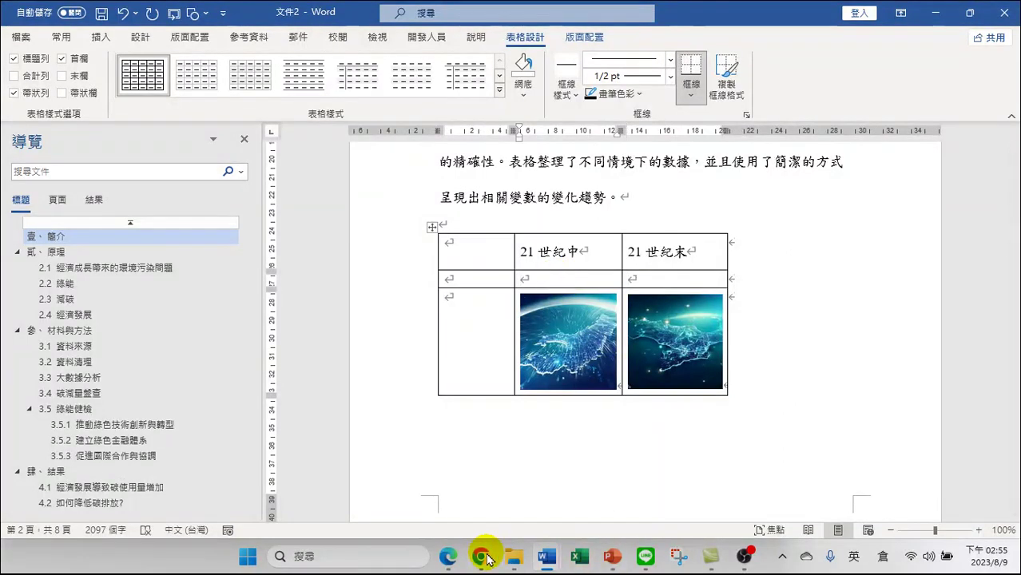
Copy the first Taiwan 2050 map image from Edge into the second row's "21 世紀中" cell in Word
{"action": "left_click", "coordinate": [449, 558]}
{"action": "scroll", "coordinate": [752, 274], "scroll_direction": "down", "scroll_amount": 5}
{"action": "right_click", "coordinate": [759, 409]}
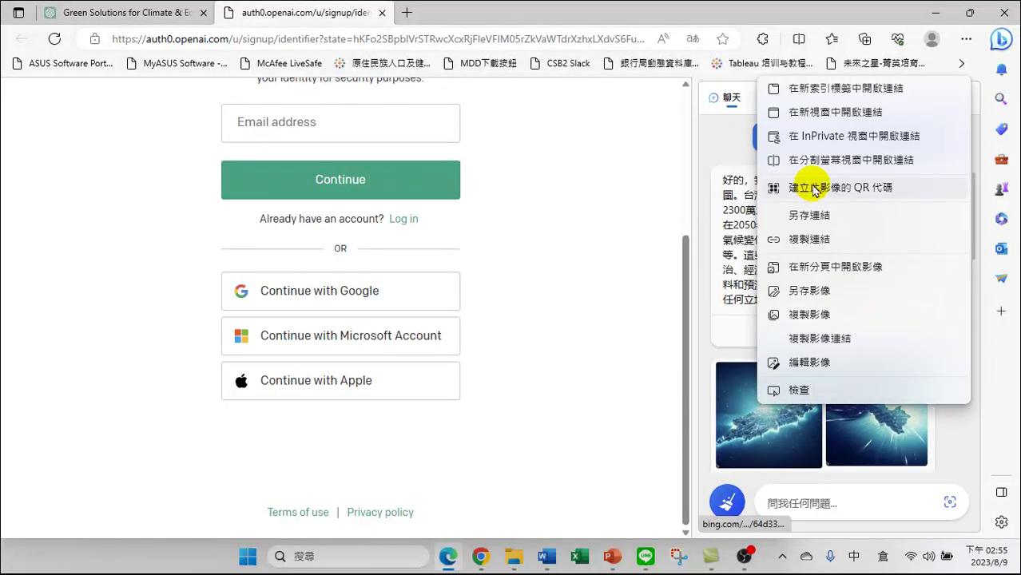
{"action": "left_click", "coordinate": [809, 315]}
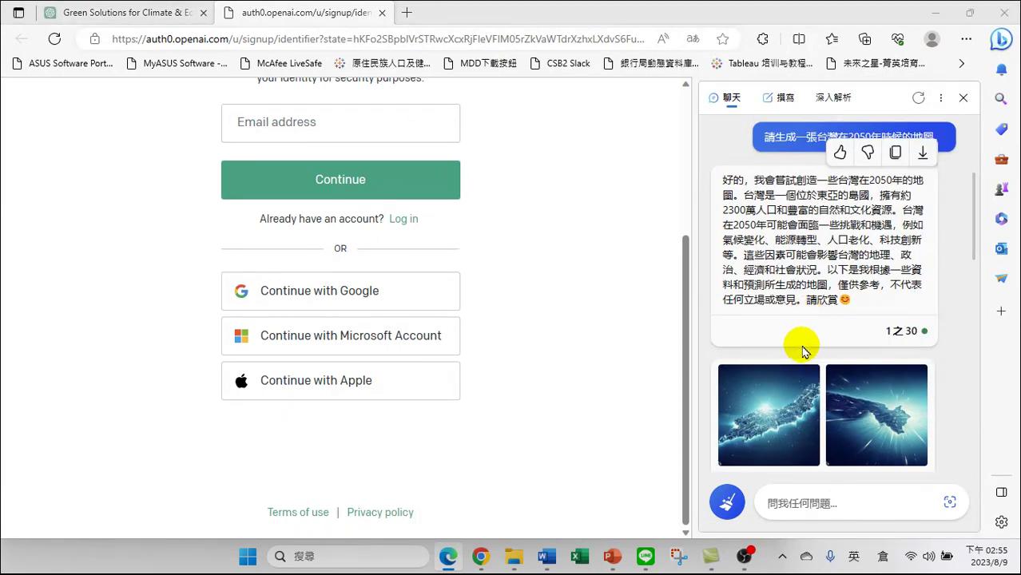
{"action": "left_click", "coordinate": [547, 557]}
{"action": "left_click", "coordinate": [551, 279]}
{"action": "key", "text": "ctrl+v"}
Copy the second Taiwan 2050 map image from Edge into the second row's "21 世紀末" cell in Word
{"action": "right_click", "coordinate": [643, 295]}
{"action": "key", "text": "alt+Tab"}
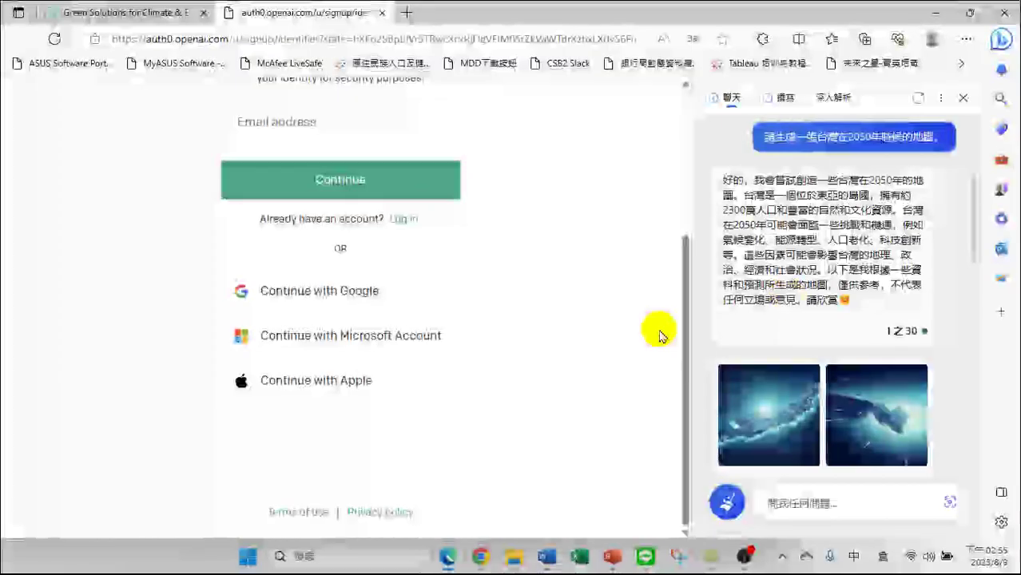
{"action": "right_click", "coordinate": [832, 384]}
{"action": "left_click", "coordinate": [860, 305]}
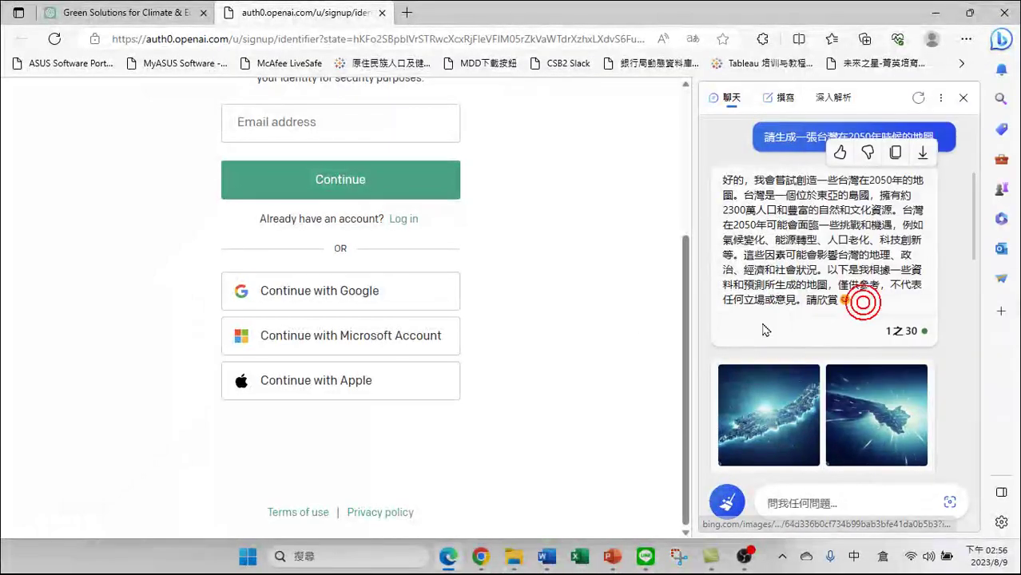
{"action": "key", "text": "alt+Tab"}
{"action": "key", "text": "ctrl+v"}
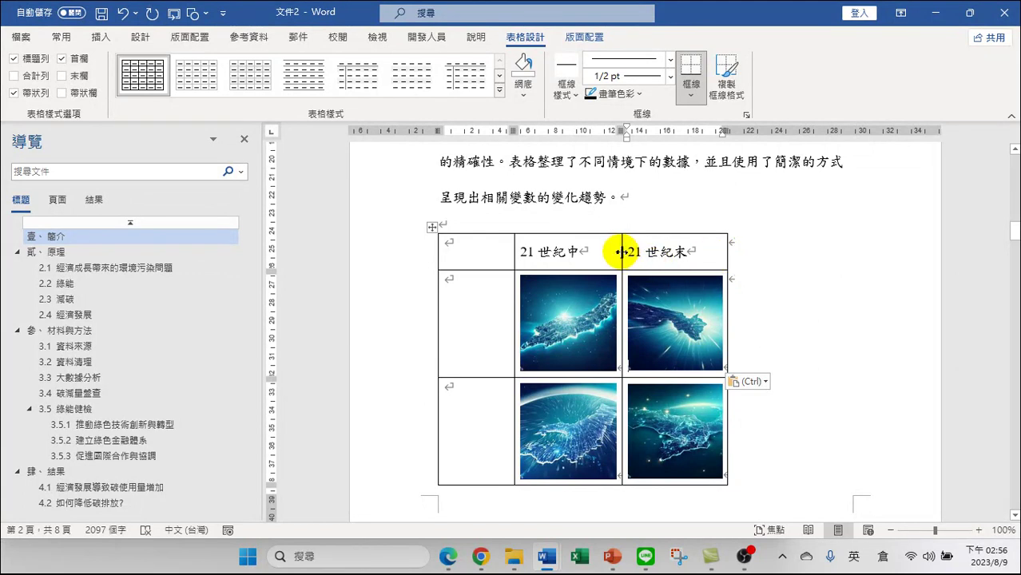
Widen the "21 世紀中" and "21 世紀末" columns so there is more room for the map images
{"action": "left_click_drag", "start_coordinate": [622, 253], "coordinate": [643, 255]}
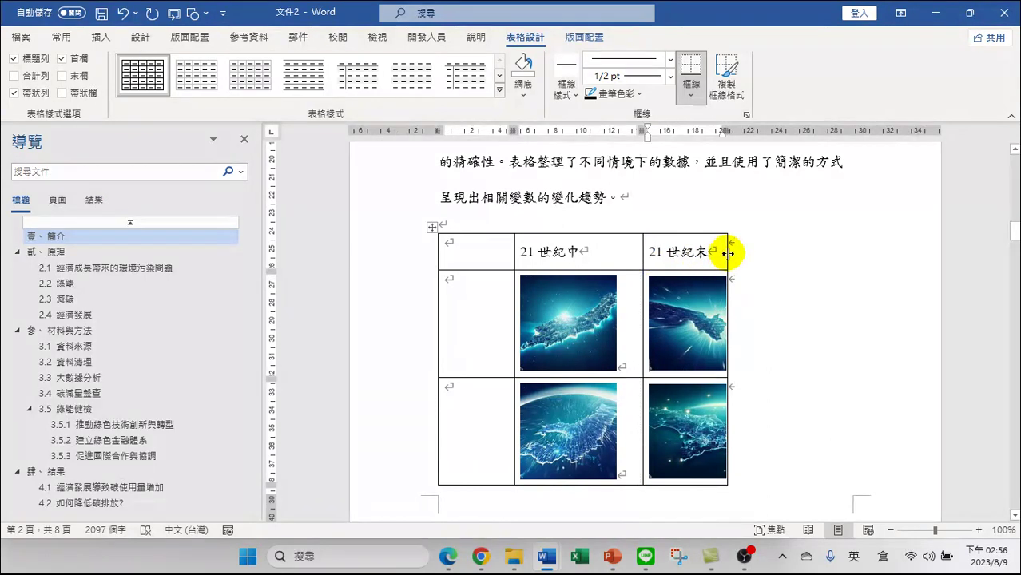
{"action": "left_click_drag", "start_coordinate": [736, 254], "coordinate": [764, 259]}
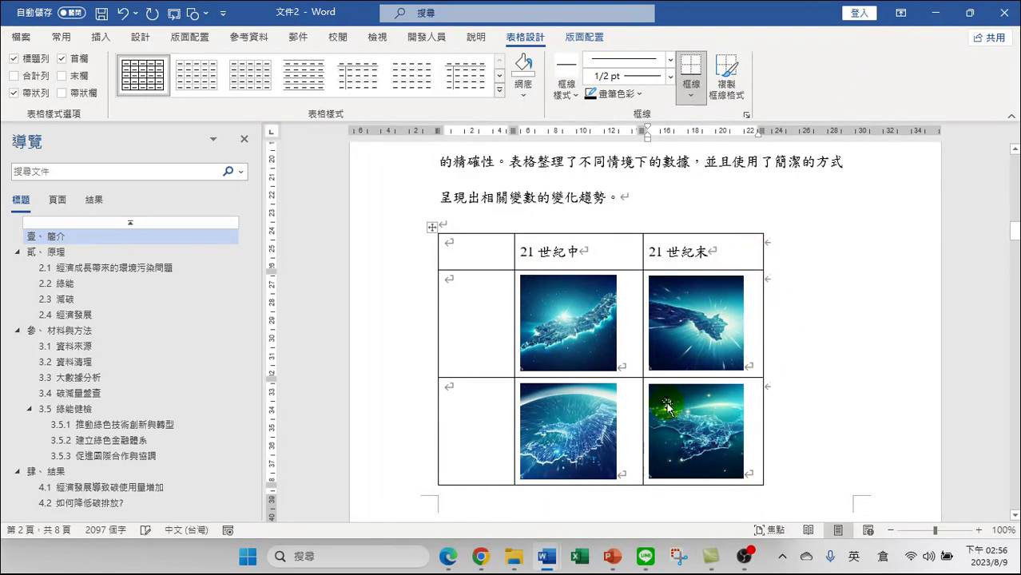
{"action": "left_click", "coordinate": [670, 345]}
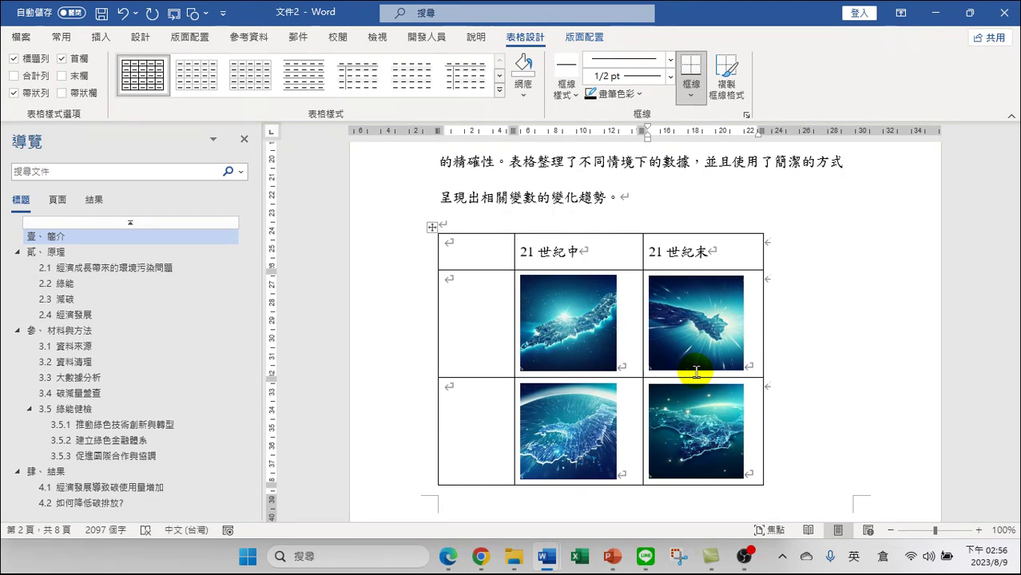
Set the height of the map image in the second row's "21 世紀中" cell to 4 cm
{"action": "left_click", "coordinate": [557, 322]}
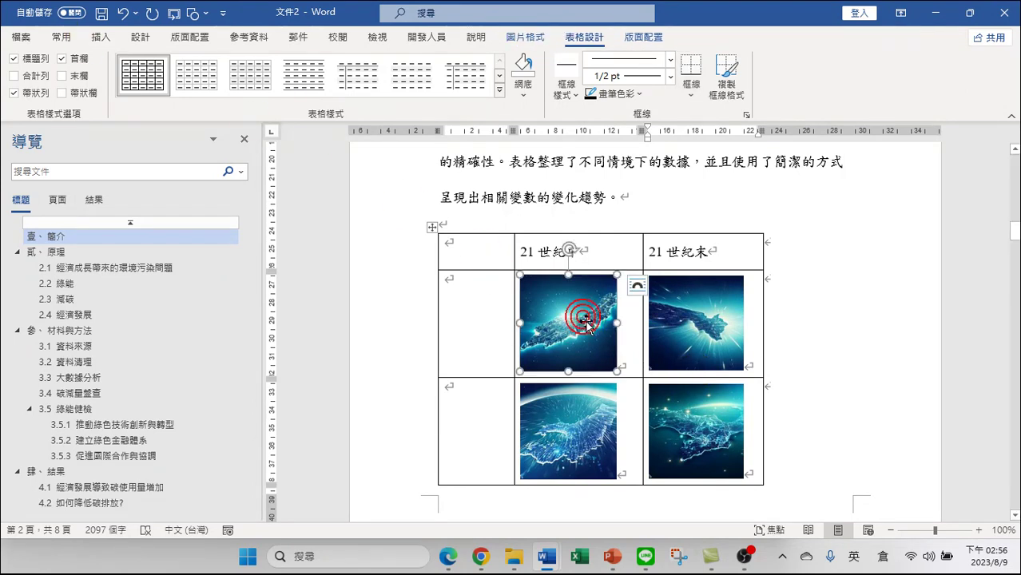
{"action": "left_click", "coordinate": [587, 324]}
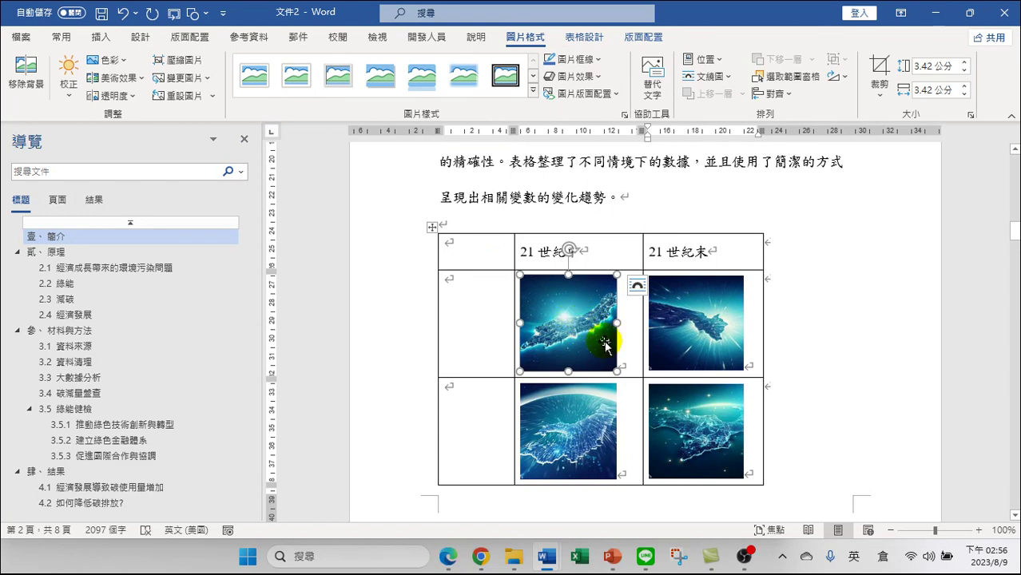
{"action": "left_click", "coordinate": [930, 65]}
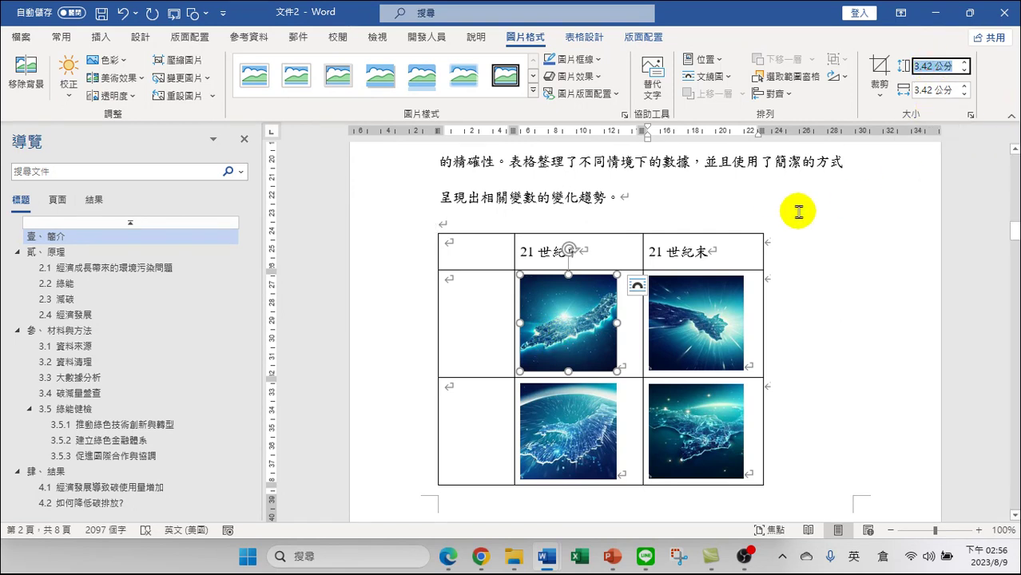
{"action": "type", "text": "4"}
{"action": "key", "text": "Return"}
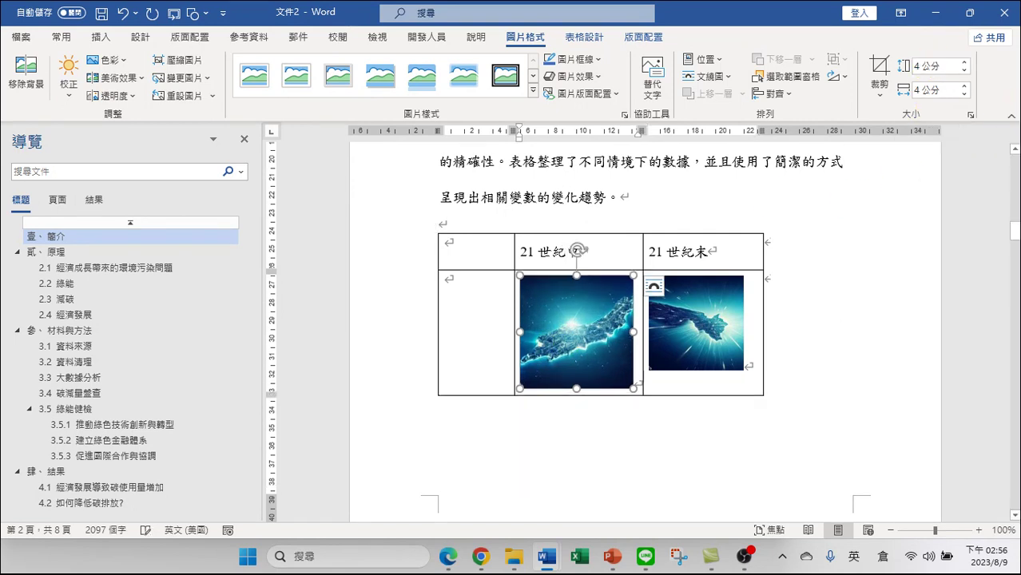
{"action": "left_click", "coordinate": [558, 302]}
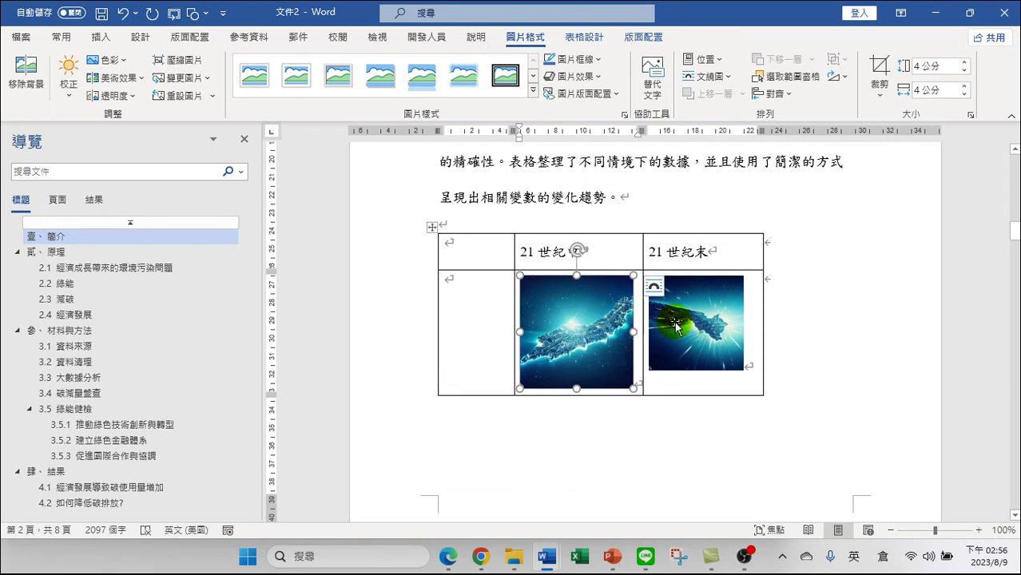
Repeat the 4 cm resizing on the second row's "21 世紀末" image and both images in the third row
{"action": "left_click", "coordinate": [711, 321]}
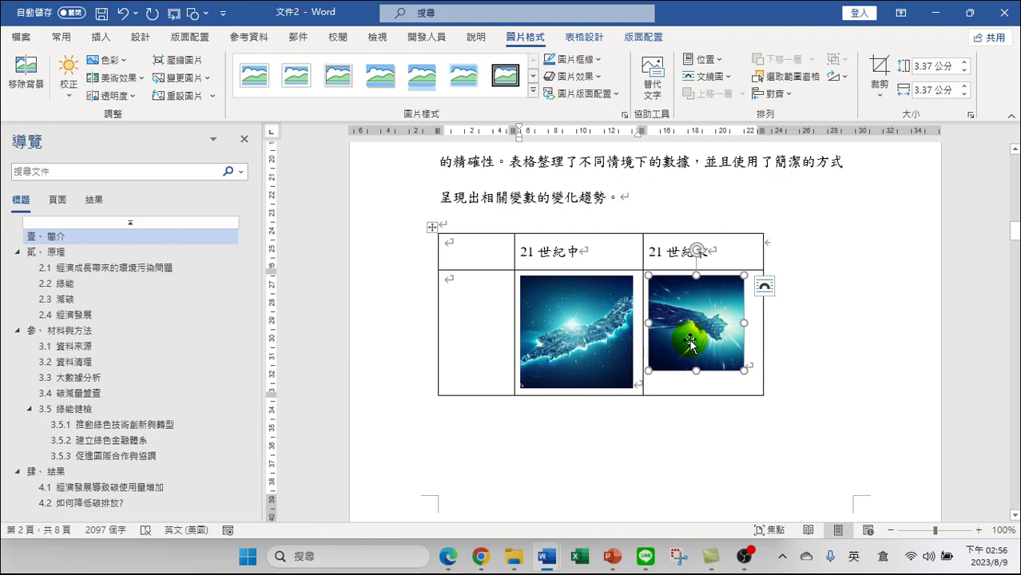
{"action": "key", "text": "F4"}
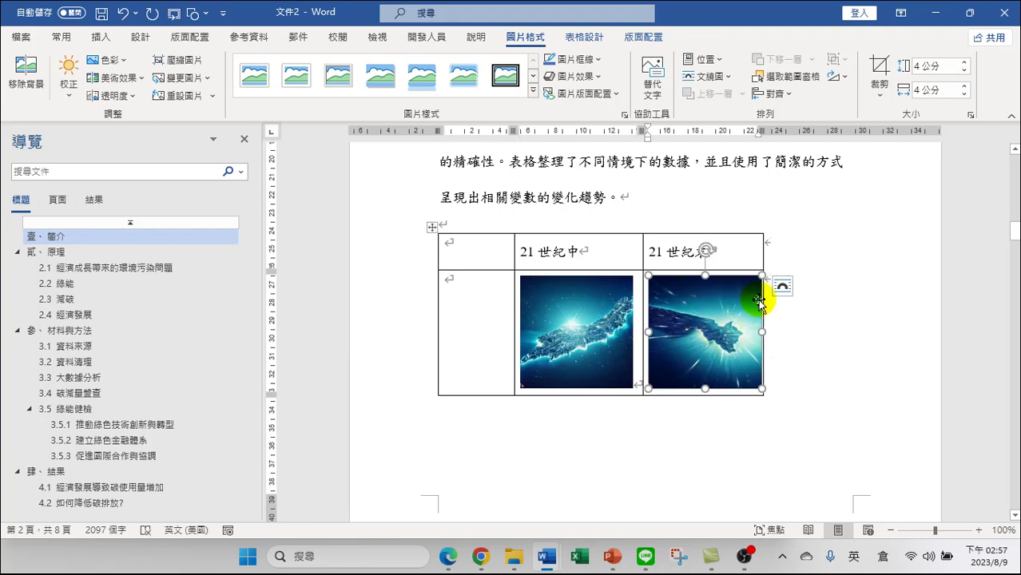
{"action": "scroll", "coordinate": [691, 331], "scroll_direction": "down", "scroll_amount": 5}
{"action": "scroll", "coordinate": [695, 352], "scroll_direction": "down", "scroll_amount": 2}
{"action": "left_click", "coordinate": [589, 374]}
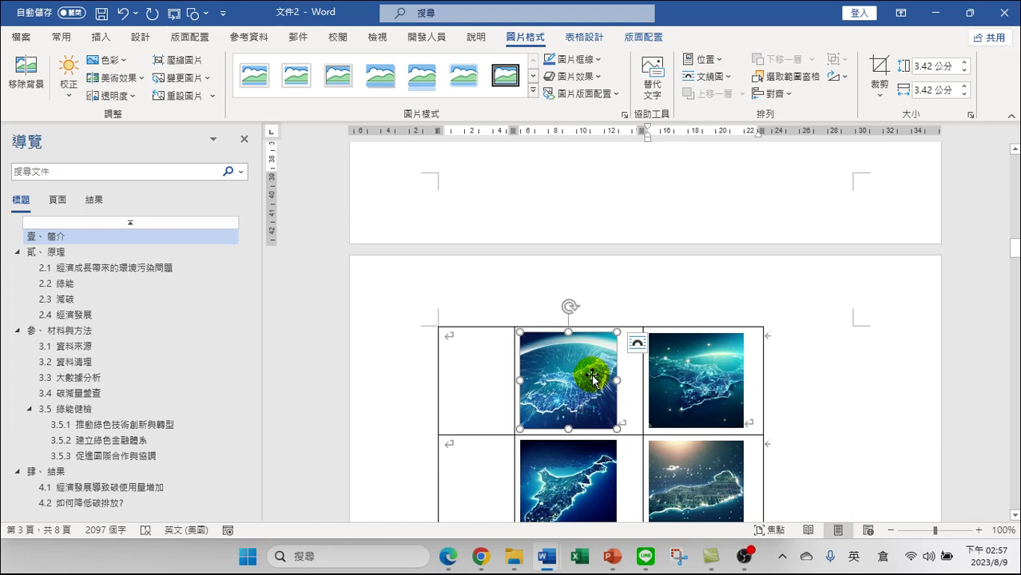
{"action": "key", "text": "F4"}
{"action": "left_click", "coordinate": [707, 382]}
{"action": "key", "text": "F4"}
Repeat the 4 cm resizing on the four map images in the table's fourth and fifth rows
{"action": "scroll", "coordinate": [679, 396], "scroll_direction": "down", "scroll_amount": 2}
{"action": "scroll", "coordinate": [674, 402], "scroll_direction": "down", "scroll_amount": 2}
{"action": "left_click", "coordinate": [588, 331]}
{"action": "key", "text": "F4"}
{"action": "left_click", "coordinate": [653, 370]}
{"action": "key", "text": "F4"}
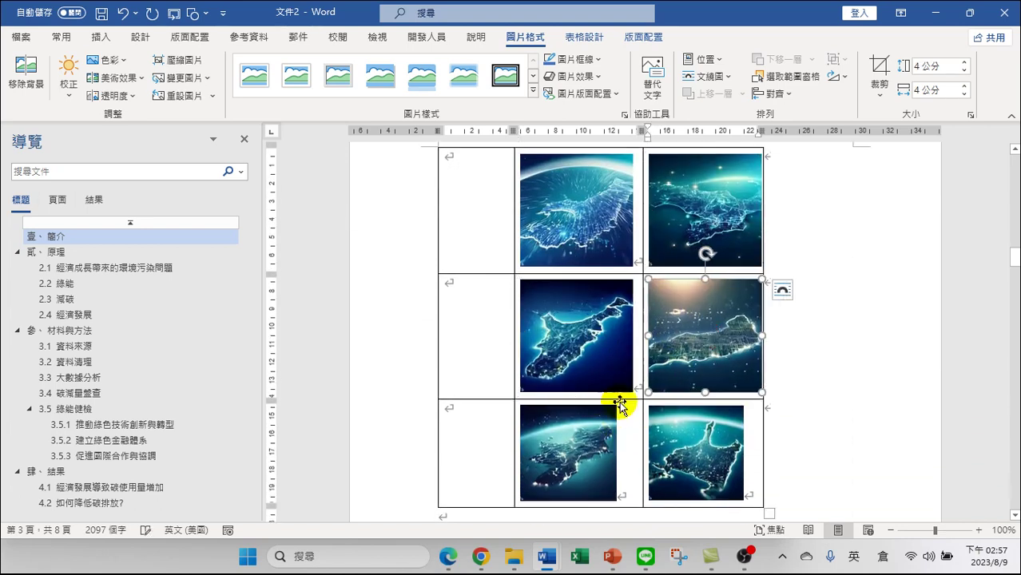
{"action": "left_click", "coordinate": [586, 458]}
{"action": "key", "text": "F4"}
{"action": "left_click", "coordinate": [678, 471]}
{"action": "key", "text": "F4"}
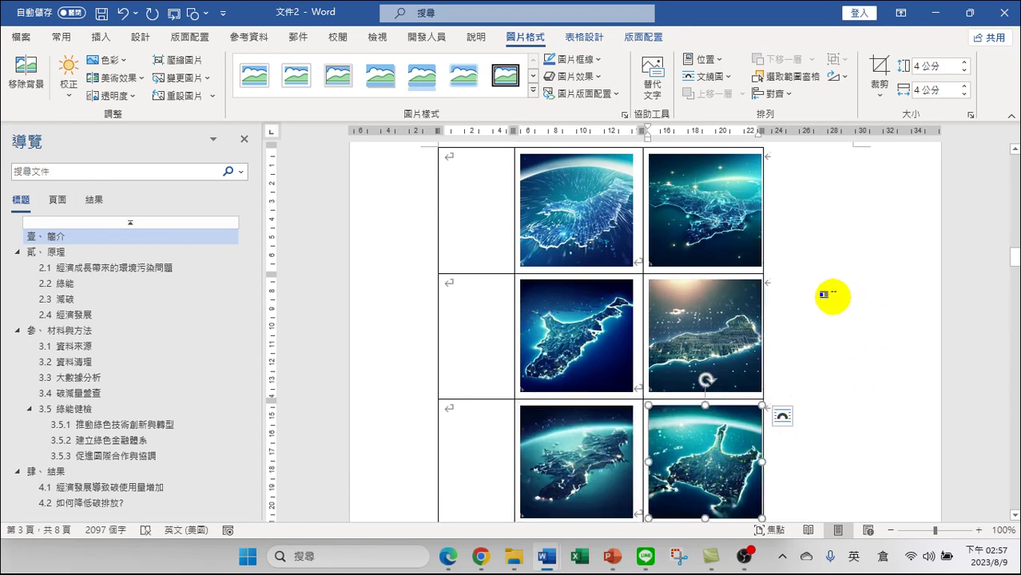
Widen the "21 世紀末" column slightly by moving the table's outer border so the 4 cm images fit
{"action": "scroll", "coordinate": [826, 293], "scroll_direction": "up", "scroll_amount": 5}
{"action": "scroll", "coordinate": [771, 315], "scroll_direction": "up", "scroll_amount": 7}
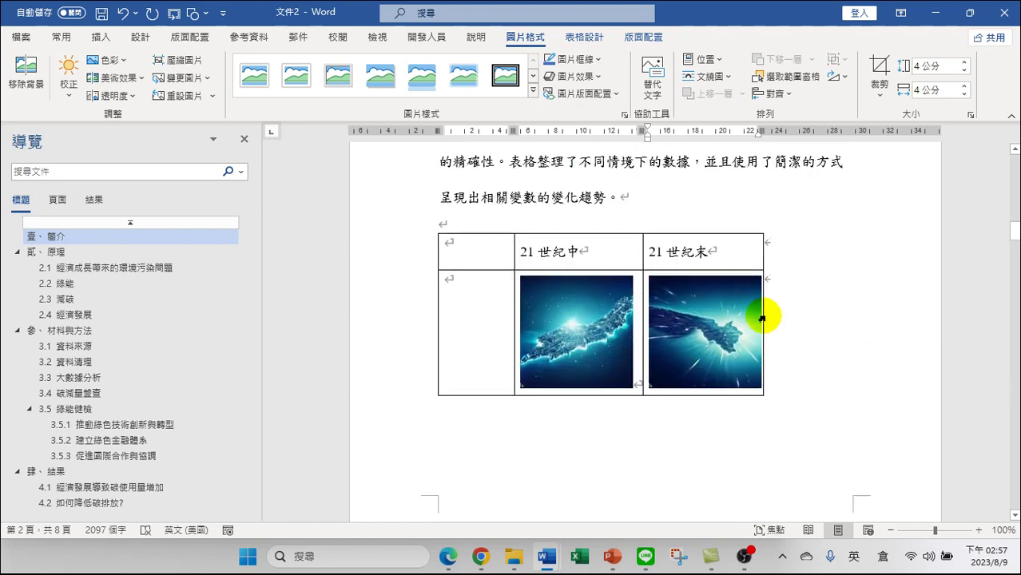
{"action": "left_click_drag", "start_coordinate": [763, 315], "coordinate": [768, 320]}
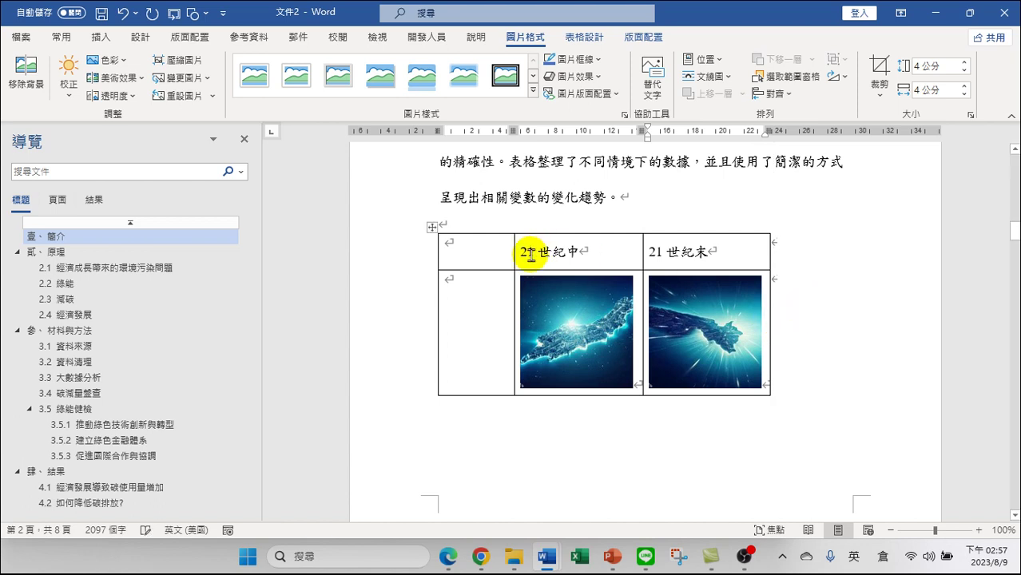
Select the whole table and center it horizontally on the page
{"action": "left_click", "coordinate": [433, 225]}
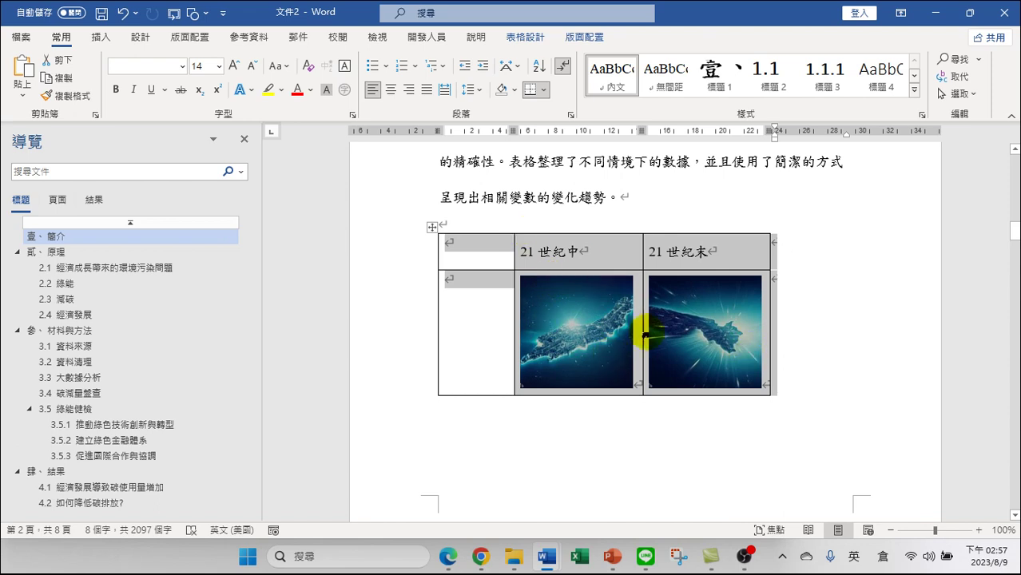
{"action": "left_click", "coordinate": [391, 90]}
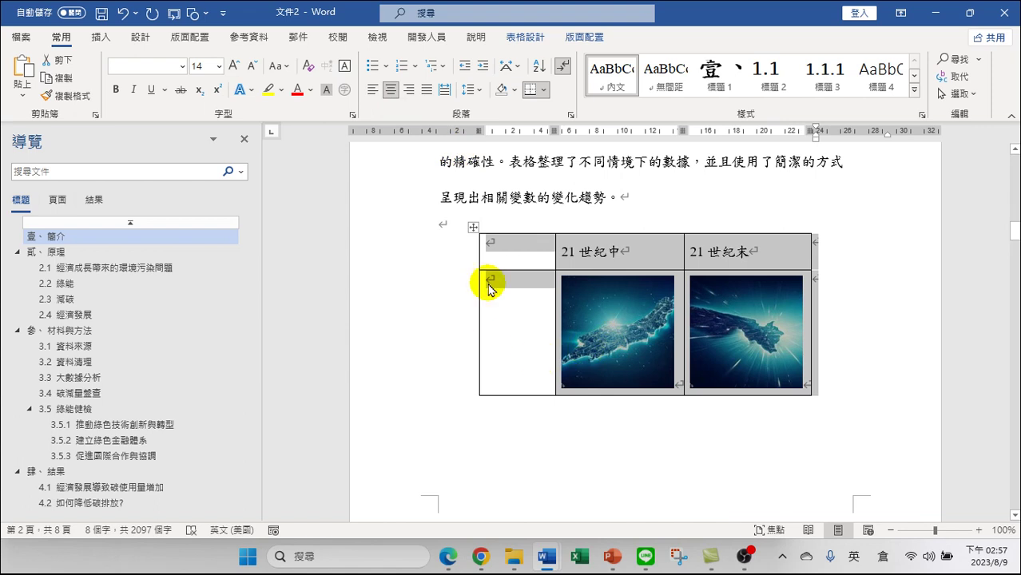
{"action": "left_click", "coordinate": [737, 361]}
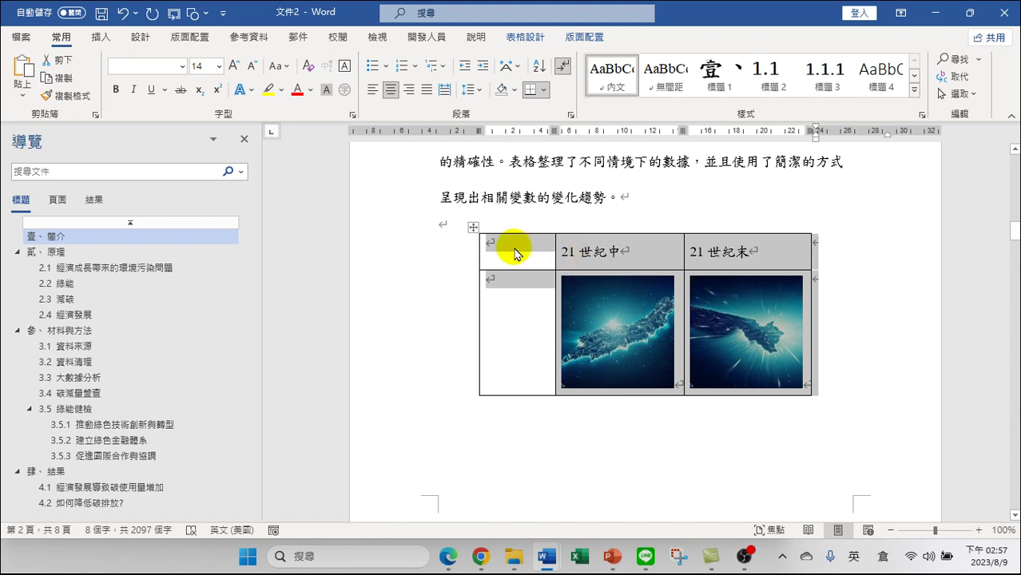
Select the whole map table and turn on repeating header rows (重複標題列) for all its rows
{"action": "left_click", "coordinate": [480, 239]}
{"action": "left_click", "coordinate": [473, 227]}
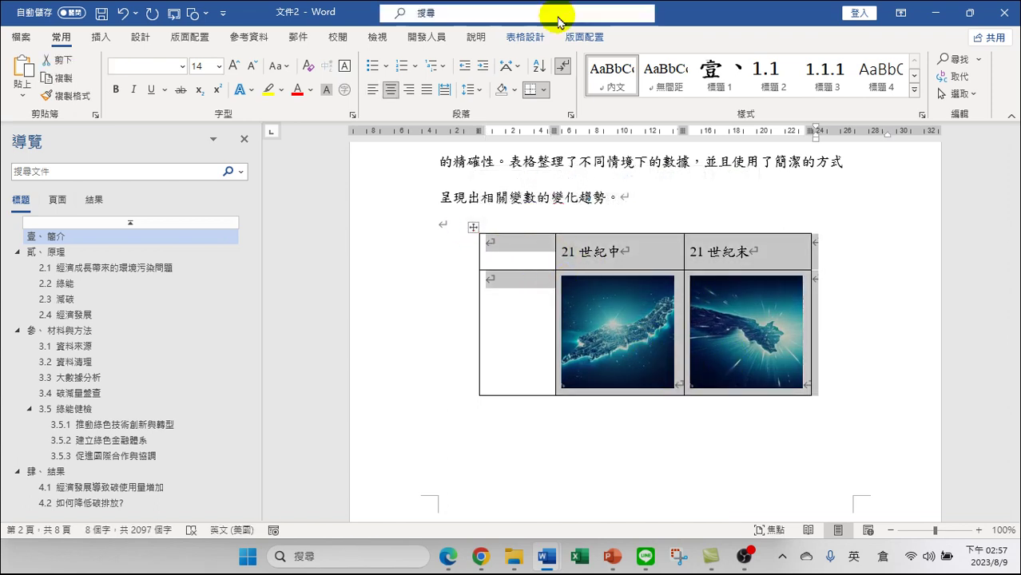
{"action": "left_click", "coordinate": [528, 37]}
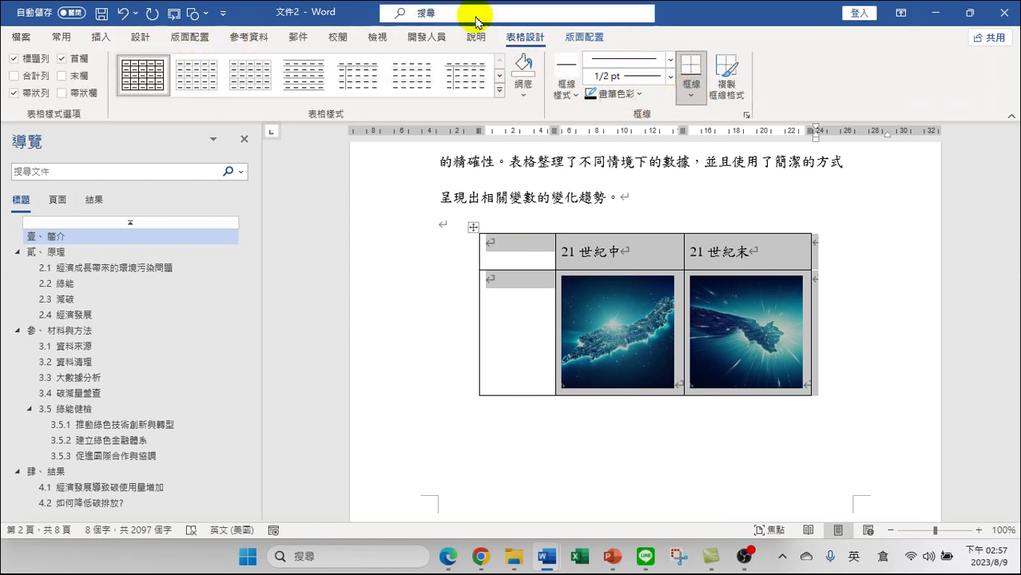
{"action": "left_click", "coordinate": [584, 37]}
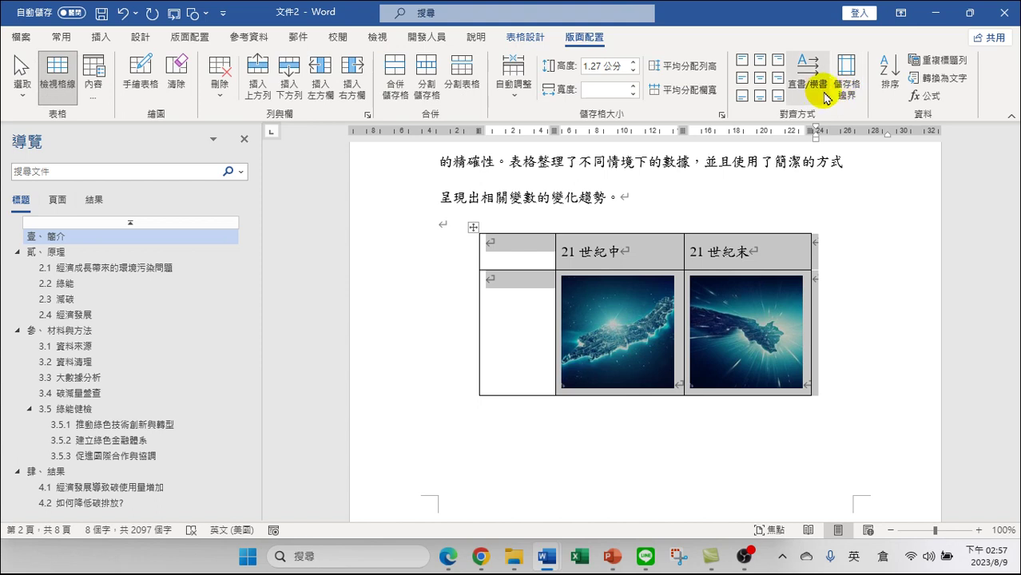
{"action": "left_click", "coordinate": [937, 66]}
Examine how the map table and its title row break across the pages
{"action": "scroll", "coordinate": [694, 402], "scroll_direction": "down", "scroll_amount": 3}
{"action": "scroll", "coordinate": [693, 402], "scroll_direction": "down", "scroll_amount": 5}
{"action": "left_click", "coordinate": [627, 240]}
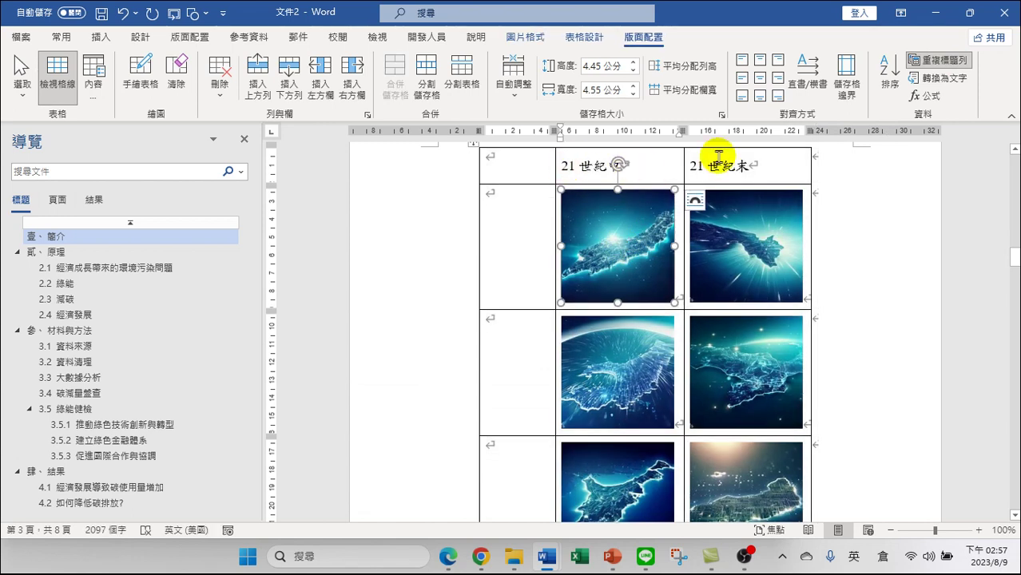
{"action": "scroll", "coordinate": [664, 366], "scroll_direction": "down", "scroll_amount": 3}
{"action": "scroll", "coordinate": [655, 381], "scroll_direction": "down", "scroll_amount": 3}
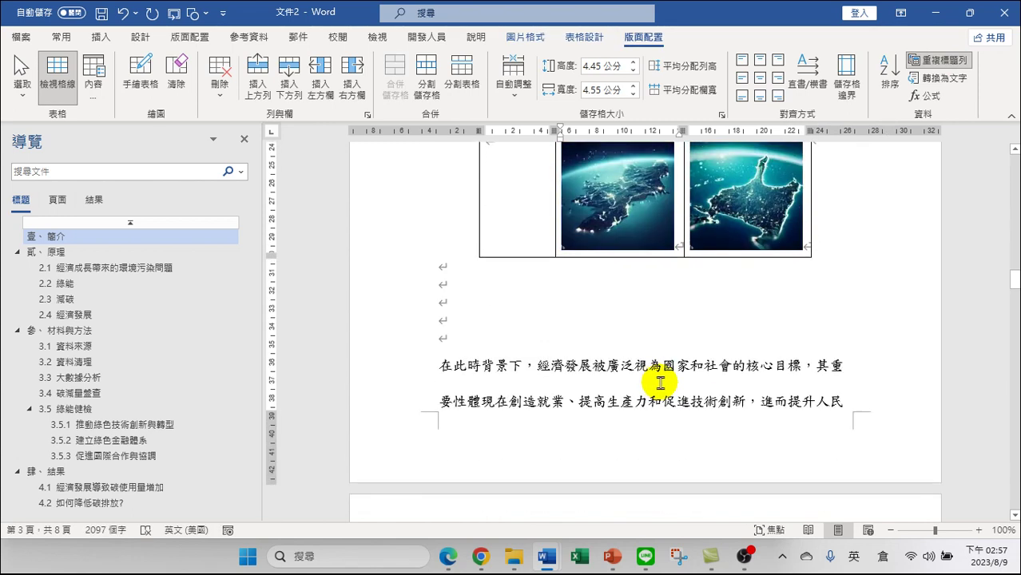
{"action": "scroll", "coordinate": [677, 365], "scroll_direction": "up", "scroll_amount": 10}
{"action": "scroll", "coordinate": [577, 316], "scroll_direction": "up", "scroll_amount": 2}
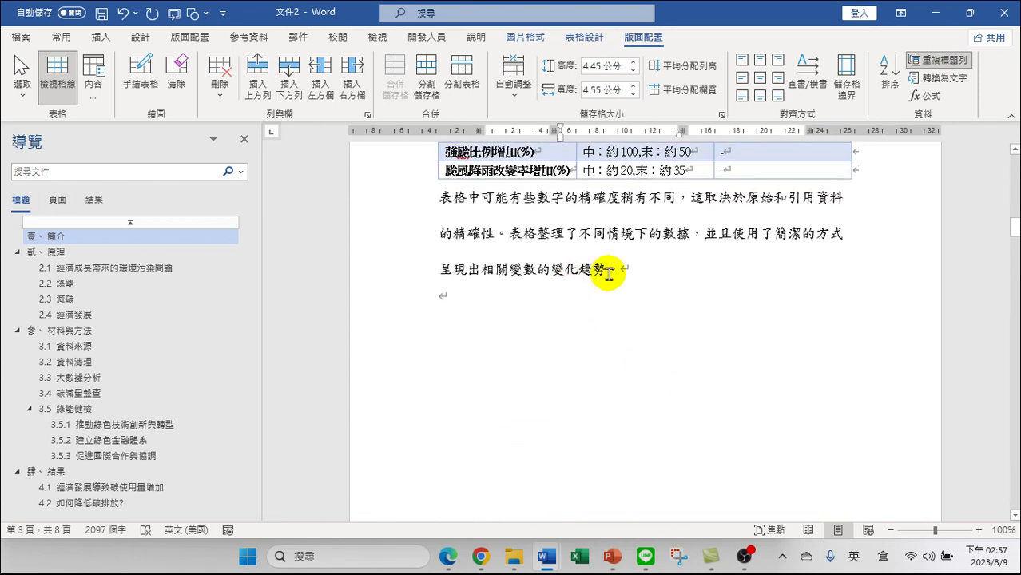
{"action": "left_click", "coordinate": [655, 270]}
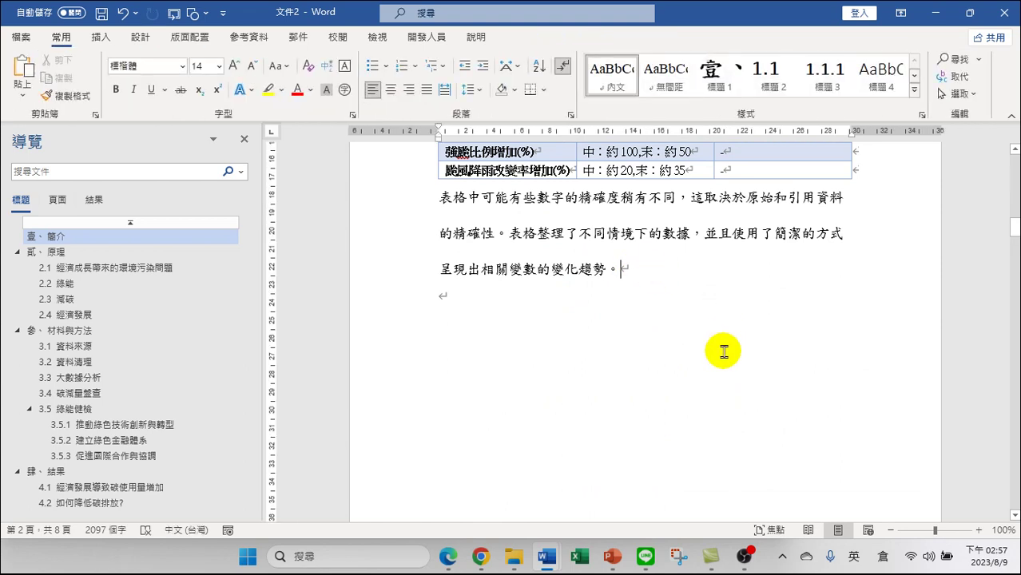
{"action": "scroll", "coordinate": [765, 316], "scroll_direction": "down", "scroll_amount": 8}
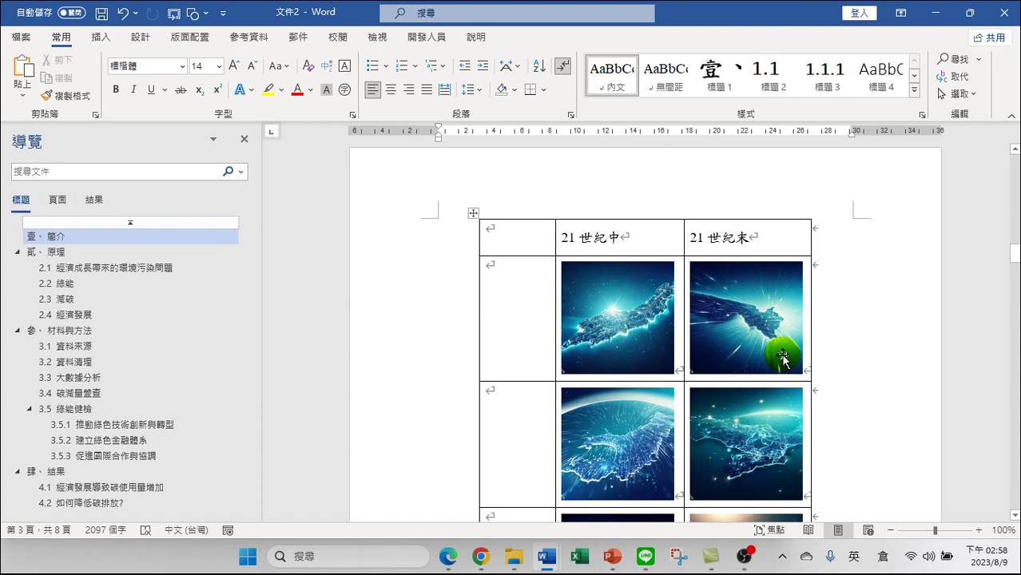
{"action": "scroll", "coordinate": [767, 351], "scroll_direction": "down", "scroll_amount": 5}
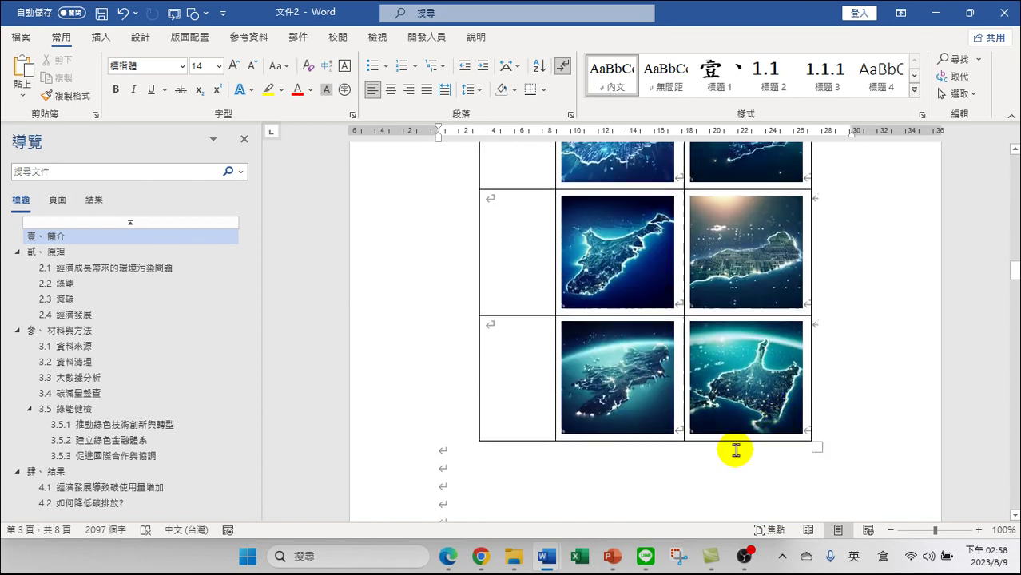
Append a run of empty rows after the map table's last row so the table extends onto the following page
{"action": "left_click", "coordinate": [808, 391]}
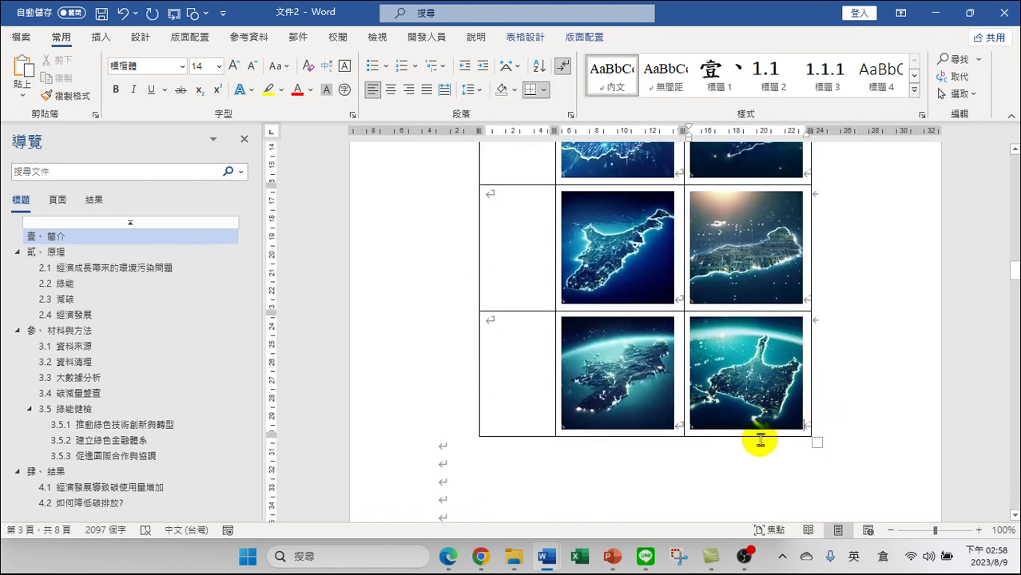
{"action": "key", "text": "Tab"}
{"action": "key", "text": "Tab"}
{"action": "key", "text": "Tab"}
{"action": "key", "text": "Tab"}
{"action": "scroll", "coordinate": [711, 368], "scroll_direction": "down", "scroll_amount": 3}
{"action": "key", "text": "Tab"}
{"action": "key", "text": "Tab"}
{"action": "key", "text": "Tab"}
{"action": "key", "text": "Tab"}
{"action": "key", "text": "Tab"}
{"action": "key", "text": "Tab"}
{"action": "key", "text": "Tab"}
{"action": "key", "text": "Tab"}
{"action": "key", "text": "Tab"}
{"action": "key", "text": "Tab"}
{"action": "key", "text": "Tab"}
{"action": "key", "text": "Tab"}
{"action": "key", "text": "Tab"}
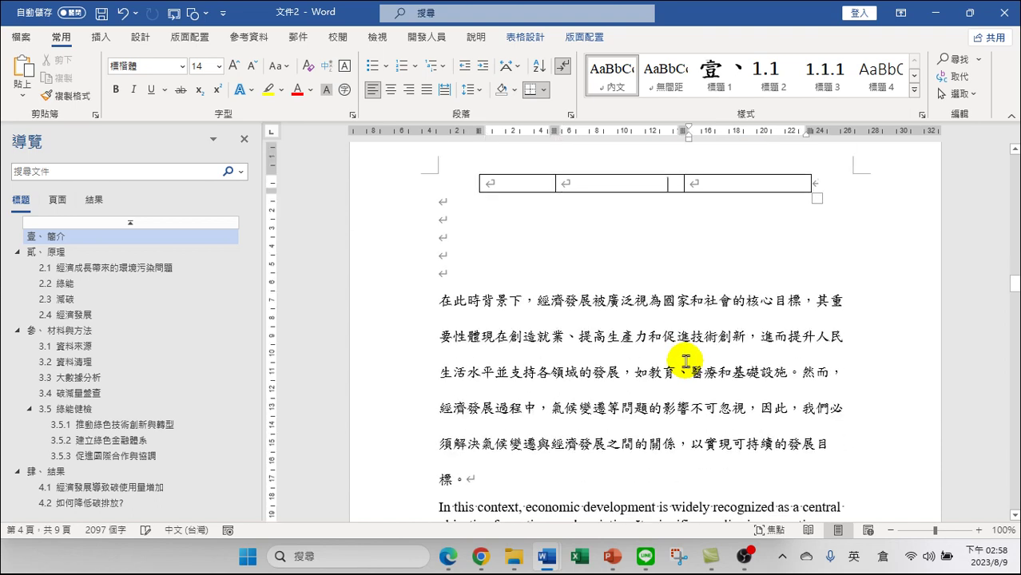
{"action": "key", "text": "Tab"}
{"action": "key", "text": "Tab"}
{"action": "key", "text": "Tab"}
{"action": "key", "text": "Tab"}
{"action": "key", "text": "Tab"}
{"action": "key", "text": "Tab"}
{"action": "key", "text": "Tab"}
{"action": "key", "text": "Tab"}
{"action": "key", "text": "Tab"}
Turn off header-row repetition for the map table's "21 世紀中 / 21 世紀末" title row
{"action": "scroll", "coordinate": [765, 326], "scroll_direction": "up", "scroll_amount": 15}
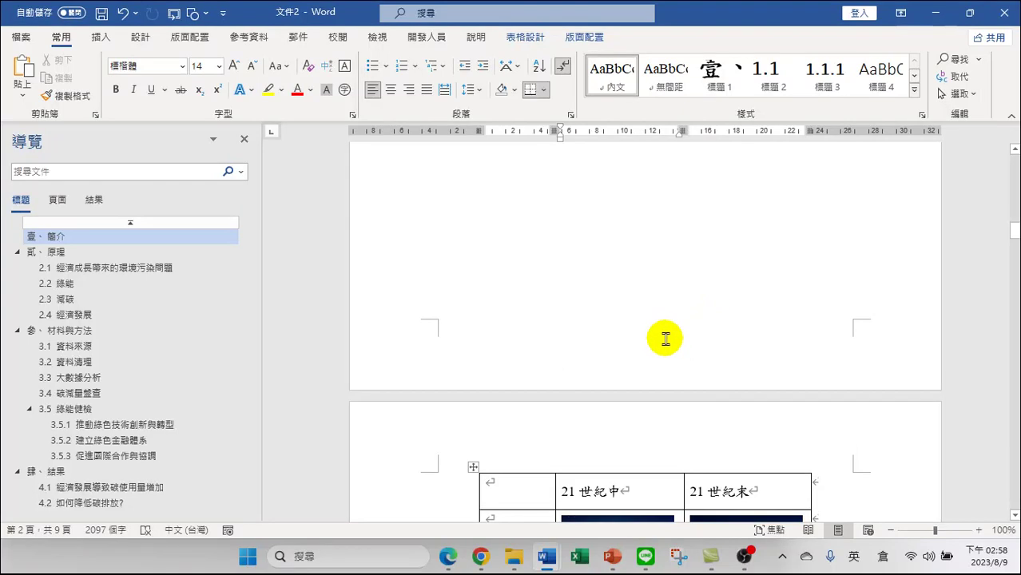
{"action": "scroll", "coordinate": [673, 321], "scroll_direction": "down", "scroll_amount": 3}
{"action": "left_click", "coordinate": [473, 322]}
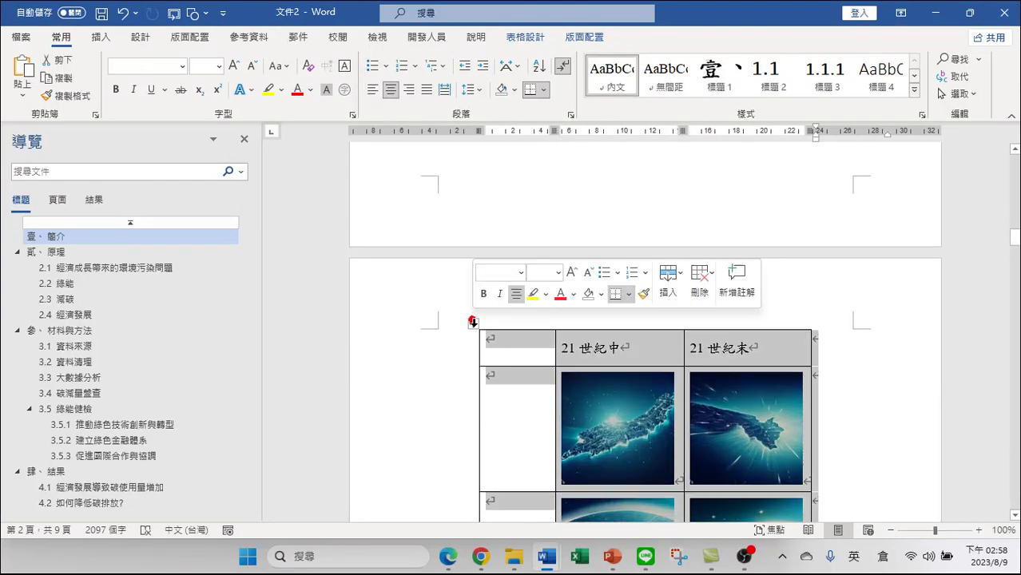
{"action": "left_click", "coordinate": [602, 37]}
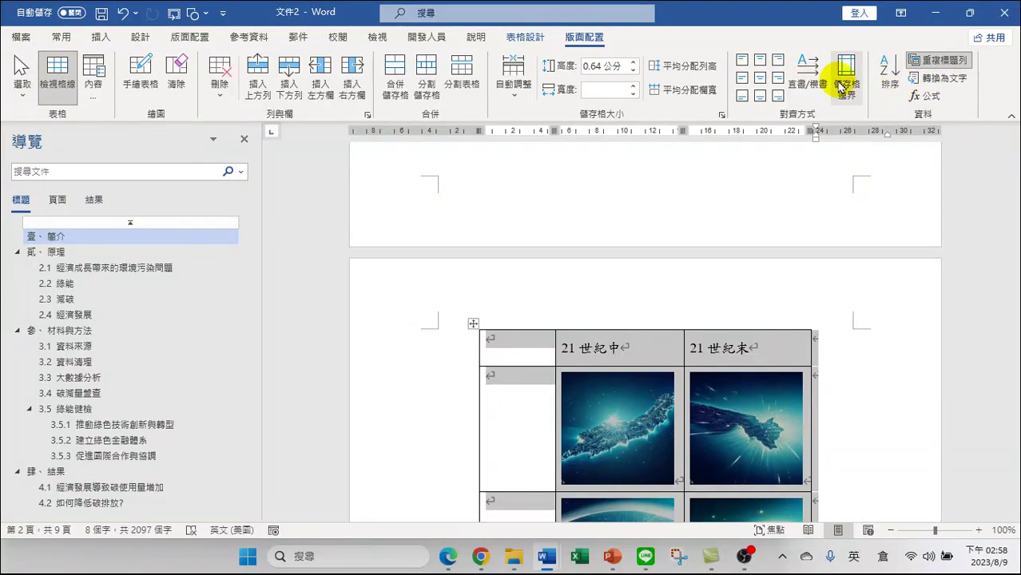
{"action": "left_click", "coordinate": [525, 37]}
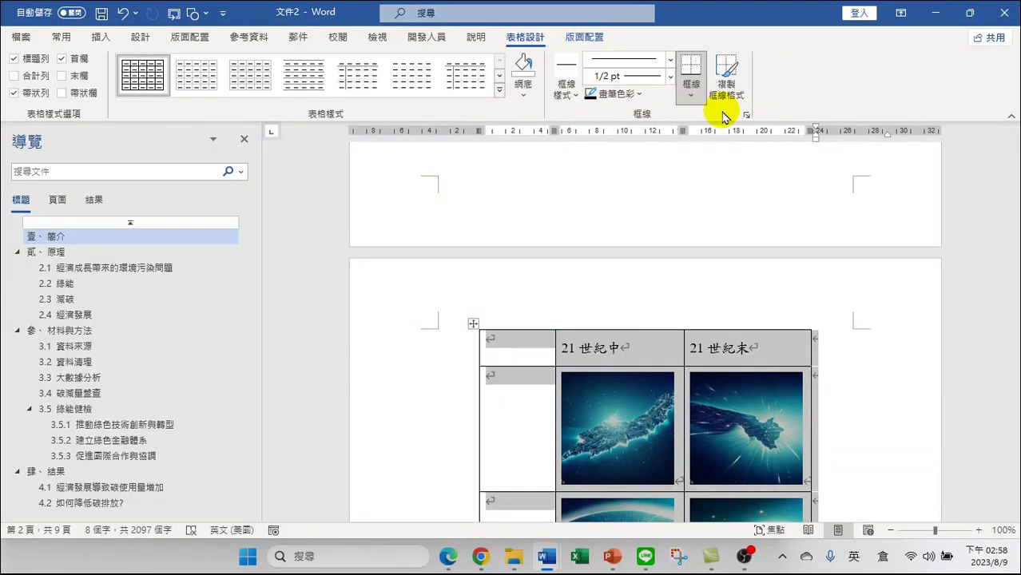
{"action": "left_click", "coordinate": [585, 36]}
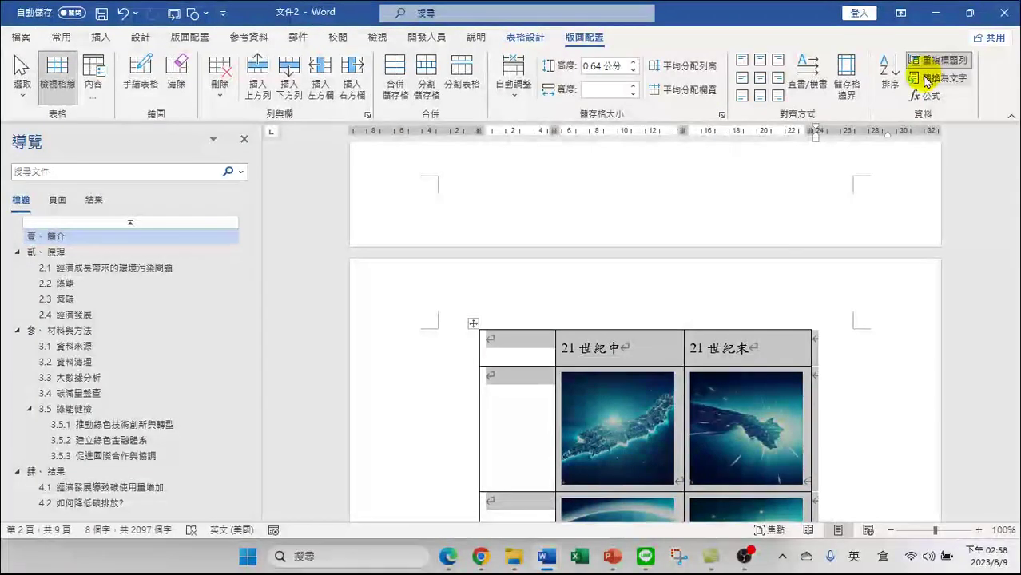
{"action": "left_click", "coordinate": [726, 429]}
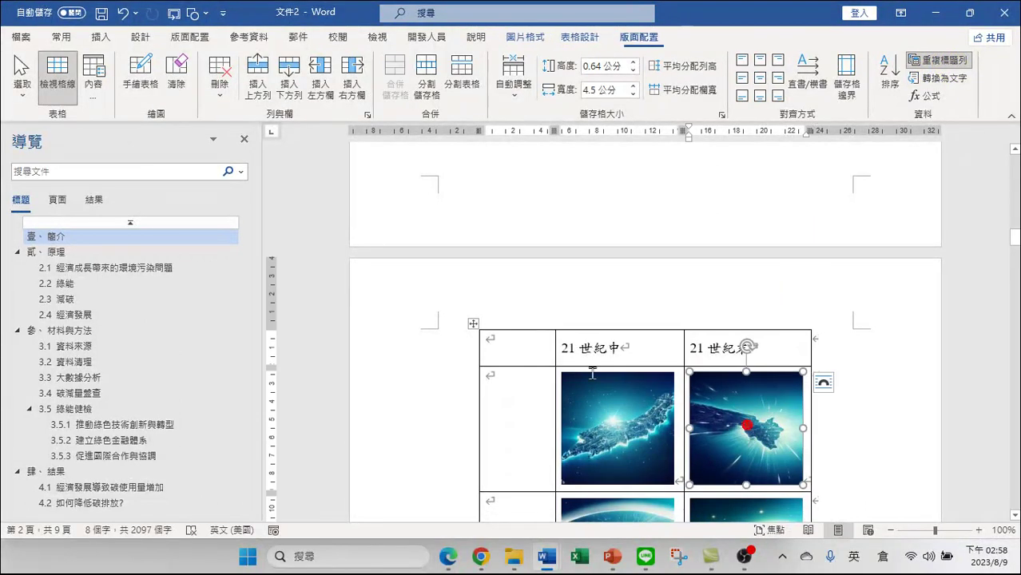
{"action": "left_click", "coordinate": [724, 353]}
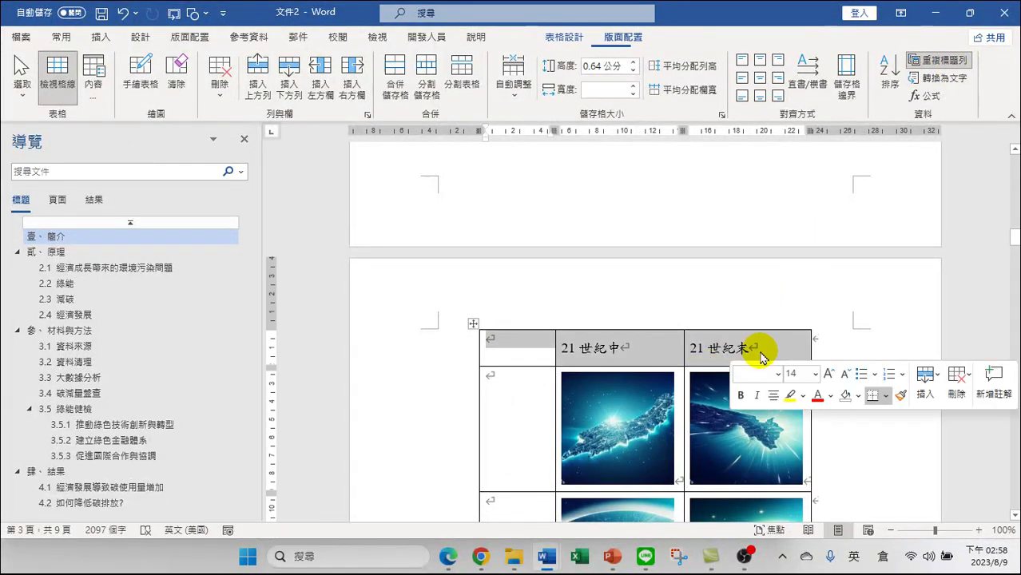
{"action": "left_click", "coordinate": [943, 60]}
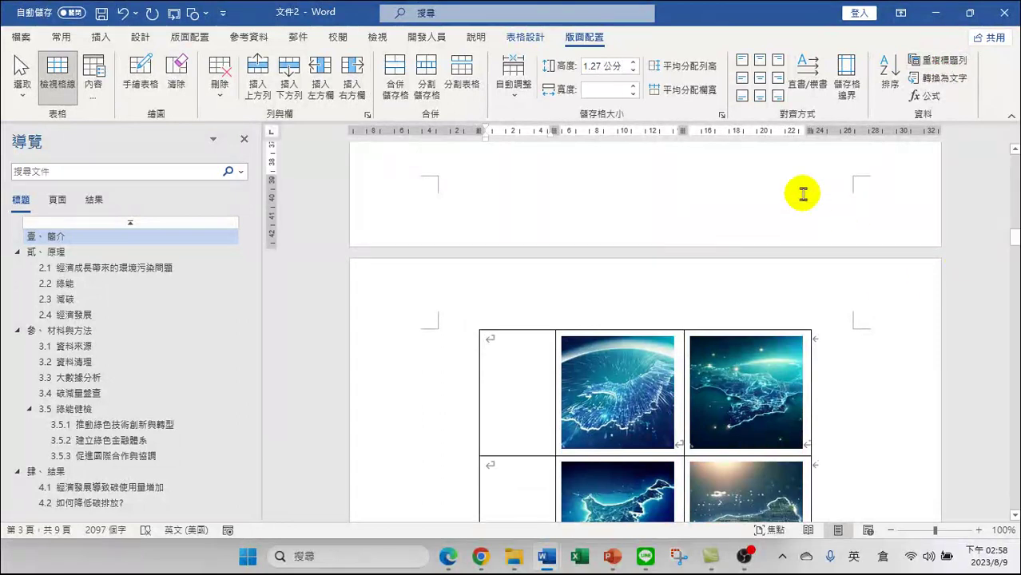
Set only the "21 世紀中 / 21 世紀末" title row to repeat at the top of each page and check the next page
{"action": "scroll", "coordinate": [657, 251], "scroll_direction": "down", "scroll_amount": 4}
{"action": "scroll", "coordinate": [623, 360], "scroll_direction": "up", "scroll_amount": 12}
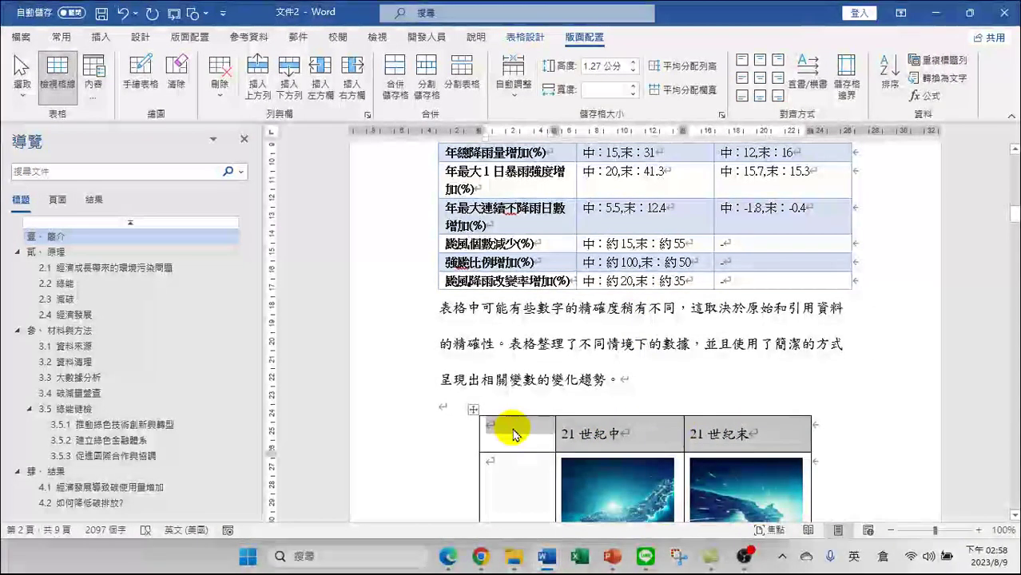
{"action": "left_click", "coordinate": [948, 63]}
{"action": "scroll", "coordinate": [679, 376], "scroll_direction": "down", "scroll_amount": 4}
{"action": "scroll", "coordinate": [663, 390], "scroll_direction": "down", "scroll_amount": 5}
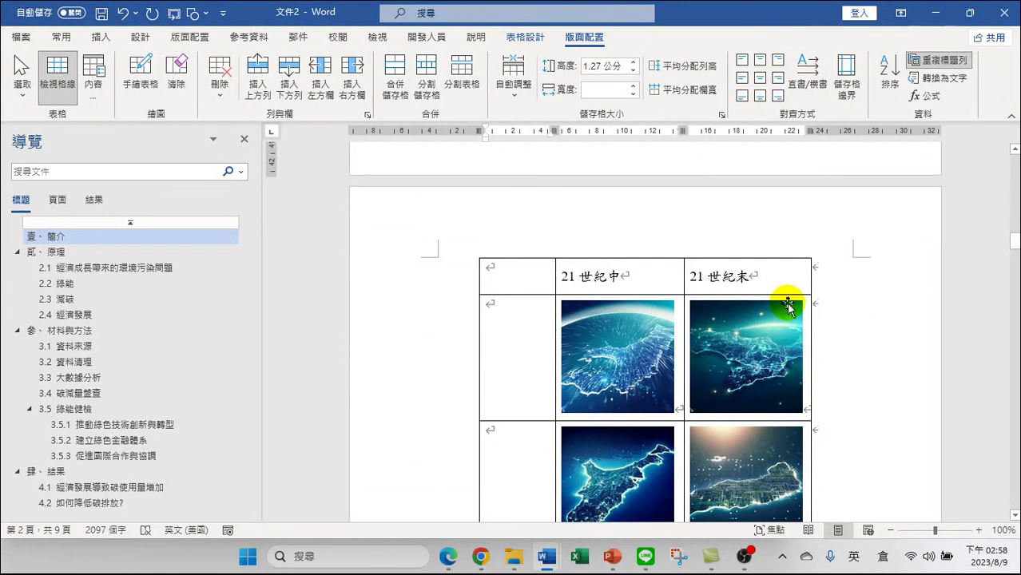
{"action": "scroll", "coordinate": [786, 296], "scroll_direction": "up", "scroll_amount": 5}
{"action": "scroll", "coordinate": [706, 248], "scroll_direction": "up", "scroll_amount": 2}
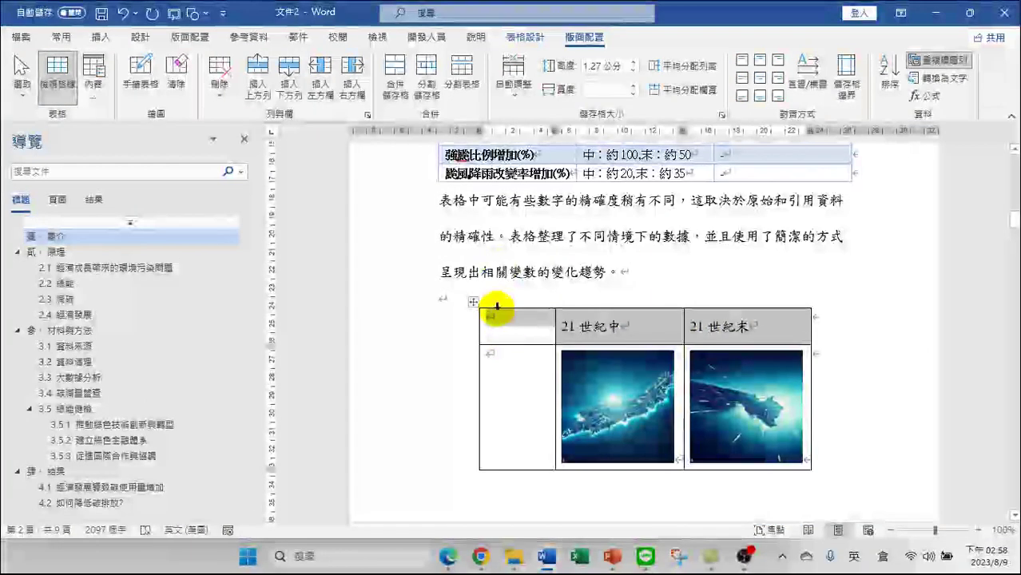
Apply the blue grid table style (格線表格) with a solid blue header row to the whole map table
{"action": "left_click", "coordinate": [474, 302]}
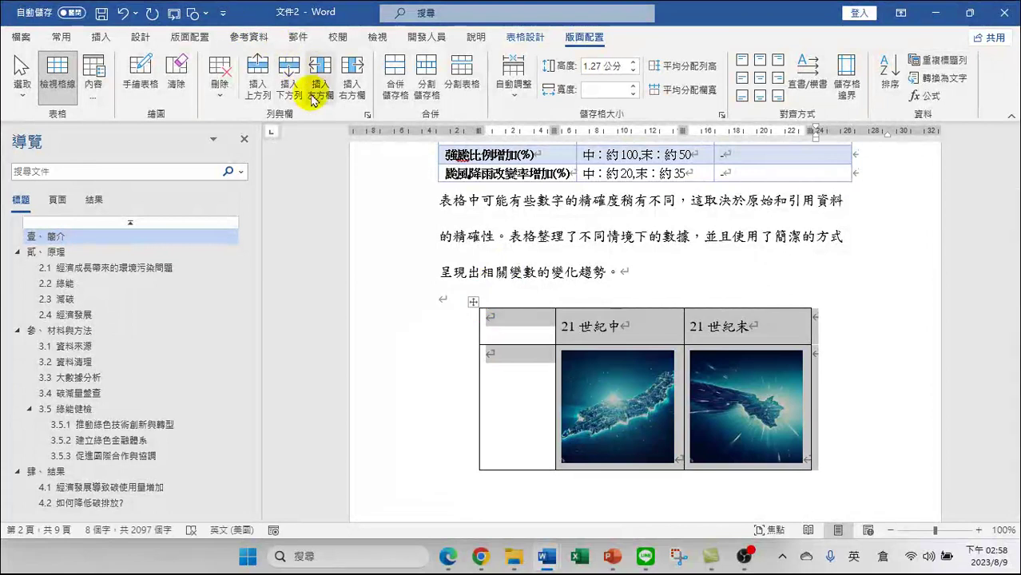
{"action": "left_click", "coordinate": [525, 37]}
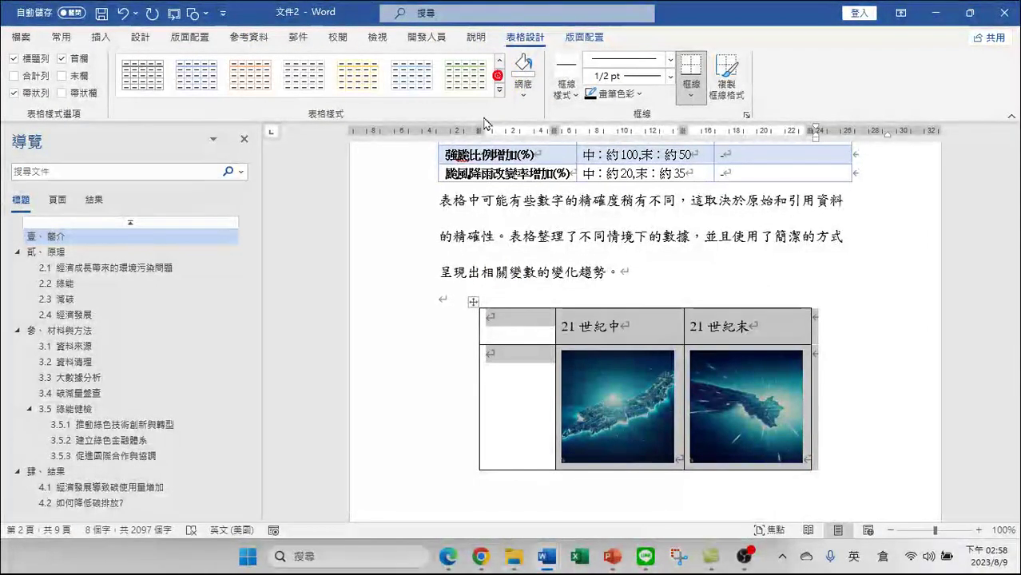
{"action": "left_click", "coordinate": [499, 89]}
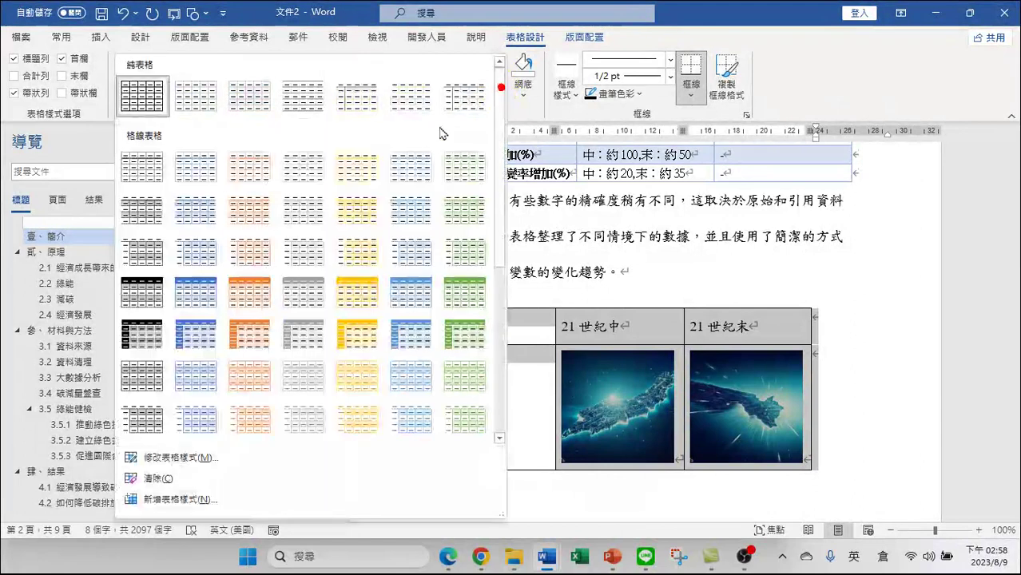
{"action": "left_click", "coordinate": [201, 293]}
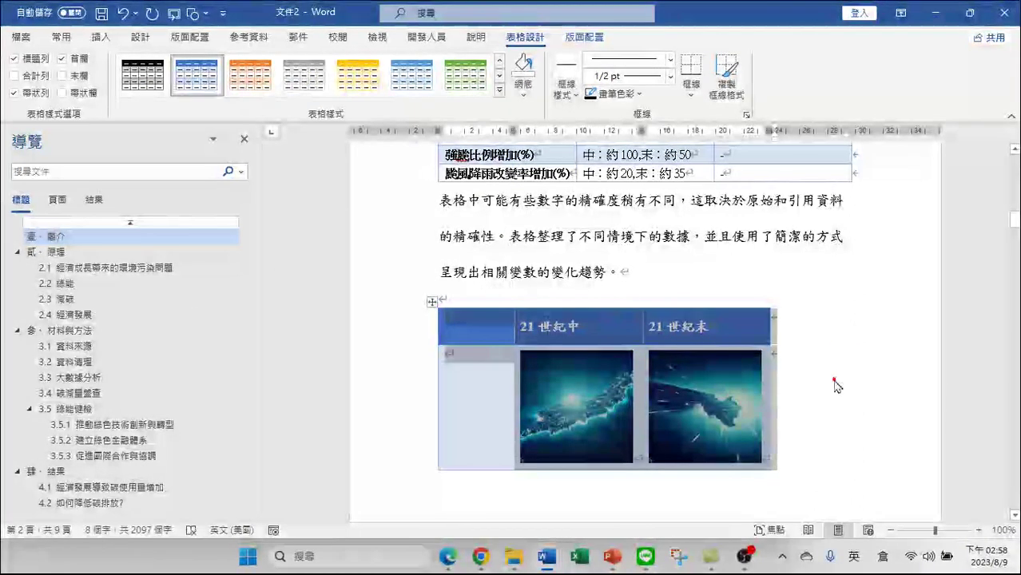
{"action": "left_click", "coordinate": [834, 384]}
AutoFit the whole map table to the window width (自動調整成視窗大小)
{"action": "left_click", "coordinate": [430, 301]}
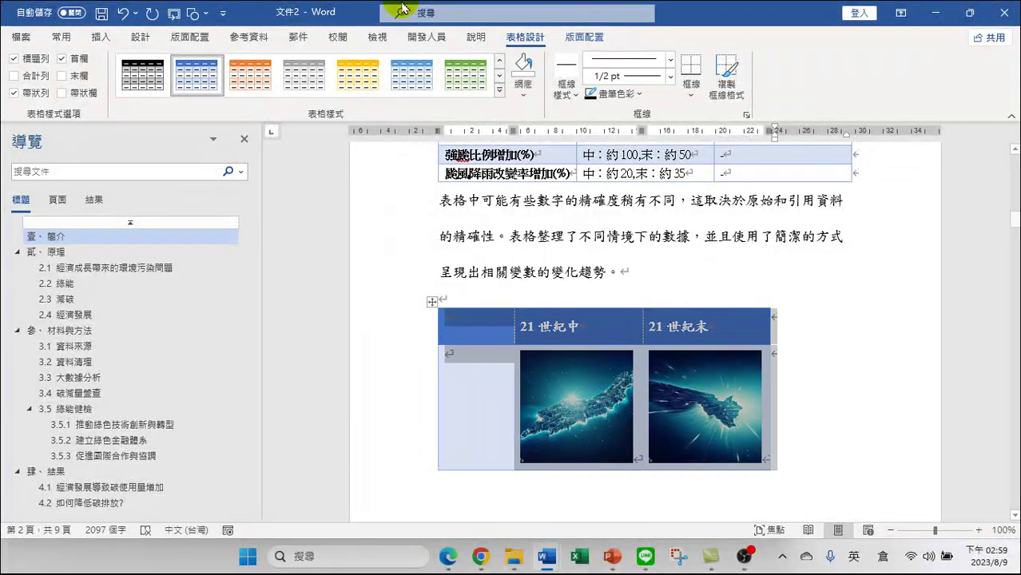
{"action": "scroll", "coordinate": [660, 189], "scroll_direction": "up", "scroll_amount": 1}
{"action": "scroll", "coordinate": [660, 190], "scroll_direction": "up", "scroll_amount": 3}
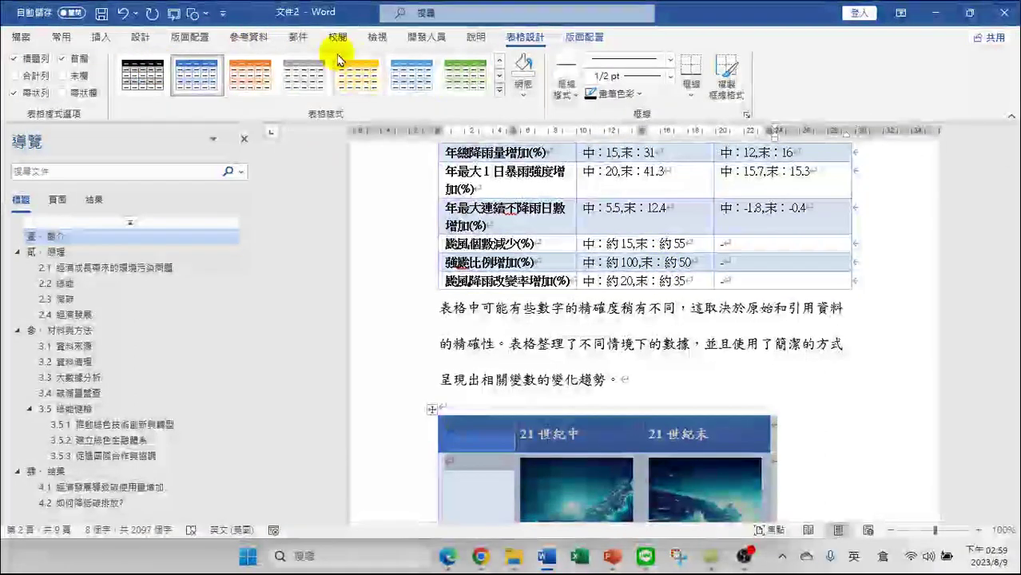
{"action": "left_click", "coordinate": [584, 37]}
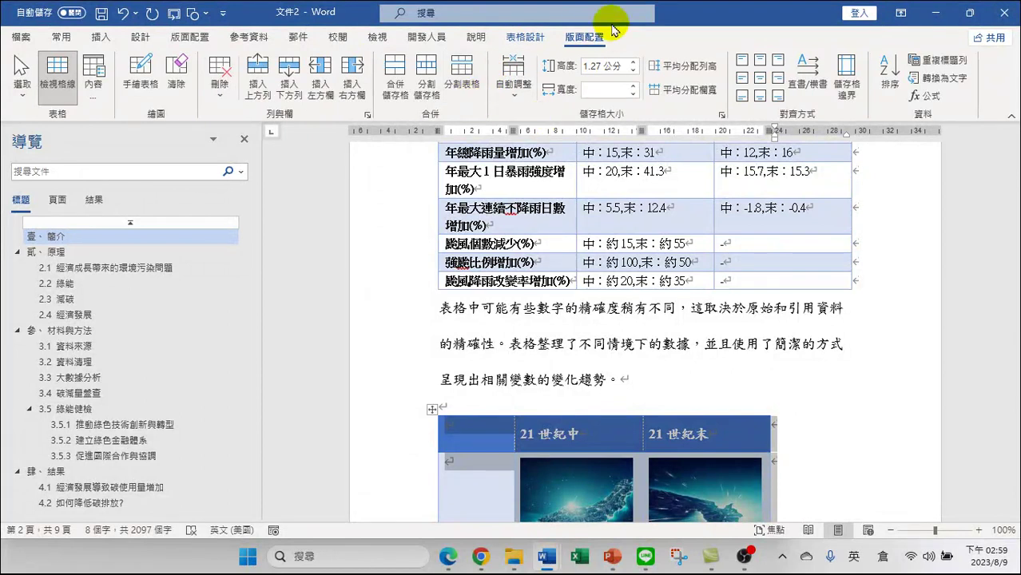
{"action": "left_click", "coordinate": [525, 39]}
{"action": "left_click", "coordinate": [579, 39]}
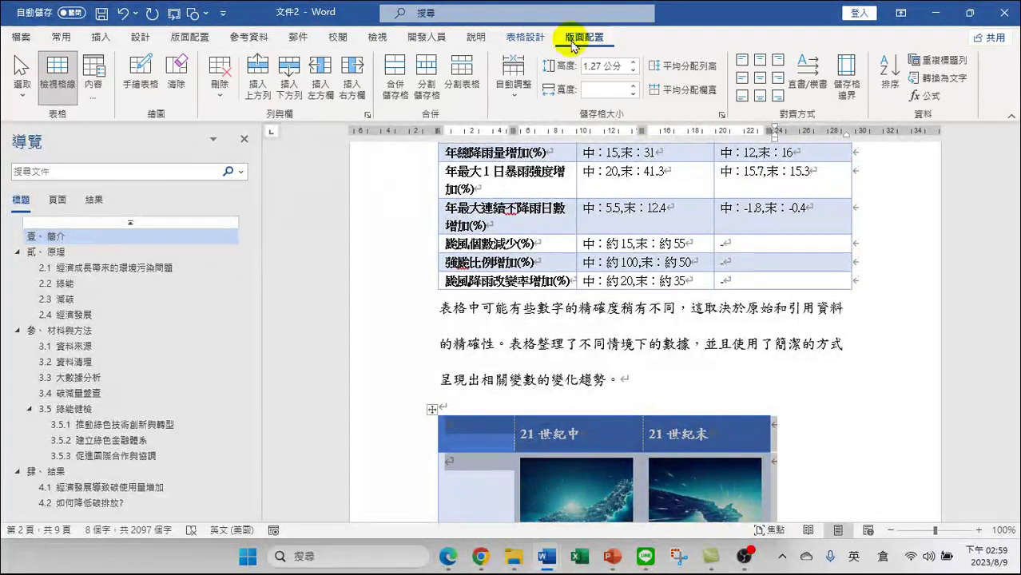
{"action": "left_click", "coordinate": [514, 83]}
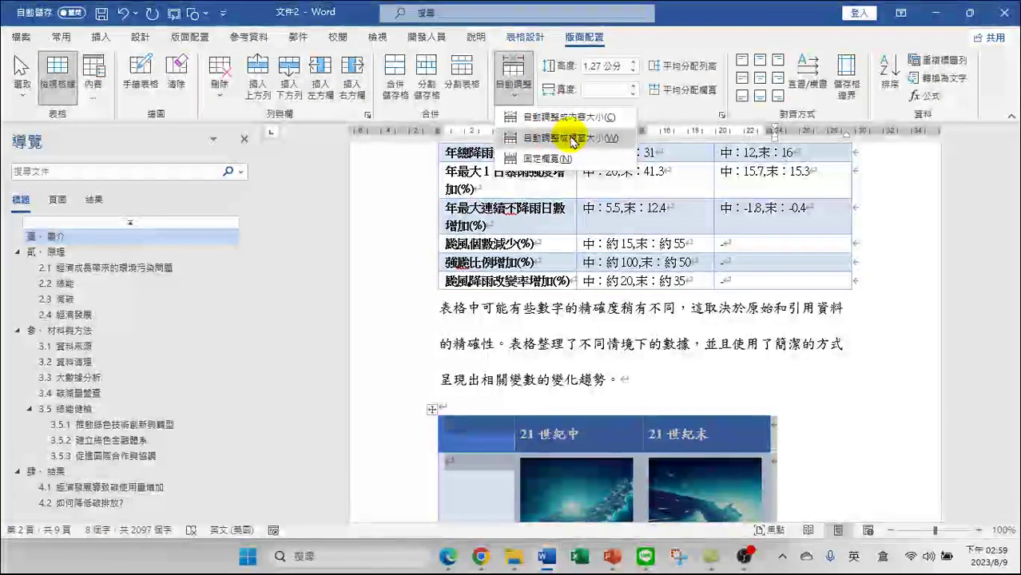
{"action": "left_click", "coordinate": [557, 138]}
{"action": "scroll", "coordinate": [620, 378], "scroll_direction": "down", "scroll_amount": 3}
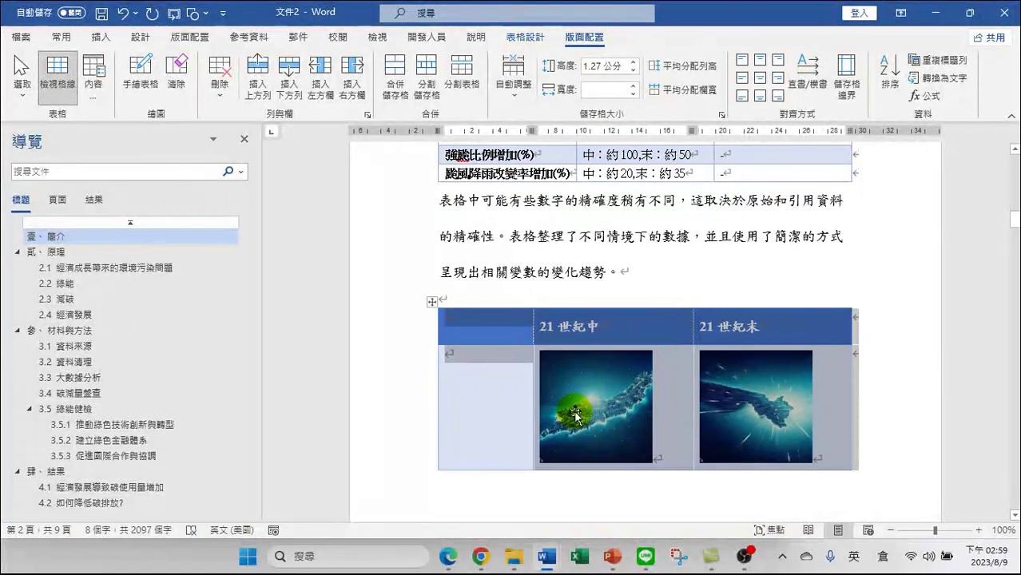
Center the whole map table's contents both horizontally and vertically in their cells and check the rows on the next page
{"action": "left_click", "coordinate": [489, 397]}
{"action": "left_click_drag", "start_coordinate": [471, 421], "coordinate": [836, 426]}
{"action": "scroll", "coordinate": [622, 411], "scroll_direction": "down", "scroll_amount": 6}
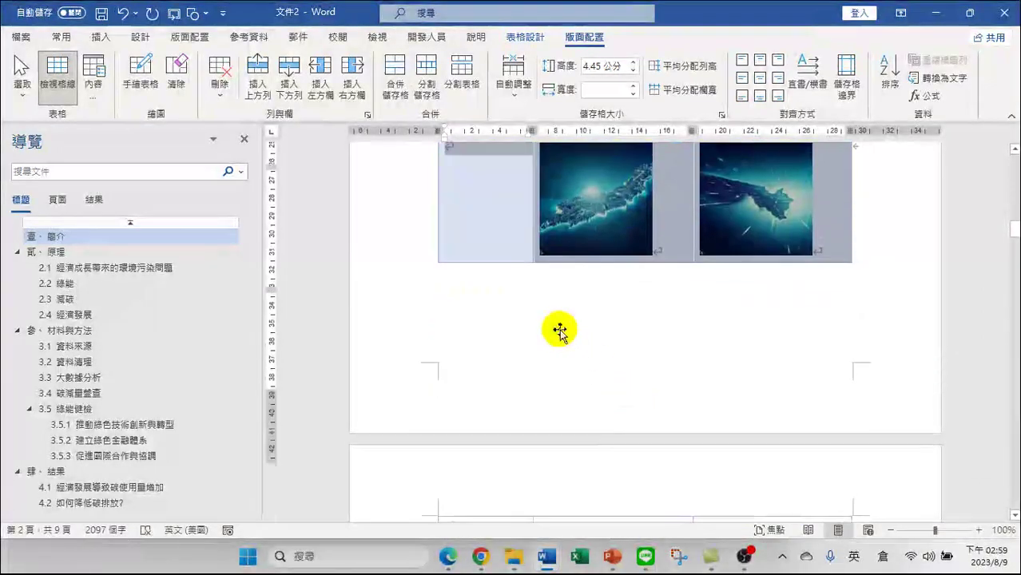
{"action": "scroll", "coordinate": [543, 335], "scroll_direction": "up", "scroll_amount": 5}
{"action": "left_click", "coordinate": [432, 266]}
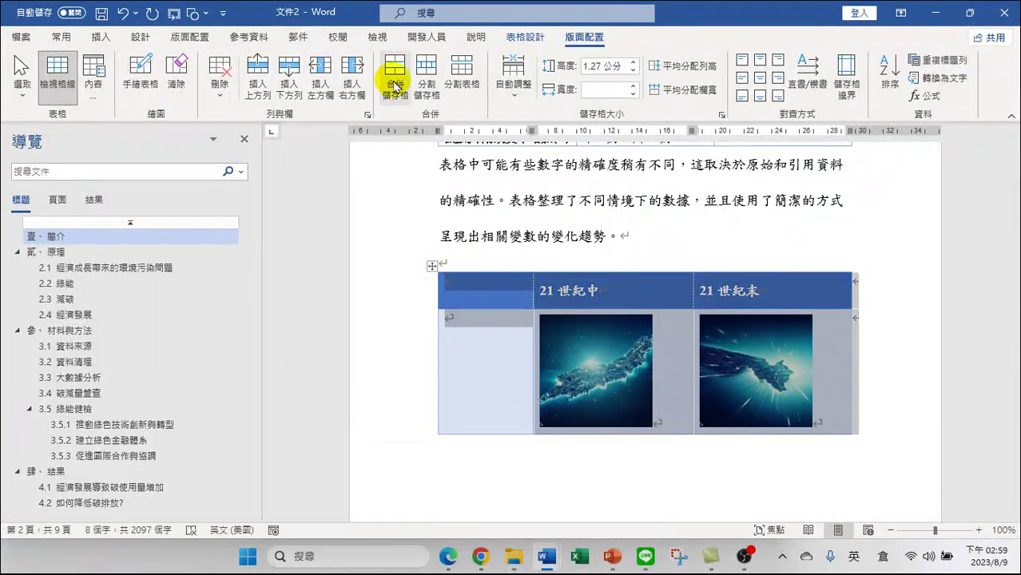
{"action": "left_click", "coordinate": [61, 37]}
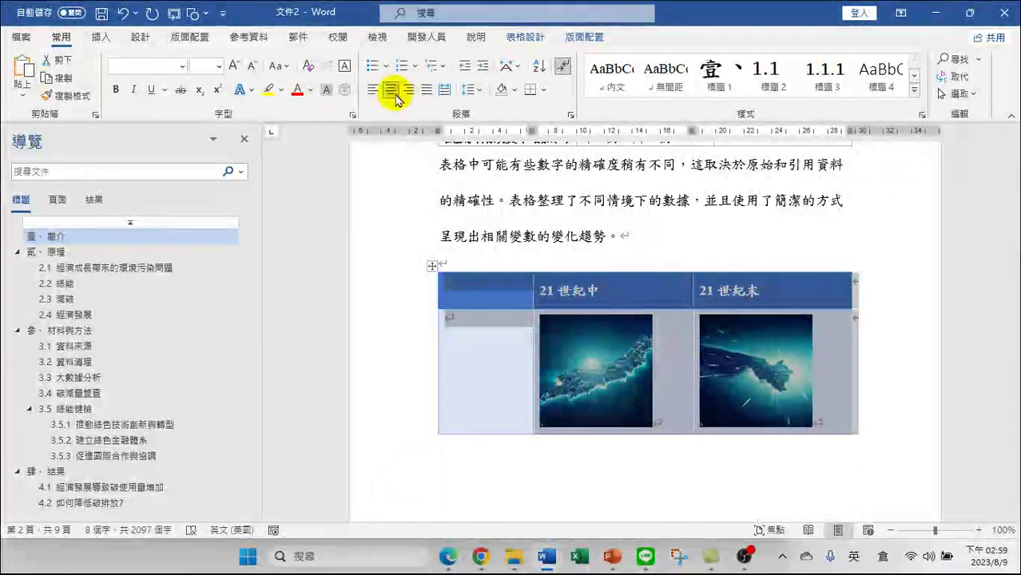
{"action": "left_click", "coordinate": [523, 38]}
{"action": "left_click", "coordinate": [584, 37]}
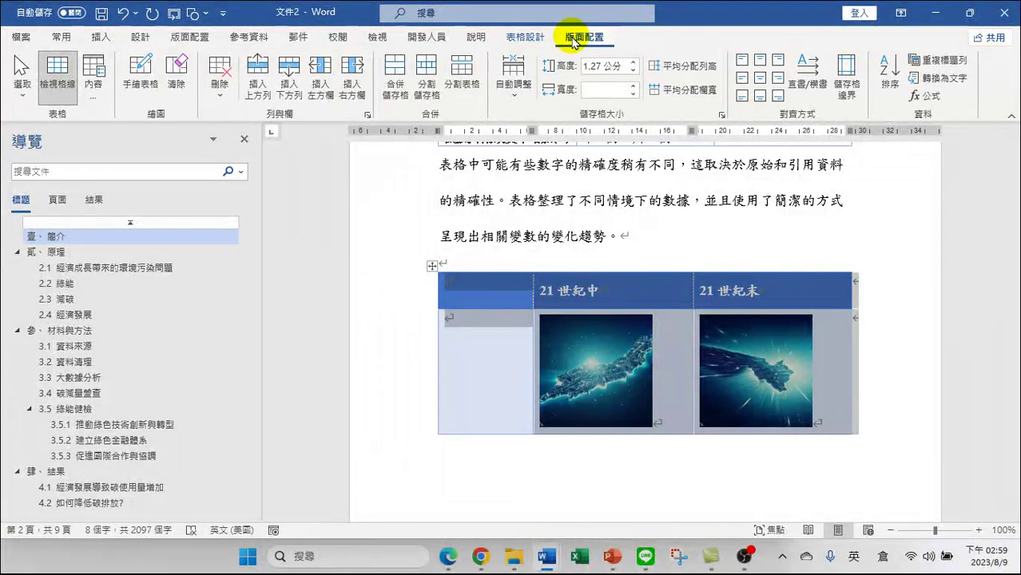
{"action": "left_click", "coordinate": [759, 83]}
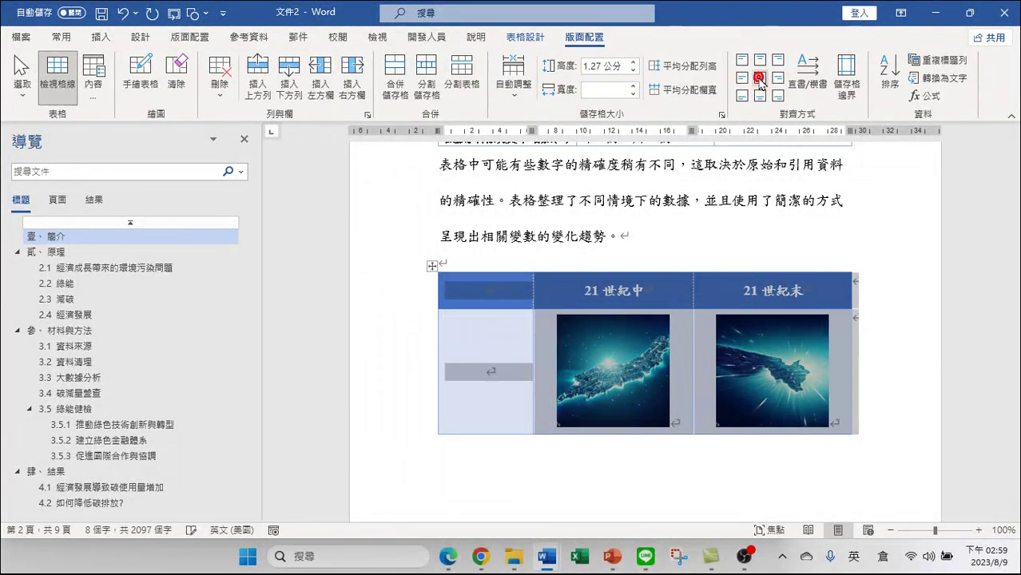
{"action": "left_click", "coordinate": [684, 370]}
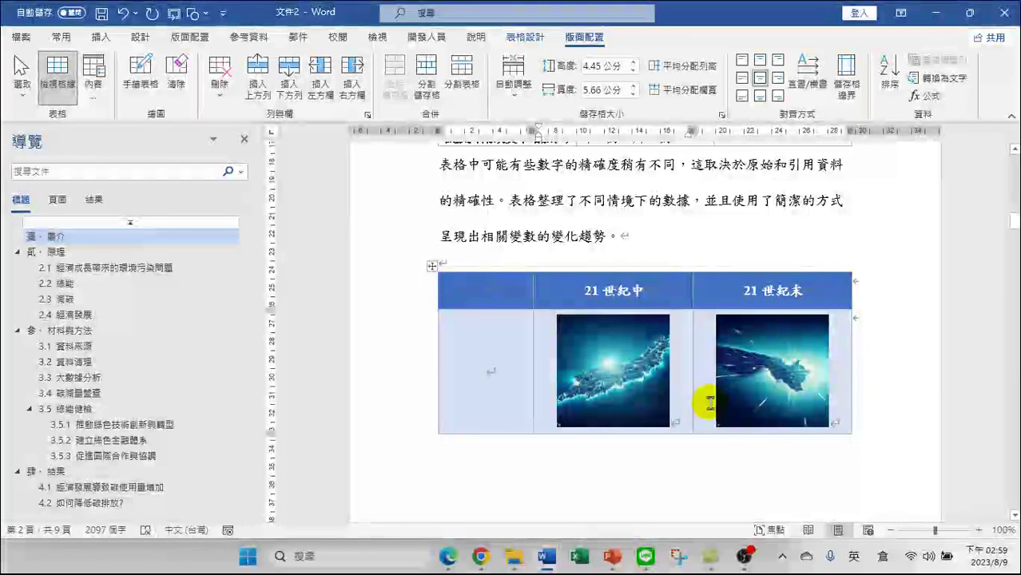
{"action": "left_click", "coordinate": [661, 424]}
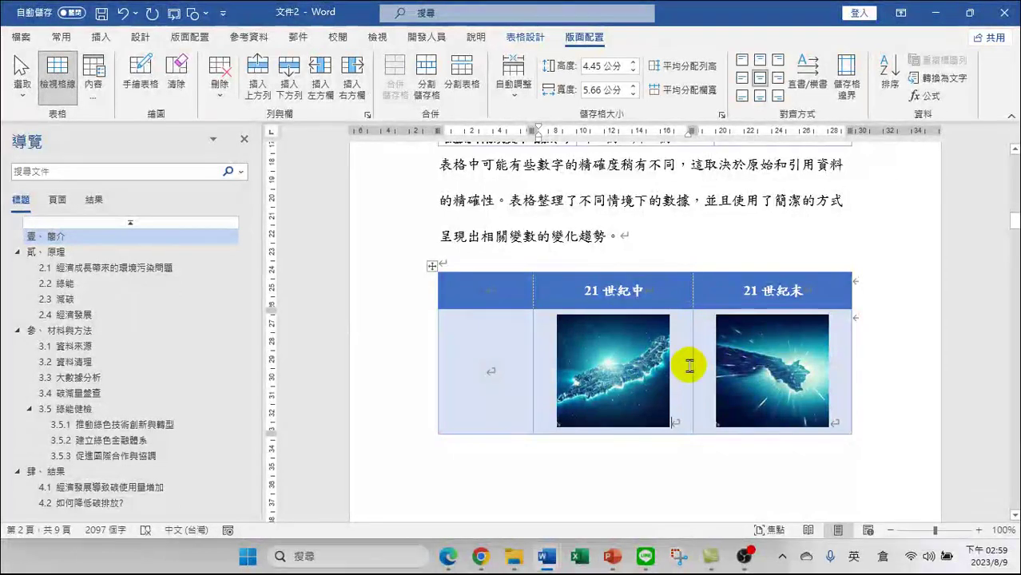
{"action": "left_click", "coordinate": [494, 370]}
{"action": "scroll", "coordinate": [513, 370], "scroll_direction": "down", "scroll_amount": 4}
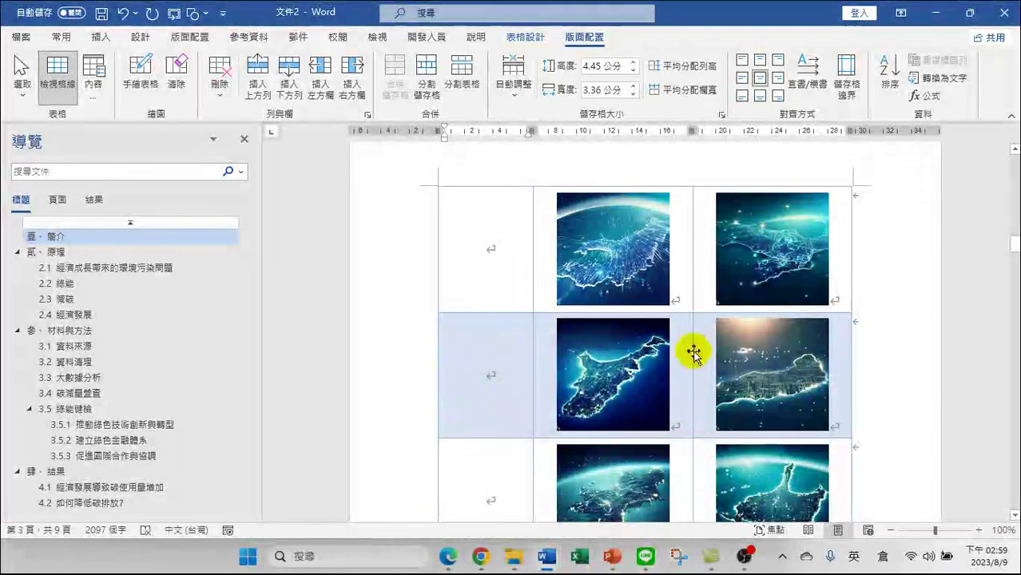
Insert a caption above the map table with the label 表格 and the text "表格 2.二十一世紀中與末的臺灣地圖。"
{"action": "scroll", "coordinate": [734, 365], "scroll_direction": "up", "scroll_amount": 10}
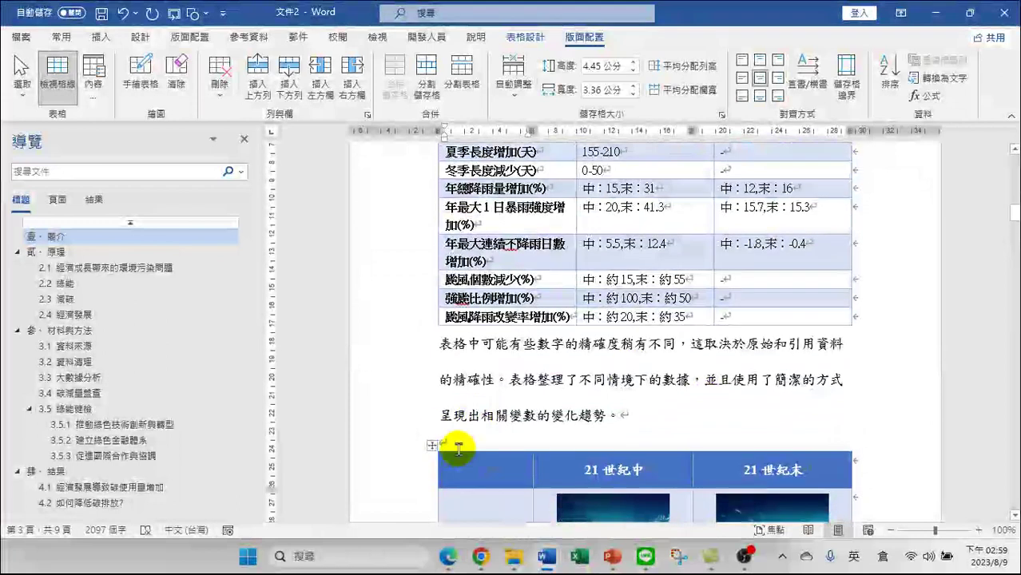
{"action": "left_click", "coordinate": [431, 444]}
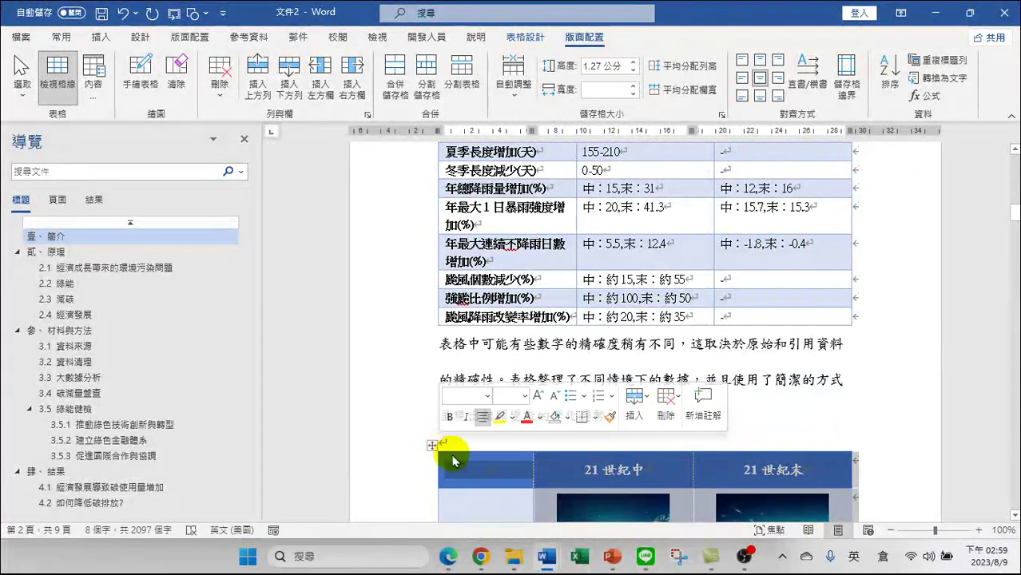
{"action": "left_click", "coordinate": [431, 443]}
{"action": "right_click", "coordinate": [432, 446]}
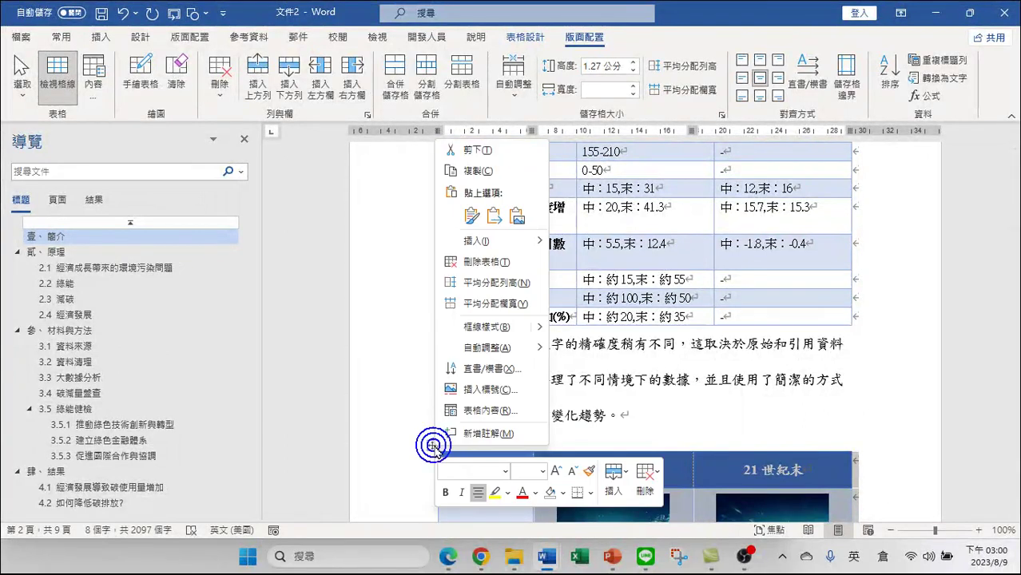
{"action": "left_click", "coordinate": [486, 391]}
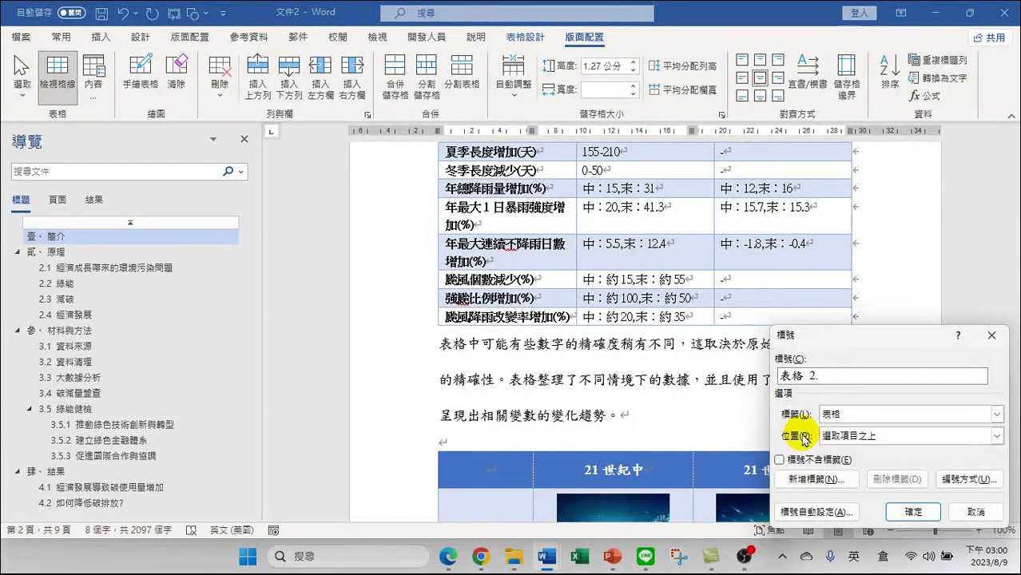
{"action": "type", "text": "."}
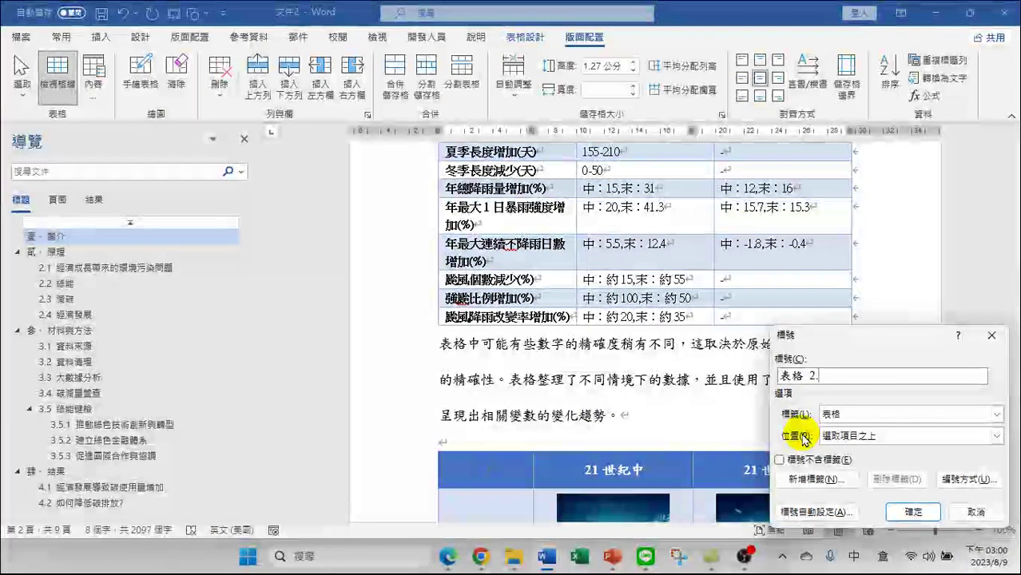
{"action": "key", "text": "shift"}
{"action": "type", "text": "一一二十"}
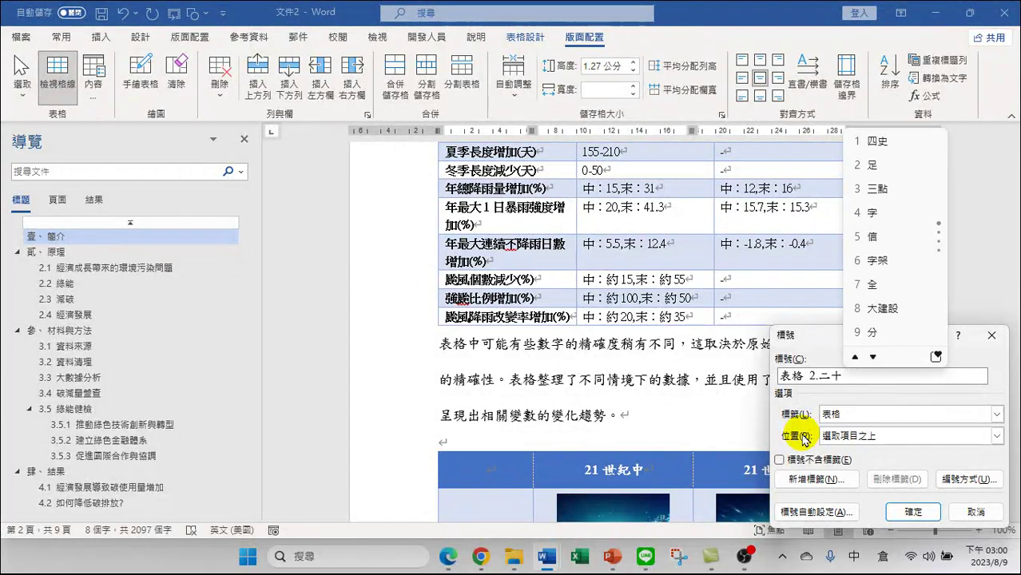
{"action": "type", "text": "一心廿紀中"}
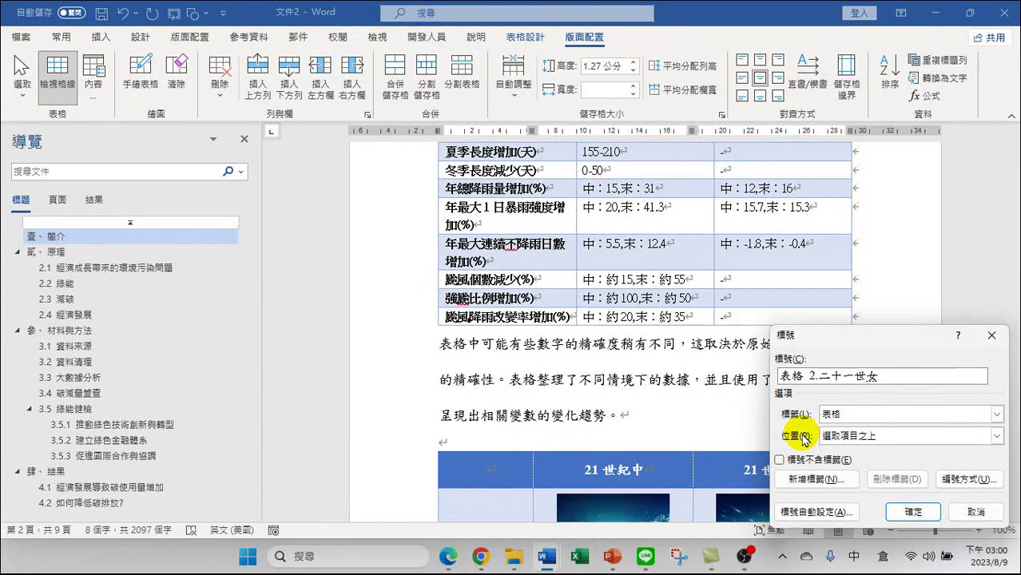
{"action": "type", "text": "與"}
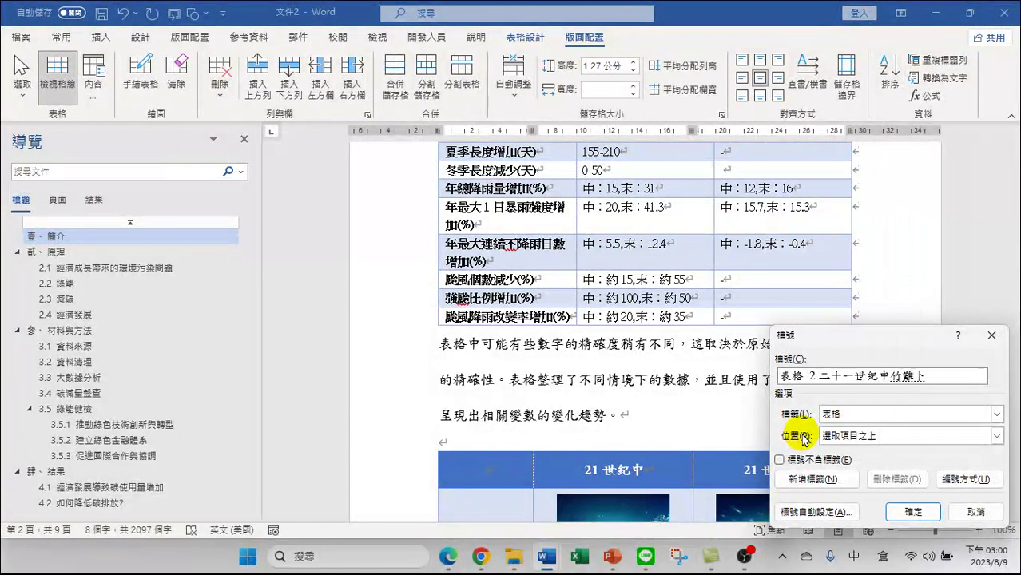
{"action": "type", "text": "末"}
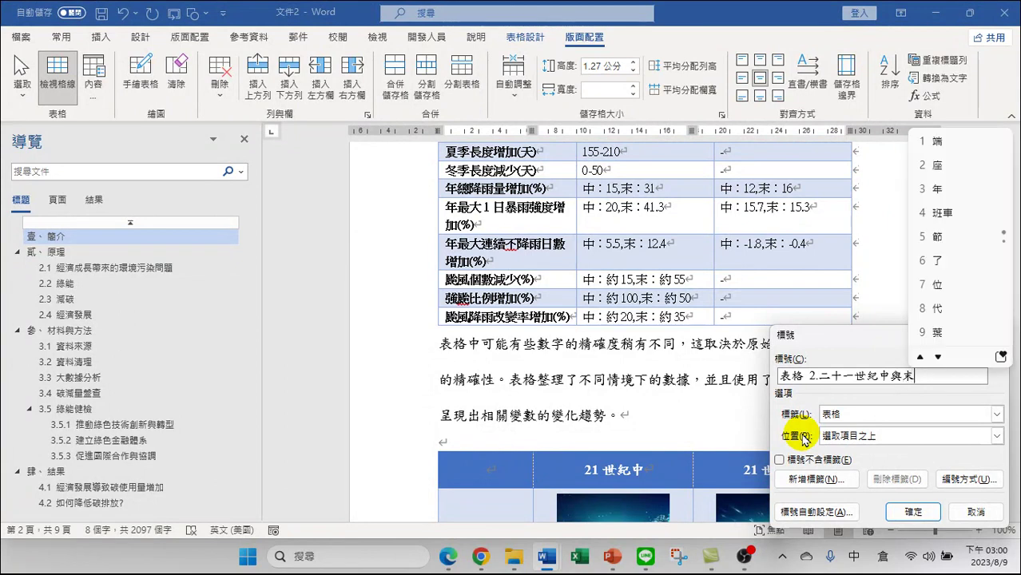
{"action": "type", "text": "的土"}
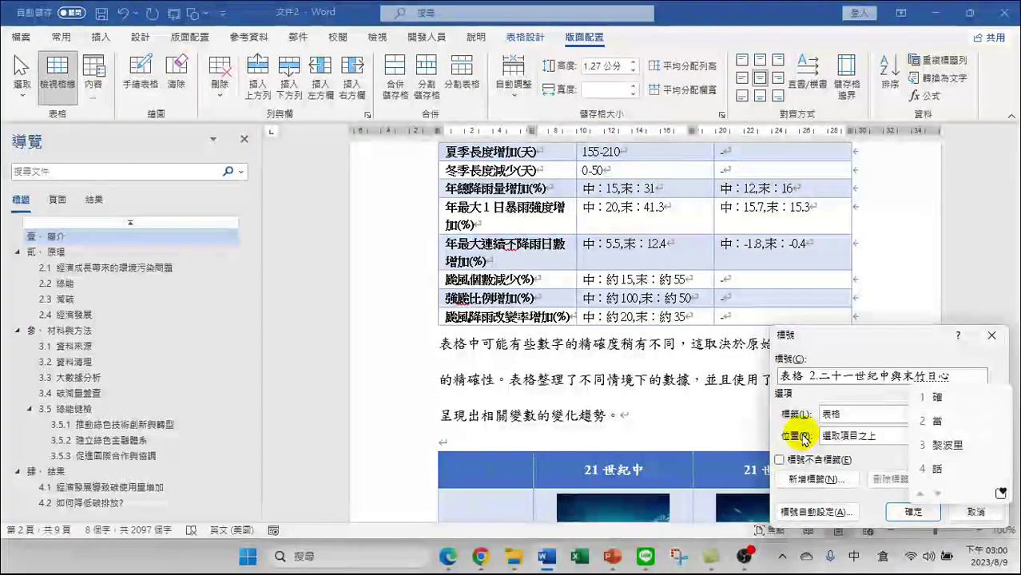
{"action": "type", "text": "臺灣土心木"}
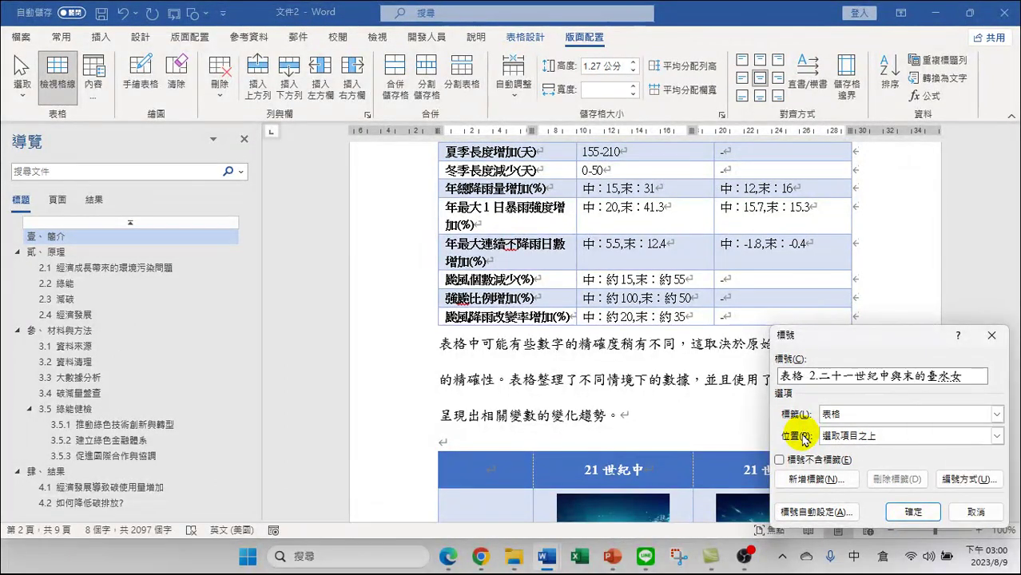
{"action": "type", "text": "圖。"}
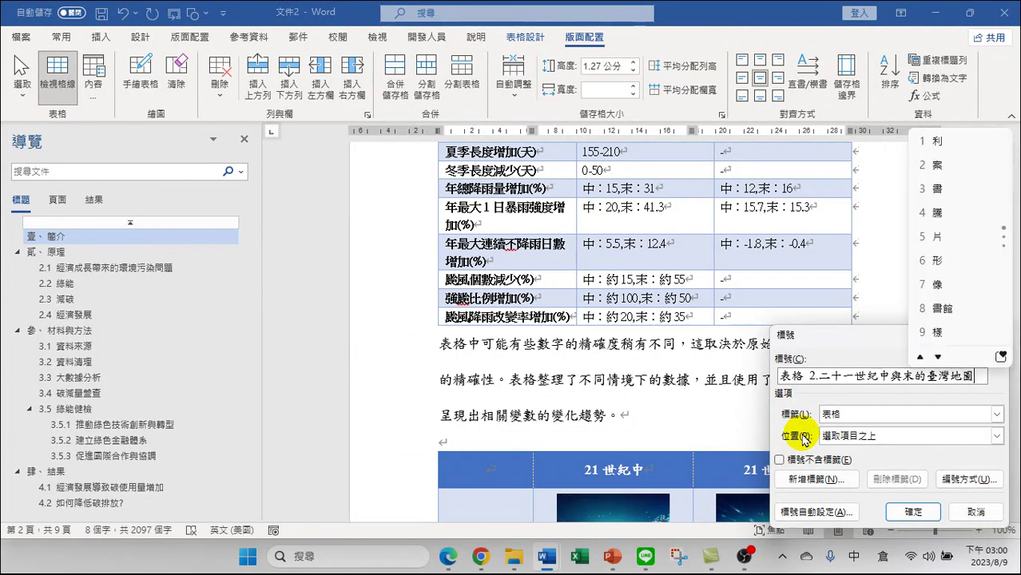
{"action": "left_click", "coordinate": [913, 511]}
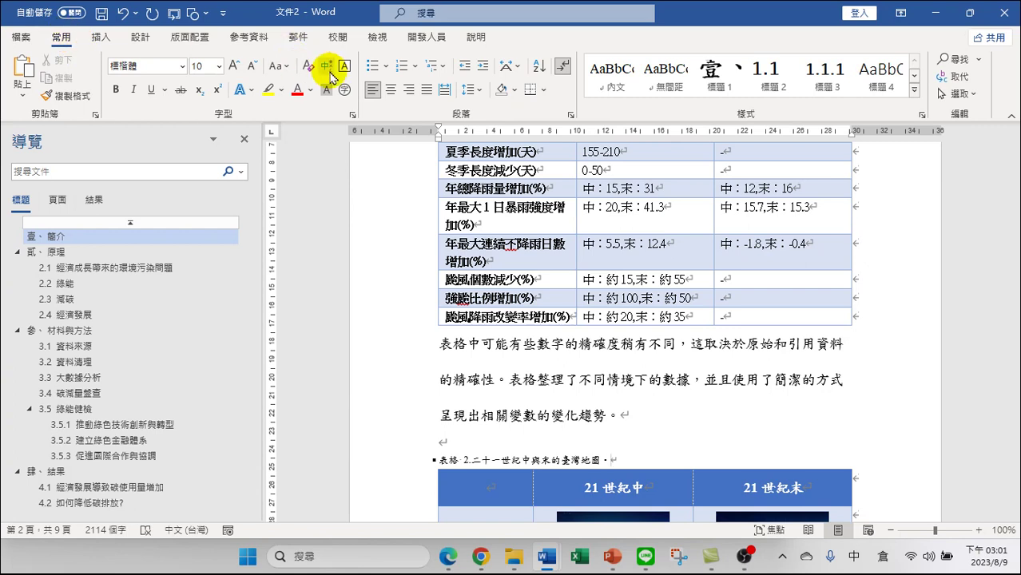
{"action": "left_click", "coordinate": [444, 72]}
{"action": "left_click", "coordinate": [486, 512]}
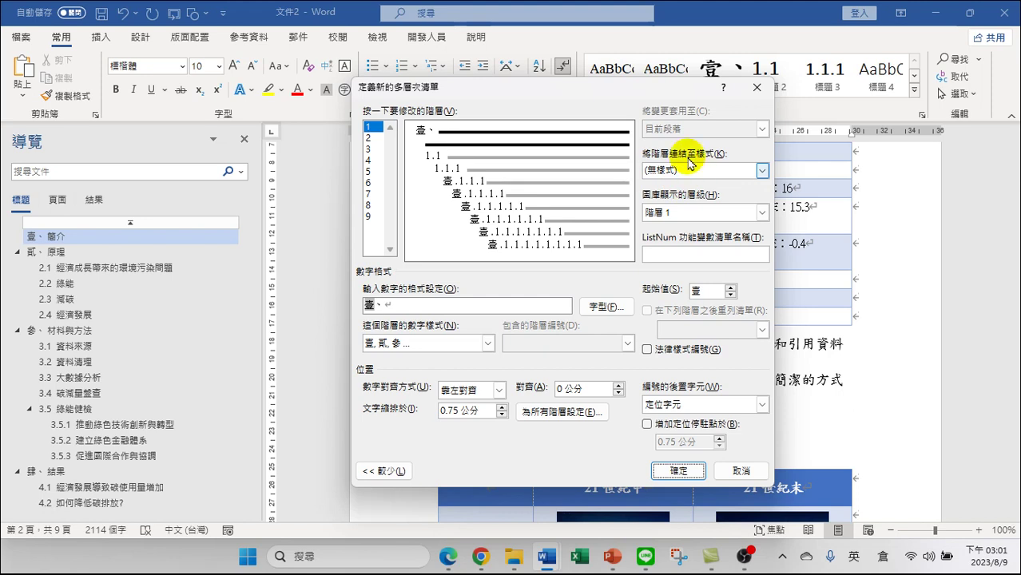
{"action": "left_click", "coordinate": [740, 470]}
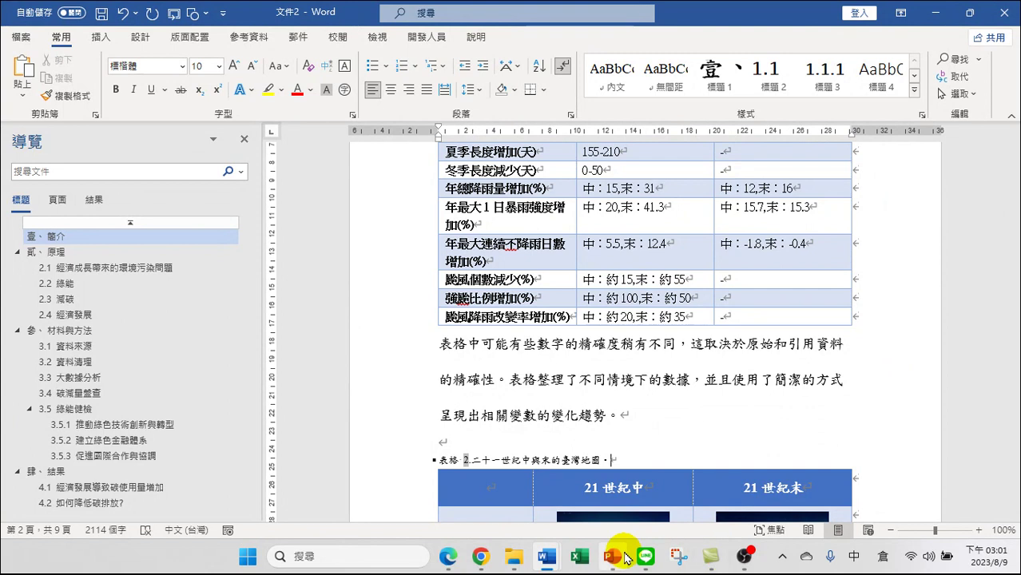
Switch to Chrome, view the Teams meeting chat and return to the Green Solutions conversation in ChatGPT
{"action": "mouse_move", "coordinate": [665, 545]}
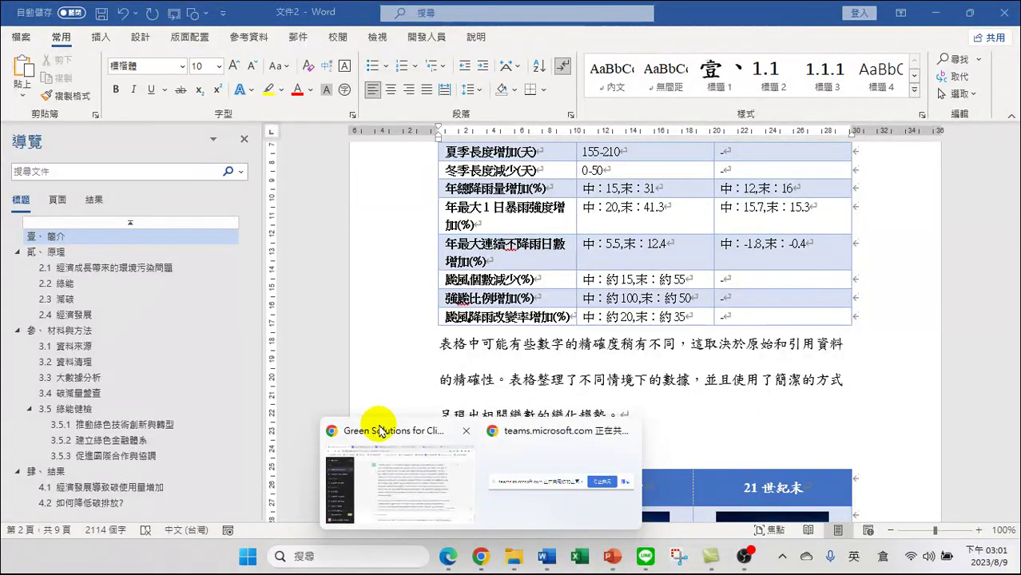
{"action": "mouse_move", "coordinate": [380, 431]}
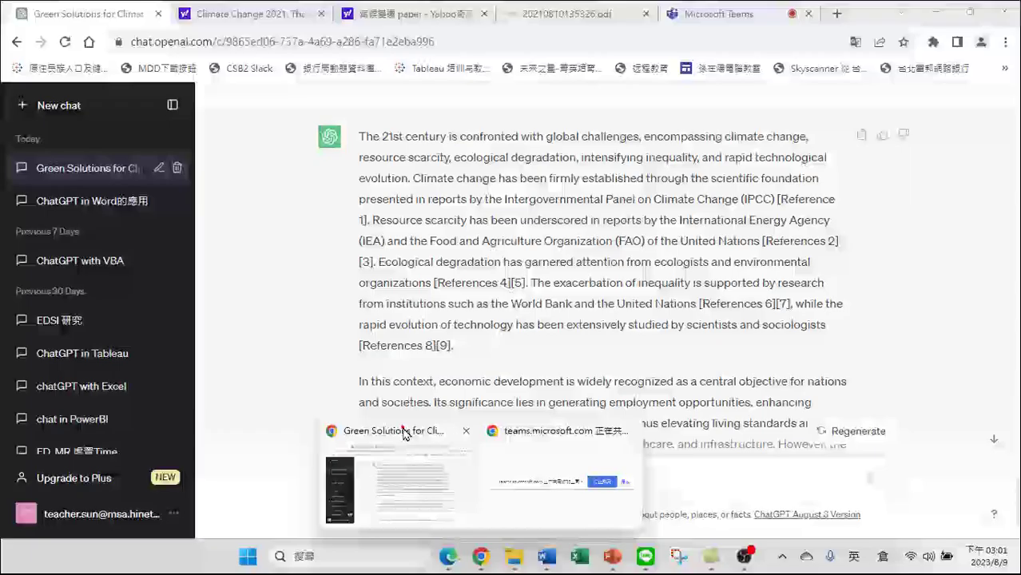
{"action": "left_click", "coordinate": [405, 430]}
{"action": "left_click", "coordinate": [716, 12]}
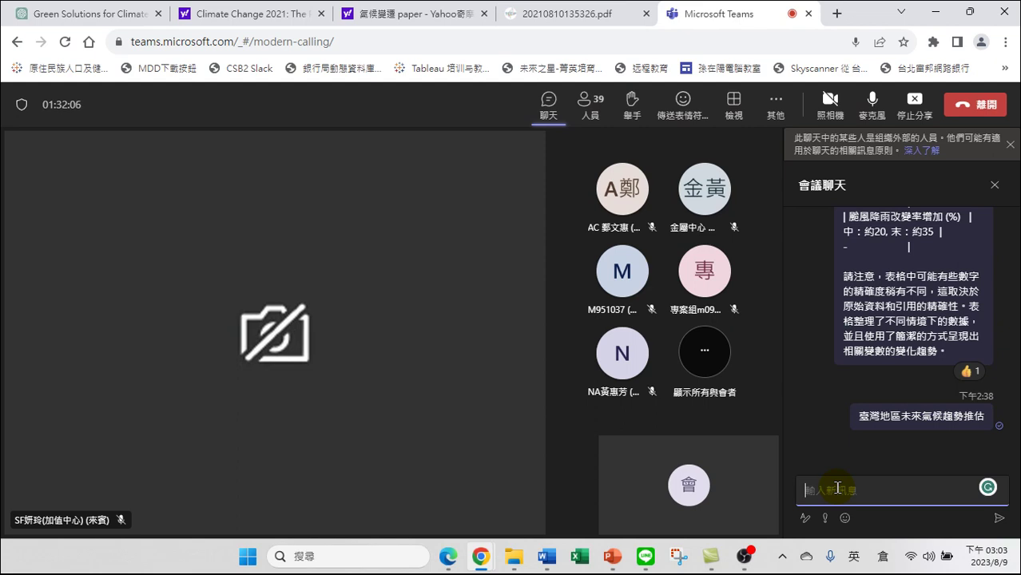
{"action": "left_click", "coordinate": [88, 14]}
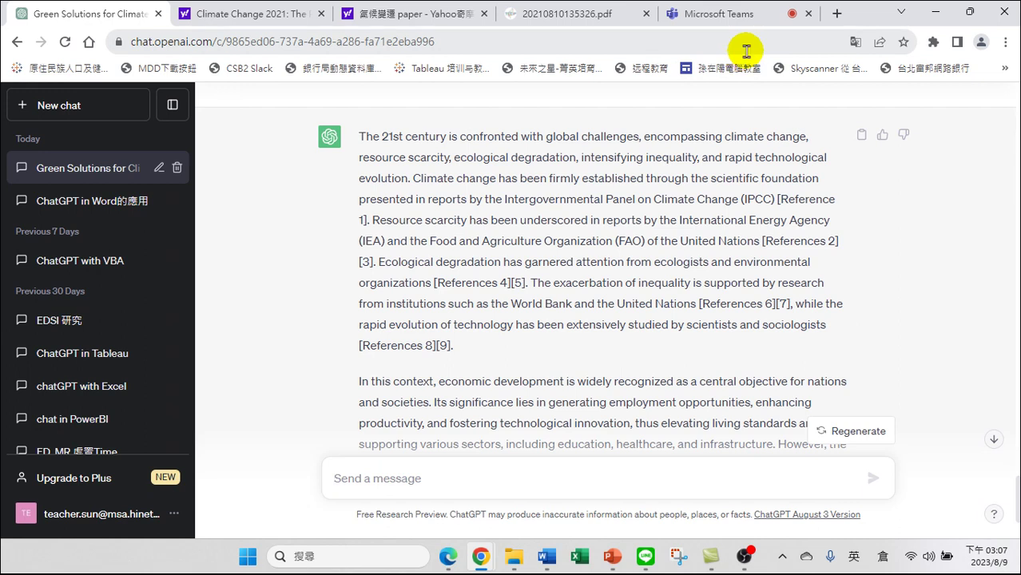
{"action": "mouse_move", "coordinate": [617, 14]}
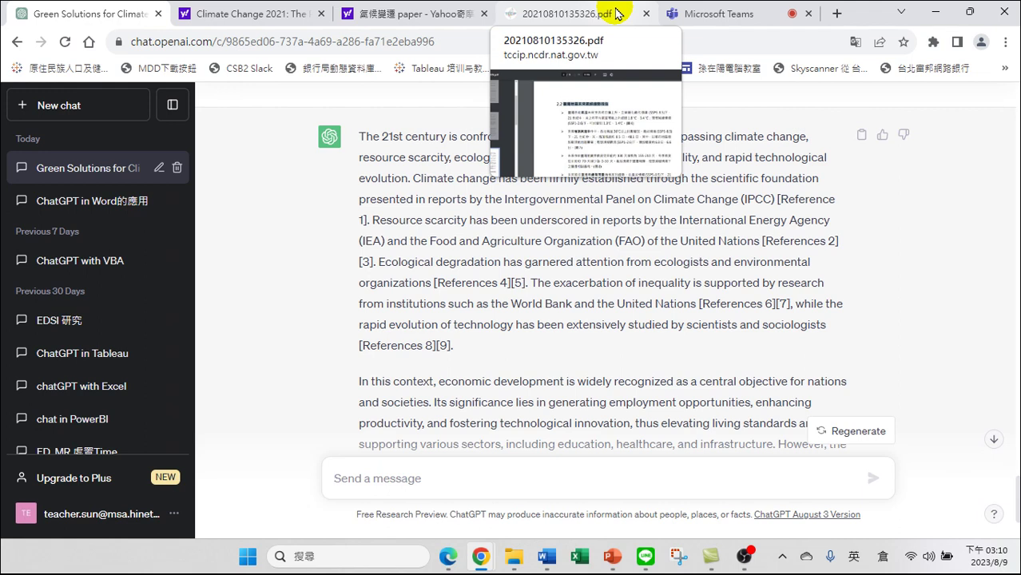
{"action": "left_click_drag", "start_coordinate": [279, 13], "coordinate": [166, 14]}
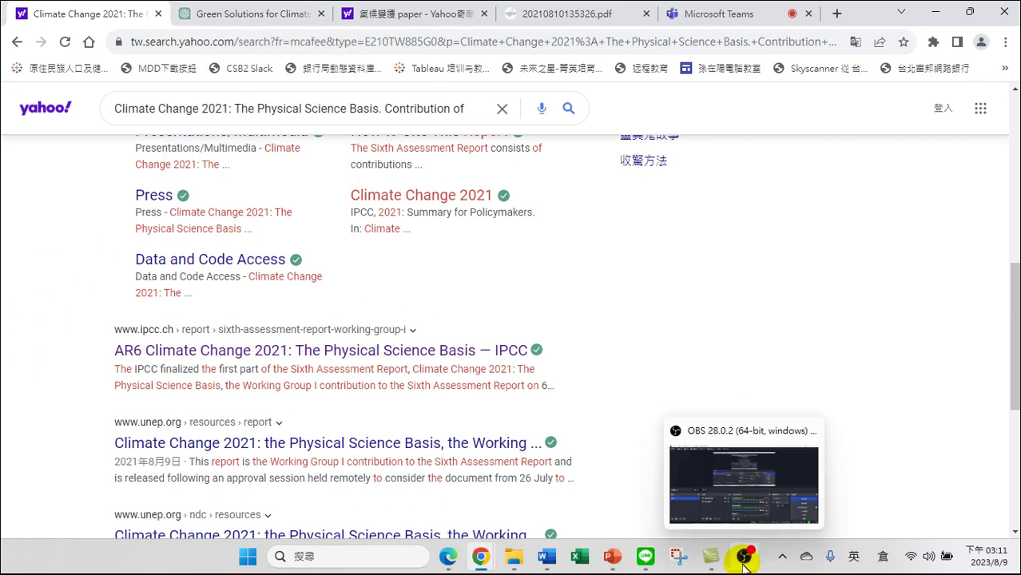
{"action": "mouse_move", "coordinate": [753, 557]}
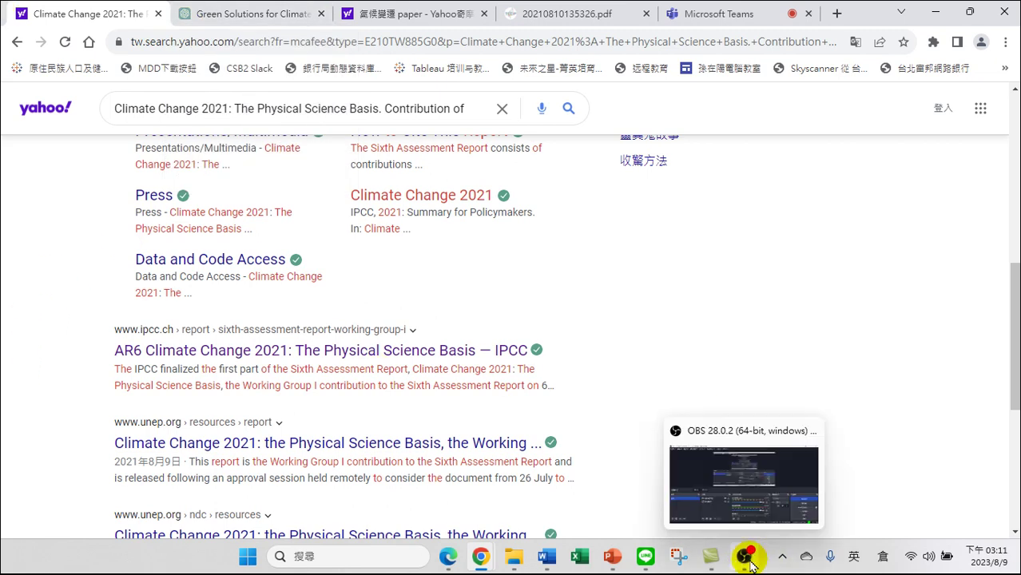
{"action": "left_click", "coordinate": [730, 429]}
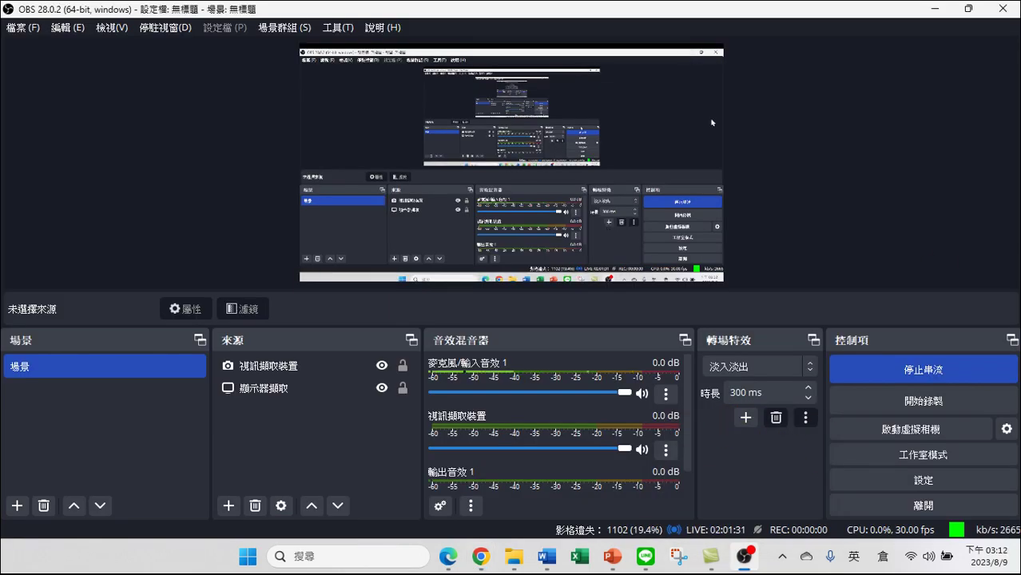
{"action": "left_click", "coordinate": [933, 8]}
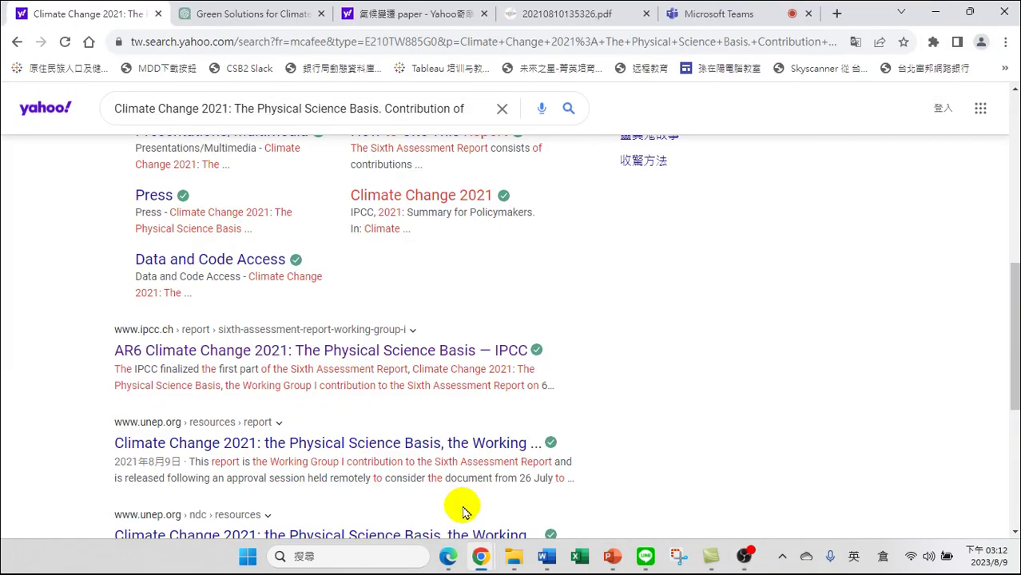
{"action": "left_click", "coordinate": [612, 555]}
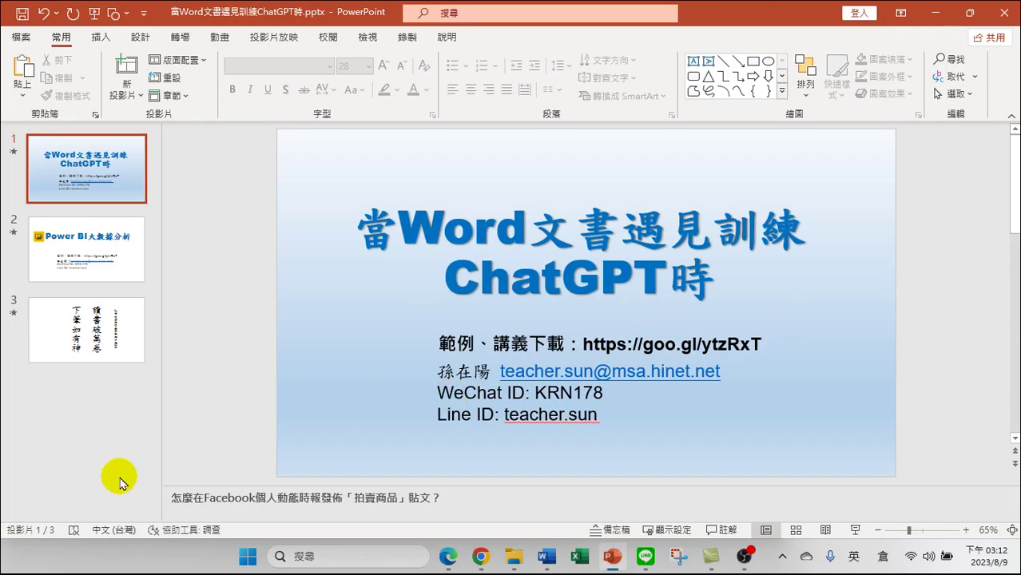
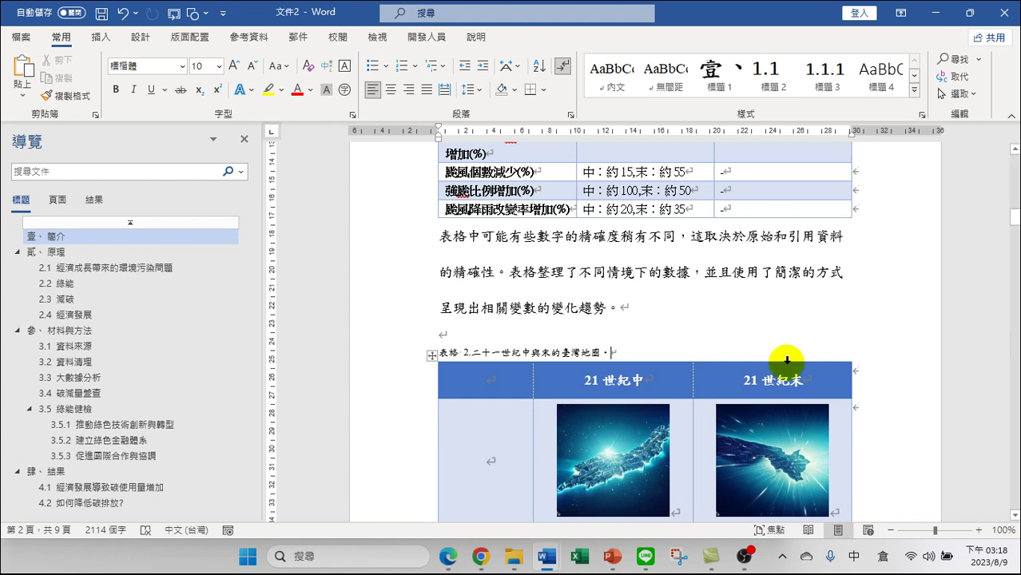
{"action": "scroll", "coordinate": [720, 395], "scroll_direction": "down", "scroll_amount": 3}
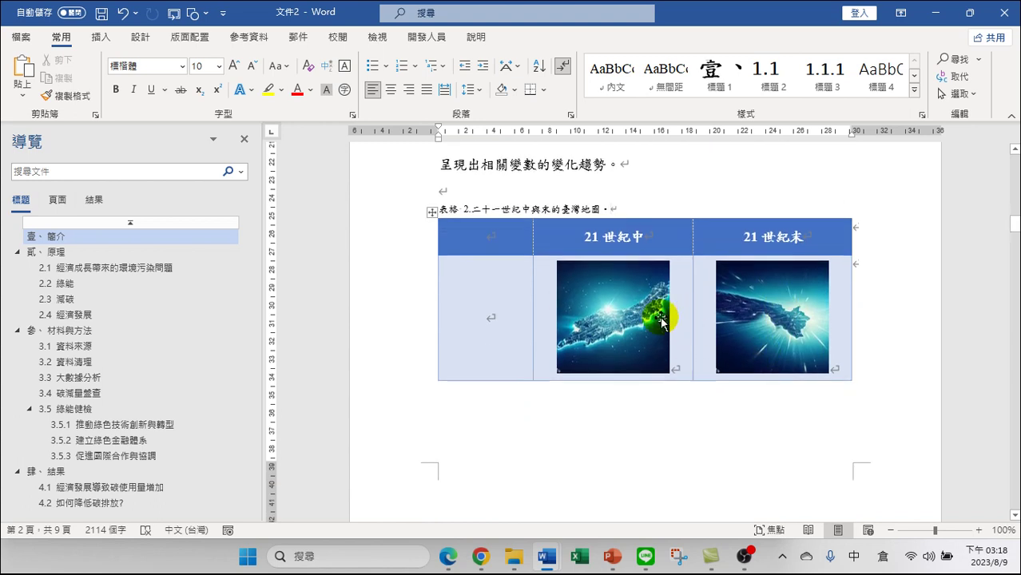
Delete all the empty rows at the end of the Taiwan map table
{"action": "scroll", "coordinate": [674, 308], "scroll_direction": "down", "scroll_amount": 2}
{"action": "scroll", "coordinate": [666, 320], "scroll_direction": "up", "scroll_amount": 1}
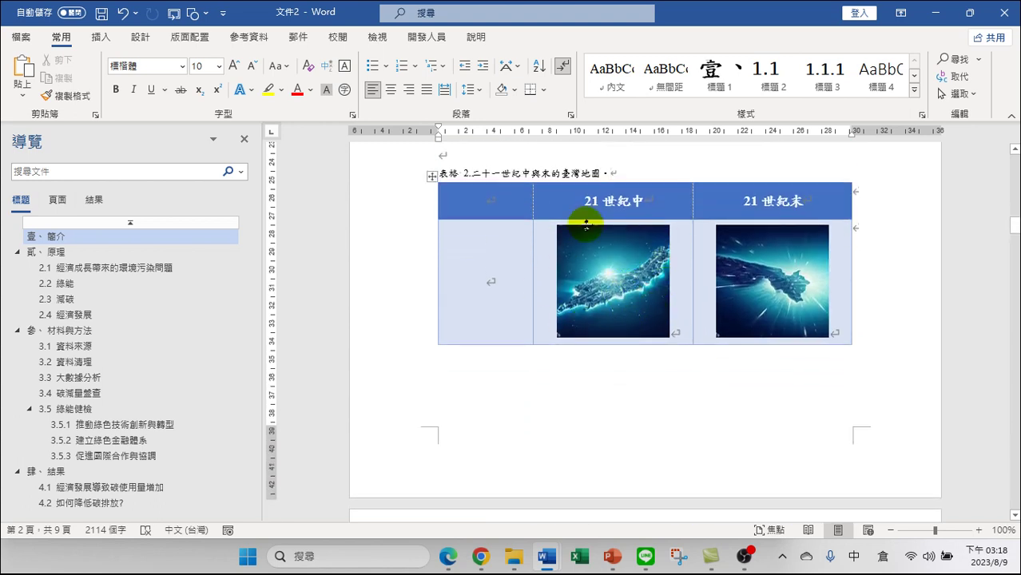
{"action": "scroll", "coordinate": [633, 324], "scroll_direction": "down", "scroll_amount": 7}
{"action": "scroll", "coordinate": [641, 383], "scroll_direction": "down", "scroll_amount": 2}
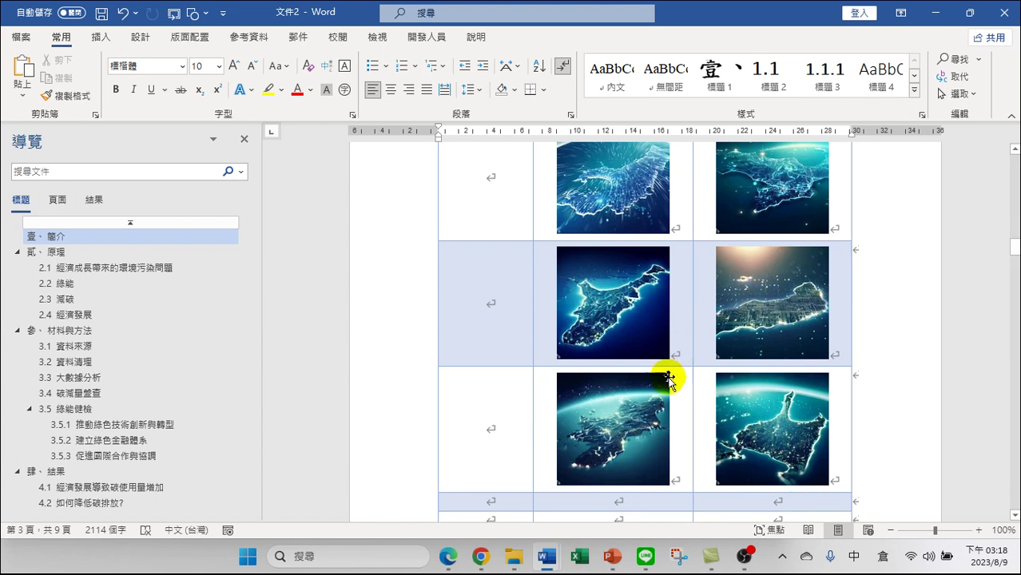
{"action": "scroll", "coordinate": [682, 342], "scroll_direction": "down", "scroll_amount": 8}
{"action": "scroll", "coordinate": [627, 361], "scroll_direction": "up", "scroll_amount": 2}
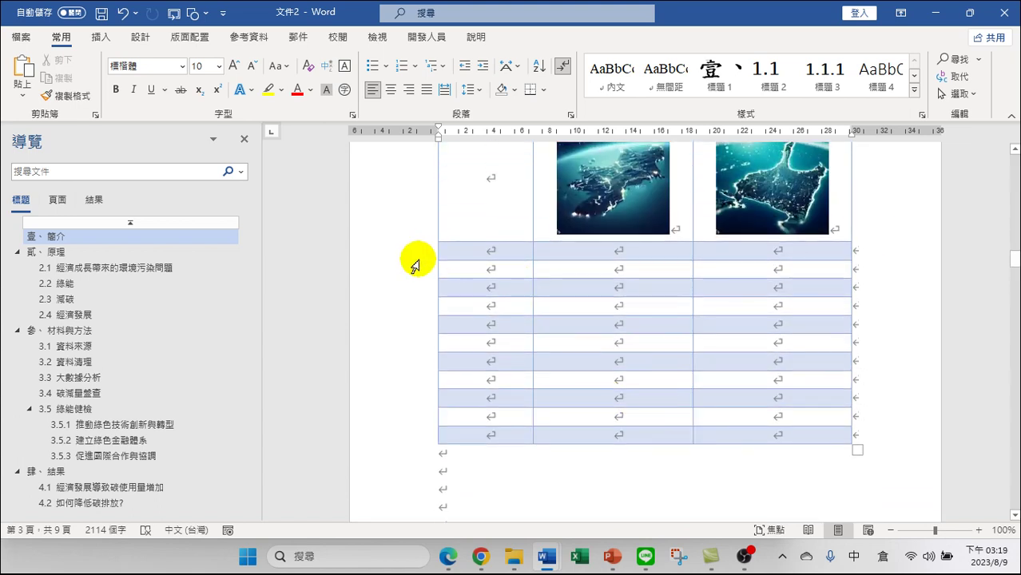
{"action": "left_click_drag", "start_coordinate": [414, 252], "coordinate": [446, 444]}
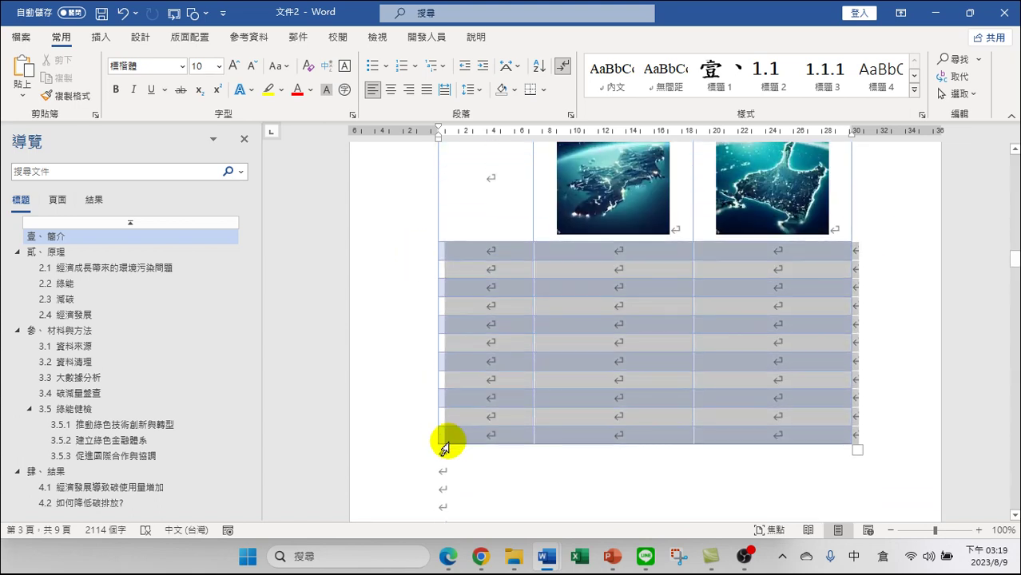
{"action": "right_click", "coordinate": [562, 326]}
{"action": "left_click", "coordinate": [621, 163]}
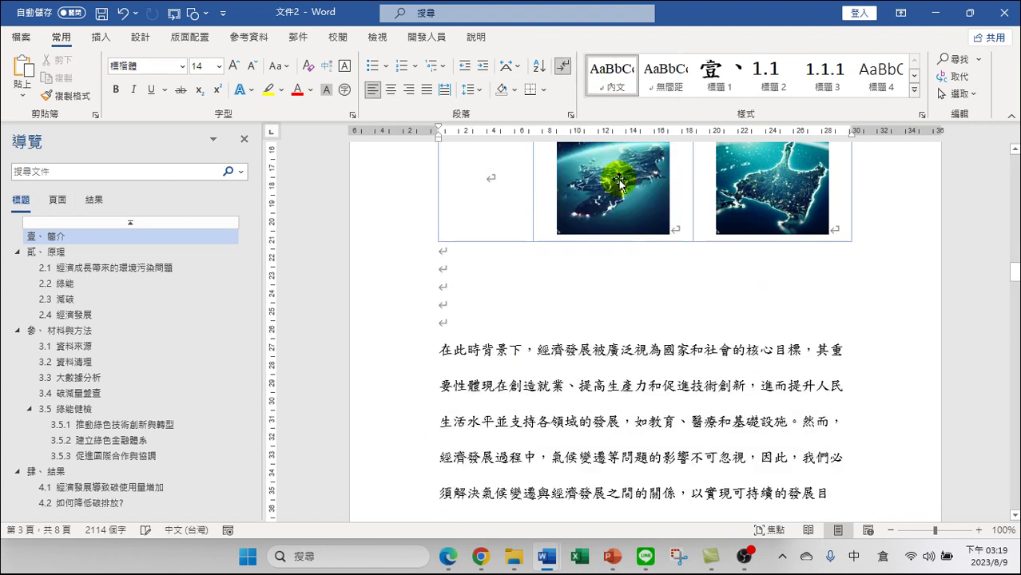
Delete the surplus blank paragraphs between the map table and the following body text, leaving a single one
{"action": "scroll", "coordinate": [557, 350], "scroll_direction": "up", "scroll_amount": 6}
{"action": "scroll", "coordinate": [557, 350], "scroll_direction": "down", "scroll_amount": 3}
{"action": "left_click_drag", "start_coordinate": [454, 290], "coordinate": [473, 345]}
{"action": "key", "text": "Delete"}
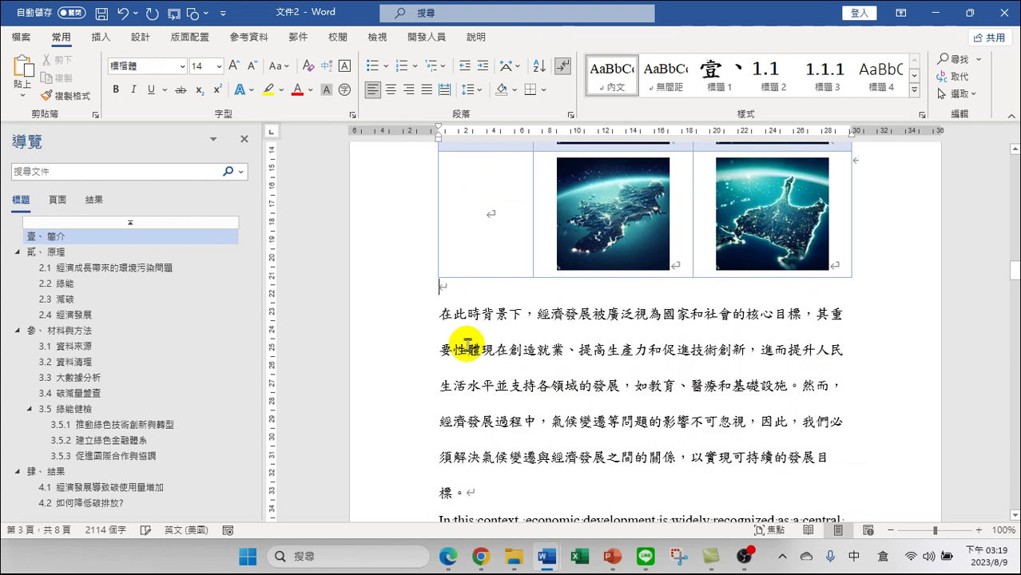
Examine where the chapter headings 原理, 材料與方法, 結果 and 討論 fall on their pages
{"action": "scroll", "coordinate": [584, 392], "scroll_direction": "down", "scroll_amount": 3}
{"action": "scroll", "coordinate": [584, 392], "scroll_direction": "down", "scroll_amount": 3}
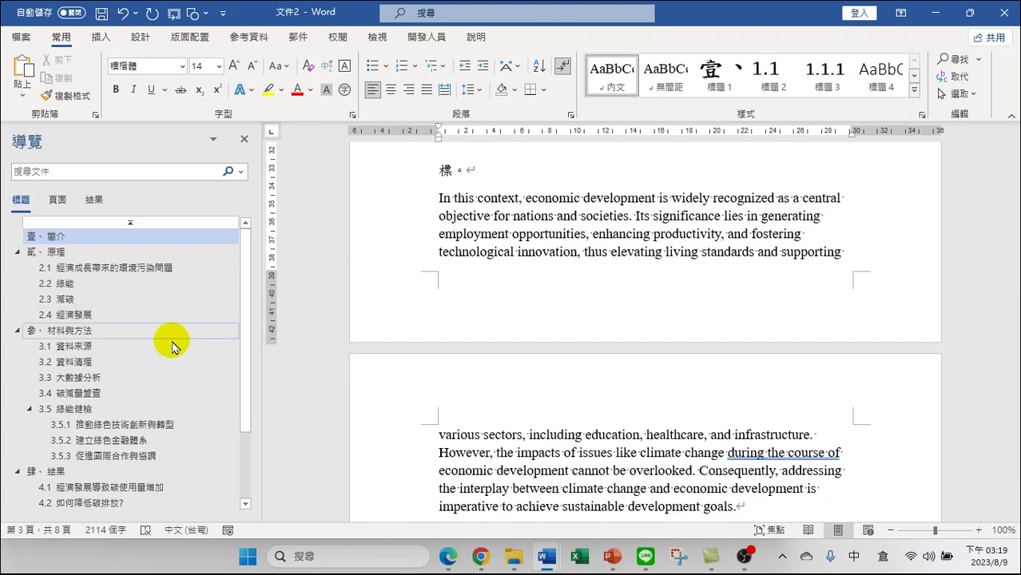
{"action": "left_click", "coordinate": [62, 255]}
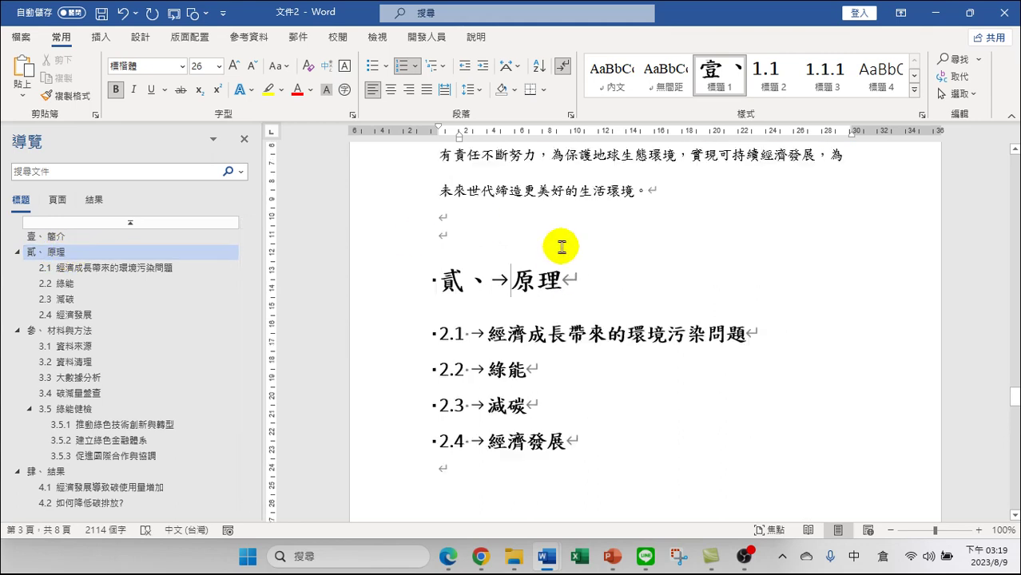
{"action": "left_click", "coordinate": [526, 297]}
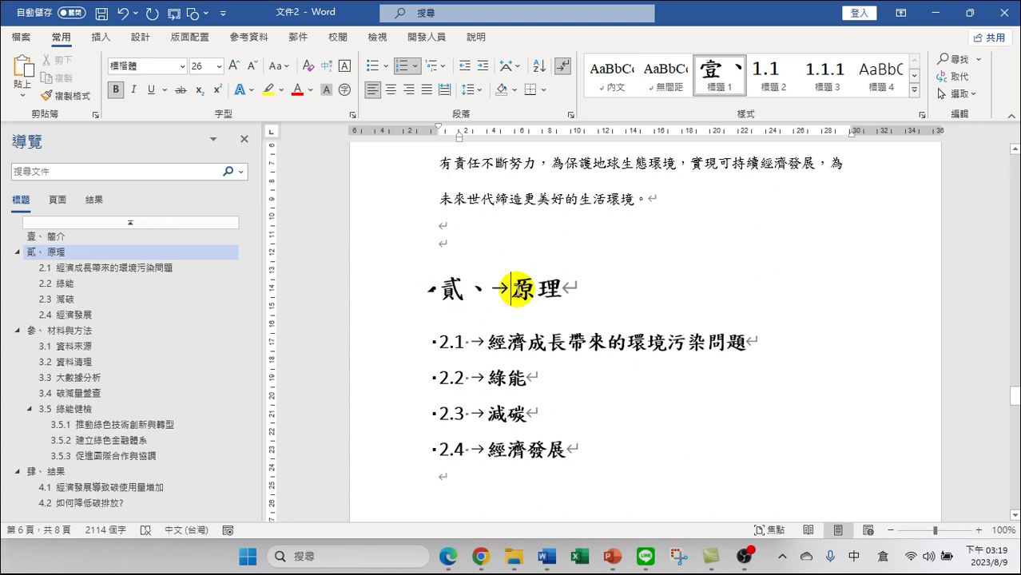
{"action": "left_click", "coordinate": [100, 330]}
{"action": "scroll", "coordinate": [537, 307], "scroll_direction": "up", "scroll_amount": 3}
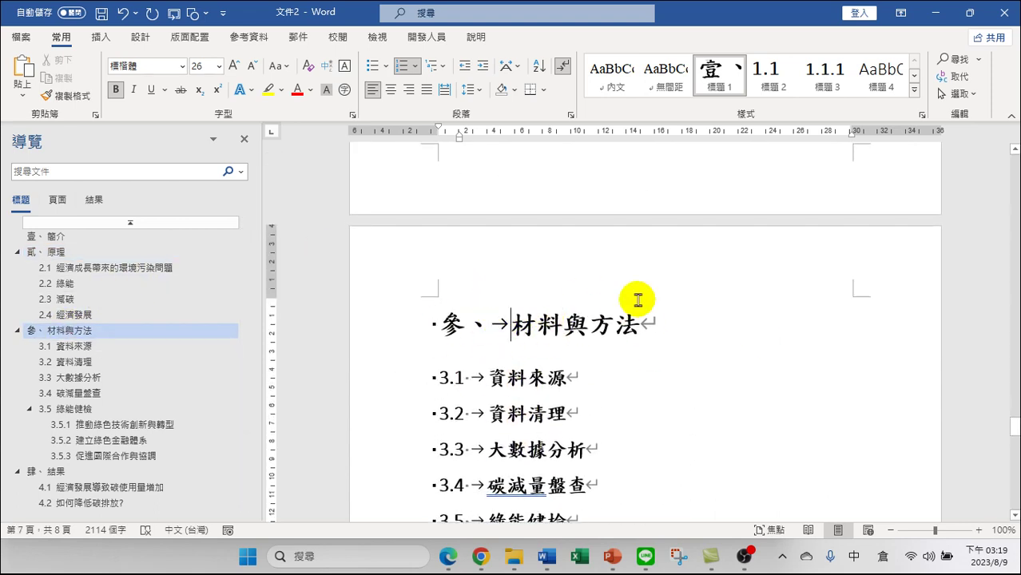
{"action": "left_click", "coordinate": [56, 471]}
{"action": "scroll", "coordinate": [491, 319], "scroll_direction": "up", "scroll_amount": 3}
{"action": "scroll", "coordinate": [543, 336], "scroll_direction": "down", "scroll_amount": 6}
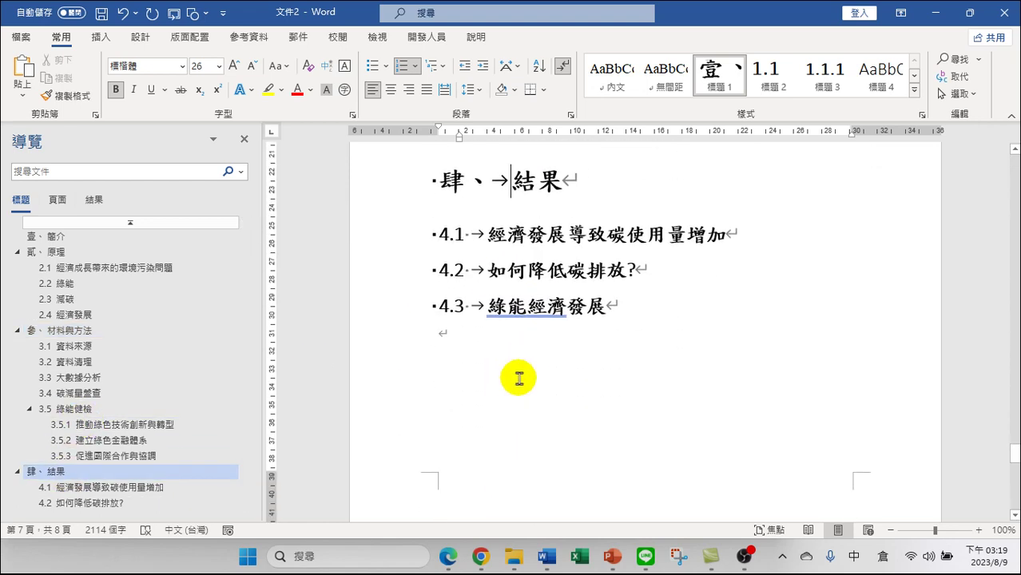
{"action": "scroll", "coordinate": [518, 394], "scroll_direction": "down", "scroll_amount": 3}
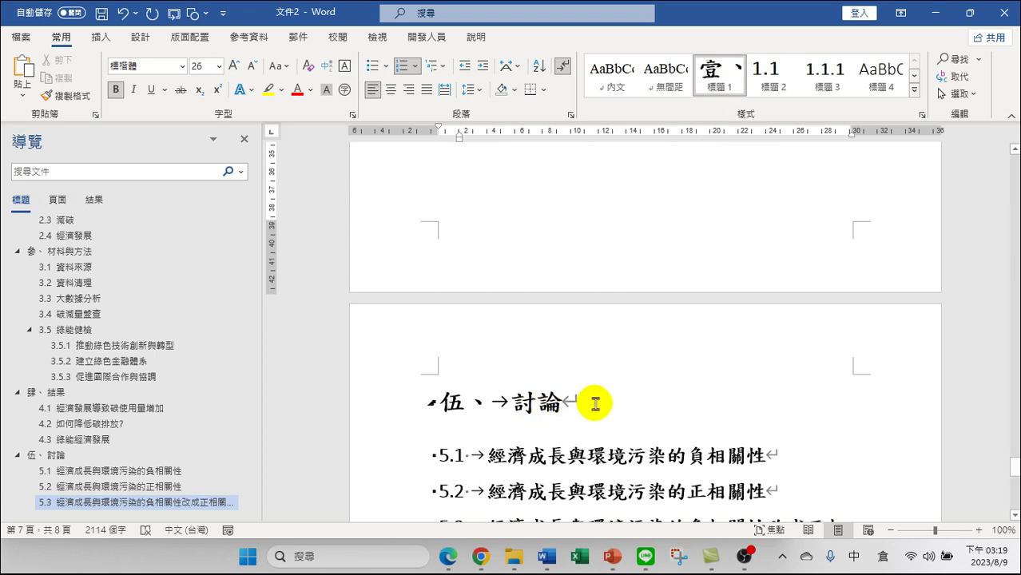
Modify the 標題 1 style's paragraph settings to insert a page break before each heading (段落前分頁)
{"action": "right_click", "coordinate": [713, 70]}
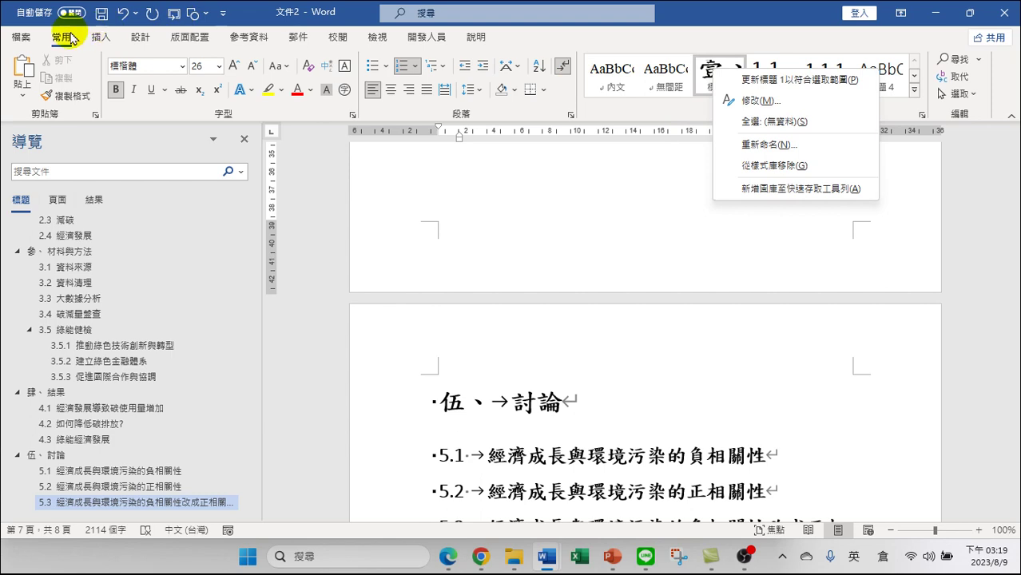
{"action": "left_click", "coordinate": [637, 103]}
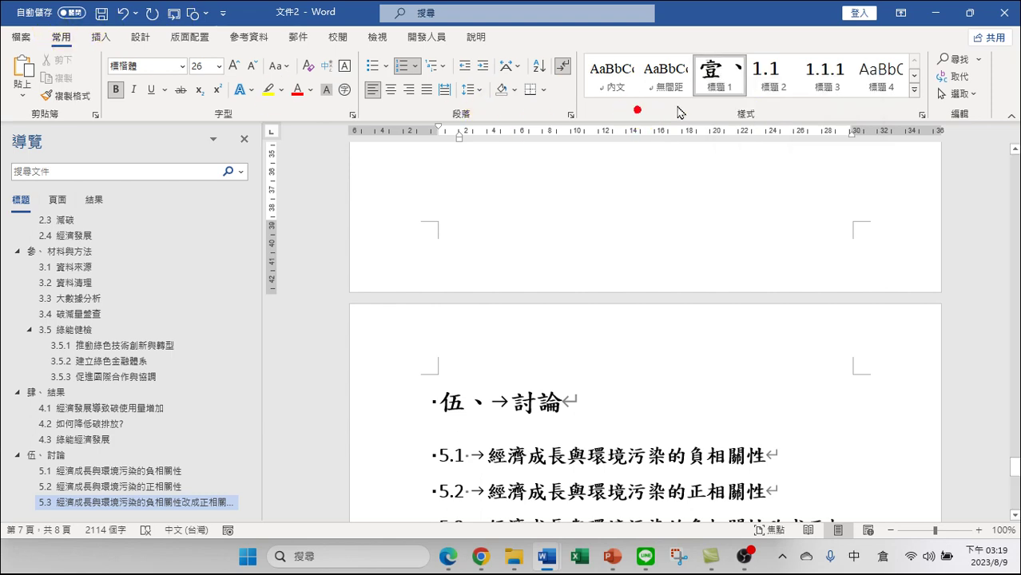
{"action": "right_click", "coordinate": [721, 71]}
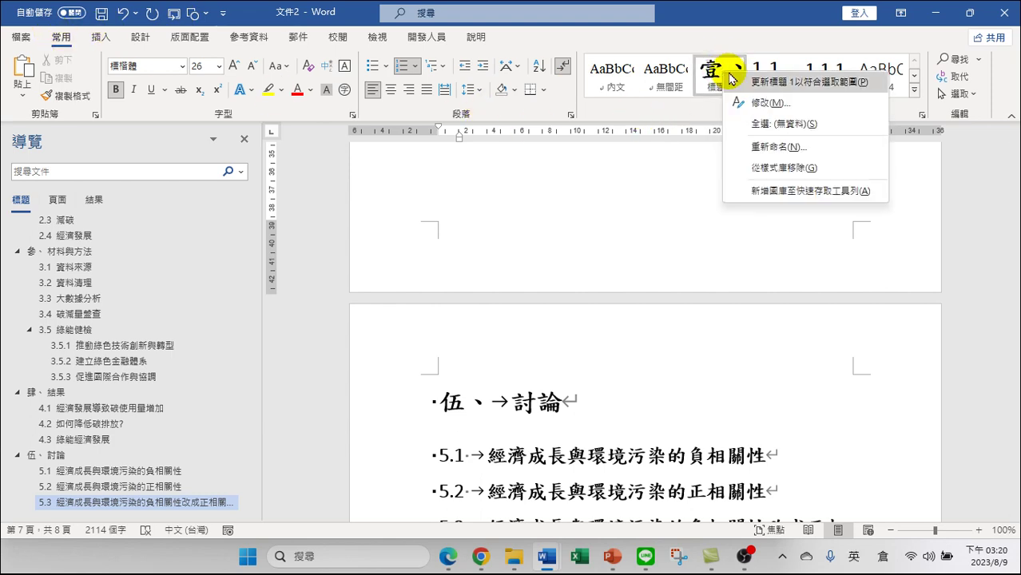
{"action": "left_click", "coordinate": [766, 103]}
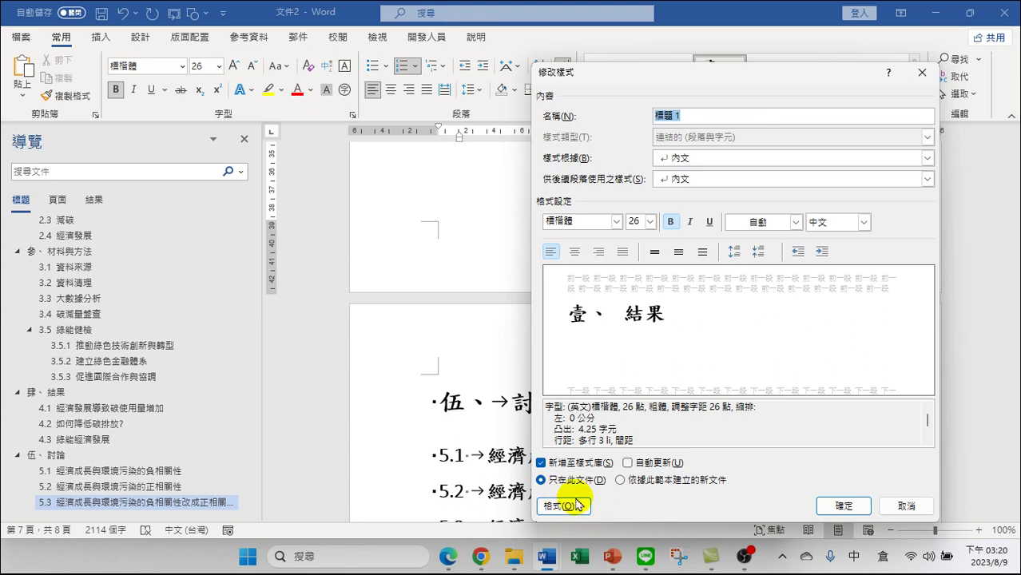
{"action": "left_click", "coordinate": [567, 510]}
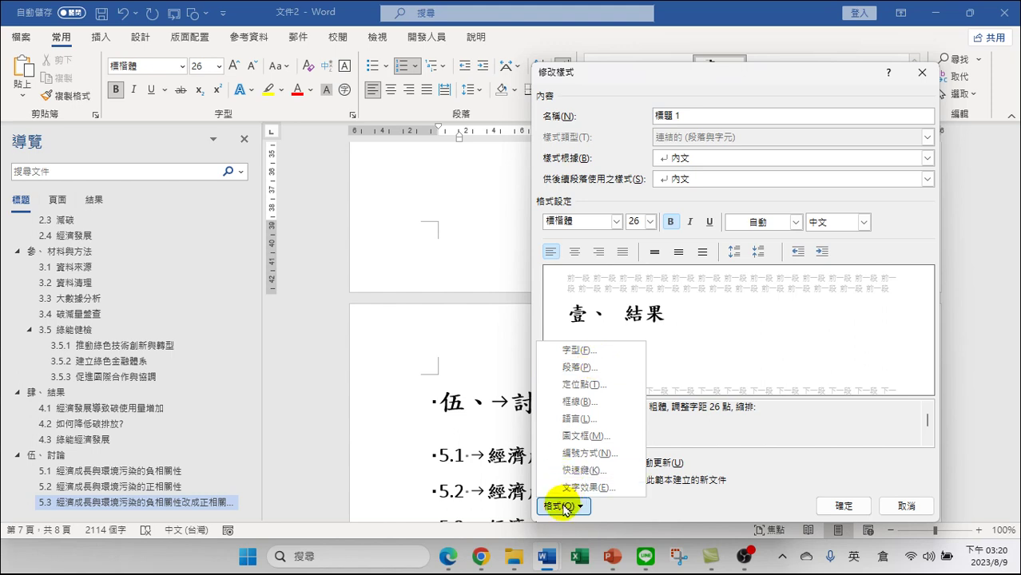
{"action": "left_click", "coordinate": [578, 369]}
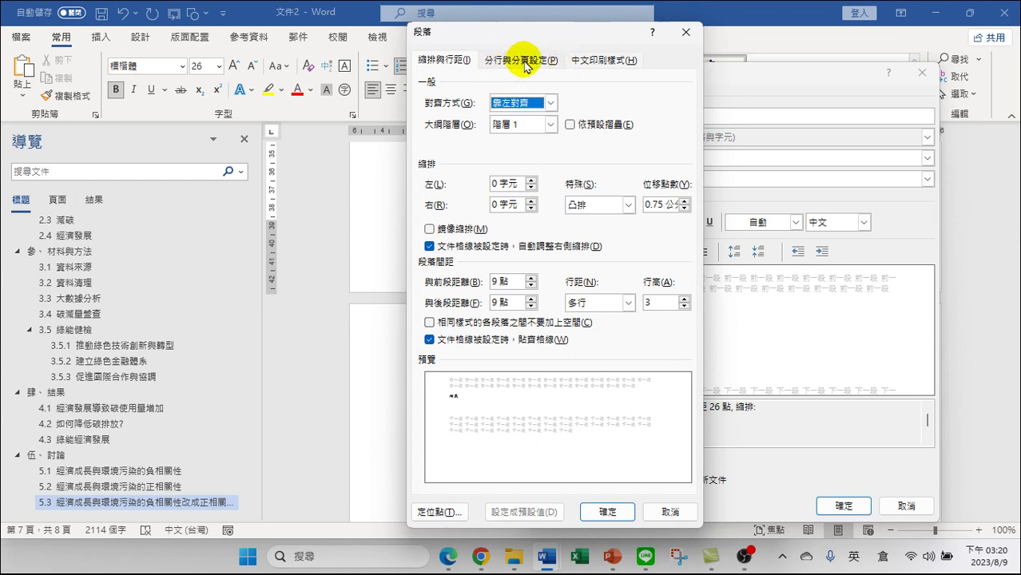
{"action": "left_click", "coordinate": [527, 64]}
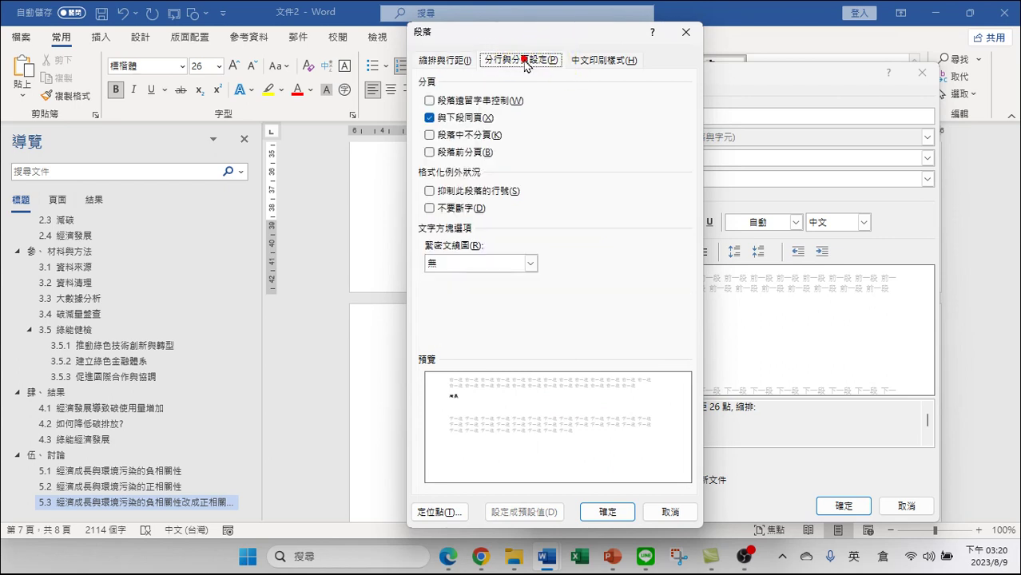
{"action": "left_click", "coordinate": [430, 152]}
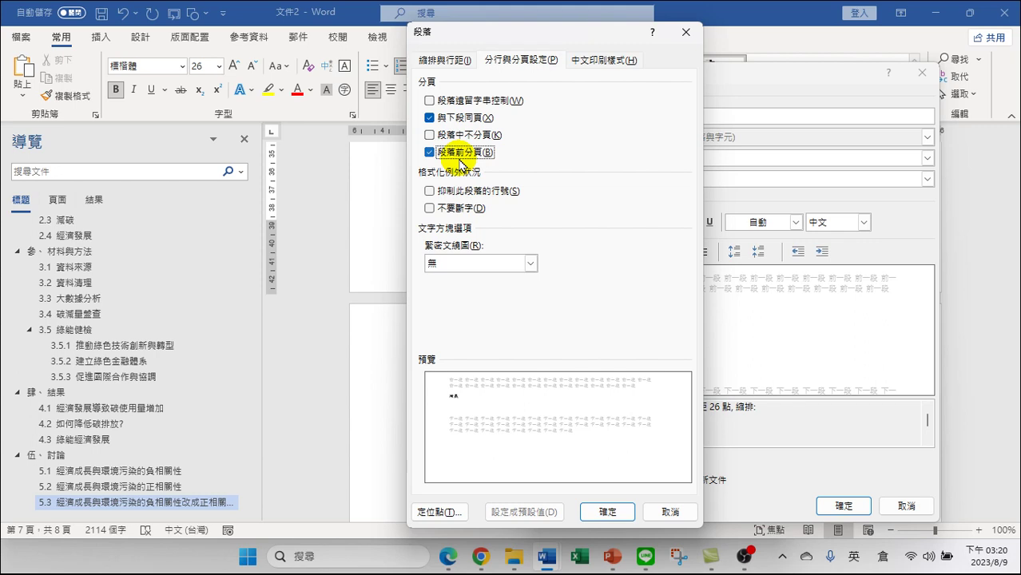
{"action": "left_click", "coordinate": [614, 513]}
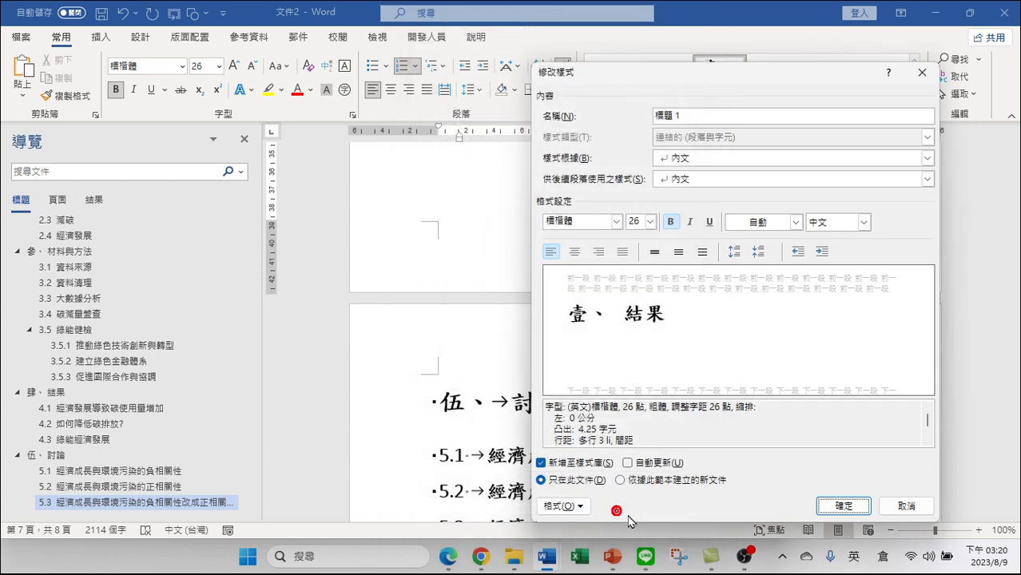
{"action": "left_click", "coordinate": [844, 507]}
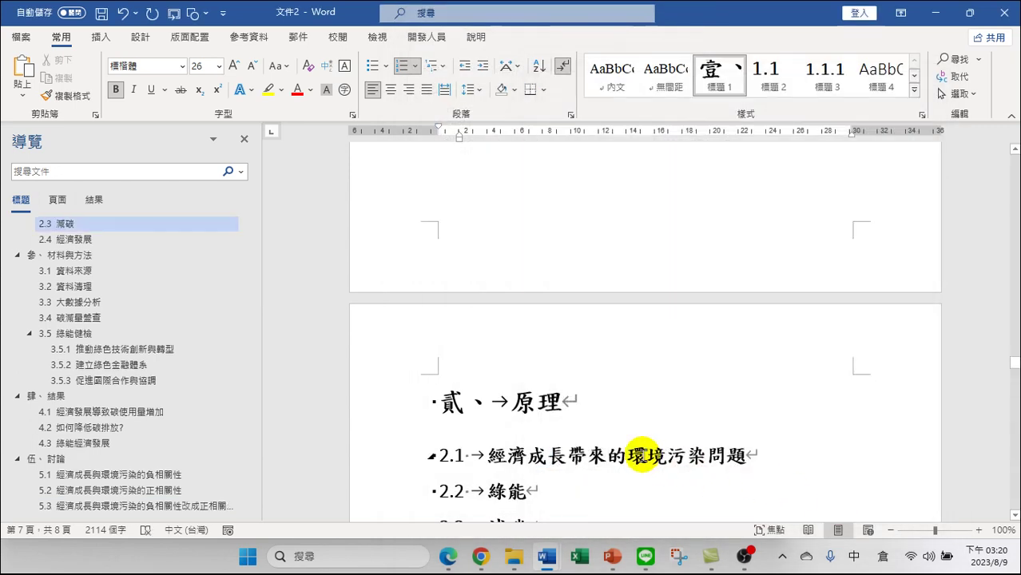
Check the page starts of the 原理 and 簡介 chapters and review the title page
{"action": "scroll", "coordinate": [64, 275], "scroll_direction": "up", "scroll_amount": 2}
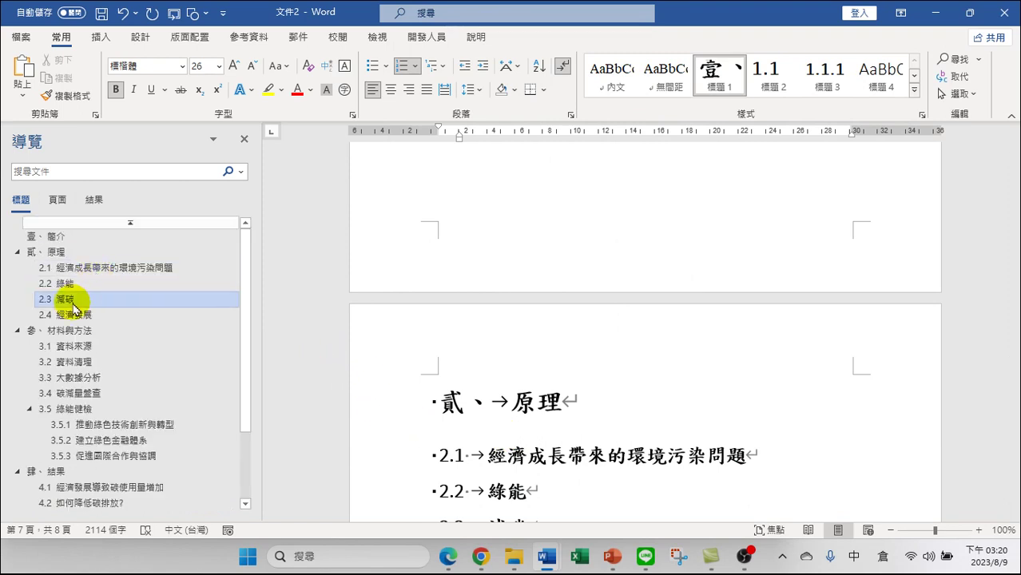
{"action": "left_click", "coordinate": [52, 240]}
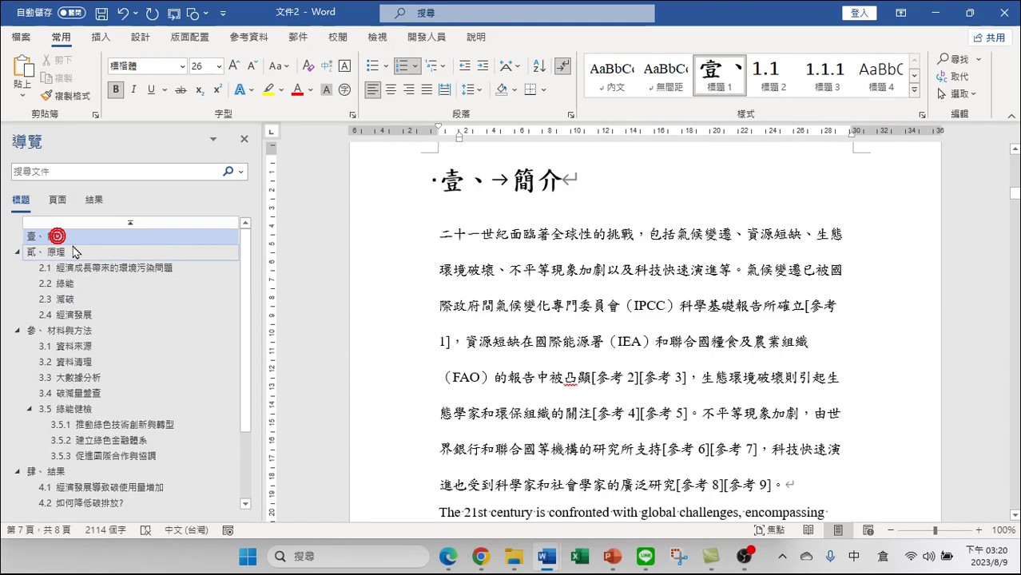
{"action": "scroll", "coordinate": [519, 398], "scroll_direction": "up", "scroll_amount": 1}
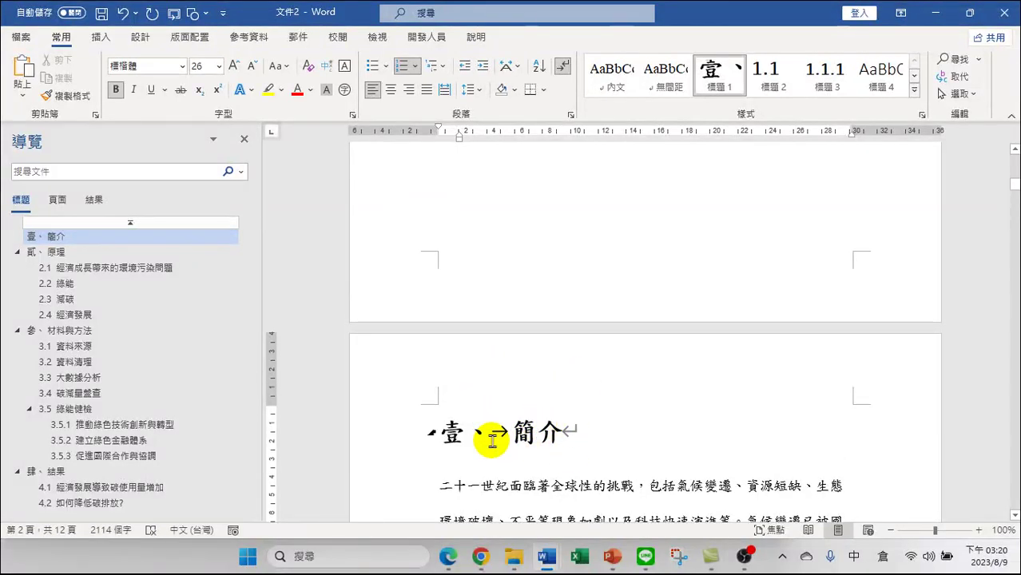
{"action": "scroll", "coordinate": [624, 352], "scroll_direction": "up", "scroll_amount": 10}
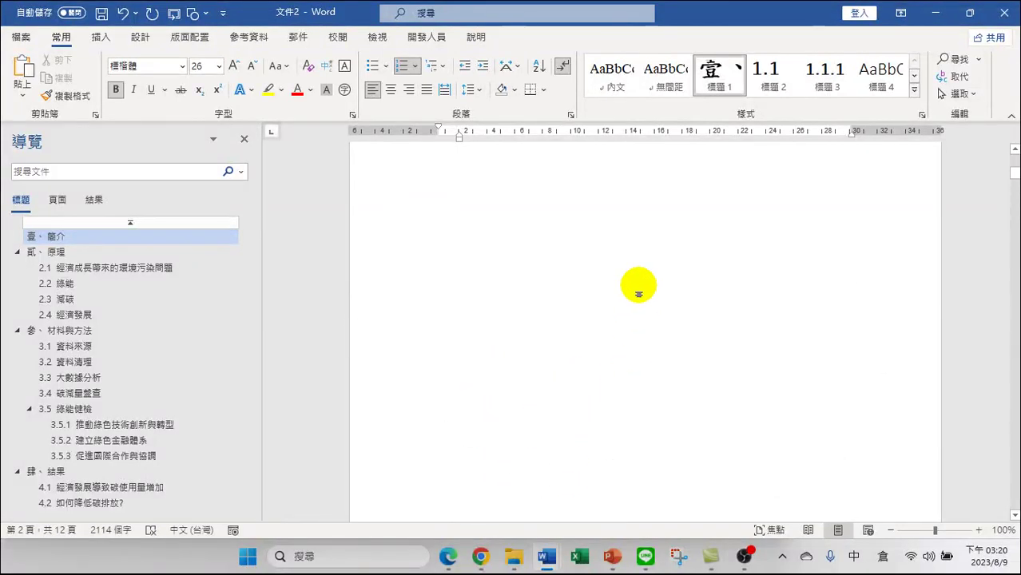
{"action": "scroll", "coordinate": [639, 226], "scroll_direction": "up", "scroll_amount": 1}
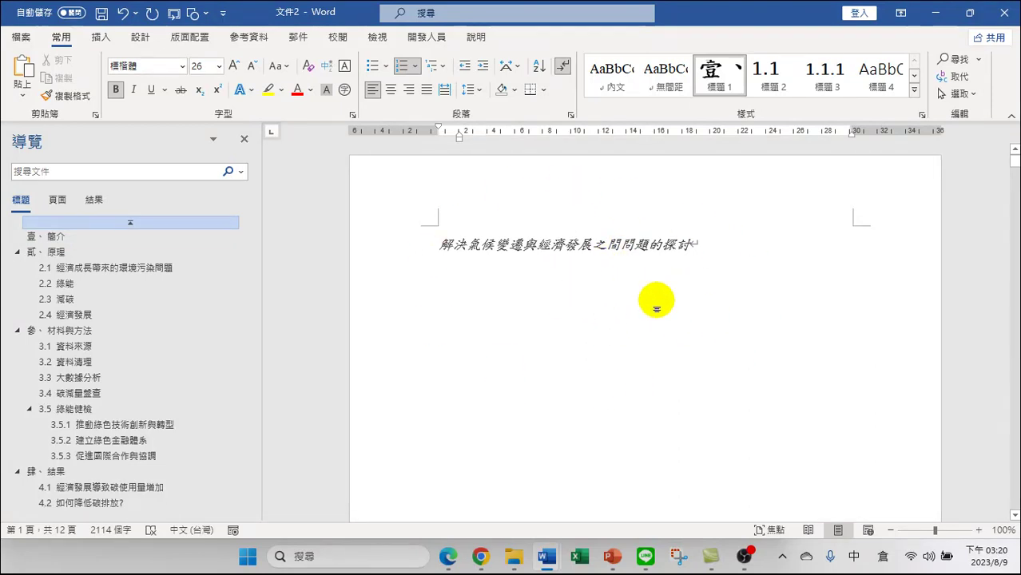
{"action": "left_click", "coordinate": [44, 237]}
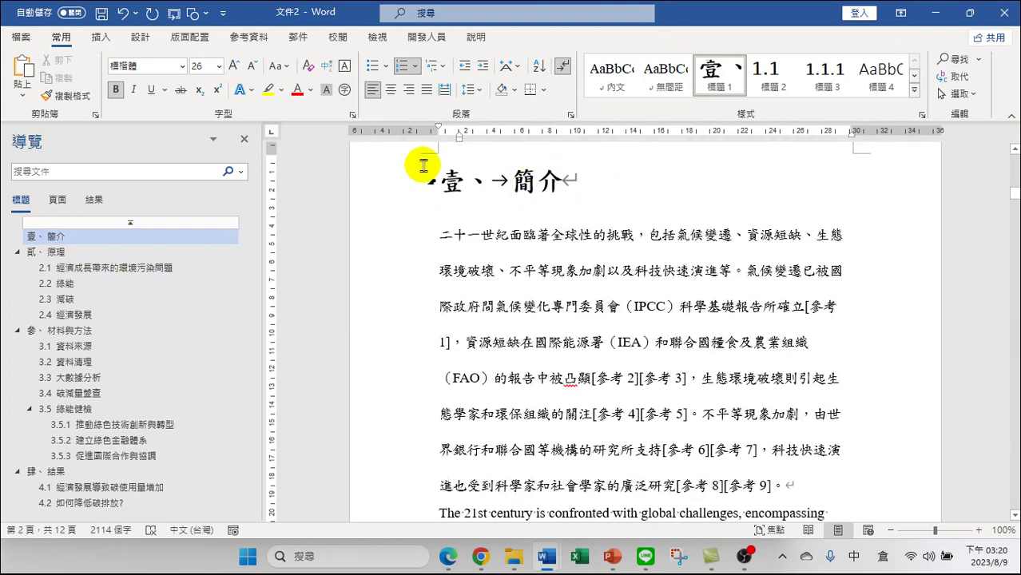
{"action": "left_click", "coordinate": [517, 184]}
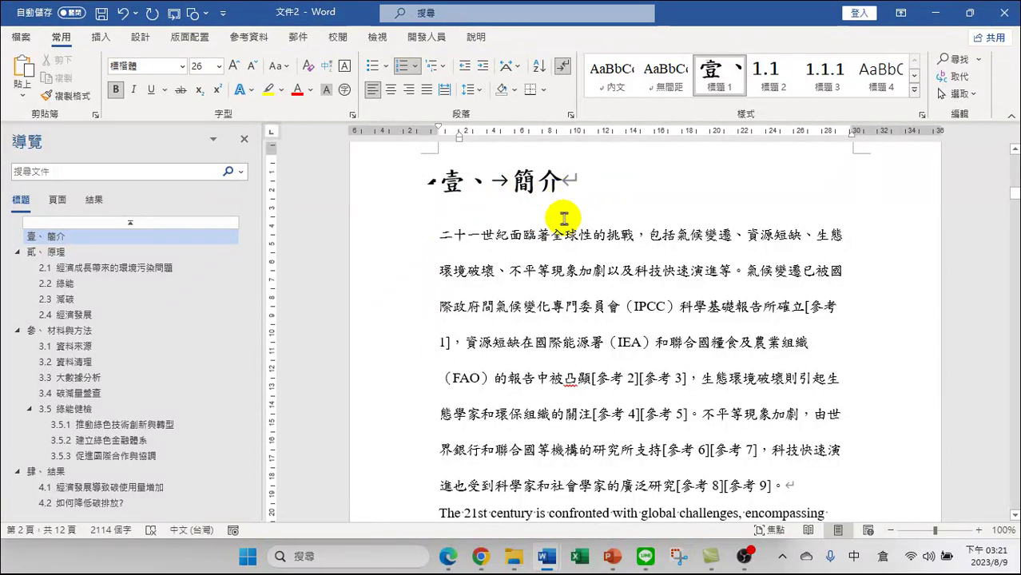
{"action": "scroll", "coordinate": [560, 216], "scroll_direction": "up", "scroll_amount": 2}
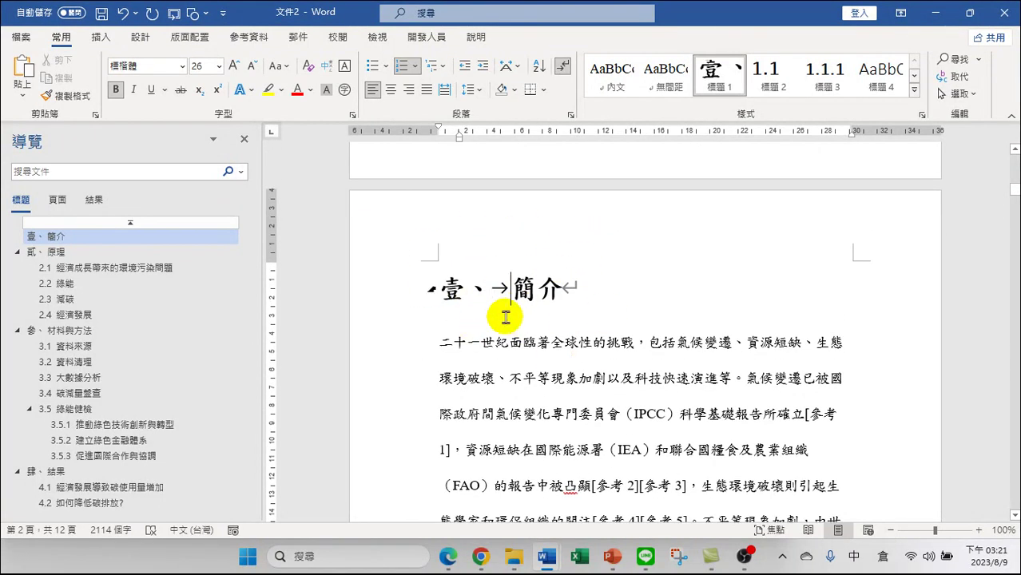
Check the page starts of the 材料與方法 and 參考文獻 chapters and look back over the 討論 chapter
{"action": "left_click", "coordinate": [70, 332]}
{"action": "scroll", "coordinate": [480, 252], "scroll_direction": "up", "scroll_amount": 3}
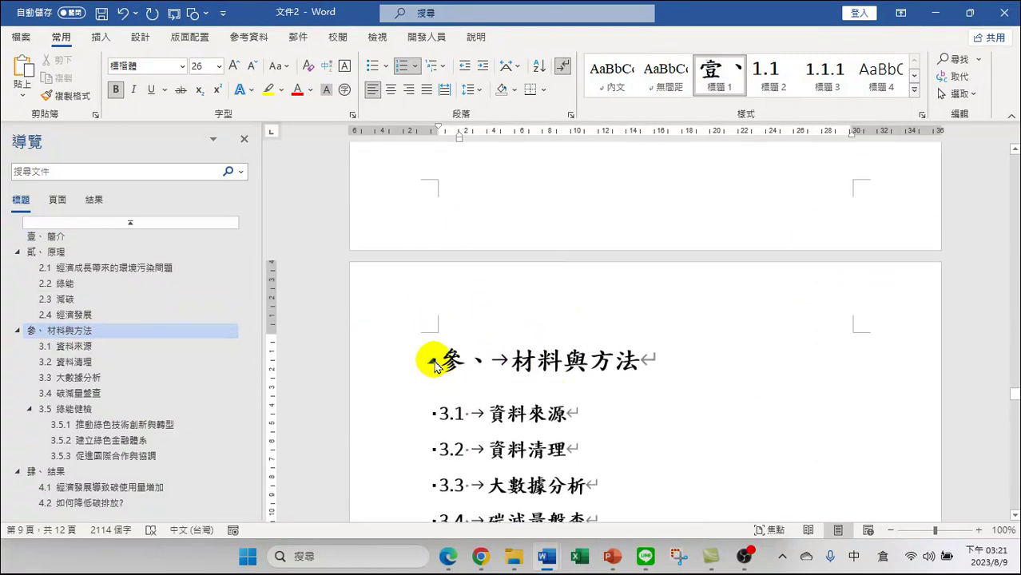
{"action": "scroll", "coordinate": [100, 400], "scroll_direction": "down", "scroll_amount": 3}
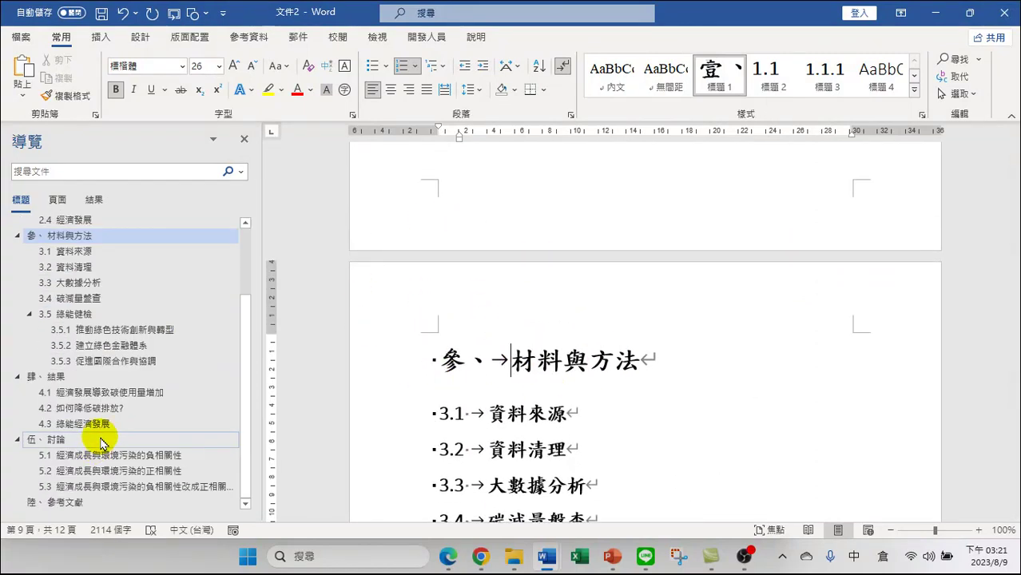
{"action": "left_click", "coordinate": [76, 503]}
{"action": "scroll", "coordinate": [527, 264], "scroll_direction": "up", "scroll_amount": 2}
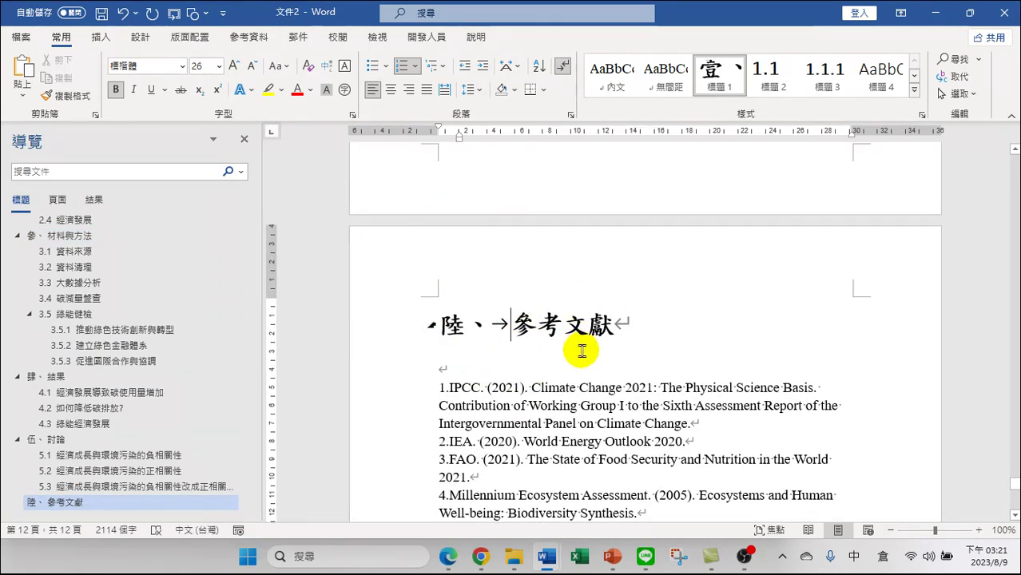
{"action": "scroll", "coordinate": [614, 362], "scroll_direction": "up", "scroll_amount": 5}
{"action": "scroll", "coordinate": [614, 361], "scroll_direction": "up", "scroll_amount": 5}
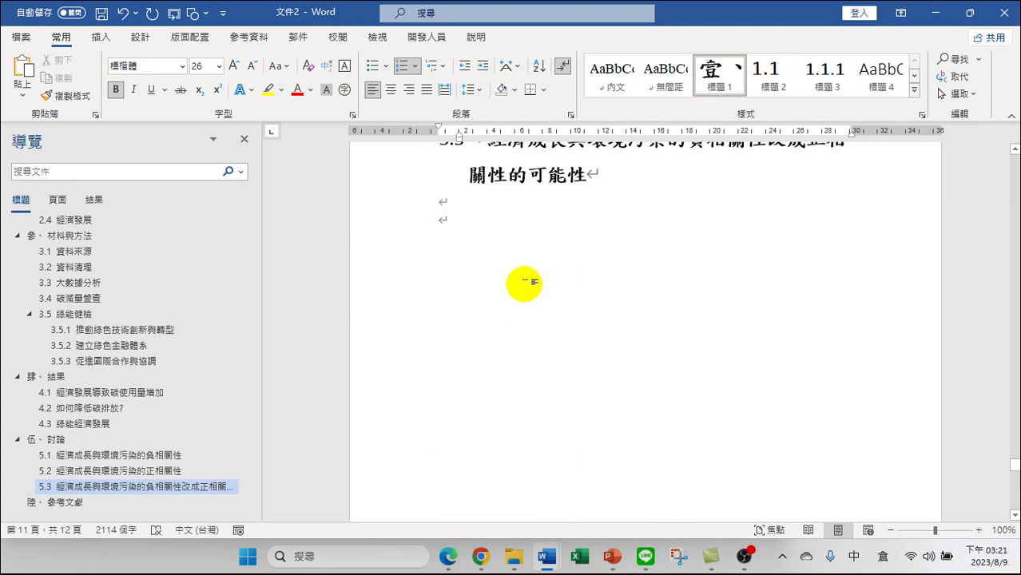
{"action": "scroll", "coordinate": [525, 297], "scroll_direction": "up", "scroll_amount": 3}
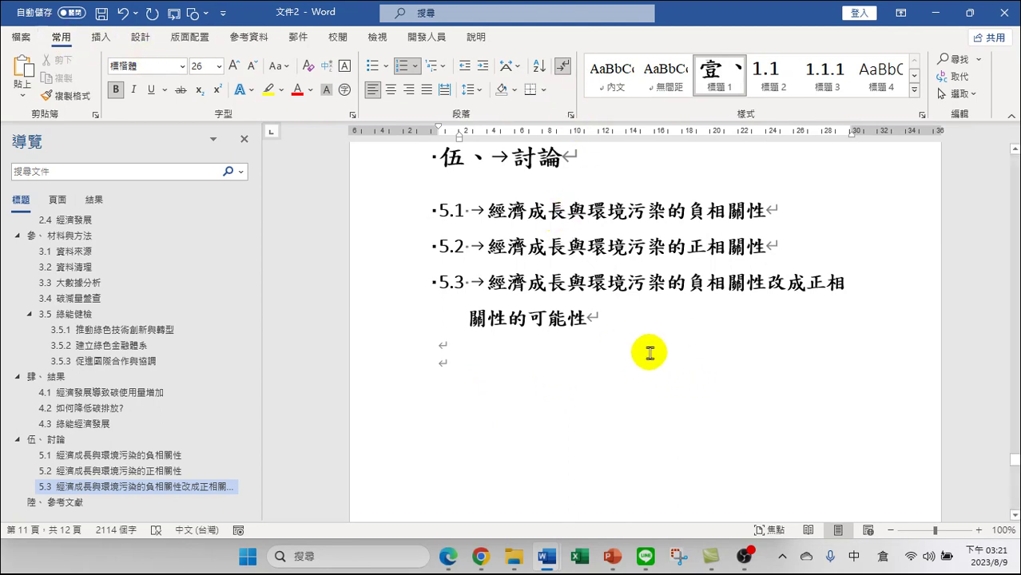
Examine the empty paragraphs after heading 5.3 in 討論 and where the 參考文獻 chapter starts
{"action": "scroll", "coordinate": [673, 337], "scroll_direction": "down", "scroll_amount": 15}
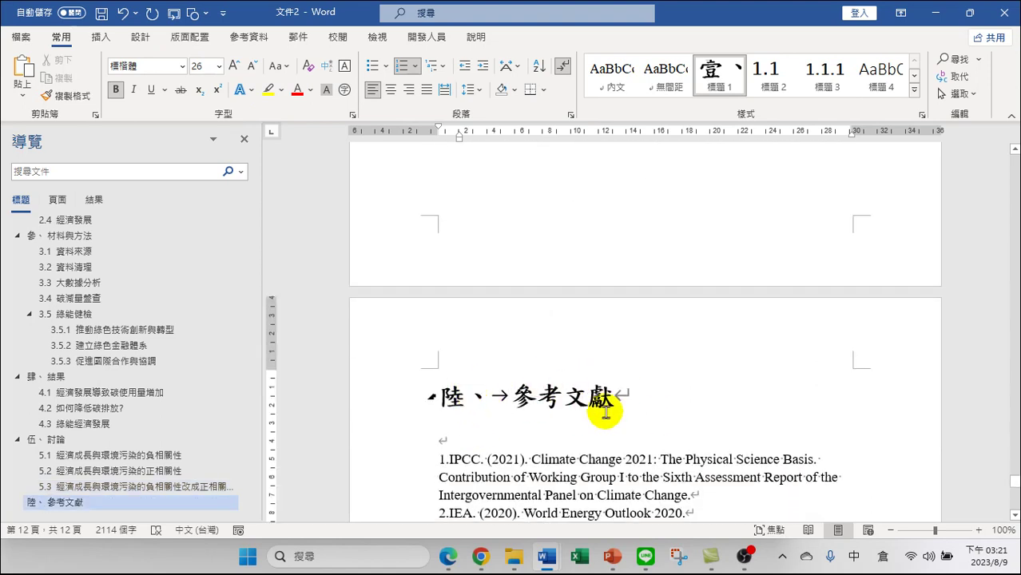
{"action": "scroll", "coordinate": [575, 407], "scroll_direction": "up", "scroll_amount": 8}
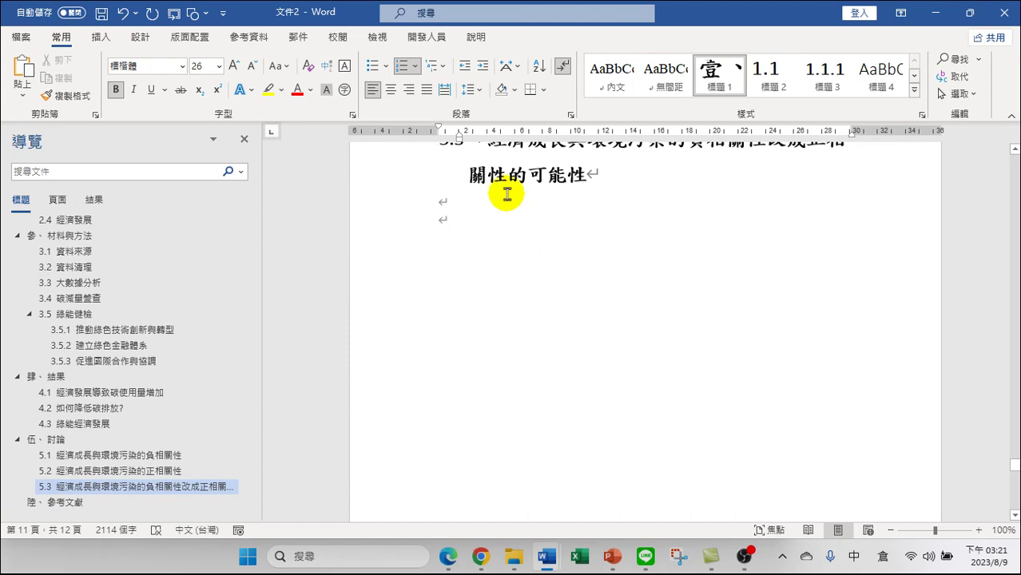
{"action": "left_click", "coordinate": [469, 219]}
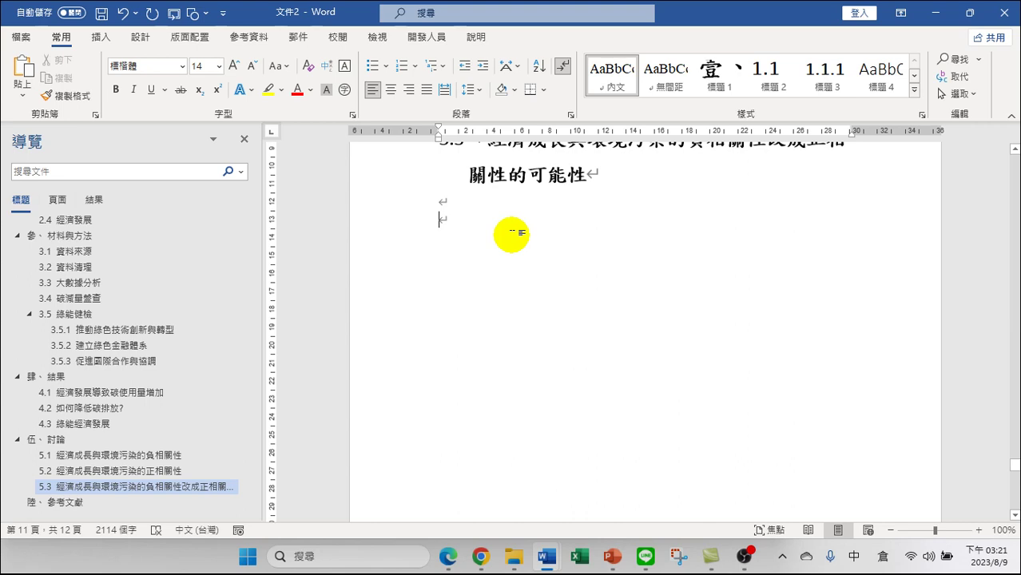
{"action": "scroll", "coordinate": [519, 292], "scroll_direction": "down", "scroll_amount": 6}
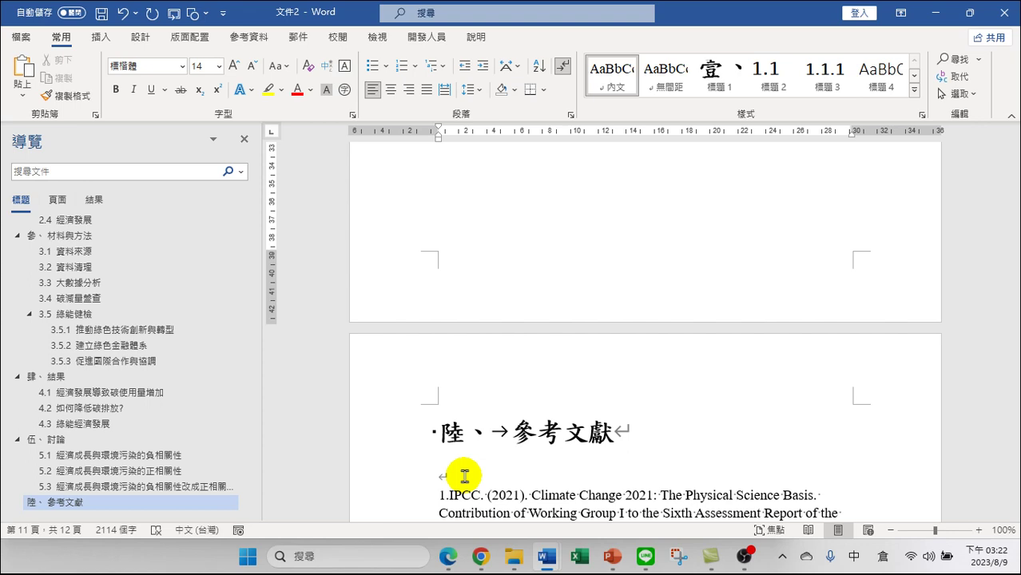
{"action": "scroll", "coordinate": [592, 292], "scroll_direction": "up", "scroll_amount": 10}
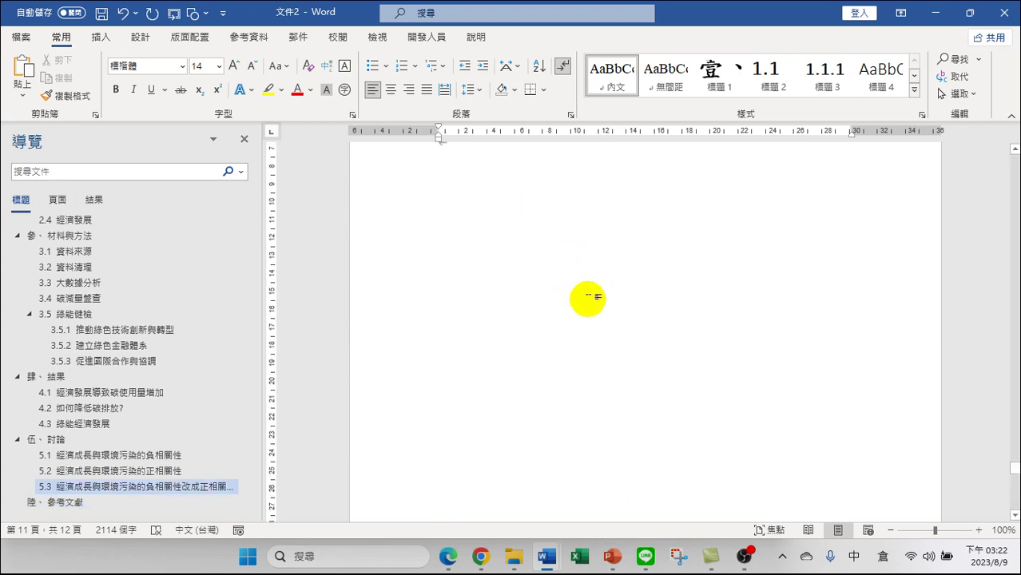
{"action": "scroll", "coordinate": [566, 430], "scroll_direction": "down", "scroll_amount": 1}
{"action": "left_click", "coordinate": [462, 366]}
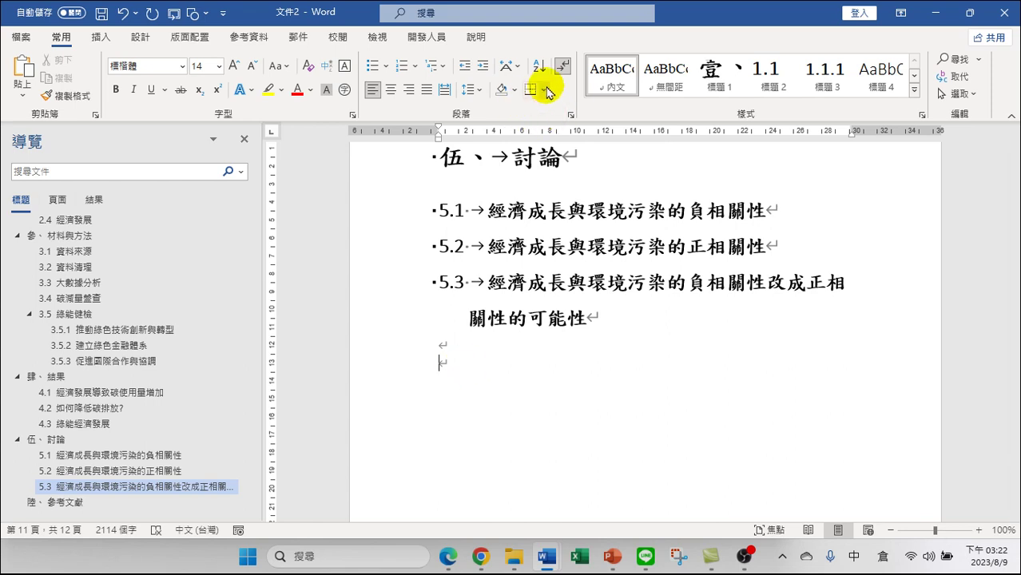
{"action": "left_click", "coordinate": [562, 65]}
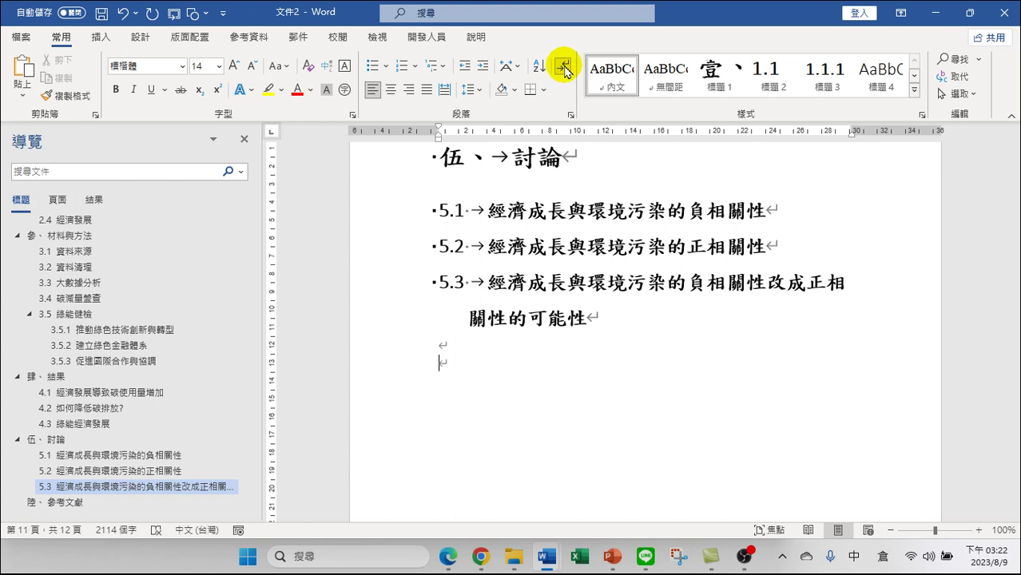
{"action": "scroll", "coordinate": [500, 360], "scroll_direction": "down", "scroll_amount": 2}
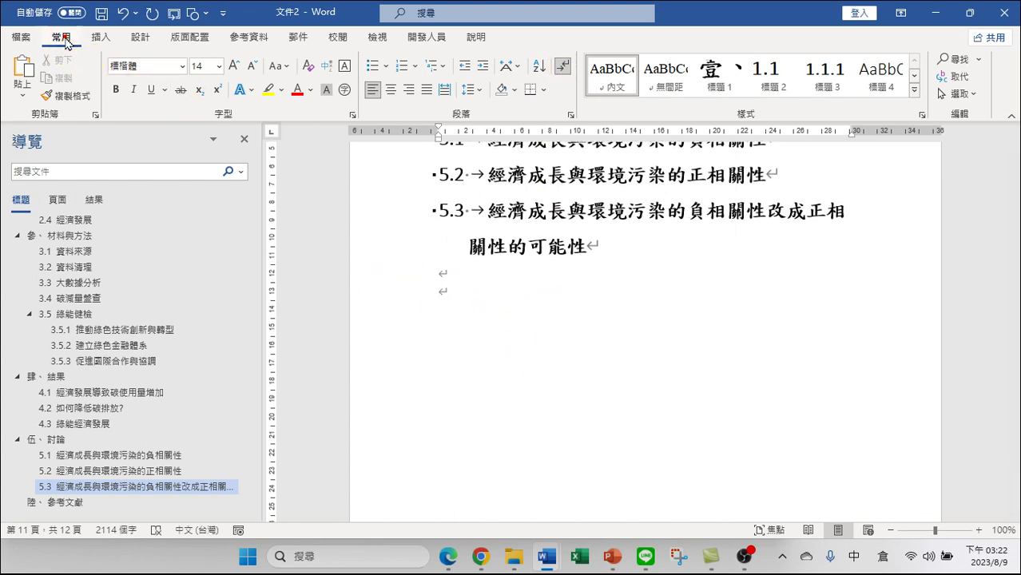
{"action": "left_click", "coordinate": [564, 69]}
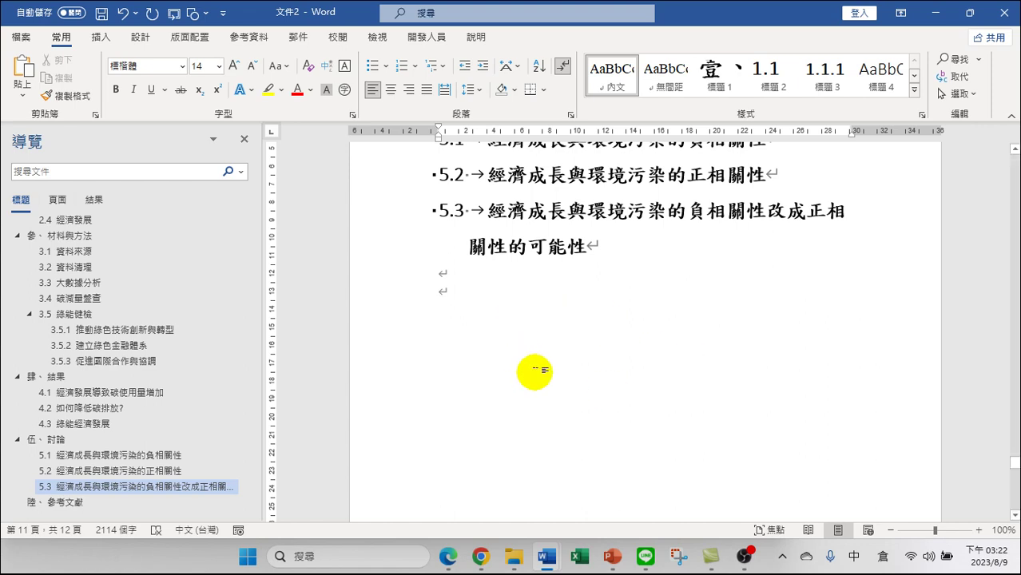
Look back through the pages from the 結果 chapter to the body text of the 簡介 chapter
{"action": "scroll", "coordinate": [511, 304], "scroll_direction": "up", "scroll_amount": 5}
{"action": "scroll", "coordinate": [560, 334], "scroll_direction": "up", "scroll_amount": 10}
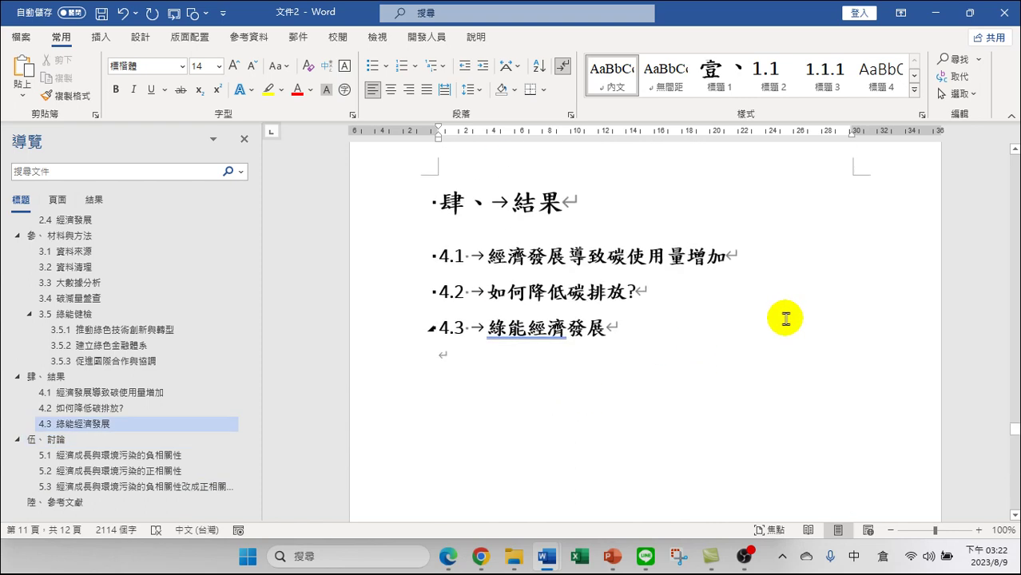
{"action": "scroll", "coordinate": [640, 305], "scroll_direction": "up", "scroll_amount": 10}
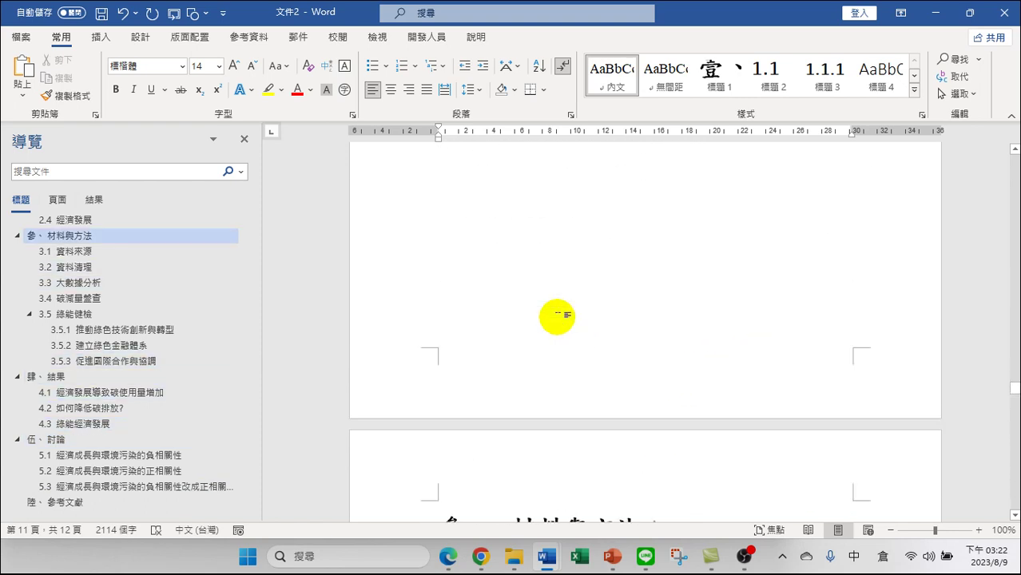
{"action": "scroll", "coordinate": [613, 353], "scroll_direction": "up", "scroll_amount": 10}
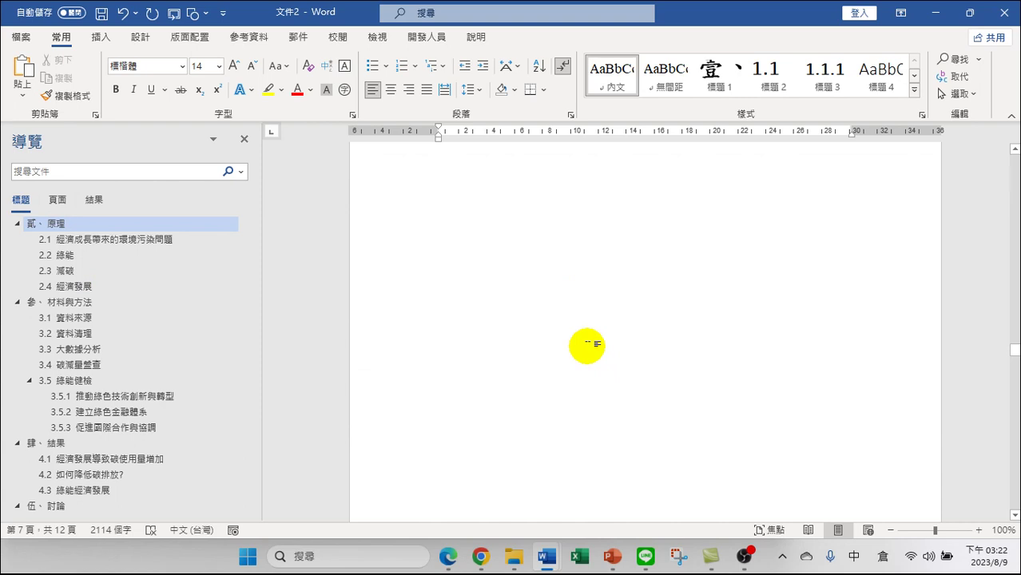
{"action": "scroll", "coordinate": [559, 320], "scroll_direction": "up", "scroll_amount": 10}
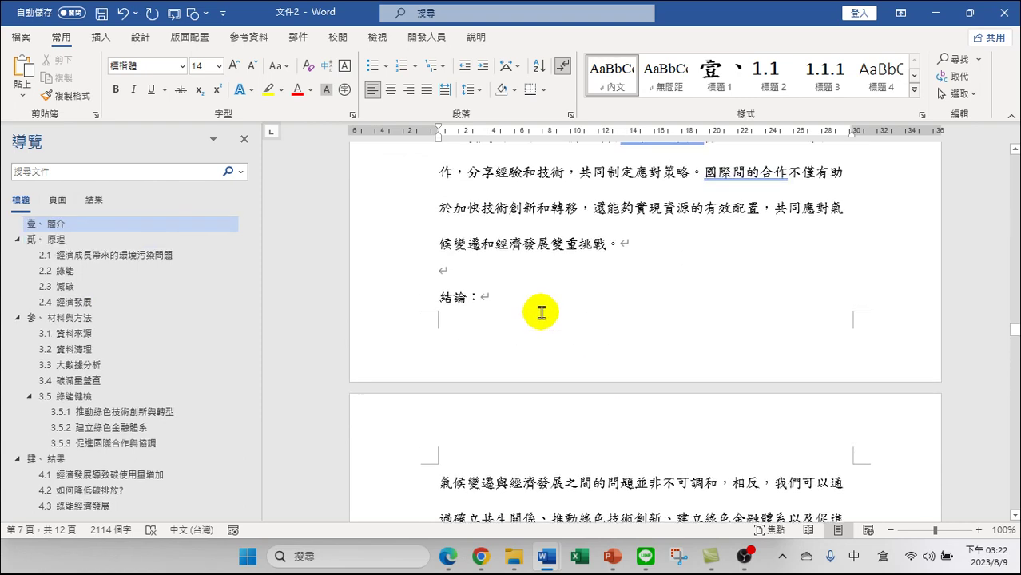
{"action": "scroll", "coordinate": [541, 306], "scroll_direction": "up", "scroll_amount": 5}
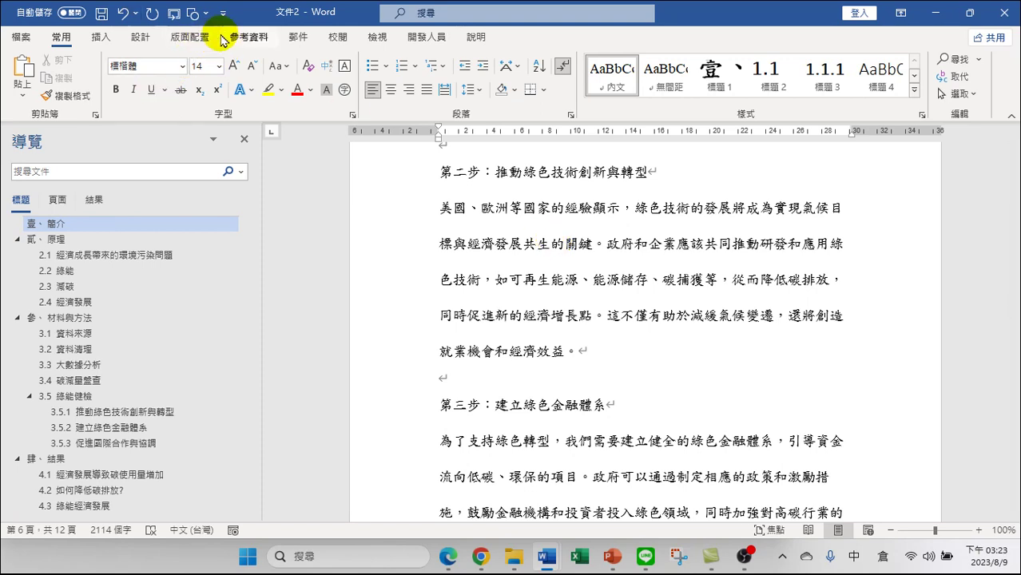
Browse the built-in cover page designs and insert the 回顧 cover page
{"action": "left_click", "coordinate": [246, 37]}
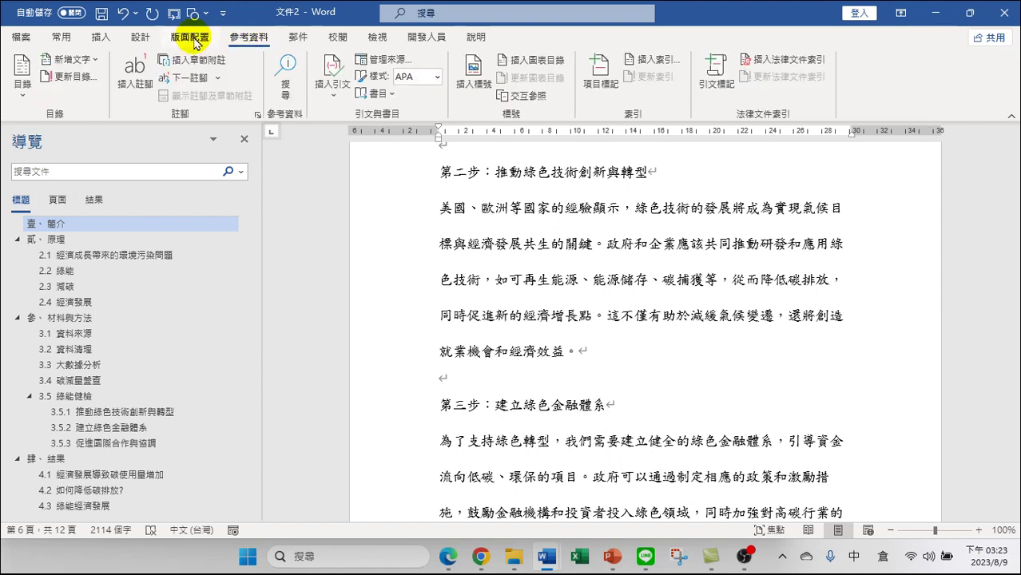
{"action": "left_click", "coordinate": [101, 38]}
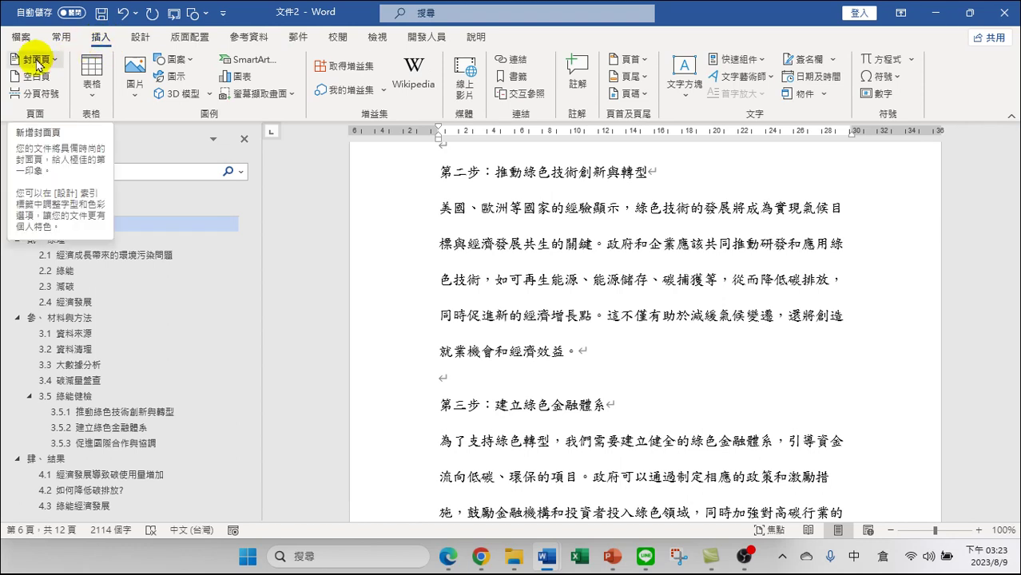
{"action": "left_click", "coordinate": [37, 64]}
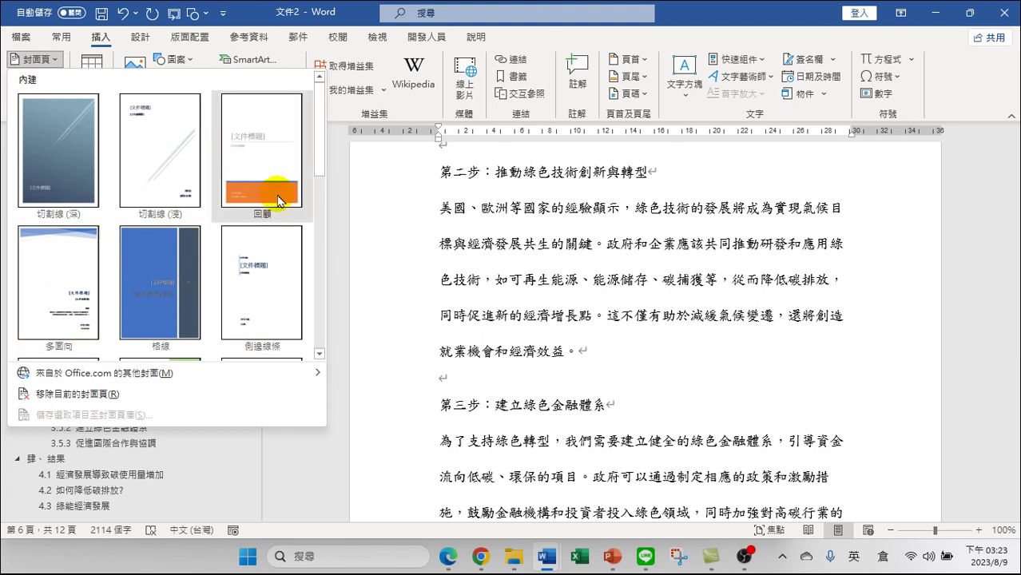
{"action": "scroll", "coordinate": [216, 268], "scroll_direction": "down", "scroll_amount": 5}
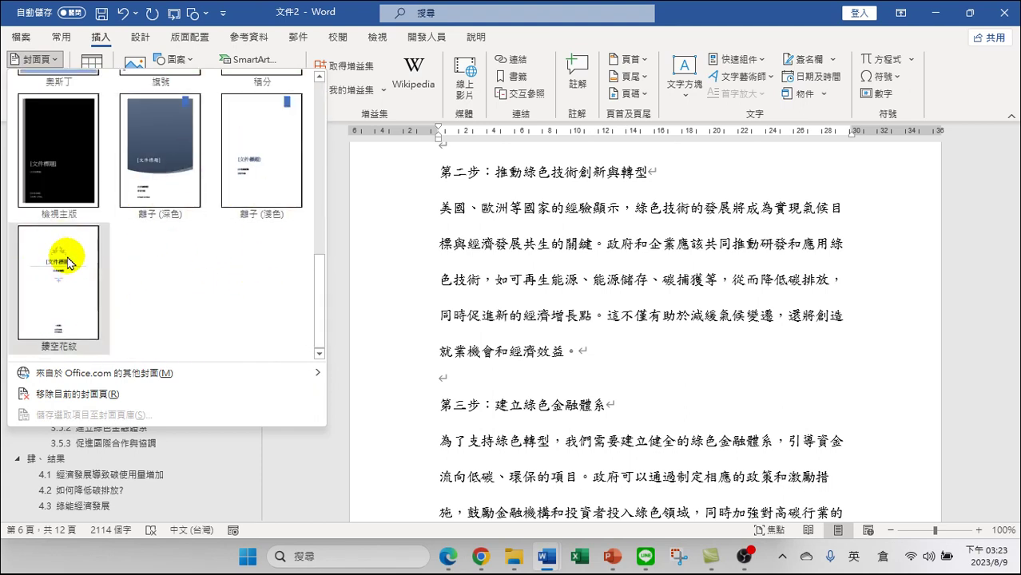
{"action": "scroll", "coordinate": [48, 280], "scroll_direction": "up", "scroll_amount": 5}
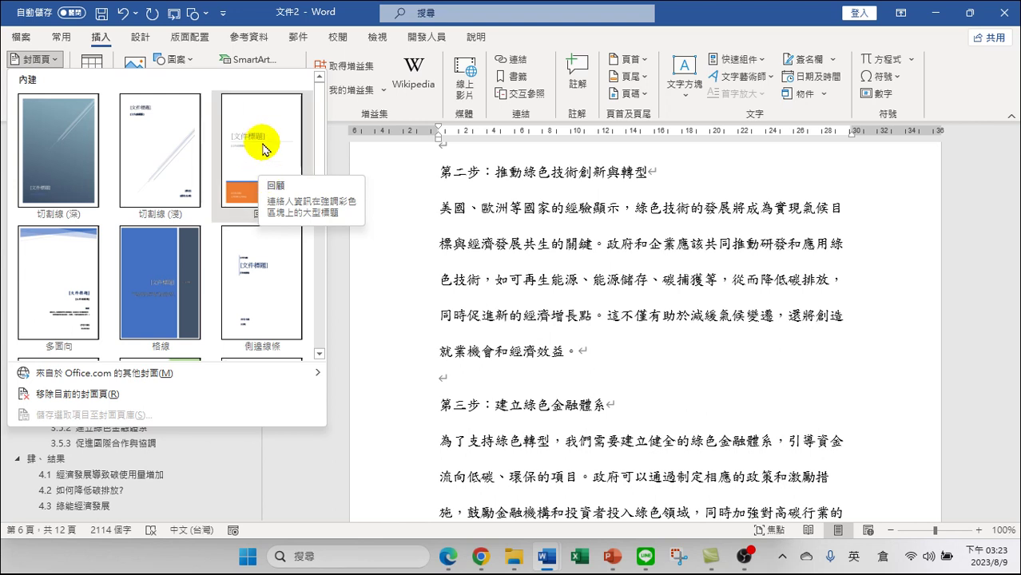
{"action": "left_click", "coordinate": [259, 155]}
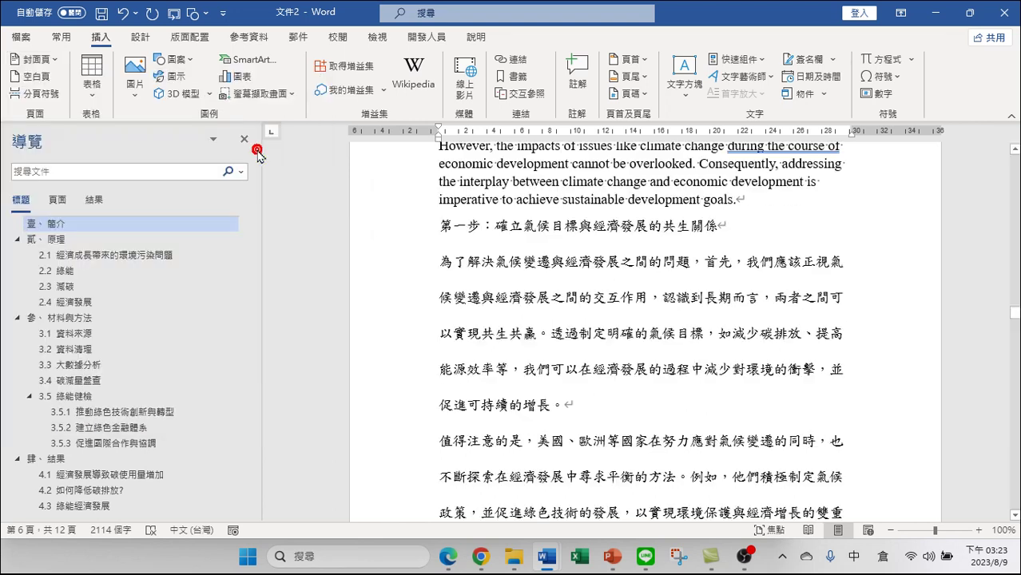
Move the title 解決氣候變遷與經濟發展之間問題的探討 from the page after the cover into the cover's 文件標題 placeholder
{"action": "scroll", "coordinate": [677, 318], "scroll_direction": "down", "scroll_amount": 15}
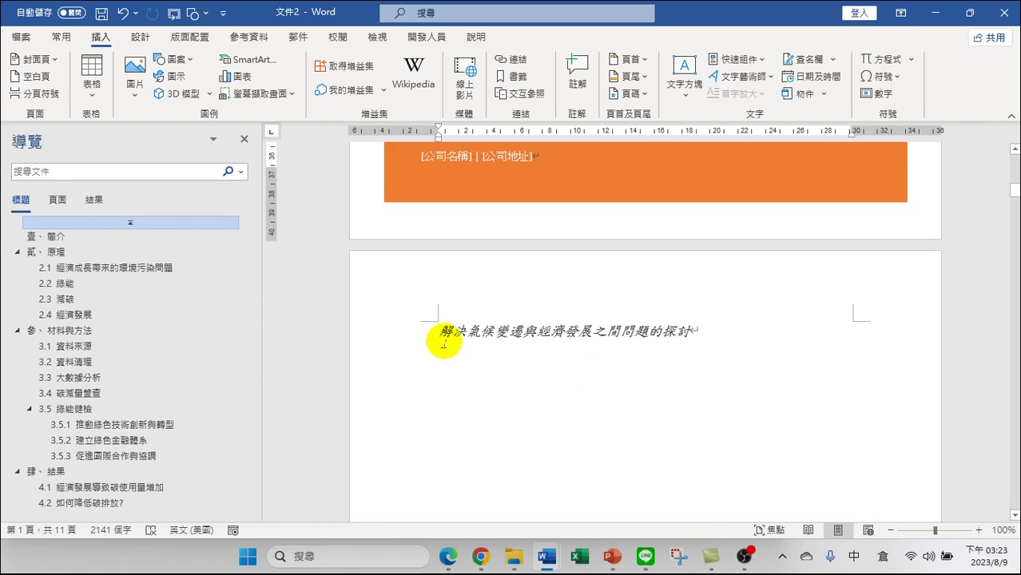
{"action": "left_click_drag", "start_coordinate": [442, 334], "coordinate": [695, 342]}
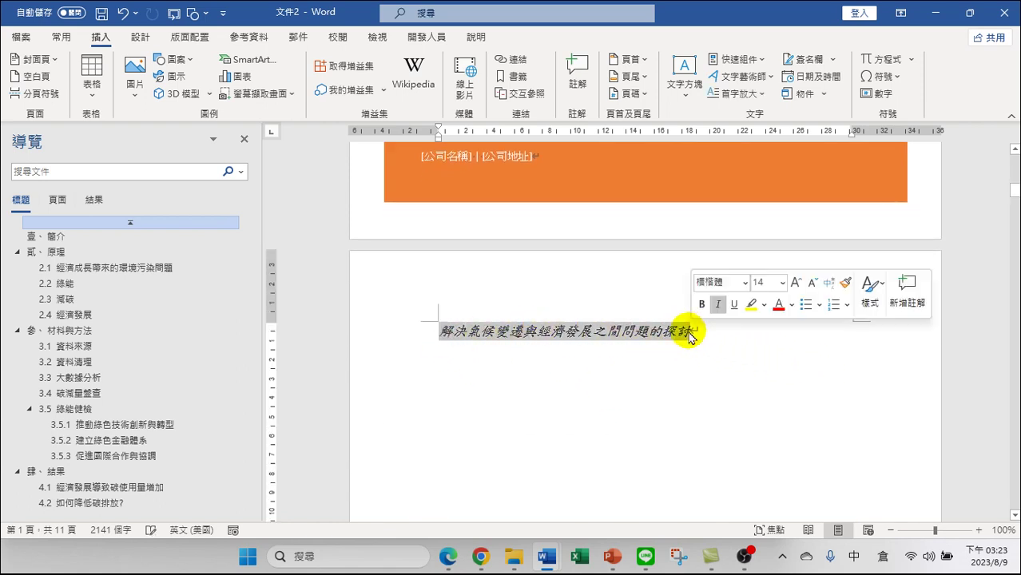
{"action": "right_click", "coordinate": [663, 334]}
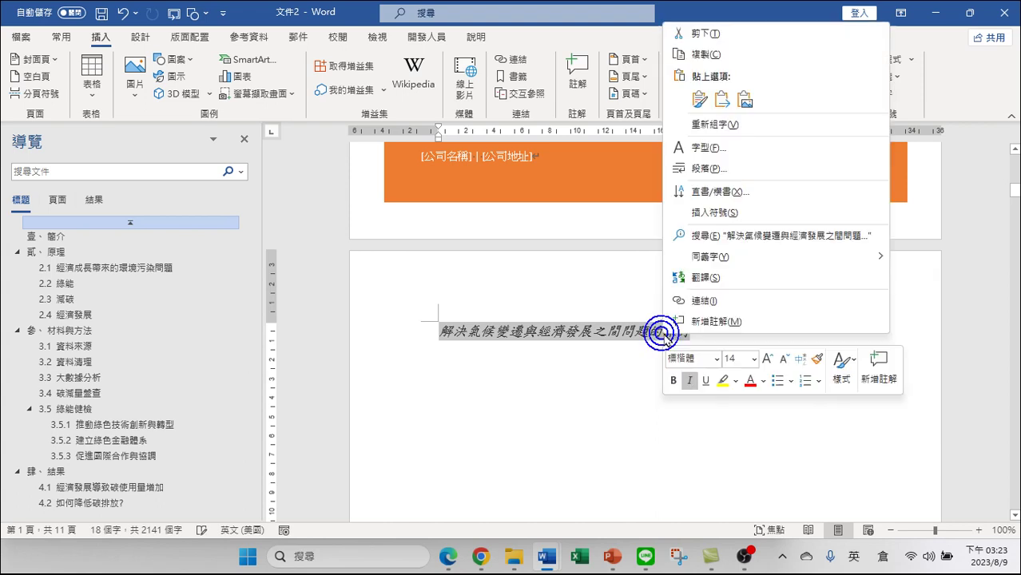
{"action": "left_click", "coordinate": [692, 33]}
{"action": "scroll", "coordinate": [658, 361], "scroll_direction": "up", "scroll_amount": 10}
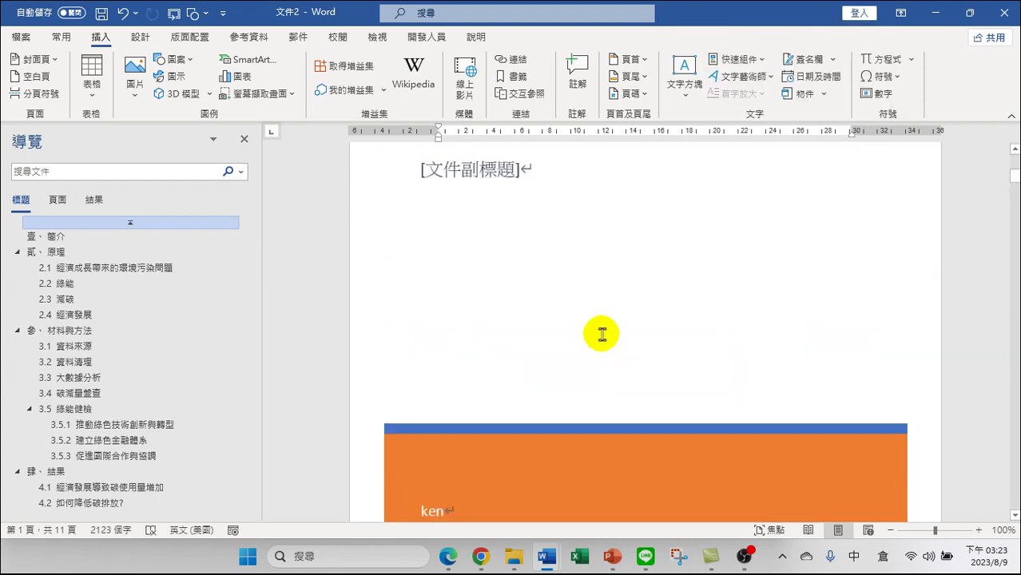
{"action": "left_click", "coordinate": [524, 254]}
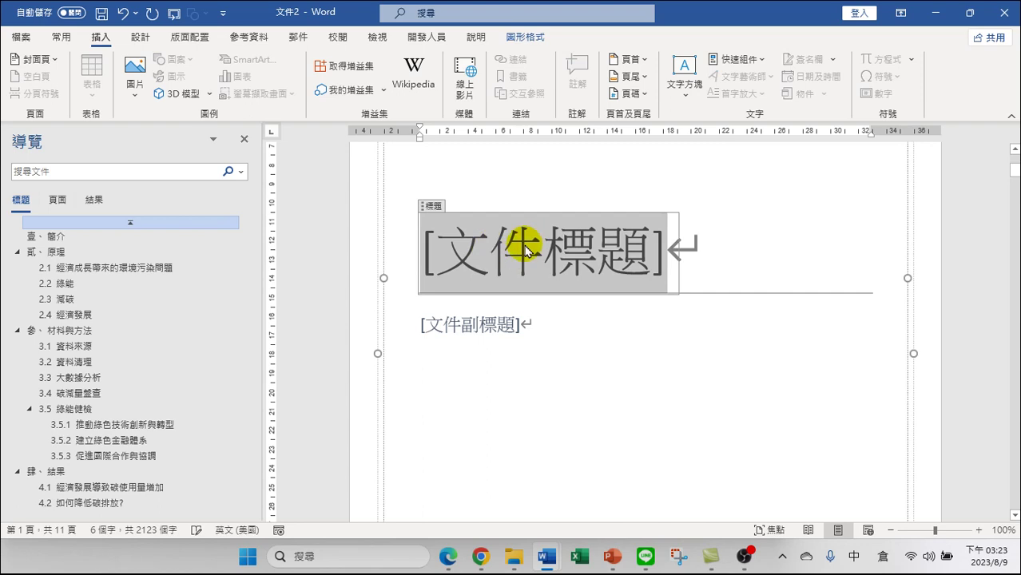
{"action": "right_click", "coordinate": [525, 251]}
{"action": "left_click", "coordinate": [611, 212]}
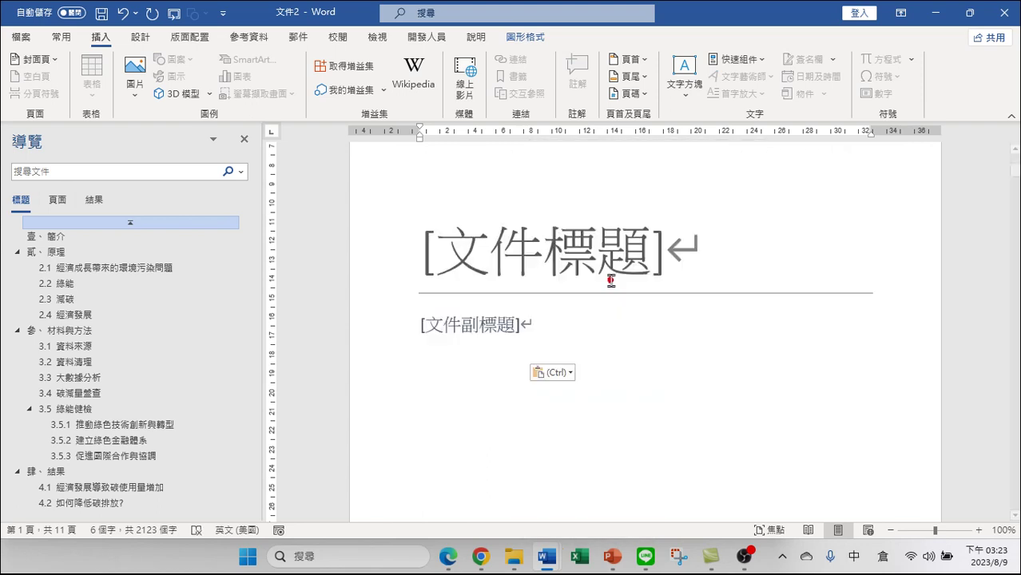
{"action": "scroll", "coordinate": [695, 365], "scroll_direction": "up", "scroll_amount": 3}
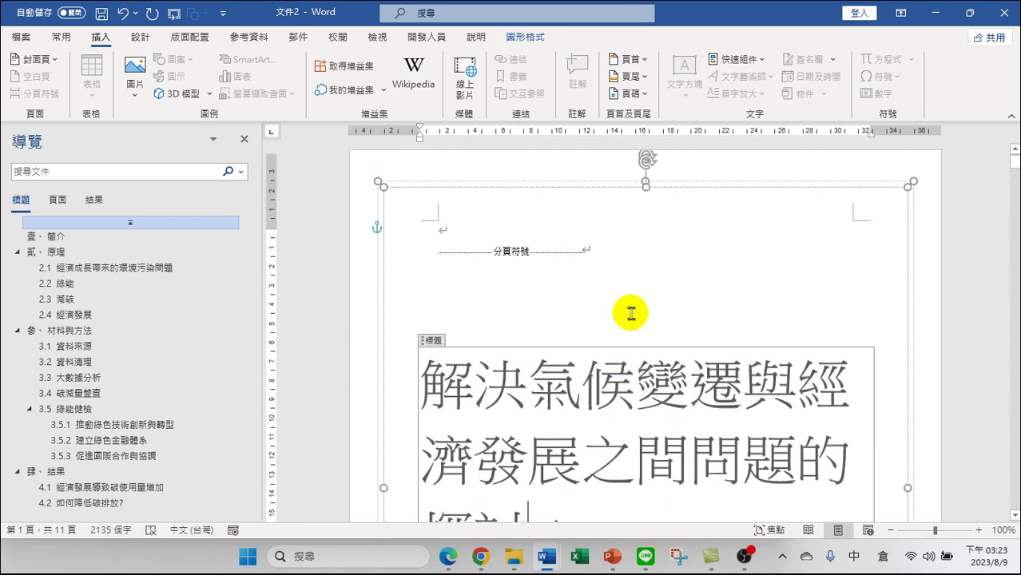
Delete the leftover empty paragraph on the page after the cover, so 簡介 directly follows the cover page
{"action": "scroll", "coordinate": [560, 273], "scroll_direction": "down", "scroll_amount": 10}
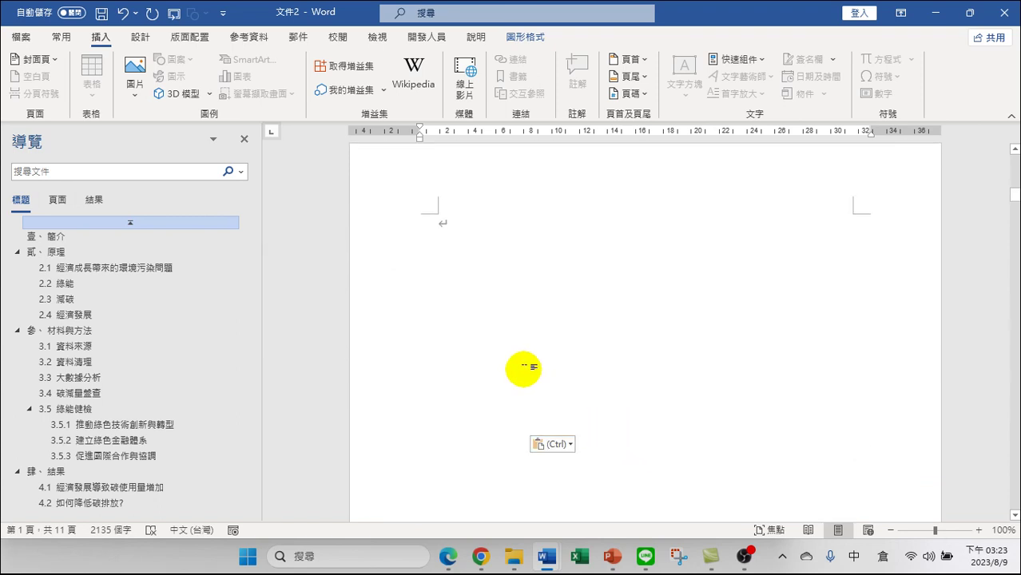
{"action": "left_click", "coordinate": [382, 223]}
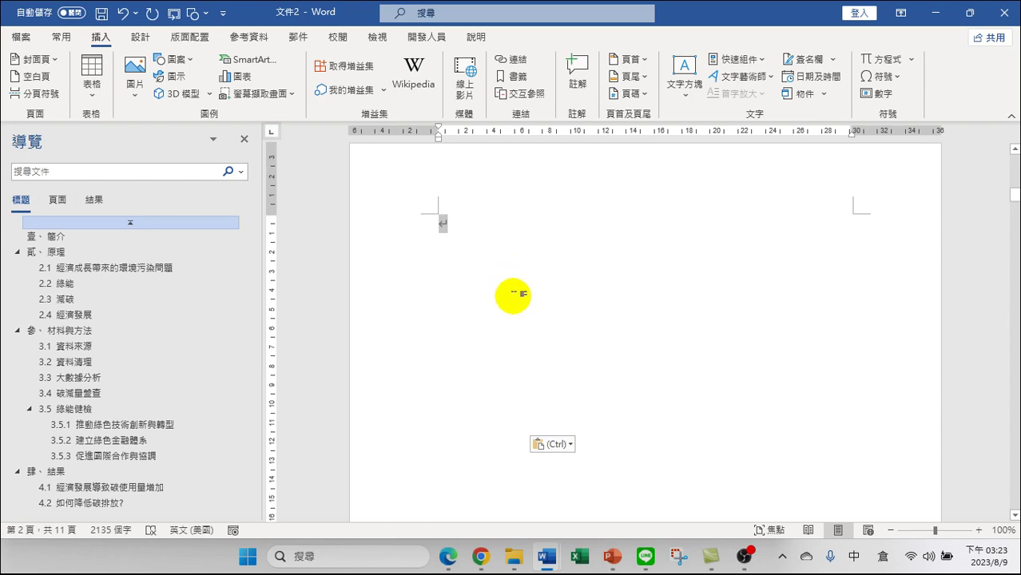
{"action": "scroll", "coordinate": [614, 344], "scroll_direction": "up", "scroll_amount": 5}
{"action": "scroll", "coordinate": [612, 353], "scroll_direction": "down", "scroll_amount": 2}
{"action": "scroll", "coordinate": [611, 352], "scroll_direction": "down", "scroll_amount": 1}
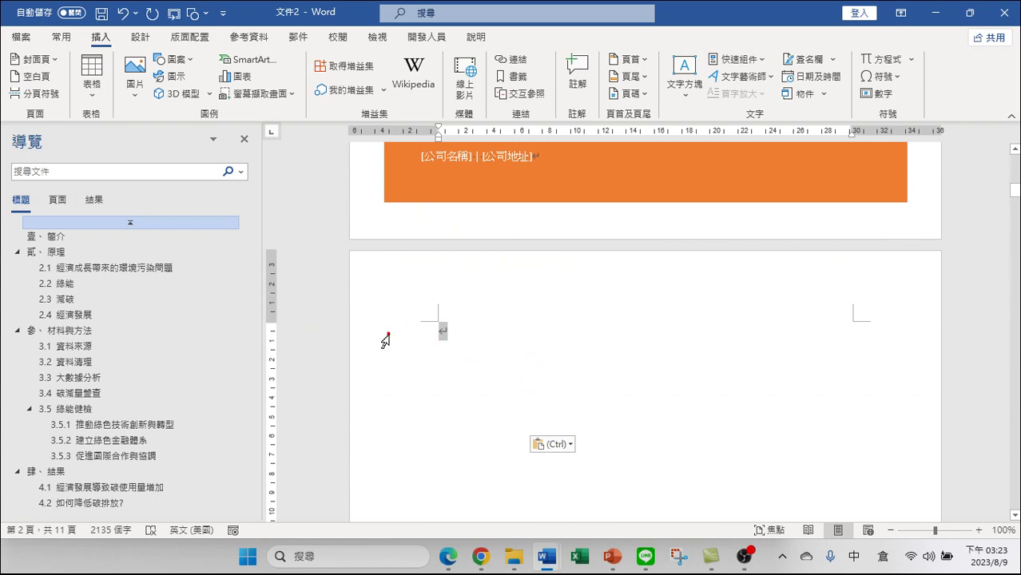
{"action": "key", "text": "Delete"}
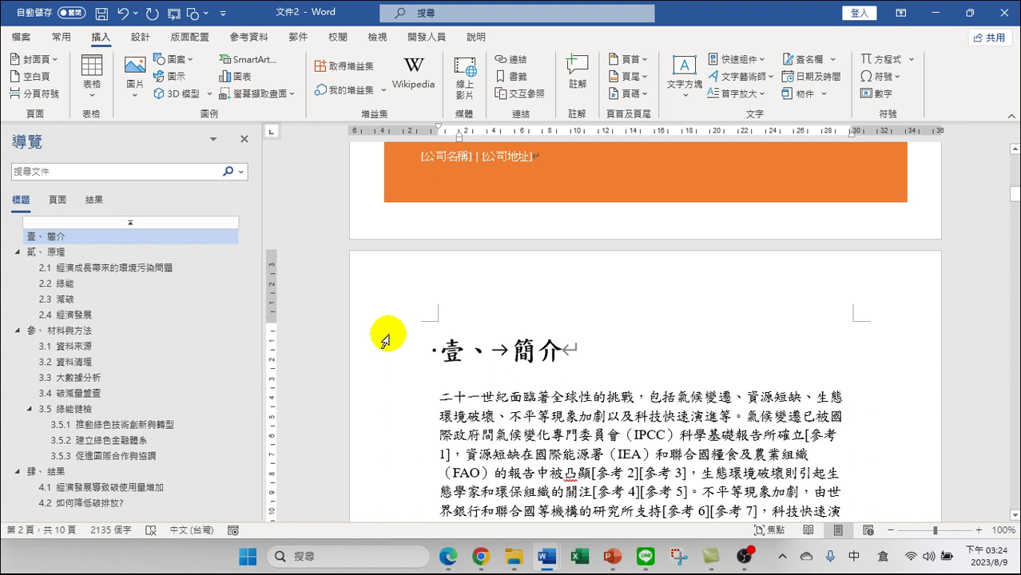
Set the font of the report title on the cover page to 標楷體
{"action": "scroll", "coordinate": [635, 337], "scroll_direction": "up", "scroll_amount": 5}
{"action": "scroll", "coordinate": [604, 235], "scroll_direction": "up", "scroll_amount": 3}
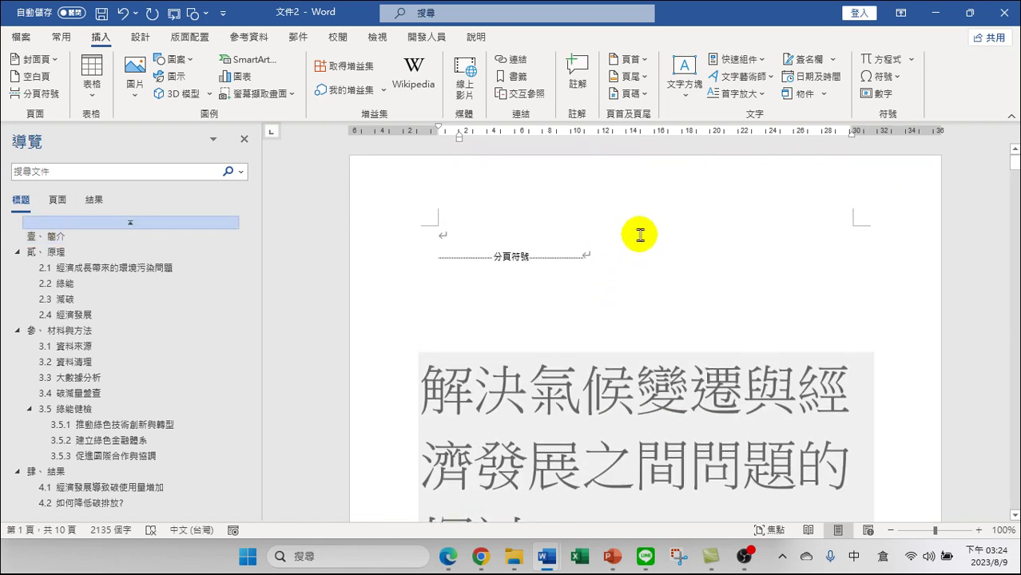
{"action": "left_click_drag", "start_coordinate": [424, 380], "coordinate": [529, 442]}
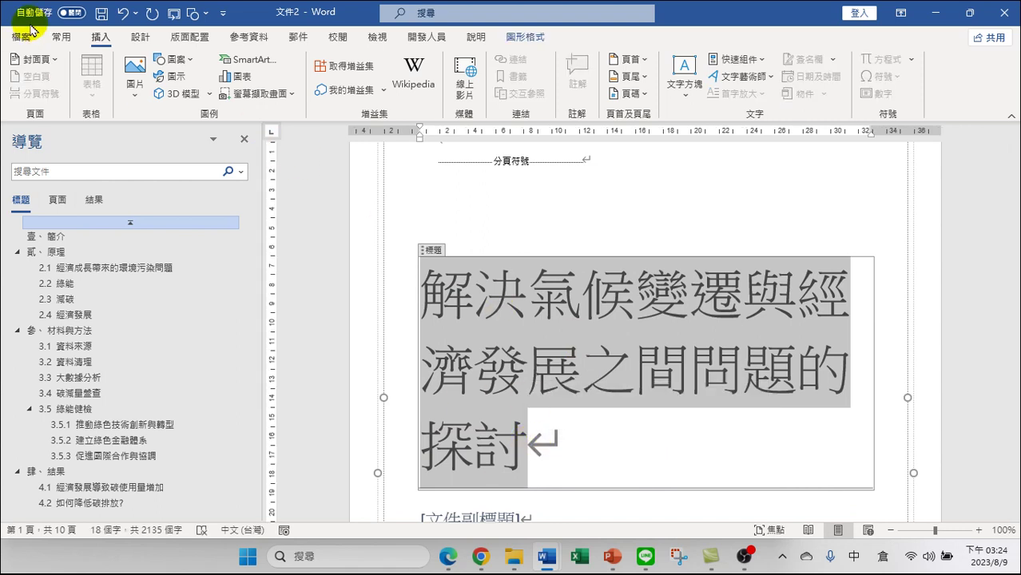
{"action": "left_click", "coordinate": [62, 37]}
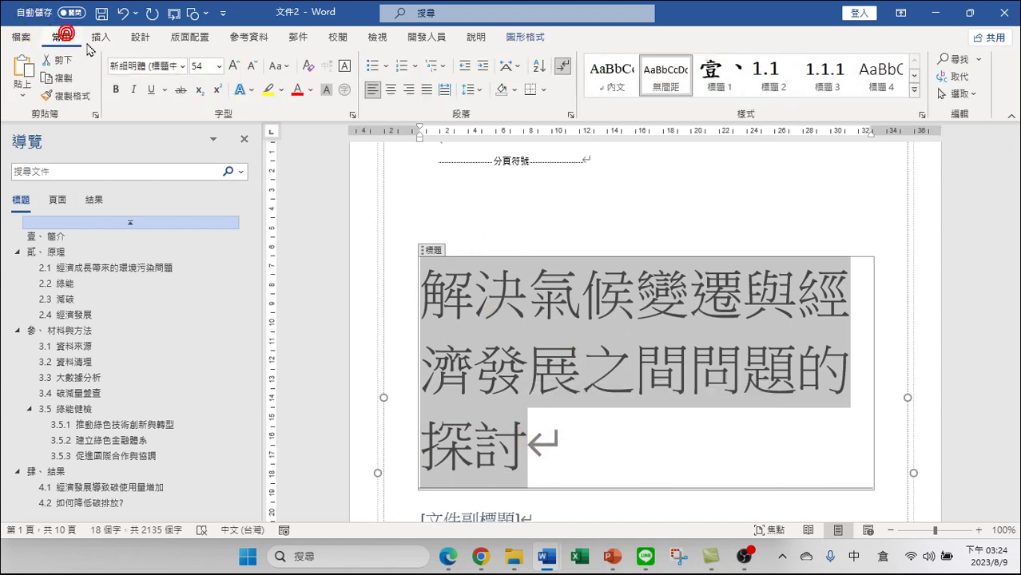
{"action": "left_click", "coordinate": [185, 68]}
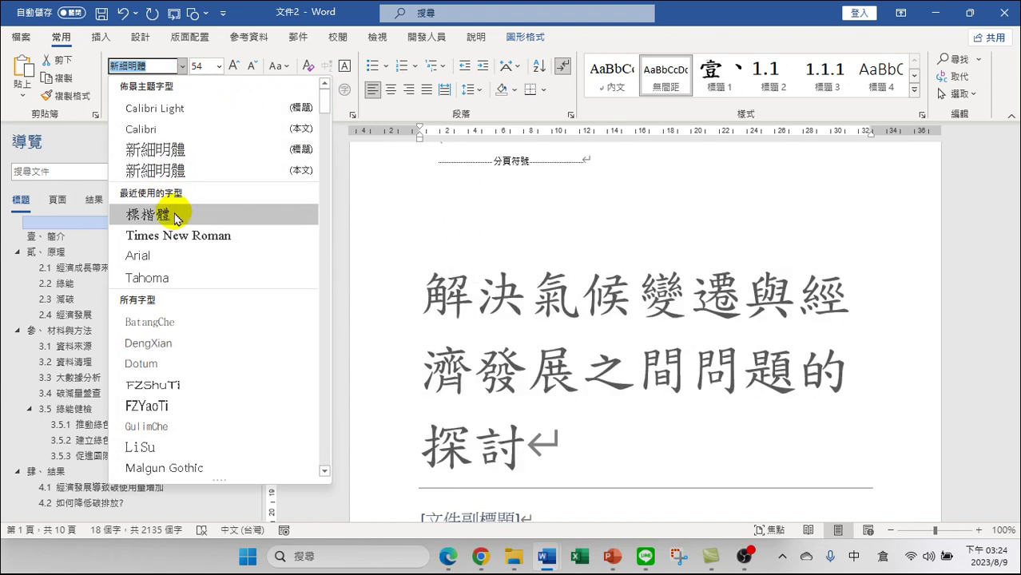
{"action": "left_click", "coordinate": [172, 207]}
{"action": "left_click", "coordinate": [955, 286]}
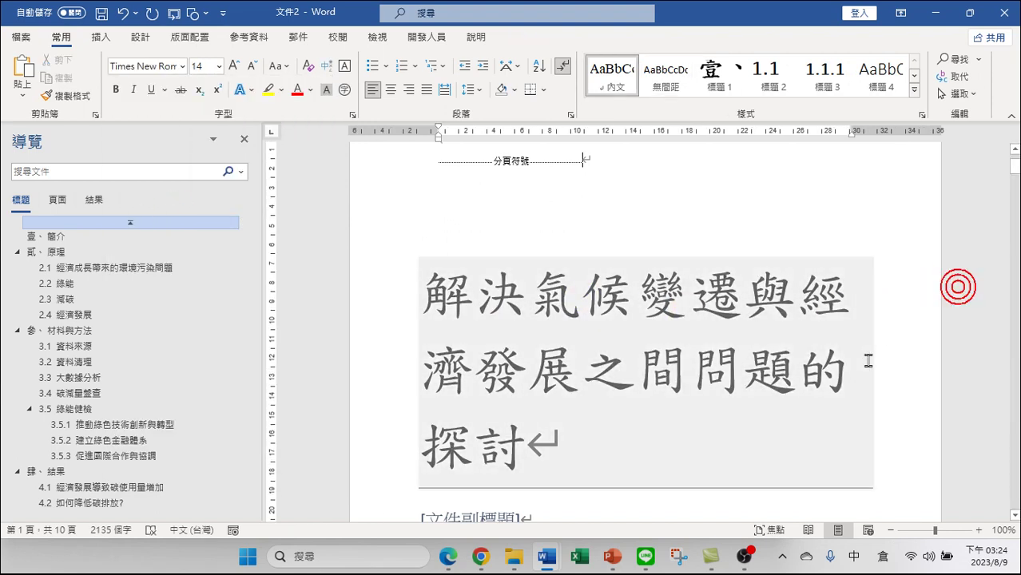
Reduce the cover title's font size to 48
{"action": "left_click", "coordinate": [612, 315]}
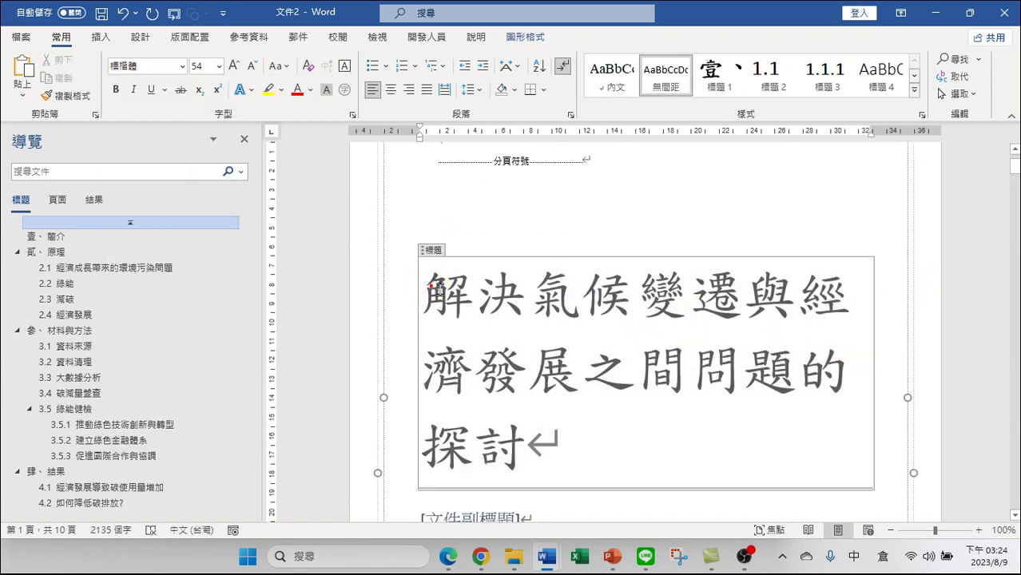
{"action": "left_click_drag", "start_coordinate": [430, 288], "coordinate": [540, 432]}
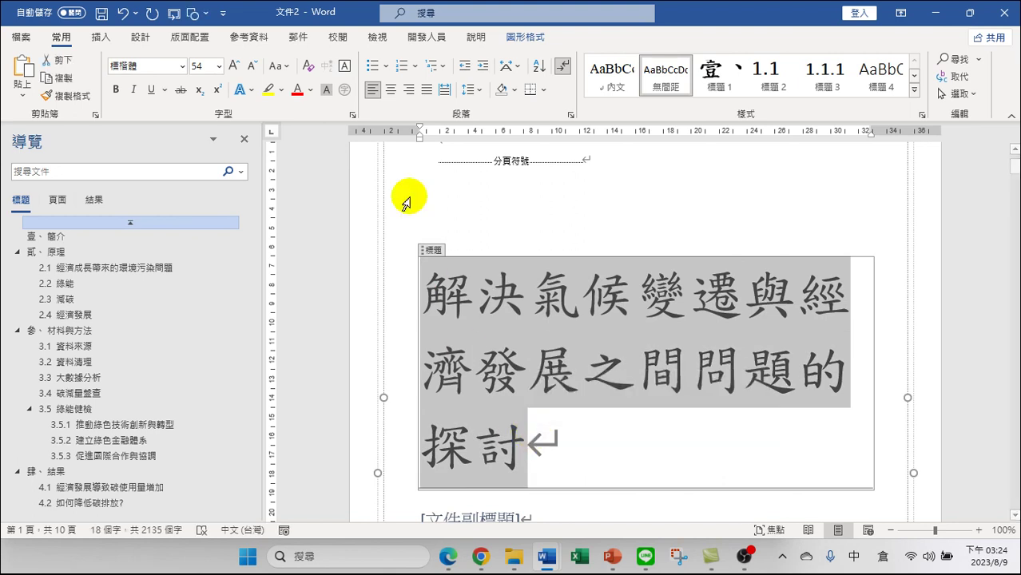
{"action": "left_click", "coordinate": [252, 68]}
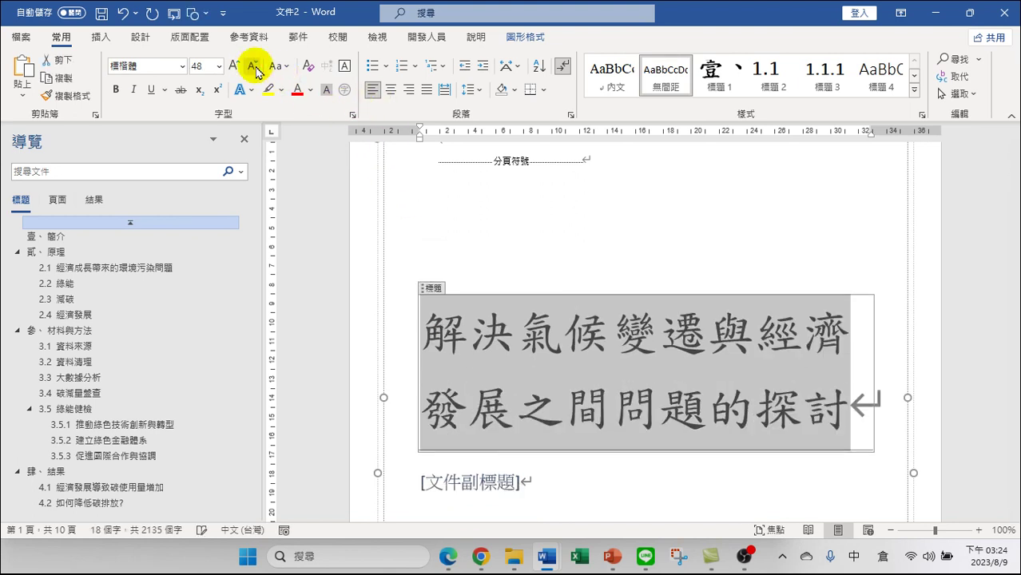
{"action": "scroll", "coordinate": [879, 263], "scroll_direction": "up", "scroll_amount": 2}
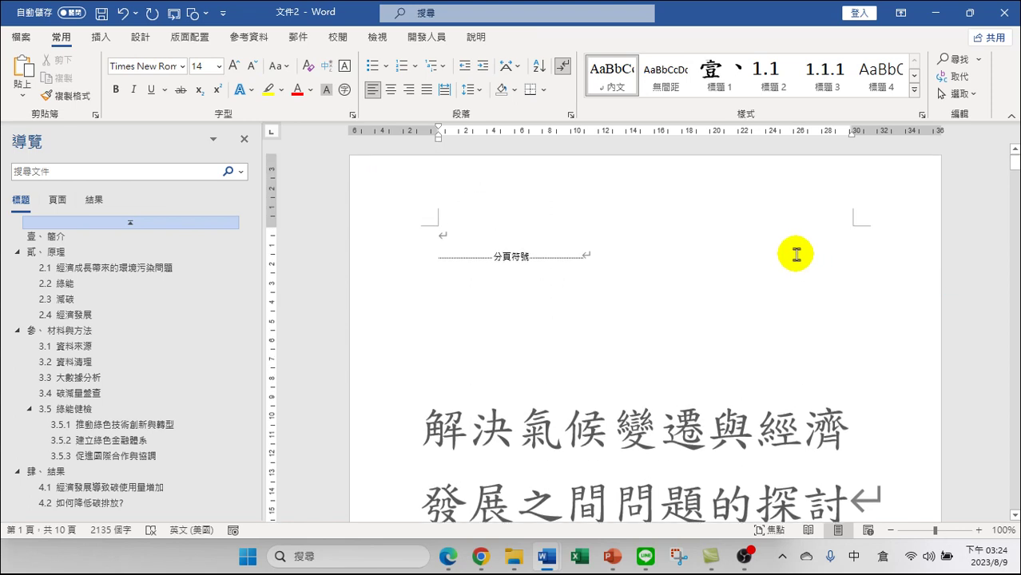
Examine the cover and the pages after it side by side at 40% zoom, narrowing the navigation pane for more room
{"action": "left_click", "coordinate": [891, 532]}
{"action": "left_click", "coordinate": [891, 531]}
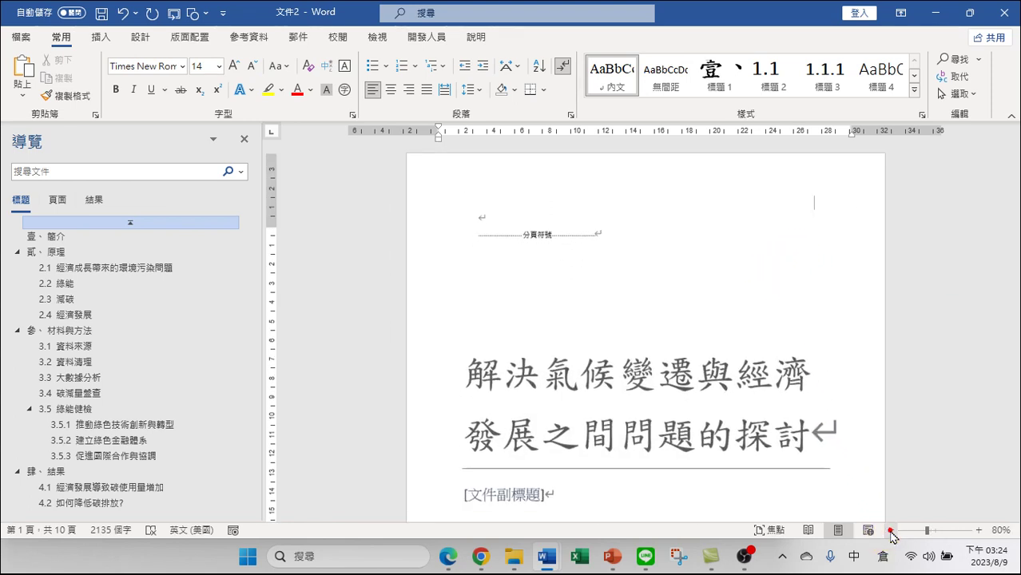
{"action": "left_click", "coordinate": [891, 532]}
{"action": "left_click", "coordinate": [891, 532]}
{"action": "left_click", "coordinate": [891, 532]}
{"action": "left_click", "coordinate": [891, 531]}
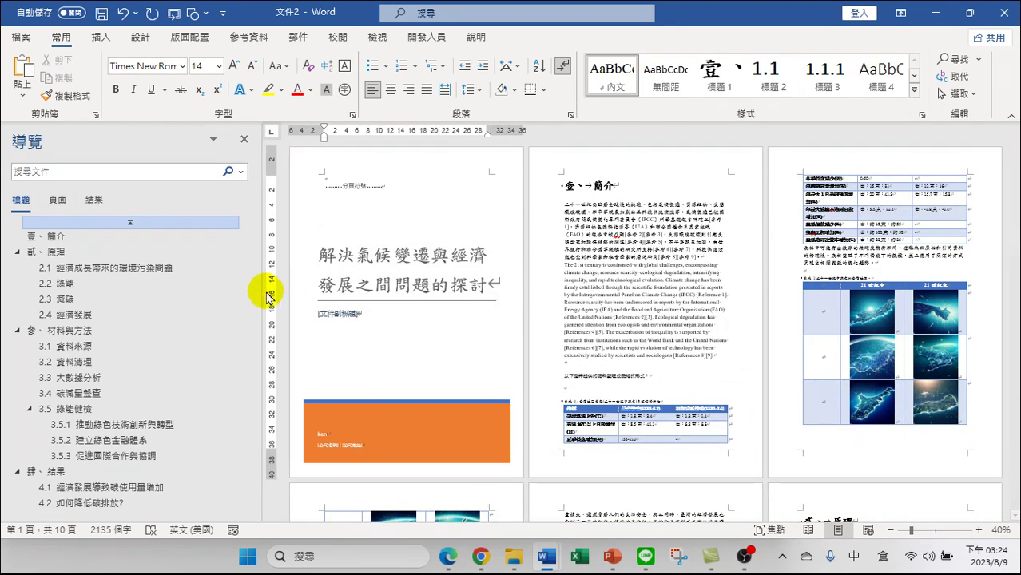
{"action": "left_click_drag", "start_coordinate": [264, 291], "coordinate": [190, 293]}
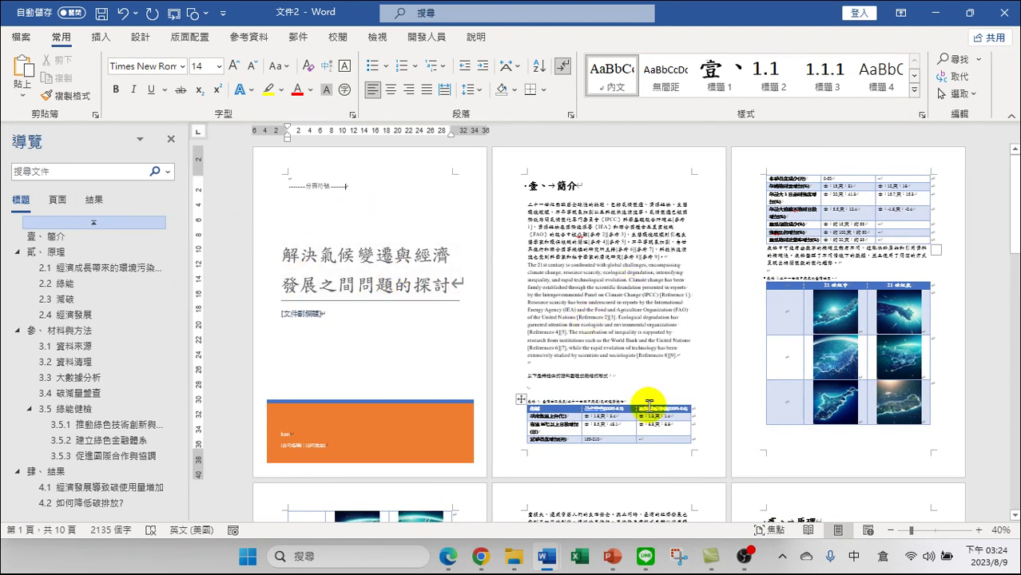
{"action": "scroll", "coordinate": [540, 367], "scroll_direction": "down", "scroll_amount": 3}
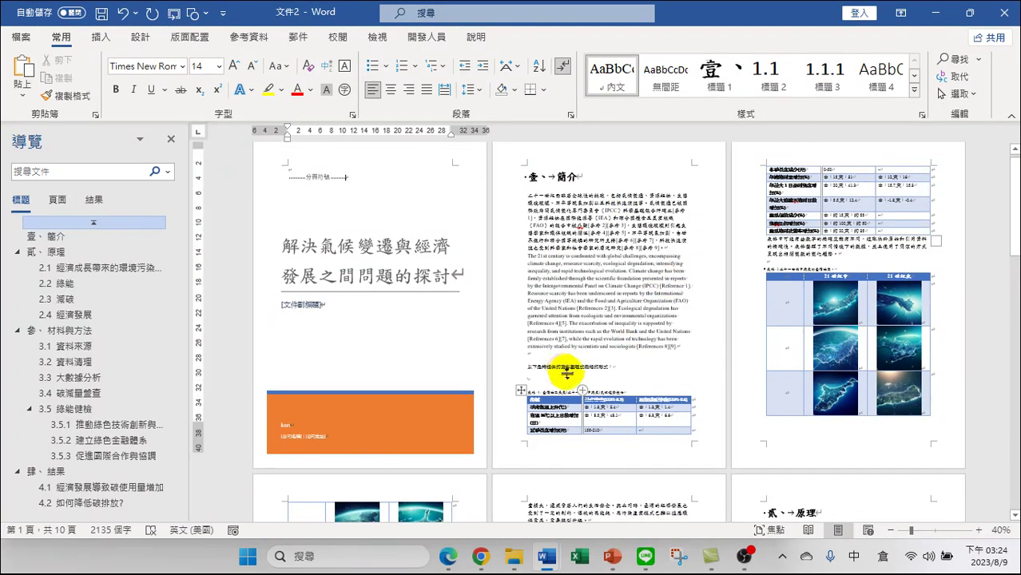
{"action": "scroll", "coordinate": [576, 338], "scroll_direction": "up", "scroll_amount": 1}
{"action": "scroll", "coordinate": [598, 334], "scroll_direction": "up", "scroll_amount": 2}
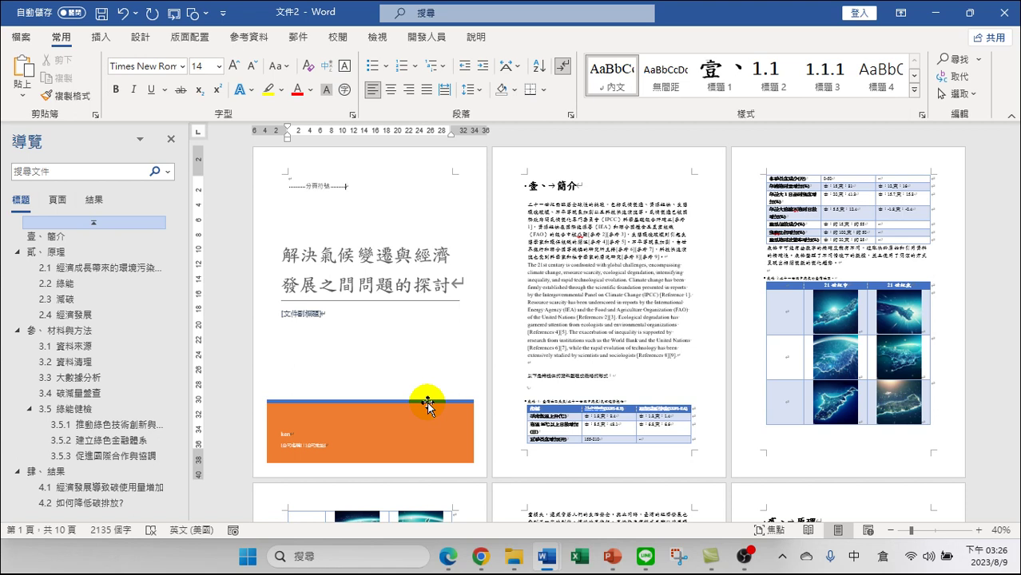
Insert an empty heading paragraph on a page of its own between the cover and 簡介, and remove the number from the 簡介 heading
{"action": "key", "text": "ctrl+y"}
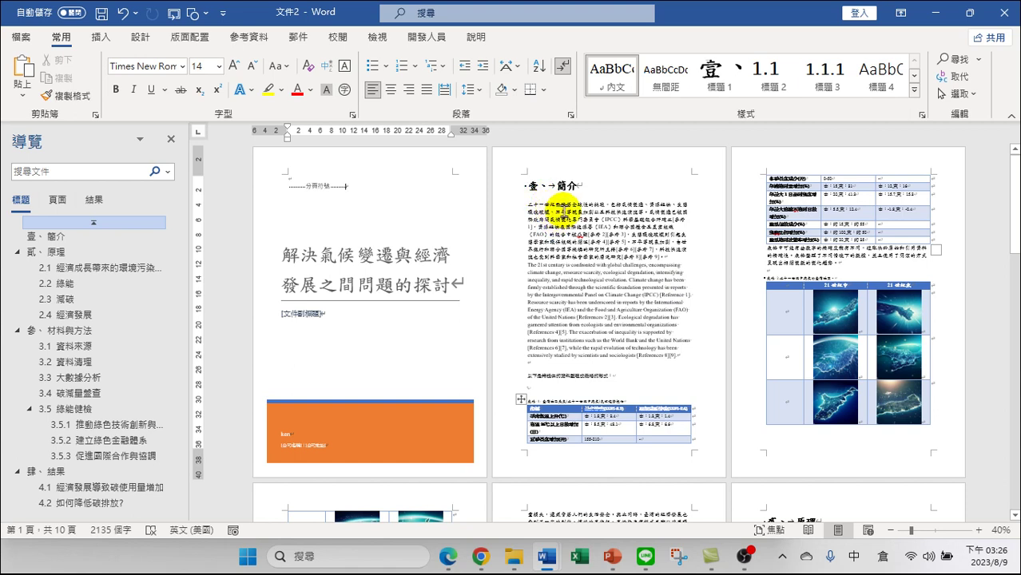
{"action": "double_click", "coordinate": [532, 186]}
{"action": "left_click", "coordinate": [534, 188]}
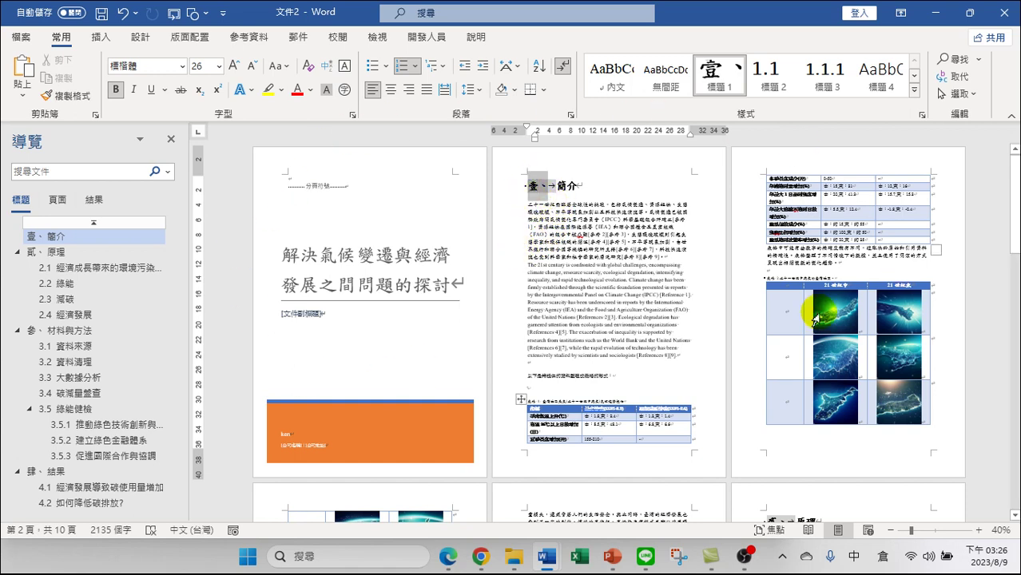
{"action": "left_click", "coordinate": [531, 186]}
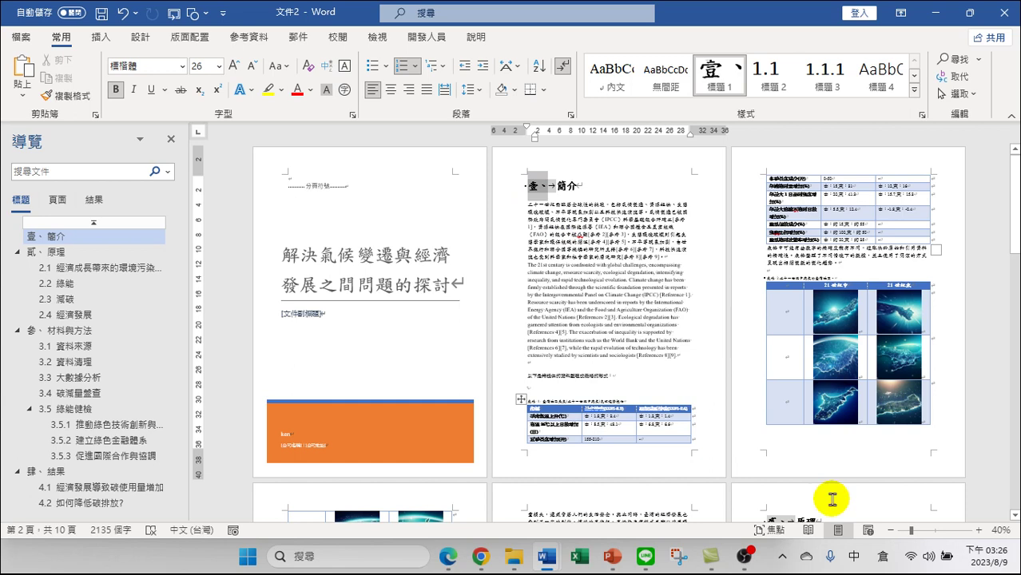
{"action": "left_click", "coordinate": [979, 531]}
{"action": "left_click", "coordinate": [978, 531]}
{"action": "left_click", "coordinate": [979, 531]}
{"action": "left_click", "coordinate": [978, 531]}
{"action": "left_click", "coordinate": [978, 530]}
{"action": "left_click", "coordinate": [978, 531]}
{"action": "left_click", "coordinate": [978, 530]}
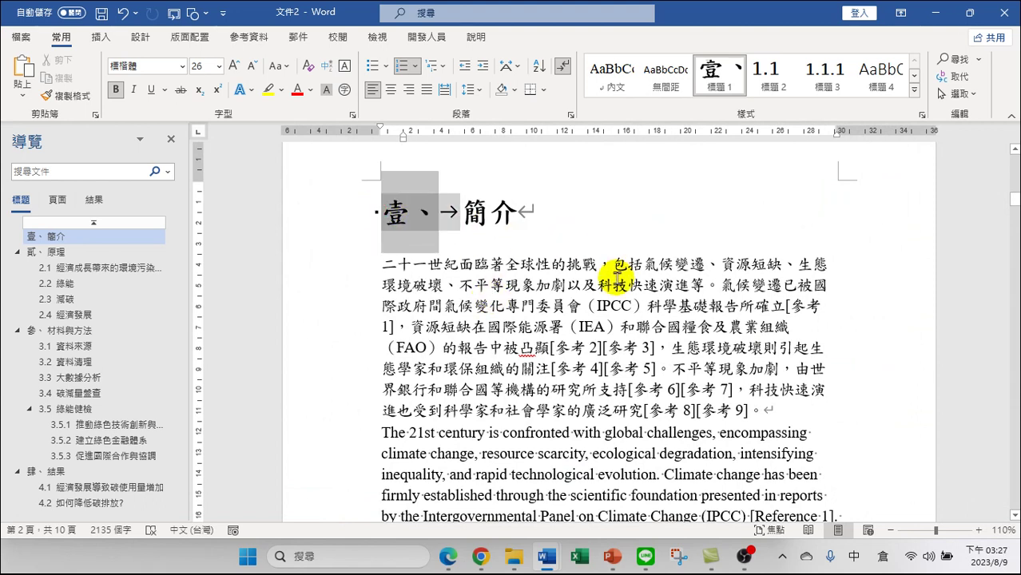
{"action": "scroll", "coordinate": [616, 276], "scroll_direction": "up", "scroll_amount": 10}
{"action": "scroll", "coordinate": [617, 280], "scroll_direction": "down", "scroll_amount": 5}
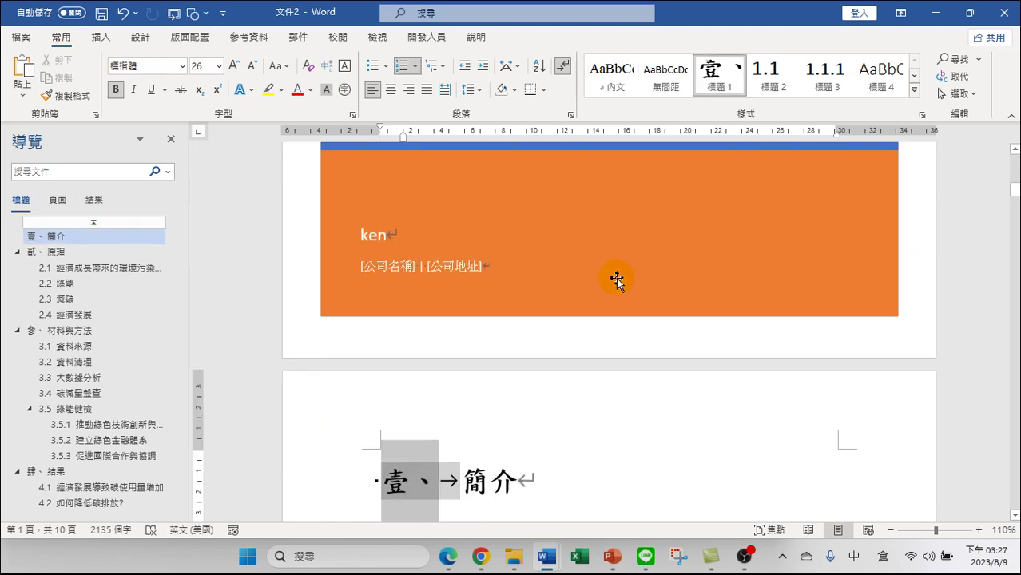
{"action": "left_click", "coordinate": [400, 478]}
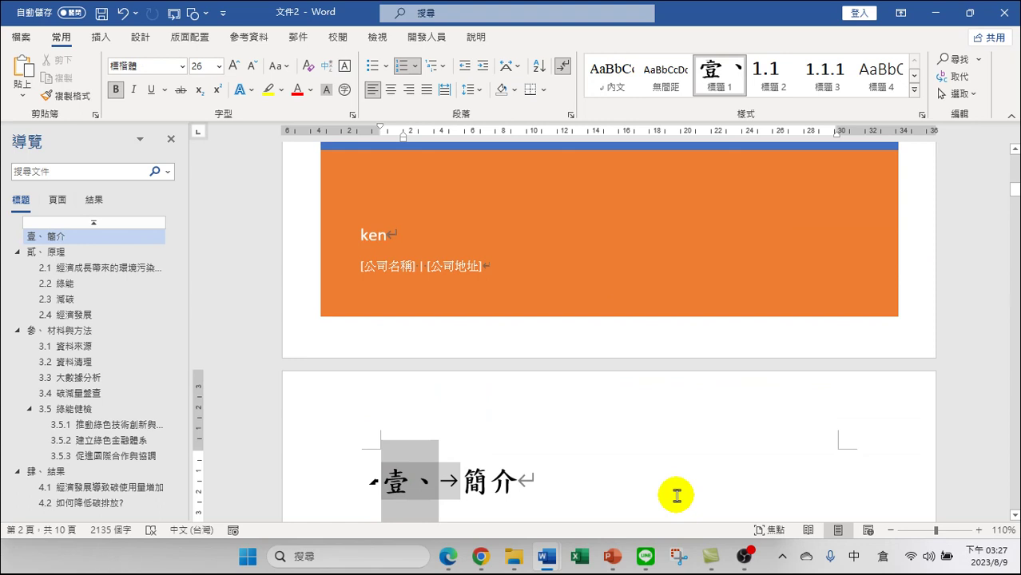
{"action": "key", "text": "BackSpace"}
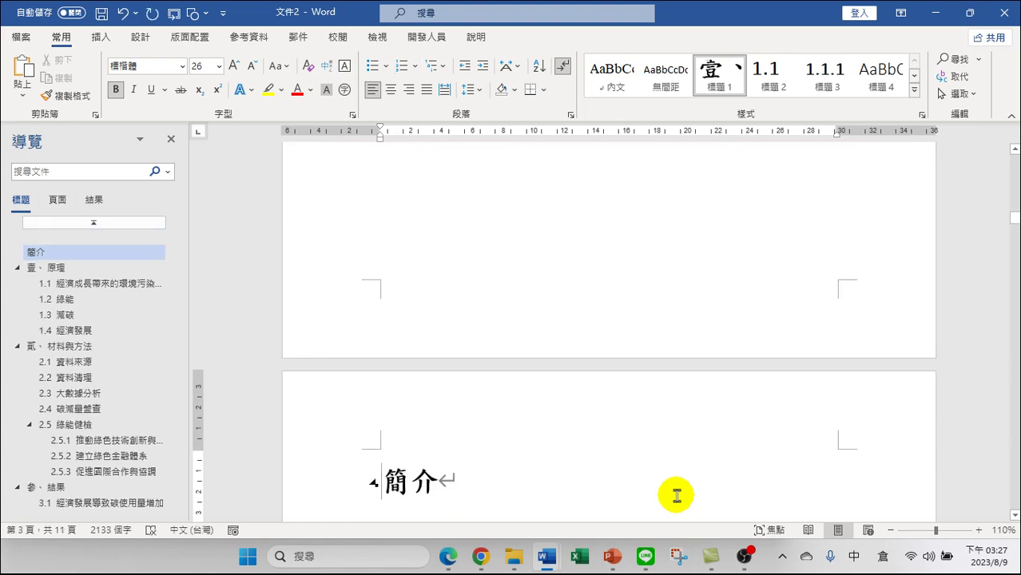
Apply the 內文 style to the empty heading paragraph on the page after the cover
{"action": "key", "text": "ctrl+z"}
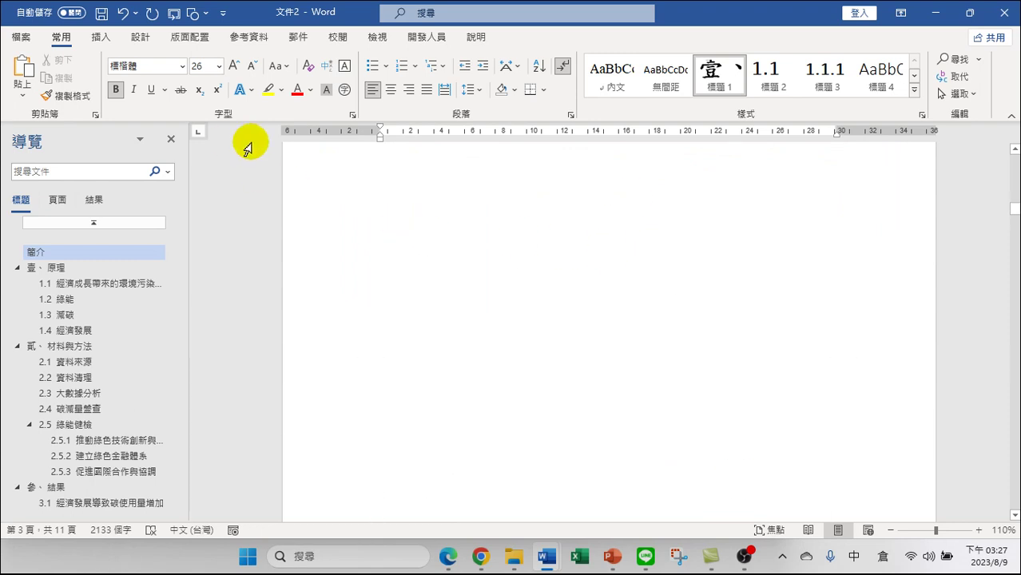
{"action": "scroll", "coordinate": [441, 316], "scroll_direction": "down", "scroll_amount": 3}
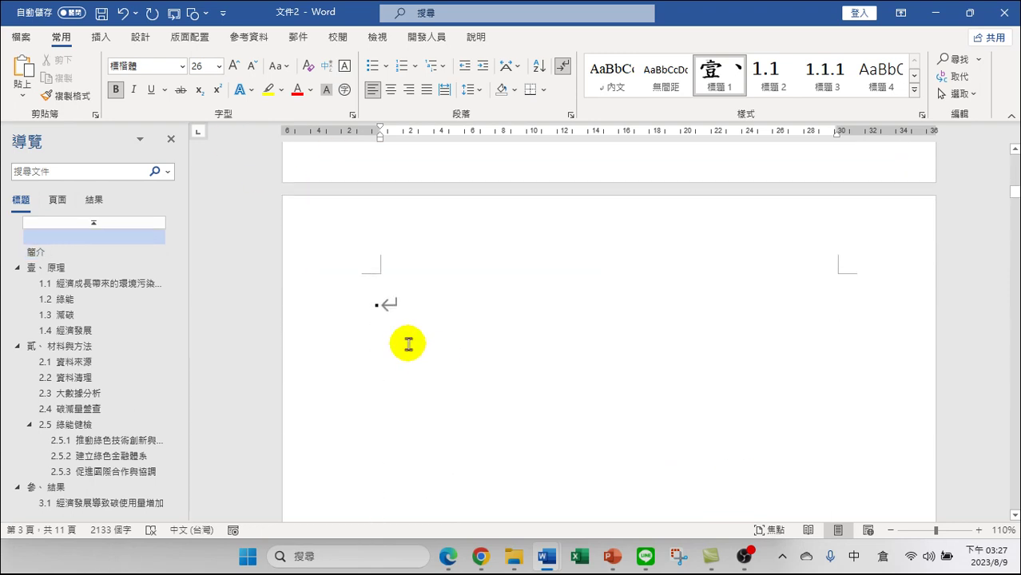
{"action": "left_click", "coordinate": [418, 299]}
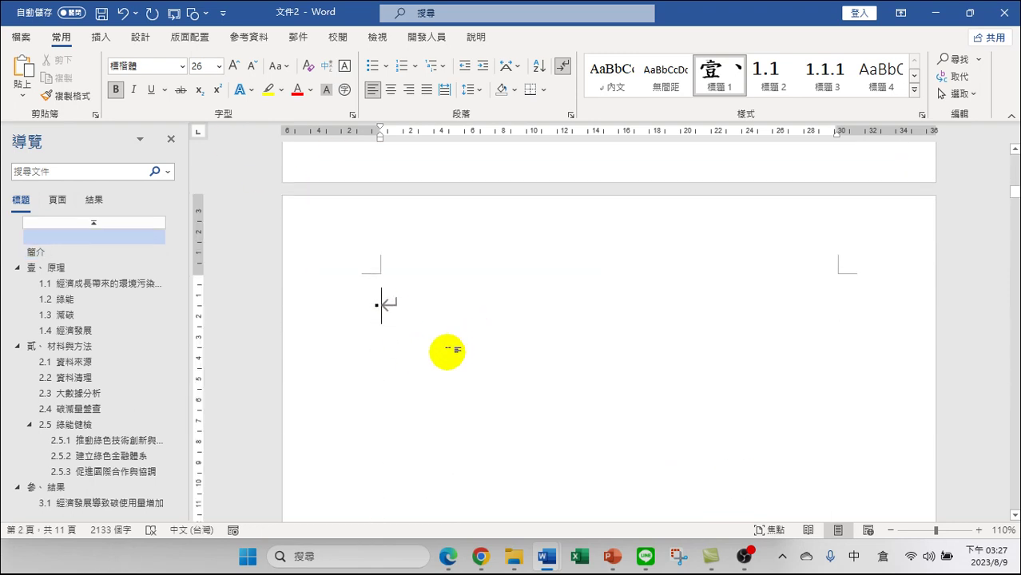
{"action": "scroll", "coordinate": [440, 368], "scroll_direction": "down", "scroll_amount": 11}
{"action": "scroll", "coordinate": [528, 416], "scroll_direction": "down", "scroll_amount": 7}
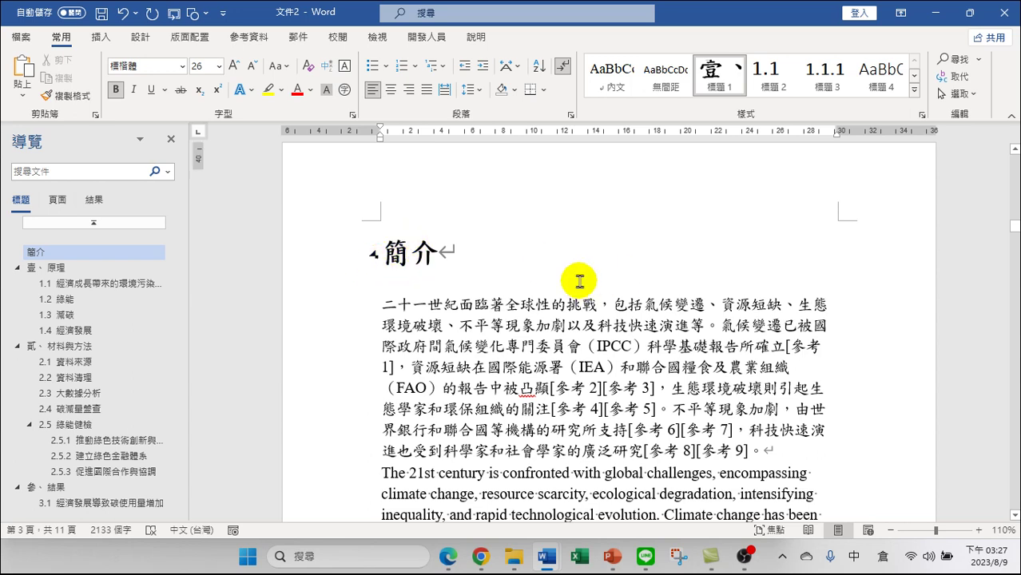
{"action": "key", "text": "Return"}
{"action": "scroll", "coordinate": [461, 231], "scroll_direction": "up", "scroll_amount": 1}
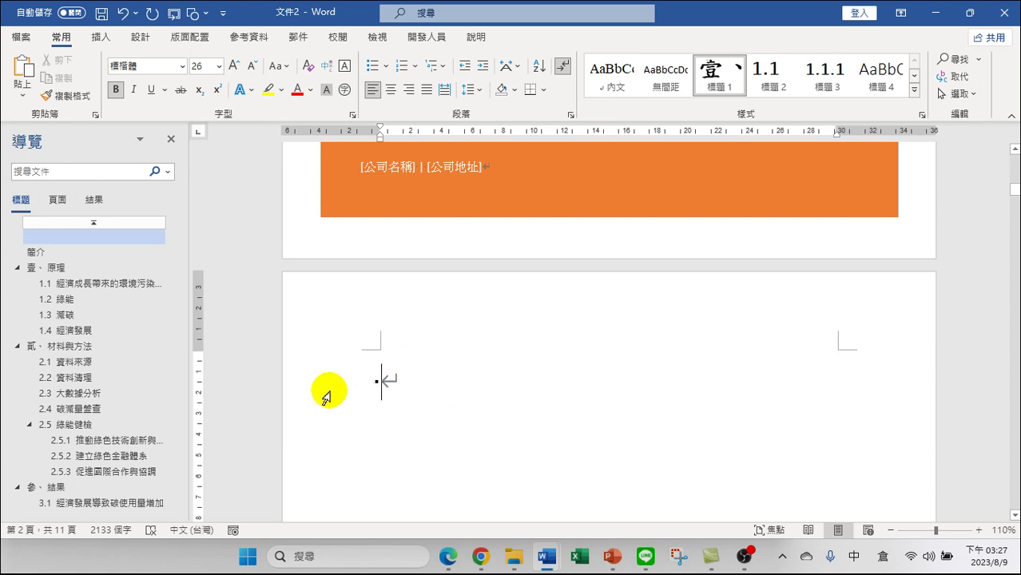
{"action": "left_click", "coordinate": [424, 382]}
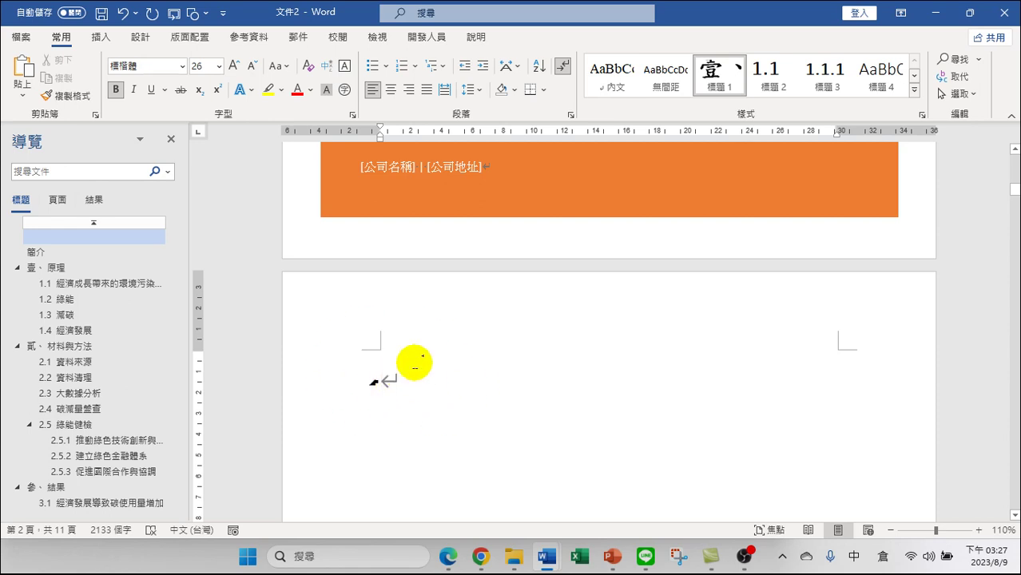
{"action": "left_click", "coordinate": [612, 73]}
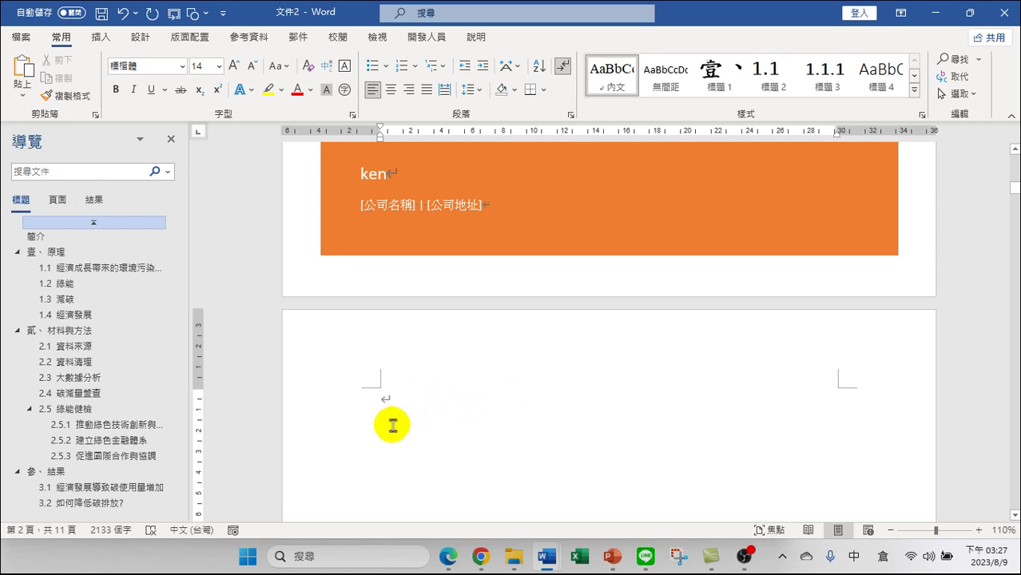
Enter 目錄 at the start of the blank page after the cover and begin a new line below it
{"action": "key", "text": "space"}
{"action": "type", "text": "ce"}
{"action": "key", "text": "space"}
{"action": "key", "text": "space"}
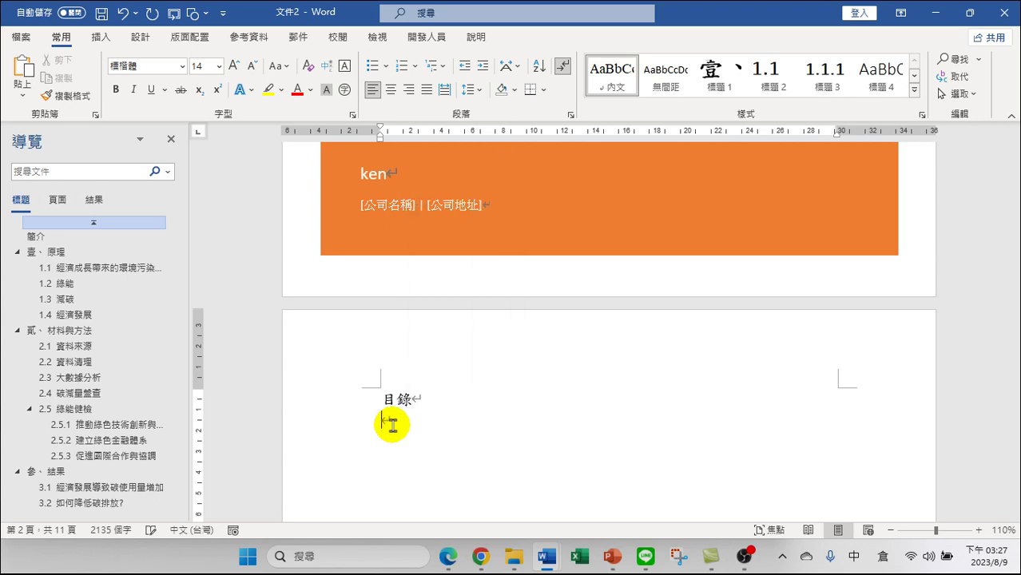
Reapply the 標題 1 style to the 簡介 heading to restore its chapter numbering
{"action": "scroll", "coordinate": [471, 408], "scroll_direction": "down", "scroll_amount": 5}
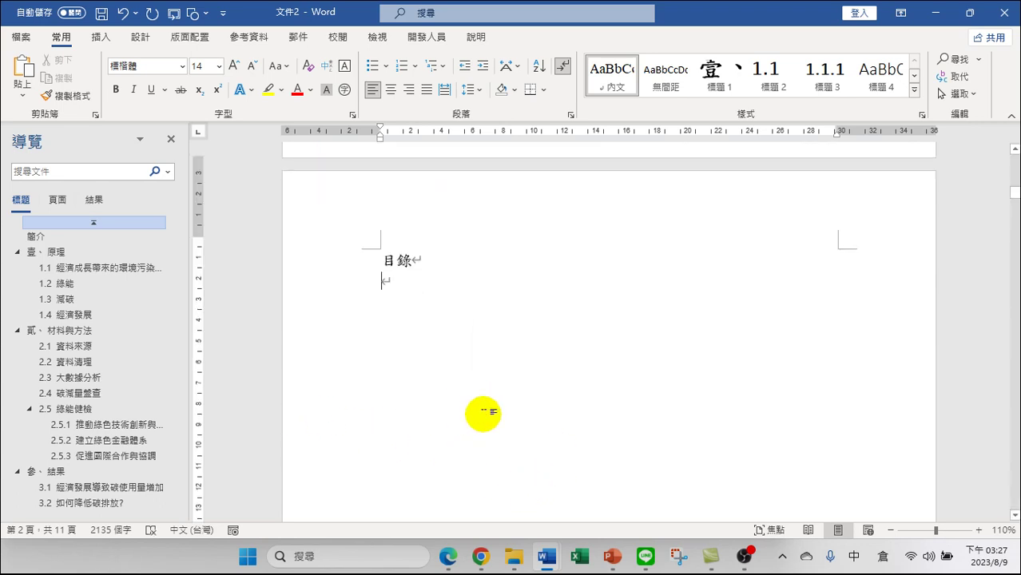
{"action": "scroll", "coordinate": [490, 386], "scroll_direction": "down", "scroll_amount": 6}
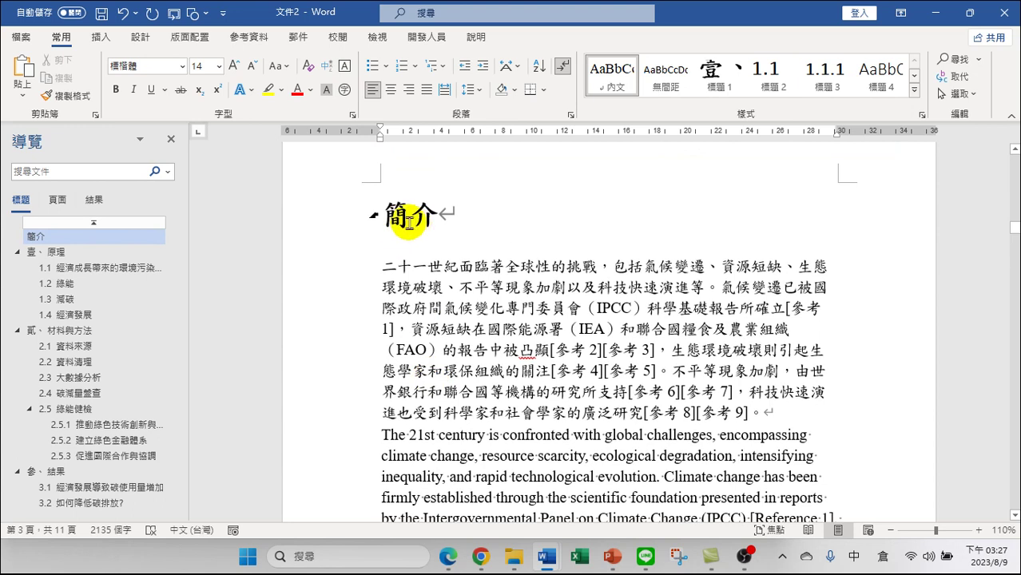
{"action": "left_click", "coordinate": [387, 211]}
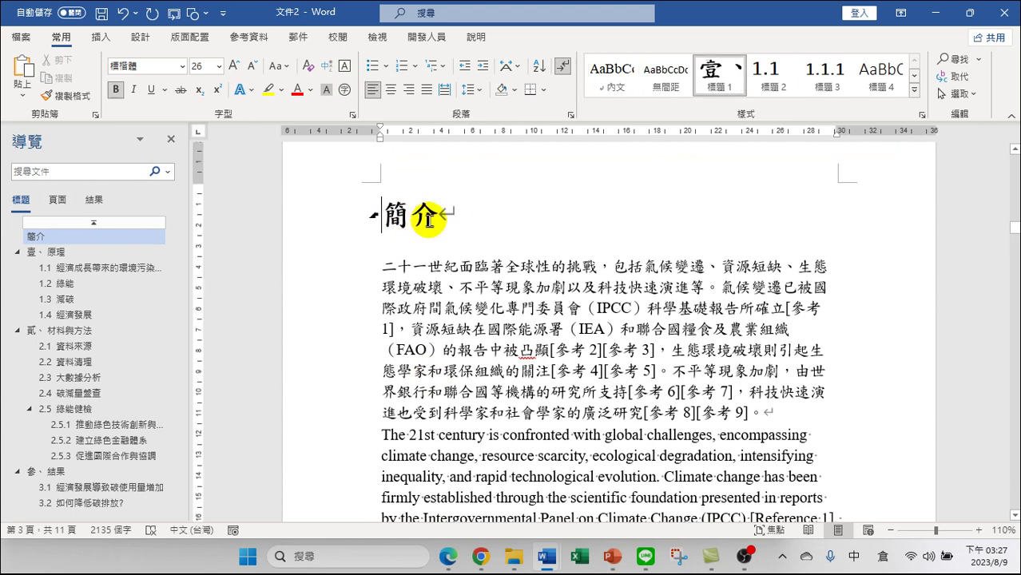
{"action": "left_click", "coordinate": [716, 78]}
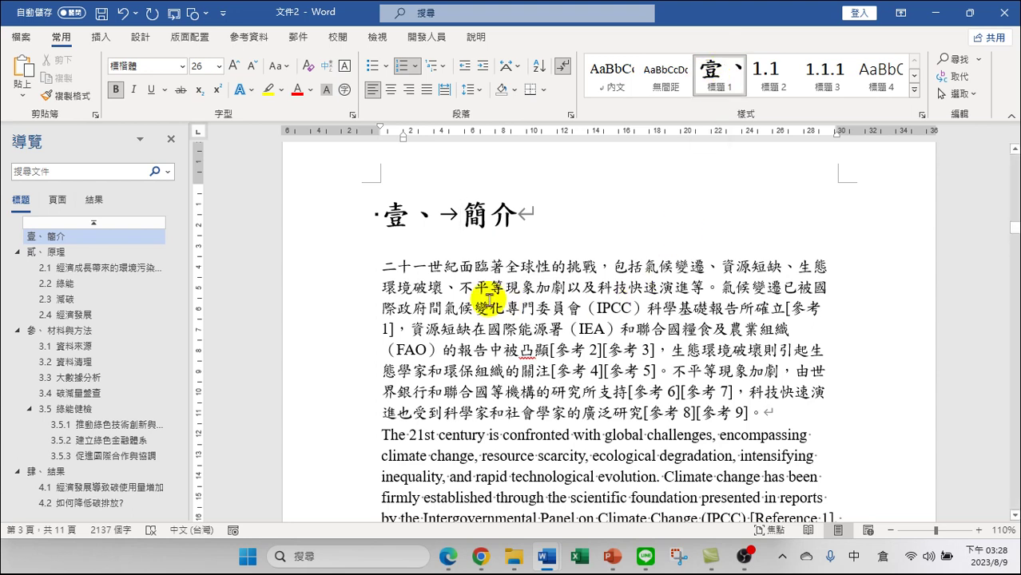
Insert a custom table of contents on the blank line below 目錄
{"action": "scroll", "coordinate": [536, 348], "scroll_direction": "up", "scroll_amount": 3}
{"action": "scroll", "coordinate": [536, 348], "scroll_direction": "up", "scroll_amount": 10}
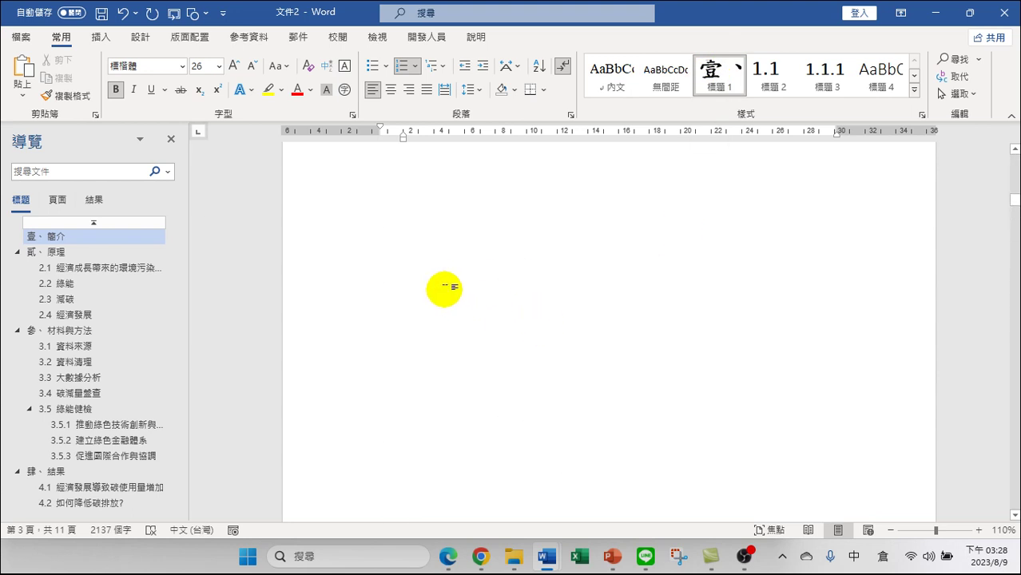
{"action": "left_click", "coordinate": [412, 342]}
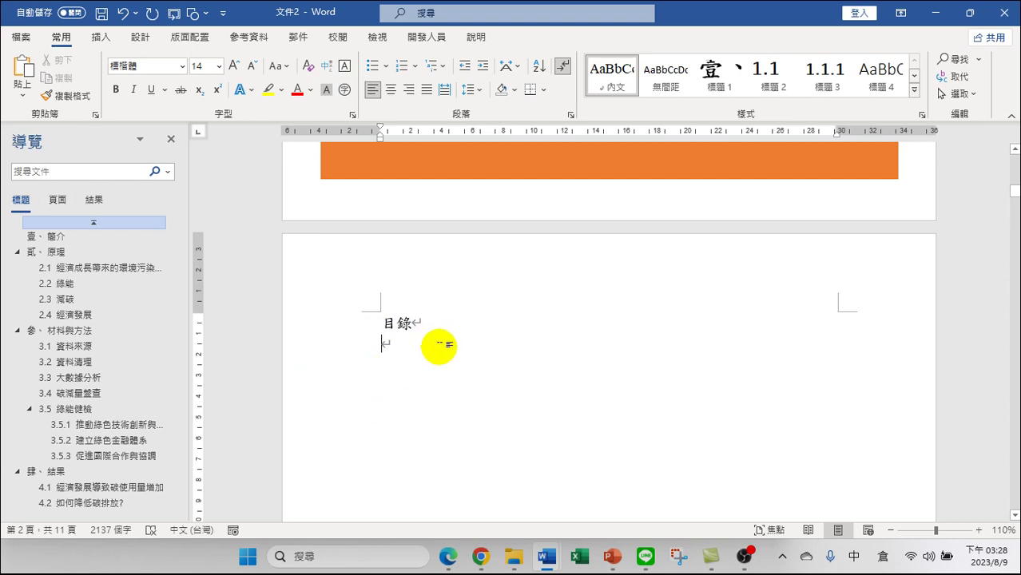
{"action": "left_click", "coordinate": [247, 37]}
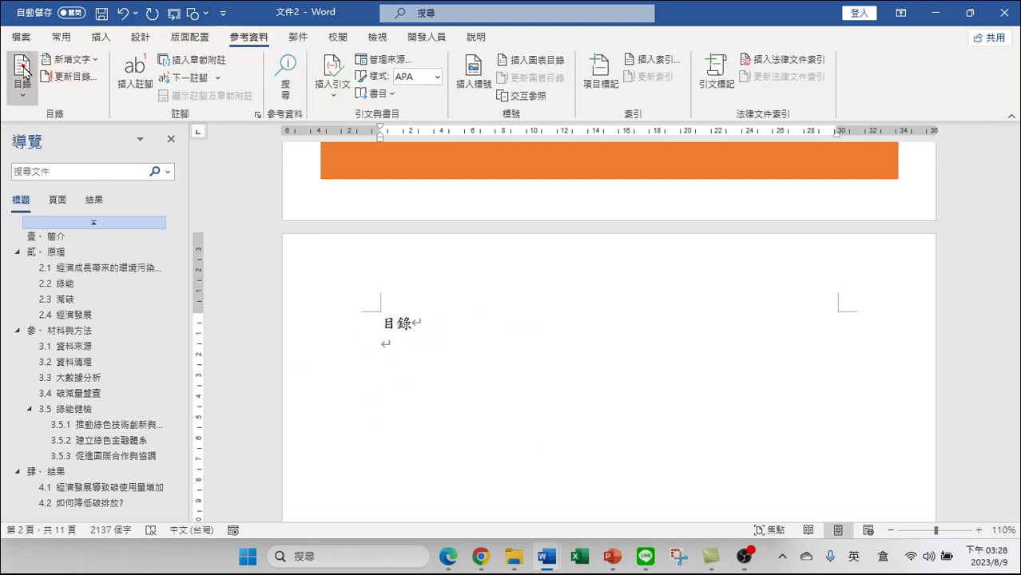
{"action": "left_click", "coordinate": [22, 70]}
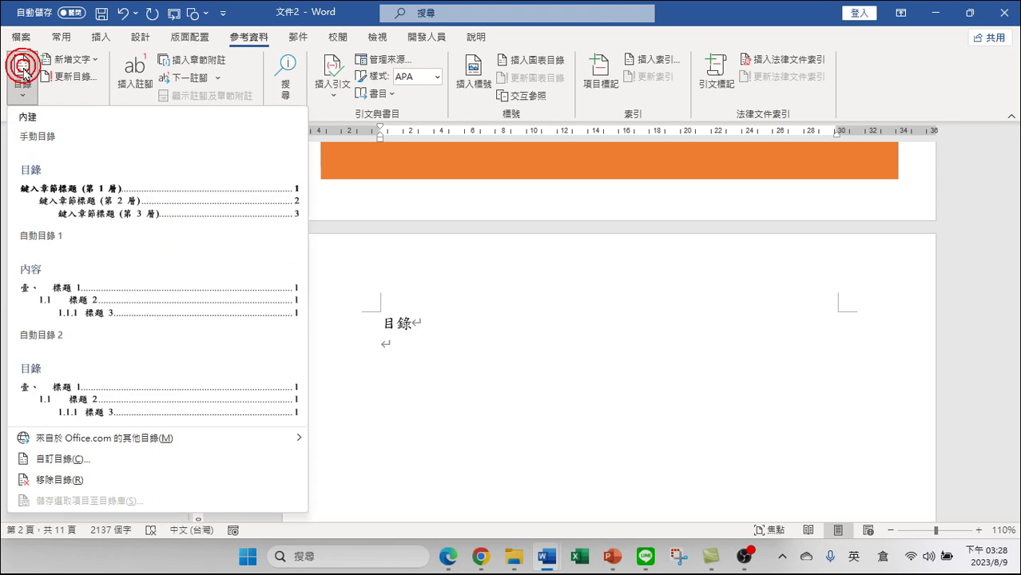
{"action": "left_click", "coordinate": [66, 462]}
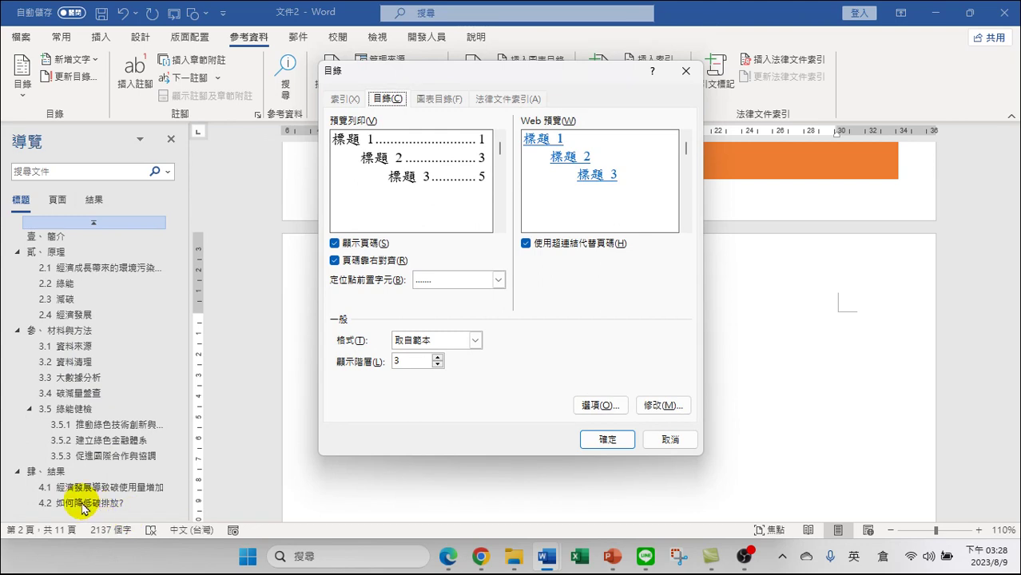
{"action": "left_click", "coordinate": [437, 358]}
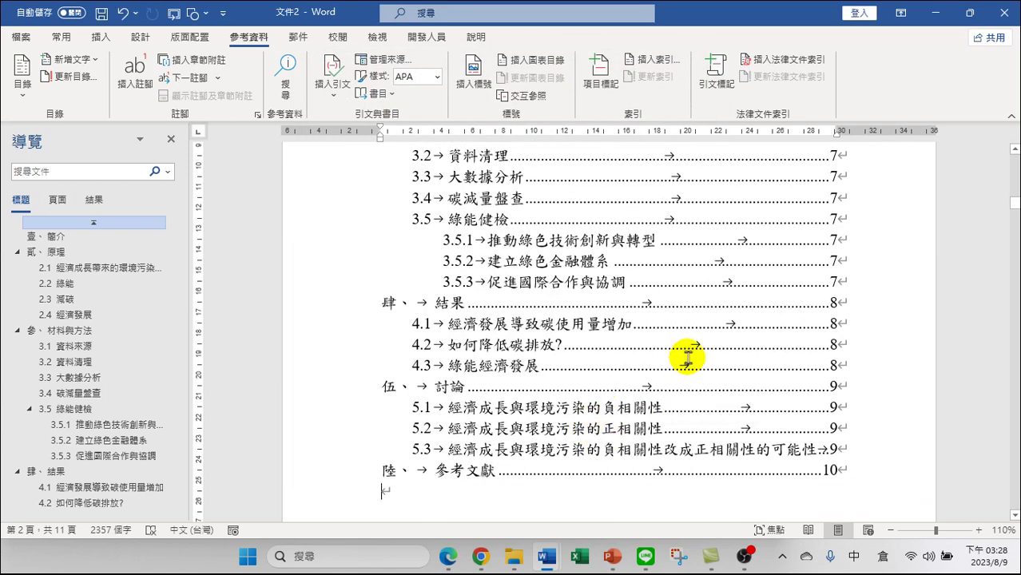
Examine the entries and page numbers of the new table of contents from 簡介 through 參考文獻
{"action": "scroll", "coordinate": [675, 335], "scroll_direction": "down", "scroll_amount": 1}
{"action": "scroll", "coordinate": [663, 347], "scroll_direction": "up", "scroll_amount": 5}
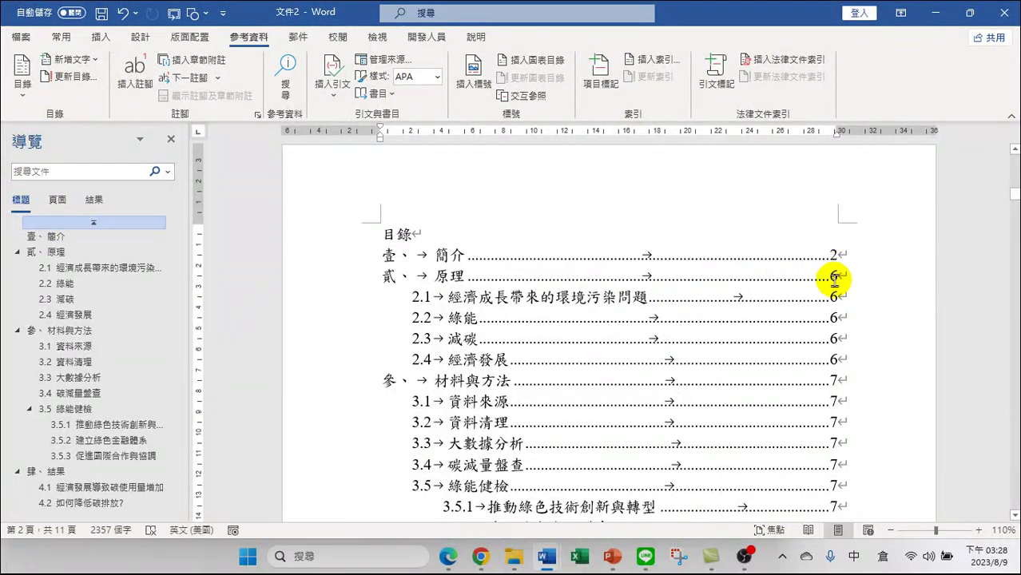
{"action": "left_click", "coordinate": [794, 266]}
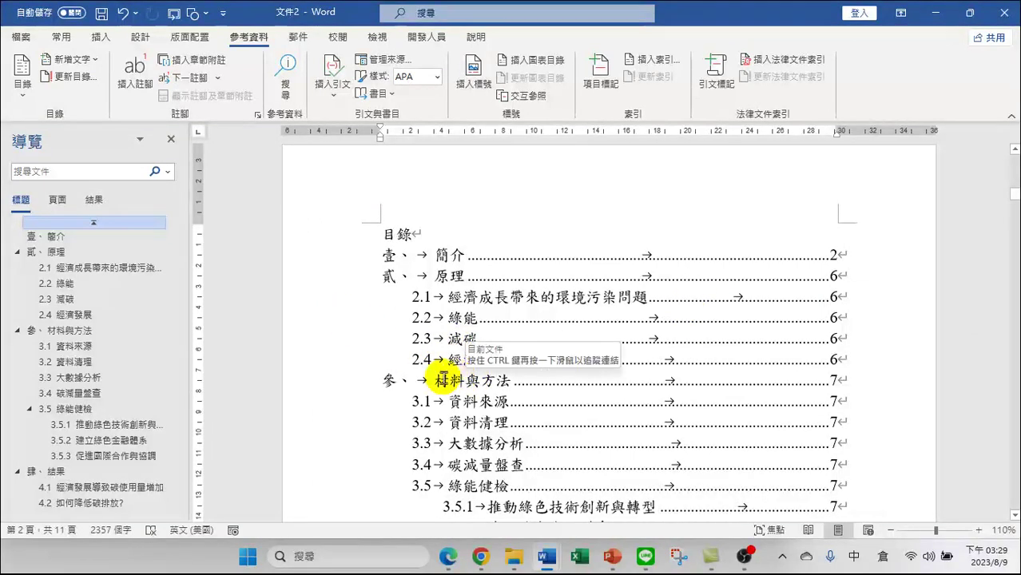
{"action": "scroll", "coordinate": [544, 437], "scroll_direction": "down", "scroll_amount": 6}
{"action": "scroll", "coordinate": [543, 437], "scroll_direction": "down", "scroll_amount": 3}
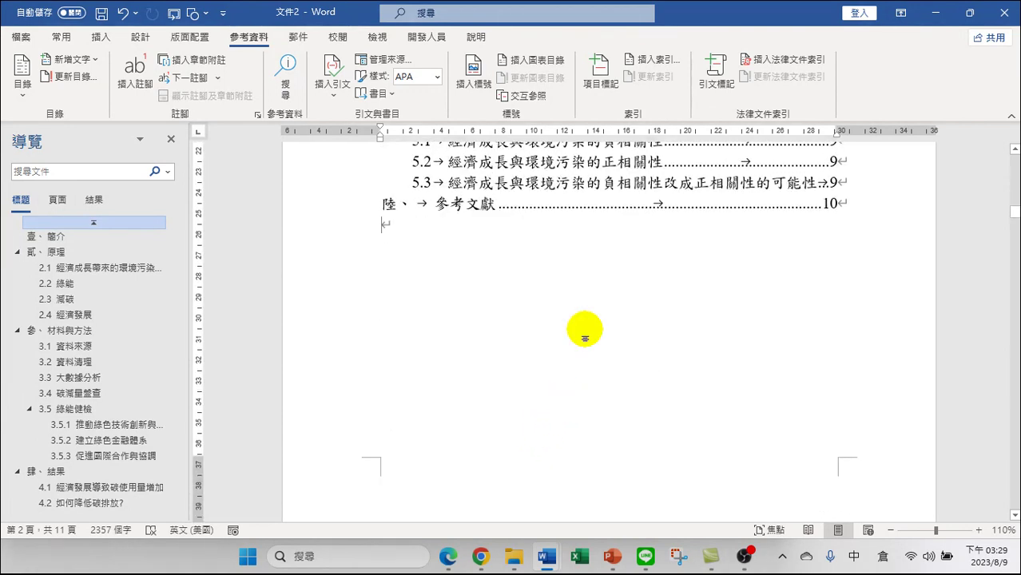
{"action": "scroll", "coordinate": [558, 346], "scroll_direction": "up", "scroll_amount": 10}
{"action": "scroll", "coordinate": [561, 382], "scroll_direction": "up", "scroll_amount": 10}
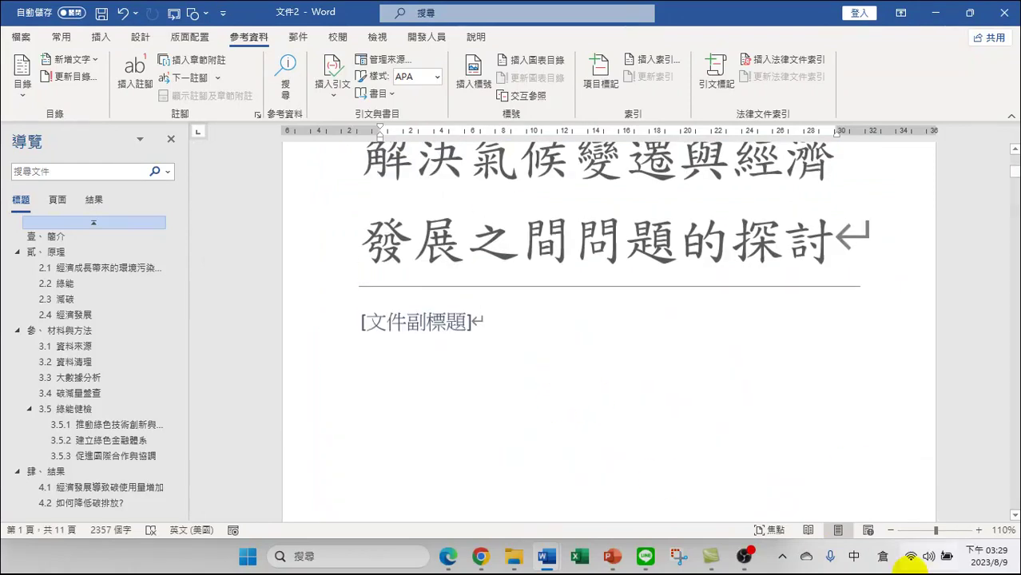
Reduce the view to 50% and check the layout of the cover, the table of contents and the first chapter's pages
{"action": "left_click", "coordinate": [891, 531]}
{"action": "left_click", "coordinate": [891, 531]}
{"action": "left_click", "coordinate": [891, 531]}
{"action": "left_click", "coordinate": [892, 531]}
{"action": "left_click", "coordinate": [893, 530]}
{"action": "left_click", "coordinate": [893, 531]}
{"action": "left_click", "coordinate": [892, 531]}
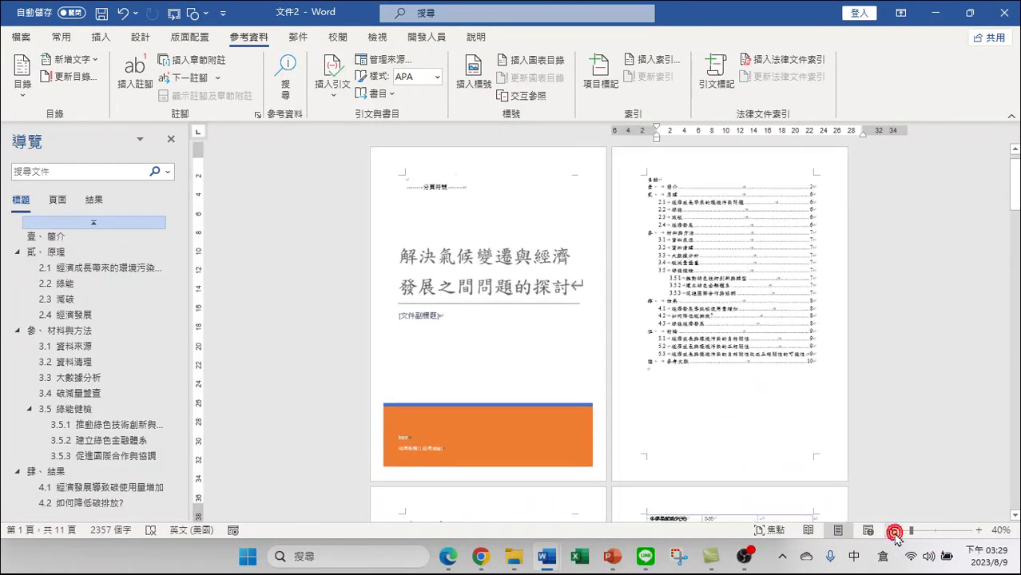
{"action": "left_click", "coordinate": [977, 531]}
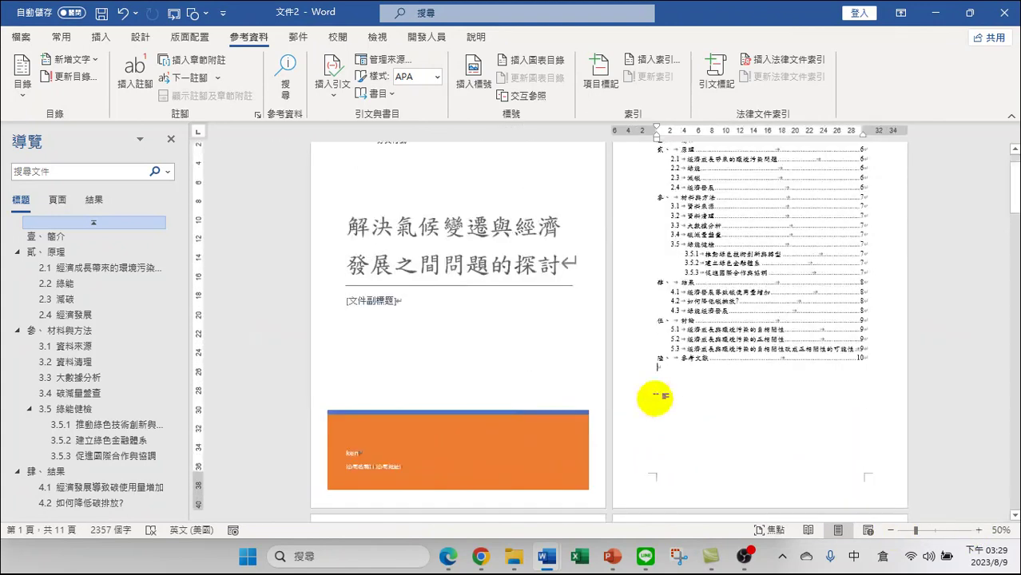
{"action": "scroll", "coordinate": [465, 312], "scroll_direction": "up", "scroll_amount": 2}
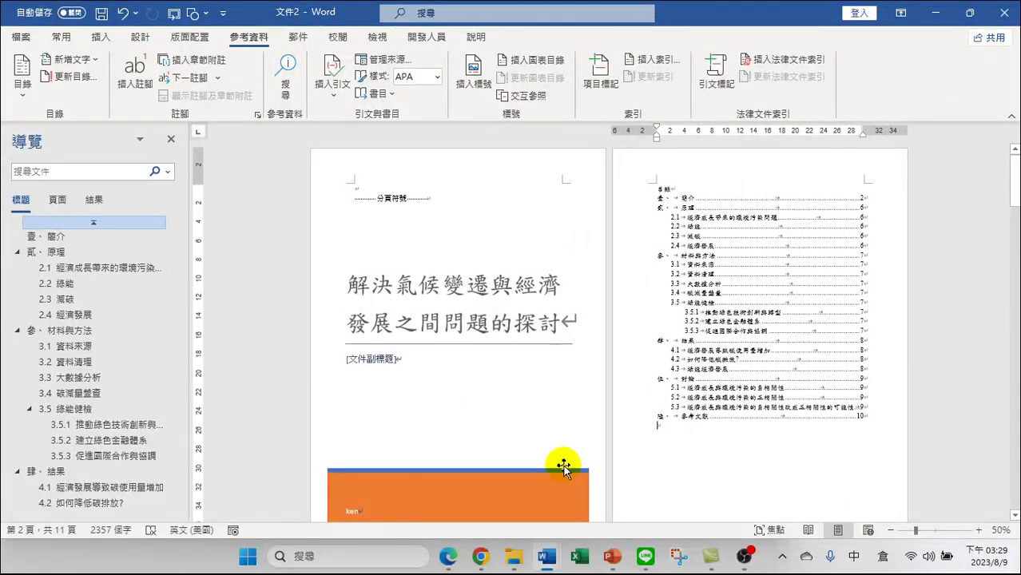
{"action": "scroll", "coordinate": [438, 359], "scroll_direction": "down", "scroll_amount": 3}
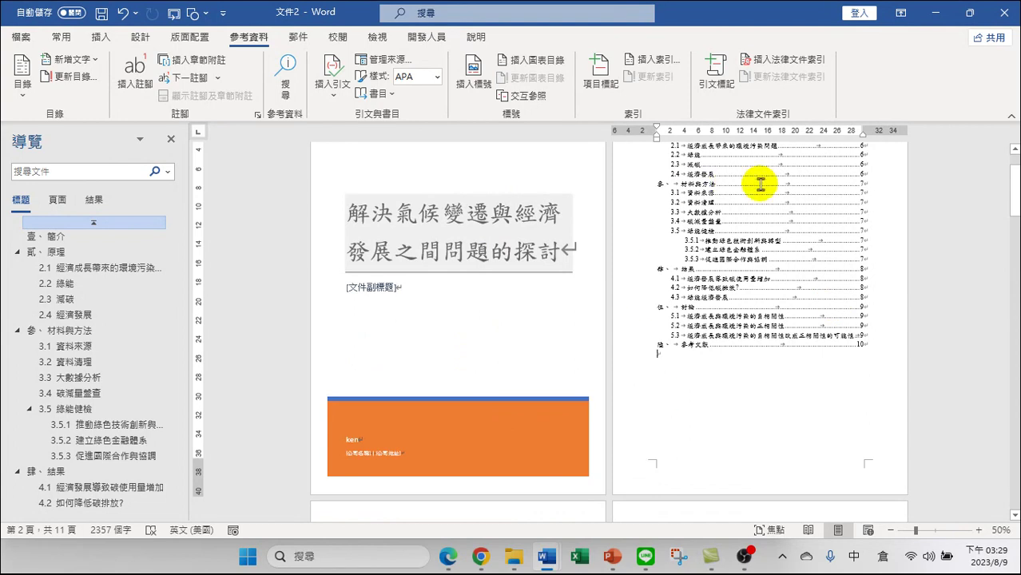
{"action": "scroll", "coordinate": [763, 336], "scroll_direction": "down", "scroll_amount": 6}
{"action": "scroll", "coordinate": [449, 482], "scroll_direction": "down", "scroll_amount": 2}
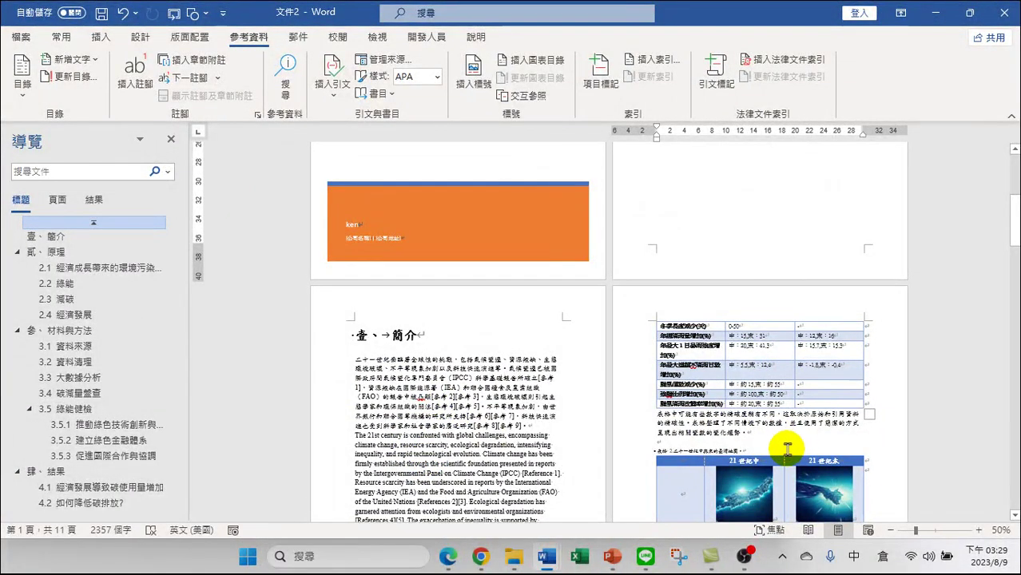
Add empty paragraphs below the table of contents until they continue onto an extra page before 簡介
{"action": "scroll", "coordinate": [479, 436], "scroll_direction": "up", "scroll_amount": 2}
{"action": "scroll", "coordinate": [473, 408], "scroll_direction": "up", "scroll_amount": 5}
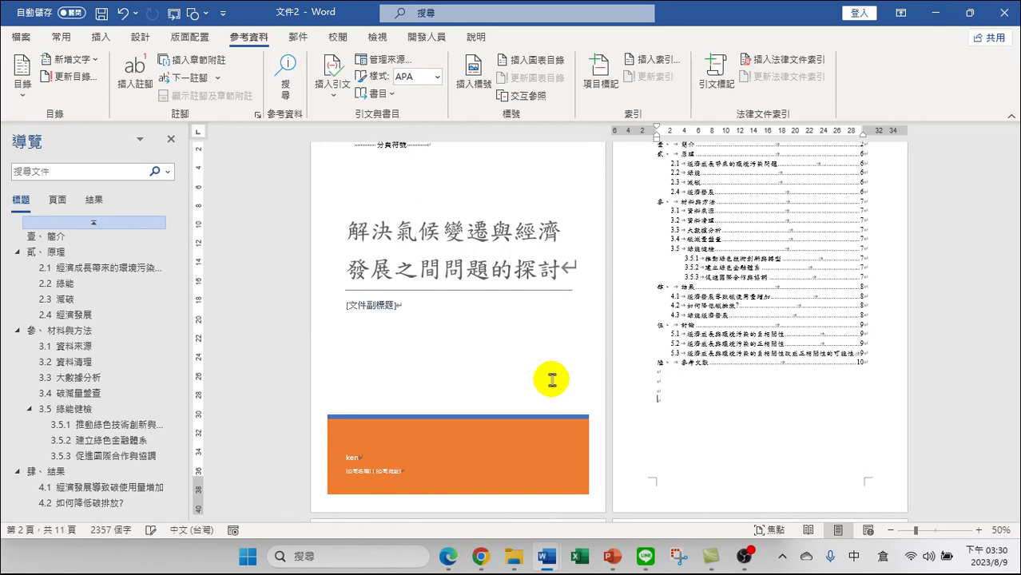
{"action": "scroll", "coordinate": [543, 377], "scroll_direction": "down", "scroll_amount": 3}
{"action": "scroll", "coordinate": [542, 377], "scroll_direction": "down", "scroll_amount": 1}
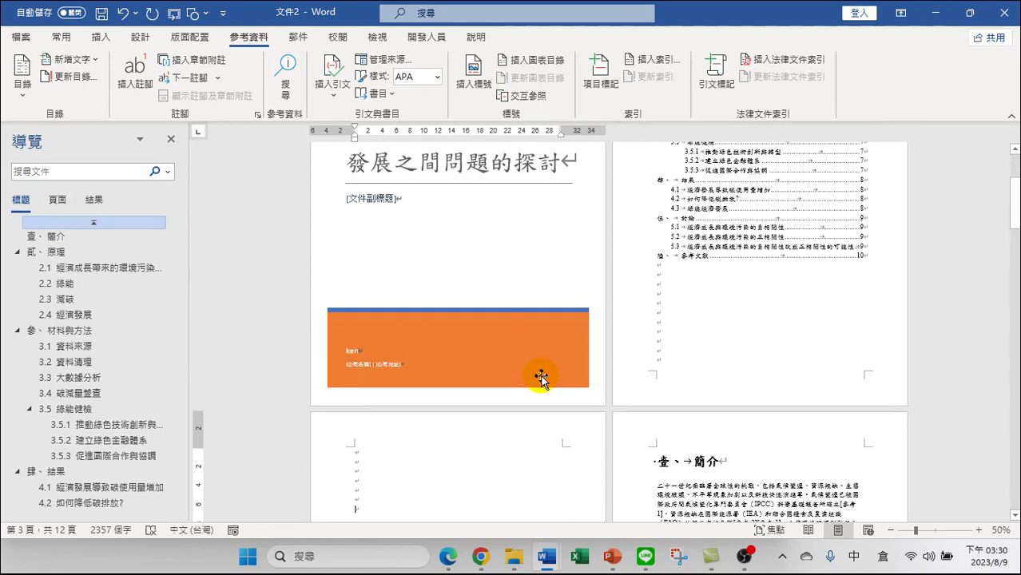
{"action": "scroll", "coordinate": [741, 315], "scroll_direction": "down", "scroll_amount": 3}
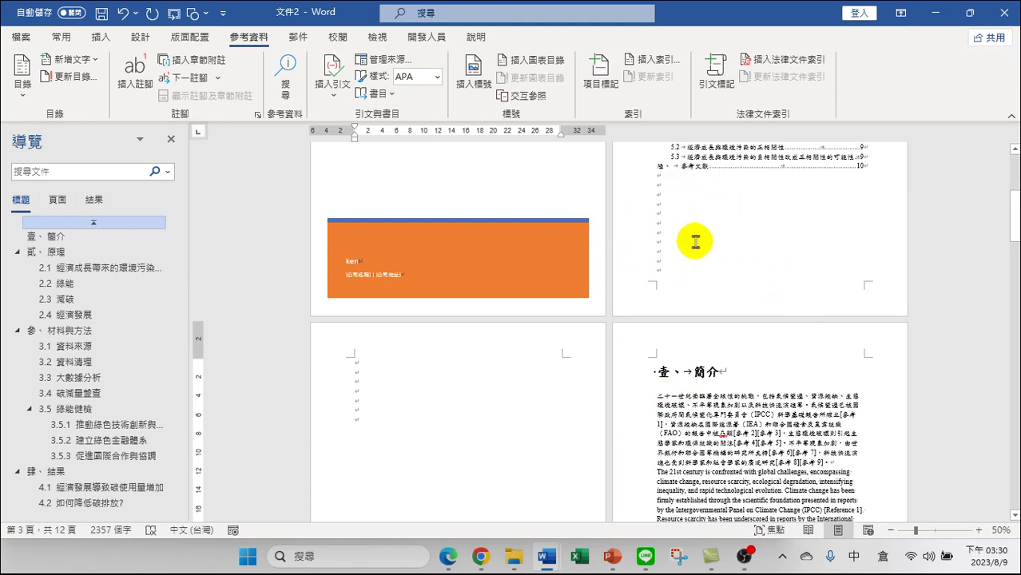
{"action": "scroll", "coordinate": [683, 240], "scroll_direction": "up", "scroll_amount": 5}
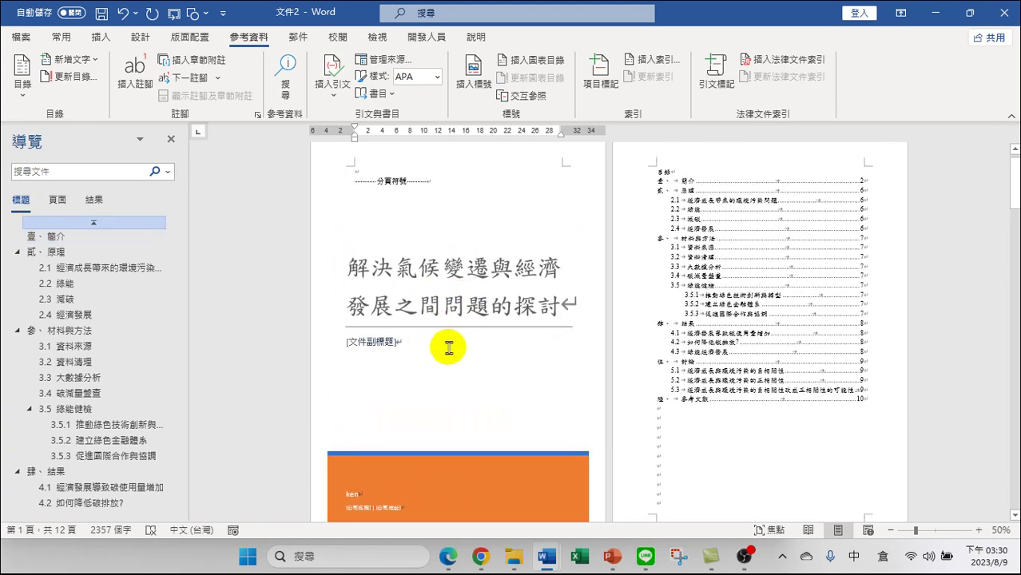
Fill the cover page with empty paragraphs ahead of its page break until the break moves to the following page
{"action": "left_click", "coordinate": [440, 349]}
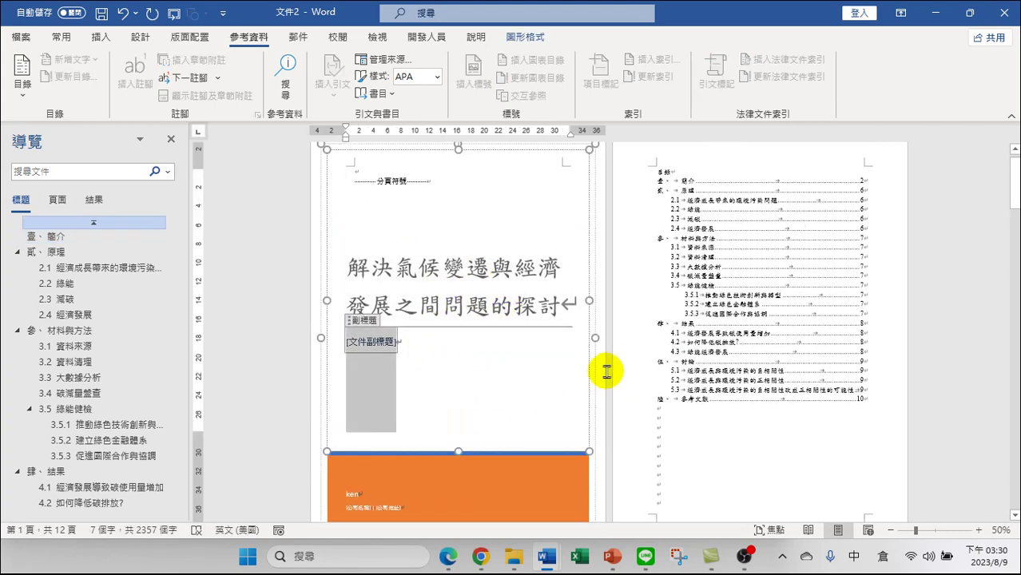
{"action": "left_click", "coordinate": [487, 193]}
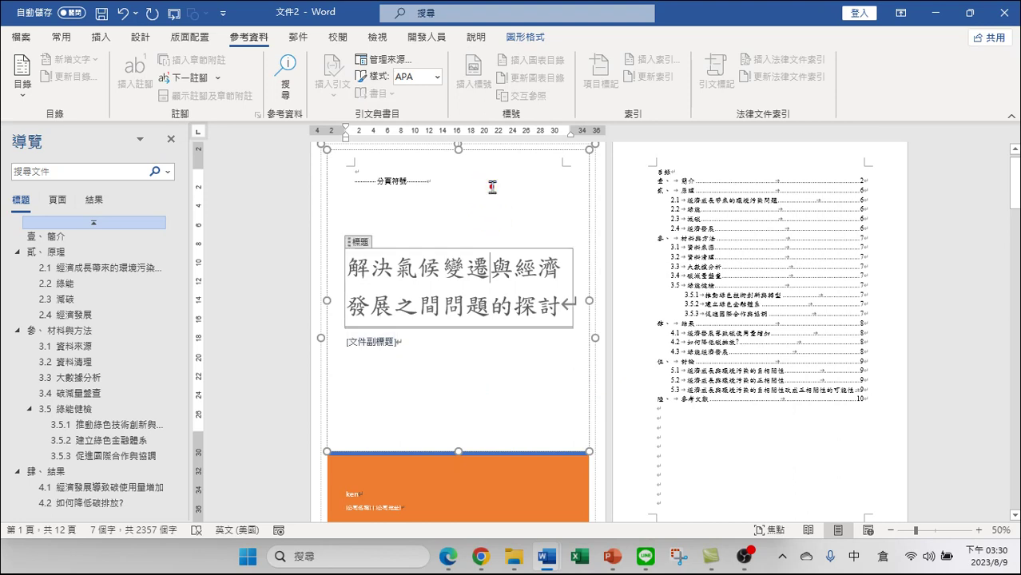
{"action": "left_click", "coordinate": [364, 180]}
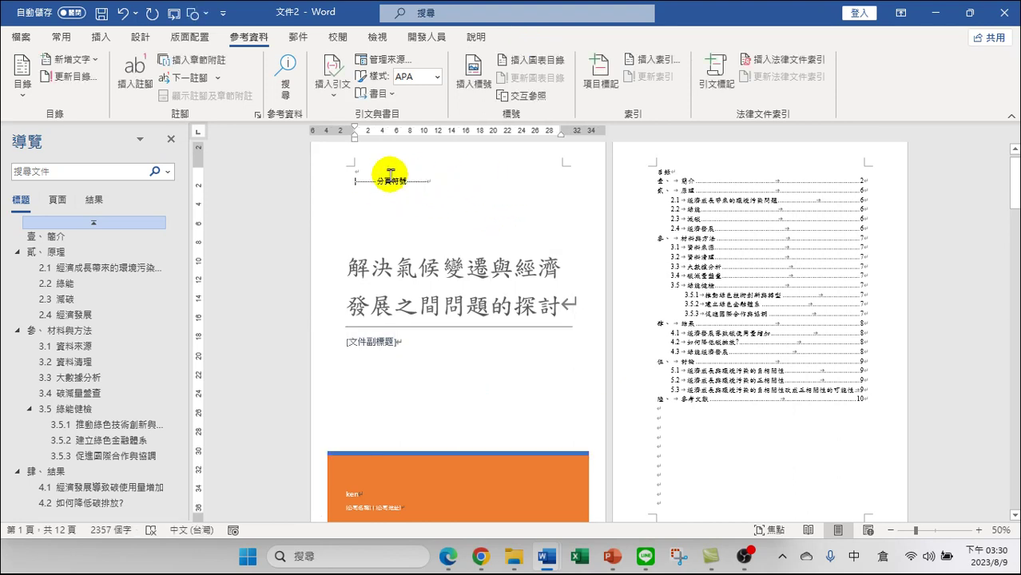
{"action": "left_click", "coordinate": [485, 232]}
{"action": "left_click", "coordinate": [352, 173]}
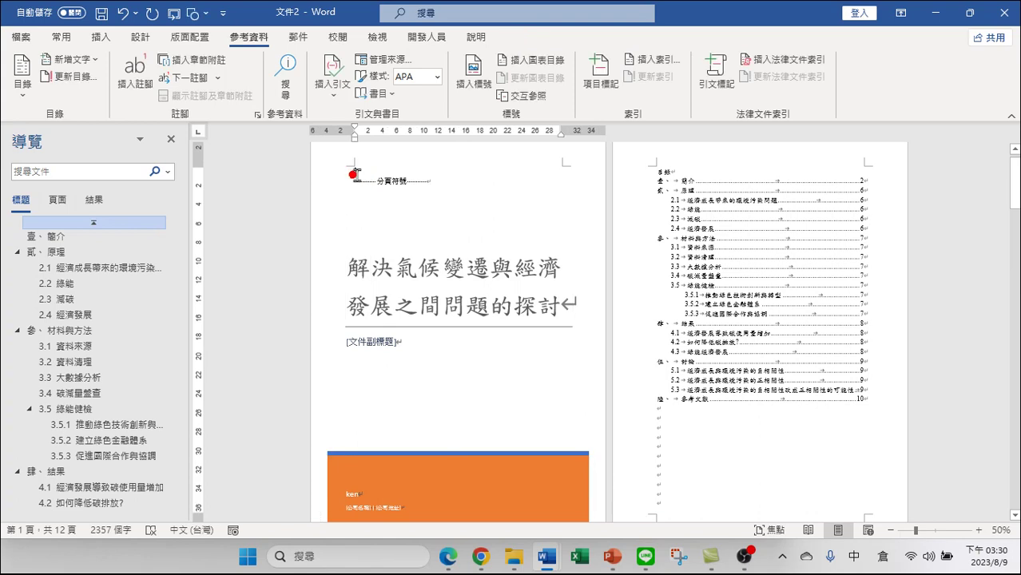
{"action": "key", "text": "Return"}
{"action": "key", "text": "Return"}
{"action": "key", "text": "Return"}
{"action": "key", "text": "Return"}
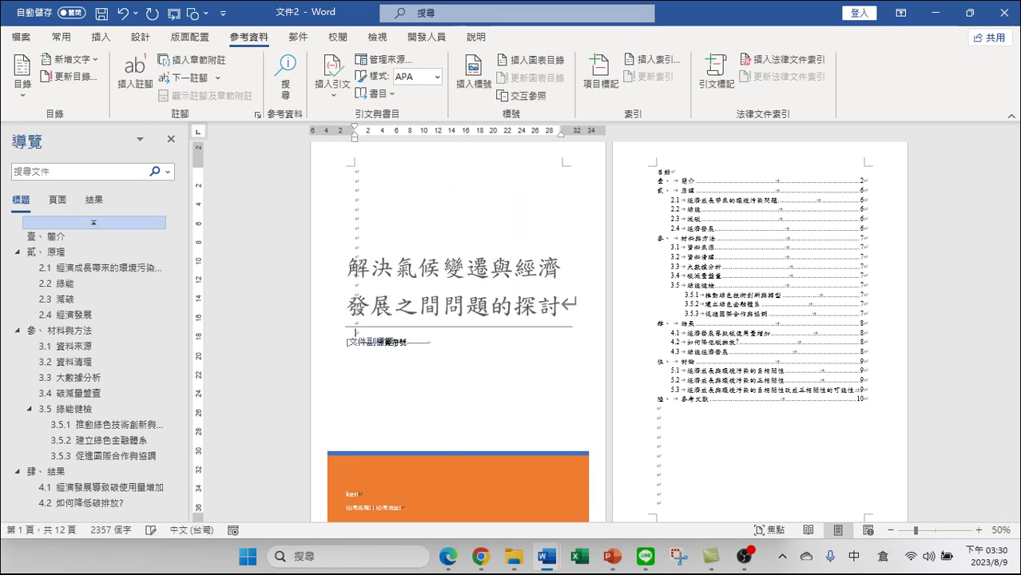
{"action": "key", "text": "Return"}
{"action": "key", "text": "Return"}
{"action": "key", "text": "Return"}
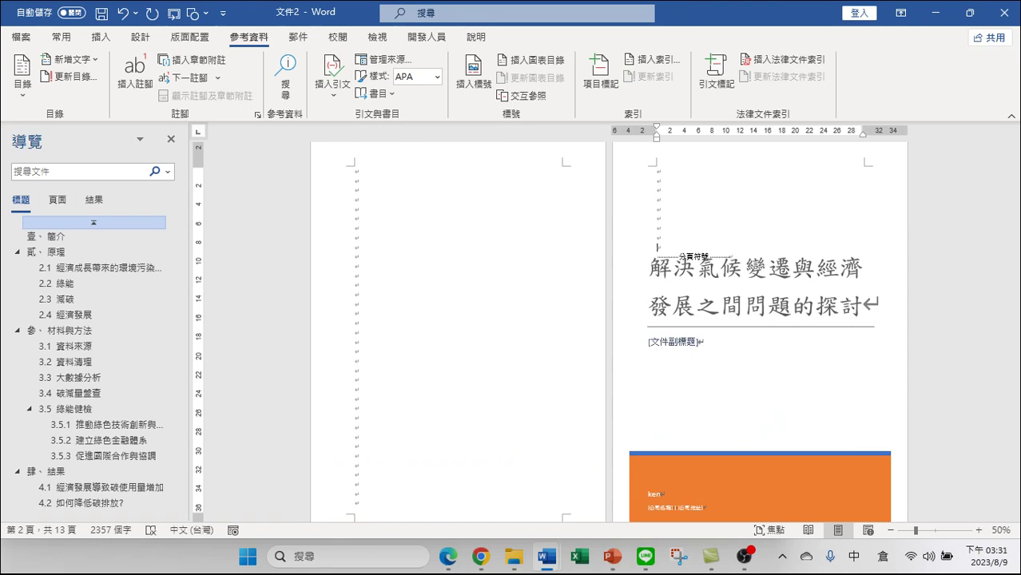
{"action": "key", "text": "BackSpace"}
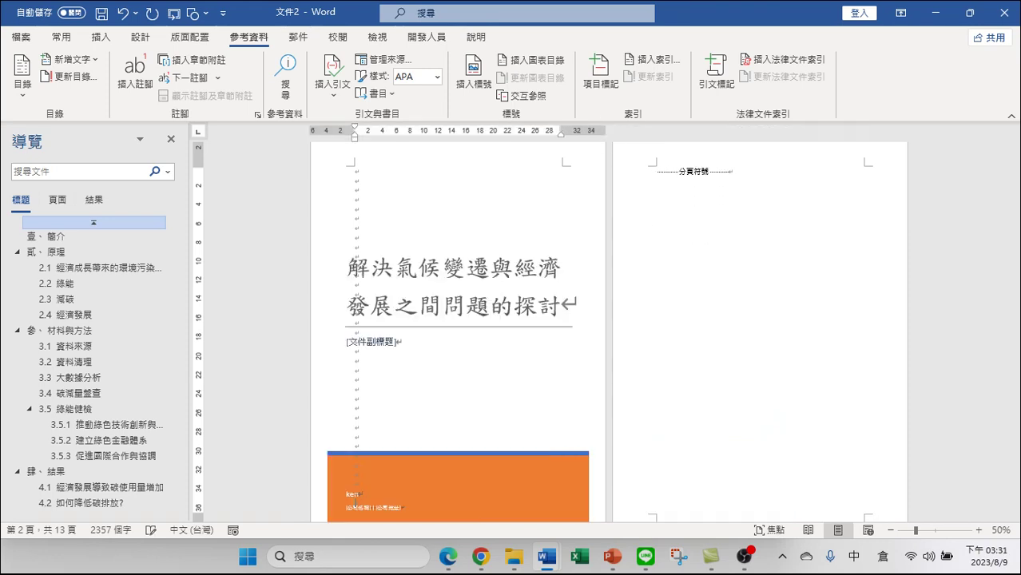
Add an empty paragraph after the page break, directly above 目錄, and check the surrounding pages
{"action": "scroll", "coordinate": [554, 369], "scroll_direction": "down", "scroll_amount": 3}
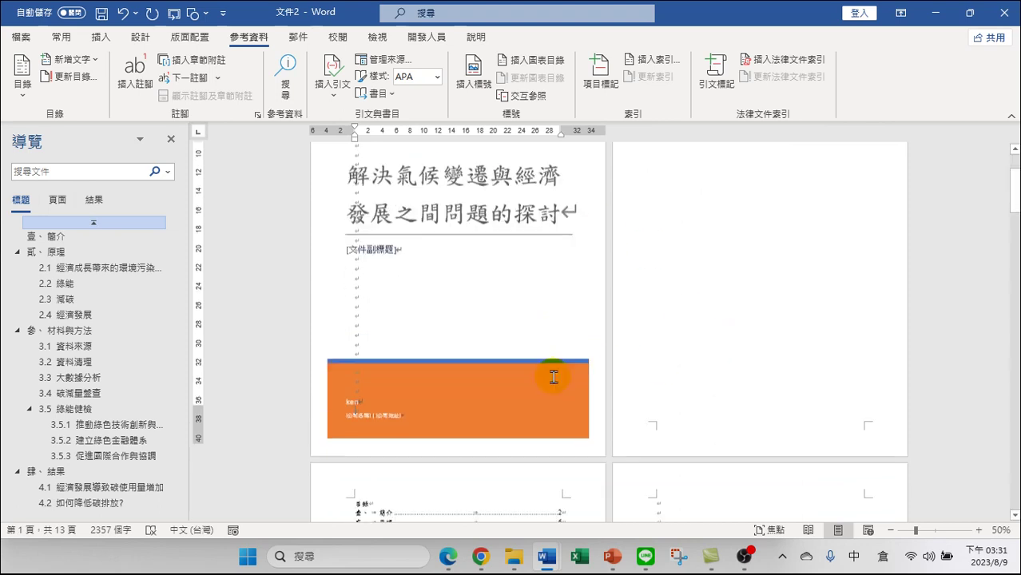
{"action": "scroll", "coordinate": [689, 397], "scroll_direction": "down", "scroll_amount": 3}
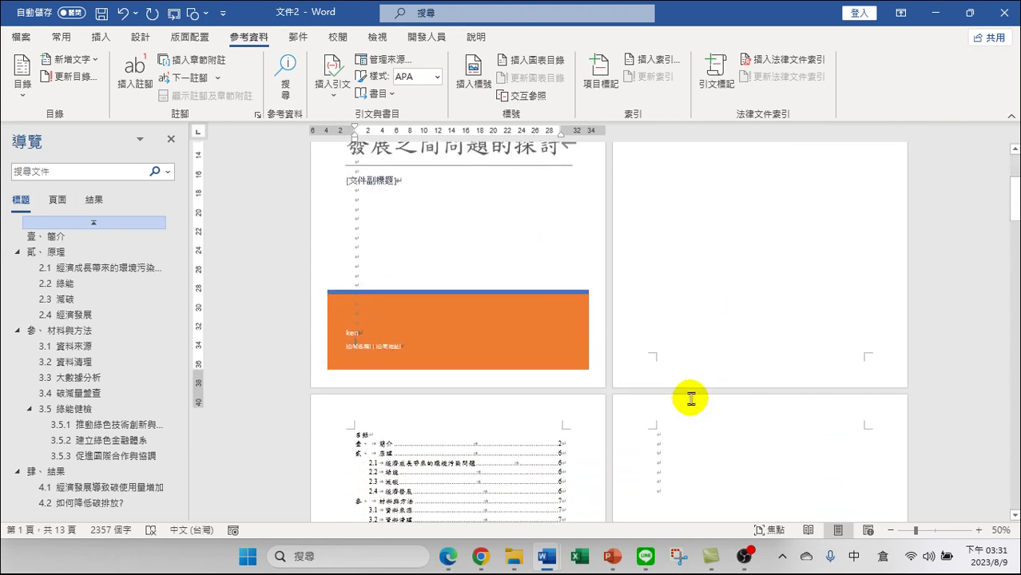
{"action": "scroll", "coordinate": [644, 412], "scroll_direction": "up", "scroll_amount": 5}
{"action": "scroll", "coordinate": [640, 412], "scroll_direction": "up", "scroll_amount": 2}
{"action": "left_click", "coordinate": [753, 186]}
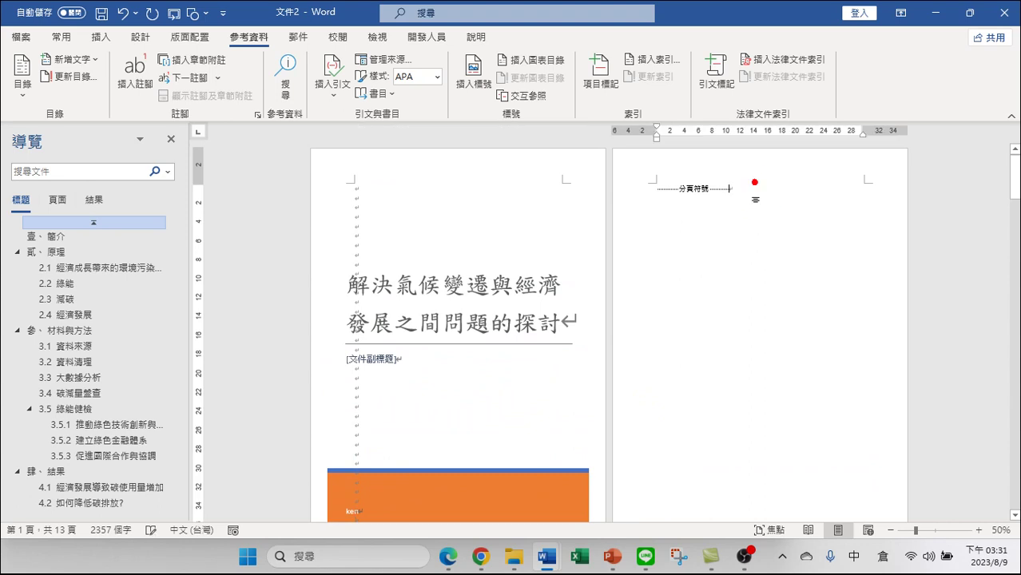
{"action": "scroll", "coordinate": [527, 212], "scroll_direction": "down", "scroll_amount": 2}
{"action": "key", "text": "Down"}
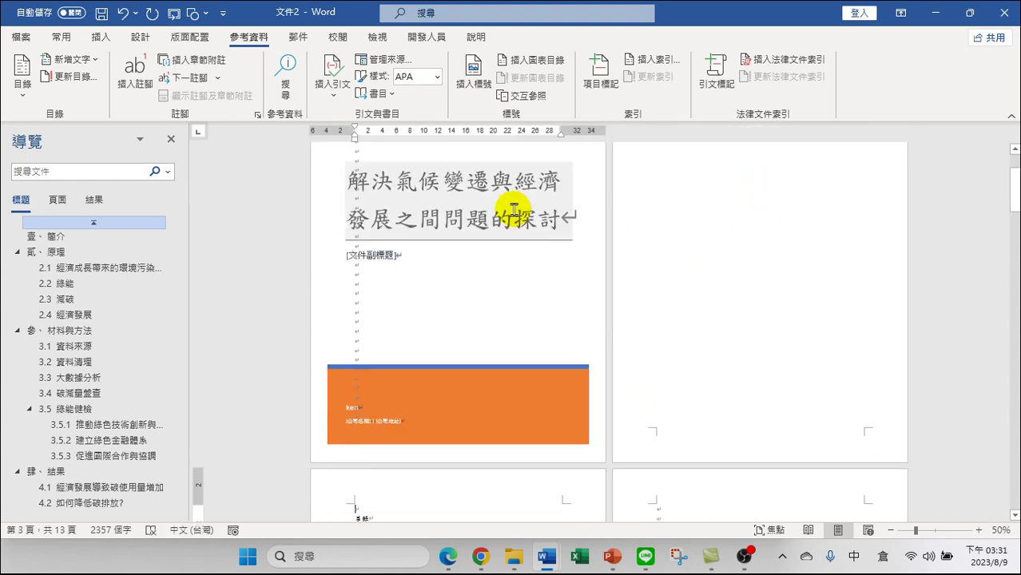
{"action": "scroll", "coordinate": [607, 325], "scroll_direction": "down", "scroll_amount": 1}
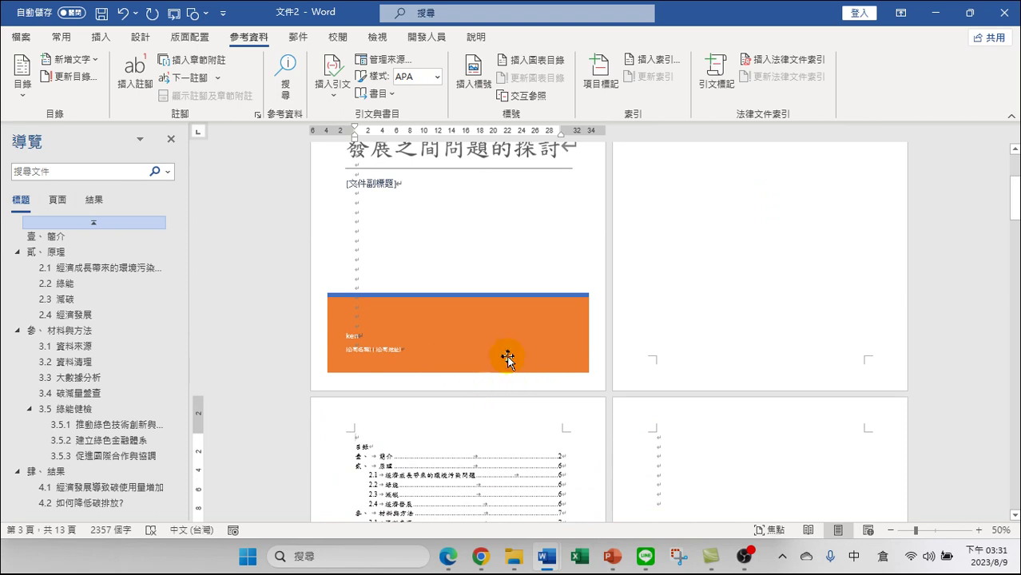
{"action": "scroll", "coordinate": [481, 338], "scroll_direction": "up", "scroll_amount": 3}
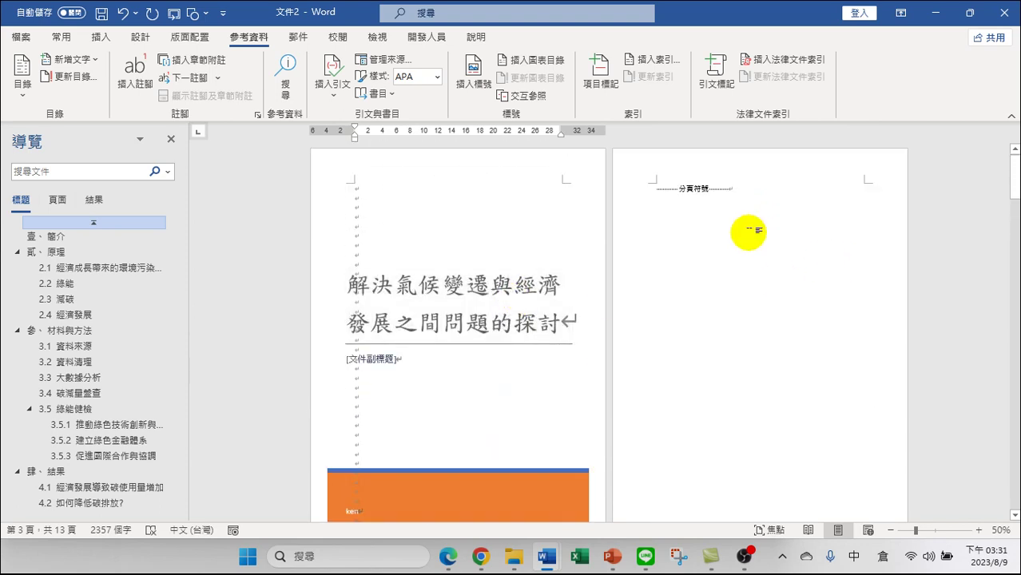
Undo the empty paragraphs added on the cover page, above 目錄 and below the table of contents
{"action": "left_click", "coordinate": [448, 204]}
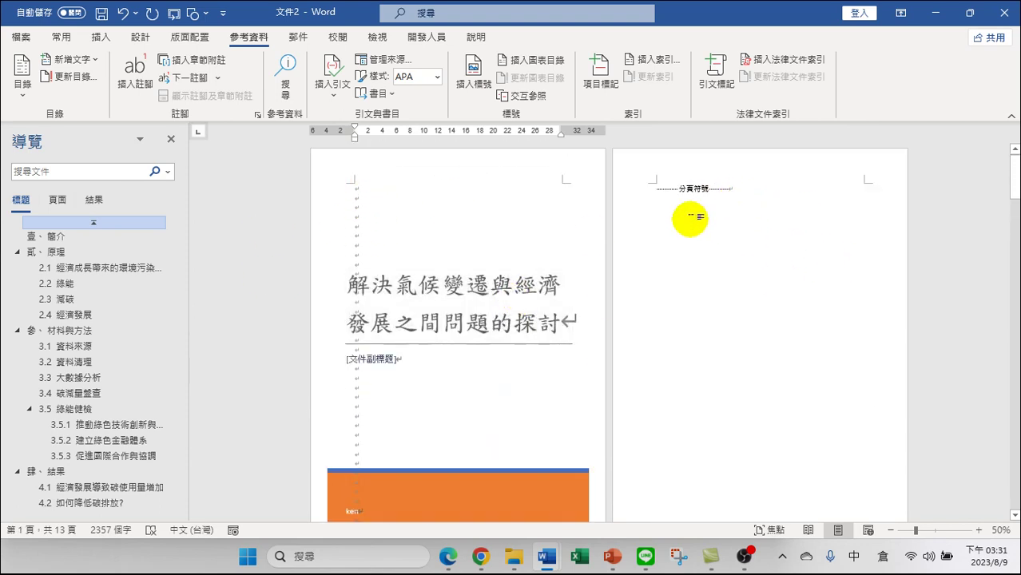
{"action": "left_click", "coordinate": [373, 193]}
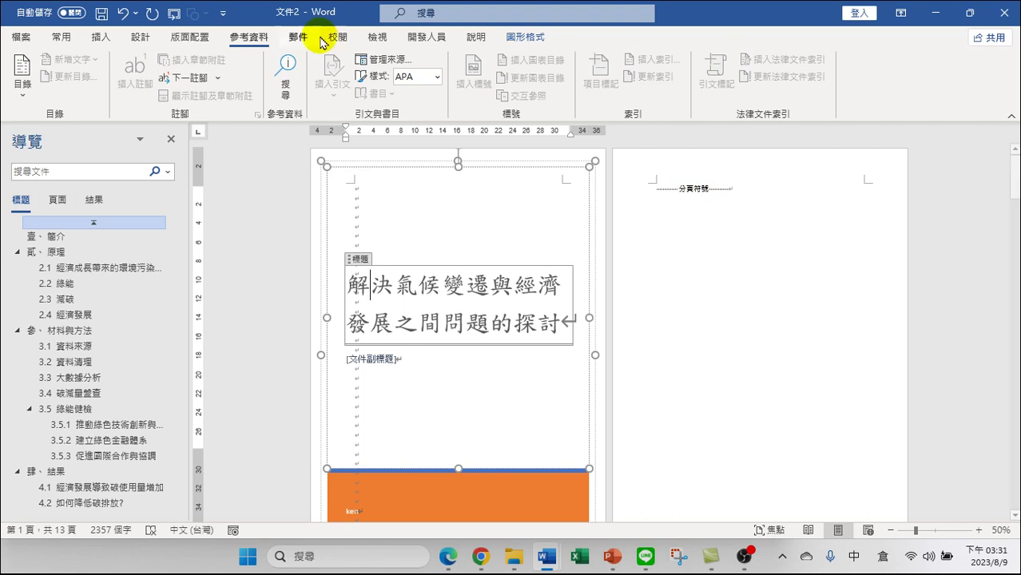
{"action": "left_click", "coordinate": [123, 13]}
{"action": "left_click", "coordinate": [123, 13]}
{"action": "left_click", "coordinate": [124, 13]}
{"action": "left_click", "coordinate": [126, 12]}
{"action": "left_click", "coordinate": [127, 11]}
{"action": "left_click", "coordinate": [127, 11]}
{"action": "left_click", "coordinate": [127, 11]}
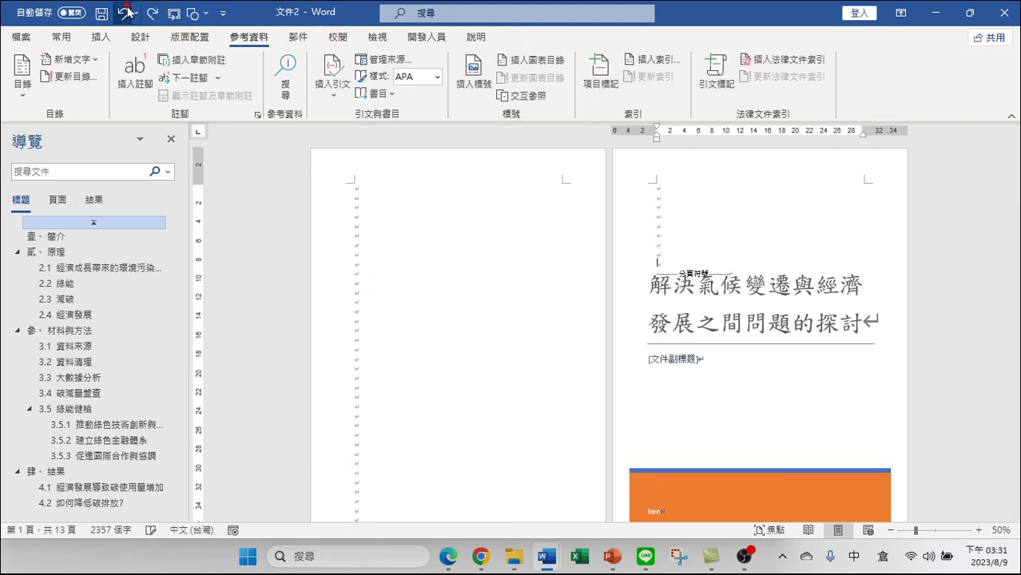
{"action": "left_click", "coordinate": [127, 11]}
{"action": "left_click", "coordinate": [127, 11]}
{"action": "left_click", "coordinate": [127, 11]}
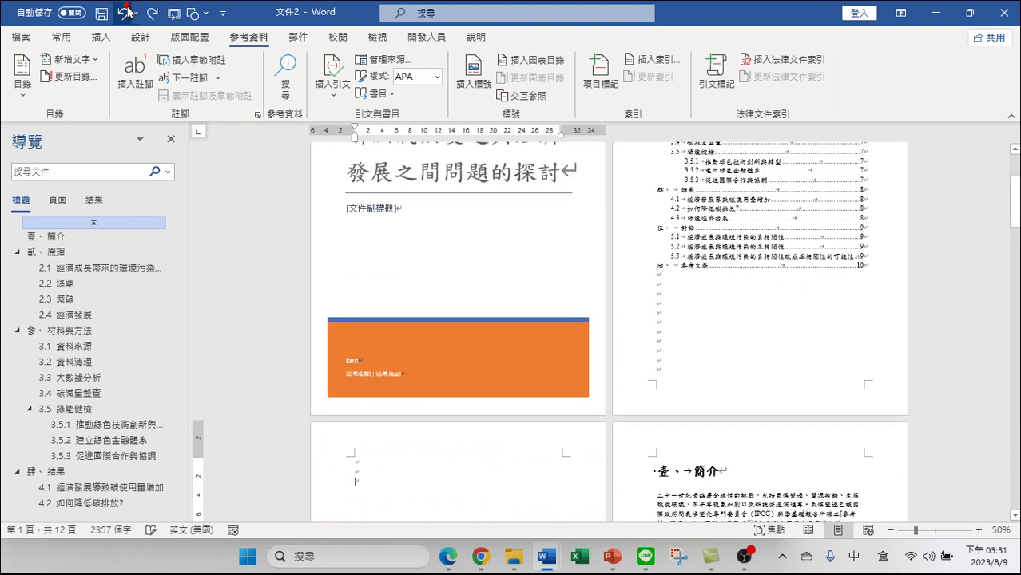
{"action": "left_click", "coordinate": [127, 11]}
{"action": "left_click", "coordinate": [127, 12]}
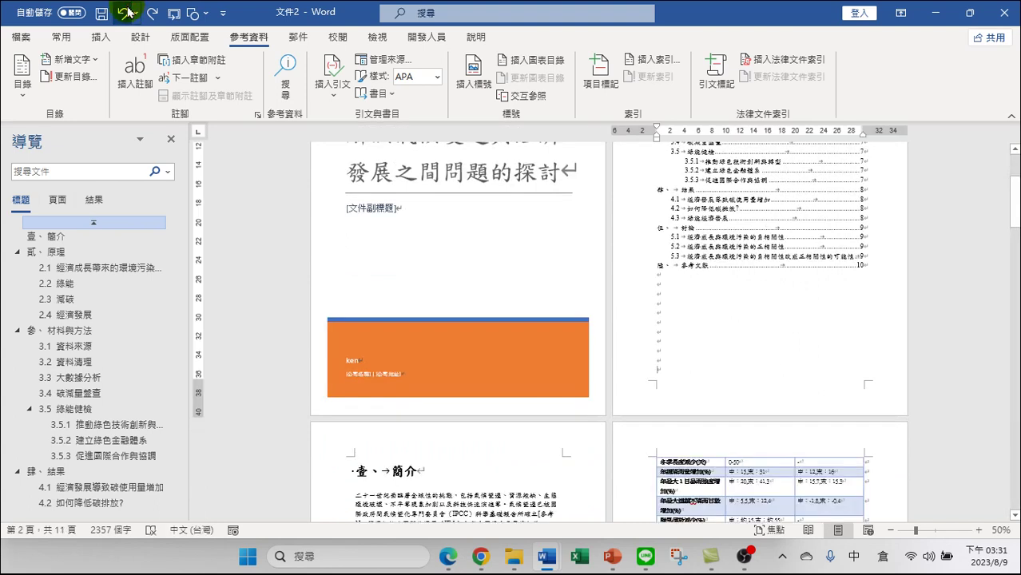
Add empty paragraphs below the table of contents until they spill onto an extra page before 簡介, and check the surrounding pages
{"action": "left_click", "coordinate": [700, 361]}
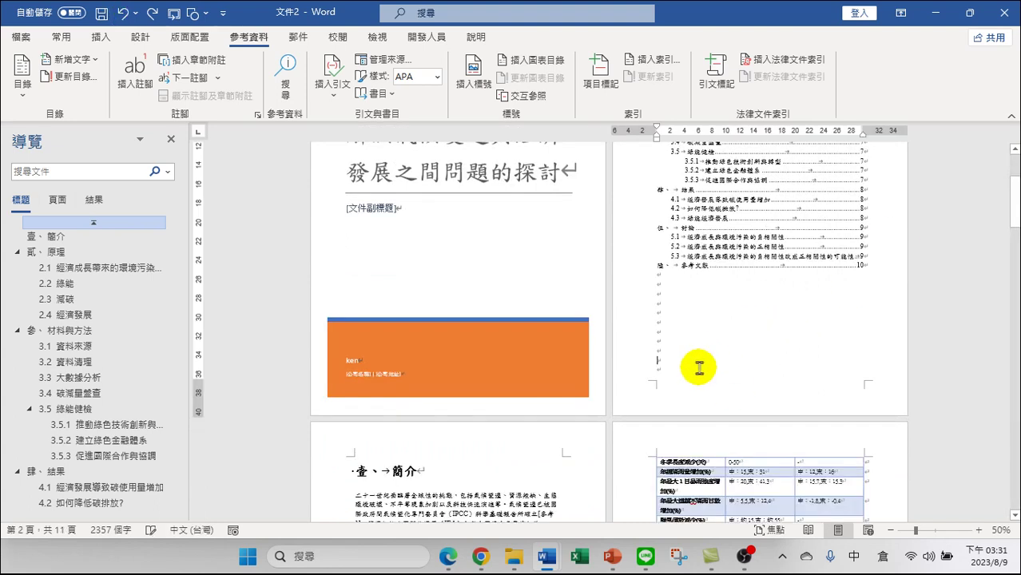
{"action": "key", "text": "Return"}
{"action": "key", "text": "Return"}
{"action": "key", "text": "Return"}
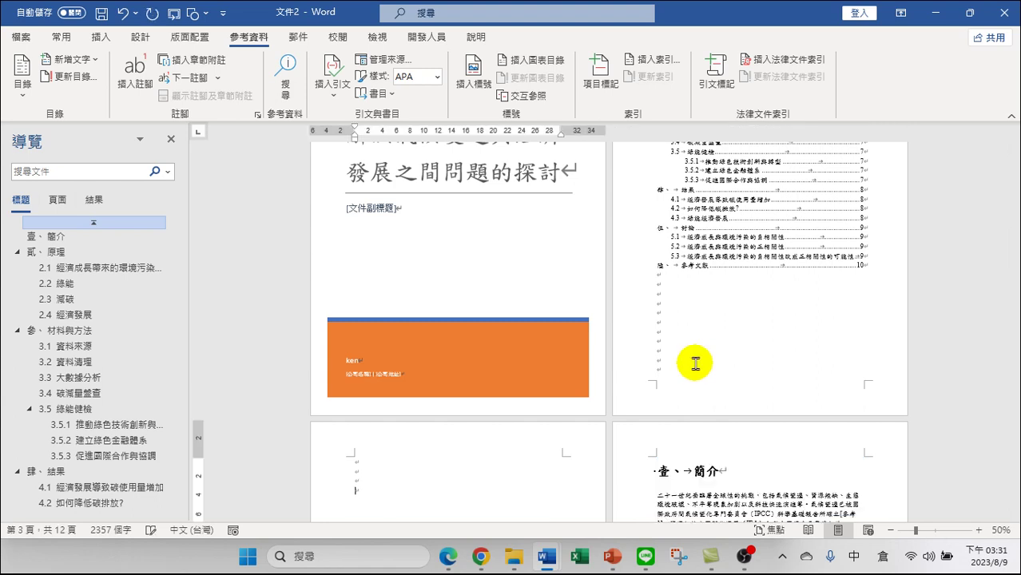
{"action": "scroll", "coordinate": [671, 280], "scroll_direction": "up", "scroll_amount": 3}
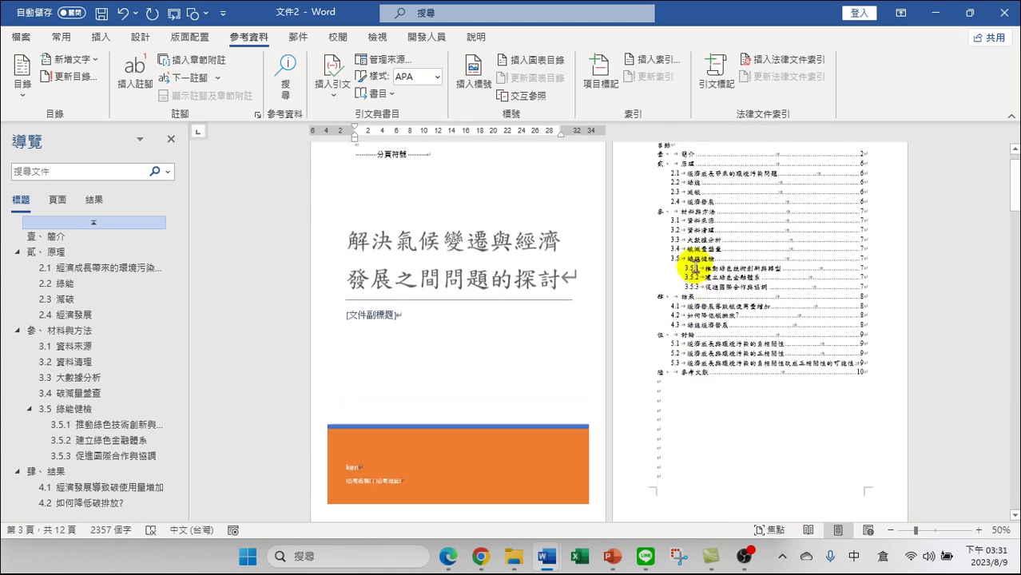
{"action": "scroll", "coordinate": [588, 445], "scroll_direction": "down", "scroll_amount": 3}
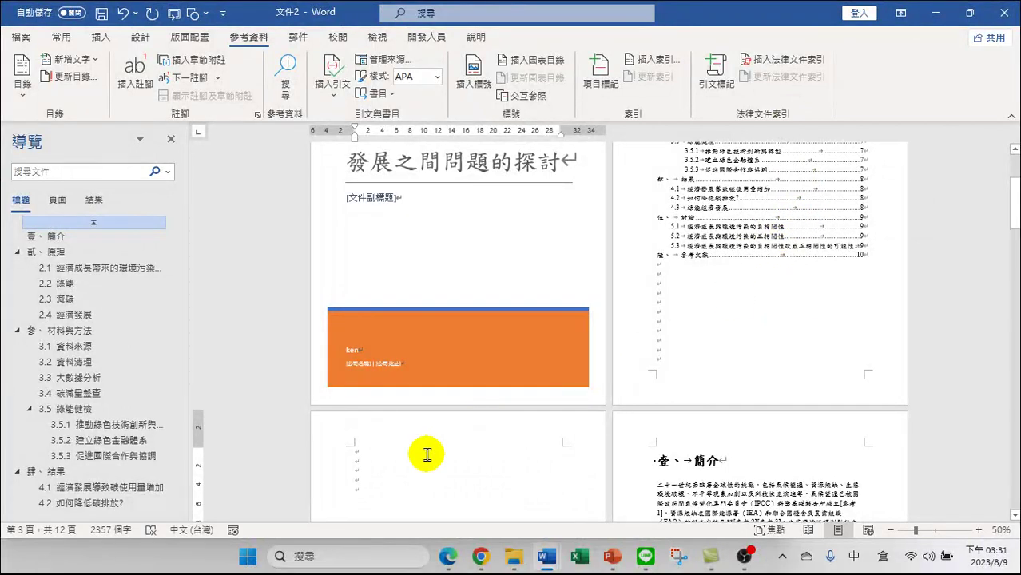
{"action": "scroll", "coordinate": [411, 431], "scroll_direction": "down", "scroll_amount": 1}
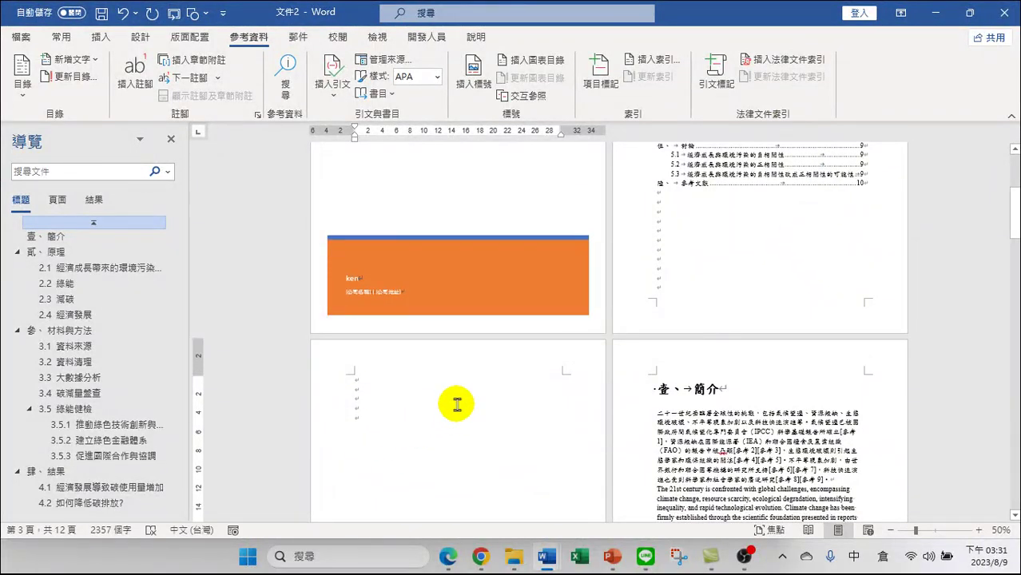
{"action": "scroll", "coordinate": [460, 339], "scroll_direction": "up", "scroll_amount": 2}
{"action": "scroll", "coordinate": [471, 272], "scroll_direction": "up", "scroll_amount": 2}
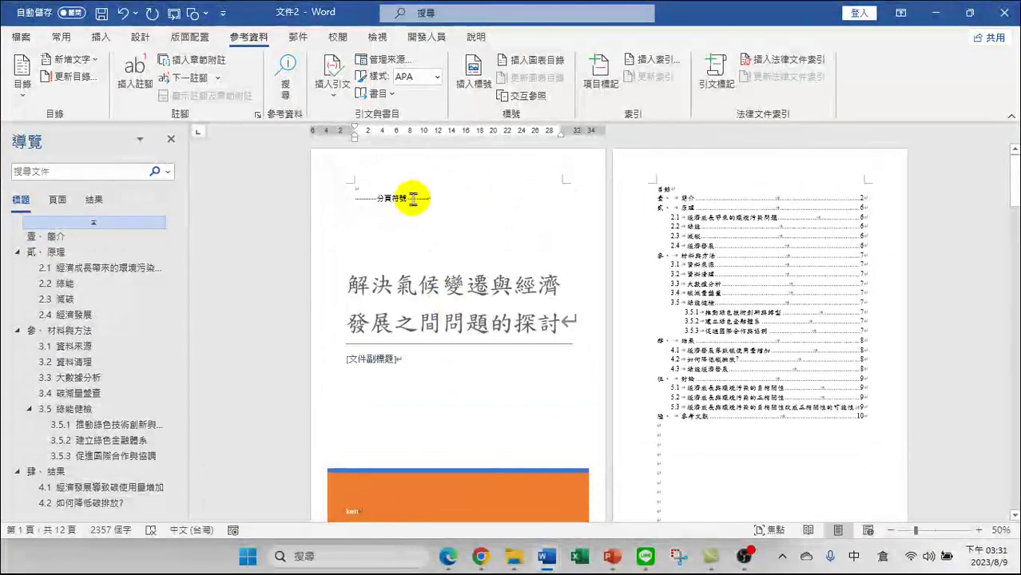
Place the insertion point at the end of the page break line on the cover page
{"action": "left_click", "coordinate": [353, 182]}
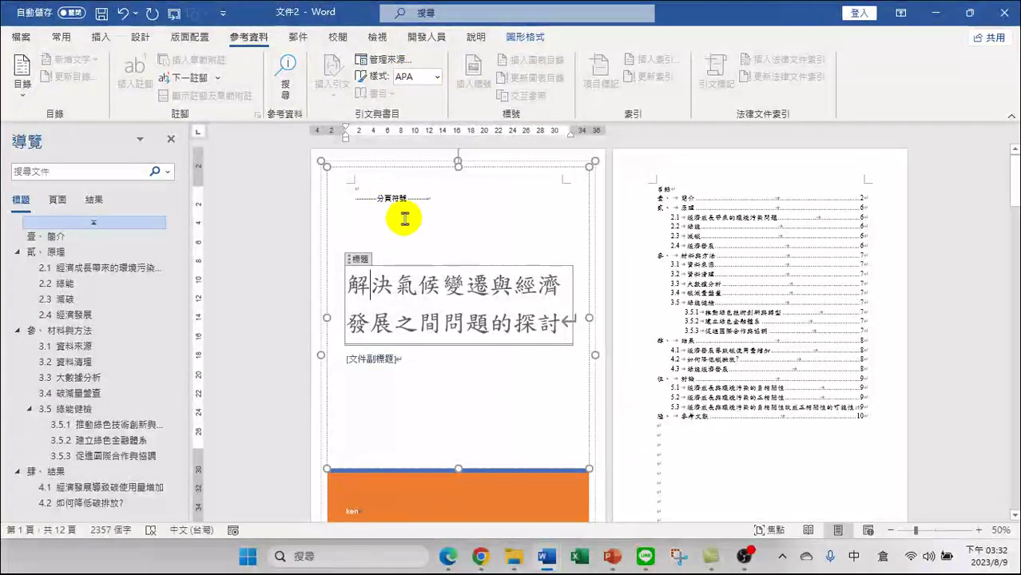
{"action": "key", "text": "Right"}
{"action": "key", "text": "Right"}
{"action": "key", "text": "Right"}
{"action": "key", "text": "Right"}
{"action": "key", "text": "Right"}
{"action": "left_click", "coordinate": [449, 196]}
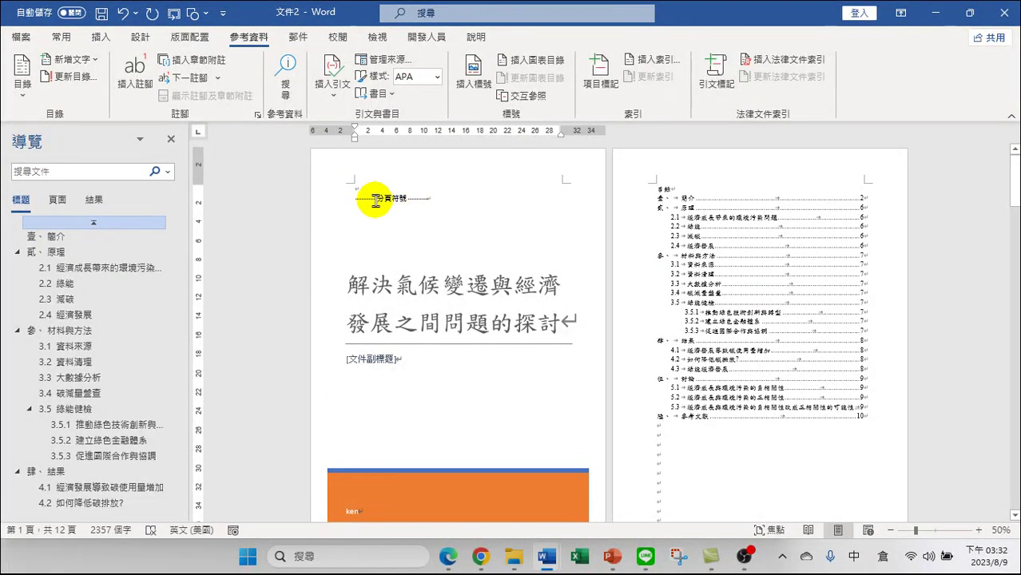
Hide the document's formatting marks and show them again
{"action": "left_click", "coordinate": [63, 40]}
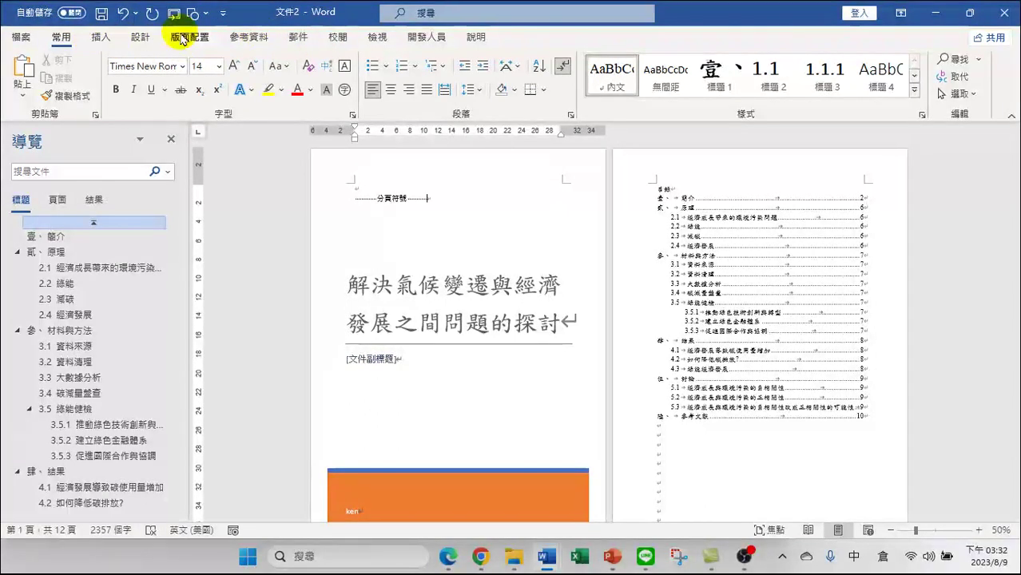
{"action": "left_click", "coordinate": [563, 68]}
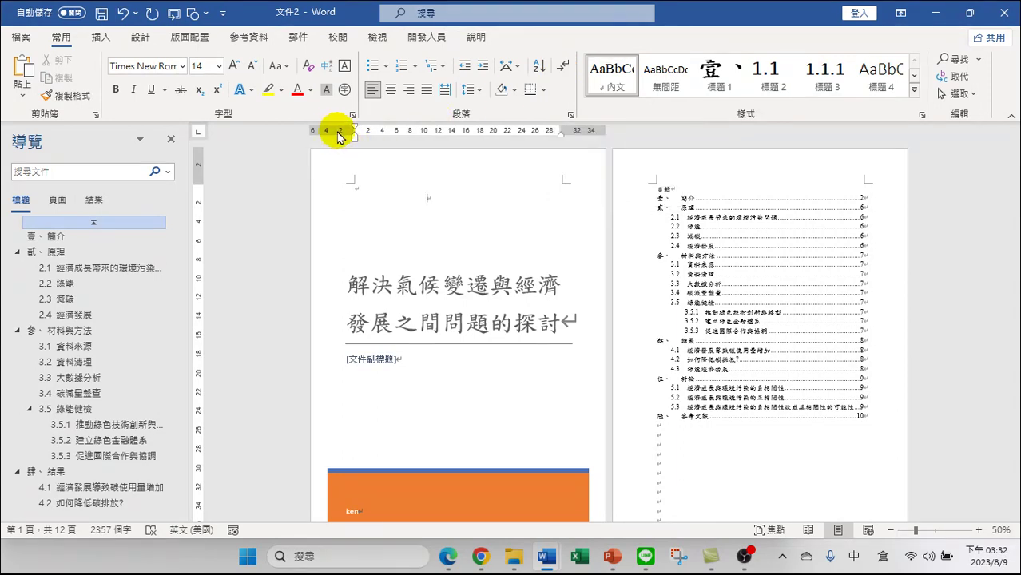
{"action": "left_click", "coordinate": [563, 67]}
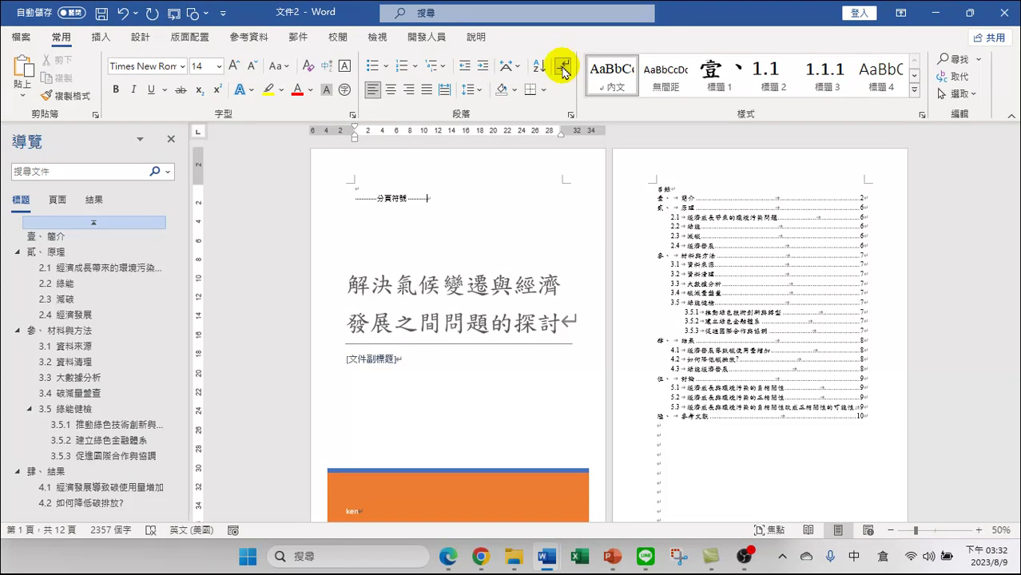
Add empty paragraphs after the cover's page break until 目錄 and its table of contents move to the following page
{"action": "left_click", "coordinate": [462, 201]}
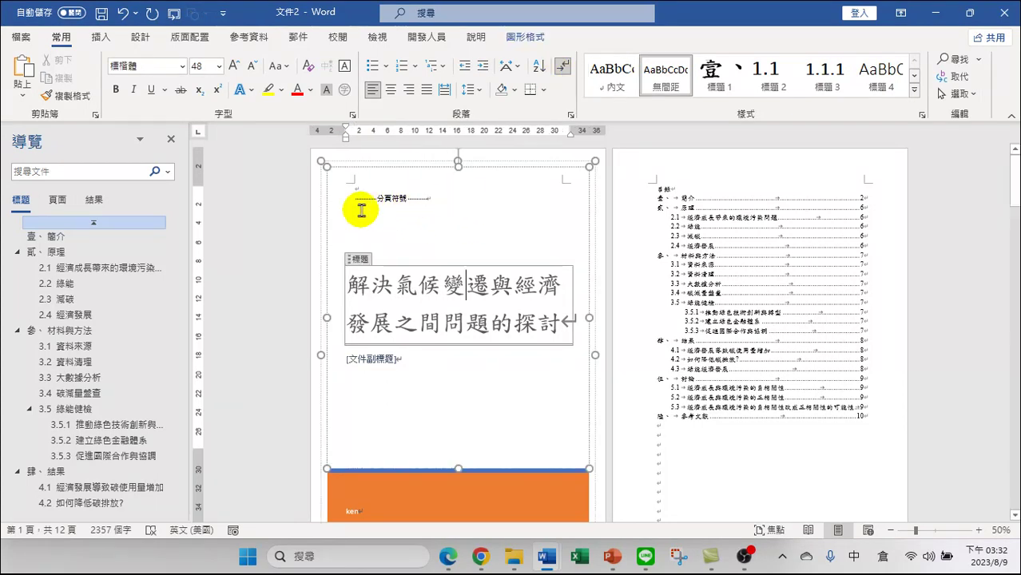
{"action": "left_click", "coordinate": [431, 200]}
{"action": "key", "text": "Return"}
{"action": "key", "text": "Return"}
{"action": "key", "text": "Return"}
{"action": "key", "text": "Return"}
{"action": "key", "text": "Return"}
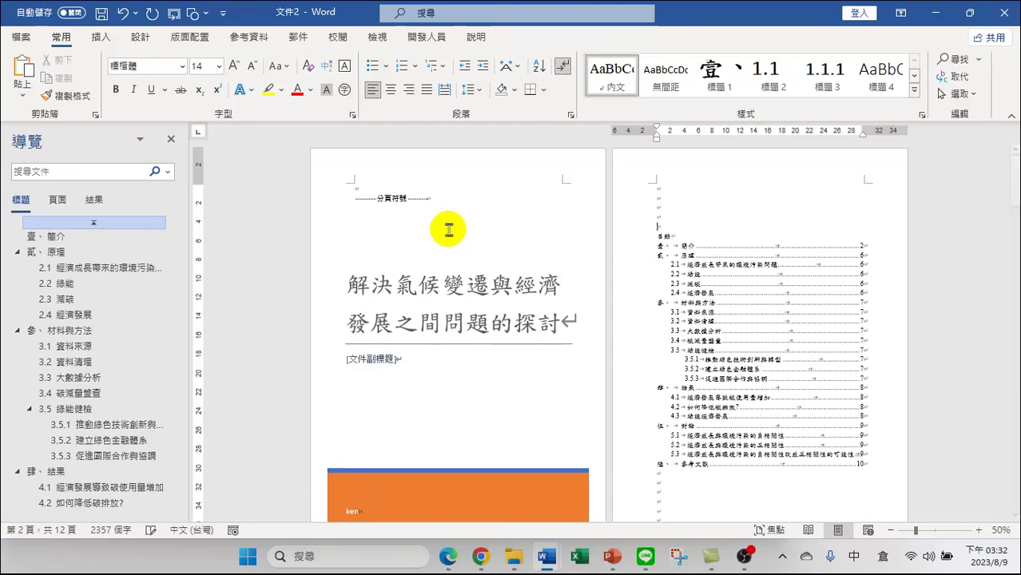
{"action": "key", "text": "Return"}
{"action": "key", "text": "Return"}
{"action": "key", "text": "Return"}
{"action": "key", "text": "Return"}
{"action": "key", "text": "Return"}
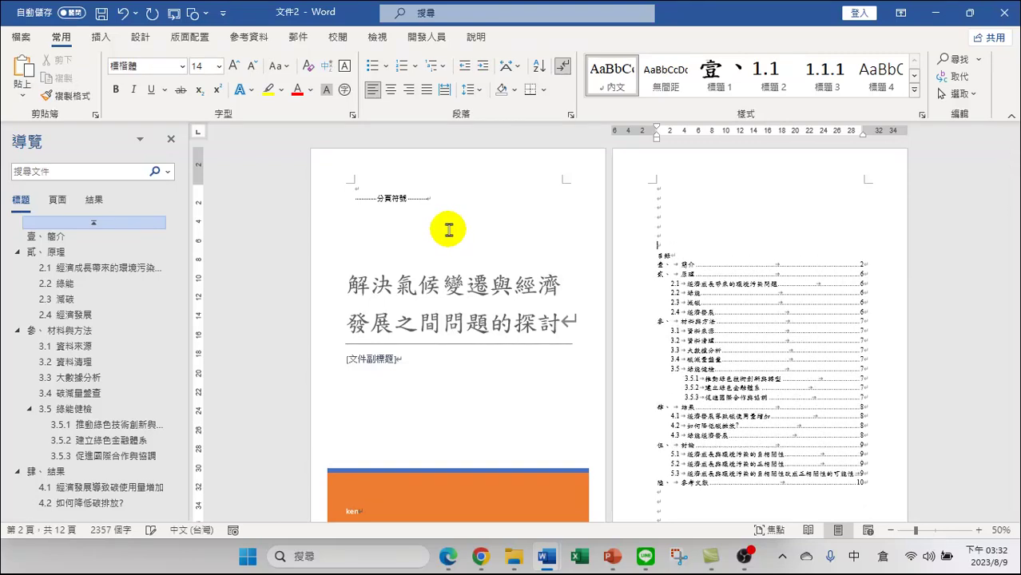
{"action": "key", "text": "Return"}
{"action": "key", "text": "Return"}
{"action": "key", "text": "Return"}
{"action": "key", "text": "Return"}
{"action": "key", "text": "Return"}
{"action": "key", "text": "Return"}
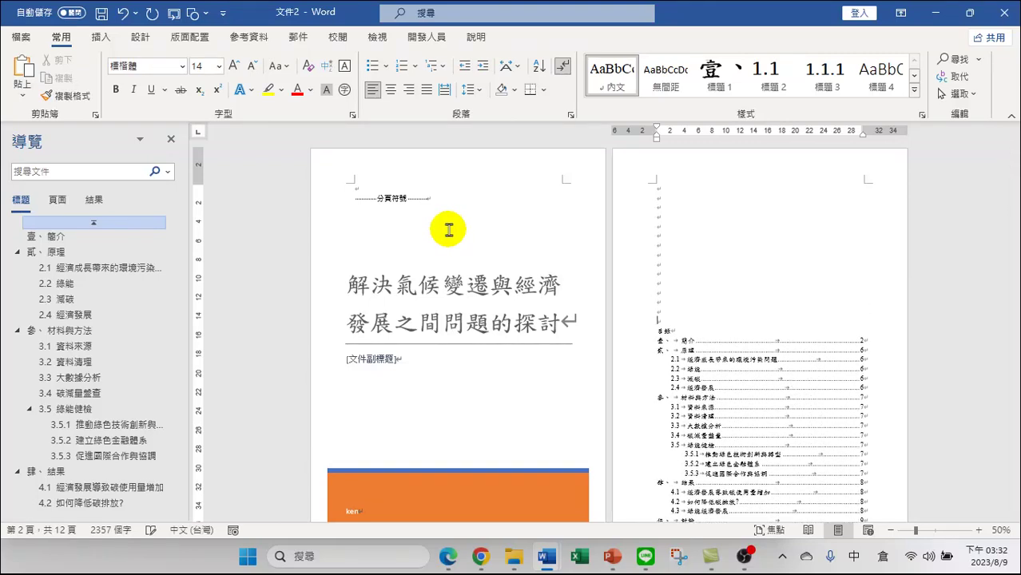
{"action": "scroll", "coordinate": [707, 200], "scroll_direction": "down", "scroll_amount": 2}
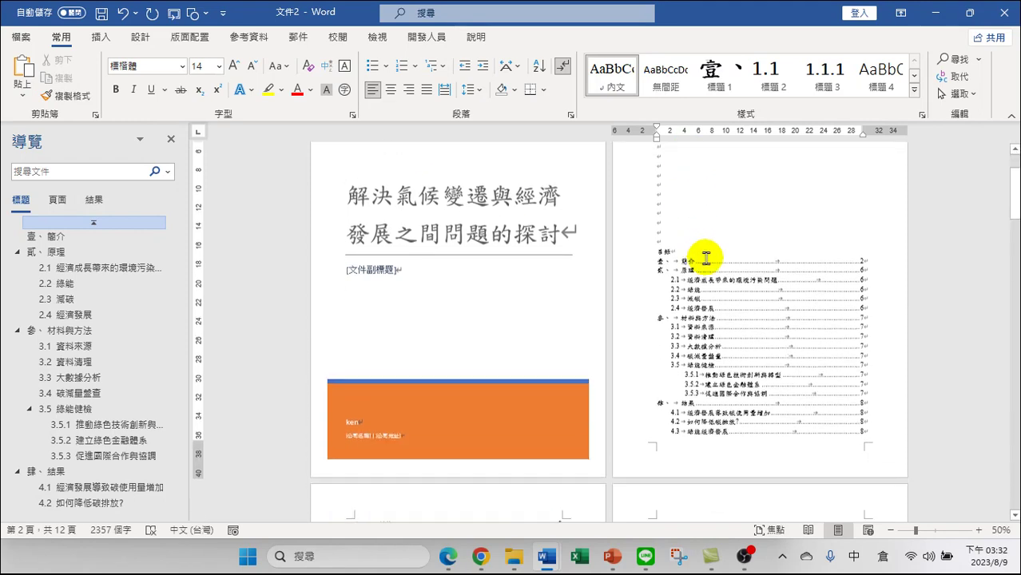
{"action": "scroll", "coordinate": [687, 254], "scroll_direction": "up", "scroll_amount": 1}
{"action": "key", "text": "Return"}
{"action": "key", "text": "Return"}
{"action": "key", "text": "Return"}
{"action": "key", "text": "Return"}
{"action": "key", "text": "Return"}
{"action": "key", "text": "Return"}
{"action": "key", "text": "Return"}
{"action": "key", "text": "Return"}
{"action": "key", "text": "Return"}
{"action": "key", "text": "Return"}
{"action": "key", "text": "Return"}
{"action": "key", "text": "Return"}
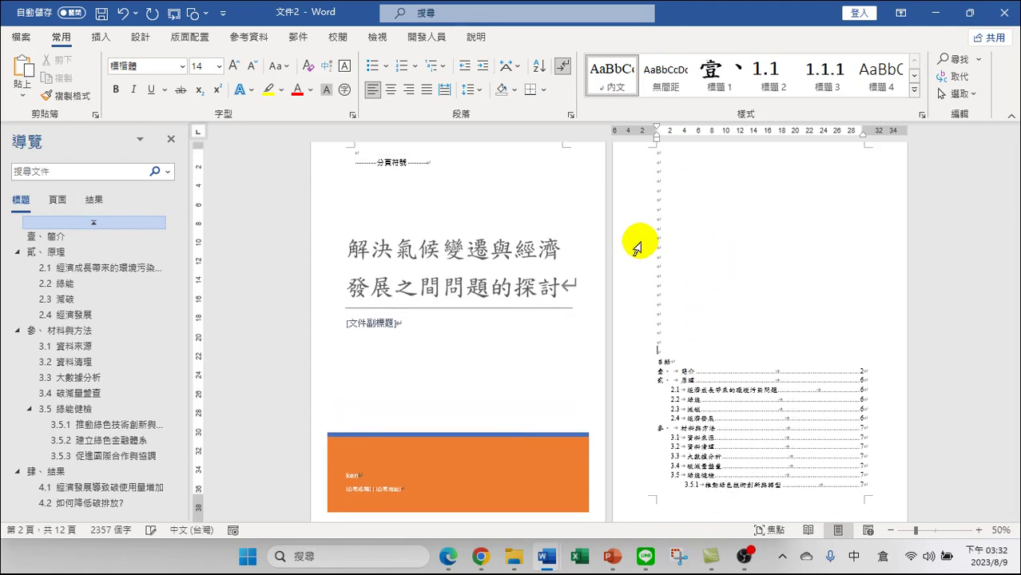
{"action": "key", "text": "Return"}
{"action": "key", "text": "Return"}
{"action": "key", "text": "Return"}
{"action": "key", "text": "Return"}
{"action": "key", "text": "Return"}
{"action": "key", "text": "Return"}
{"action": "key", "text": "Return"}
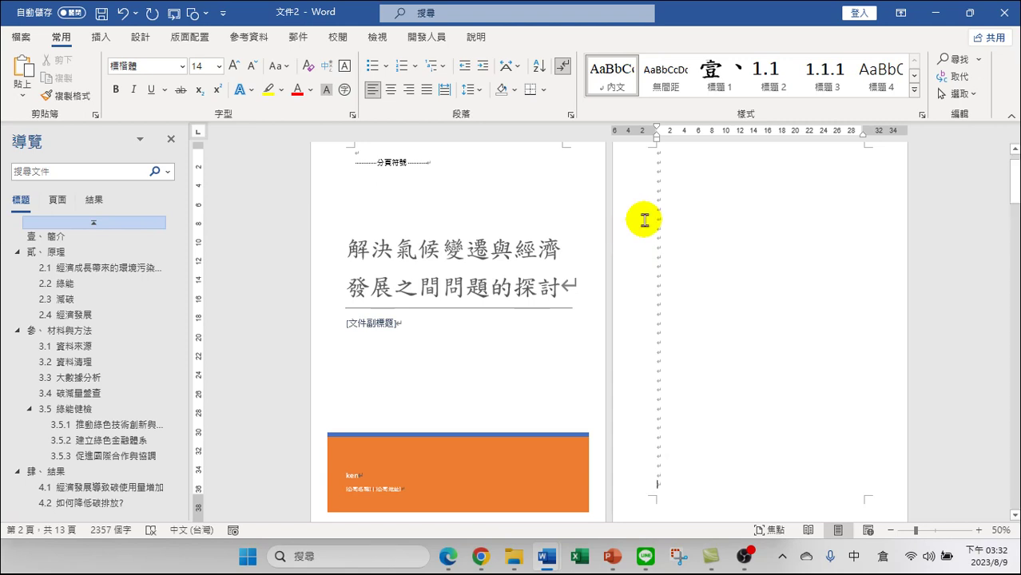
Examine the page flow from the cover through the blank page and table of contents to the 簡介 chapter
{"action": "scroll", "coordinate": [671, 264], "scroll_direction": "down", "scroll_amount": 8}
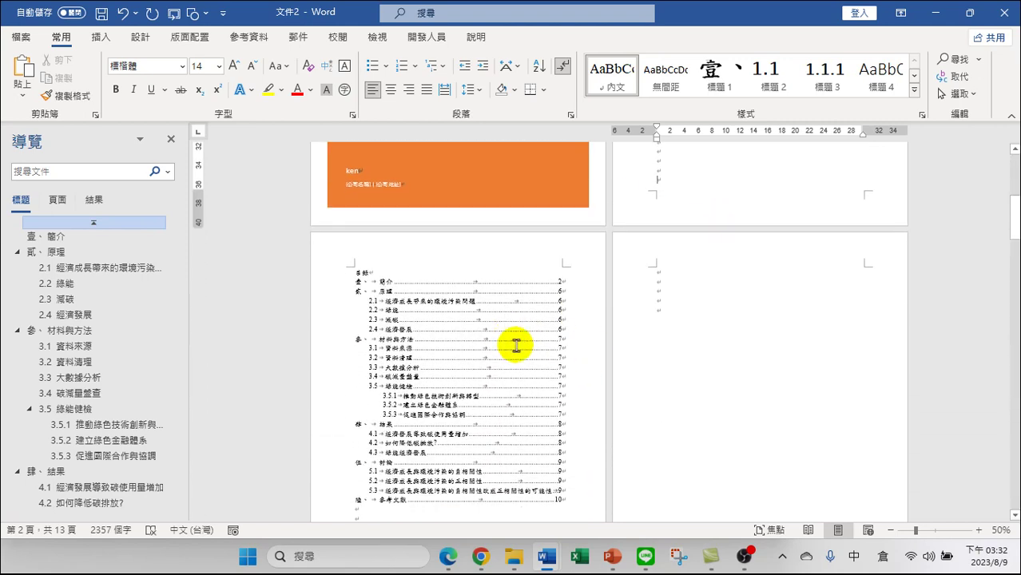
{"action": "scroll", "coordinate": [468, 231], "scroll_direction": "up", "scroll_amount": 7}
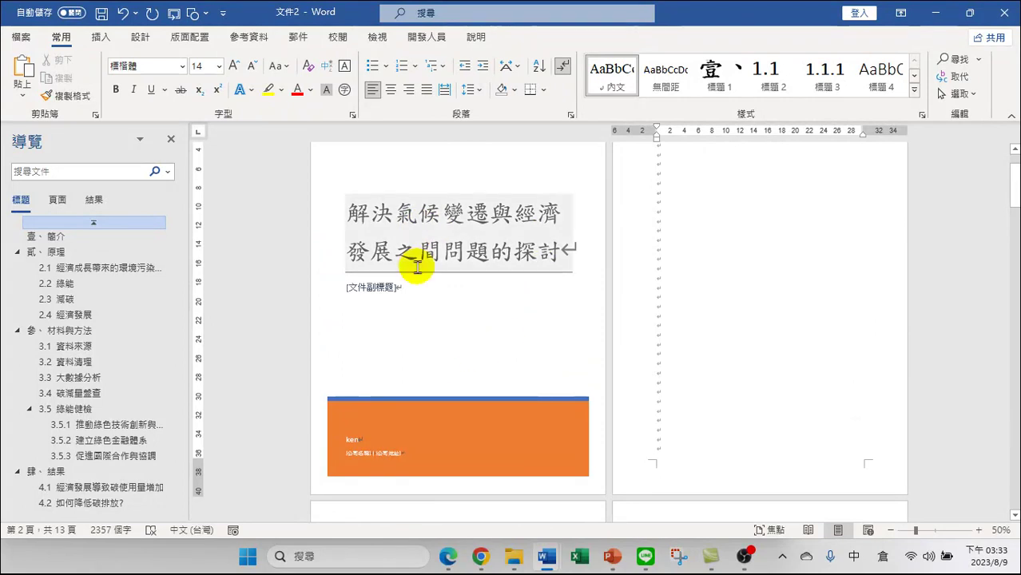
{"action": "scroll", "coordinate": [474, 312], "scroll_direction": "down", "scroll_amount": 2}
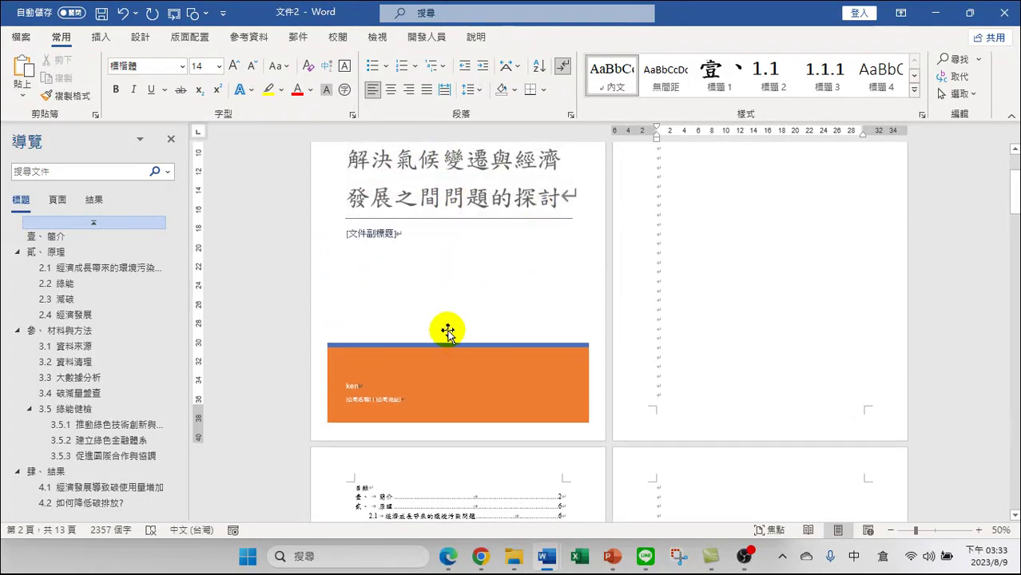
{"action": "scroll", "coordinate": [607, 378], "scroll_direction": "down", "scroll_amount": 2}
{"action": "scroll", "coordinate": [607, 379], "scroll_direction": "down", "scroll_amount": 3}
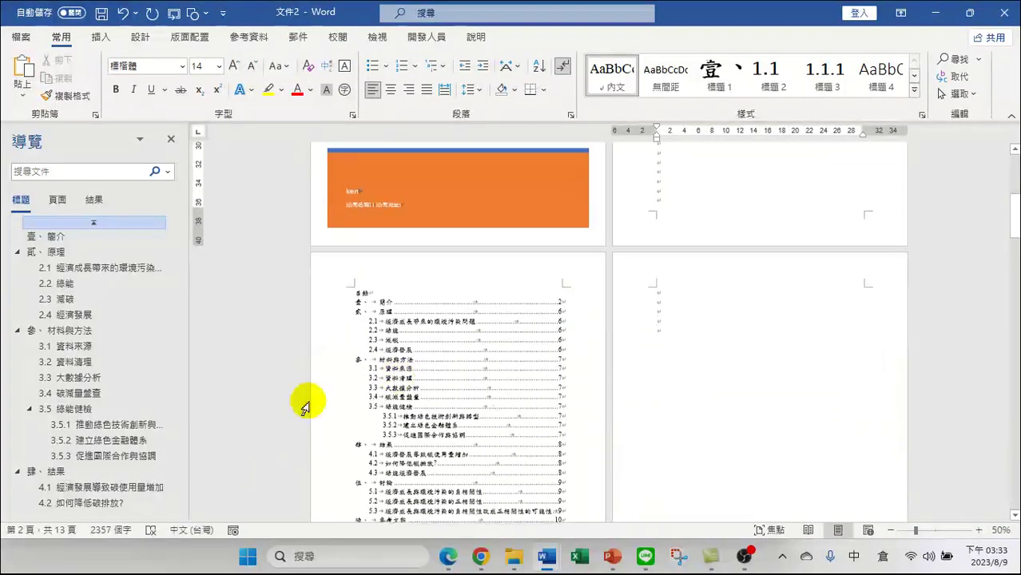
{"action": "scroll", "coordinate": [746, 397], "scroll_direction": "down", "scroll_amount": 10}
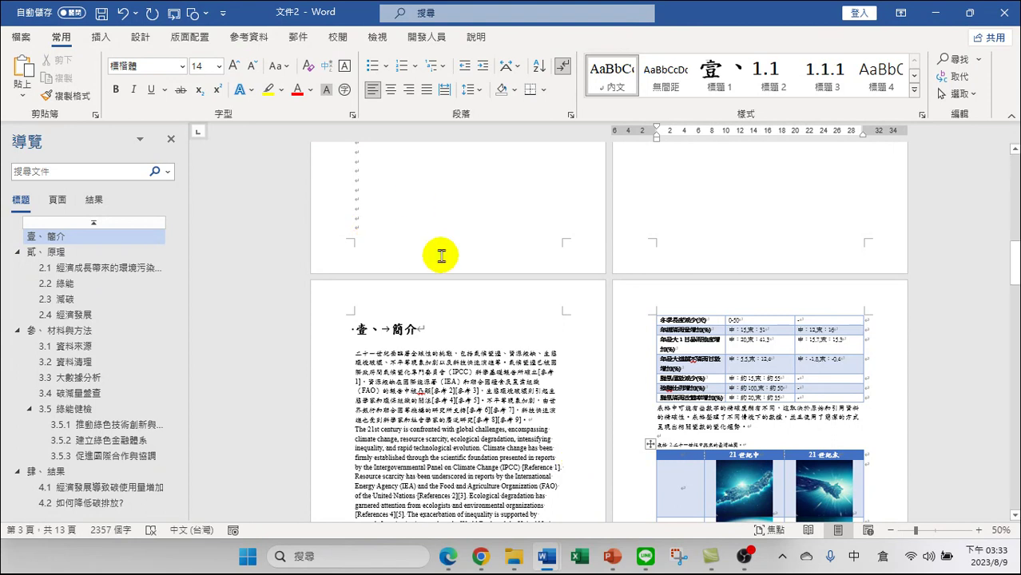
{"action": "scroll", "coordinate": [563, 340], "scroll_direction": "up", "scroll_amount": 3}
{"action": "scroll", "coordinate": [564, 340], "scroll_direction": "up", "scroll_amount": 8}
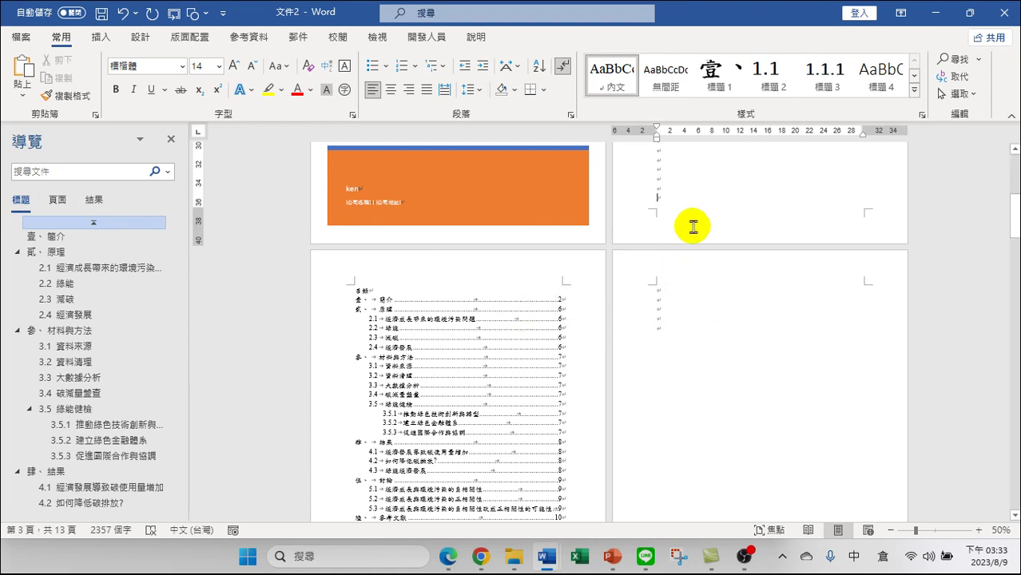
Delete empty paragraphs above 目錄 until the whole table of contents fits on the page right after the cover
{"action": "key", "text": "BackSpace"}
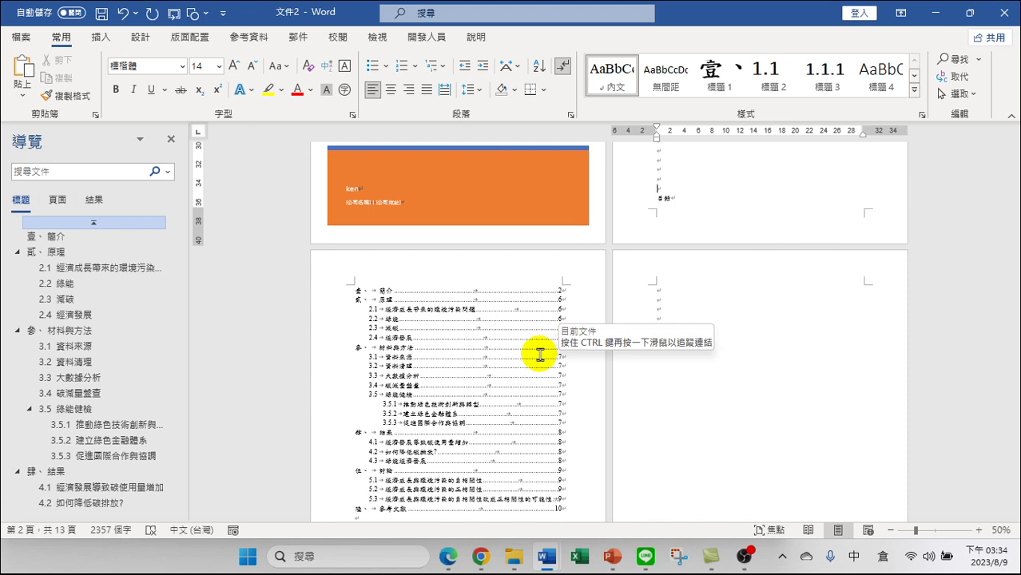
{"action": "scroll", "coordinate": [657, 312], "scroll_direction": "up", "scroll_amount": 5}
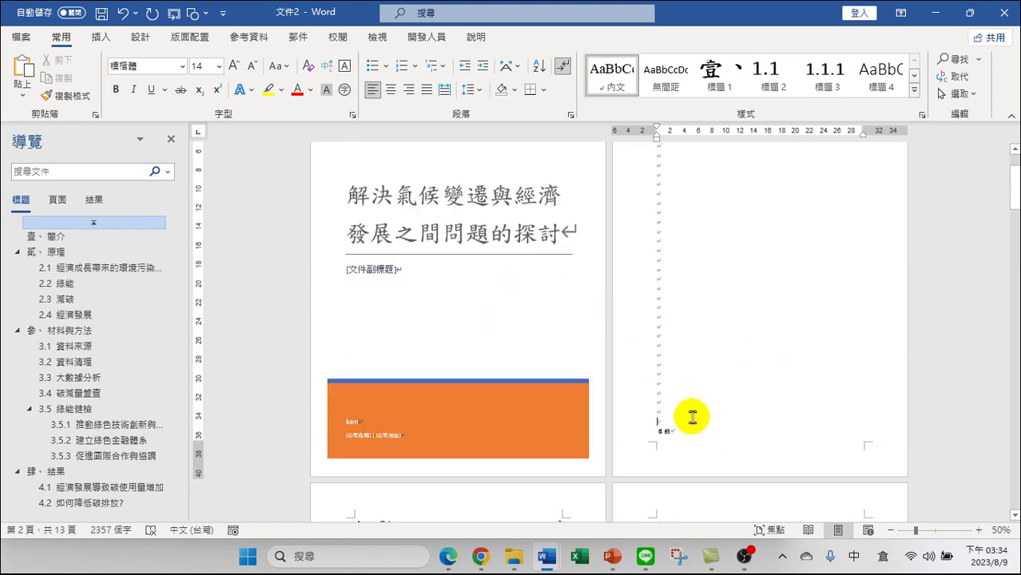
{"action": "key", "text": "BackSpace"}
{"action": "key", "text": "BackSpace"}
{"action": "key", "text": "BackSpace"}
{"action": "key", "text": "BackSpace"}
{"action": "key", "text": "BackSpace"}
{"action": "key", "text": "BackSpace"}
{"action": "key", "text": "BackSpace"}
{"action": "key", "text": "BackSpace"}
{"action": "key", "text": "BackSpace"}
{"action": "key", "text": "BackSpace"}
{"action": "key", "text": "BackSpace"}
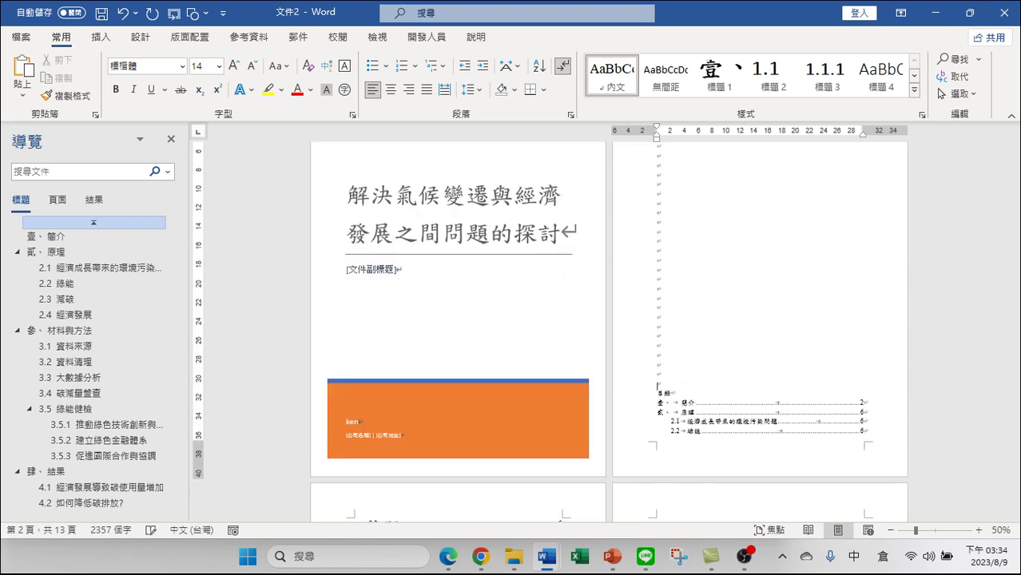
{"action": "key", "text": "BackSpace"}
{"action": "key", "text": "BackSpace"}
{"action": "key", "text": "BackSpace"}
{"action": "key", "text": "BackSpace"}
{"action": "key", "text": "BackSpace"}
{"action": "key", "text": "BackSpace"}
{"action": "key", "text": "BackSpace"}
{"action": "key", "text": "BackSpace"}
{"action": "key", "text": "BackSpace"}
{"action": "key", "text": "BackSpace"}
{"action": "key", "text": "BackSpace"}
{"action": "key", "text": "BackSpace"}
{"action": "key", "text": "BackSpace"}
{"action": "key", "text": "BackSpace"}
{"action": "key", "text": "BackSpace"}
{"action": "key", "text": "BackSpace"}
{"action": "key", "text": "BackSpace"}
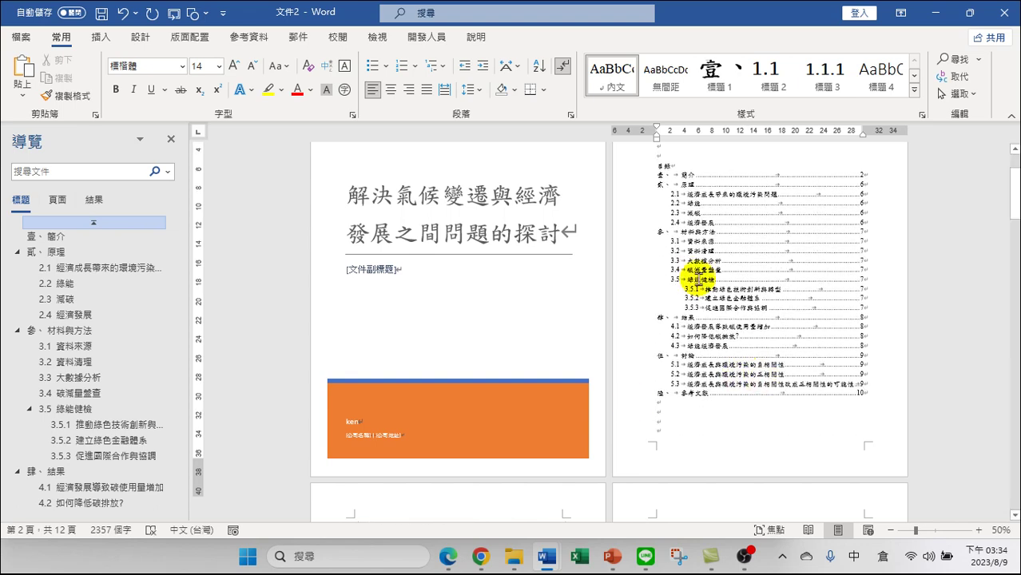
{"action": "key", "text": "ctrl+z"}
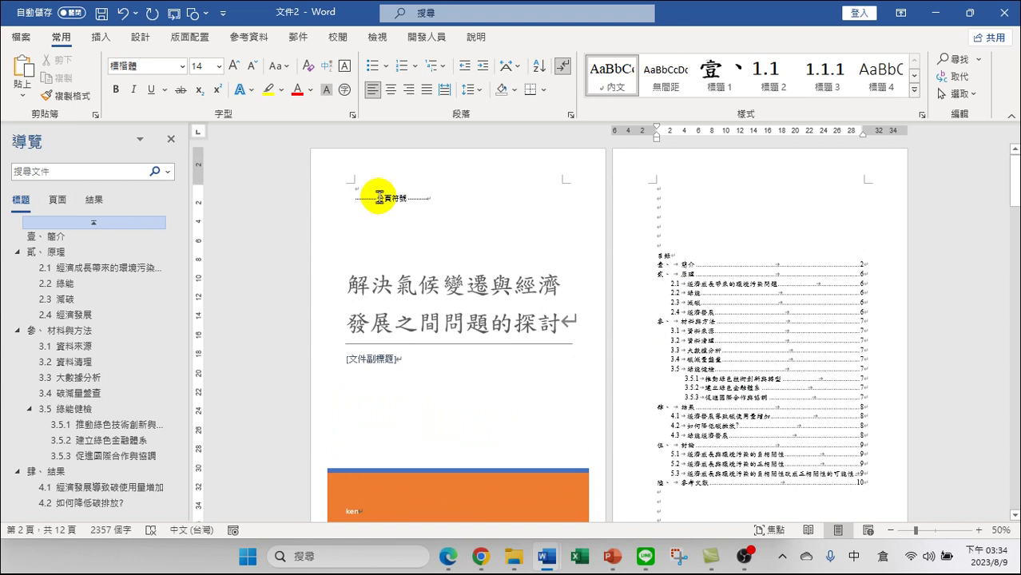
{"action": "left_click", "coordinate": [434, 200]}
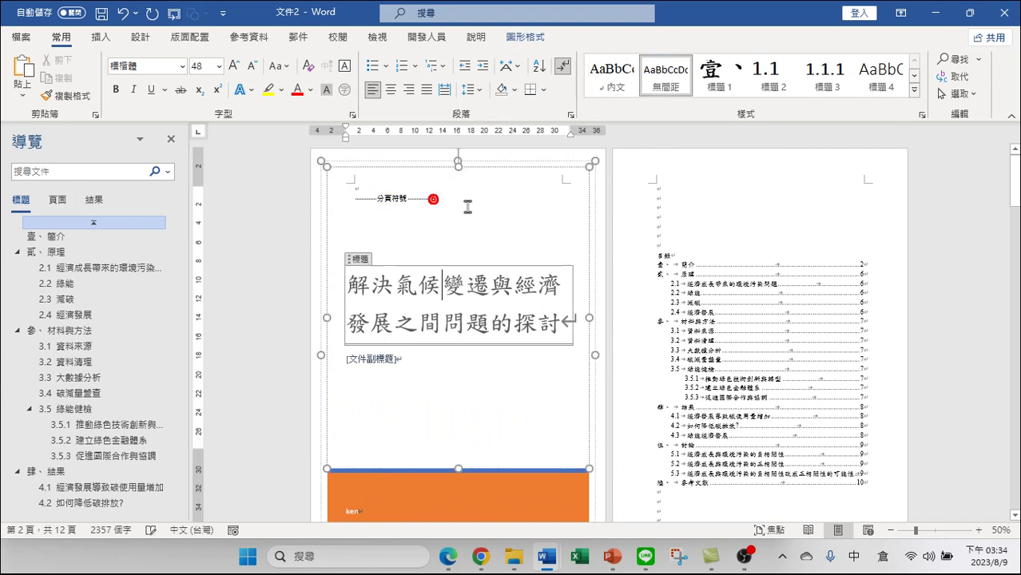
Insert a next-page section break at the last empty paragraph above 目錄
{"action": "left_click", "coordinate": [423, 199]}
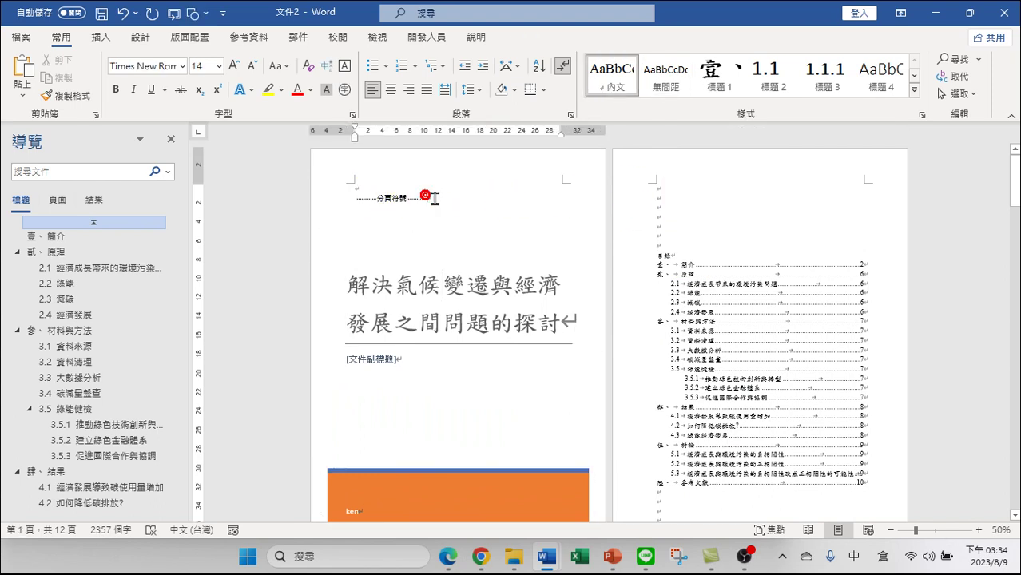
{"action": "left_click", "coordinate": [669, 241]}
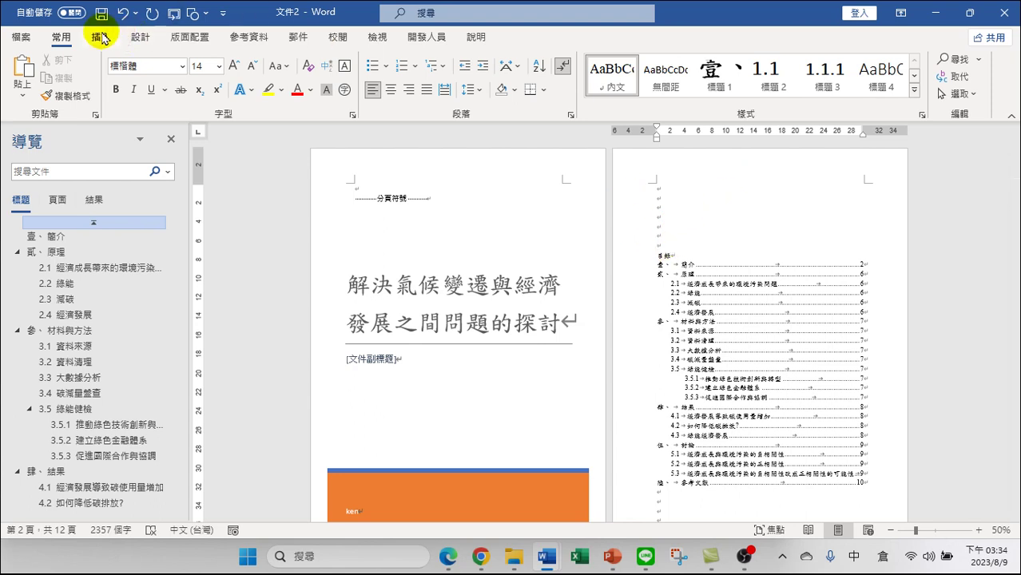
{"action": "left_click", "coordinate": [190, 37]}
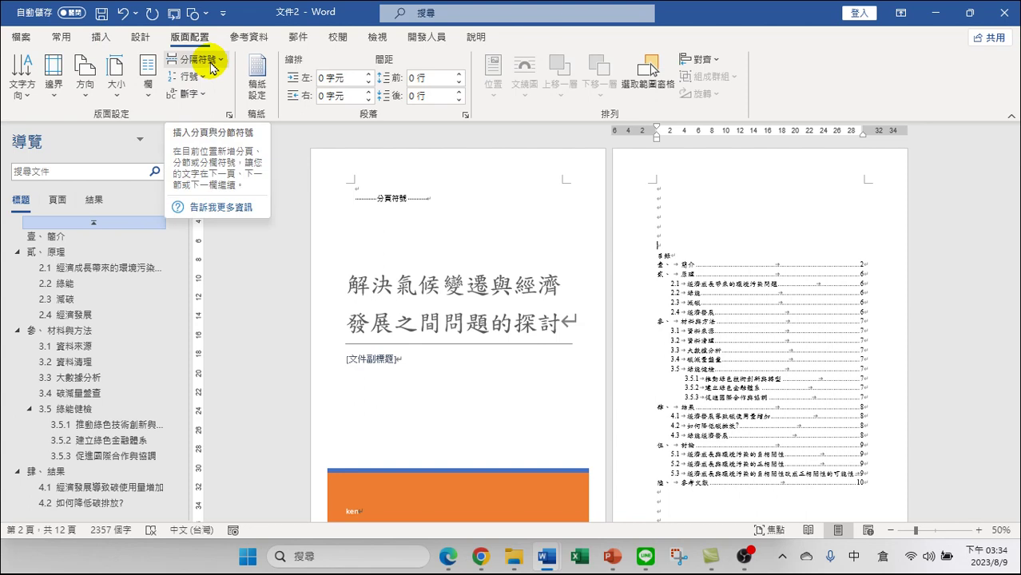
{"action": "left_click", "coordinate": [209, 64]}
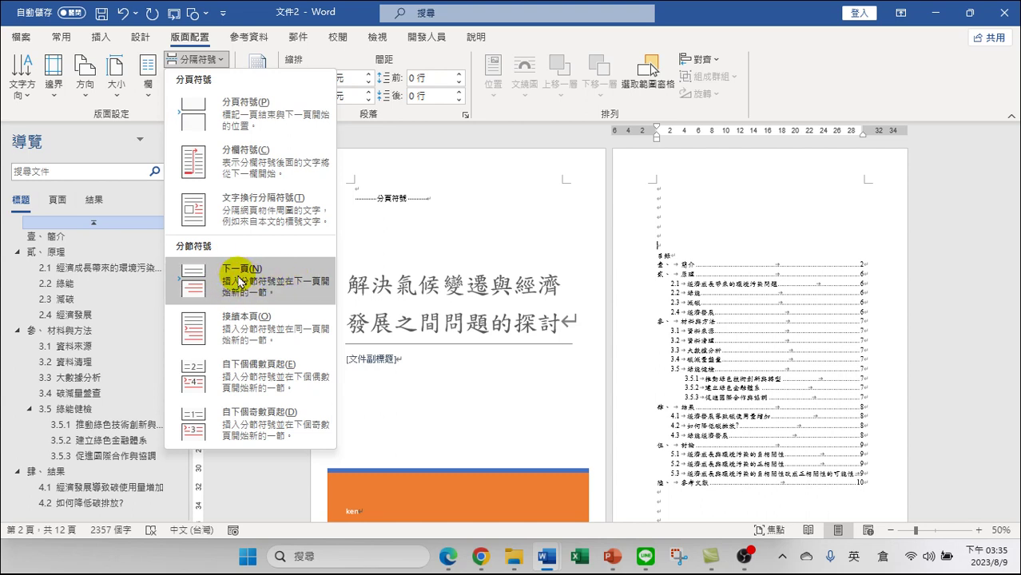
{"action": "left_click", "coordinate": [266, 286]}
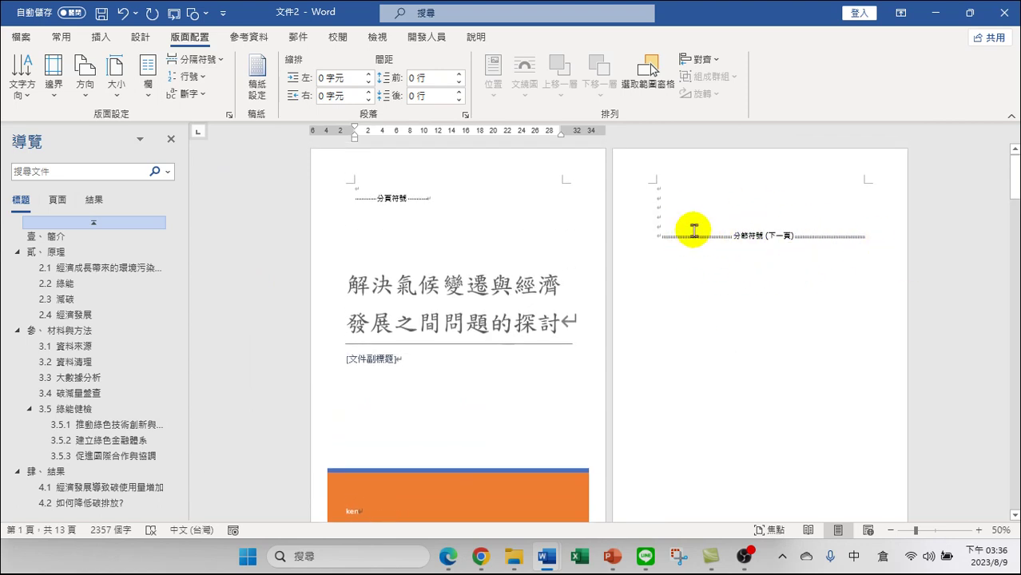
Delete the empty paragraph above 目錄 at the start of the new section's page
{"action": "scroll", "coordinate": [685, 379], "scroll_direction": "down", "scroll_amount": 3}
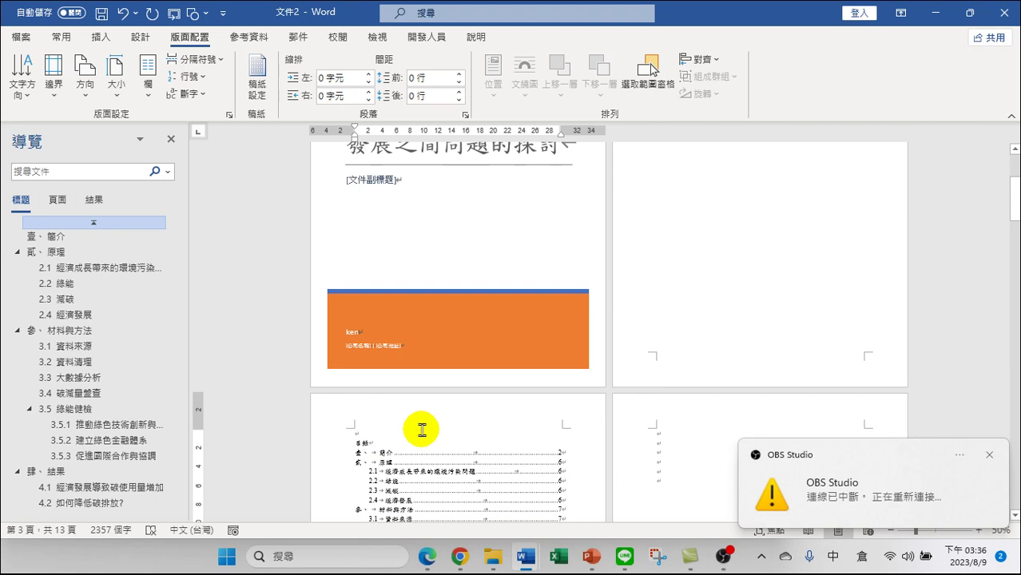
{"action": "left_click", "coordinate": [346, 438]}
{"action": "left_click", "coordinate": [356, 440]}
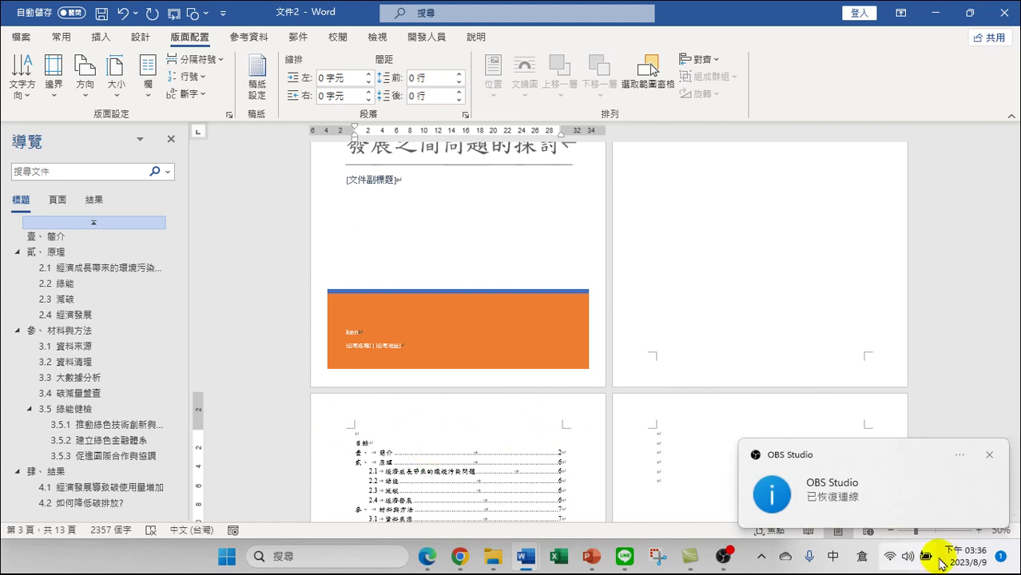
{"action": "left_click", "coordinate": [988, 455]}
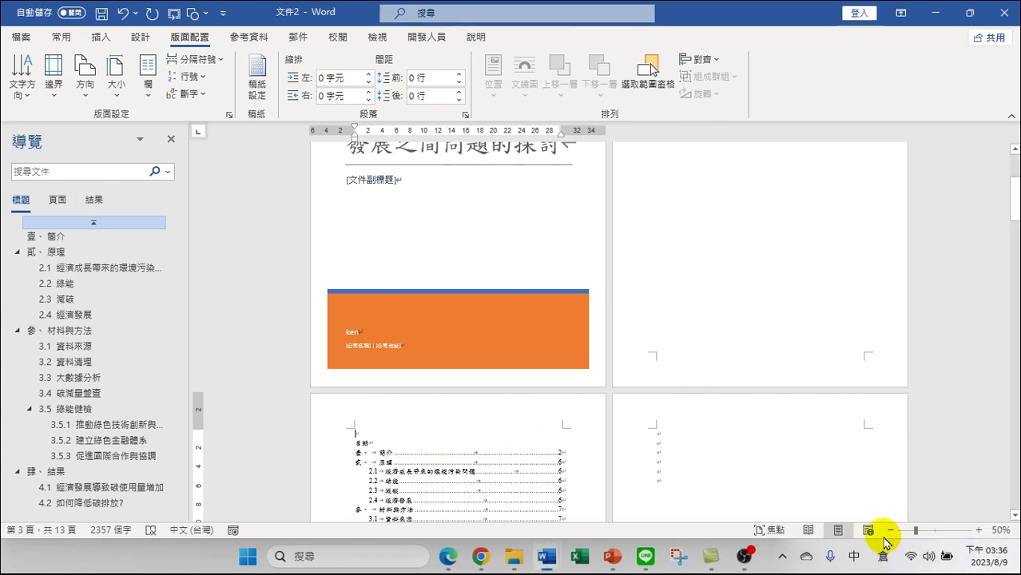
{"action": "left_click", "coordinate": [979, 532]}
{"action": "left_click", "coordinate": [979, 532]}
{"action": "left_click", "coordinate": [979, 531]}
{"action": "left_click", "coordinate": [978, 531]}
{"action": "left_click", "coordinate": [979, 532]}
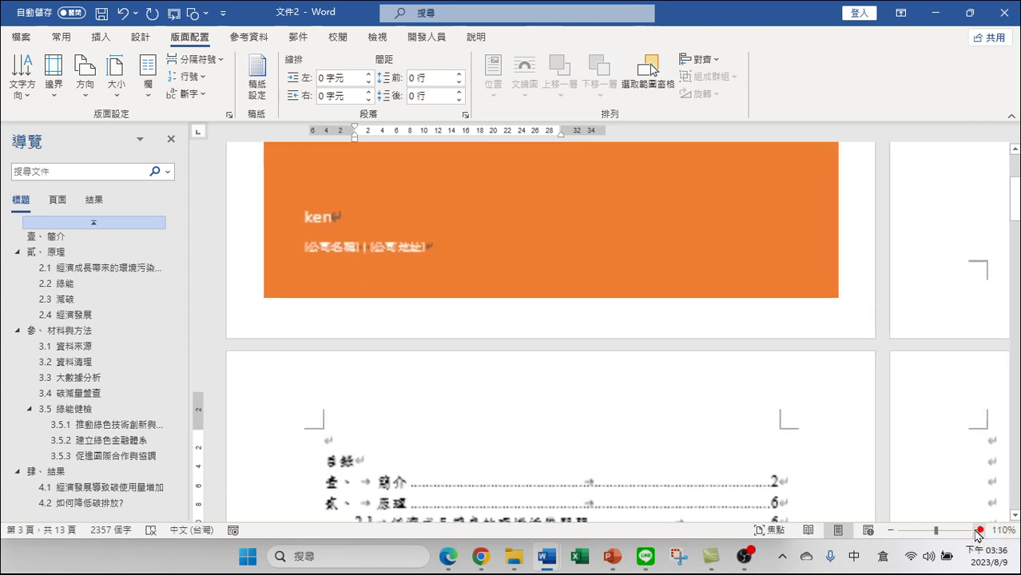
{"action": "left_click", "coordinate": [979, 532]}
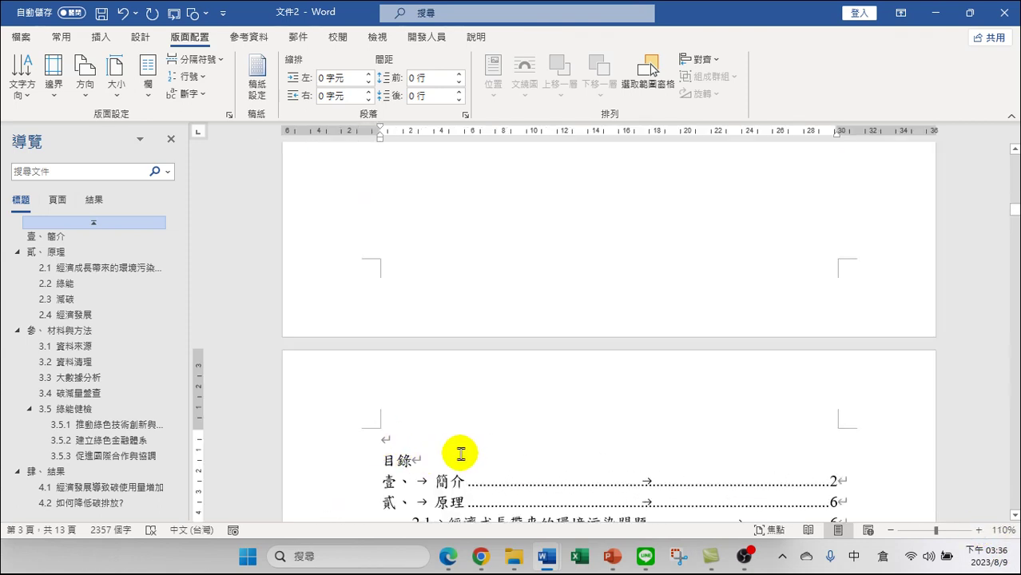
{"action": "left_click", "coordinate": [332, 439]}
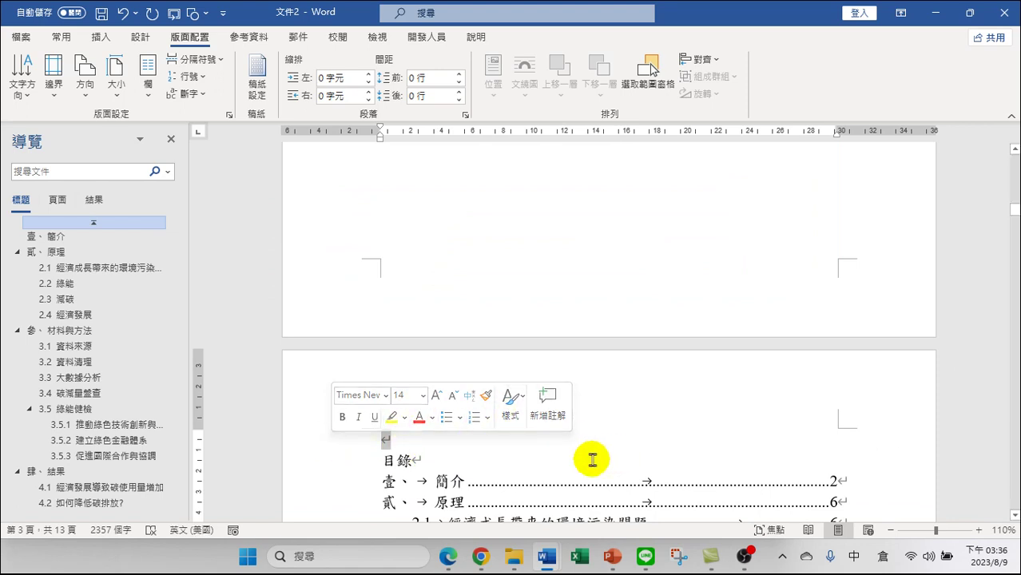
{"action": "key", "text": "Delete"}
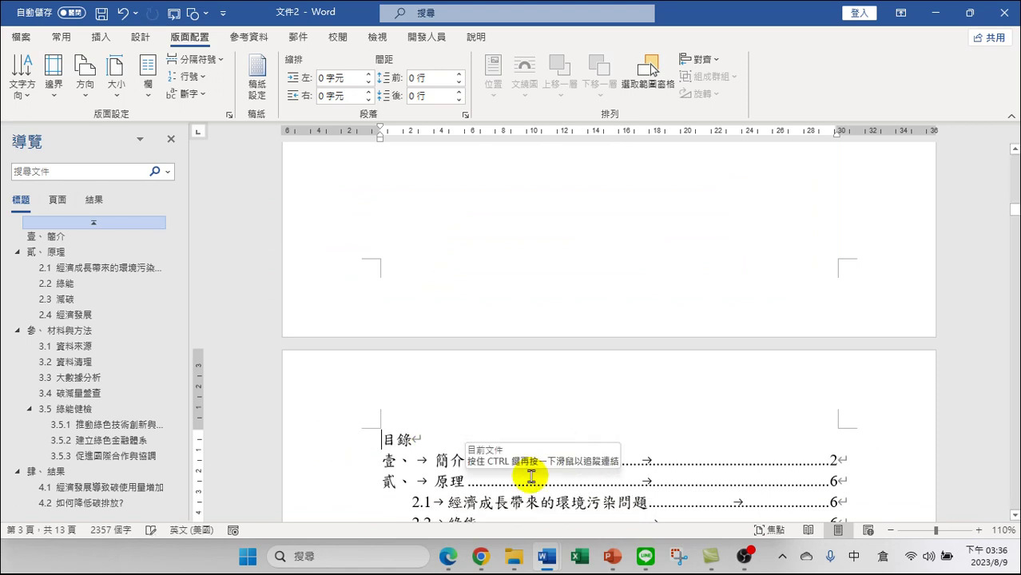
Examine the page flow from the cover and section break page through the table of contents to the page after it
{"action": "scroll", "coordinate": [487, 432], "scroll_direction": "down", "scroll_amount": 3}
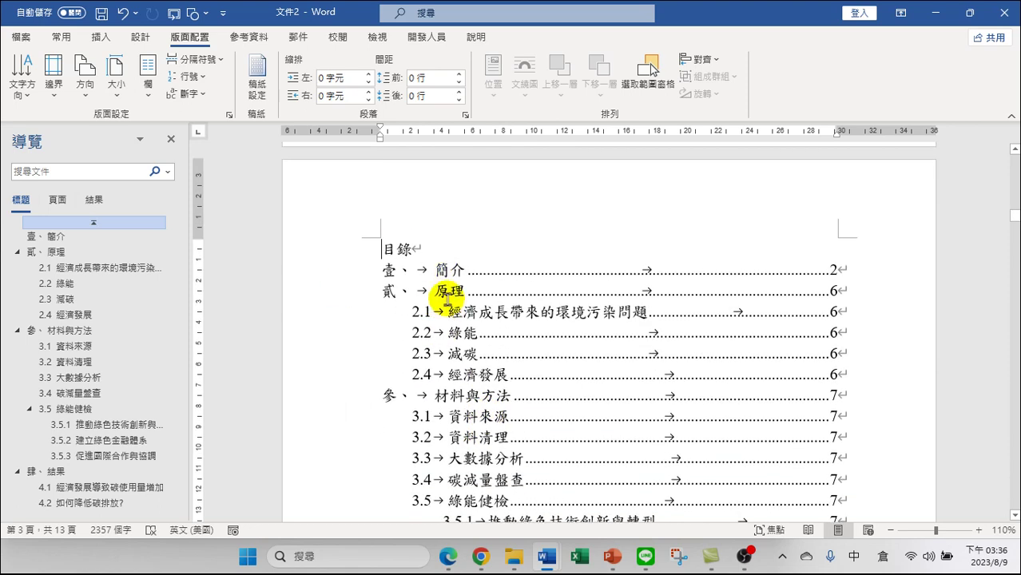
{"action": "scroll", "coordinate": [464, 312], "scroll_direction": "up", "scroll_amount": 3}
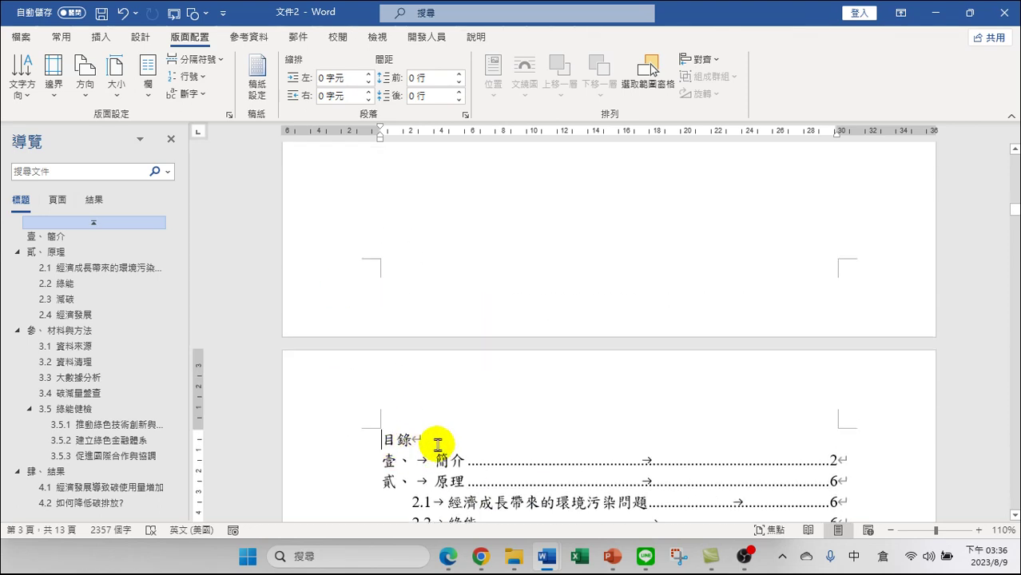
{"action": "scroll", "coordinate": [491, 272], "scroll_direction": "up", "scroll_amount": 13}
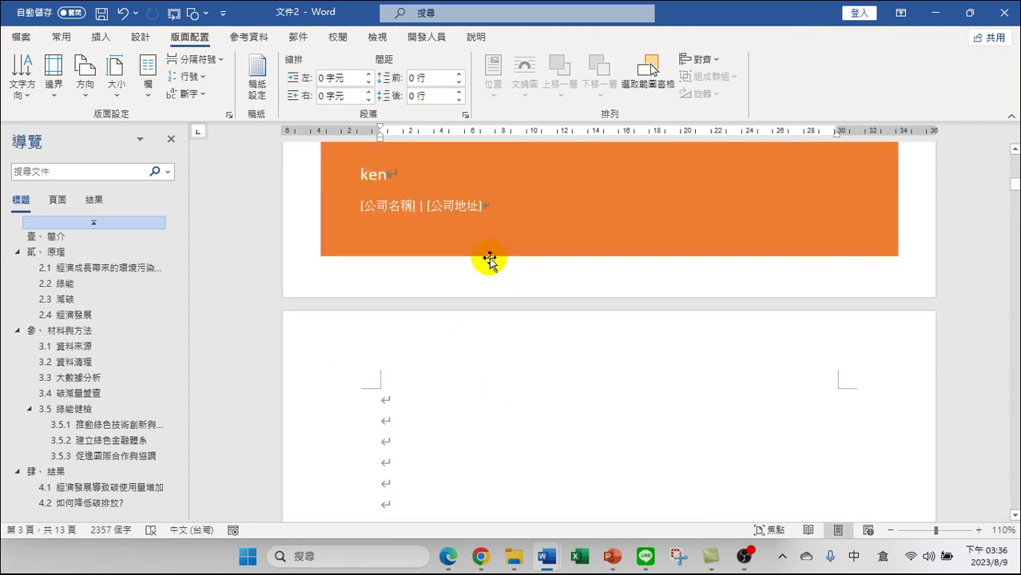
{"action": "left_click", "coordinate": [890, 531]}
{"action": "left_click", "coordinate": [890, 531]}
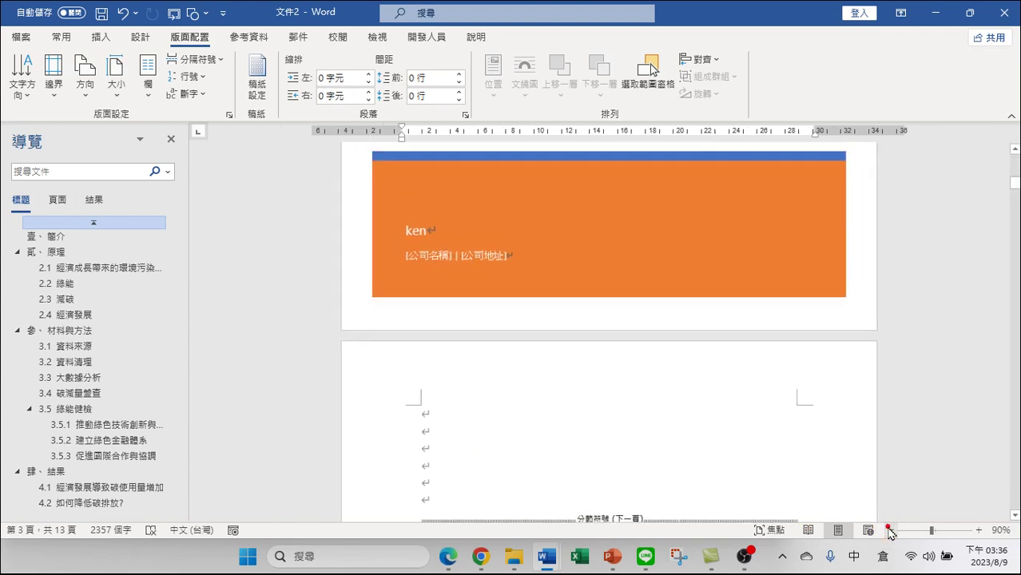
{"action": "left_click", "coordinate": [890, 531]}
{"action": "left_click", "coordinate": [891, 531]}
{"action": "left_click", "coordinate": [890, 531]}
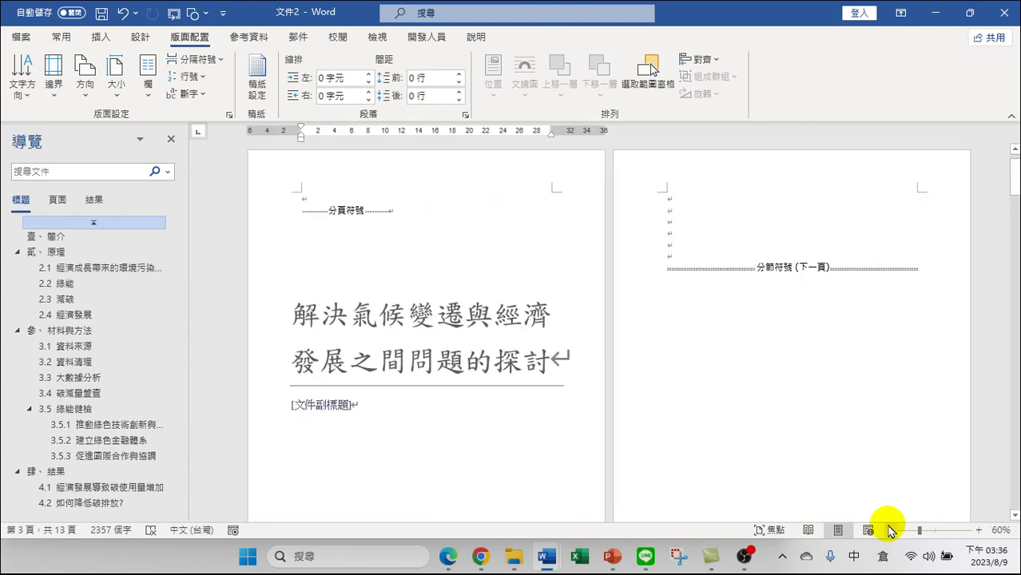
{"action": "scroll", "coordinate": [528, 346], "scroll_direction": "down", "scroll_amount": 6}
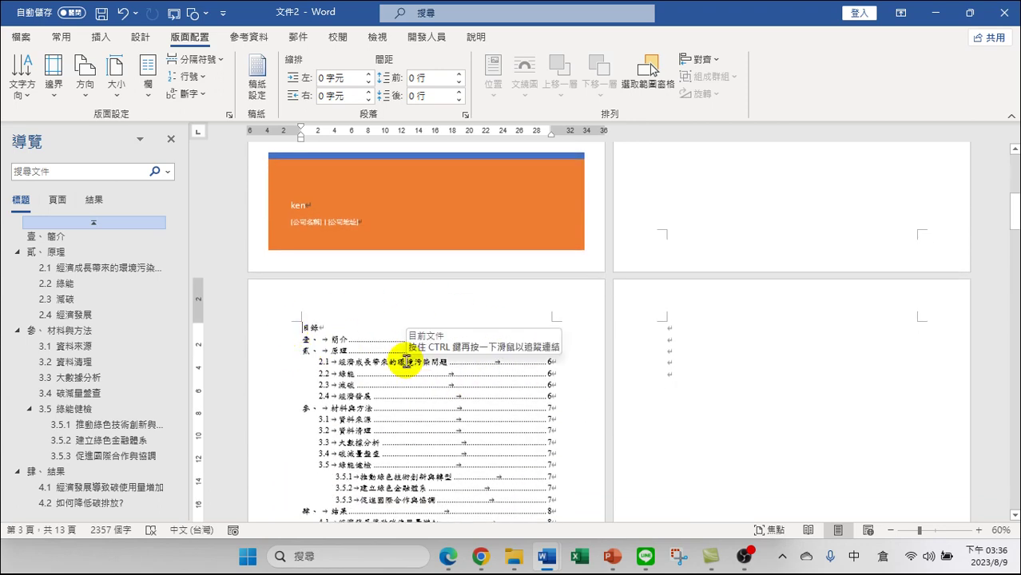
{"action": "scroll", "coordinate": [410, 363], "scroll_direction": "down", "scroll_amount": 5}
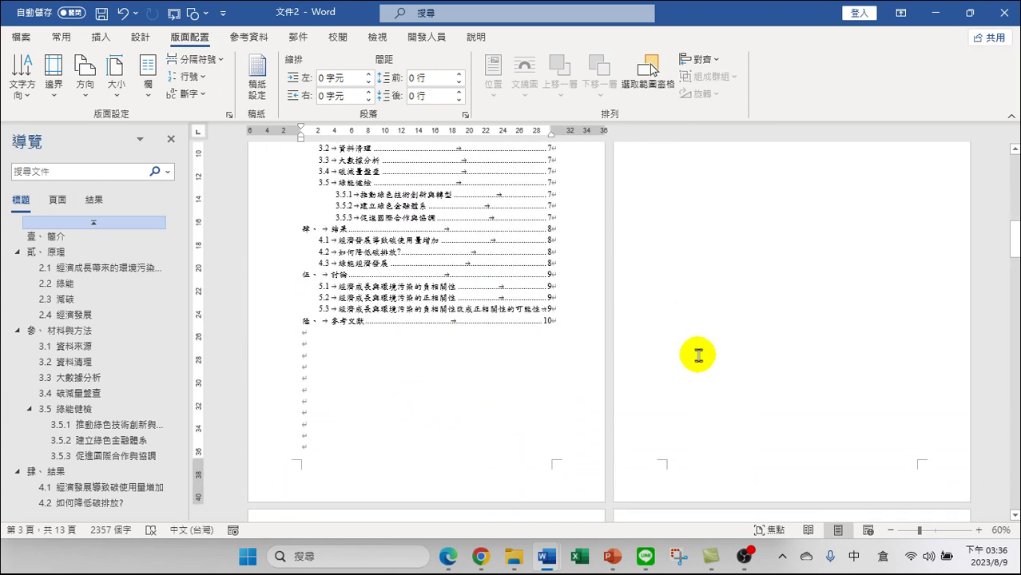
{"action": "scroll", "coordinate": [717, 278], "scroll_direction": "up", "scroll_amount": 2}
Insert a next-page section break at the last empty paragraph on the page between the table of contents and 簡介
{"action": "left_click", "coordinate": [691, 235]}
{"action": "scroll", "coordinate": [706, 303], "scroll_direction": "down", "scroll_amount": 3}
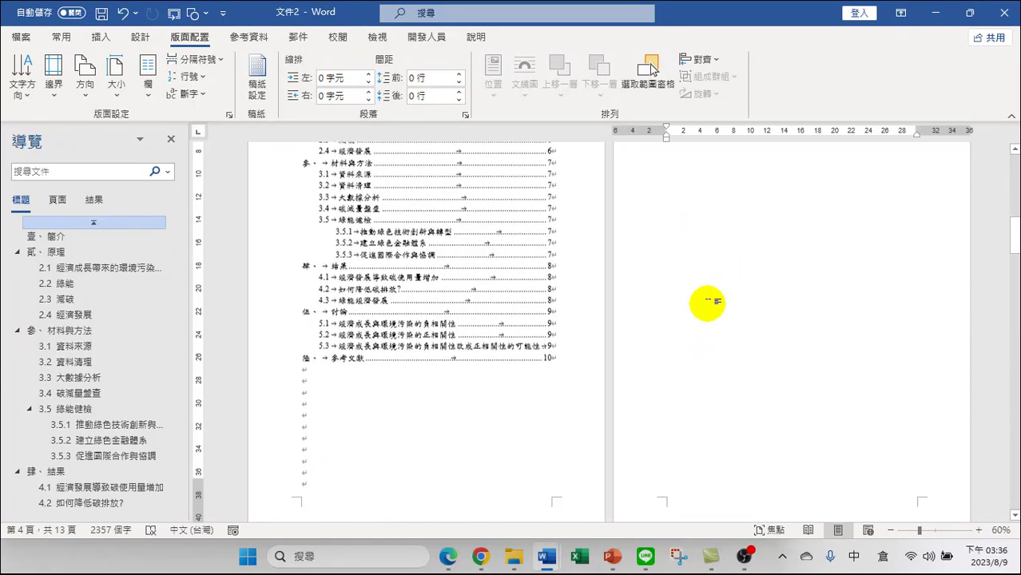
{"action": "scroll", "coordinate": [707, 306], "scroll_direction": "down", "scroll_amount": 3}
{"action": "scroll", "coordinate": [643, 299], "scroll_direction": "up", "scroll_amount": 4}
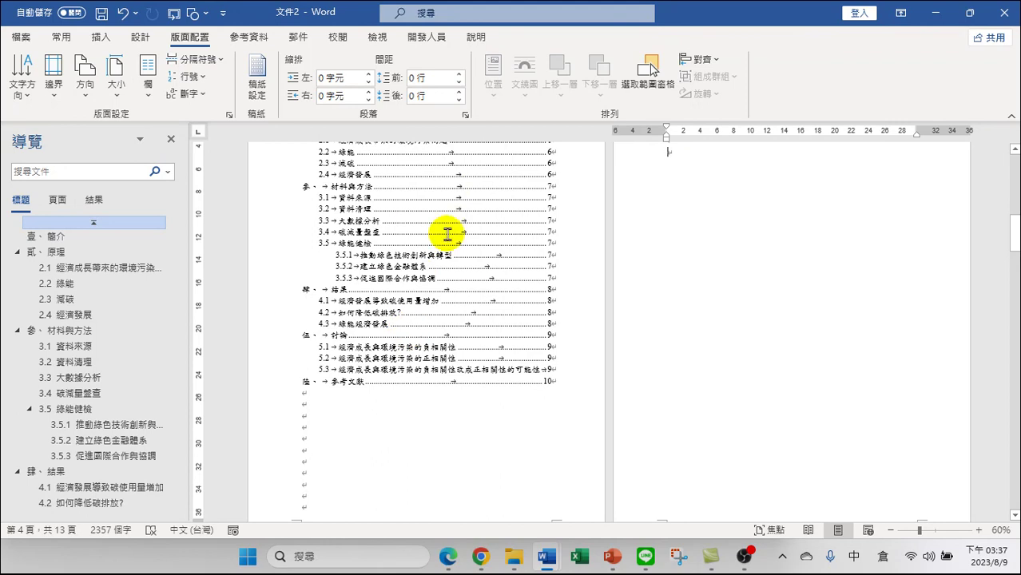
{"action": "scroll", "coordinate": [424, 304], "scroll_direction": "down", "scroll_amount": 3}
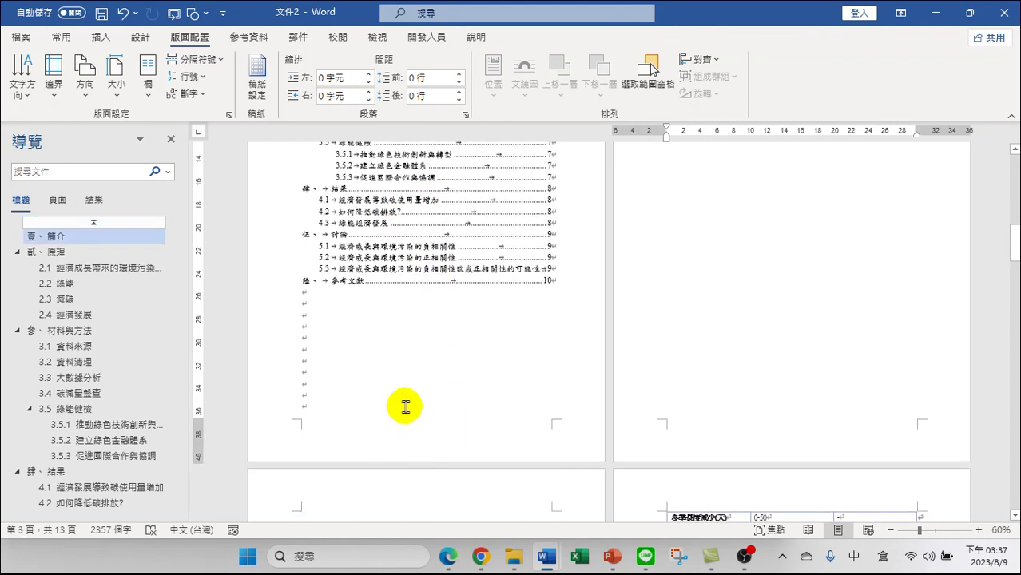
{"action": "scroll", "coordinate": [405, 407], "scroll_direction": "down", "scroll_amount": 7}
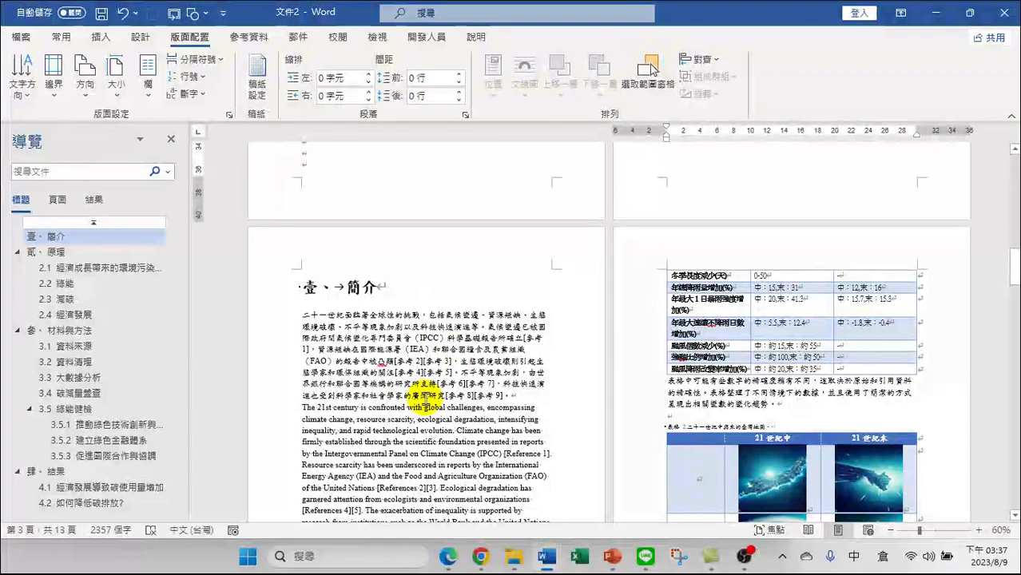
{"action": "scroll", "coordinate": [451, 406], "scroll_direction": "down", "scroll_amount": 8}
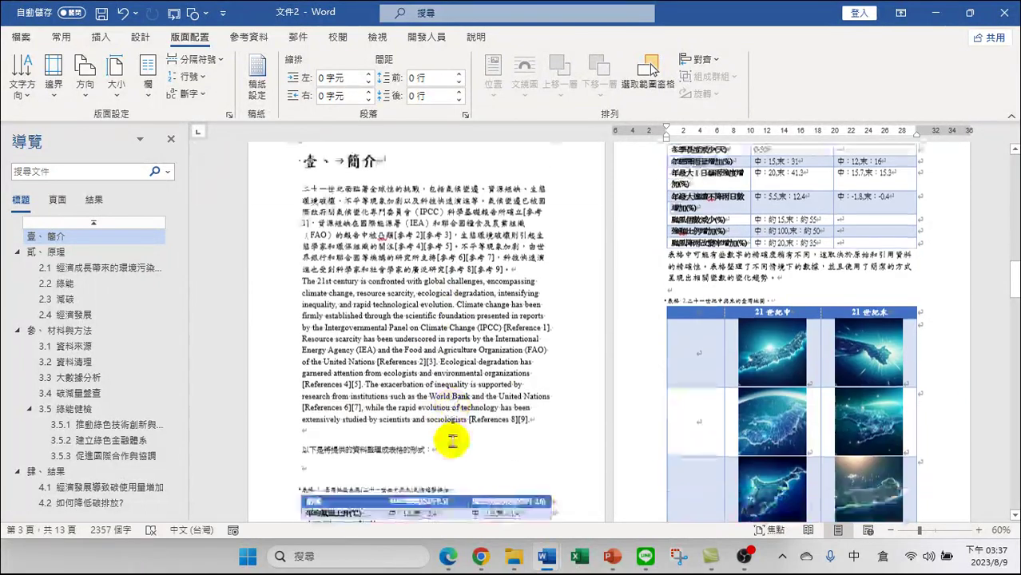
{"action": "scroll", "coordinate": [462, 421], "scroll_direction": "up", "scroll_amount": 15}
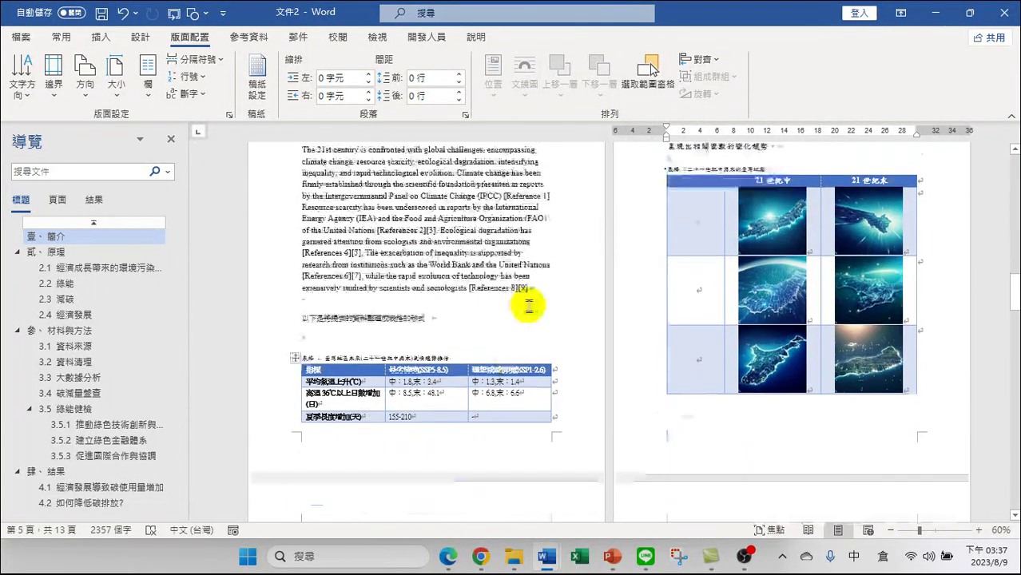
{"action": "scroll", "coordinate": [696, 233], "scroll_direction": "up", "scroll_amount": 3}
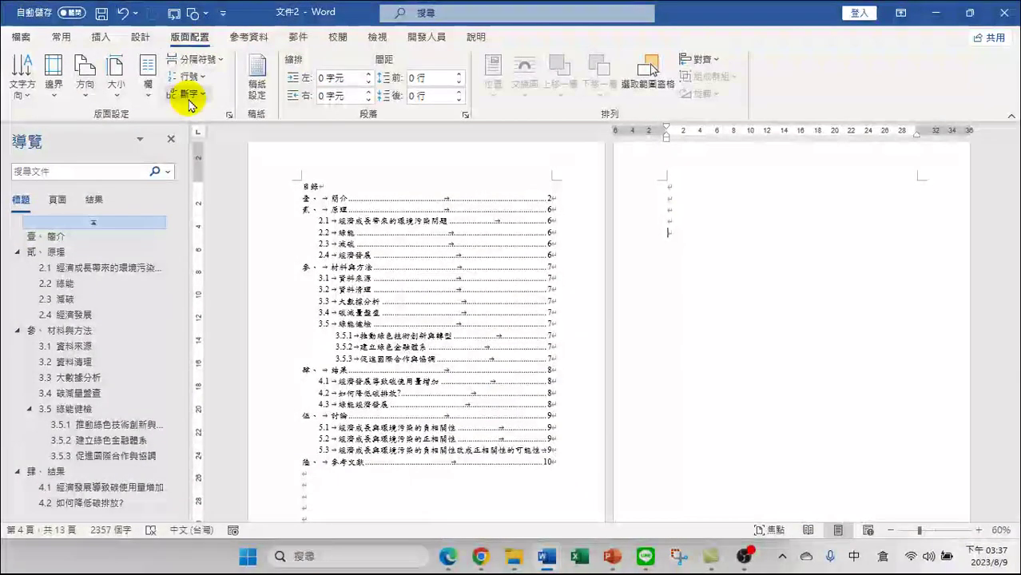
{"action": "left_click", "coordinate": [199, 61]}
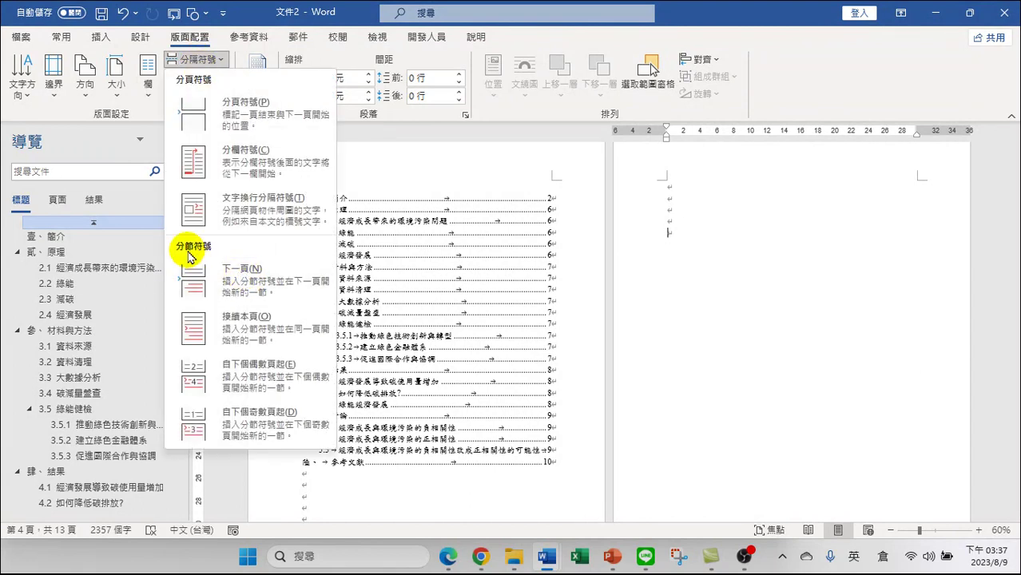
{"action": "left_click", "coordinate": [239, 272]}
Delete the empty paragraph on the page before 簡介 so the chapter directly follows the new section break
{"action": "scroll", "coordinate": [474, 273], "scroll_direction": "down", "scroll_amount": 4}
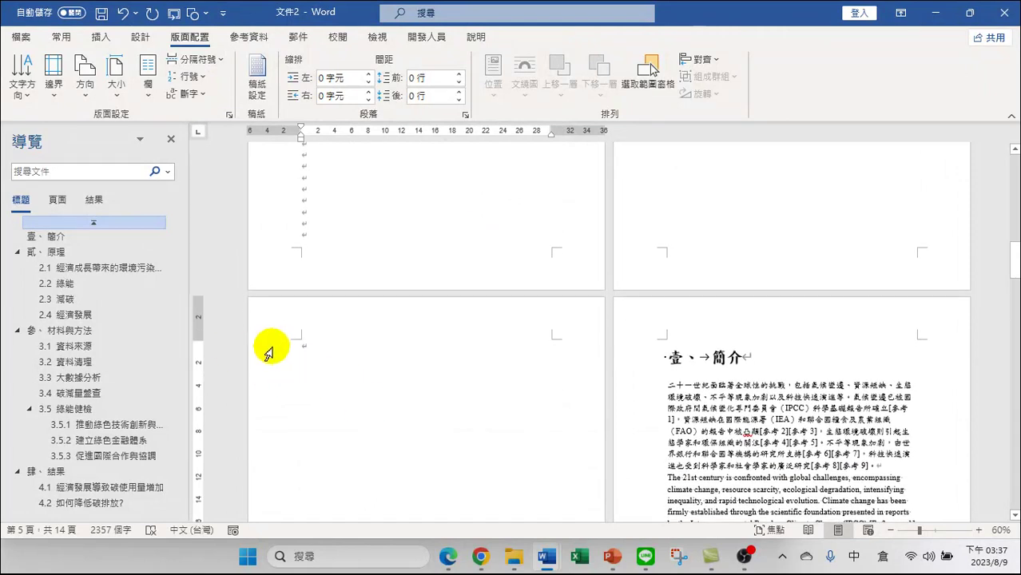
{"action": "left_click", "coordinate": [269, 353]}
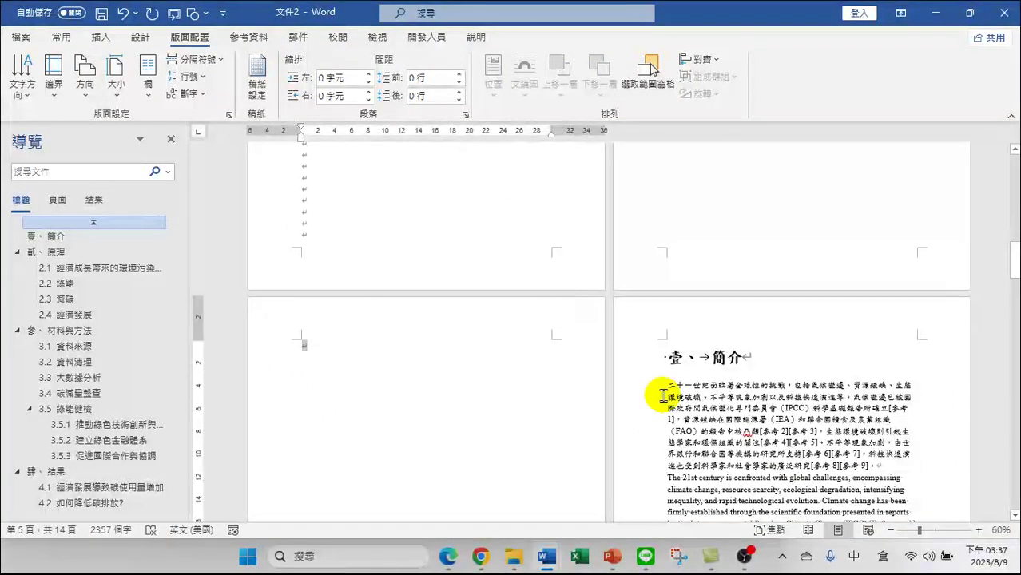
{"action": "scroll", "coordinate": [780, 244], "scroll_direction": "up", "scroll_amount": 8}
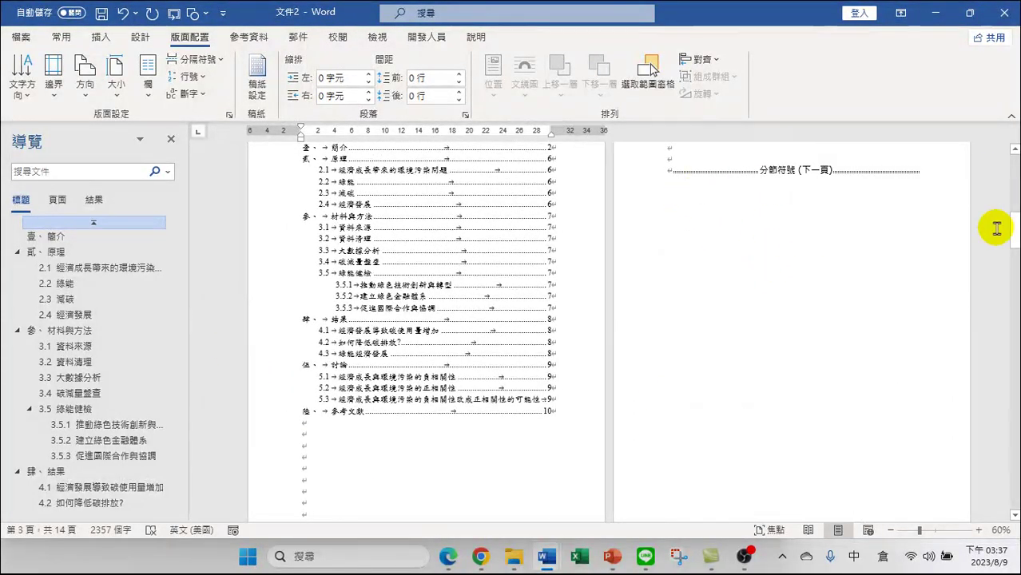
{"action": "scroll", "coordinate": [453, 402], "scroll_direction": "down", "scroll_amount": 3}
{"action": "scroll", "coordinate": [453, 402], "scroll_direction": "down", "scroll_amount": 3}
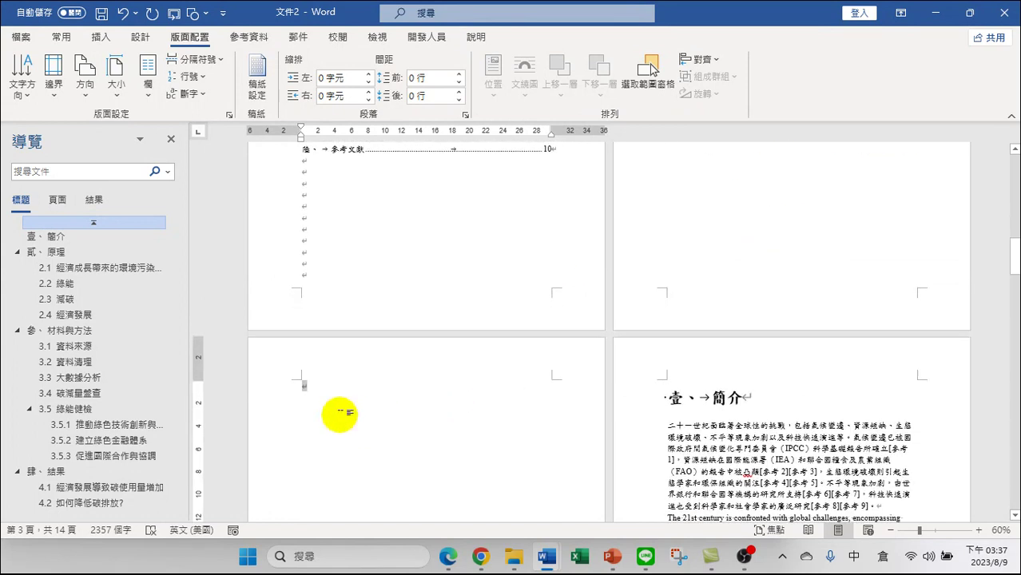
{"action": "left_click", "coordinate": [273, 386]}
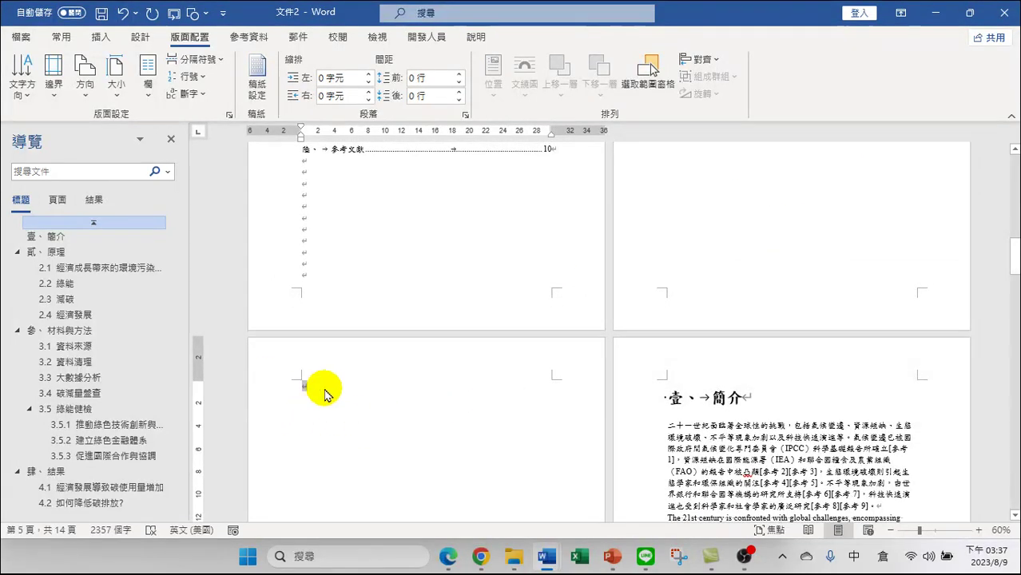
{"action": "key", "text": "Delete"}
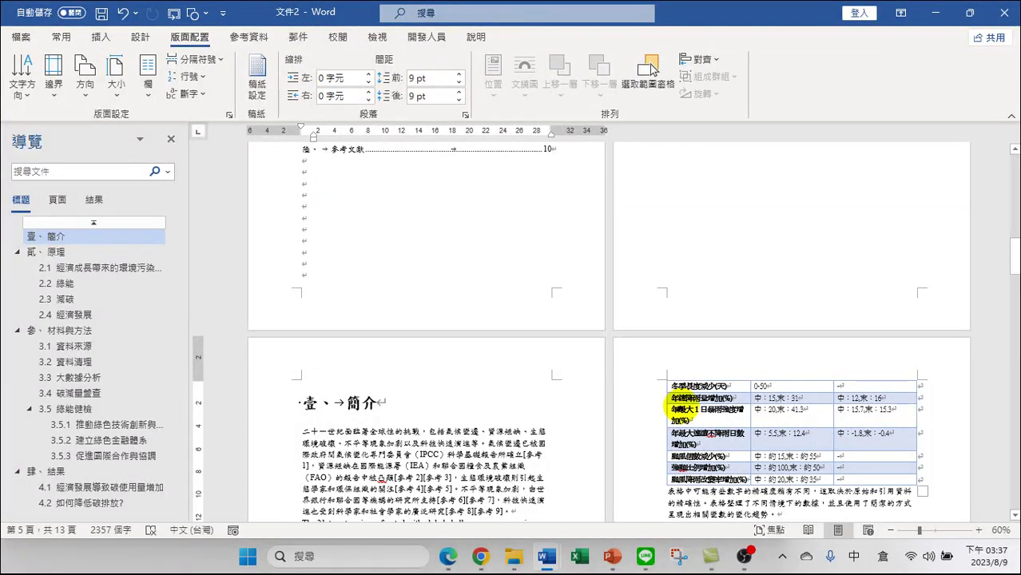
{"action": "scroll", "coordinate": [599, 273], "scroll_direction": "up", "scroll_amount": 10}
{"action": "scroll", "coordinate": [536, 334], "scroll_direction": "up", "scroll_amount": 5}
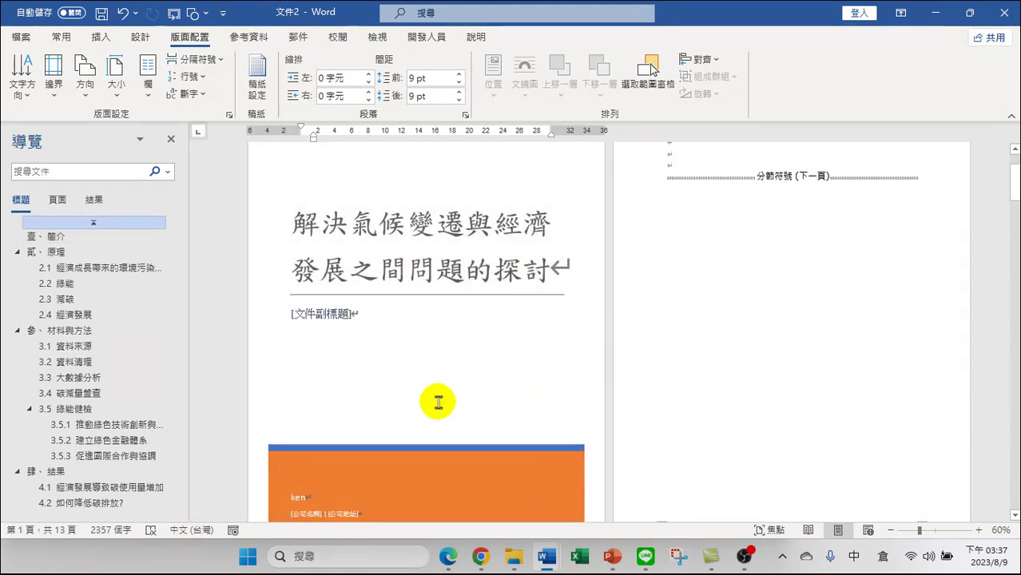
{"action": "left_click", "coordinate": [891, 530]}
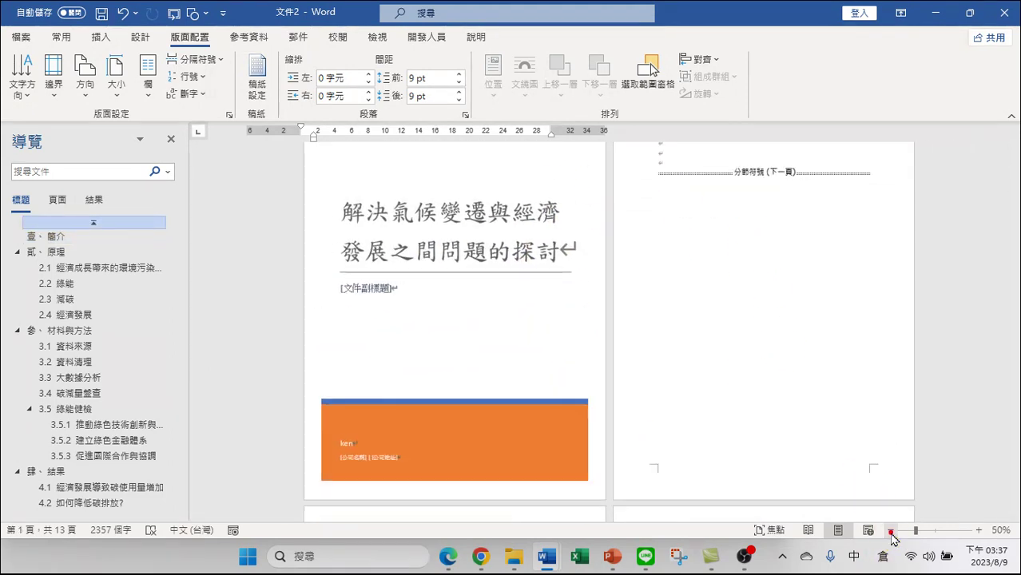
Examine the section layout in a multi-page overview, from the cover through the table of contents to 簡介
{"action": "left_click", "coordinate": [891, 529]}
{"action": "left_click", "coordinate": [890, 530]}
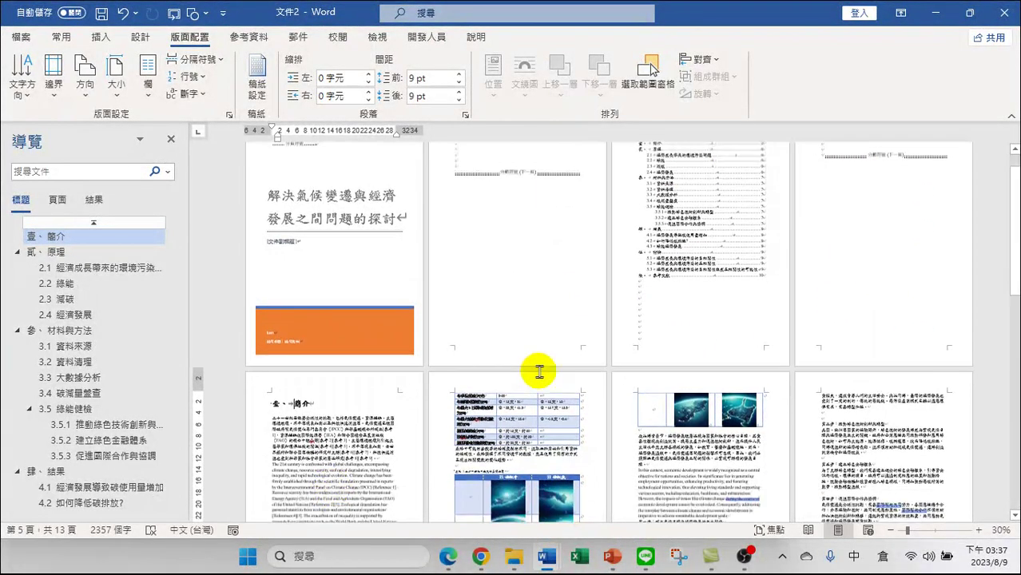
{"action": "scroll", "coordinate": [560, 359], "scroll_direction": "down", "scroll_amount": 1}
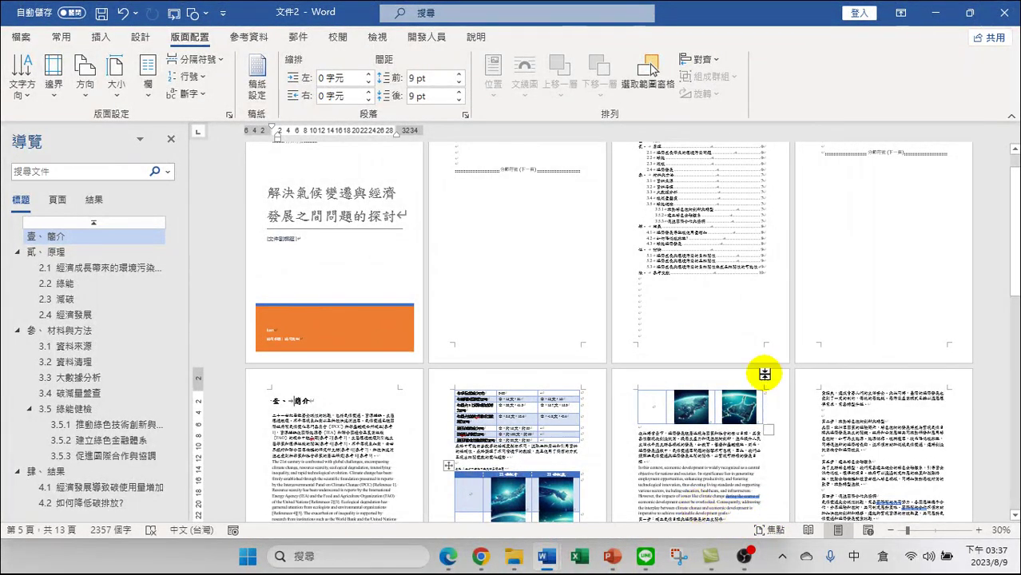
{"action": "scroll", "coordinate": [735, 264], "scroll_direction": "up", "scroll_amount": 1}
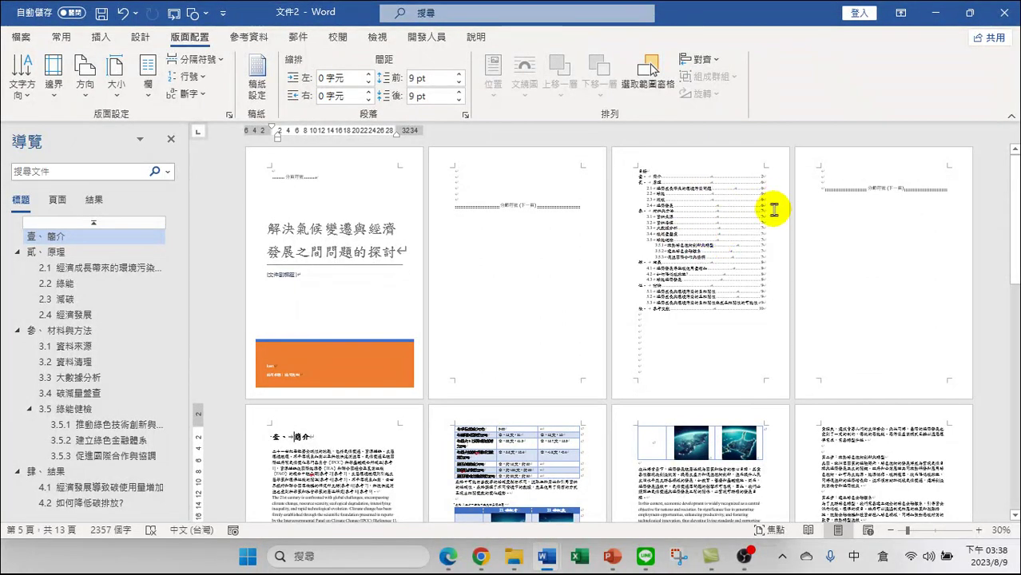
{"action": "left_click", "coordinate": [981, 535]}
{"action": "left_click", "coordinate": [981, 535]}
{"action": "left_click", "coordinate": [982, 535]}
{"action": "left_click", "coordinate": [981, 535]}
{"action": "left_click", "coordinate": [982, 536]}
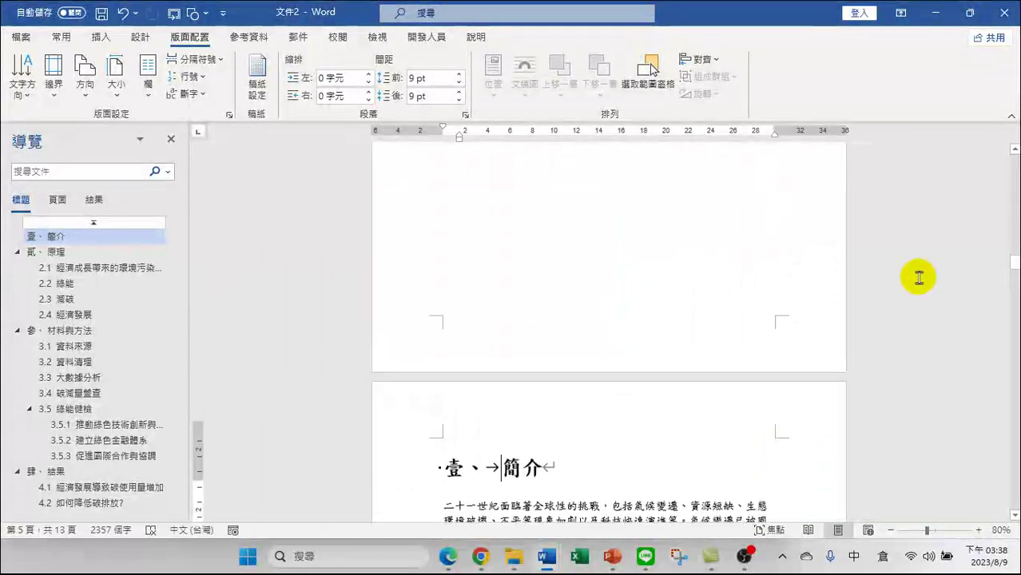
Update the entire table of contents under 目錄, refreshing both its entries and page numbers
{"action": "scroll", "coordinate": [857, 304], "scroll_direction": "up", "scroll_amount": 15}
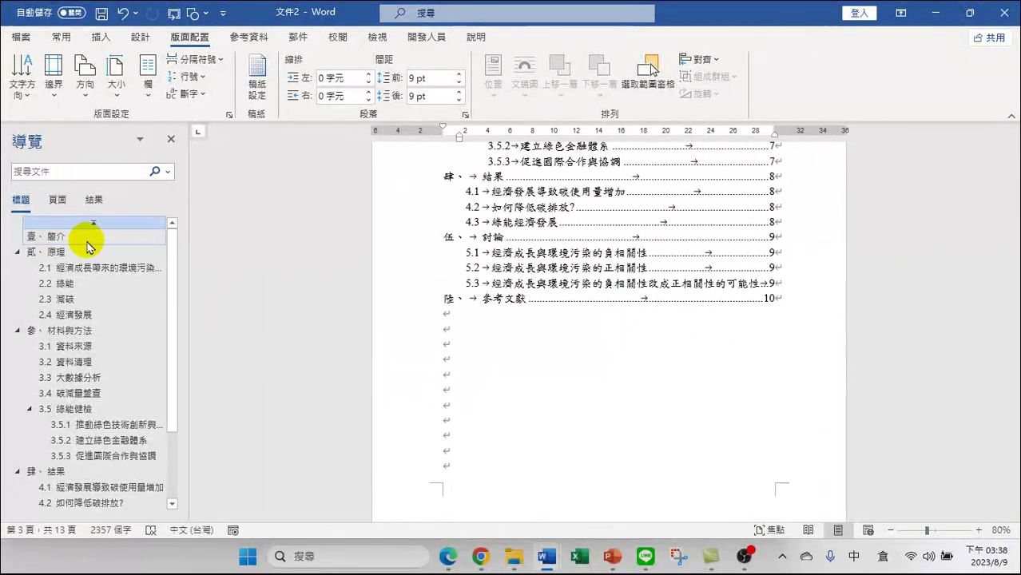
{"action": "scroll", "coordinate": [627, 274], "scroll_direction": "up", "scroll_amount": 9}
{"action": "left_click", "coordinate": [477, 419]}
{"action": "scroll", "coordinate": [709, 415], "scroll_direction": "down", "scroll_amount": 4}
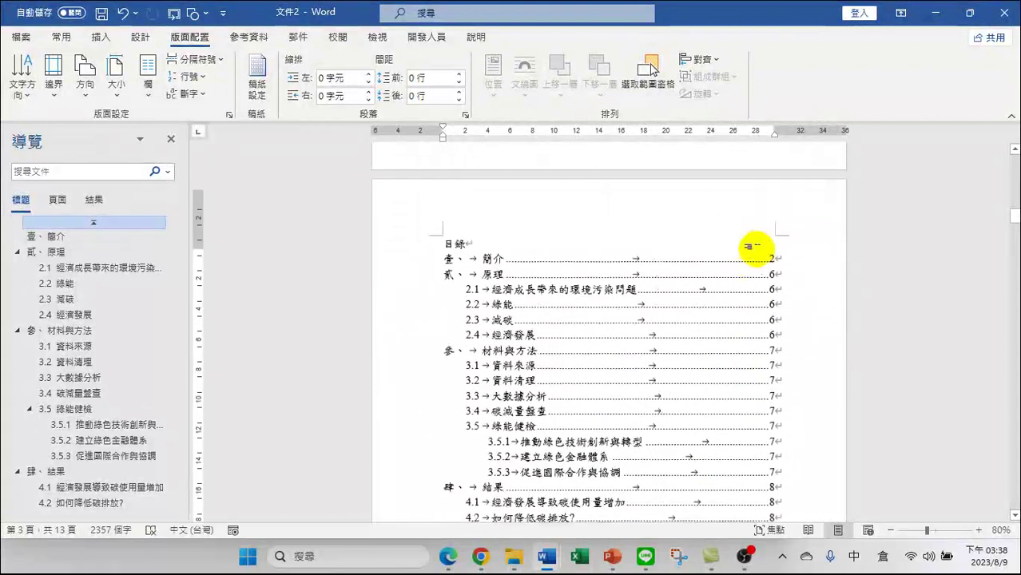
{"action": "scroll", "coordinate": [755, 249], "scroll_direction": "up", "scroll_amount": 1}
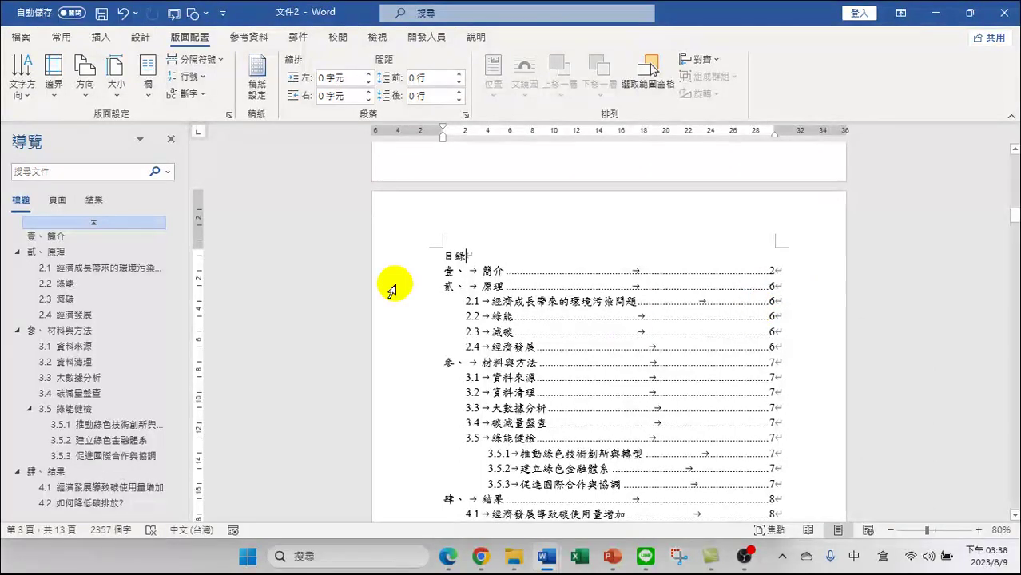
{"action": "right_click", "coordinate": [544, 299]}
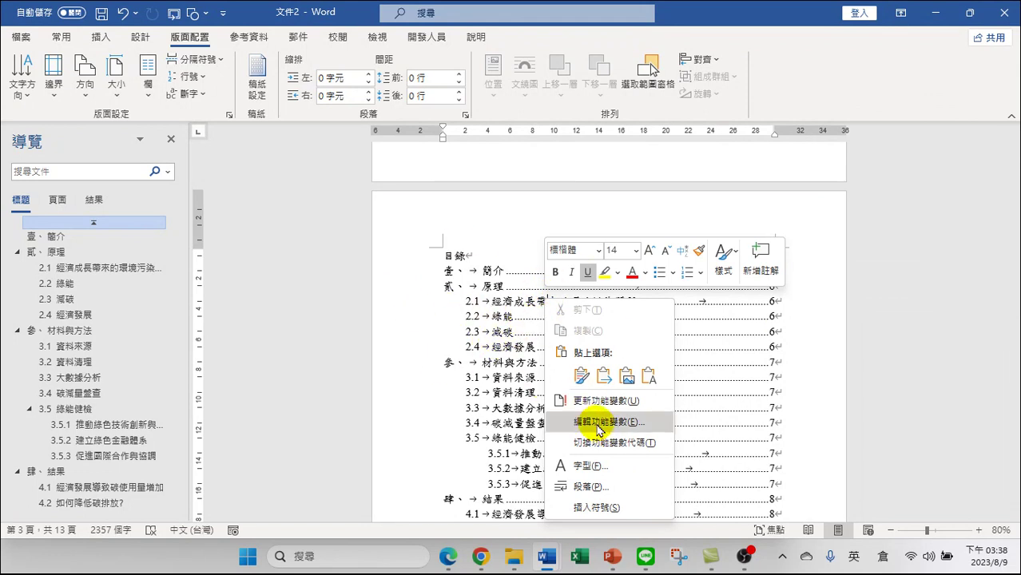
{"action": "left_click", "coordinate": [612, 404]}
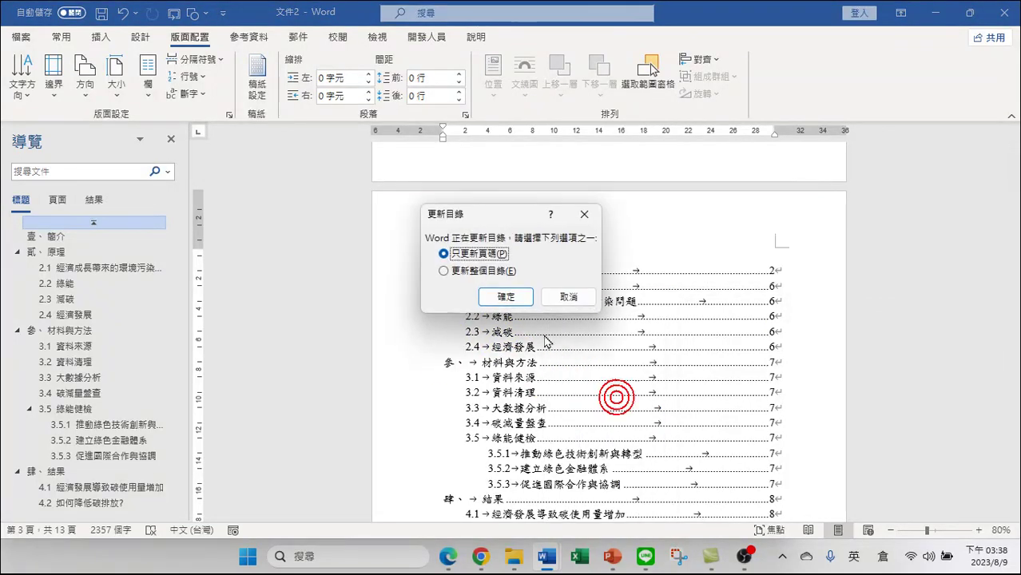
{"action": "left_click", "coordinate": [479, 272]}
{"action": "left_click", "coordinate": [514, 298]}
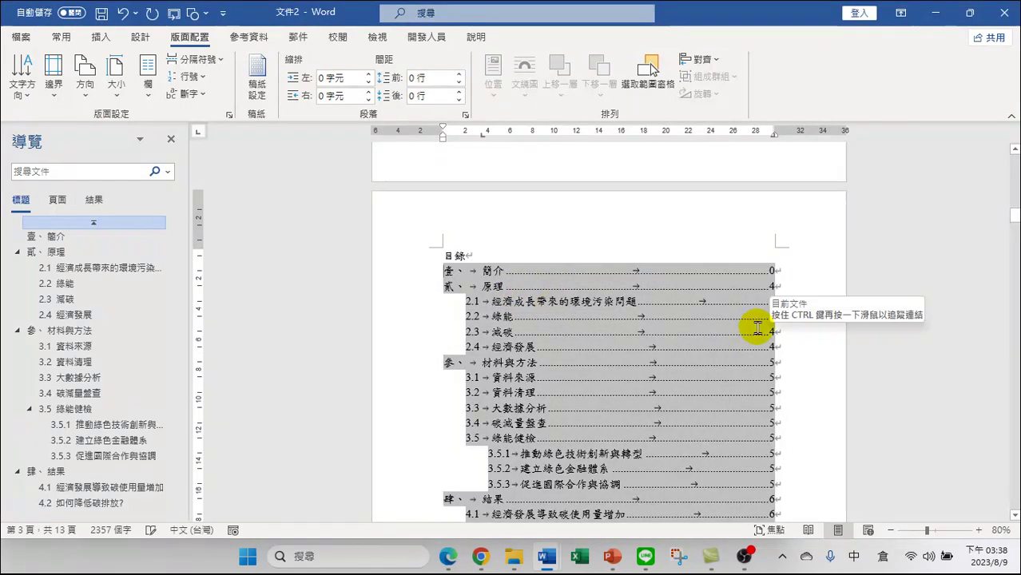
Review the table of contents' page numbers down to 參考文獻 and the section break on the following page
{"action": "left_click", "coordinate": [695, 329]}
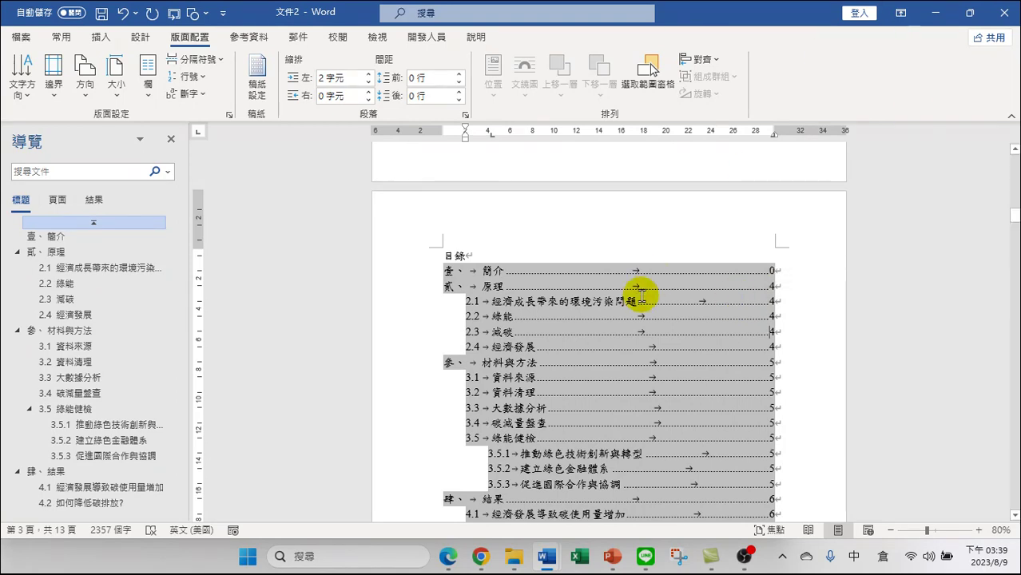
{"action": "scroll", "coordinate": [653, 302], "scroll_direction": "down", "scroll_amount": 8}
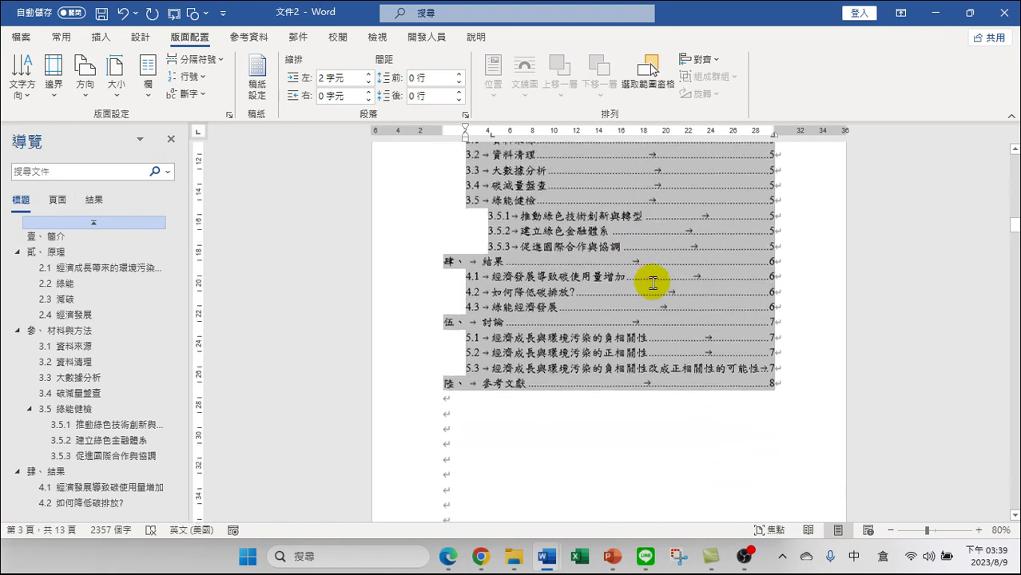
{"action": "scroll", "coordinate": [649, 295], "scroll_direction": "down", "scroll_amount": 4}
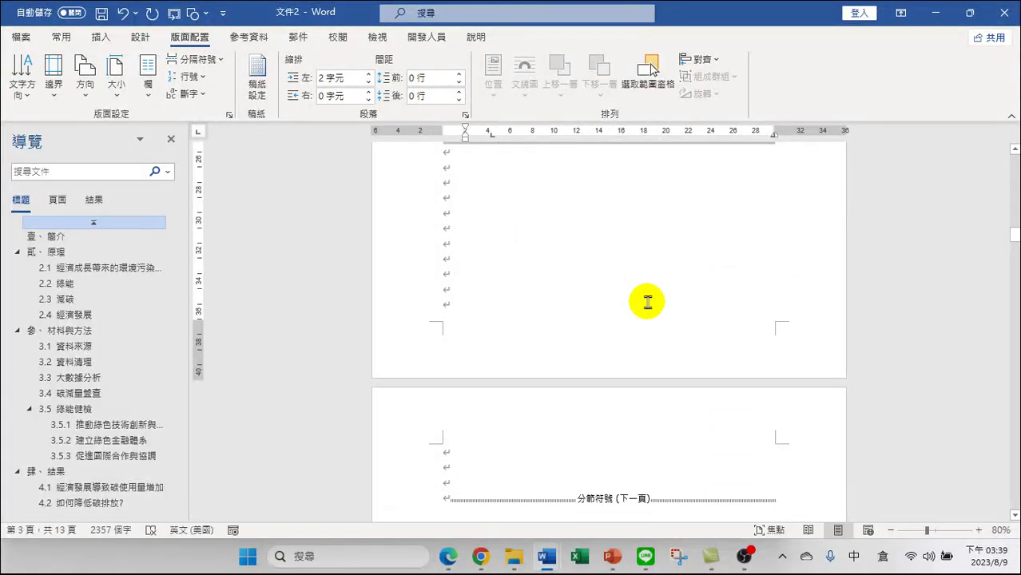
Examine the pages around the section break that precedes the 壹、簡介 chapter
{"action": "scroll", "coordinate": [639, 312], "scroll_direction": "down", "scroll_amount": 3}
{"action": "scroll", "coordinate": [635, 318], "scroll_direction": "down", "scroll_amount": 3}
{"action": "scroll", "coordinate": [612, 323], "scroll_direction": "up", "scroll_amount": 3}
{"action": "scroll", "coordinate": [615, 322], "scroll_direction": "down", "scroll_amount": 8}
{"action": "scroll", "coordinate": [615, 322], "scroll_direction": "down", "scroll_amount": 10}
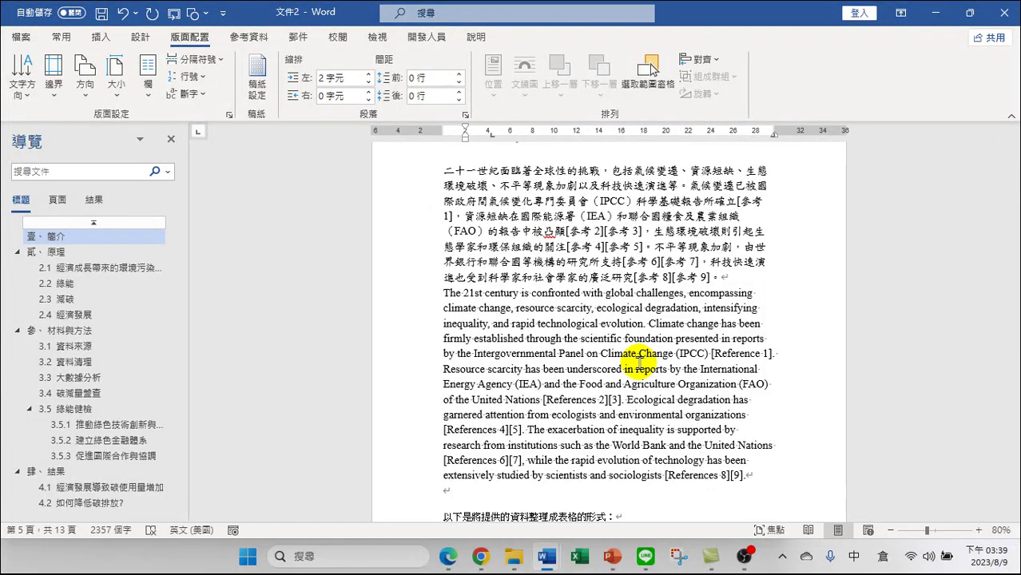
{"action": "scroll", "coordinate": [640, 362], "scroll_direction": "up", "scroll_amount": 5}
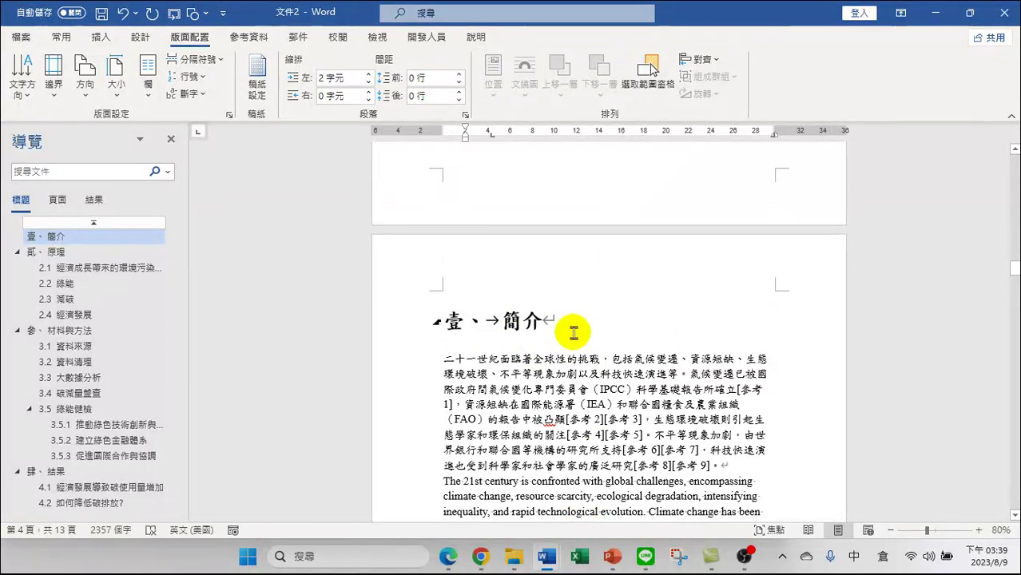
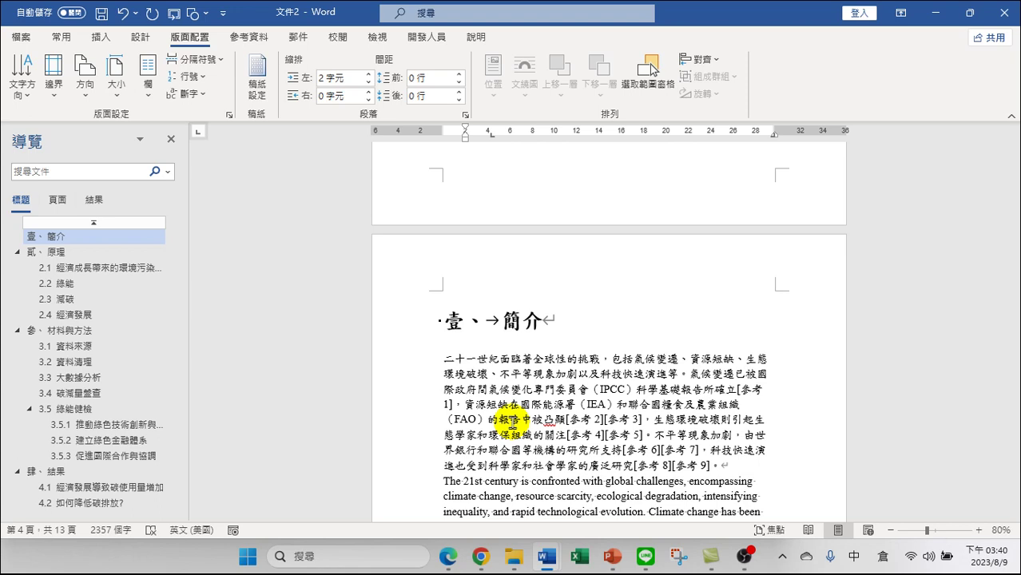
{"action": "scroll", "coordinate": [574, 353], "scroll_direction": "down", "scroll_amount": 7}
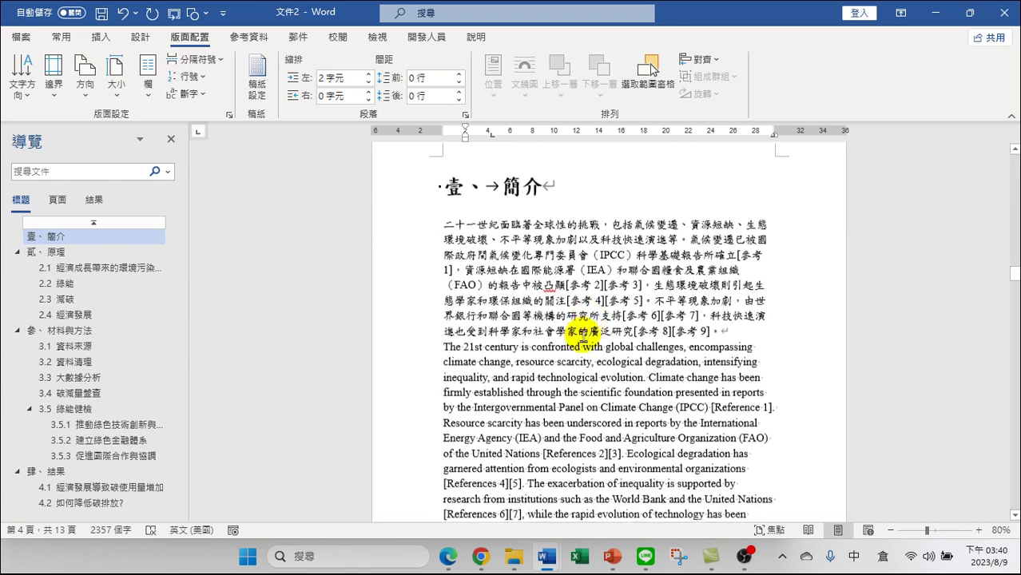
{"action": "scroll", "coordinate": [575, 353], "scroll_direction": "up", "scroll_amount": 5}
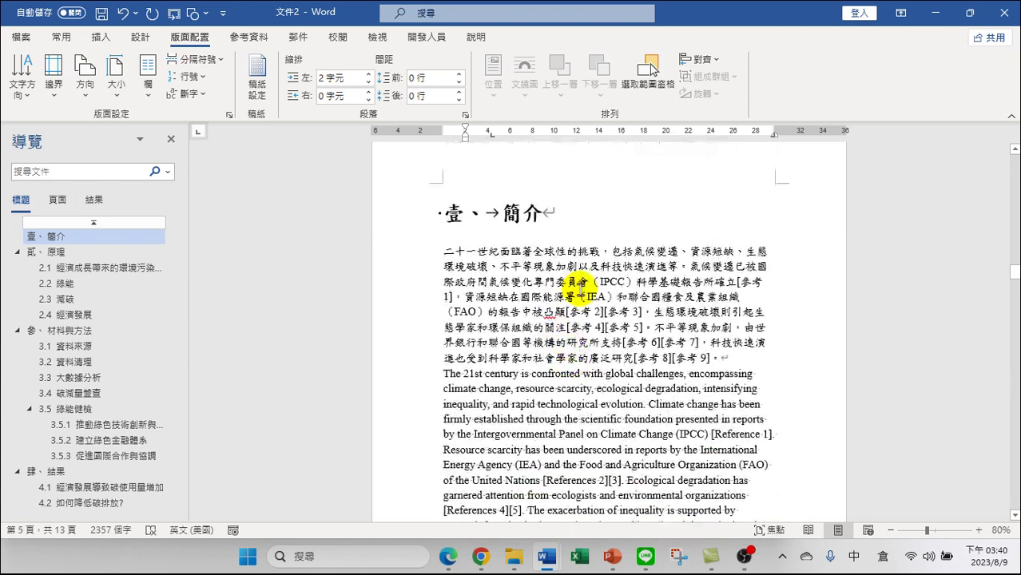
Insert a bottom-of-page page number in the 純數字 2 style for the section starting with 壹、簡介
{"action": "left_click", "coordinate": [599, 294]}
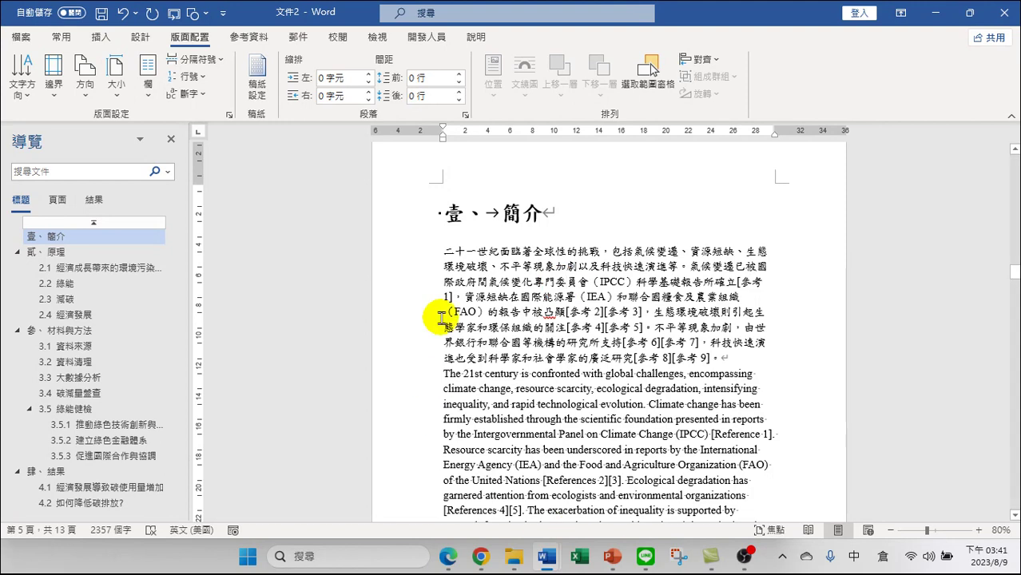
{"action": "left_click", "coordinate": [591, 361]}
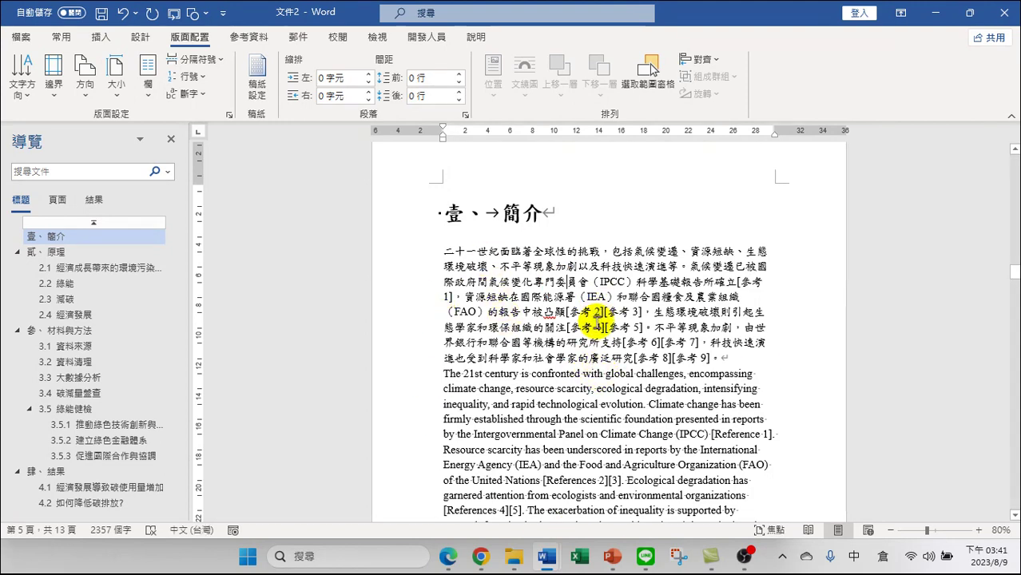
{"action": "left_click", "coordinate": [100, 37]}
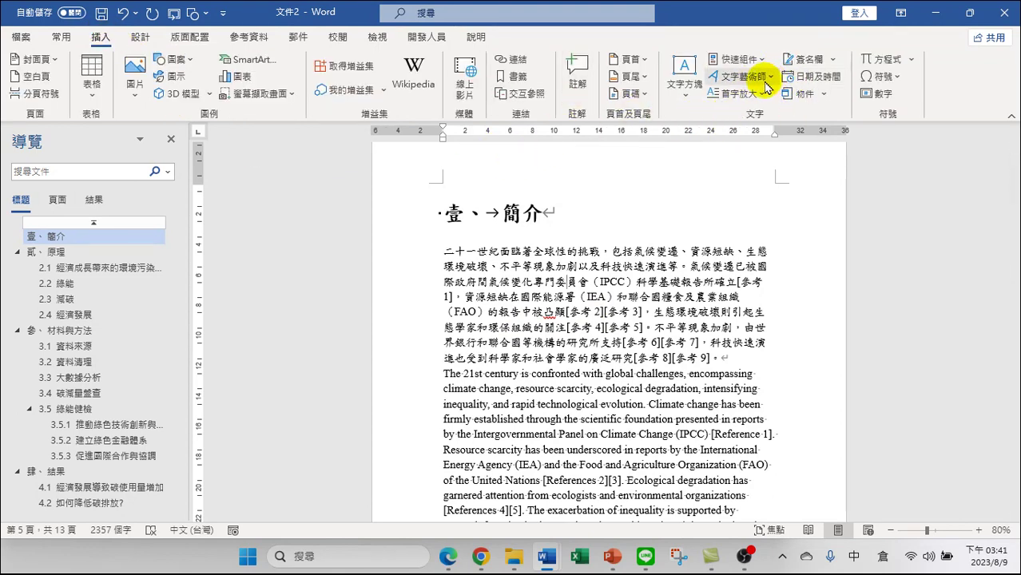
{"action": "left_click", "coordinate": [639, 97]}
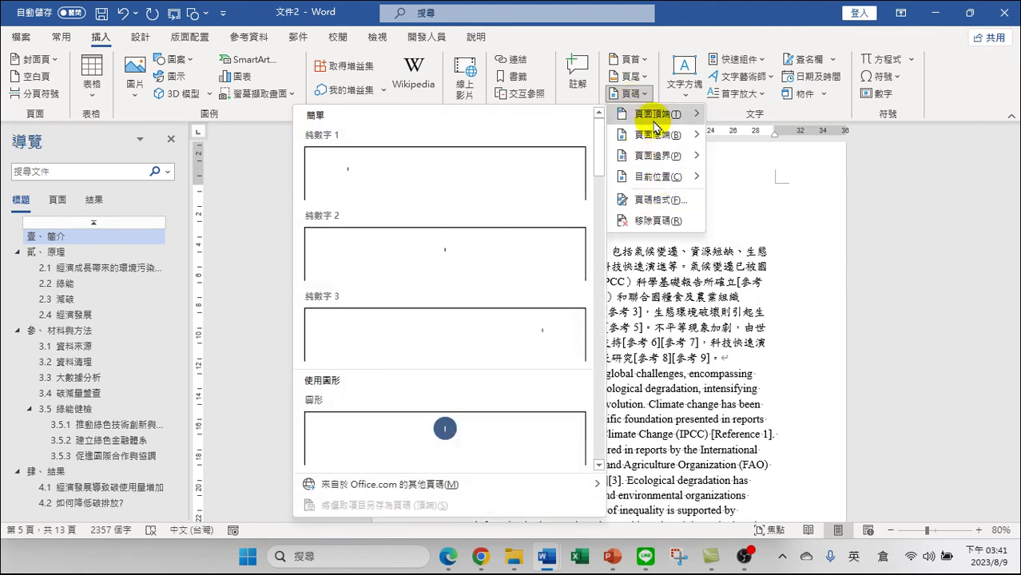
{"action": "mouse_move", "coordinate": [654, 139]}
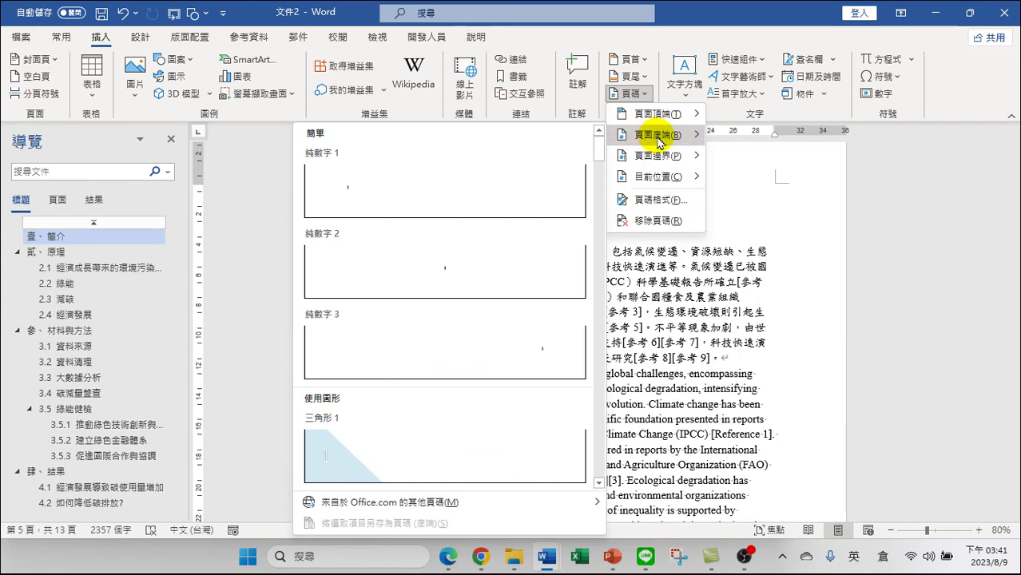
{"action": "left_click", "coordinate": [646, 142]}
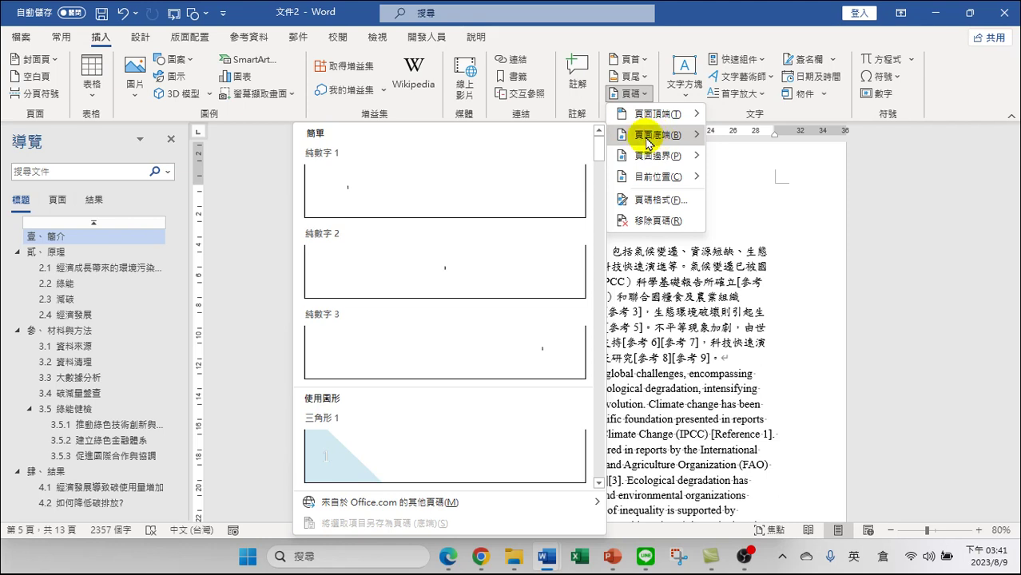
{"action": "left_click", "coordinate": [448, 273]}
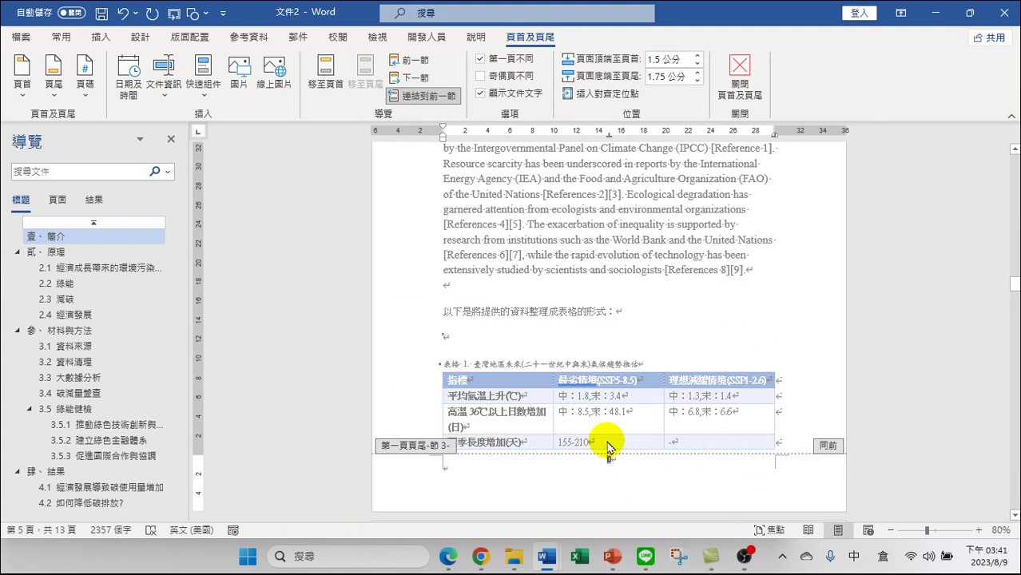
Unlink the first-page footer of section 3 from the previous section
{"action": "scroll", "coordinate": [601, 306], "scroll_direction": "up", "scroll_amount": 8}
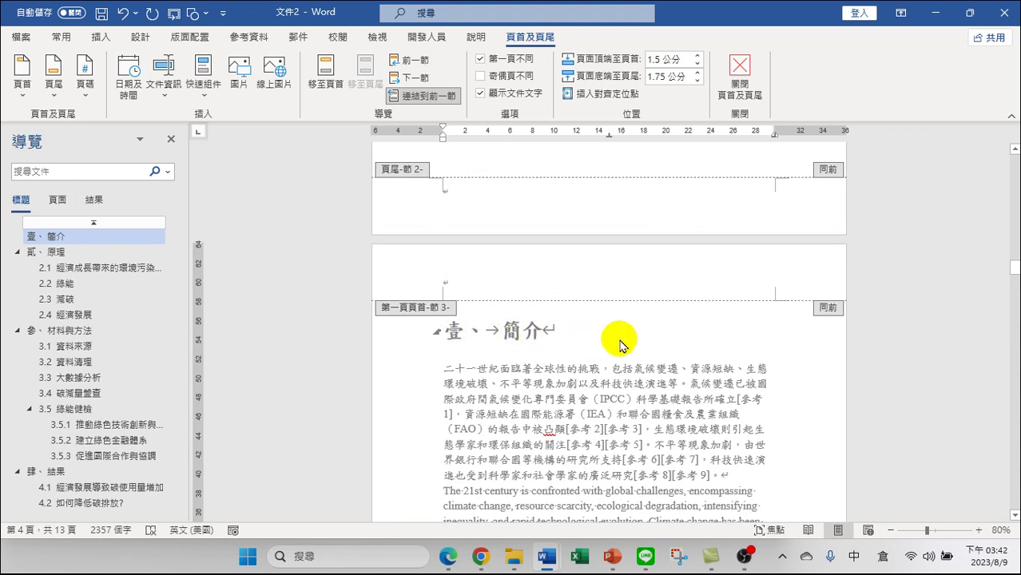
{"action": "scroll", "coordinate": [622, 387], "scroll_direction": "down", "scroll_amount": 1}
{"action": "scroll", "coordinate": [622, 388], "scroll_direction": "down", "scroll_amount": 8}
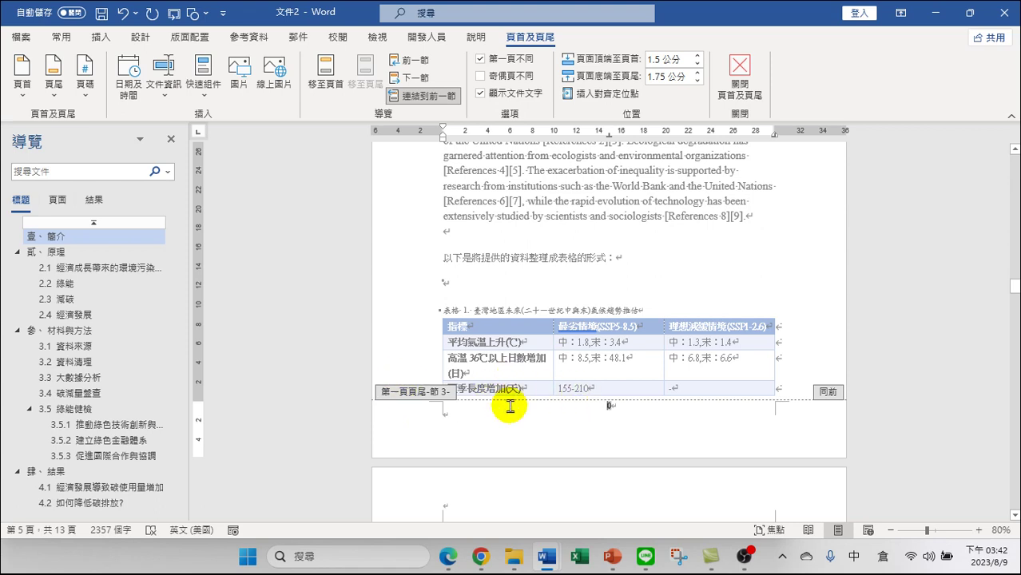
{"action": "left_click", "coordinate": [606, 408]}
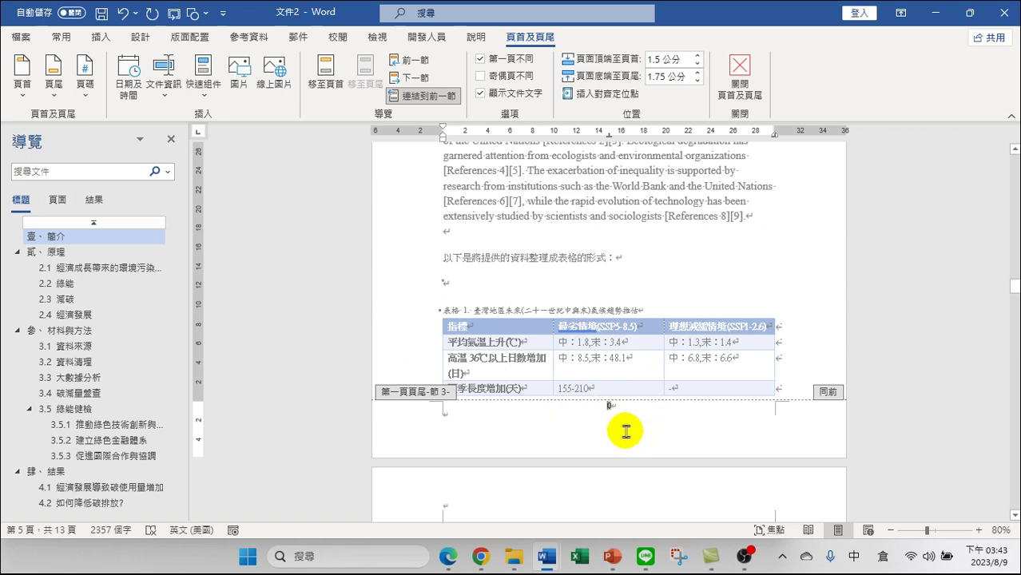
{"action": "left_click", "coordinate": [605, 412]}
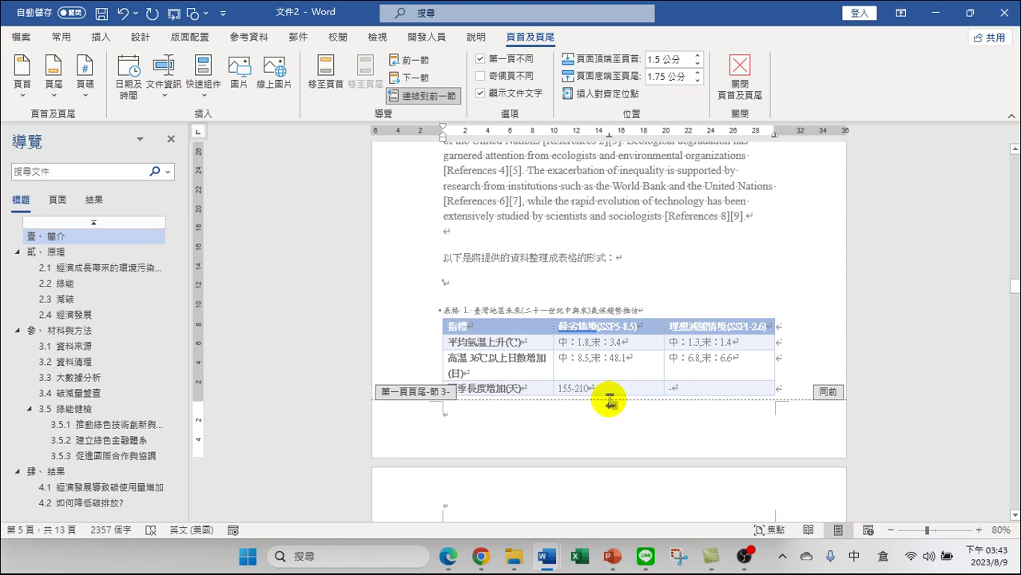
{"action": "double_click", "coordinate": [599, 401]}
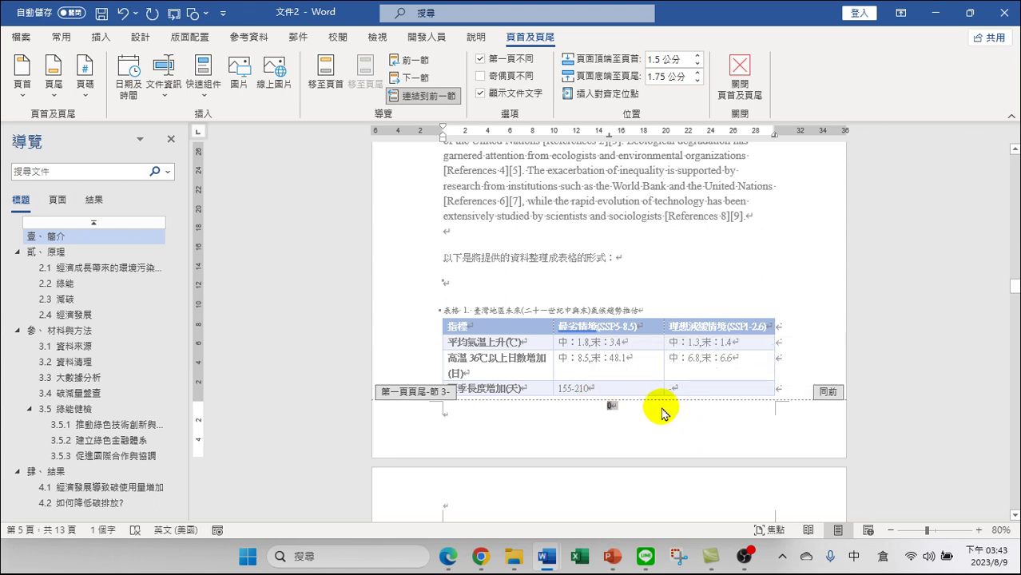
{"action": "left_click", "coordinate": [590, 409]}
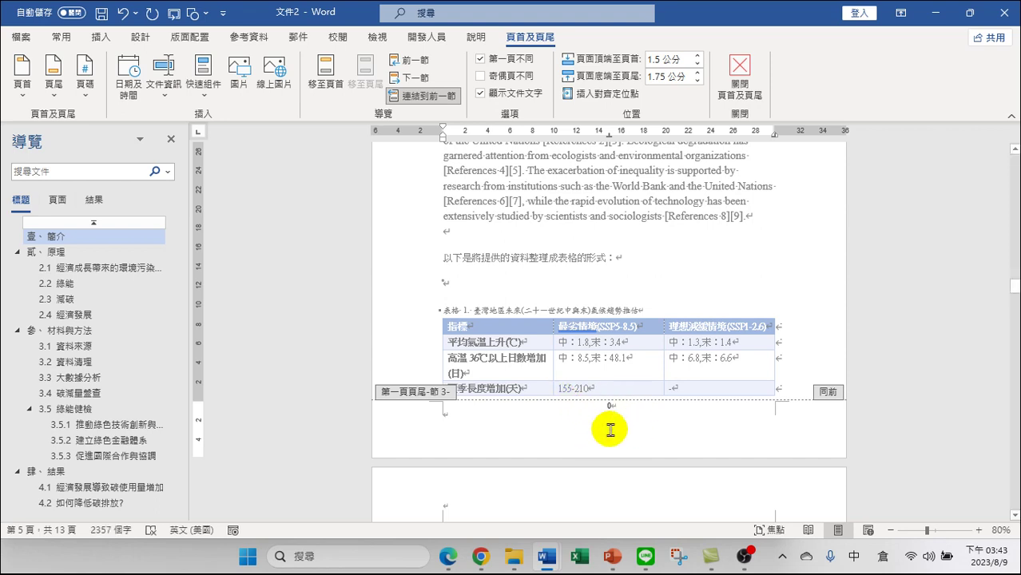
{"action": "double_click", "coordinate": [601, 407]}
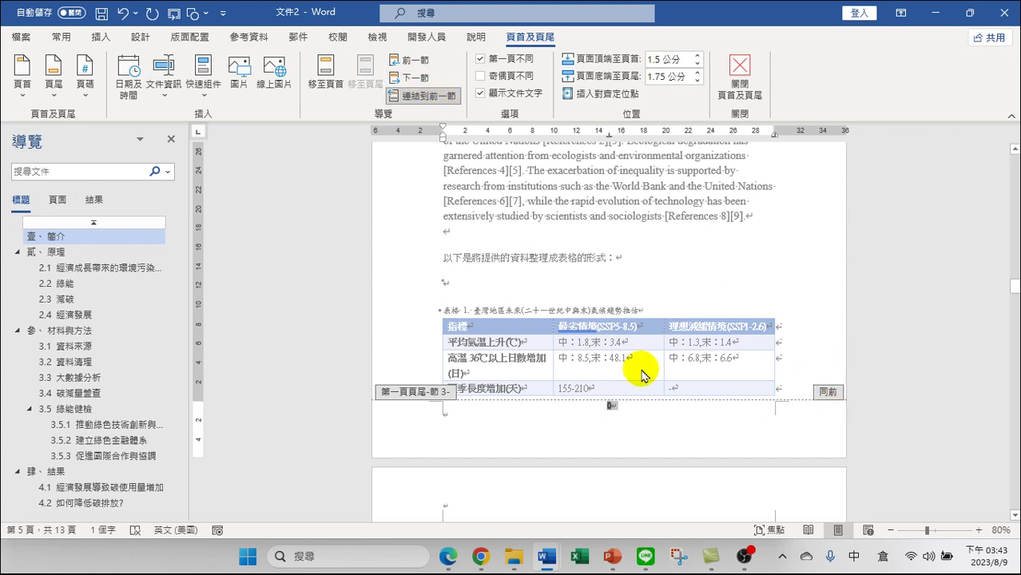
{"action": "left_click", "coordinate": [414, 97]}
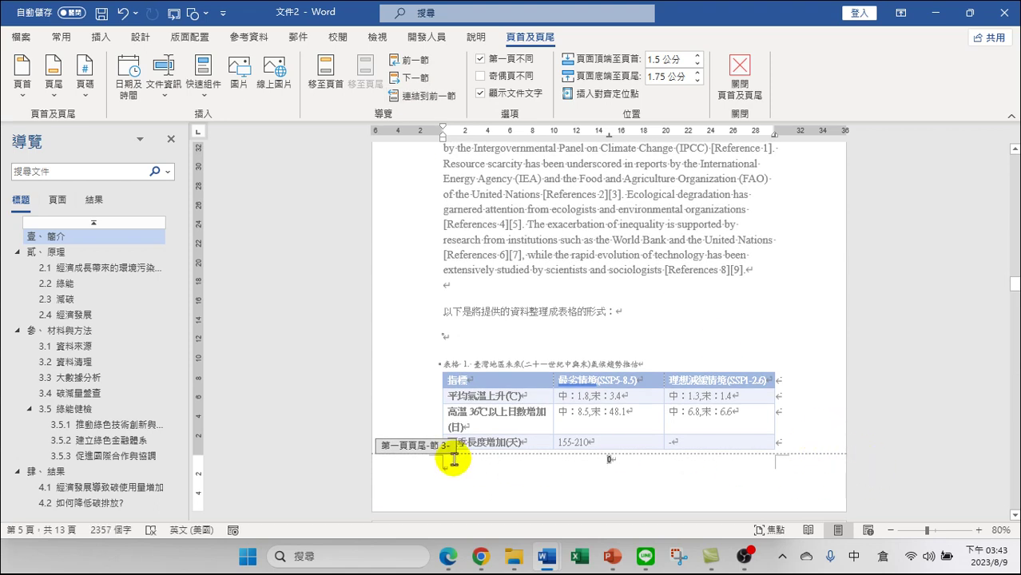
Set the section 3 page numbering to start at 1
{"action": "double_click", "coordinate": [607, 459]}
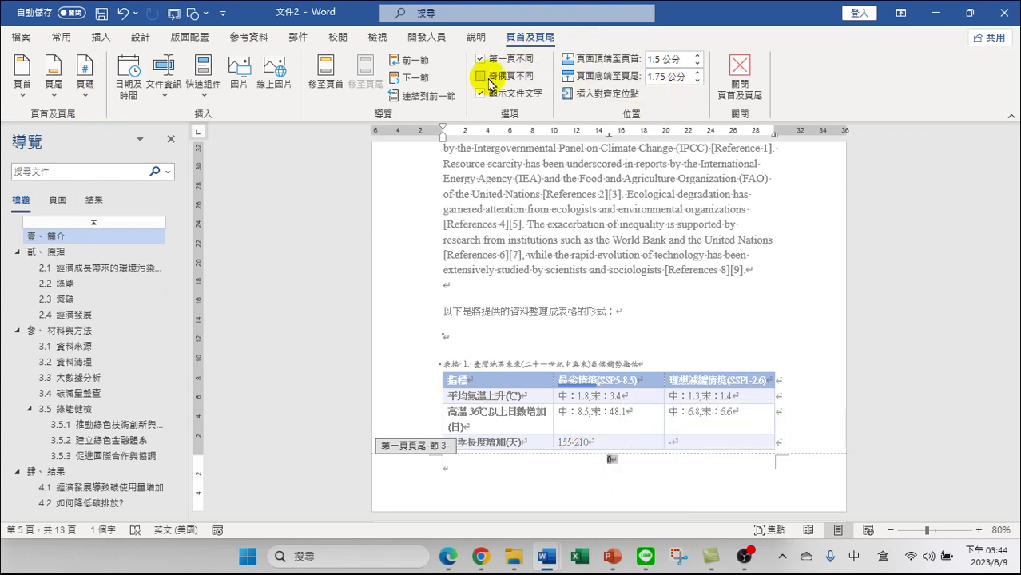
{"action": "left_click", "coordinate": [85, 89]}
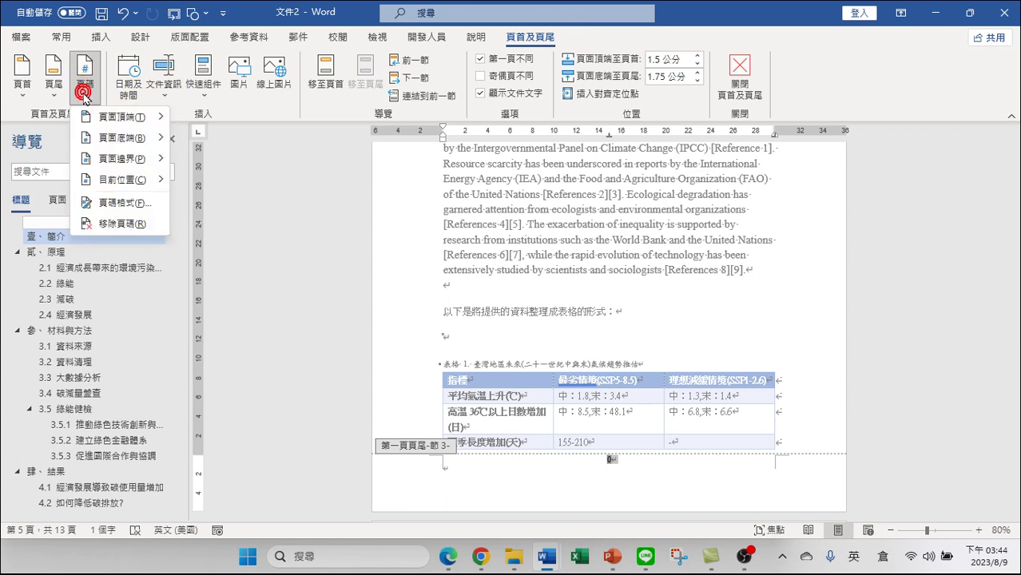
{"action": "left_click", "coordinate": [126, 202]}
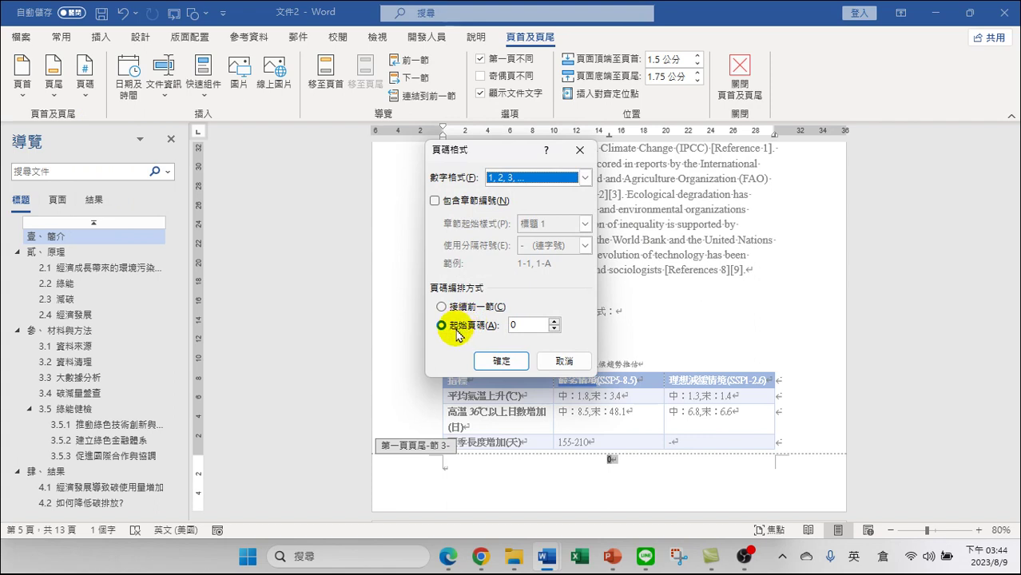
{"action": "left_click", "coordinate": [554, 322]}
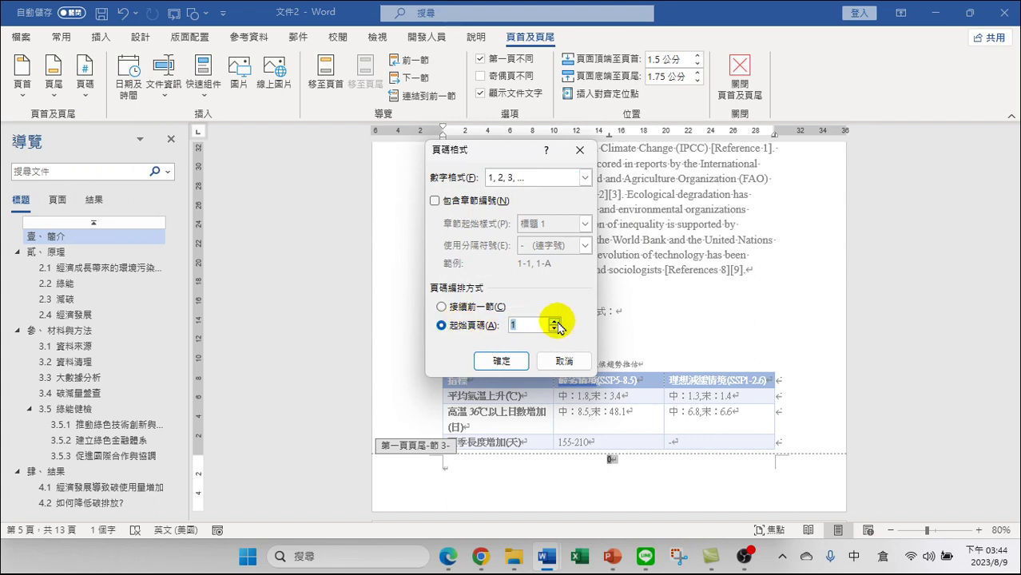
{"action": "left_click", "coordinate": [501, 360]}
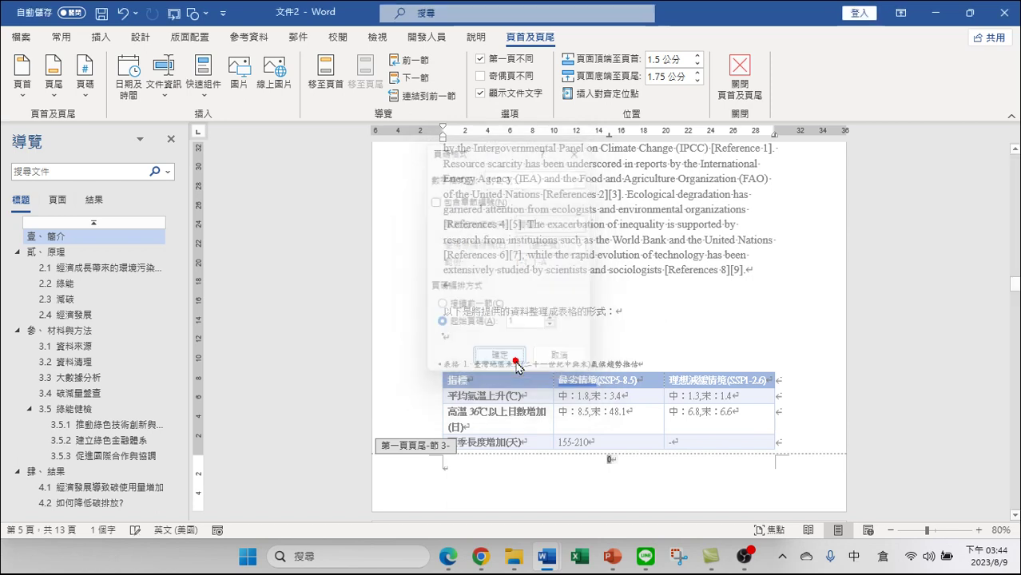
Enlarge the page number in section 3's first-page footer to 14 pt and delete the empty paragraph below it
{"action": "double_click", "coordinate": [609, 463]}
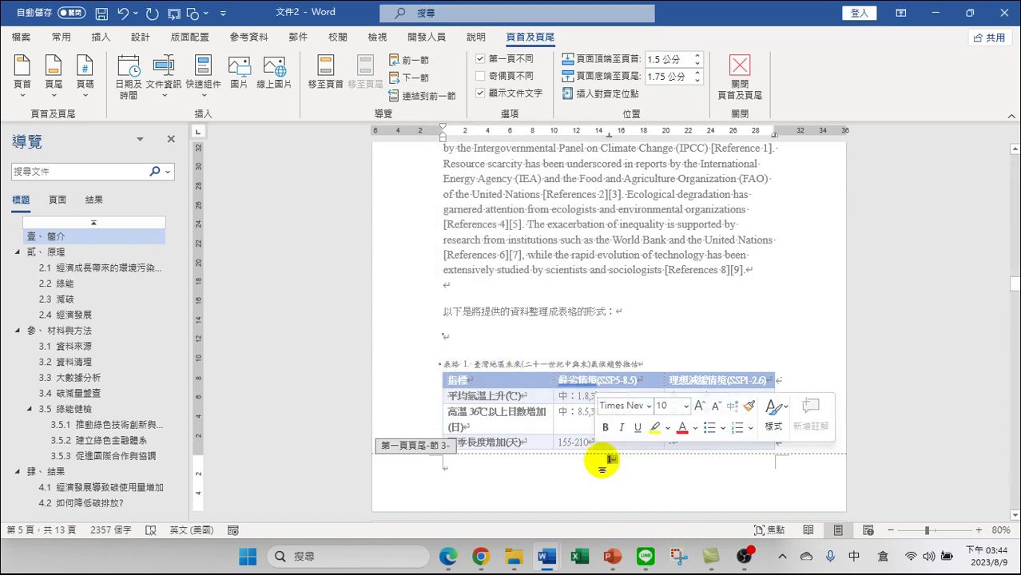
{"action": "left_click", "coordinate": [60, 37]}
{"action": "left_click", "coordinate": [234, 66]}
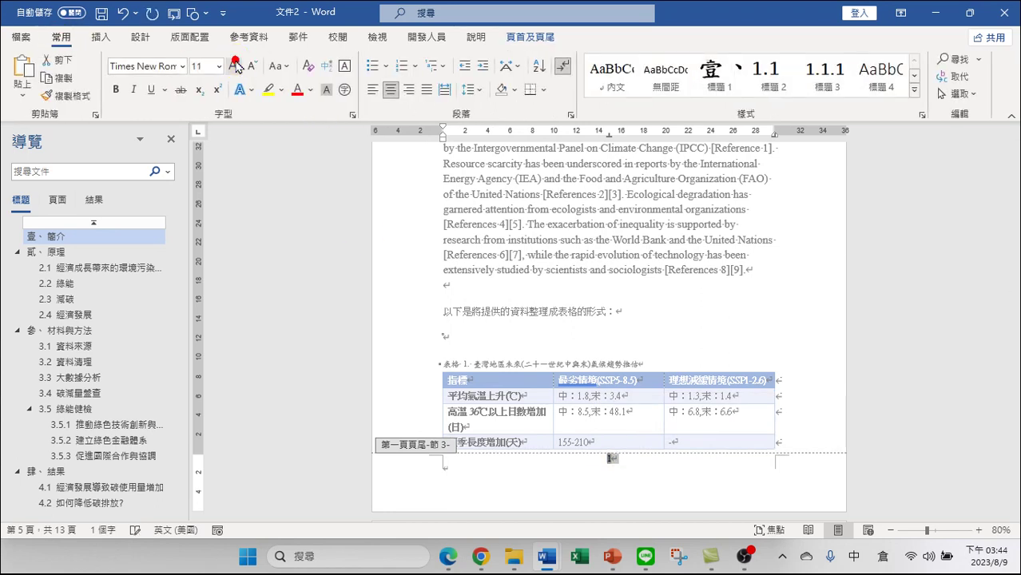
{"action": "left_click", "coordinate": [234, 65]}
{"action": "left_click", "coordinate": [235, 66]}
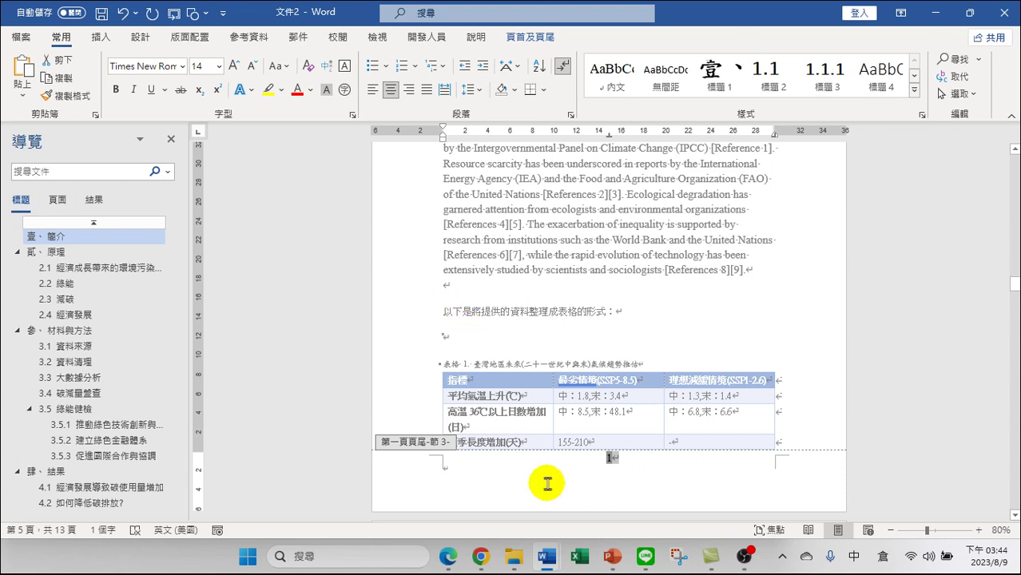
{"action": "left_click", "coordinate": [673, 469]}
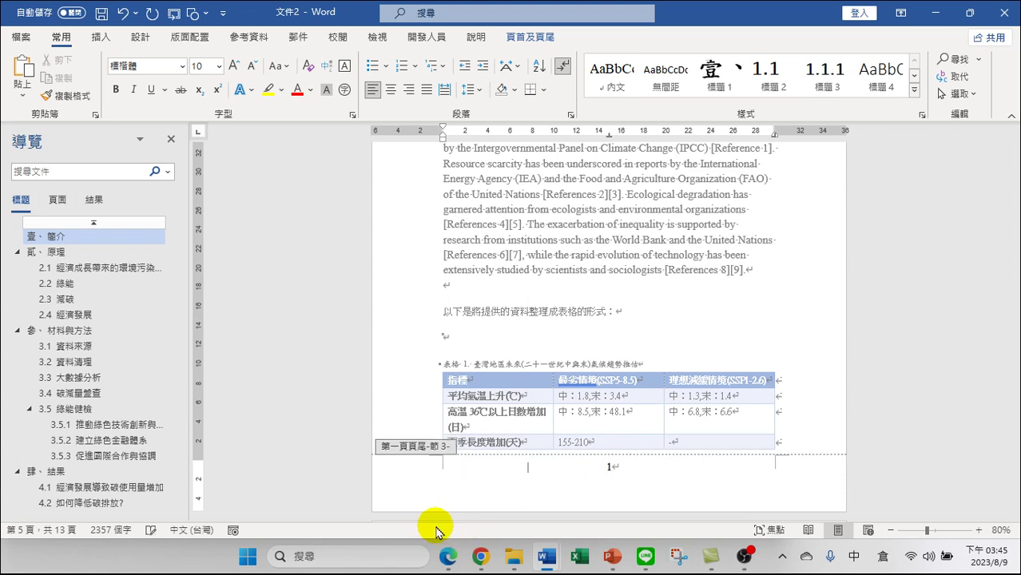
{"action": "key", "text": "BackSpace"}
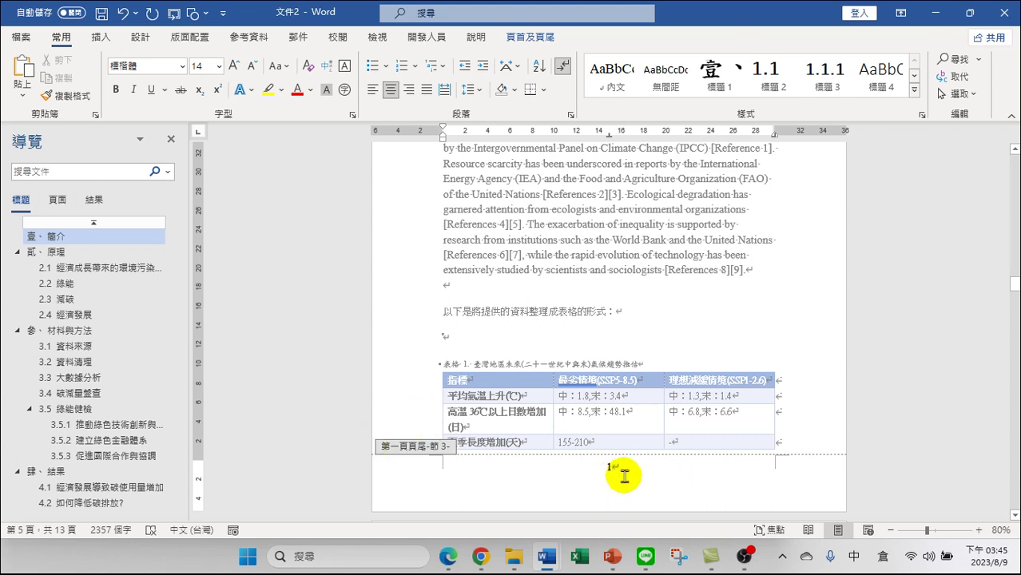
Compare section 3's first-page footer with the regular footers on the following pages
{"action": "scroll", "coordinate": [614, 473], "scroll_direction": "down", "scroll_amount": 1}
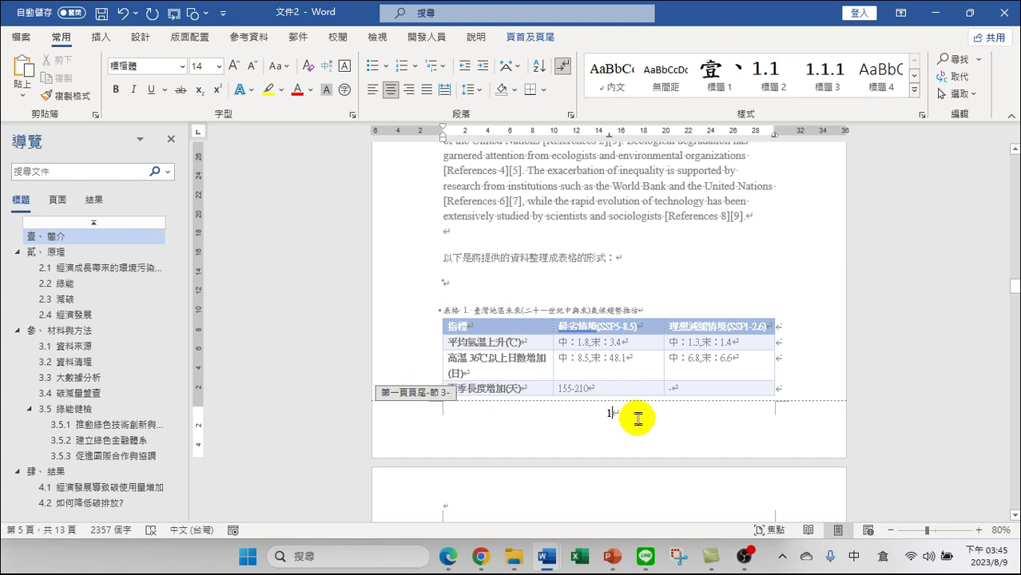
{"action": "scroll", "coordinate": [616, 431], "scroll_direction": "down", "scroll_amount": 1}
{"action": "scroll", "coordinate": [616, 432], "scroll_direction": "down", "scroll_amount": 10}
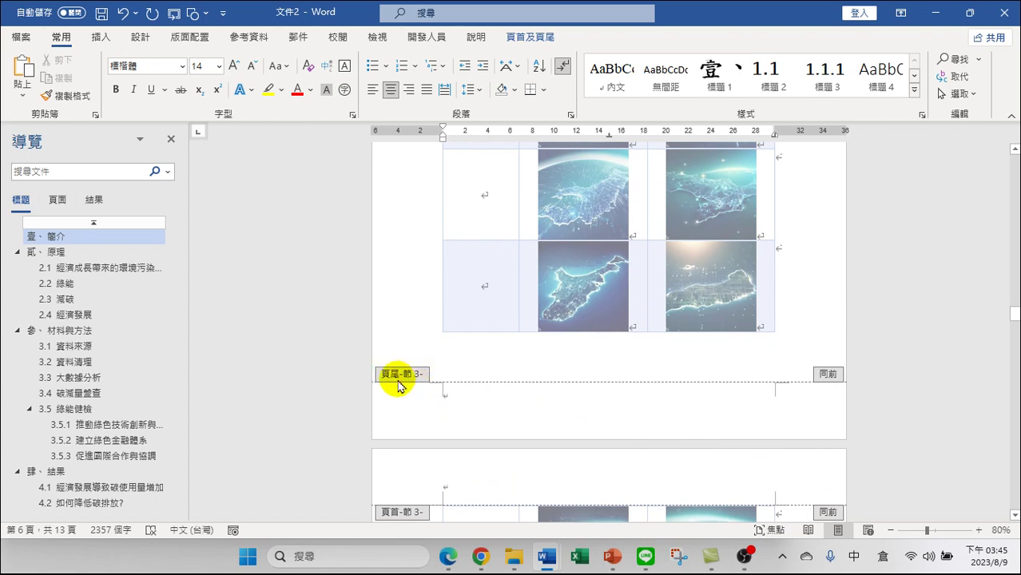
{"action": "scroll", "coordinate": [639, 352], "scroll_direction": "up", "scroll_amount": 3}
{"action": "scroll", "coordinate": [653, 322], "scroll_direction": "up", "scroll_amount": 7}
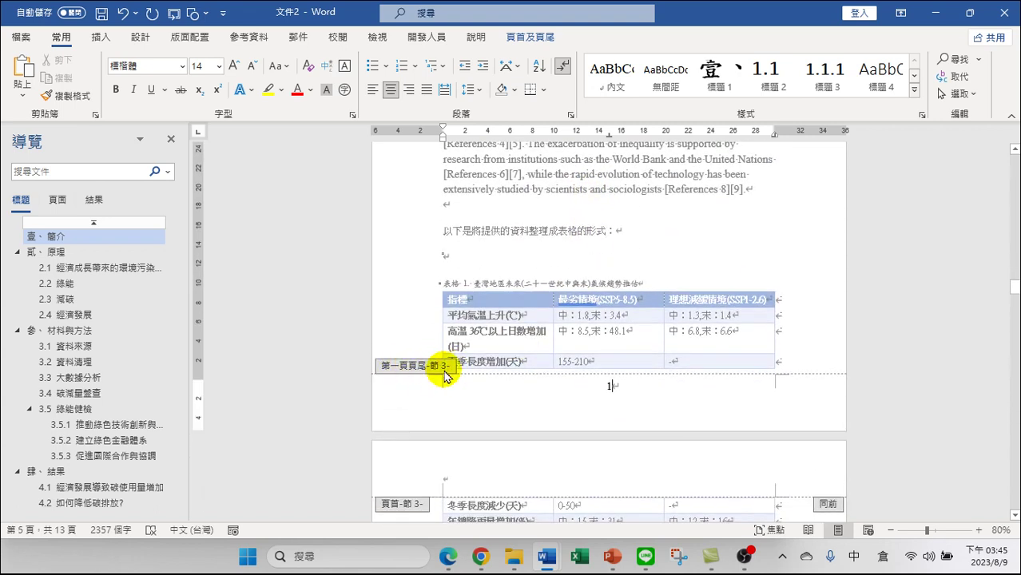
{"action": "scroll", "coordinate": [649, 422], "scroll_direction": "down", "scroll_amount": 3}
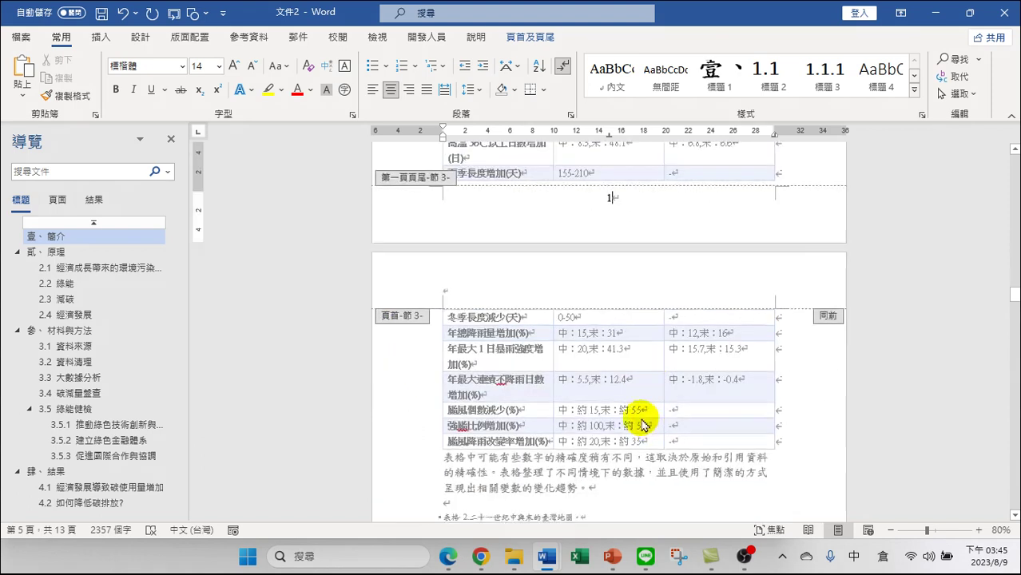
{"action": "scroll", "coordinate": [608, 400], "scroll_direction": "down", "scroll_amount": 10}
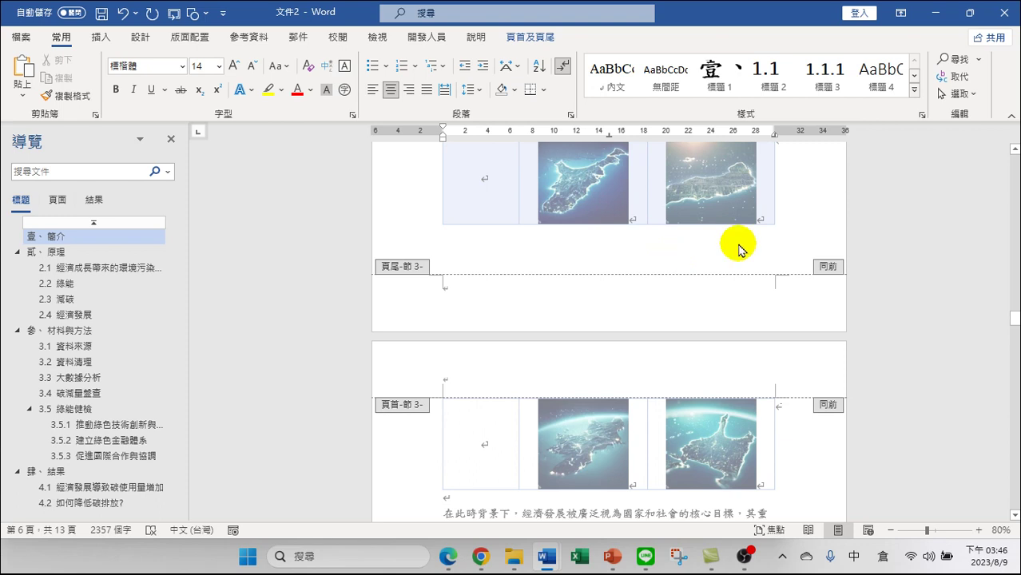
Unlink the regular footer of section 3 from the previous section
{"action": "left_click", "coordinate": [593, 290]}
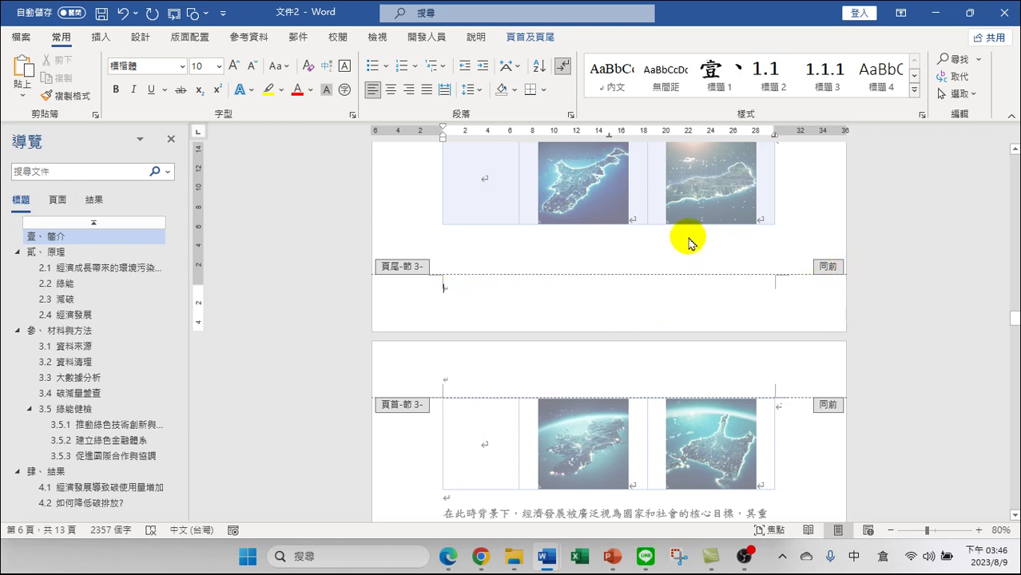
{"action": "scroll", "coordinate": [591, 216], "scroll_direction": "up", "scroll_amount": 6}
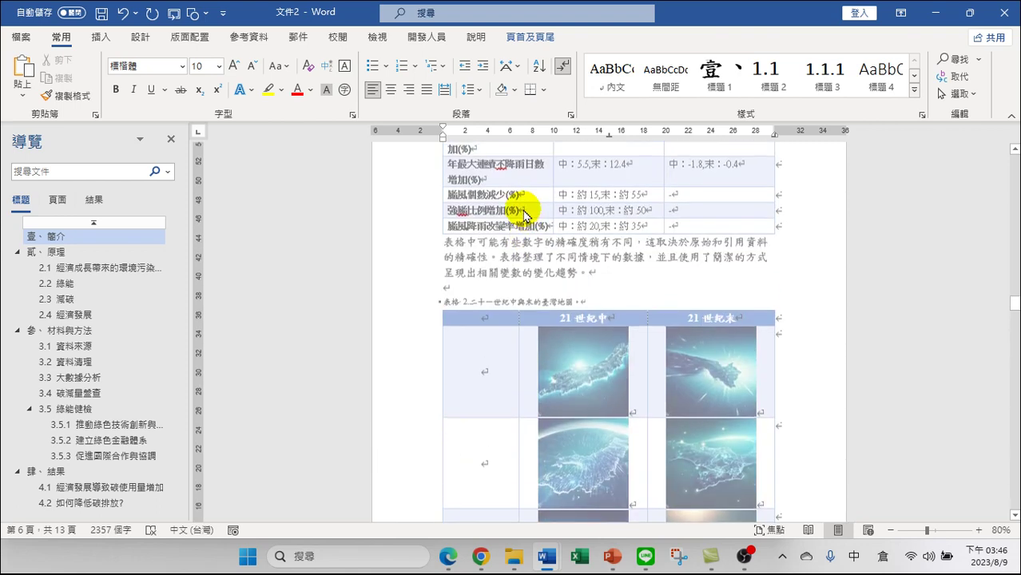
{"action": "scroll", "coordinate": [575, 193], "scroll_direction": "up", "scroll_amount": 1}
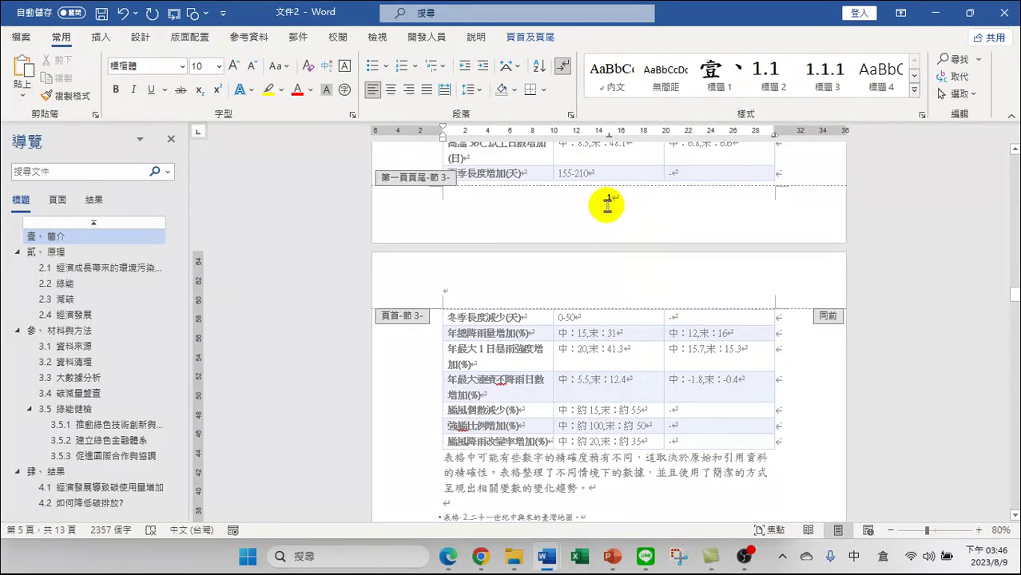
{"action": "scroll", "coordinate": [608, 205], "scroll_direction": "down", "scroll_amount": 7}
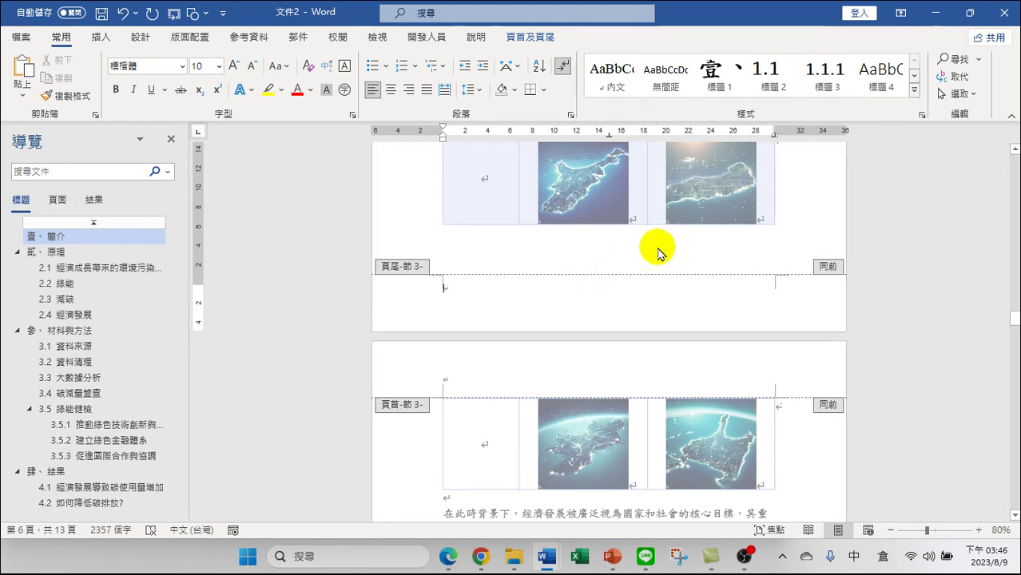
{"action": "left_click", "coordinate": [532, 37]}
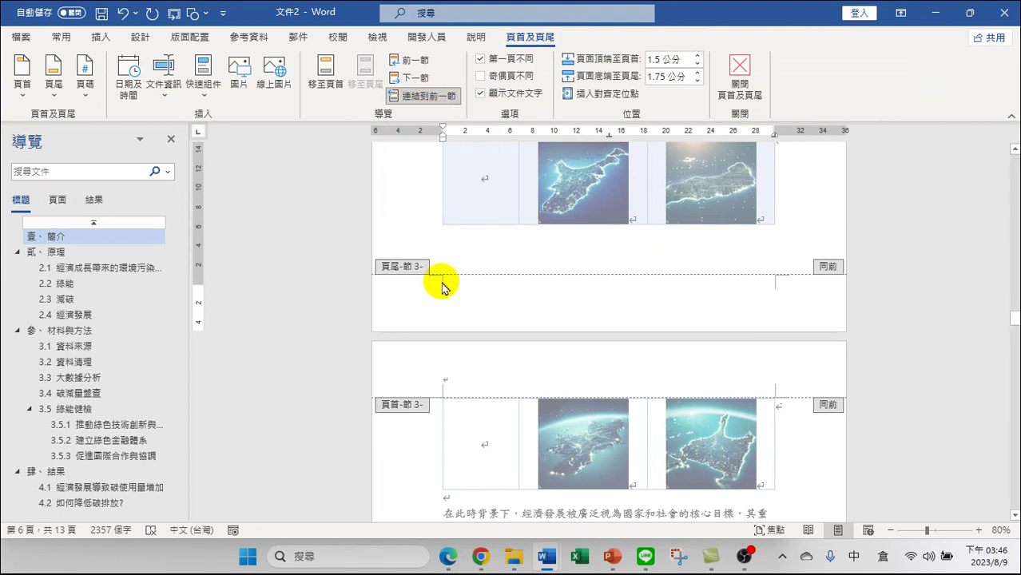
{"action": "left_click", "coordinate": [421, 96]}
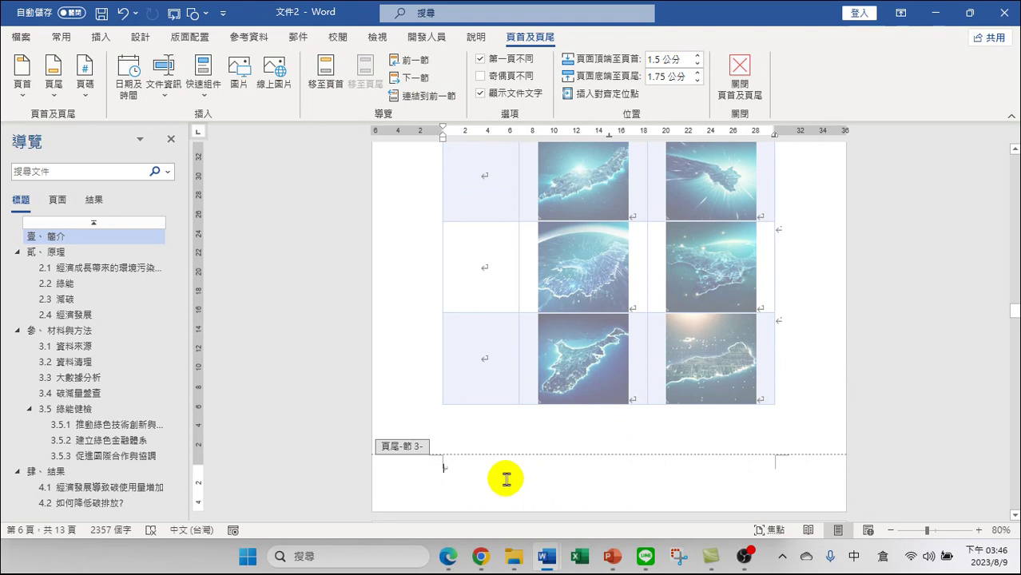
Insert a 純數字 2 page number at the bottom of the page in section 3's regular footer
{"action": "left_click", "coordinate": [100, 38]}
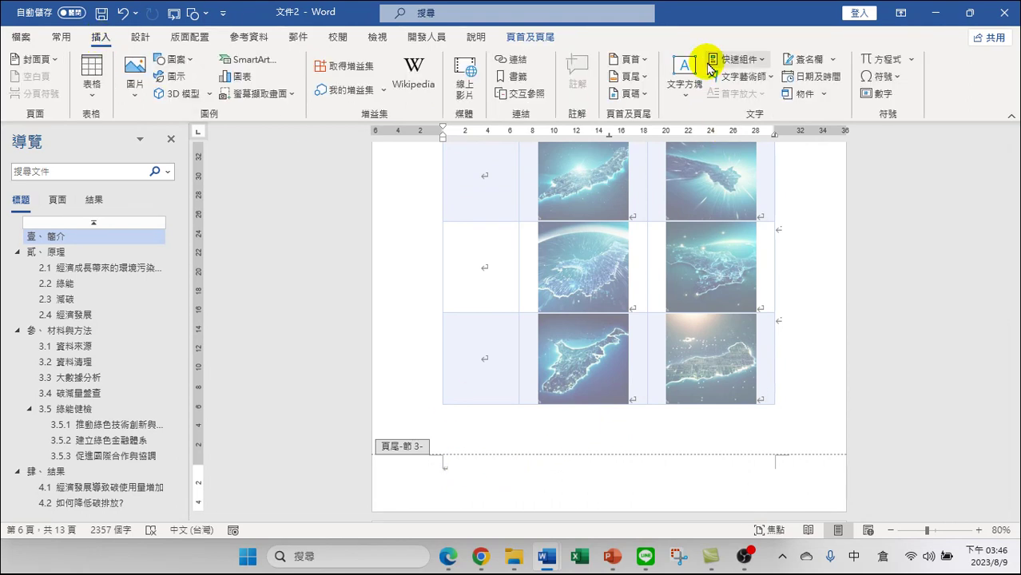
{"action": "left_click", "coordinate": [631, 94]}
{"action": "mouse_move", "coordinate": [651, 142]}
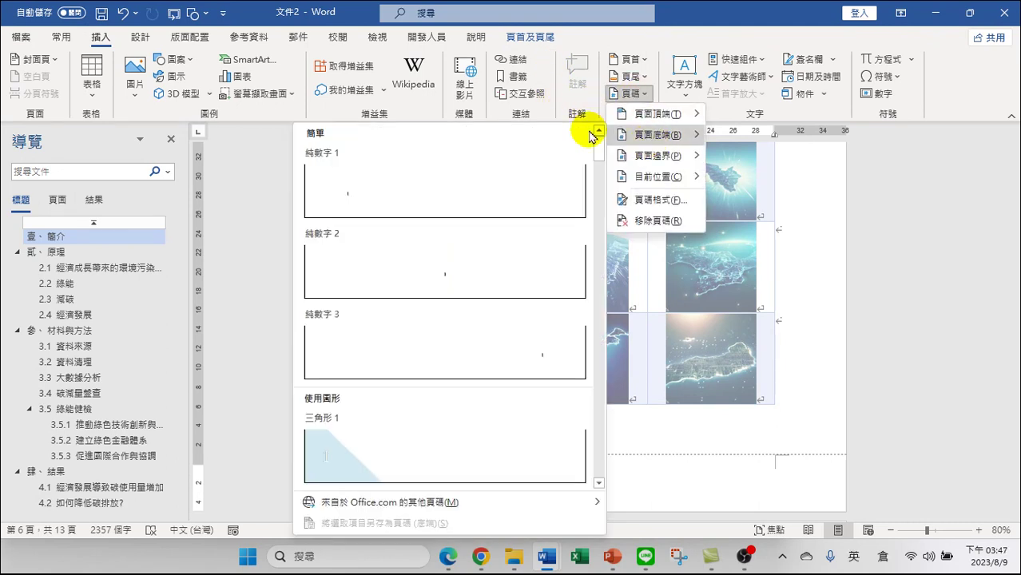
{"action": "left_click", "coordinate": [457, 284]}
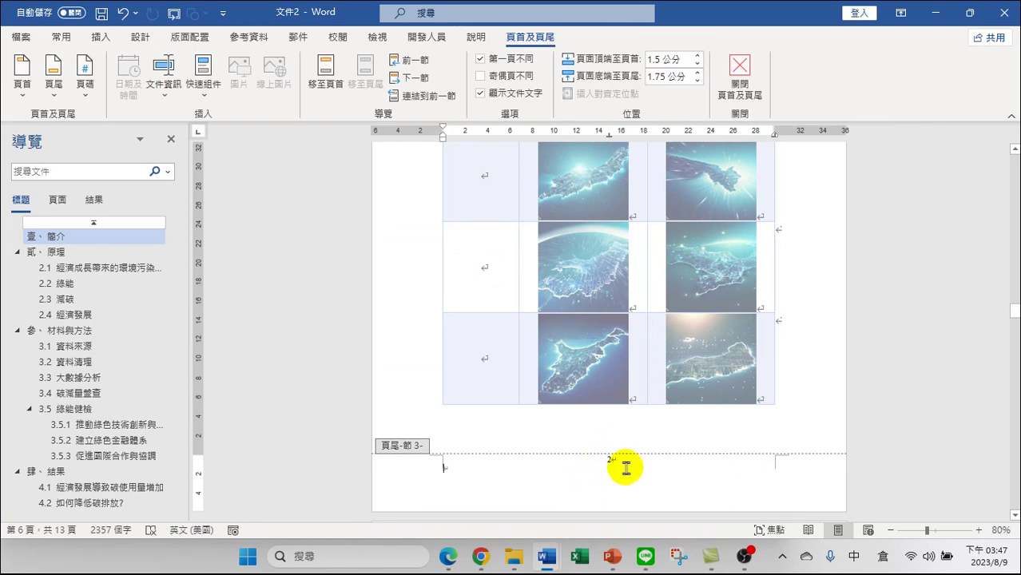
Delete the empty paragraph below the page number in section 3's regular footer and enlarge the number to 14 pt
{"action": "left_click", "coordinate": [619, 467]}
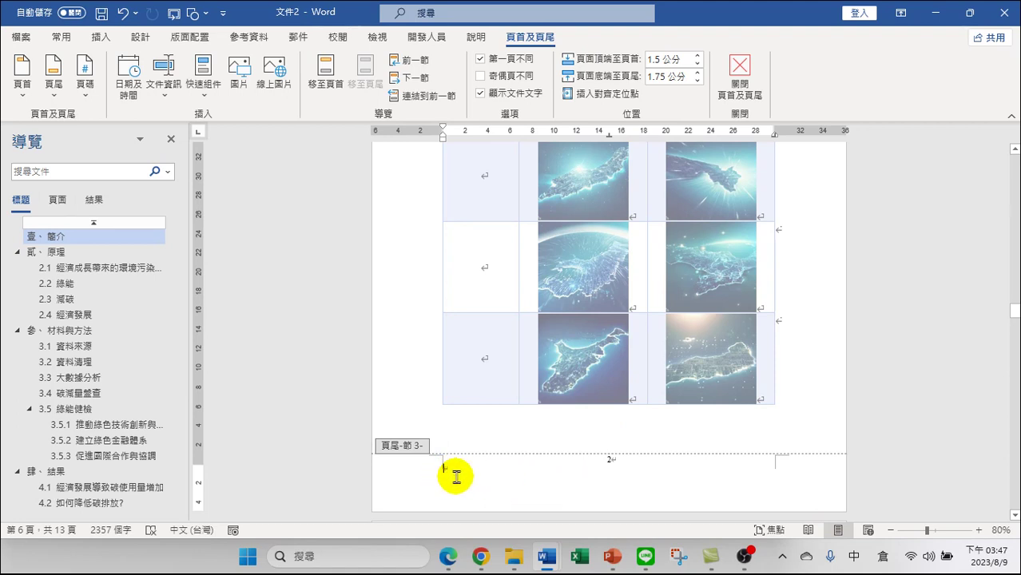
{"action": "double_click", "coordinate": [609, 467]}
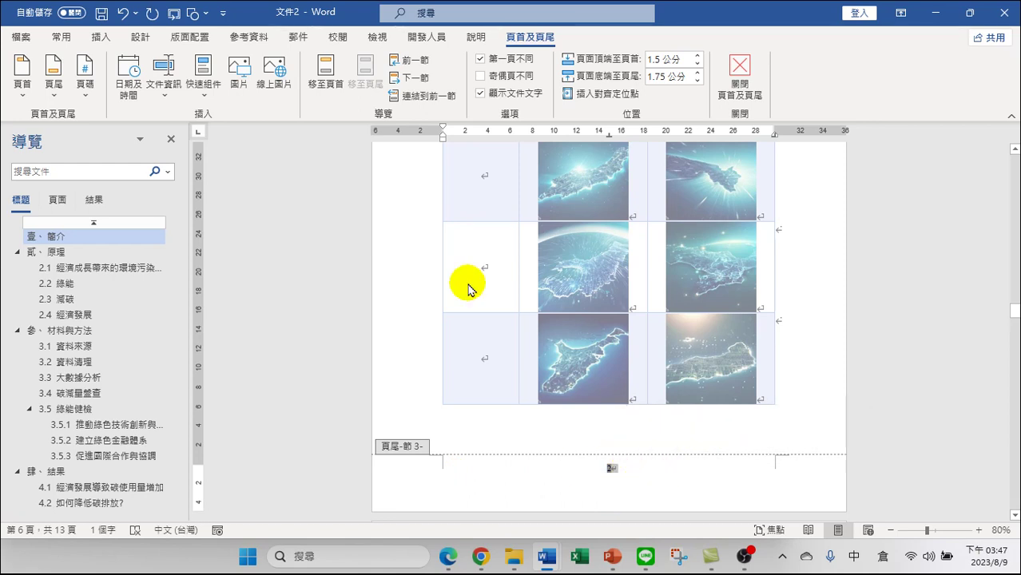
{"action": "left_click", "coordinate": [60, 37]}
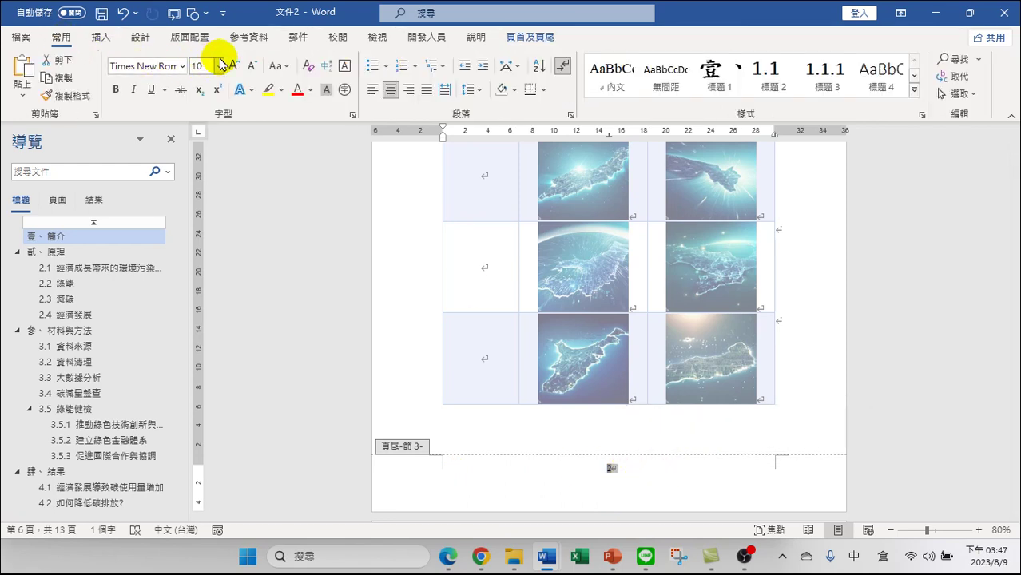
{"action": "left_click", "coordinate": [235, 65]}
{"action": "left_click", "coordinate": [640, 474]}
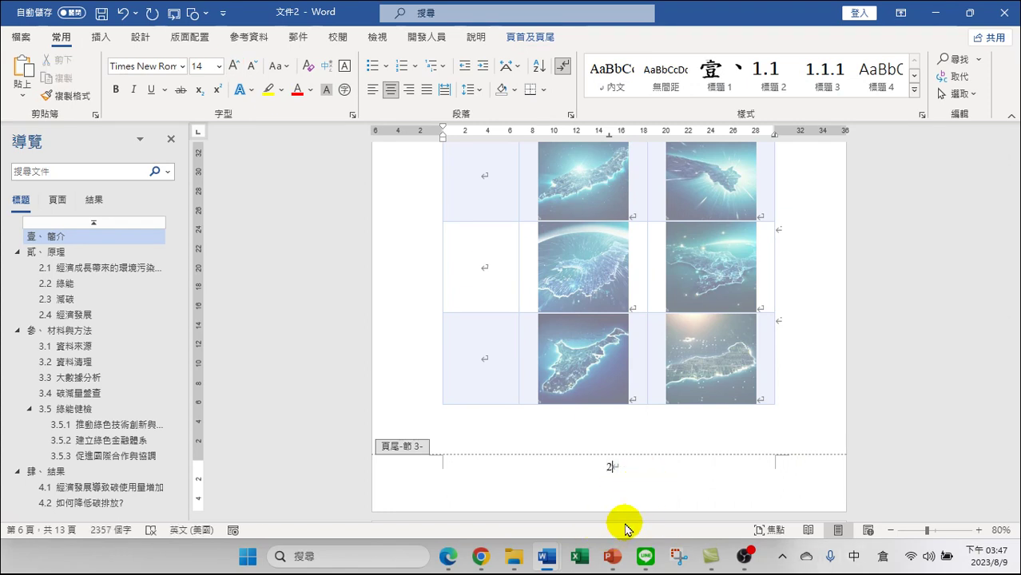
Check the page numbers on the following section 3 pages, the table of contents entries and the section 2 first-page footer
{"action": "scroll", "coordinate": [727, 454], "scroll_direction": "down", "scroll_amount": 4}
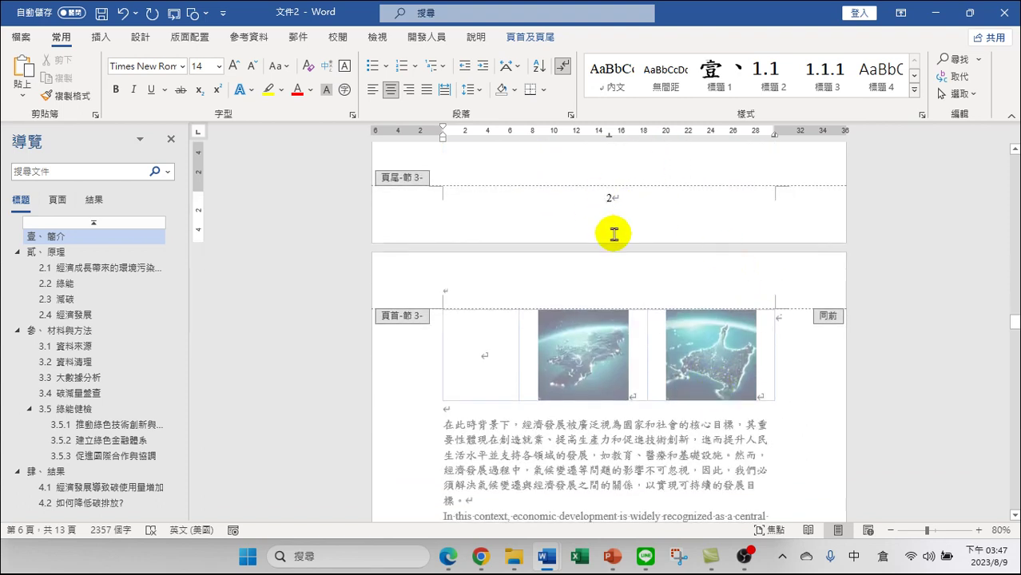
{"action": "scroll", "coordinate": [611, 231], "scroll_direction": "down", "scroll_amount": 6}
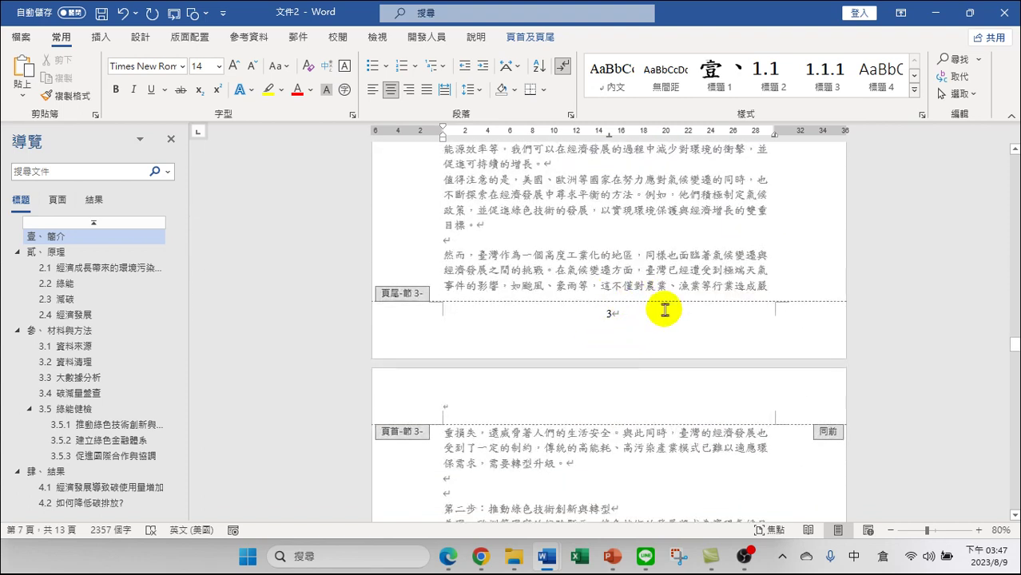
{"action": "scroll", "coordinate": [607, 317], "scroll_direction": "down", "scroll_amount": 6}
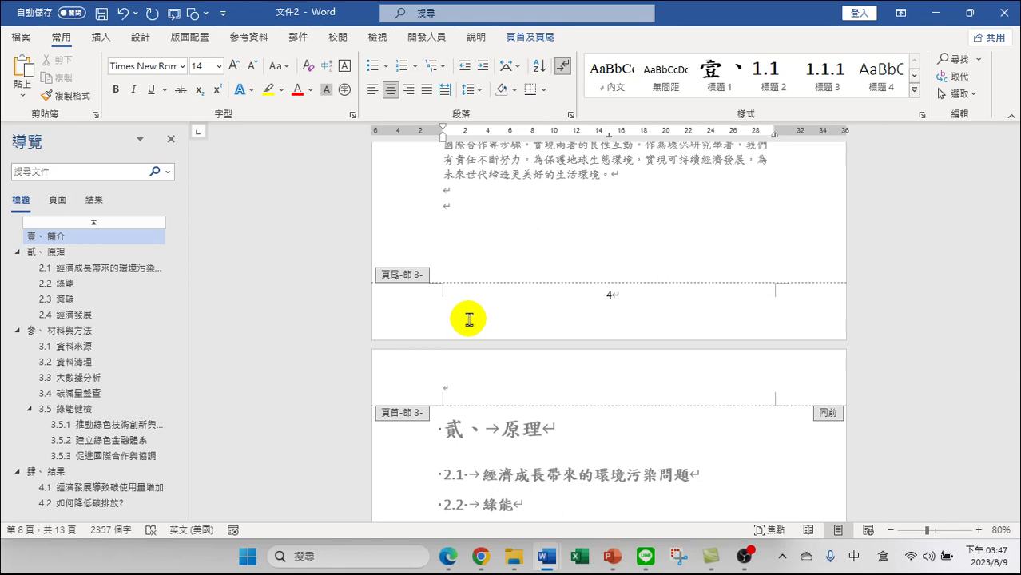
{"action": "scroll", "coordinate": [611, 304], "scroll_direction": "up", "scroll_amount": 10}
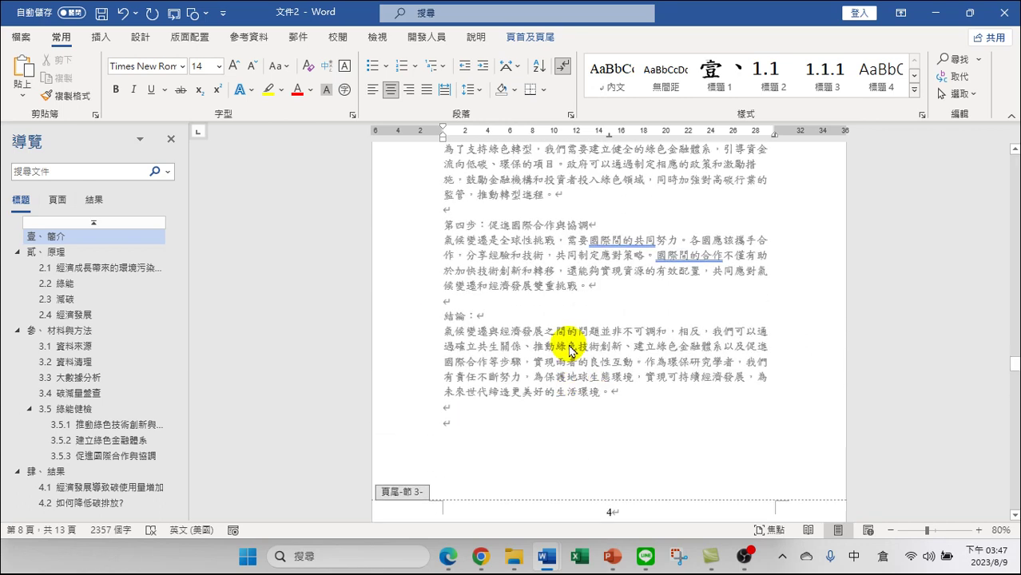
{"action": "scroll", "coordinate": [670, 258], "scroll_direction": "up", "scroll_amount": 15}
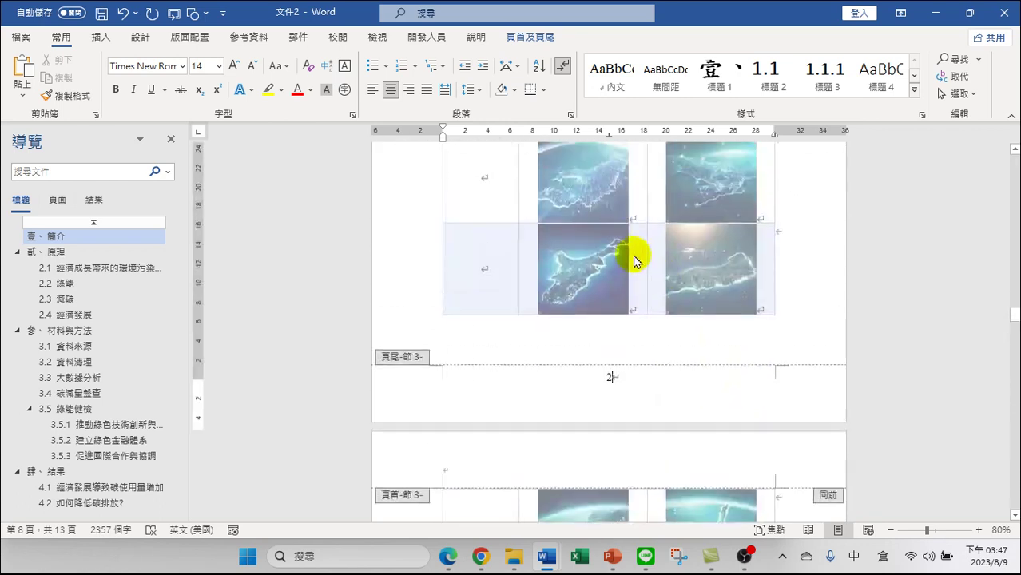
{"action": "scroll", "coordinate": [649, 240], "scroll_direction": "up", "scroll_amount": 8}
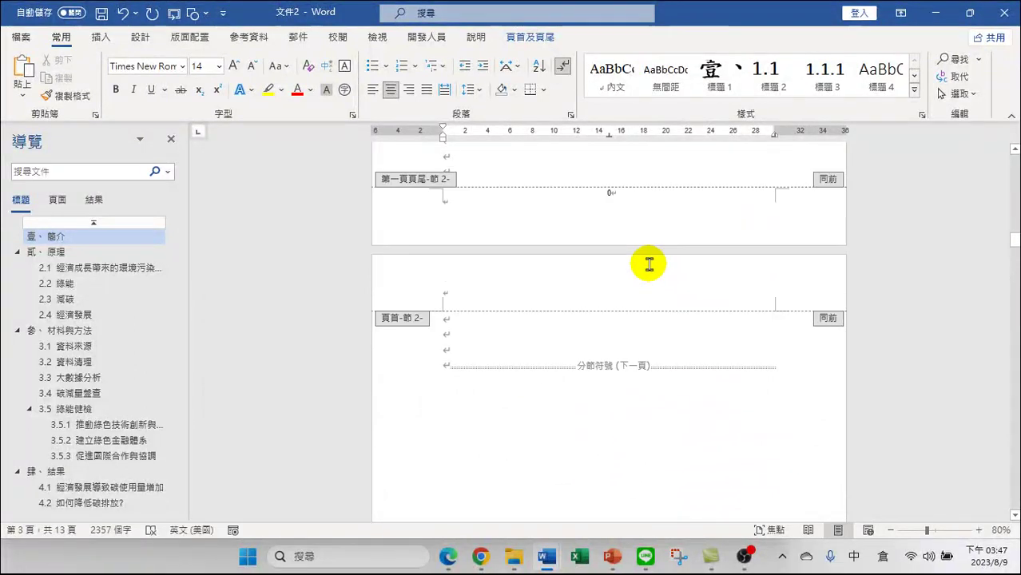
{"action": "scroll", "coordinate": [649, 260], "scroll_direction": "up", "scroll_amount": 8}
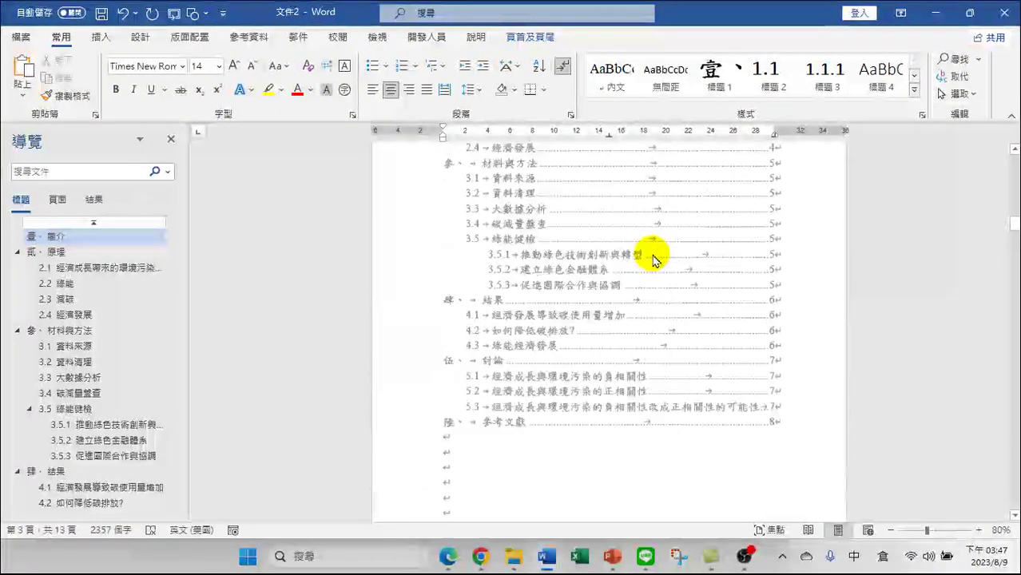
{"action": "scroll", "coordinate": [607, 312], "scroll_direction": "down", "scroll_amount": 3}
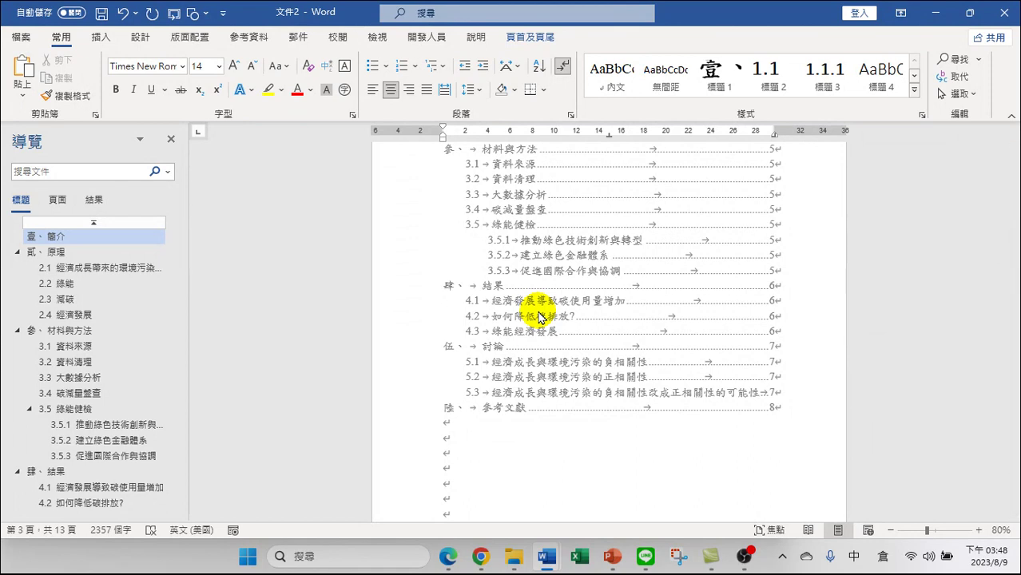
{"action": "scroll", "coordinate": [600, 287], "scroll_direction": "down", "scroll_amount": 5}
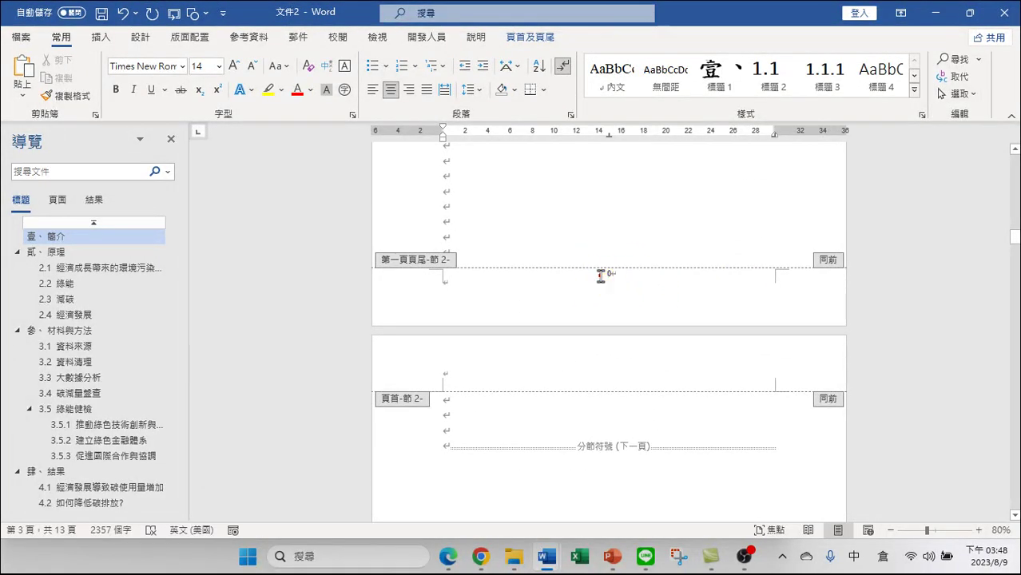
Unlink the first-page footer of section 2, below the table of contents, from the previous section
{"action": "left_click", "coordinate": [623, 273]}
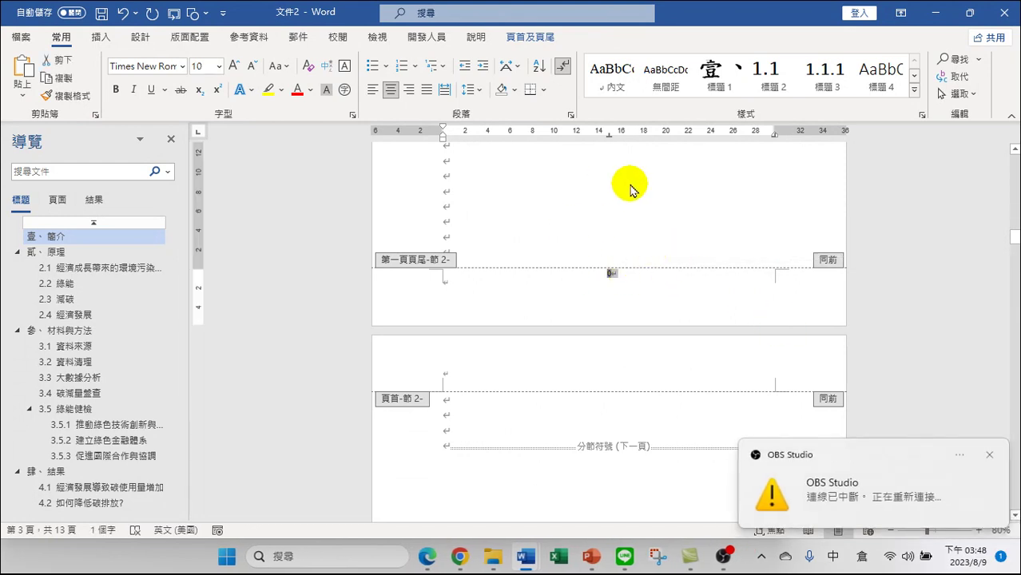
{"action": "scroll", "coordinate": [615, 192], "scroll_direction": "up", "scroll_amount": 5}
{"action": "scroll", "coordinate": [593, 205], "scroll_direction": "up", "scroll_amount": 5}
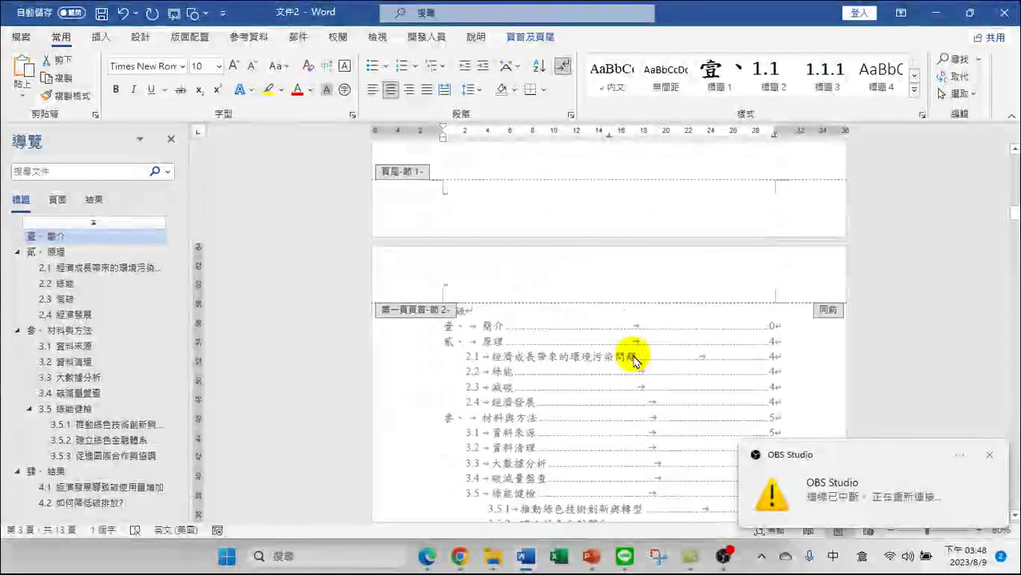
{"action": "scroll", "coordinate": [576, 336], "scroll_direction": "down", "scroll_amount": 10}
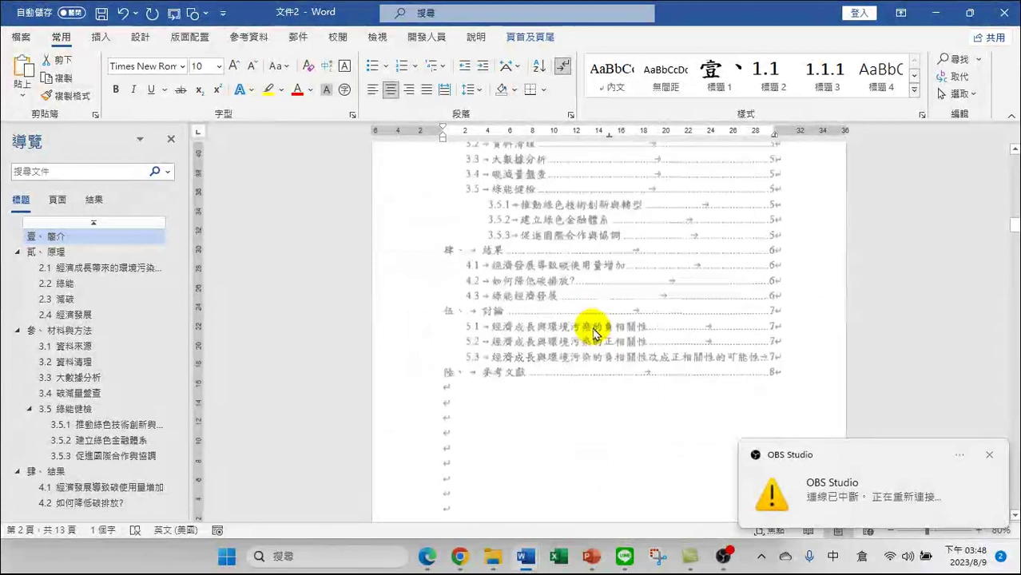
{"action": "scroll", "coordinate": [613, 324], "scroll_direction": "down", "scroll_amount": 1}
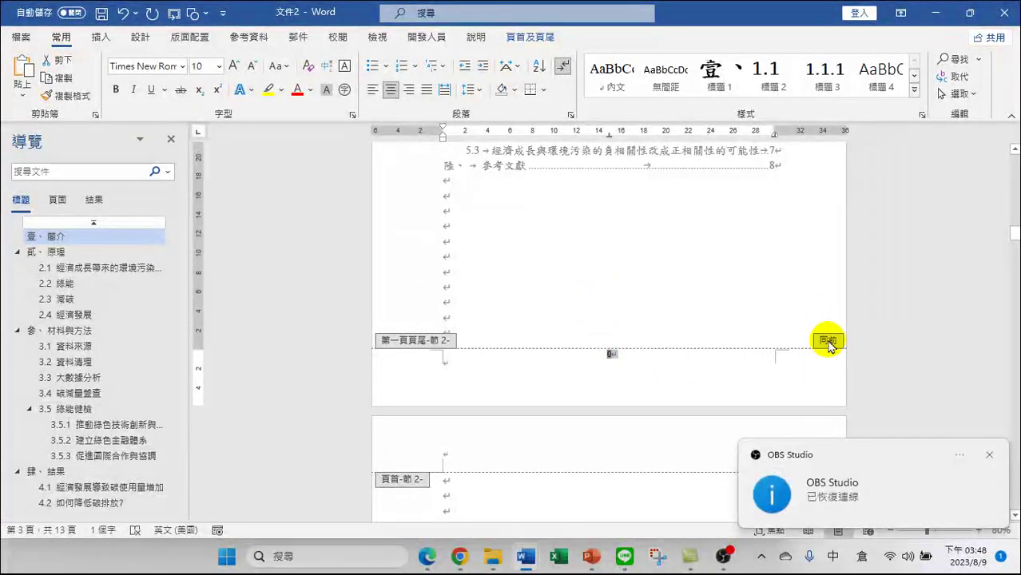
{"action": "left_click", "coordinate": [527, 37]}
{"action": "left_click", "coordinate": [430, 95]}
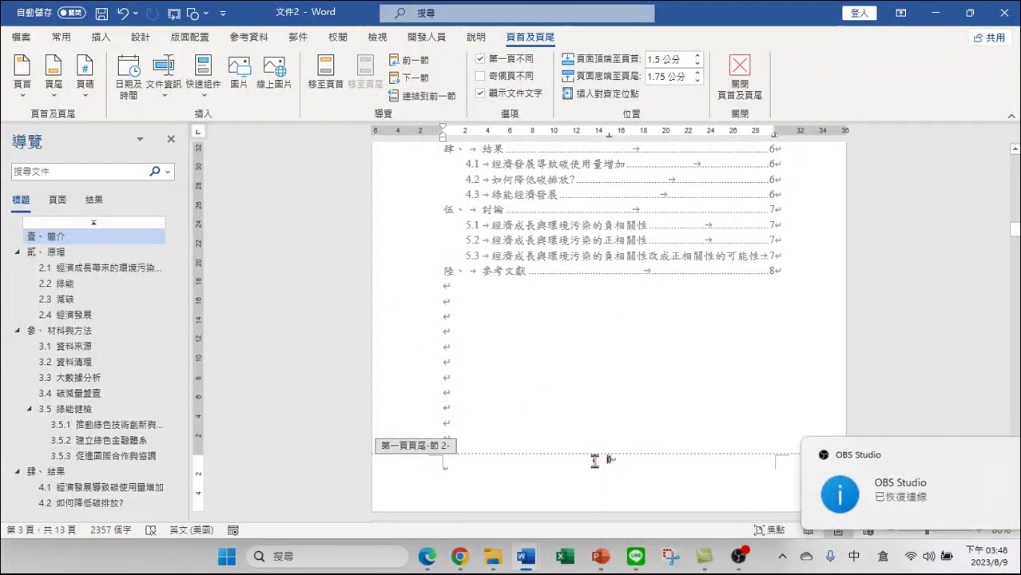
Delete the empty paragraph below the page number in section 2's first-page footer
{"action": "left_click", "coordinate": [625, 460]}
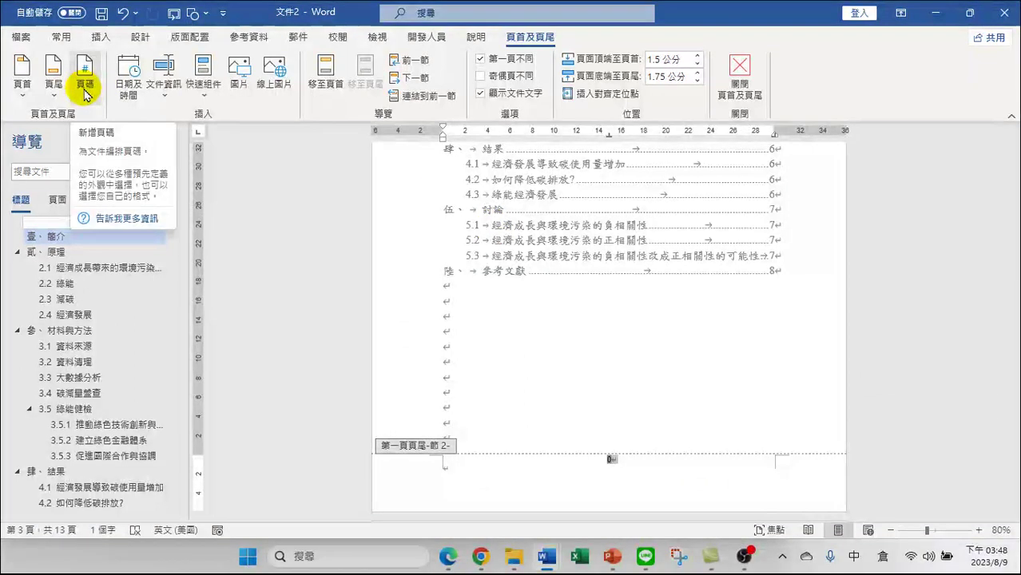
{"action": "left_click", "coordinate": [466, 474]}
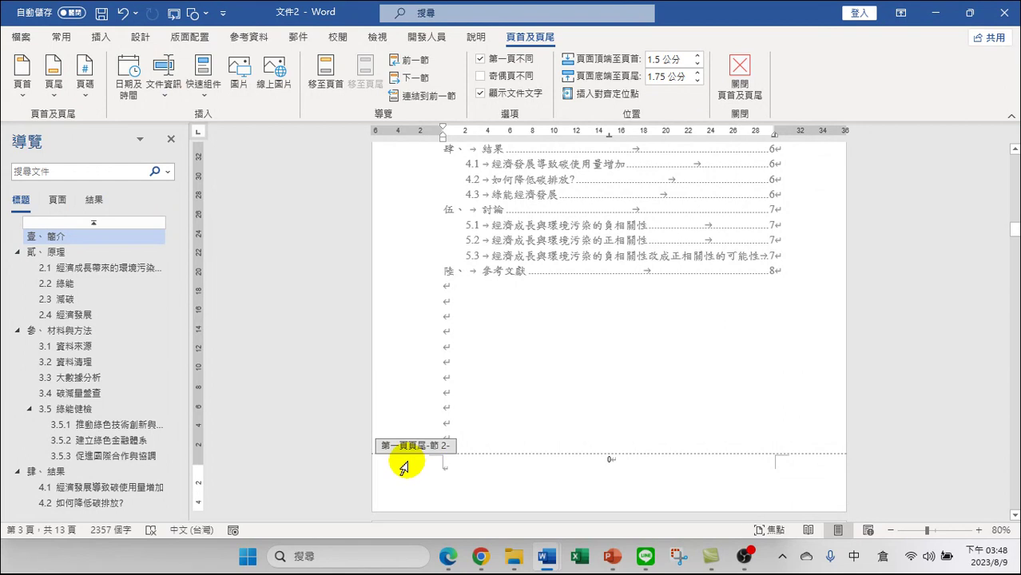
{"action": "key", "text": "BackSpace"}
Format section 2's page numbers as lowercase Roman numerals (i, ii, iii, ...) starting at i
{"action": "left_click", "coordinate": [598, 470]}
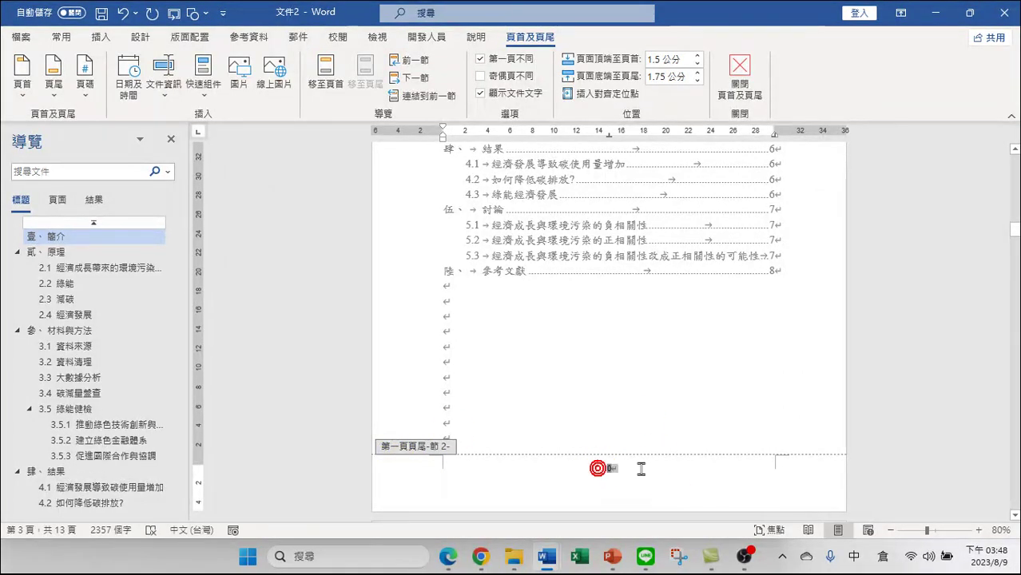
{"action": "left_click", "coordinate": [88, 94]}
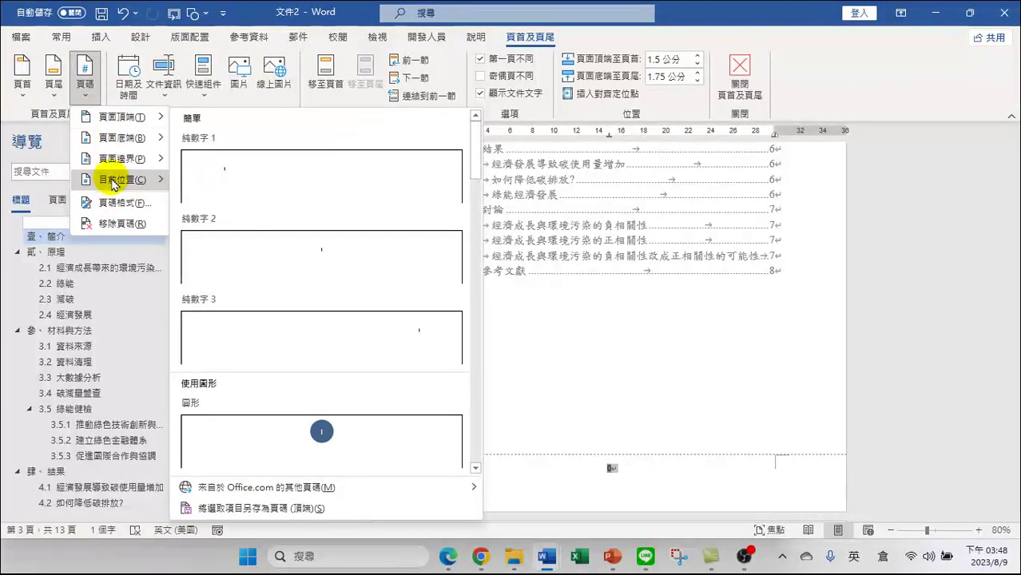
{"action": "left_click", "coordinate": [118, 204]}
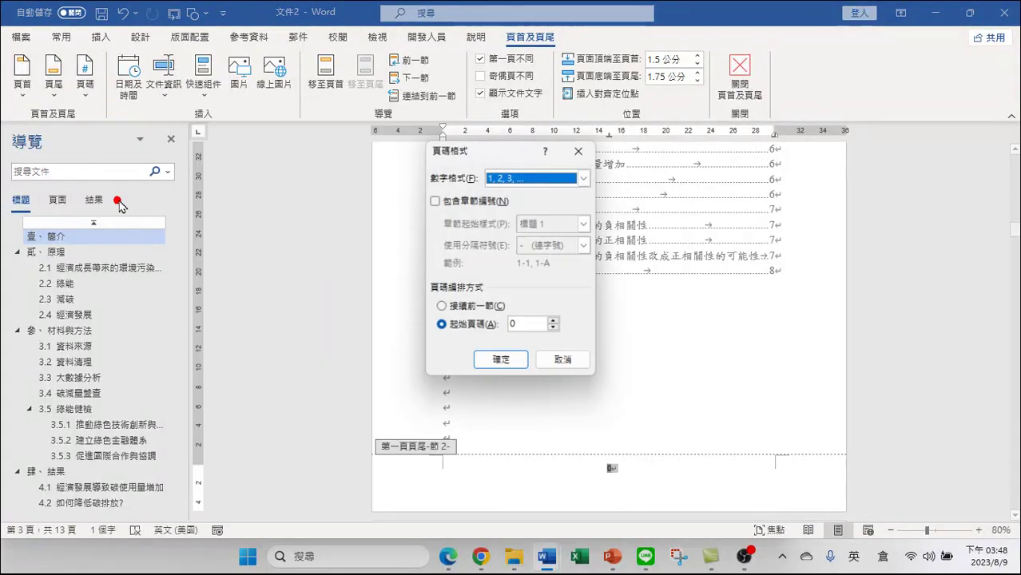
{"action": "left_click", "coordinate": [564, 179]}
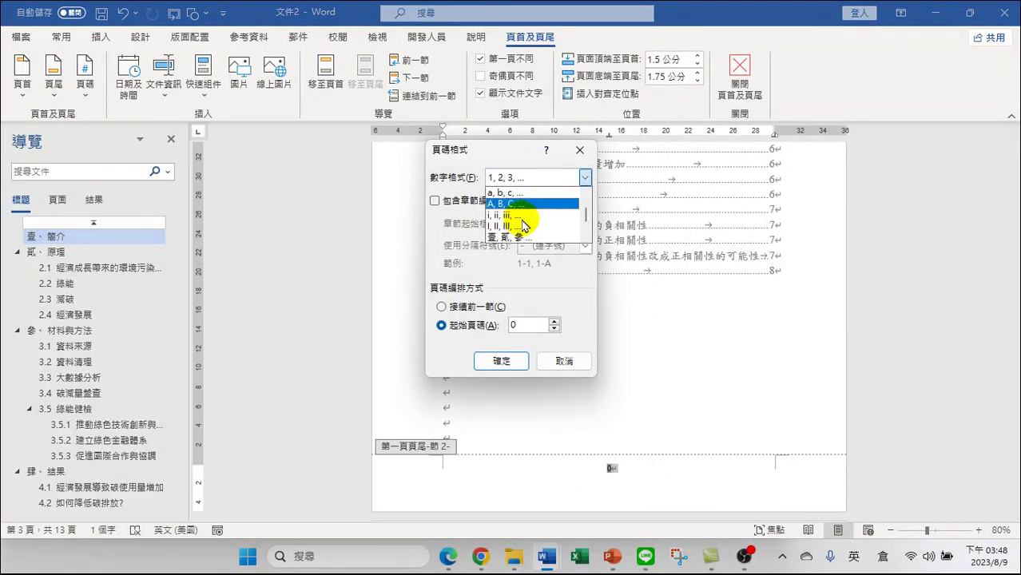
{"action": "left_click", "coordinate": [505, 216]}
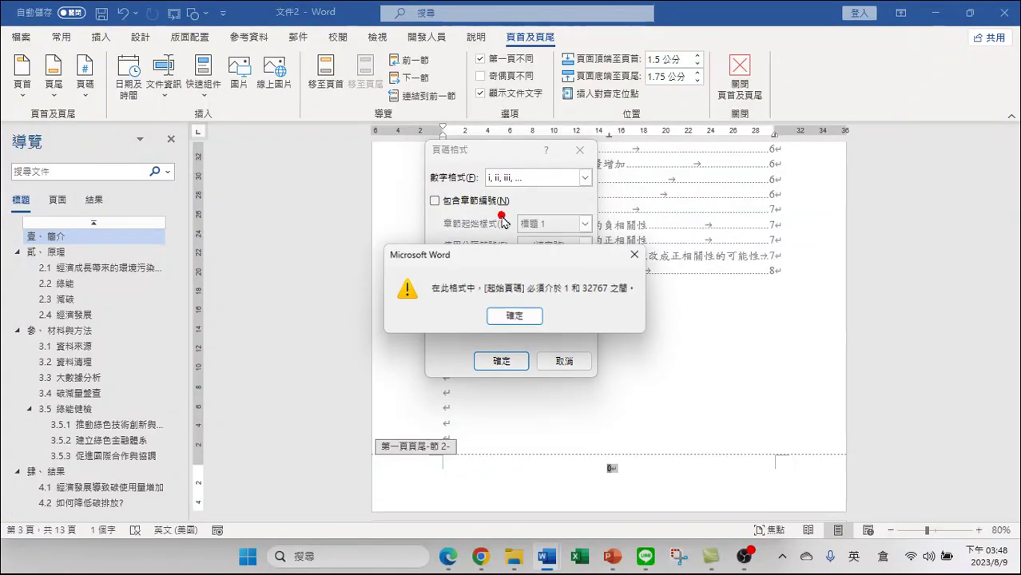
{"action": "left_click", "coordinate": [521, 318]}
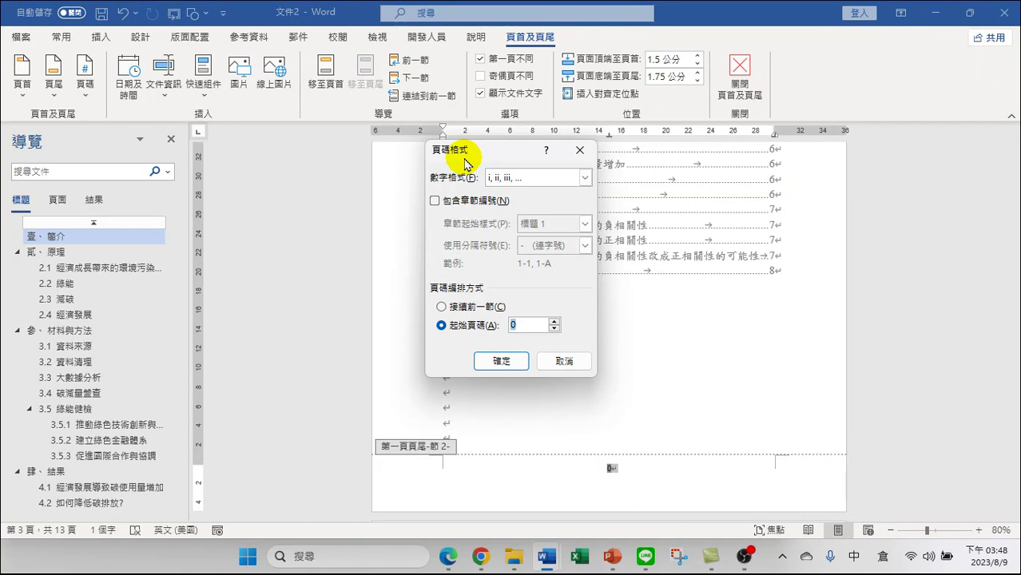
{"action": "double_click", "coordinate": [512, 325]}
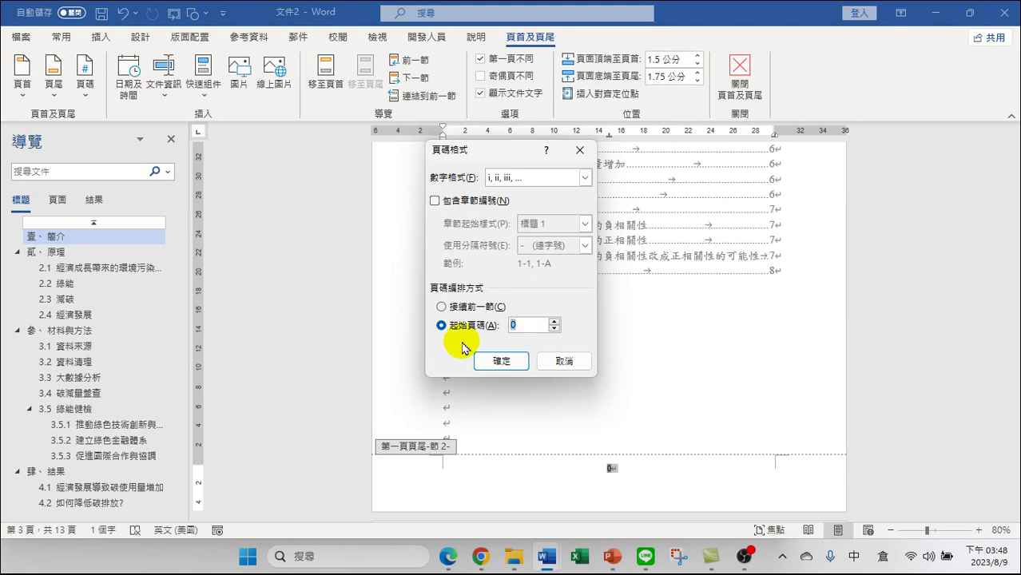
{"action": "left_click", "coordinate": [533, 178]}
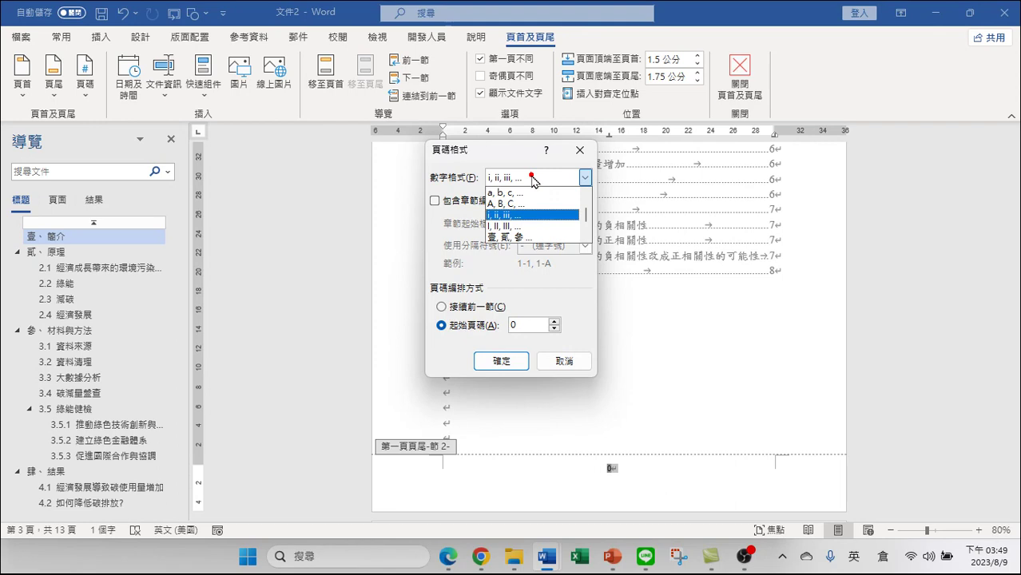
{"action": "left_click", "coordinate": [512, 217]}
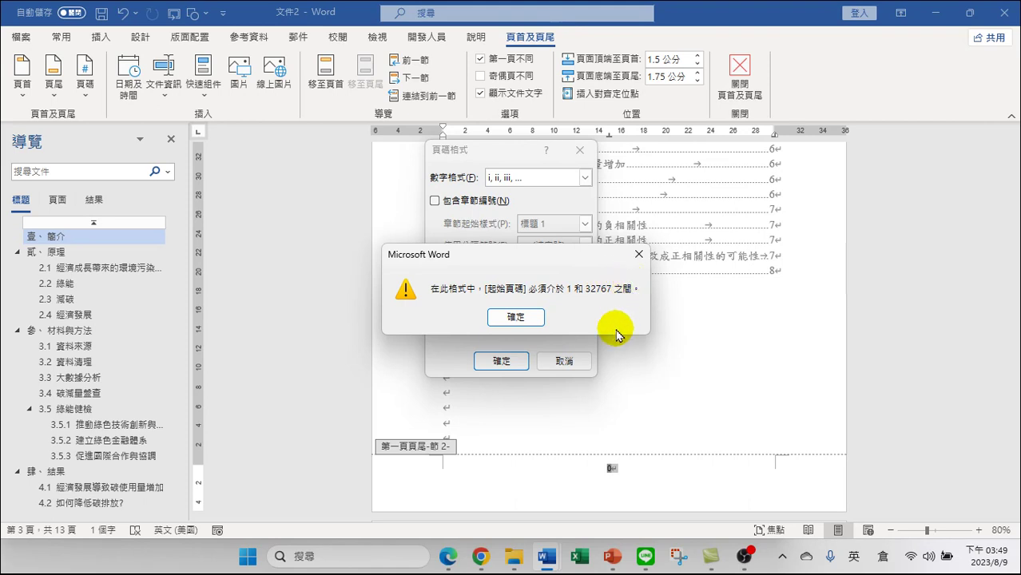
{"action": "left_click", "coordinate": [515, 317]}
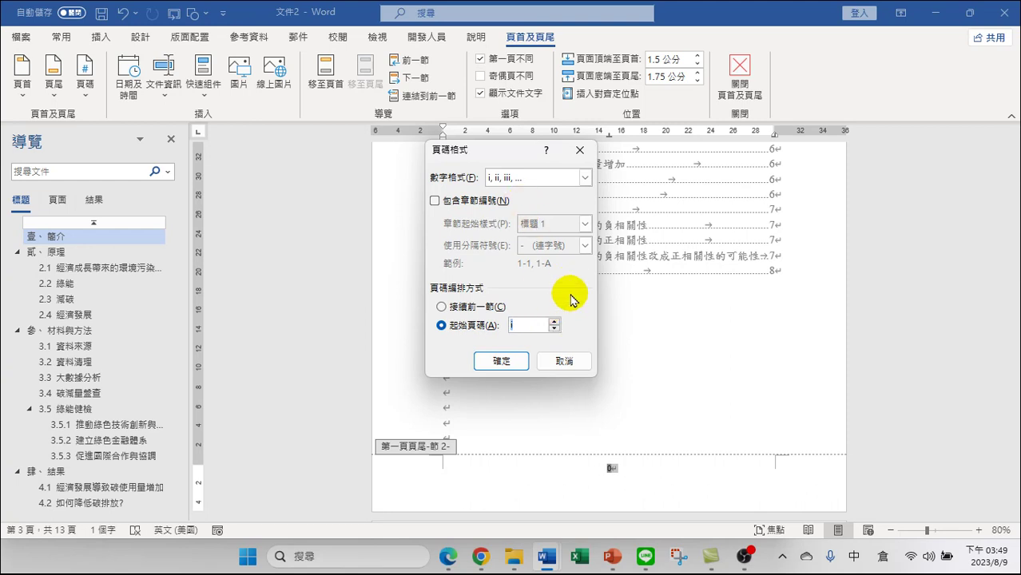
{"action": "left_click", "coordinate": [501, 361]}
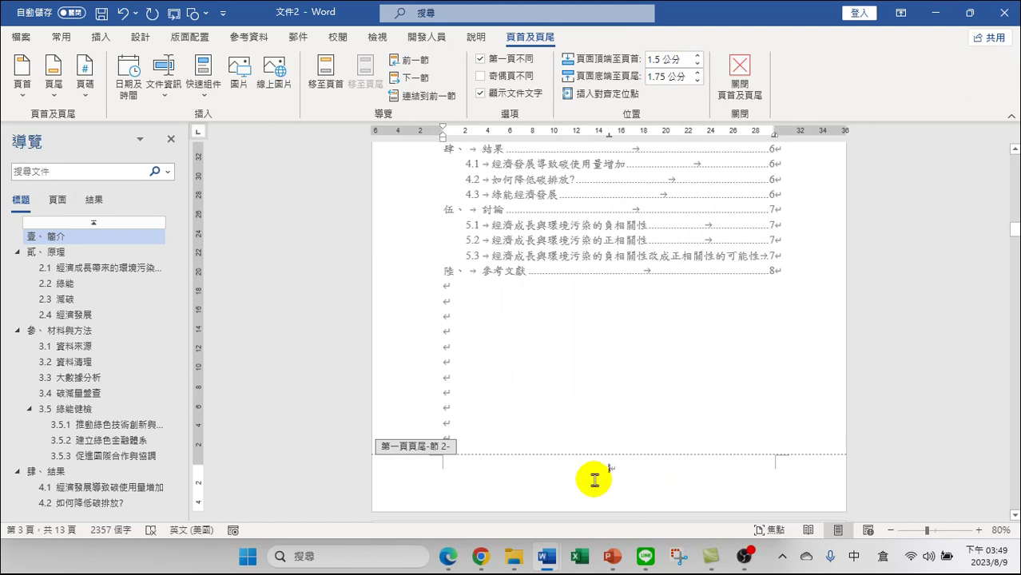
Enlarge the page number in section 2's first-page footer to 14 pt and make it italic
{"action": "left_click", "coordinate": [616, 468]}
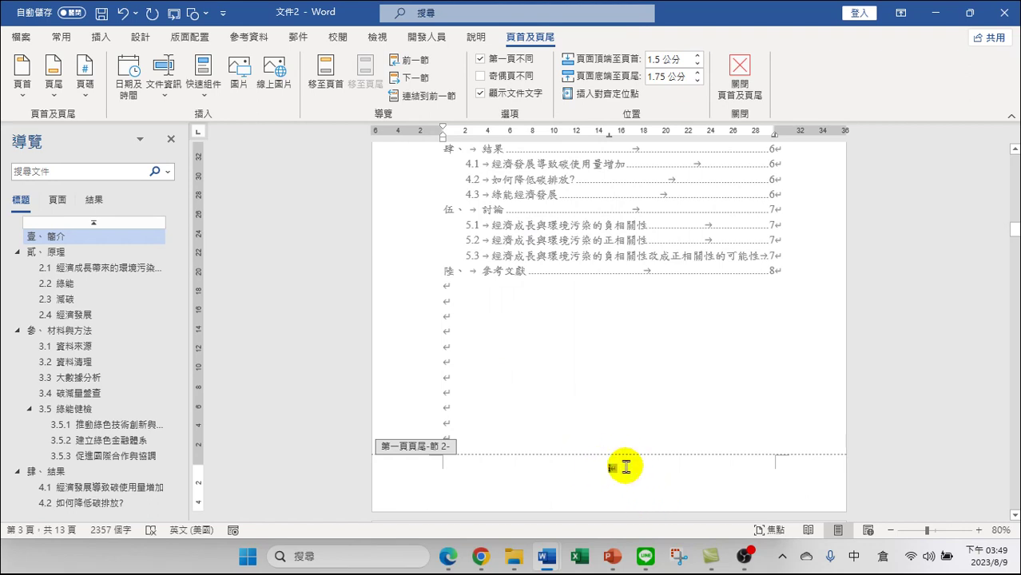
{"action": "double_click", "coordinate": [625, 468]}
{"action": "left_click", "coordinate": [60, 37]}
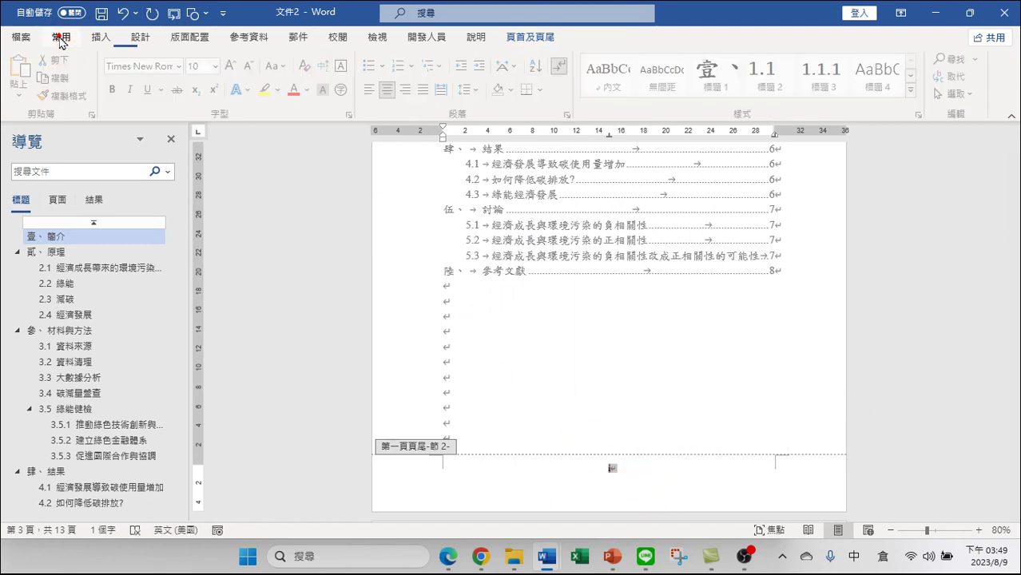
{"action": "left_click", "coordinate": [234, 65]}
{"action": "left_click", "coordinate": [234, 65]}
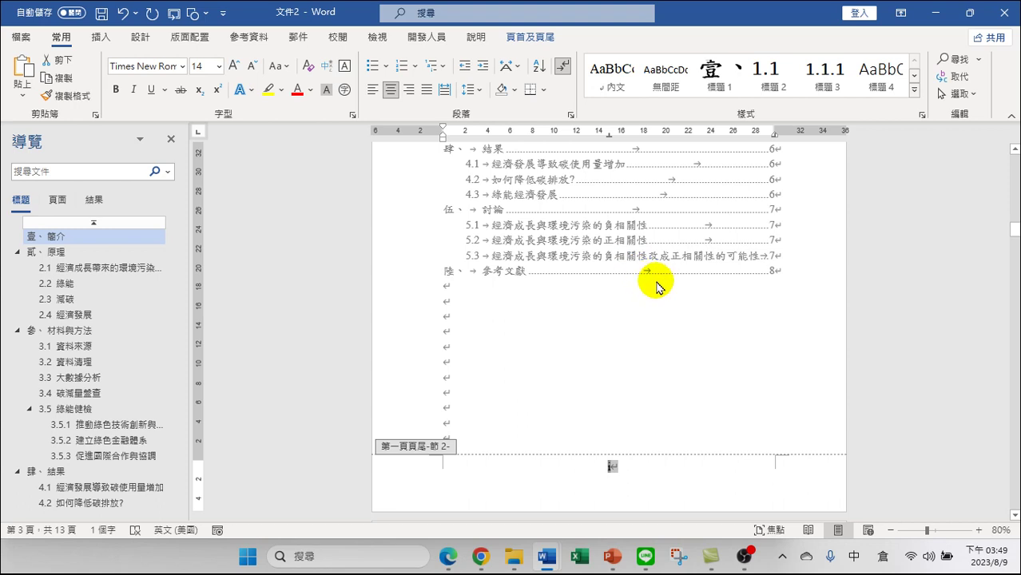
{"action": "left_click", "coordinate": [132, 91]}
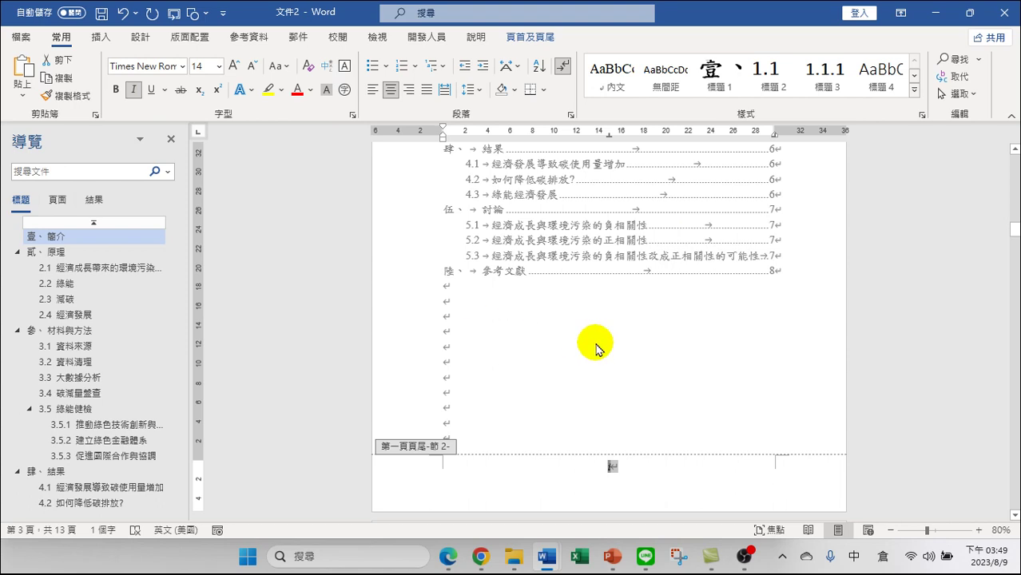
Examine the italic page number up close and check the regular footer on section 2's second page
{"action": "scroll", "coordinate": [608, 348], "scroll_direction": "down", "scroll_amount": 3}
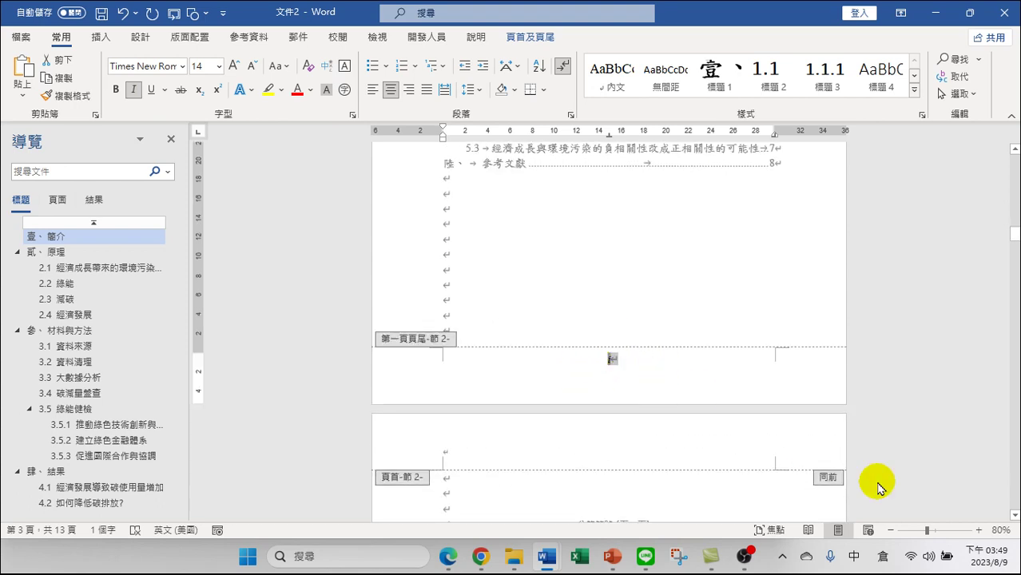
{"action": "left_click", "coordinate": [978, 531]}
{"action": "left_click", "coordinate": [978, 530]}
{"action": "left_click", "coordinate": [978, 531]}
{"action": "left_click", "coordinate": [978, 531]}
{"action": "left_click", "coordinate": [978, 531]}
{"action": "left_click", "coordinate": [979, 531]}
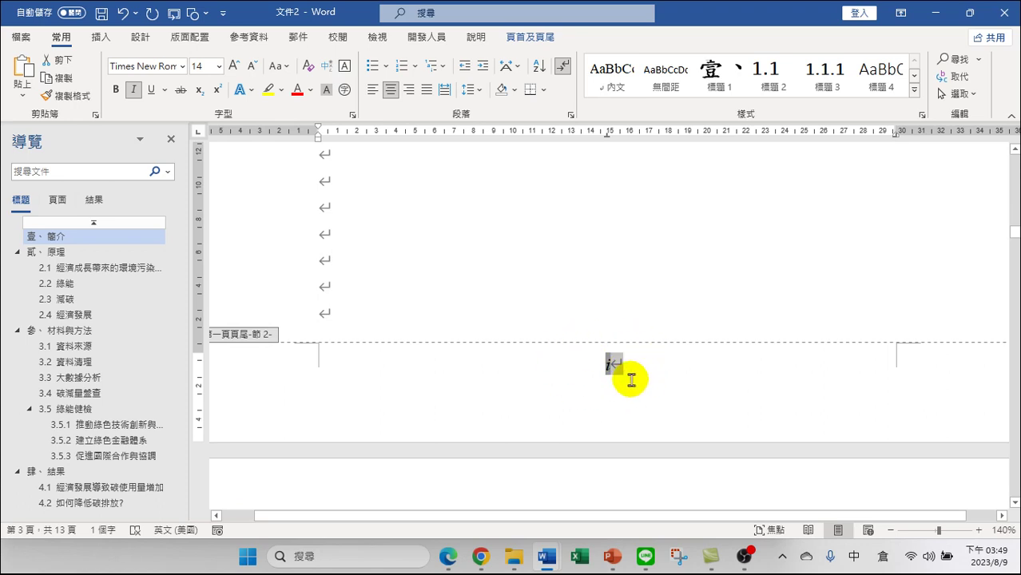
{"action": "scroll", "coordinate": [631, 380], "scroll_direction": "down", "scroll_amount": 3}
{"action": "left_click", "coordinate": [889, 530]}
{"action": "left_click", "coordinate": [889, 531]}
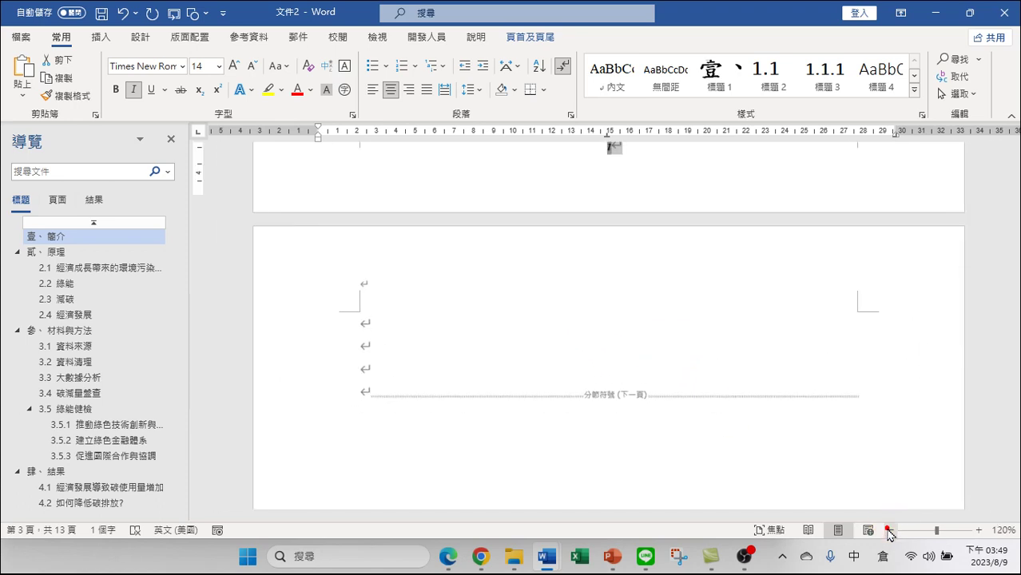
{"action": "left_click", "coordinate": [888, 531]}
{"action": "scroll", "coordinate": [632, 376], "scroll_direction": "down", "scroll_amount": 5}
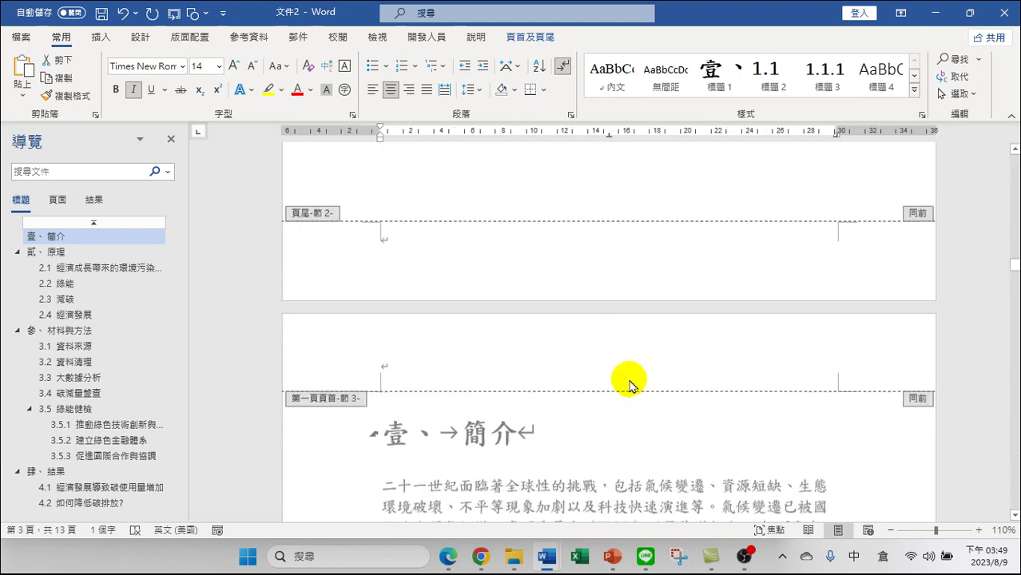
{"action": "scroll", "coordinate": [628, 385], "scroll_direction": "down", "scroll_amount": 1}
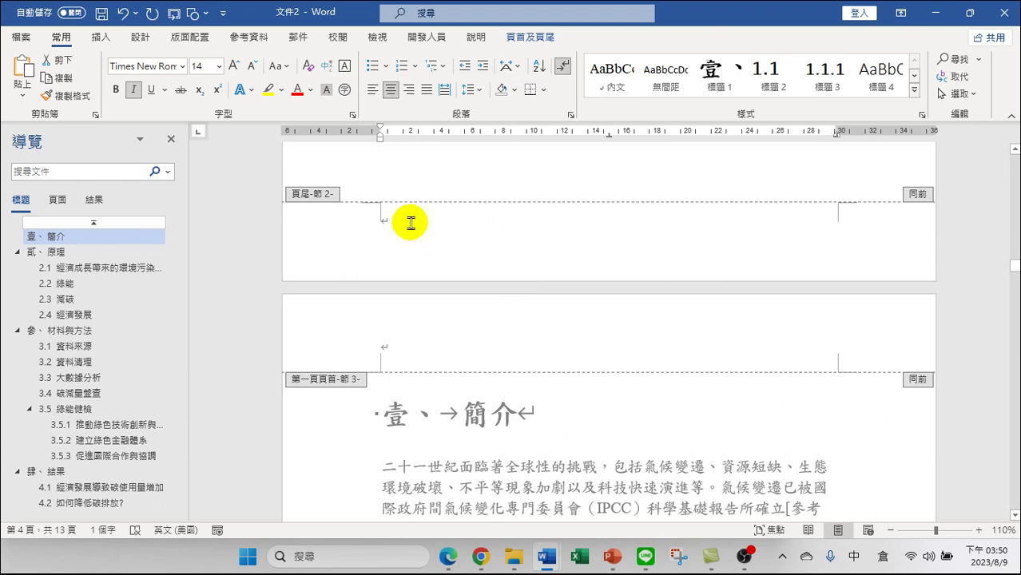
Insert a 純數字 2 bottom-of-page number in section 2's regular footer, on the page before 壹、簡介
{"action": "left_click", "coordinate": [411, 224]}
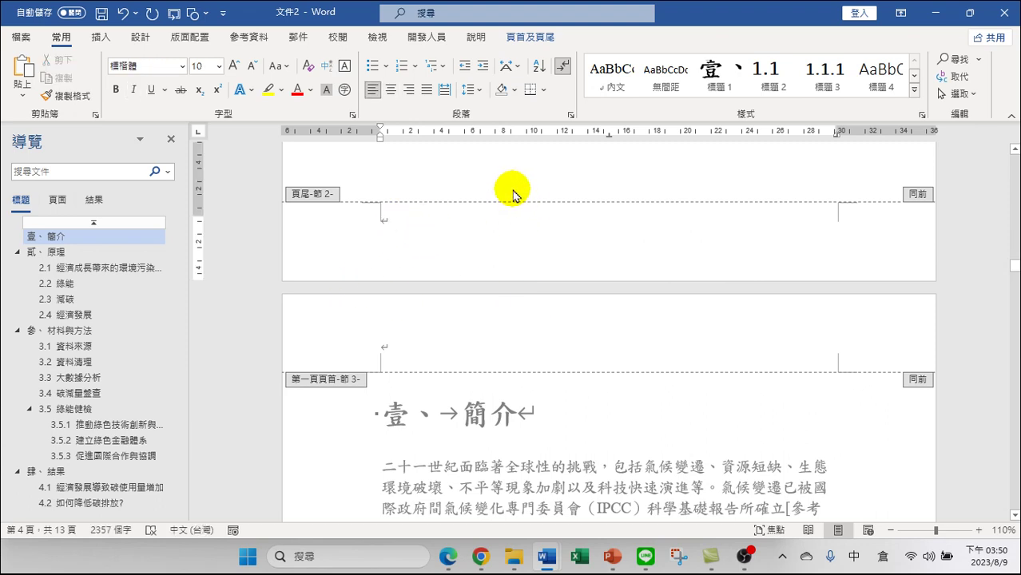
{"action": "scroll", "coordinate": [563, 213], "scroll_direction": "up", "scroll_amount": 5}
{"action": "scroll", "coordinate": [617, 245], "scroll_direction": "up", "scroll_amount": 3}
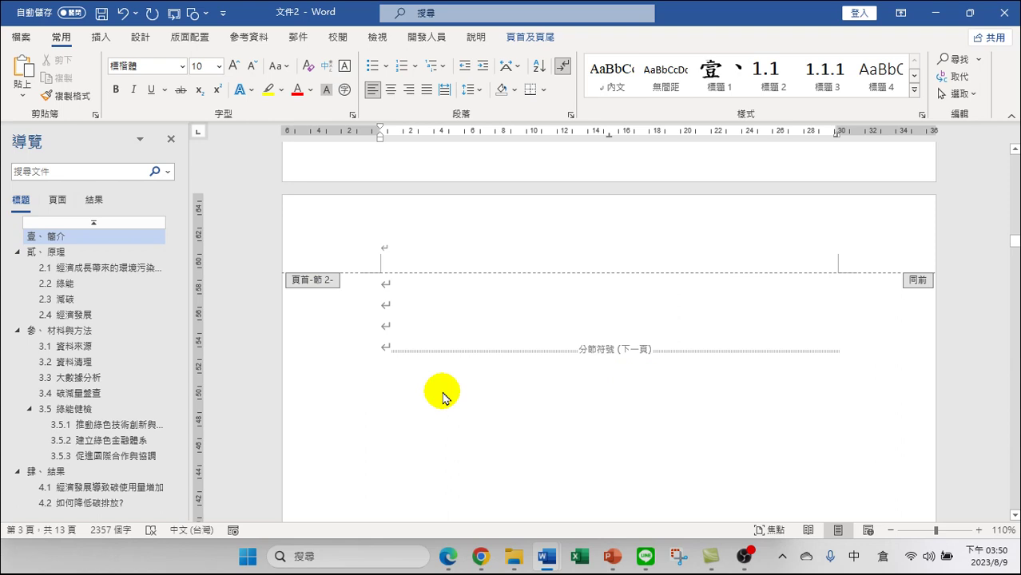
{"action": "scroll", "coordinate": [609, 347], "scroll_direction": "down", "scroll_amount": 10}
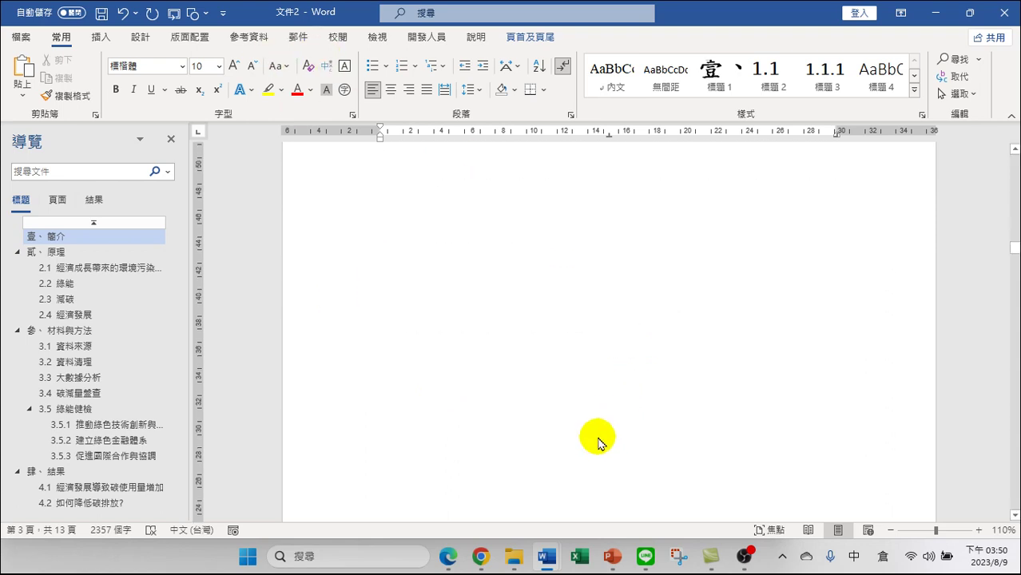
{"action": "scroll", "coordinate": [591, 427], "scroll_direction": "down", "scroll_amount": 1}
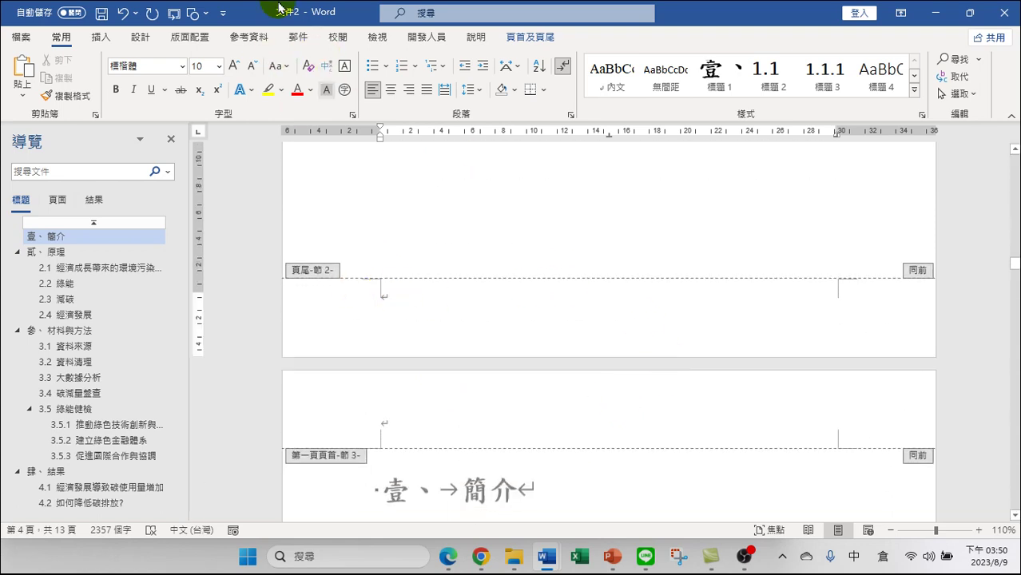
{"action": "left_click", "coordinate": [99, 36]}
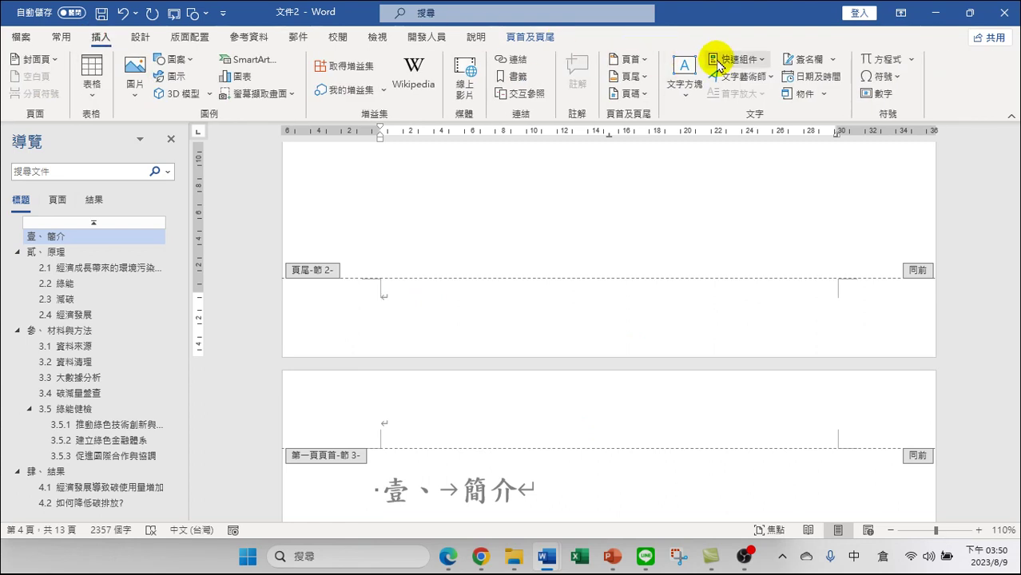
{"action": "left_click", "coordinate": [630, 94]}
{"action": "mouse_move", "coordinate": [637, 137]}
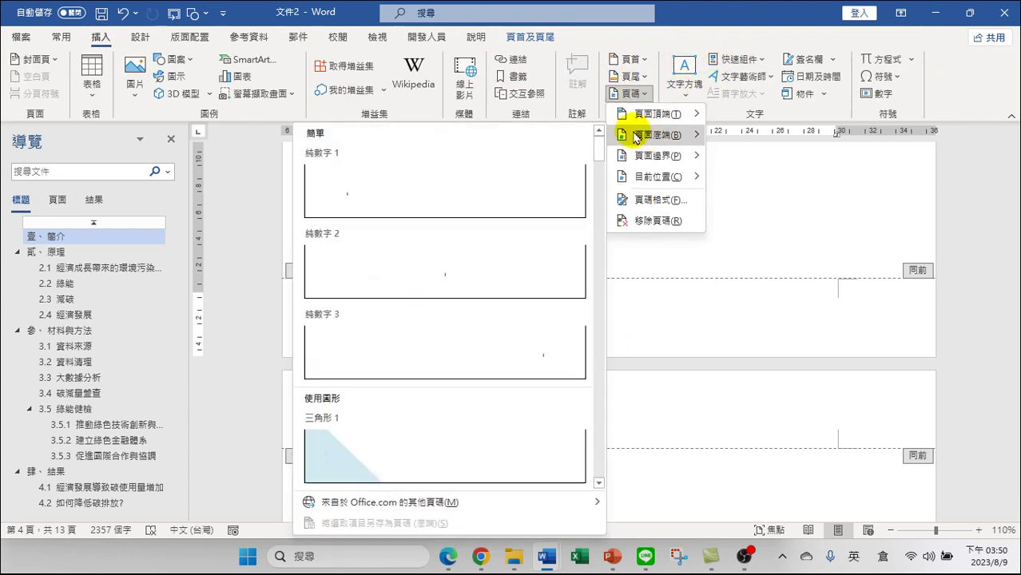
{"action": "left_click", "coordinate": [462, 274]}
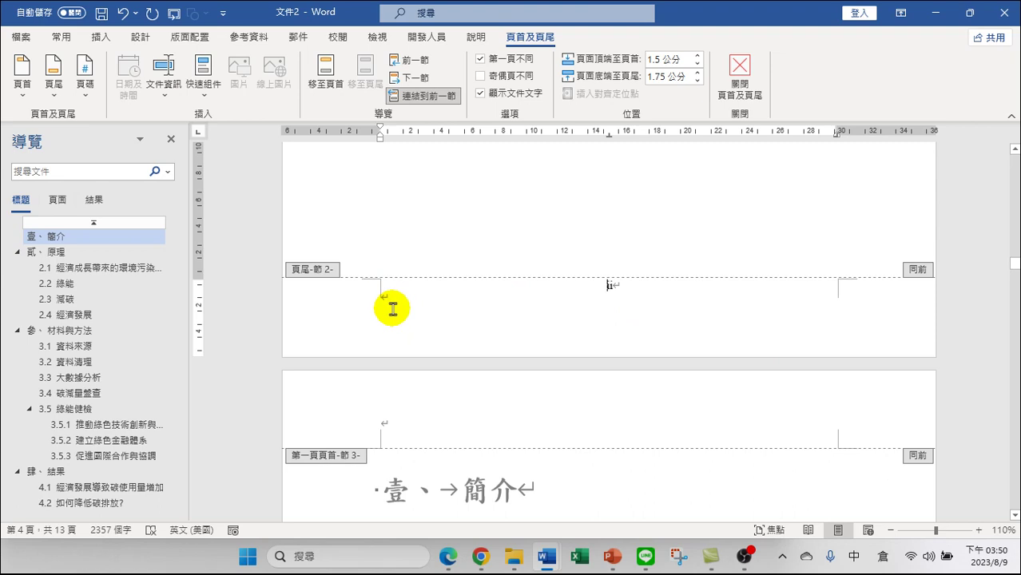
Delete the empty paragraph below the number in section 2's regular footer and unlink that footer from the previous section
{"action": "left_click", "coordinate": [385, 298]}
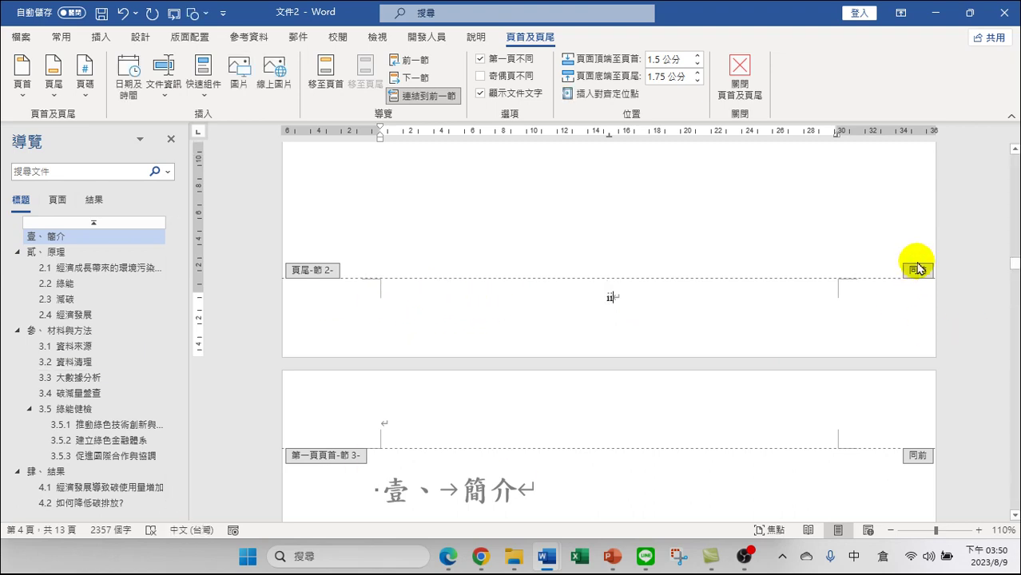
{"action": "left_click", "coordinate": [424, 95]}
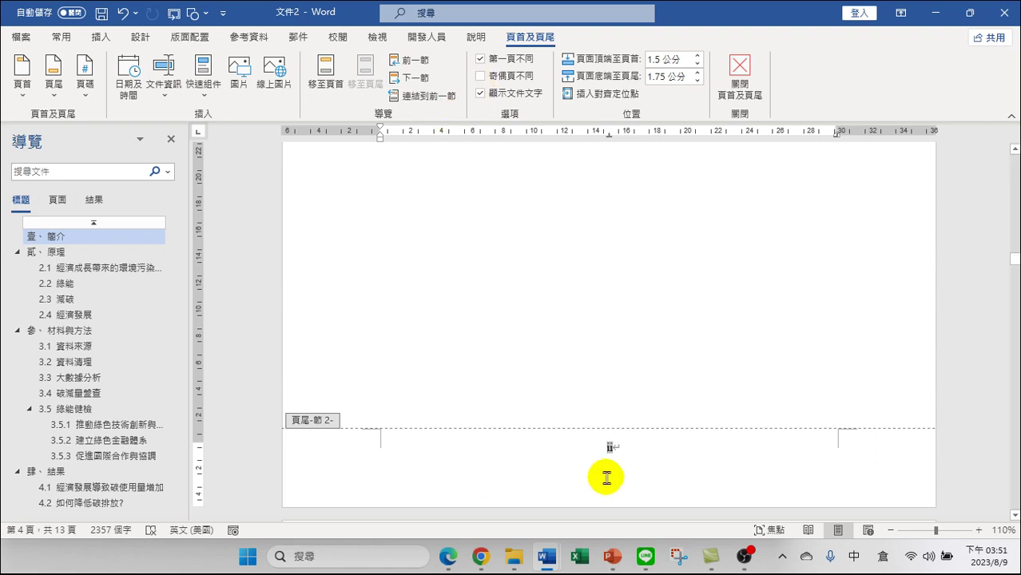
Enlarge the page number in section 2's regular footer to 14 pt and make it italic
{"action": "left_click_drag", "start_coordinate": [581, 442], "coordinate": [634, 442]}
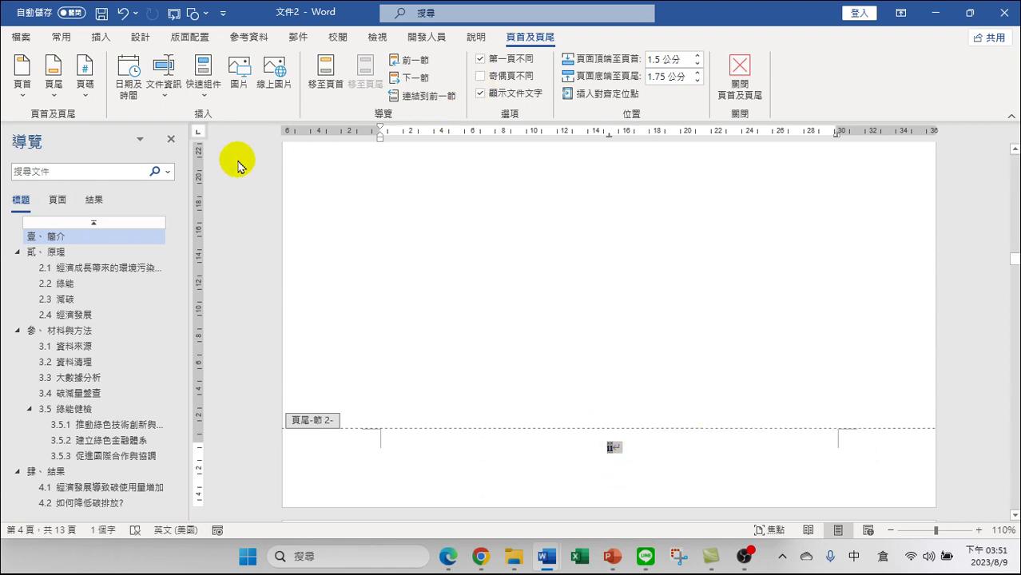
{"action": "left_click", "coordinate": [62, 37]}
{"action": "left_click", "coordinate": [233, 65]}
{"action": "left_click", "coordinate": [233, 65]}
{"action": "left_click", "coordinate": [233, 66]}
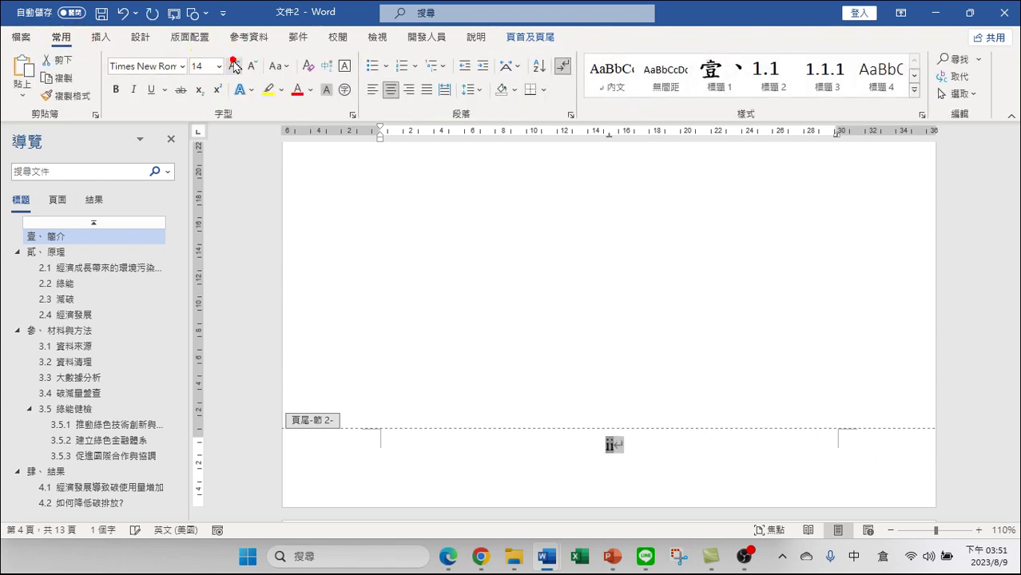
{"action": "left_click", "coordinate": [135, 89]}
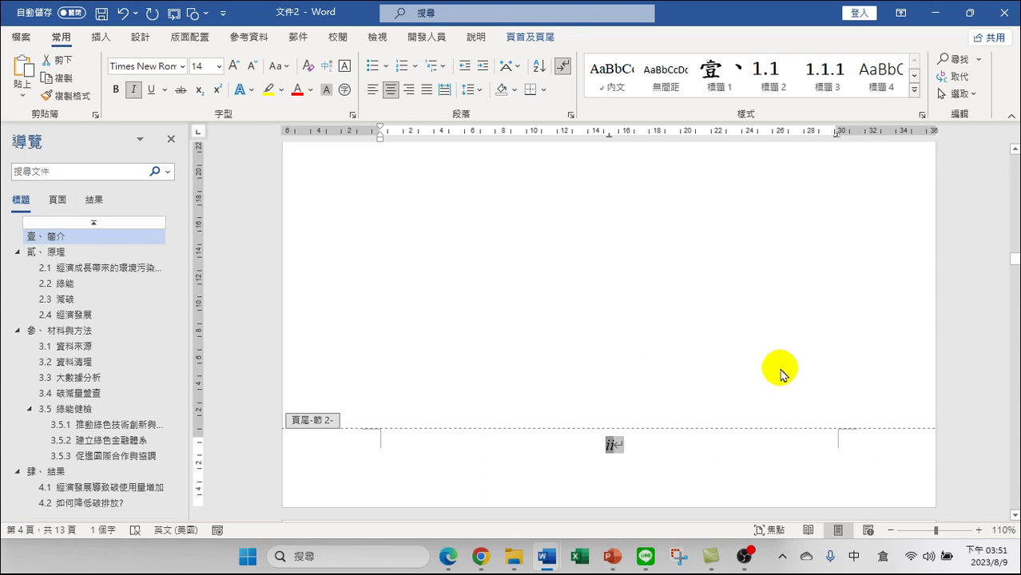
Check the pages from section 2's second page back to the cover, including the footers of section 1
{"action": "scroll", "coordinate": [695, 315], "scroll_direction": "up", "scroll_amount": 10}
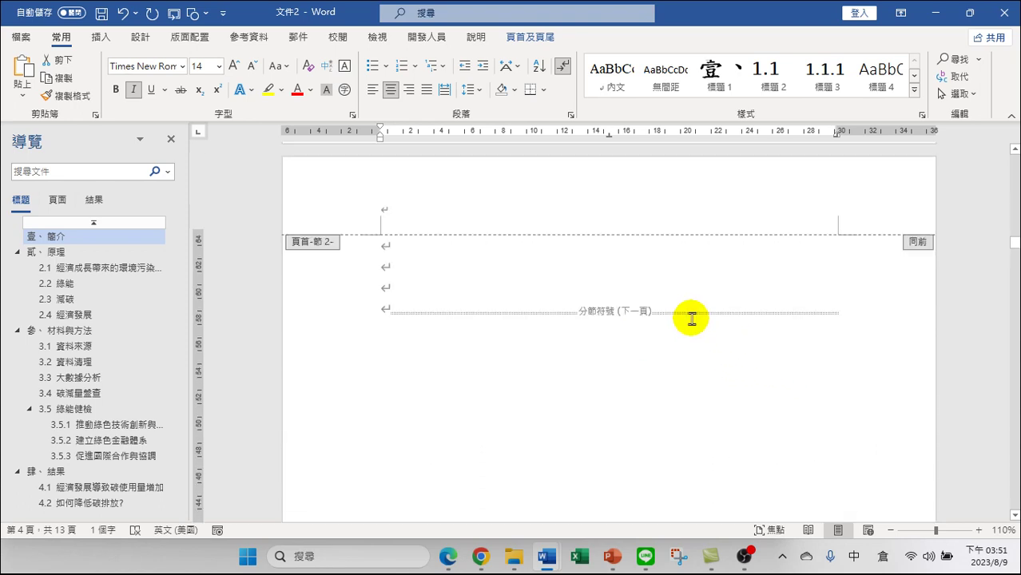
{"action": "scroll", "coordinate": [696, 315], "scroll_direction": "up", "scroll_amount": 10}
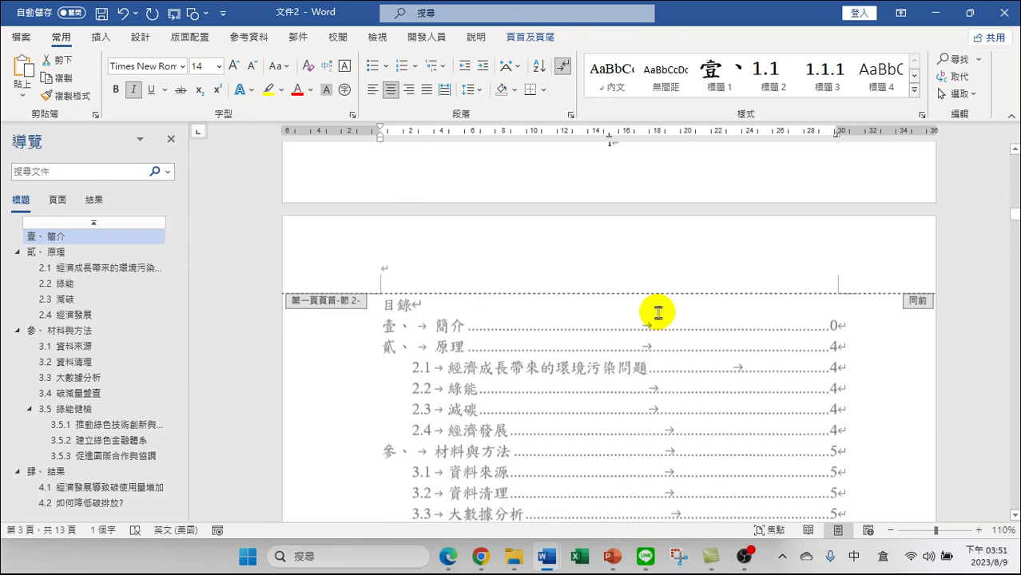
{"action": "scroll", "coordinate": [636, 275], "scroll_direction": "up", "scroll_amount": 10}
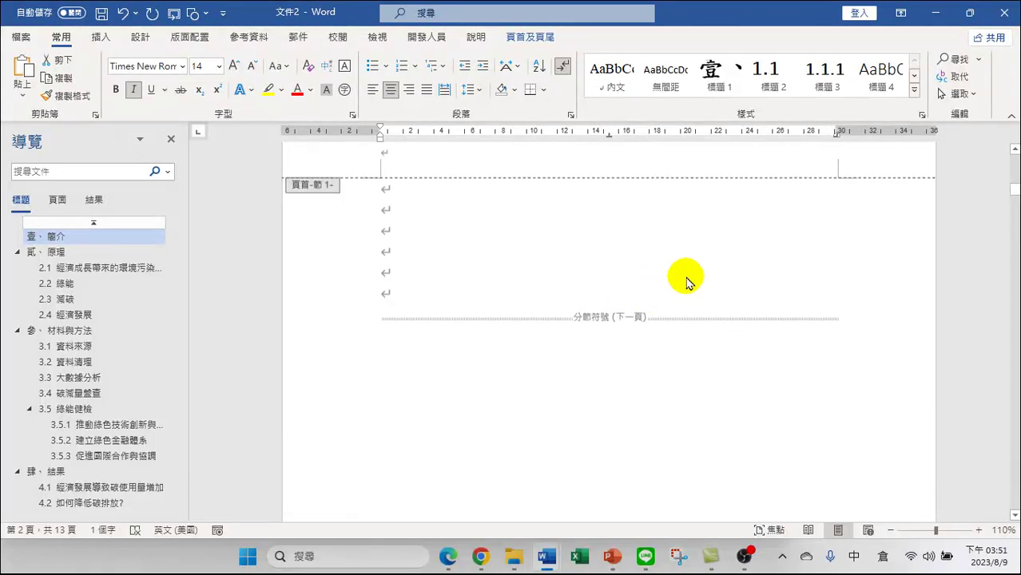
{"action": "scroll", "coordinate": [635, 283], "scroll_direction": "down", "scroll_amount": 3}
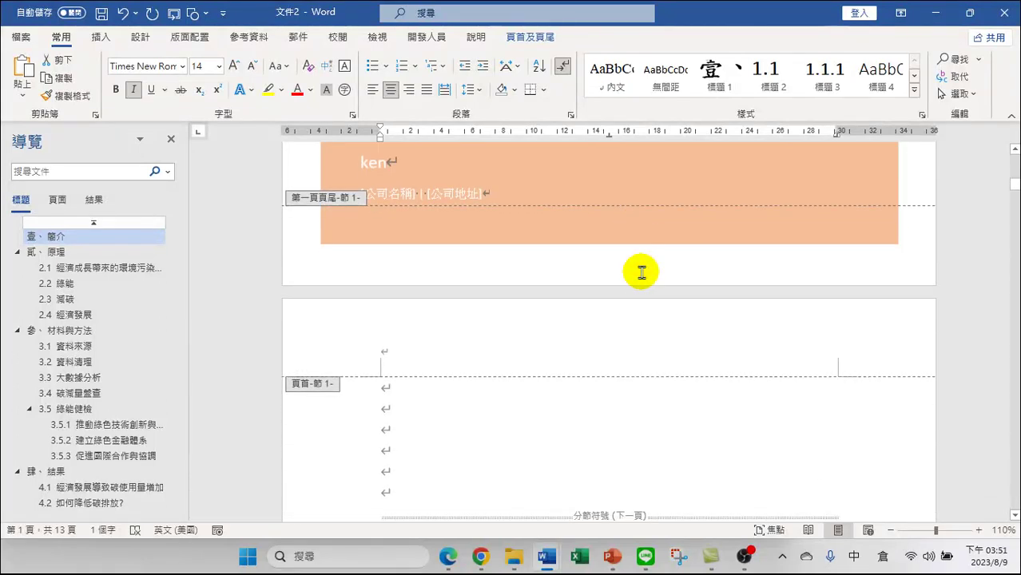
{"action": "scroll", "coordinate": [645, 271], "scroll_direction": "up", "scroll_amount": 4}
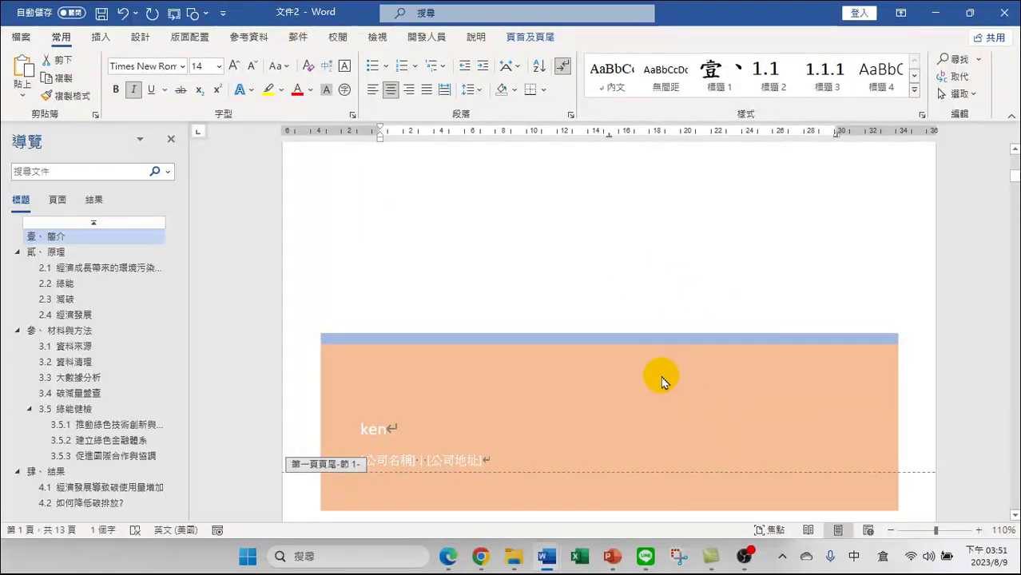
{"action": "scroll", "coordinate": [608, 371], "scroll_direction": "down", "scroll_amount": 2}
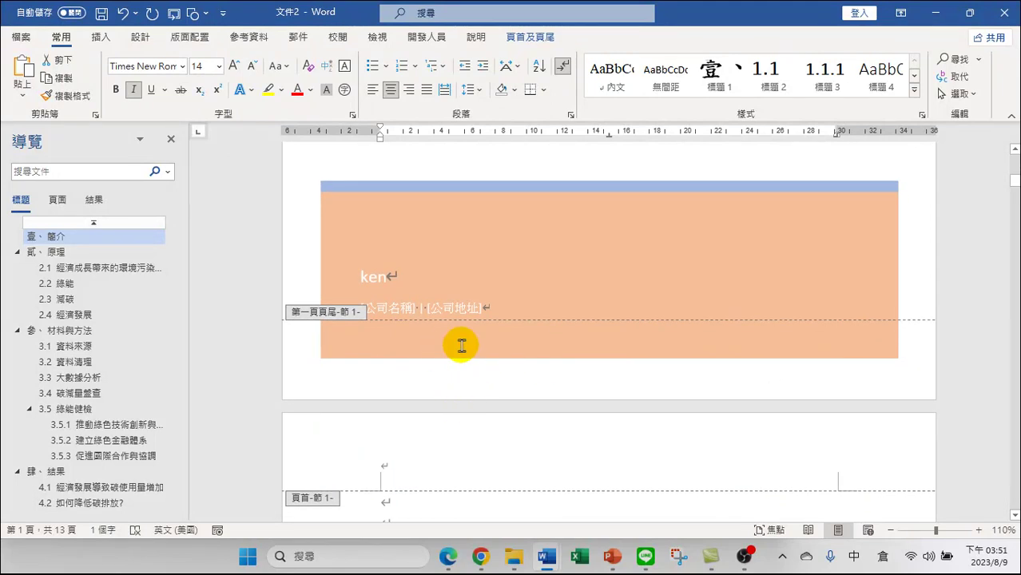
{"action": "scroll", "coordinate": [440, 337], "scroll_direction": "down", "scroll_amount": 3}
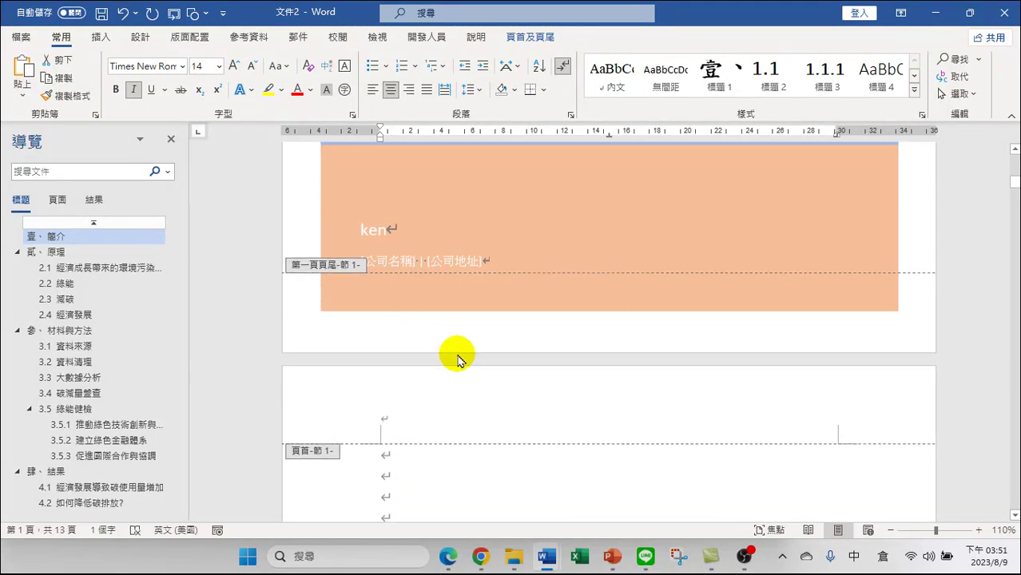
{"action": "scroll", "coordinate": [456, 342], "scroll_direction": "up", "scroll_amount": 3}
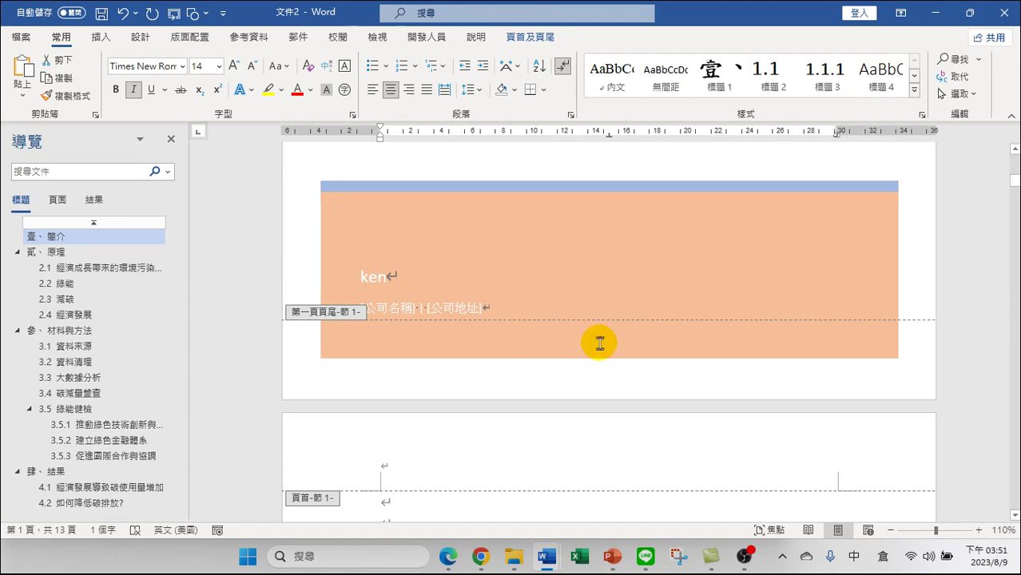
Delete the page number from section 1's regular footer on the blank page after the cover
{"action": "scroll", "coordinate": [645, 372], "scroll_direction": "down", "scroll_amount": 10}
{"action": "scroll", "coordinate": [631, 390], "scroll_direction": "down", "scroll_amount": 2}
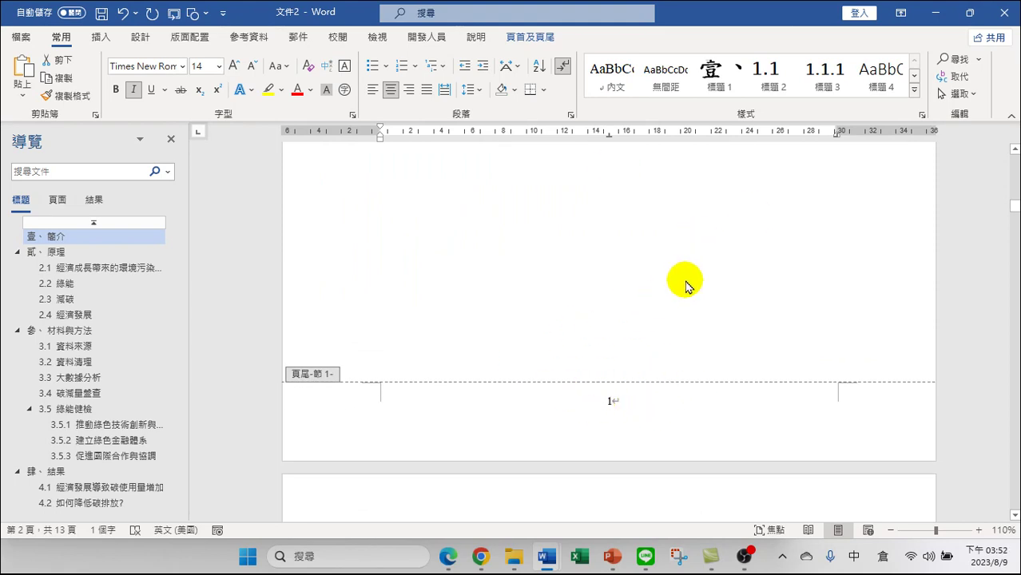
{"action": "double_click", "coordinate": [595, 401]}
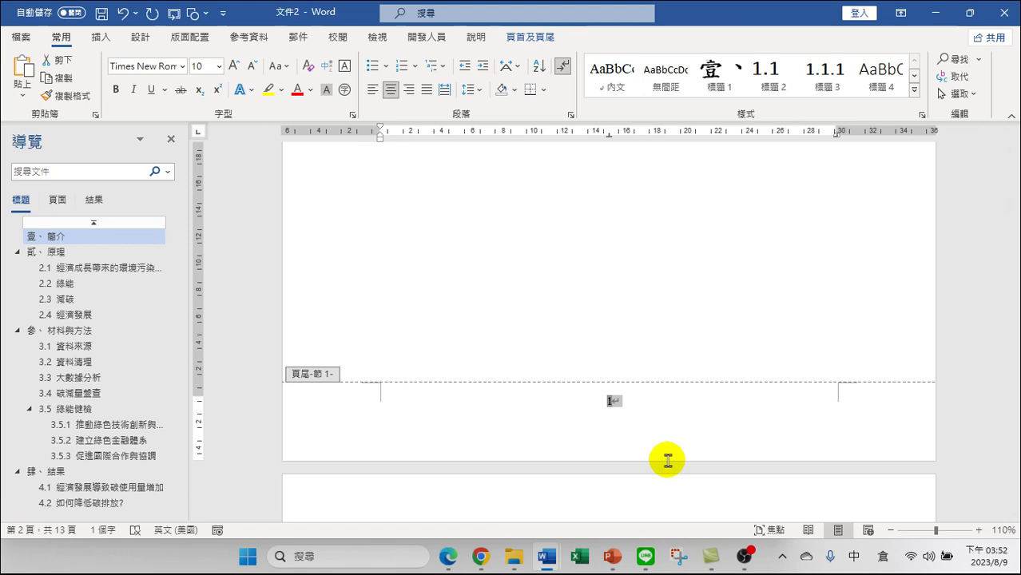
{"action": "key", "text": "Delete"}
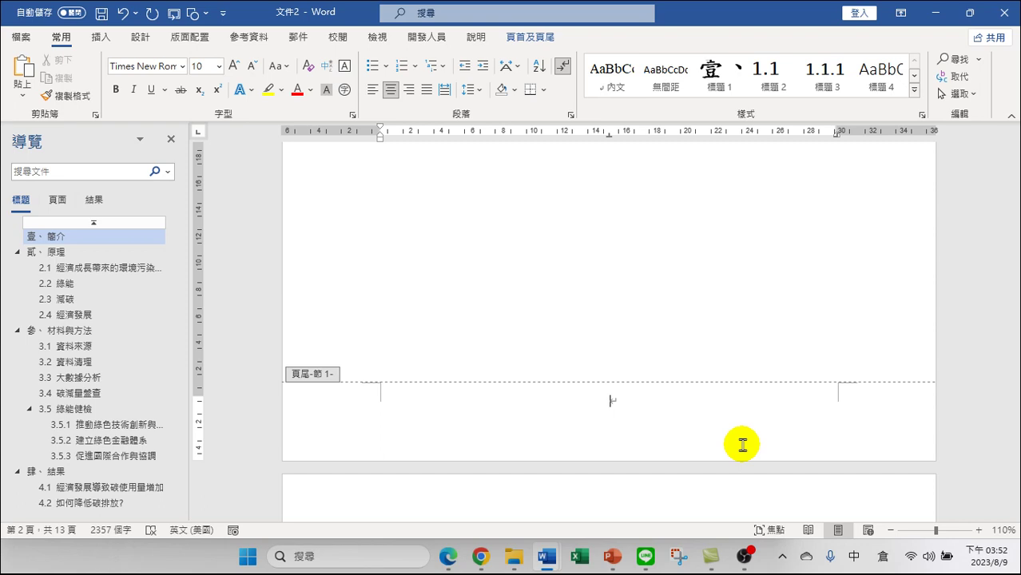
{"action": "left_click", "coordinate": [102, 13]}
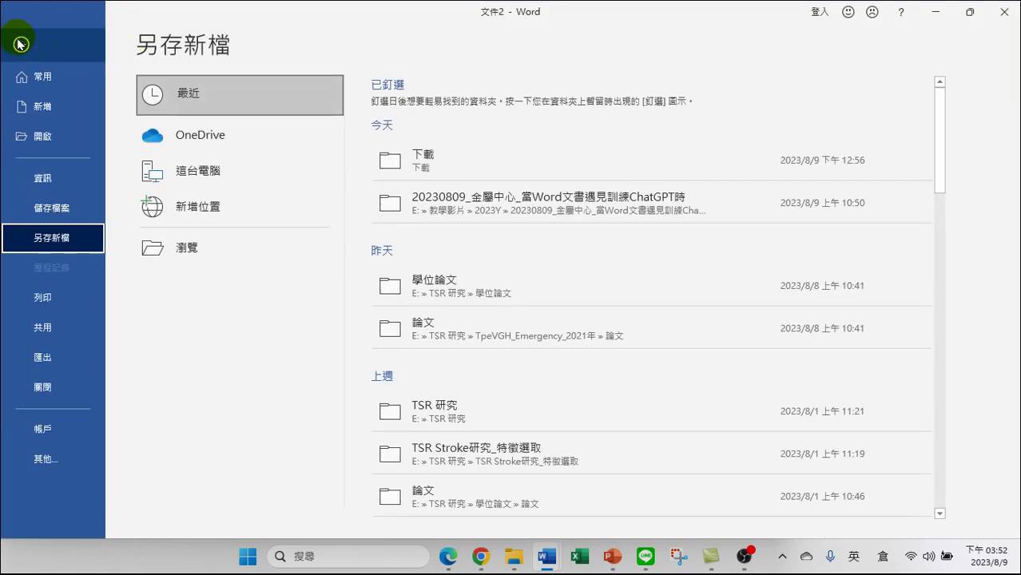
{"action": "left_click", "coordinate": [27, 43]}
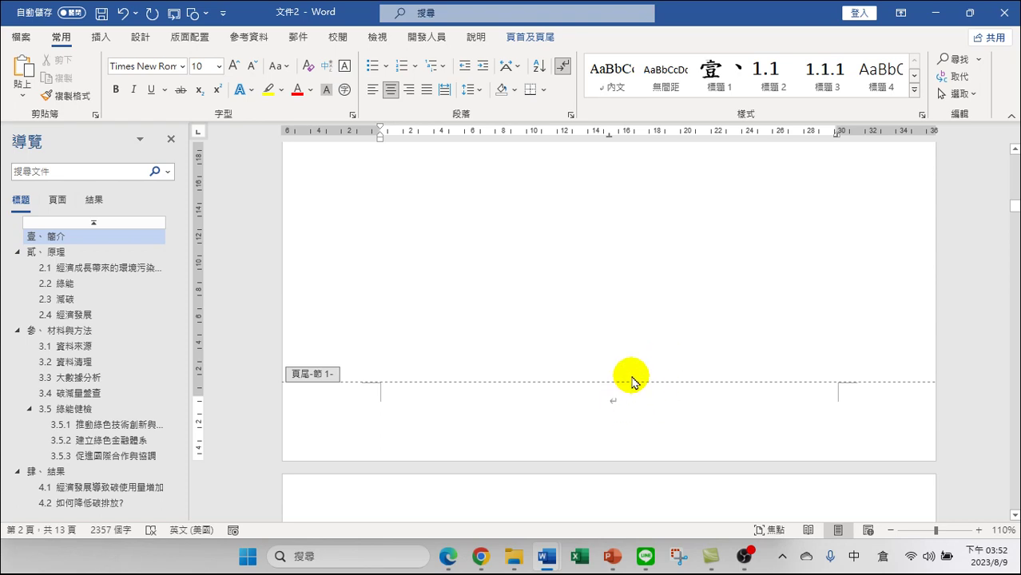
Review the footers of section 1's blank page, the table of contents page and the page before 壹、簡介
{"action": "scroll", "coordinate": [630, 377], "scroll_direction": "down", "scroll_amount": 3}
{"action": "scroll", "coordinate": [631, 375], "scroll_direction": "down", "scroll_amount": 15}
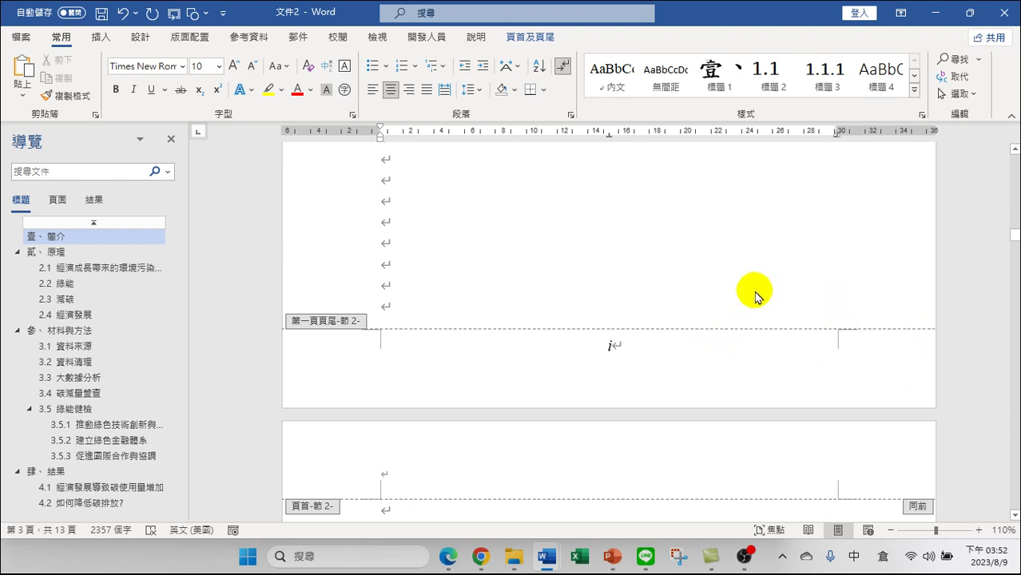
{"action": "scroll", "coordinate": [632, 192], "scroll_direction": "up", "scroll_amount": 10}
{"action": "scroll", "coordinate": [639, 172], "scroll_direction": "up", "scroll_amount": 7}
{"action": "scroll", "coordinate": [603, 320], "scroll_direction": "down", "scroll_amount": 3}
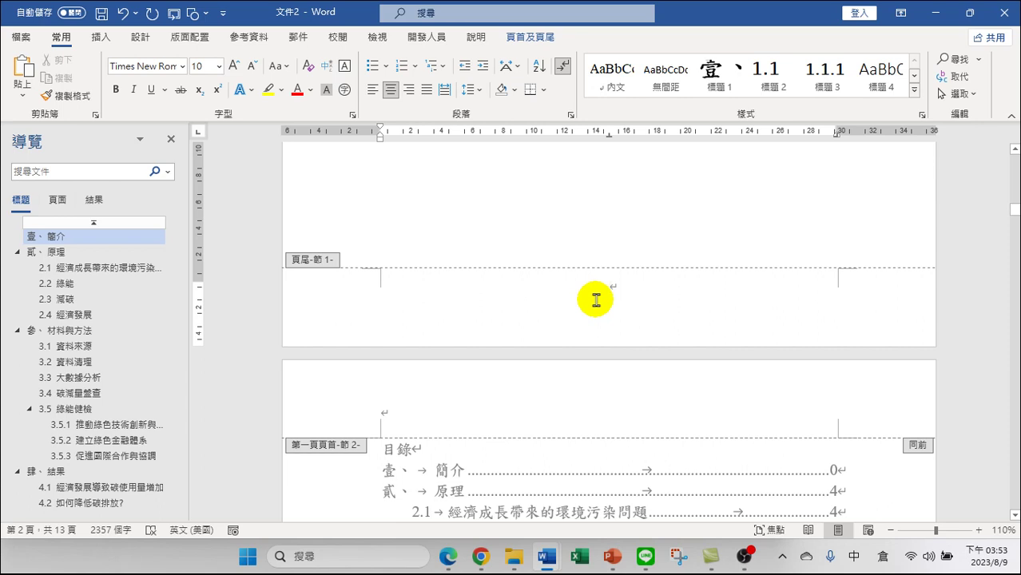
{"action": "scroll", "coordinate": [596, 301], "scroll_direction": "down", "scroll_amount": 9}
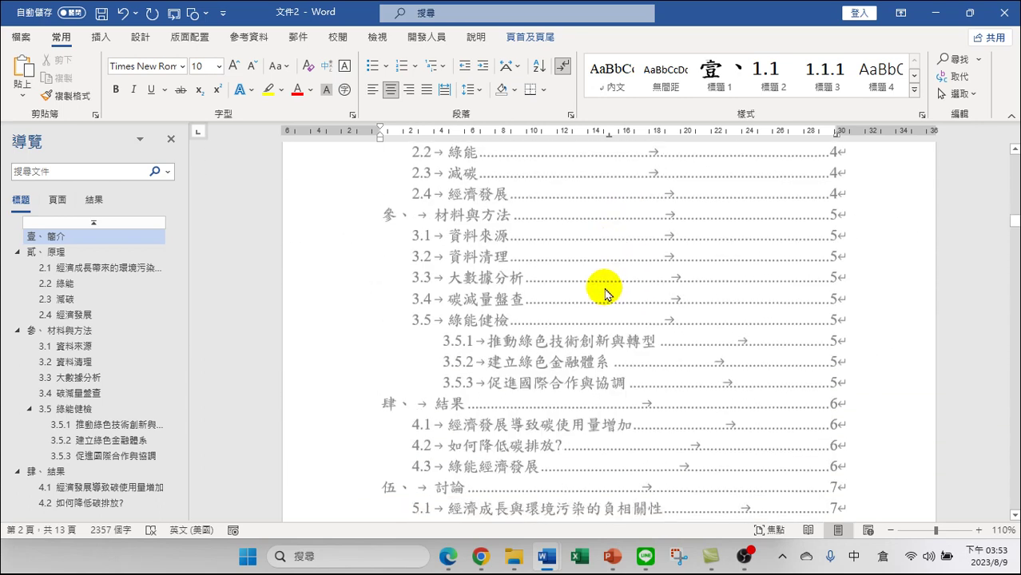
{"action": "scroll", "coordinate": [587, 294], "scroll_direction": "down", "scroll_amount": 8}
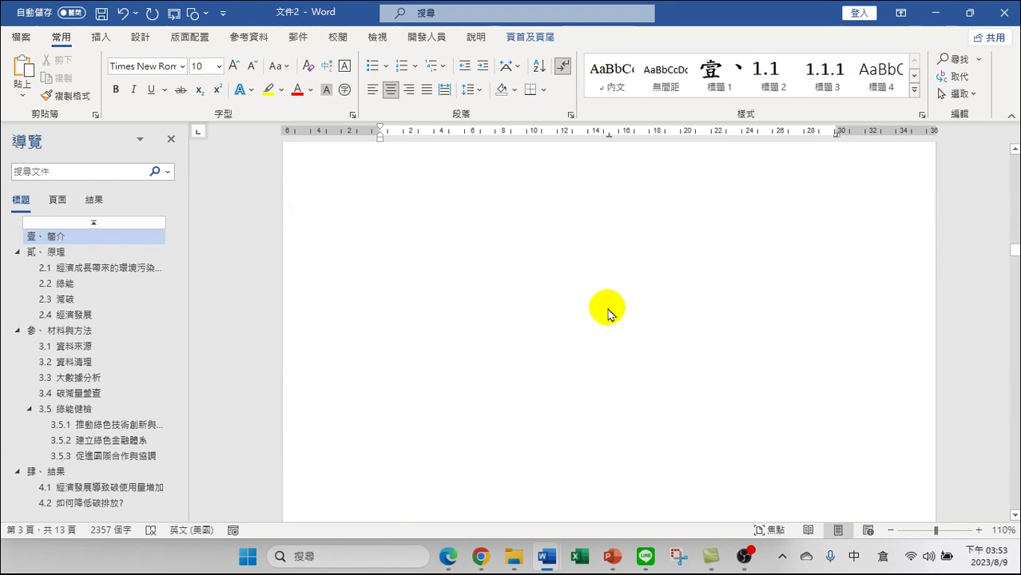
{"action": "scroll", "coordinate": [612, 323], "scroll_direction": "down", "scroll_amount": 1}
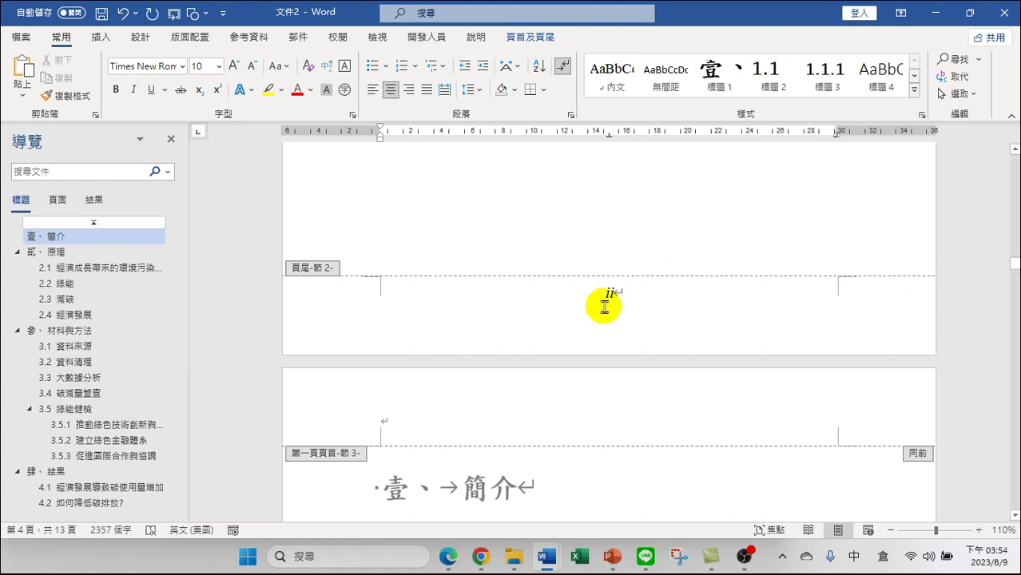
{"action": "scroll", "coordinate": [651, 303], "scroll_direction": "up", "scroll_amount": 5}
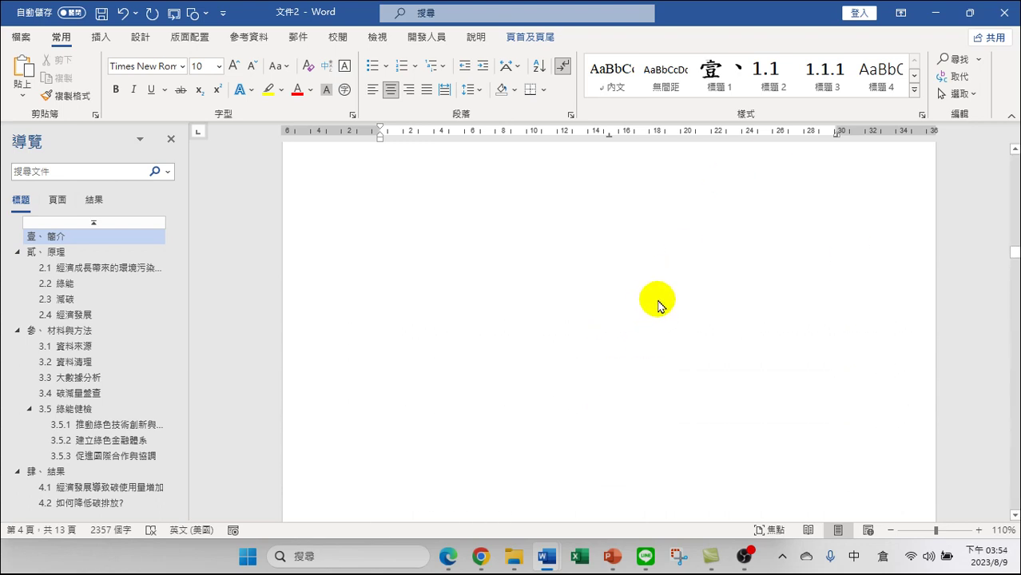
{"action": "scroll", "coordinate": [652, 288], "scroll_direction": "up", "scroll_amount": 5}
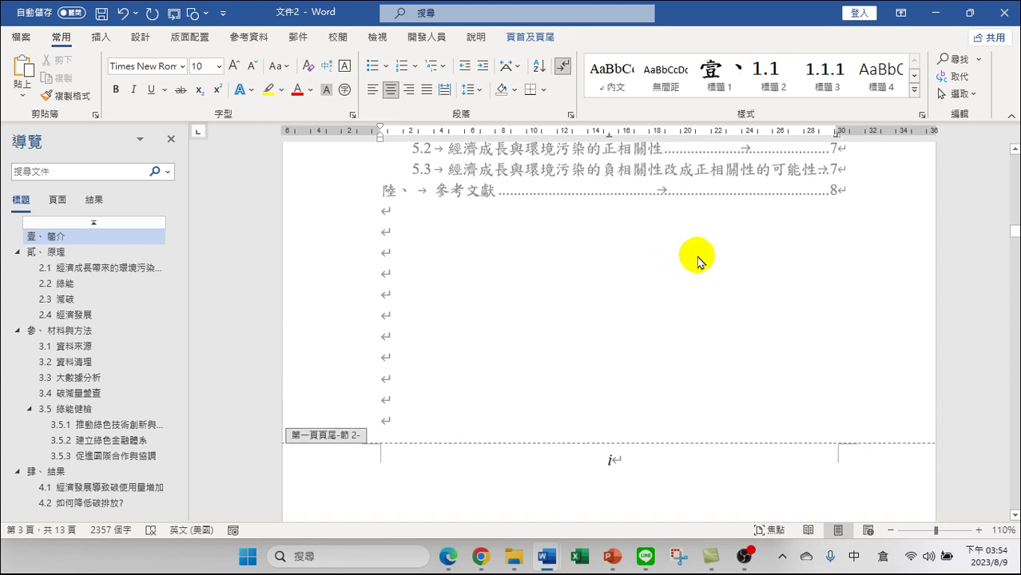
{"action": "scroll", "coordinate": [651, 293], "scroll_direction": "up", "scroll_amount": 5}
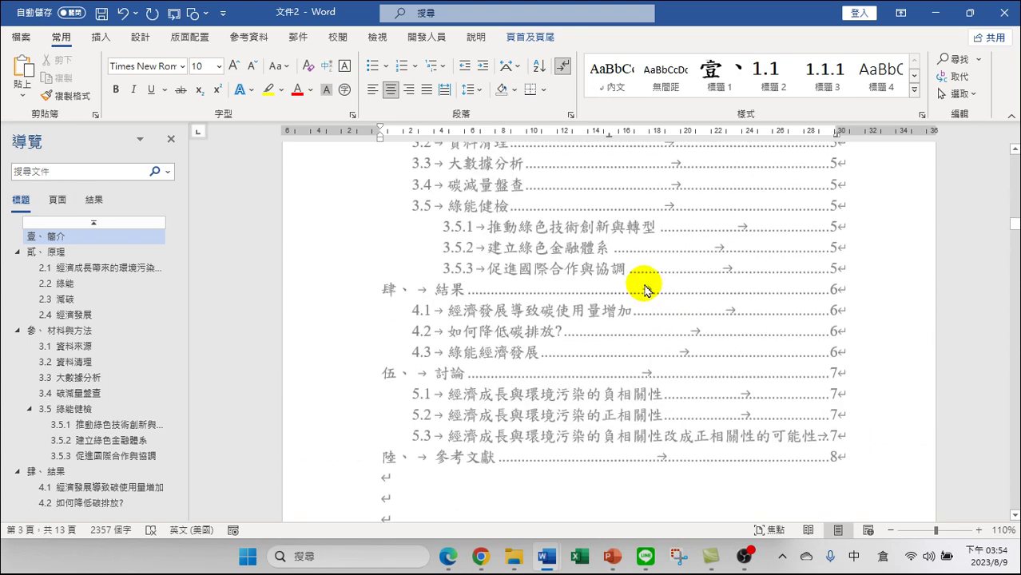
{"action": "scroll", "coordinate": [649, 323], "scroll_direction": "down", "scroll_amount": 5}
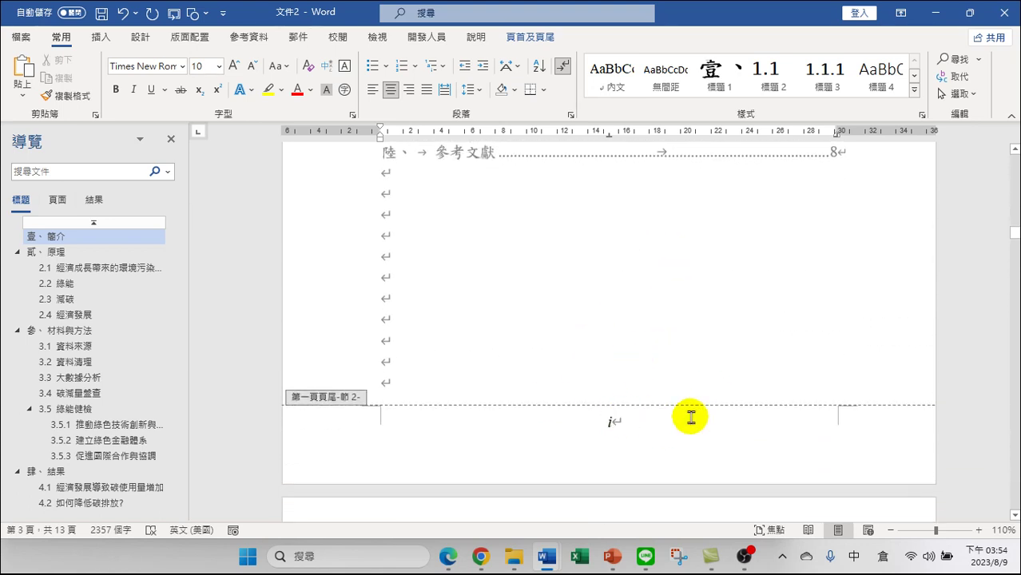
{"action": "scroll", "coordinate": [647, 360], "scroll_direction": "up", "scroll_amount": 5}
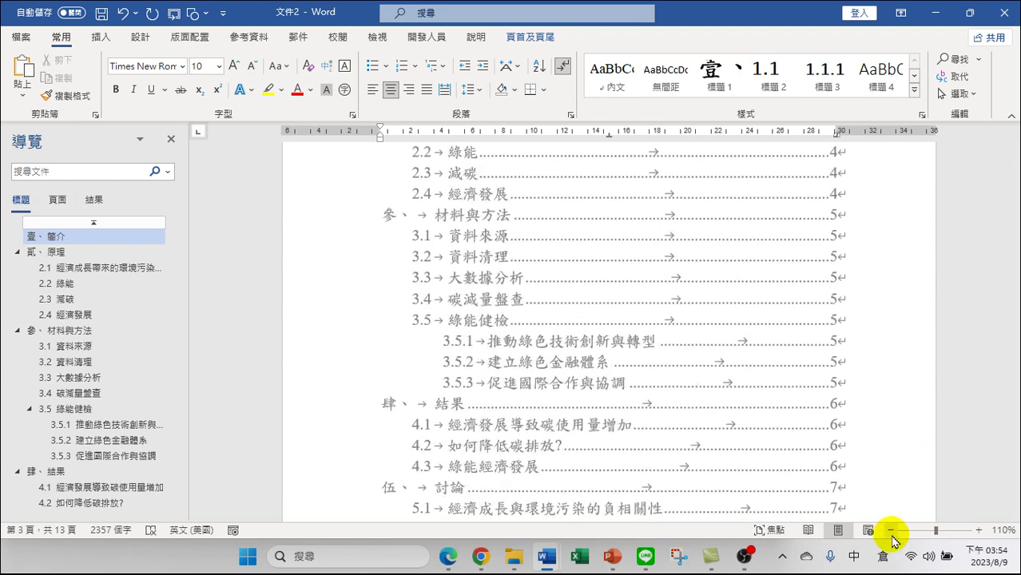
Zoom out to 60% for a side-by-side page view and return from footer editing to the table of contents text
{"action": "left_click", "coordinate": [891, 531]}
{"action": "left_click", "coordinate": [891, 530]}
{"action": "left_click", "coordinate": [891, 530]}
{"action": "left_click", "coordinate": [891, 530]}
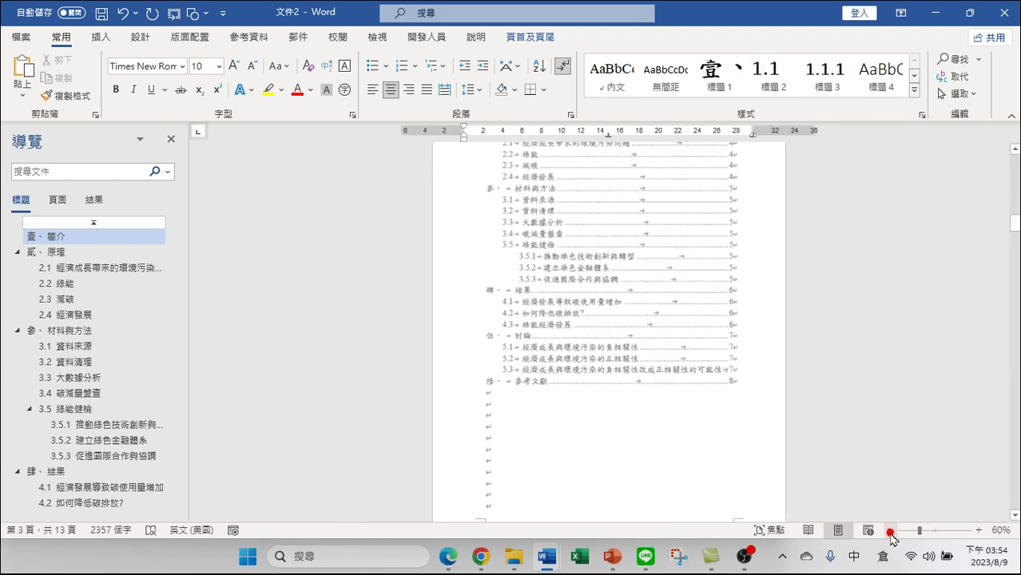
{"action": "left_click", "coordinate": [891, 531]}
{"action": "scroll", "coordinate": [702, 278], "scroll_direction": "up", "scroll_amount": 5}
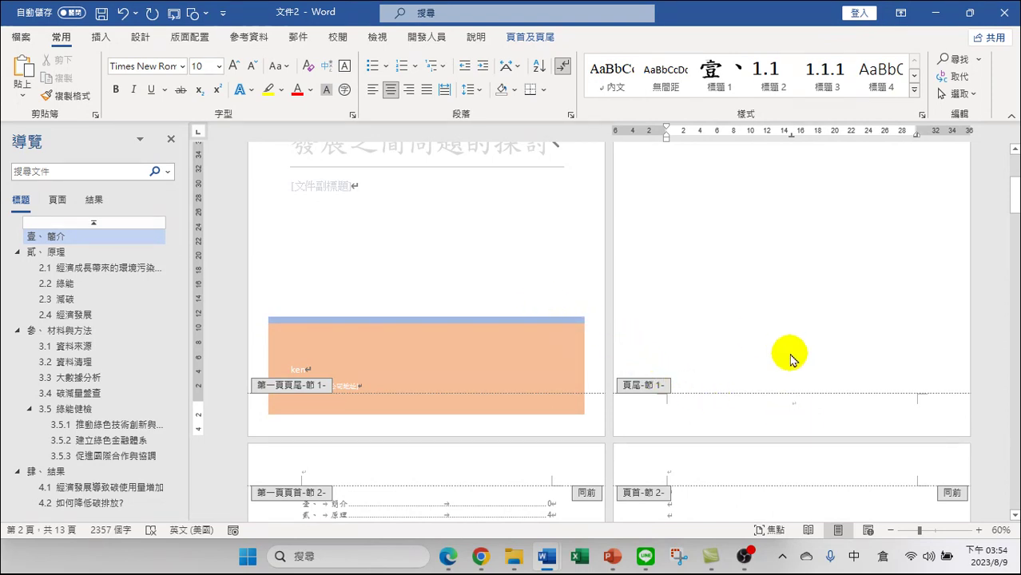
{"action": "scroll", "coordinate": [777, 349], "scroll_direction": "down", "scroll_amount": 5}
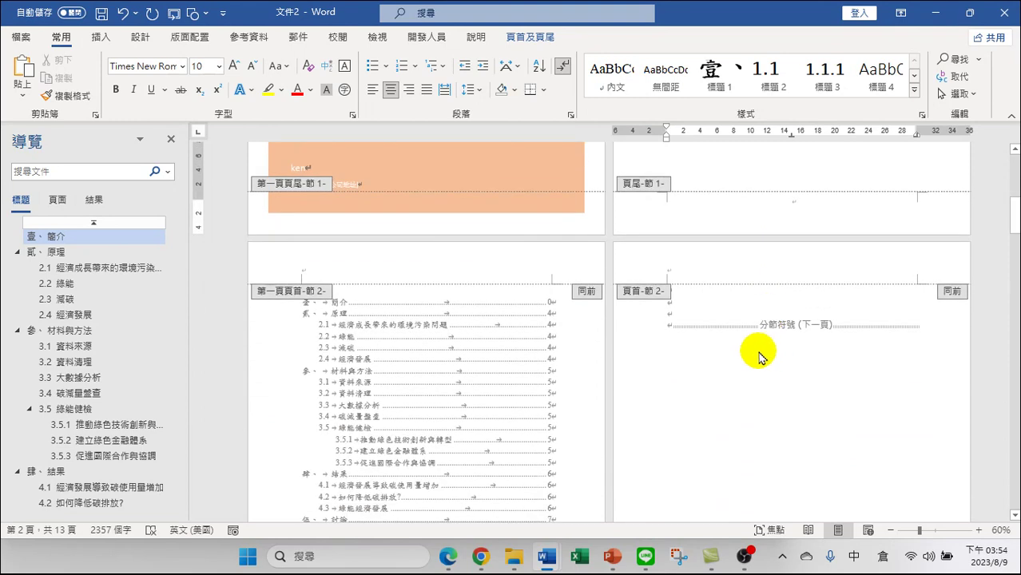
{"action": "left_click", "coordinate": [535, 38]}
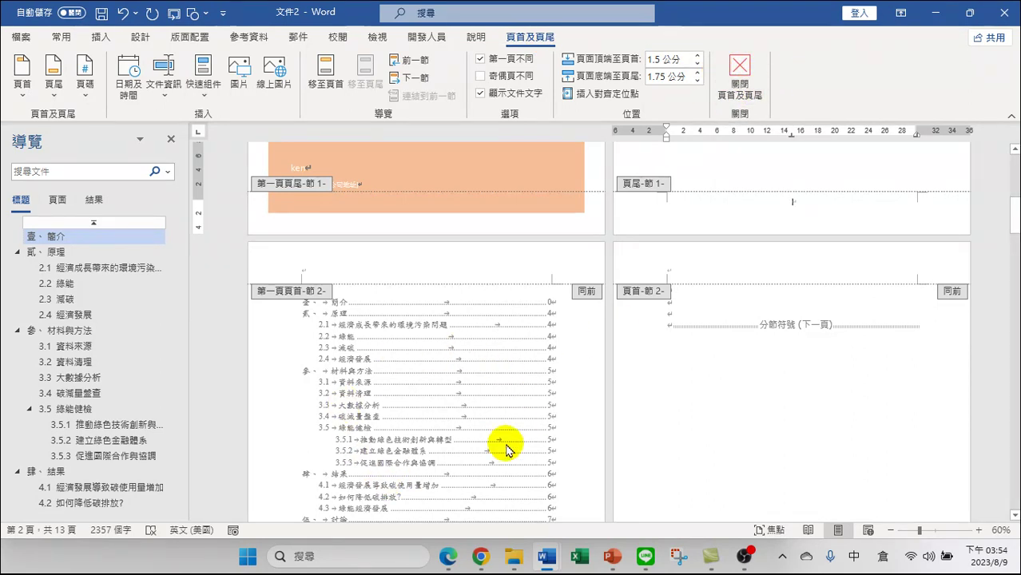
{"action": "double_click", "coordinate": [426, 395]}
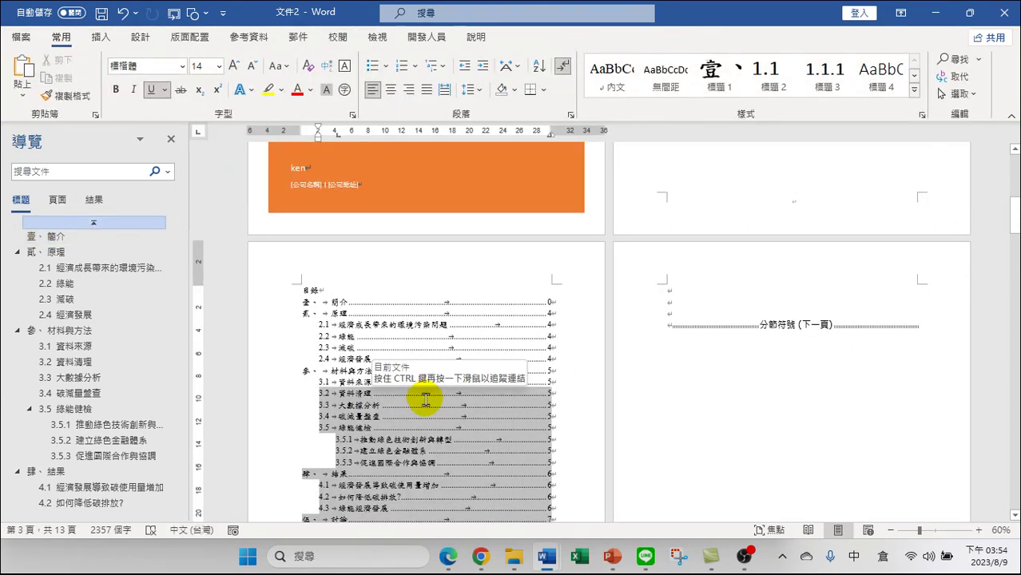
Examine the page numbering from the cover through the table of contents pages to the start of 壹、簡介
{"action": "scroll", "coordinate": [456, 433], "scroll_direction": "down", "scroll_amount": 2}
{"action": "scroll", "coordinate": [457, 433], "scroll_direction": "down", "scroll_amount": 10}
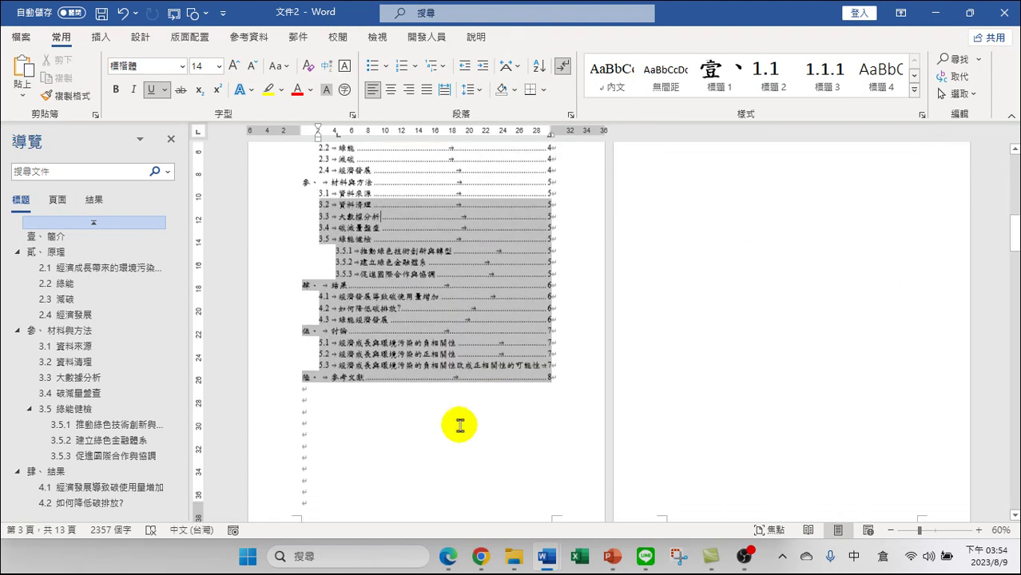
{"action": "scroll", "coordinate": [461, 409], "scroll_direction": "up", "scroll_amount": 12}
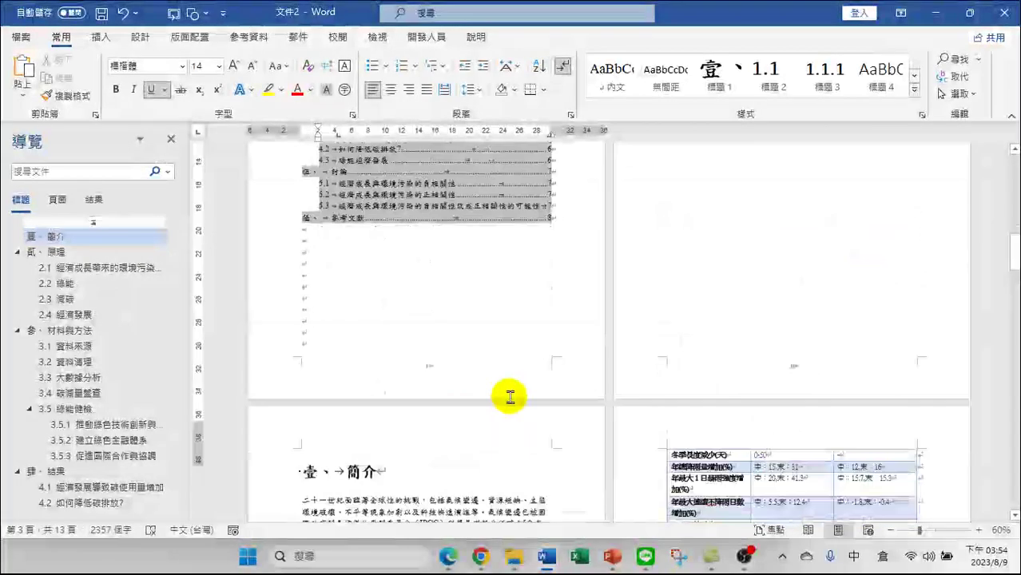
{"action": "scroll", "coordinate": [470, 330], "scroll_direction": "up", "scroll_amount": 3}
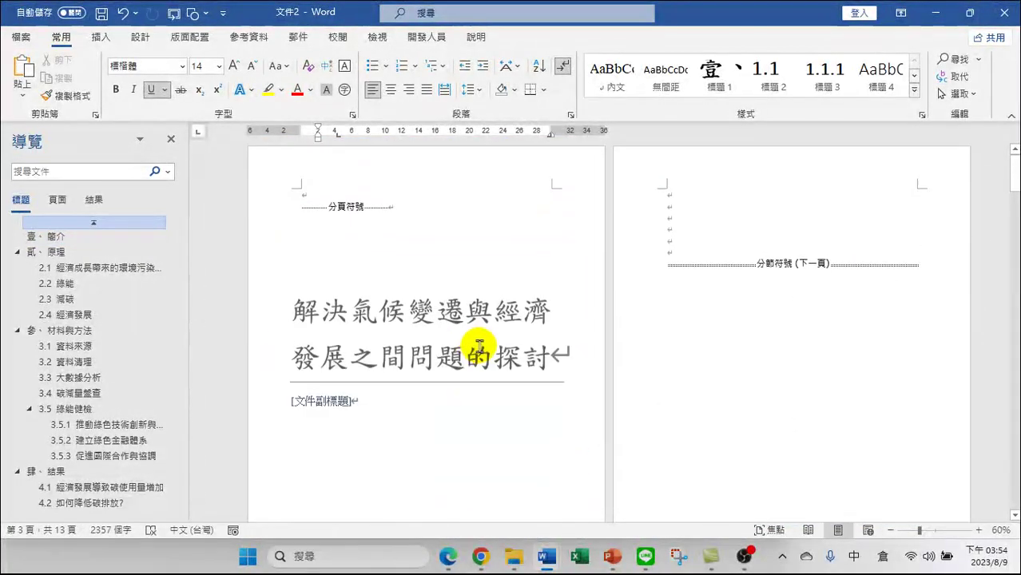
{"action": "scroll", "coordinate": [465, 338], "scroll_direction": "down", "scroll_amount": 5}
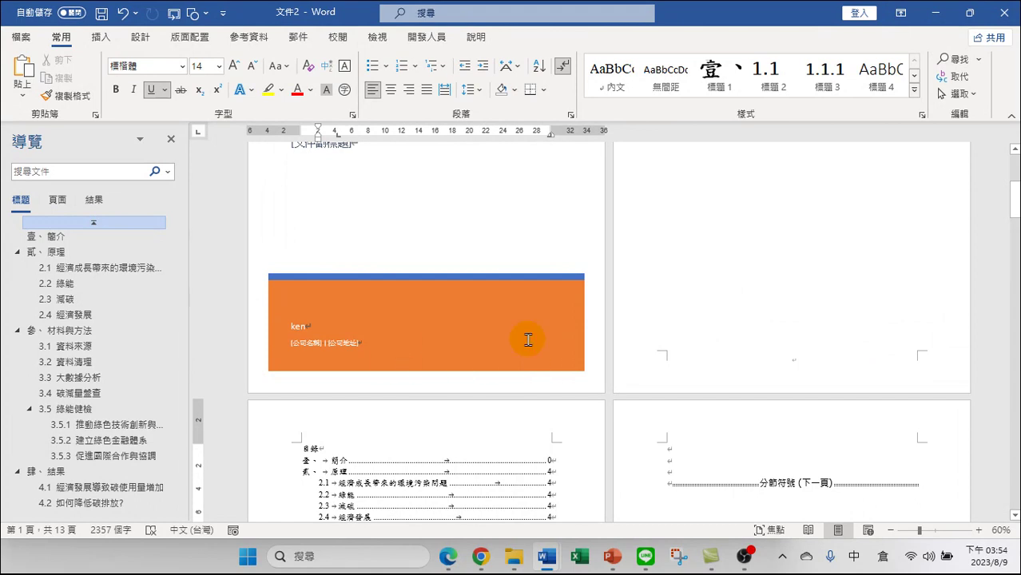
{"action": "scroll", "coordinate": [710, 357], "scroll_direction": "down", "scroll_amount": 1}
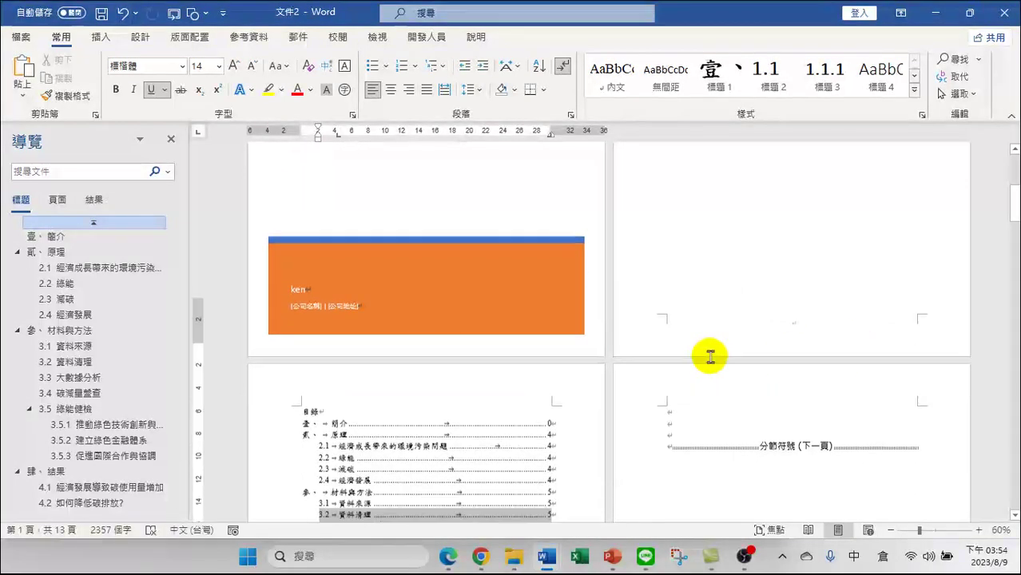
{"action": "scroll", "coordinate": [656, 343], "scroll_direction": "down", "scroll_amount": 5}
{"action": "scroll", "coordinate": [487, 368], "scroll_direction": "down", "scroll_amount": 4}
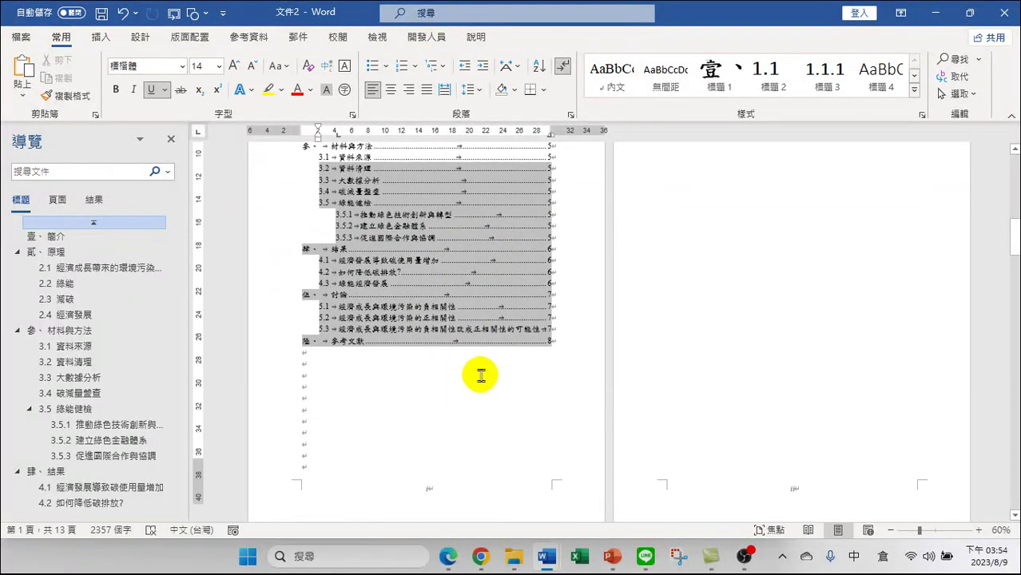
{"action": "scroll", "coordinate": [481, 376], "scroll_direction": "down", "scroll_amount": 3}
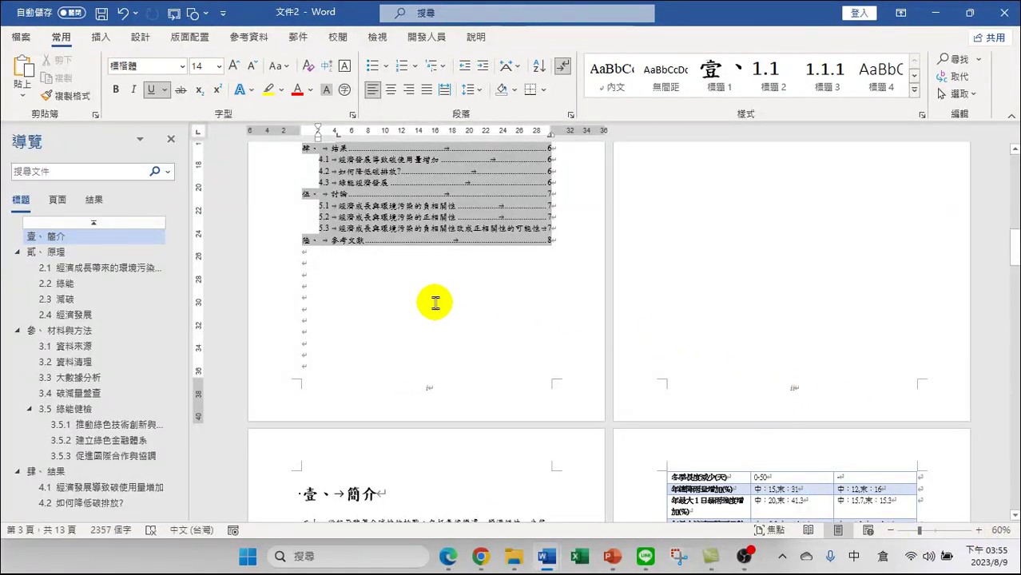
Add blank lines after the 結論 paragraph before 貳、原理 and delete the added lines again
{"action": "scroll", "coordinate": [428, 296], "scroll_direction": "down", "scroll_amount": 8}
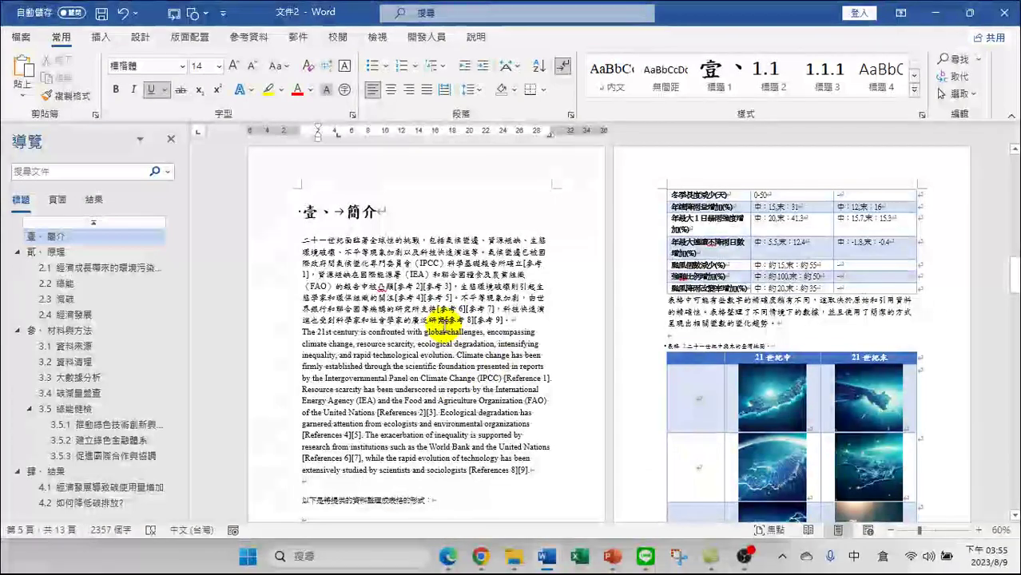
{"action": "scroll", "coordinate": [431, 324], "scroll_direction": "down", "scroll_amount": 5}
{"action": "scroll", "coordinate": [464, 315], "scroll_direction": "down", "scroll_amount": 2}
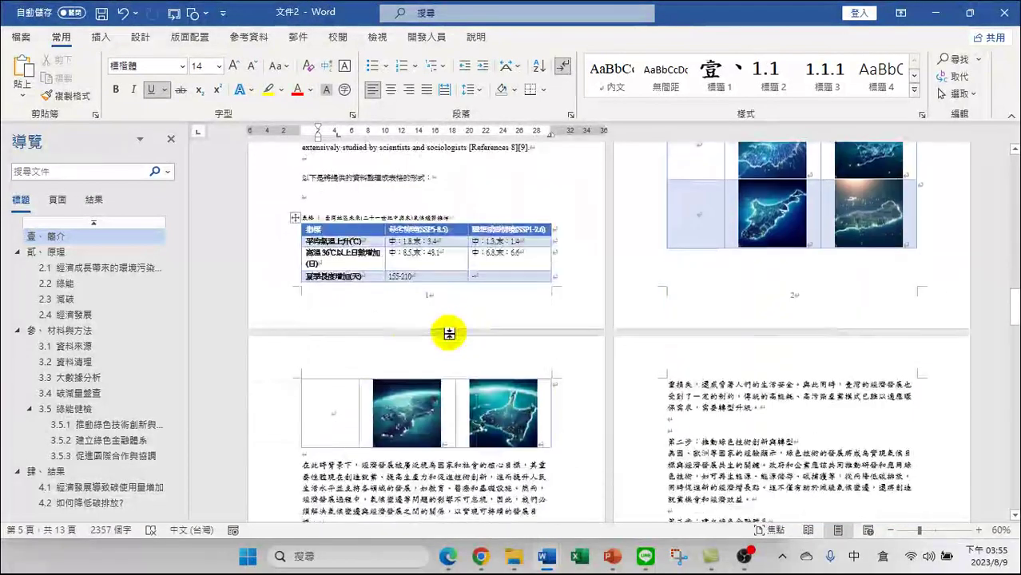
{"action": "scroll", "coordinate": [495, 384], "scroll_direction": "down", "scroll_amount": 10}
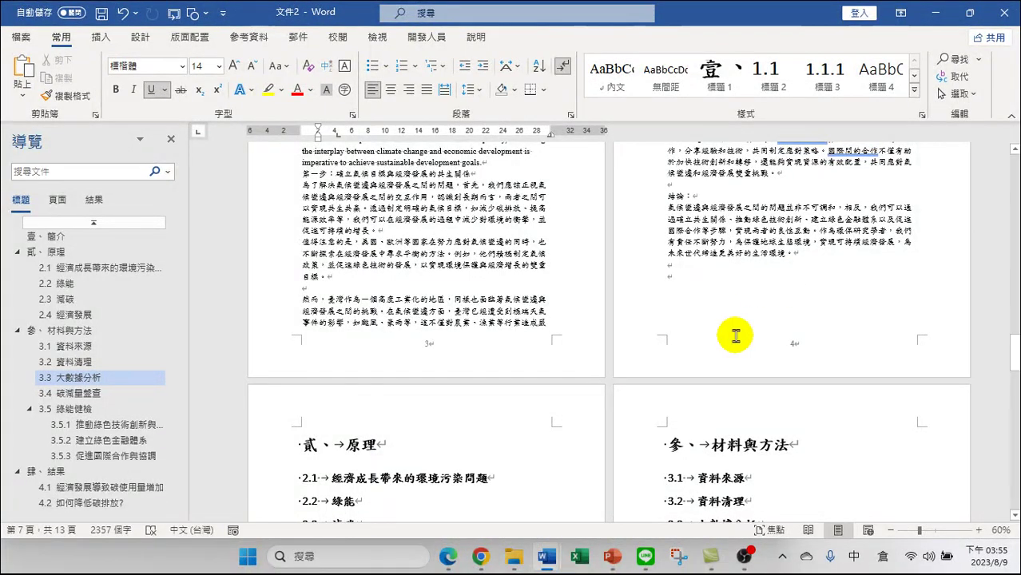
{"action": "left_click", "coordinate": [720, 283]}
{"action": "key", "text": "Return"}
{"action": "key", "text": "Return"}
{"action": "key", "text": "Return"}
{"action": "key", "text": "Return"}
{"action": "key", "text": "Return"}
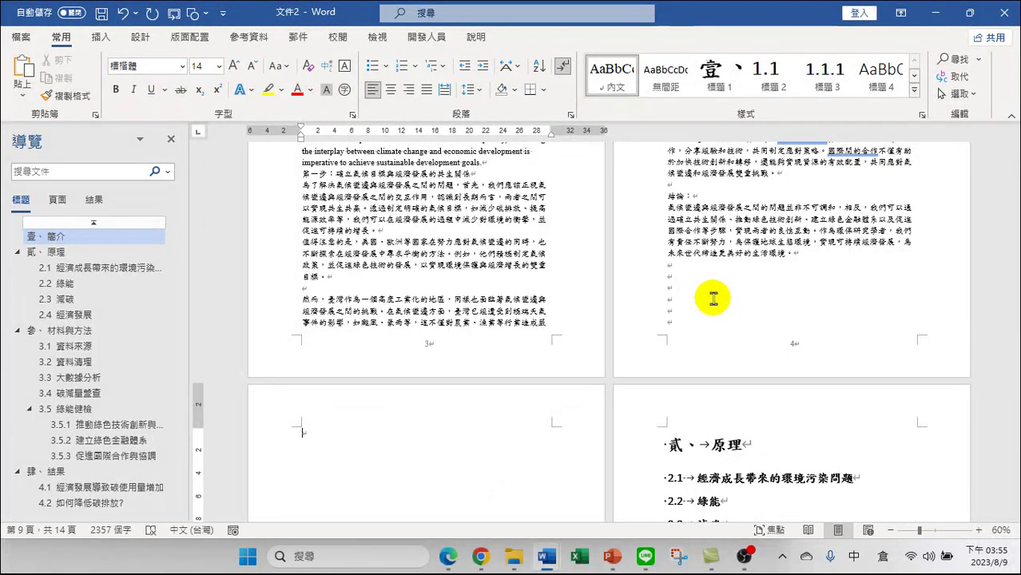
{"action": "key", "text": "BackSpace"}
{"action": "key", "text": "BackSpace"}
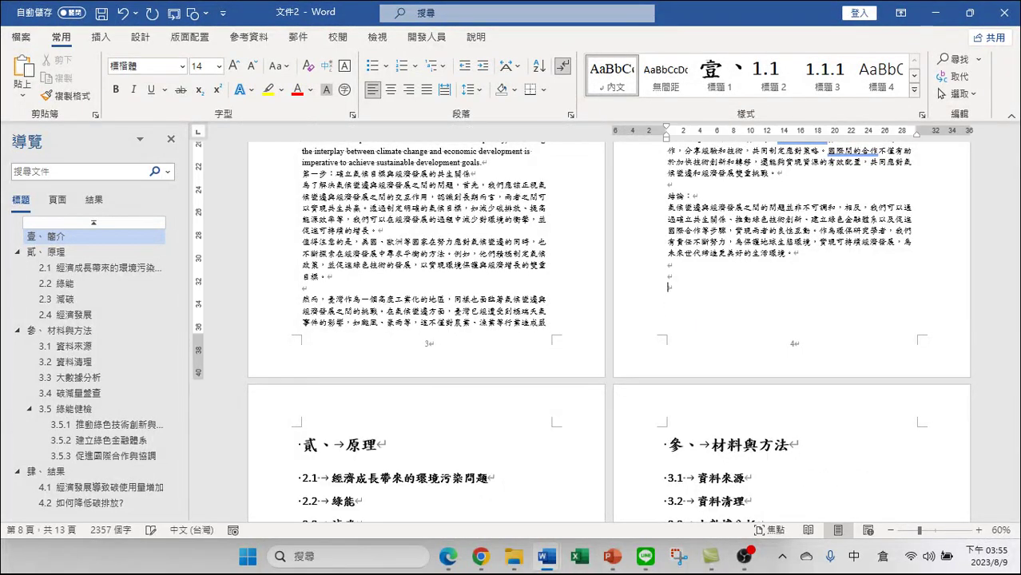
Review the 貳、原理 heading and its subheading 2.1 經濟成長帶來的環境污染問題
{"action": "scroll", "coordinate": [496, 328], "scroll_direction": "down", "scroll_amount": 5}
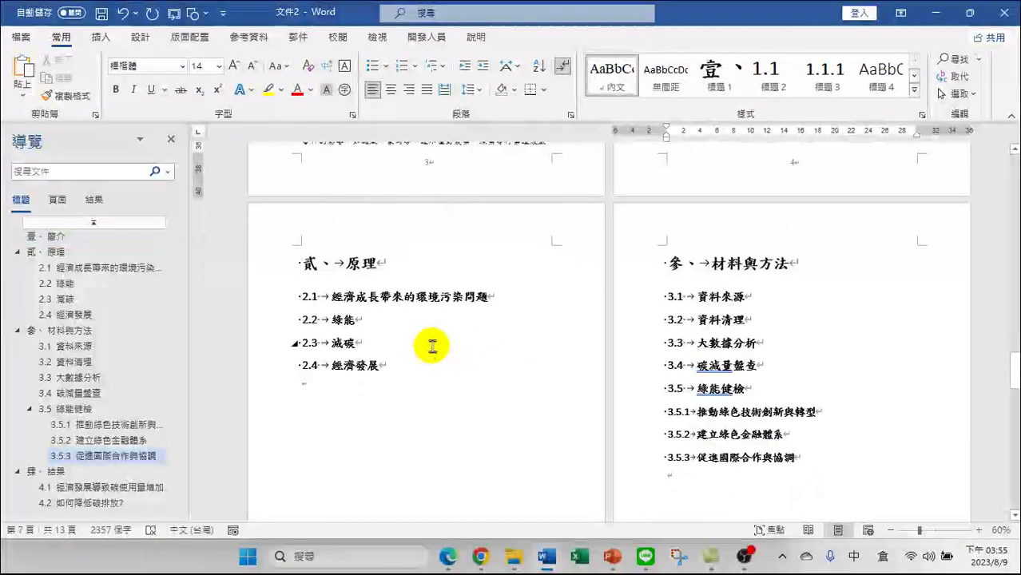
{"action": "left_click_drag", "start_coordinate": [350, 264], "coordinate": [382, 270]}
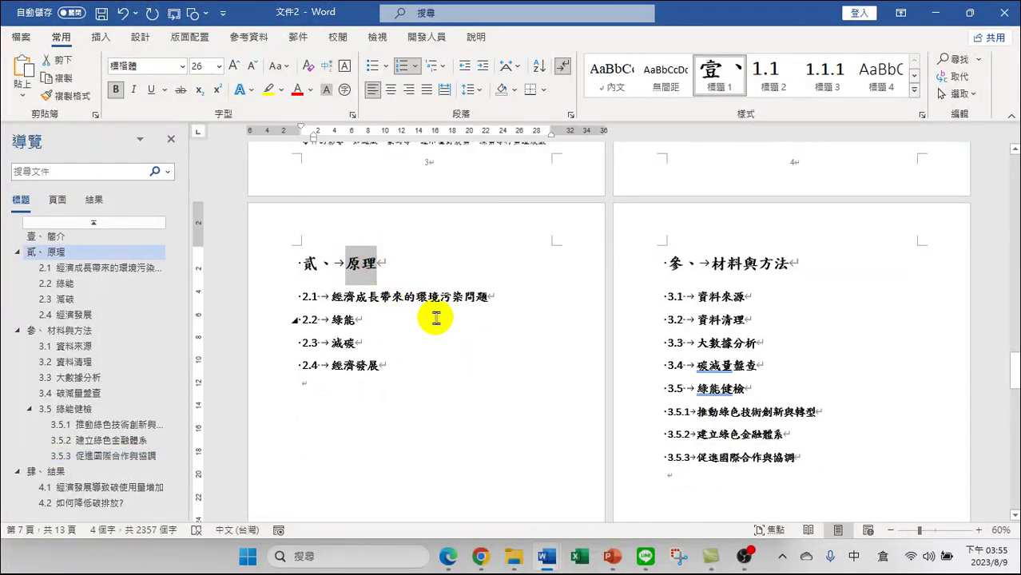
{"action": "left_click_drag", "start_coordinate": [331, 298], "coordinate": [487, 299]}
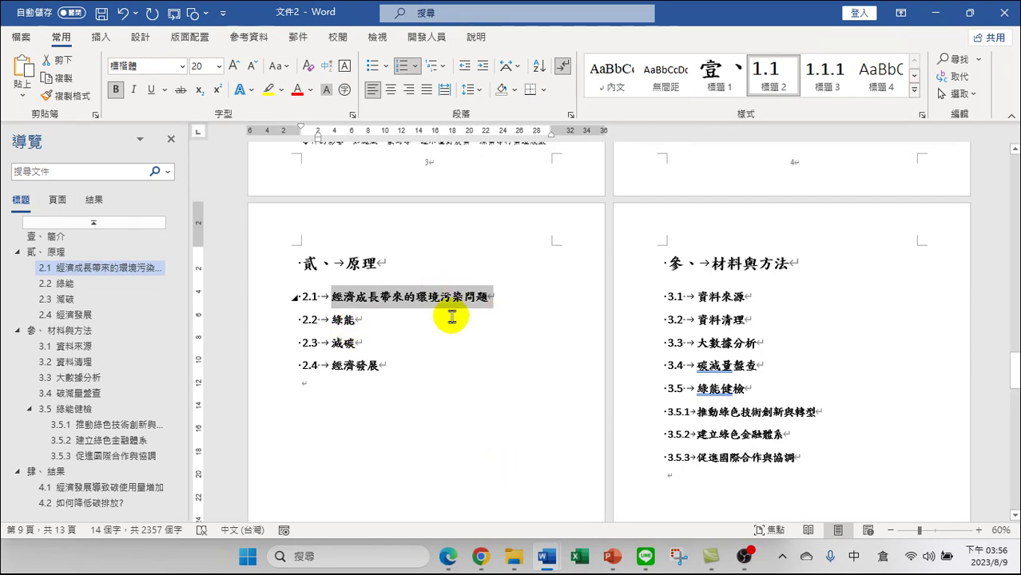
Switch to the ChatGPT conversation in Edge, close the Bing chat sidebar and go to the empty message box below the latest reply
{"action": "left_click", "coordinate": [480, 559]}
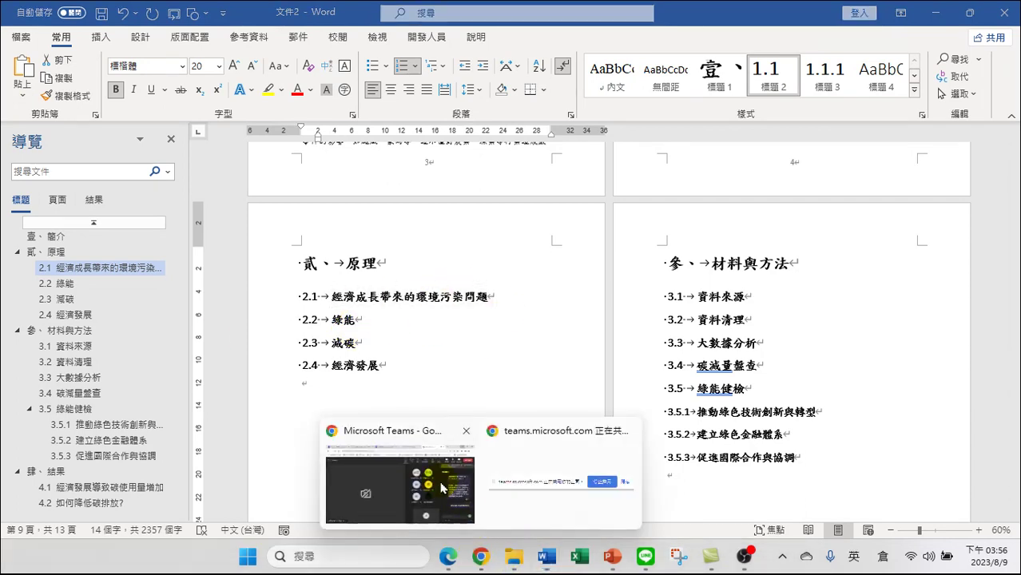
{"action": "mouse_move", "coordinate": [394, 434]}
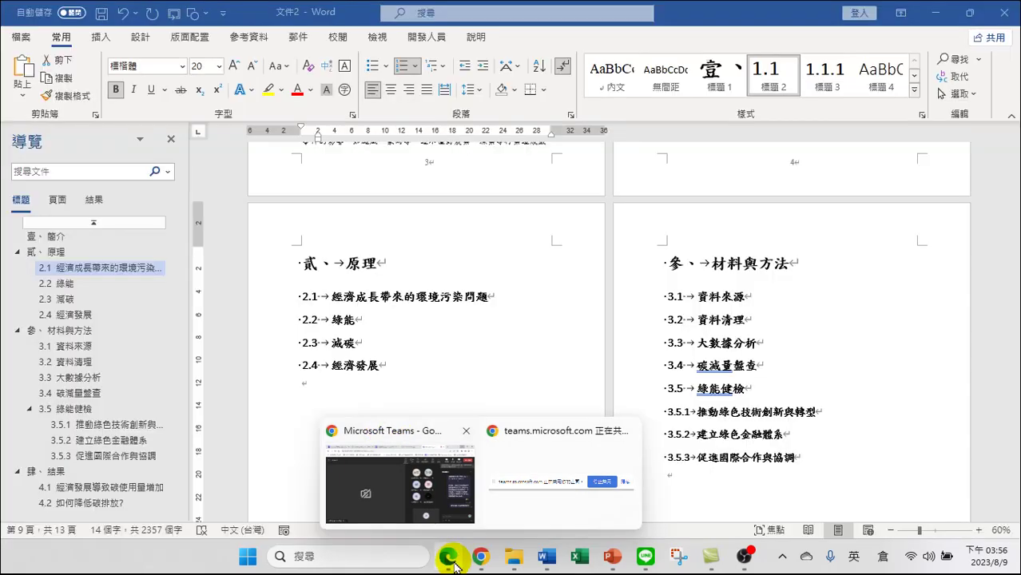
{"action": "left_click", "coordinate": [448, 556]}
{"action": "left_click", "coordinate": [145, 17]}
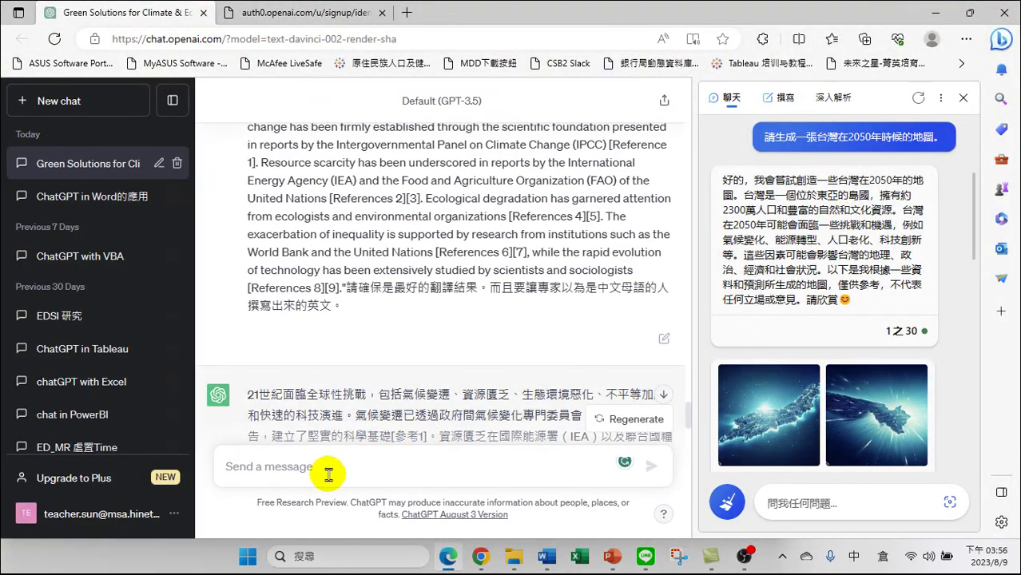
{"action": "left_click", "coordinate": [964, 97]}
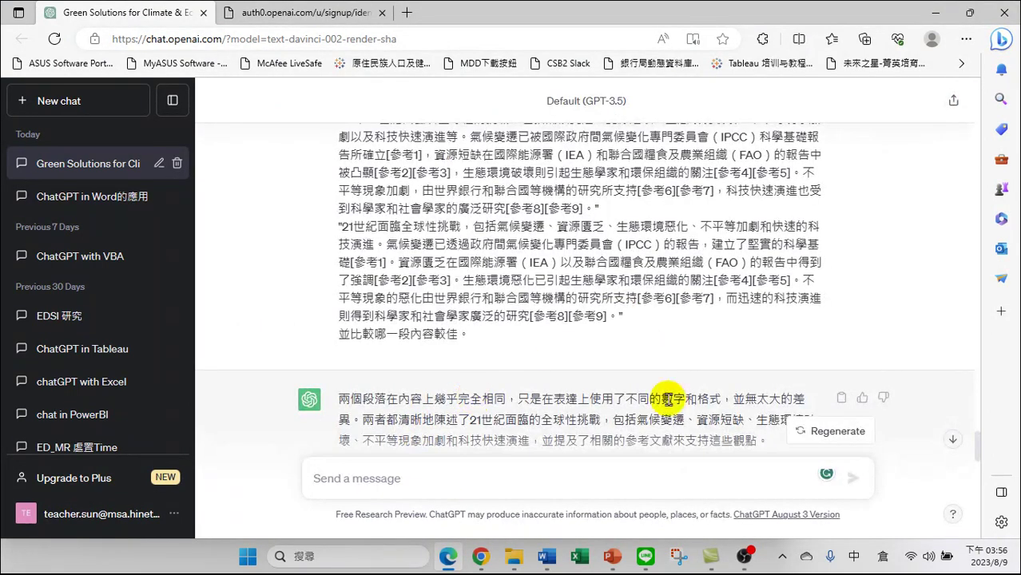
{"action": "scroll", "coordinate": [684, 388], "scroll_direction": "down", "scroll_amount": 20}
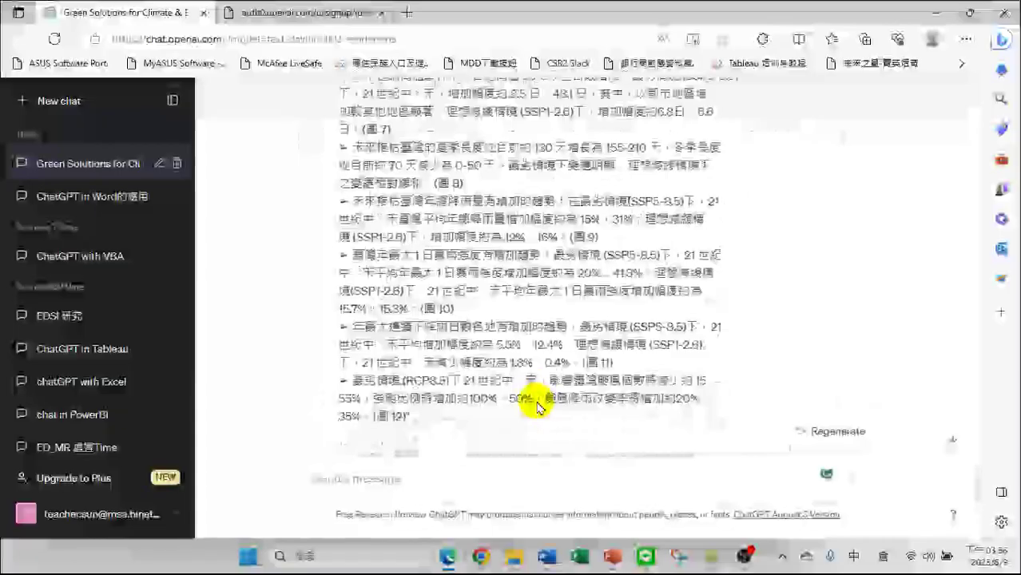
{"action": "left_click", "coordinate": [403, 479]}
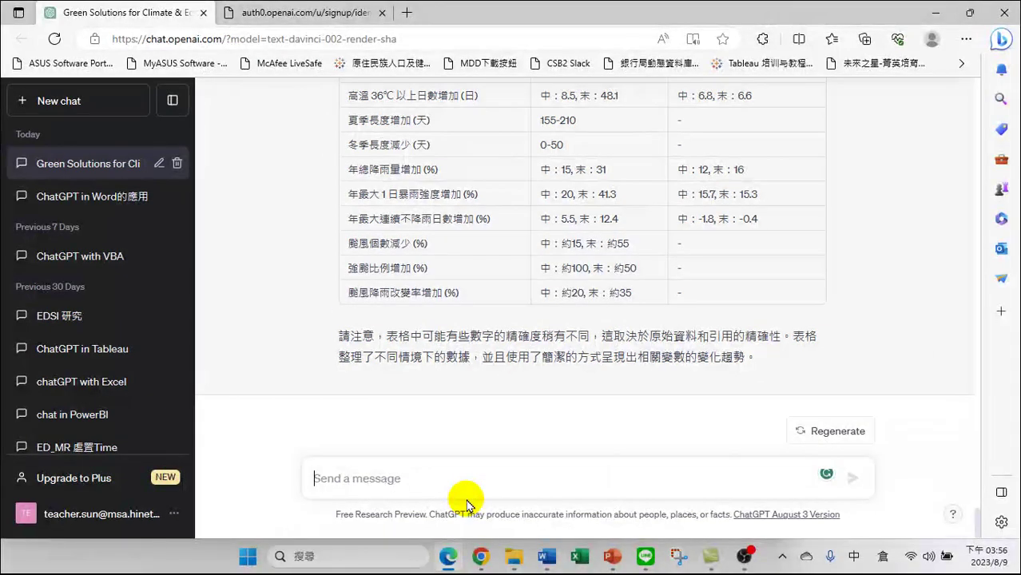
Switch to the other Word document, 解決氣候變遷與經濟發展之間問題的探討20230809.docx, look through it and close it without saving
{"action": "left_click", "coordinate": [480, 557]}
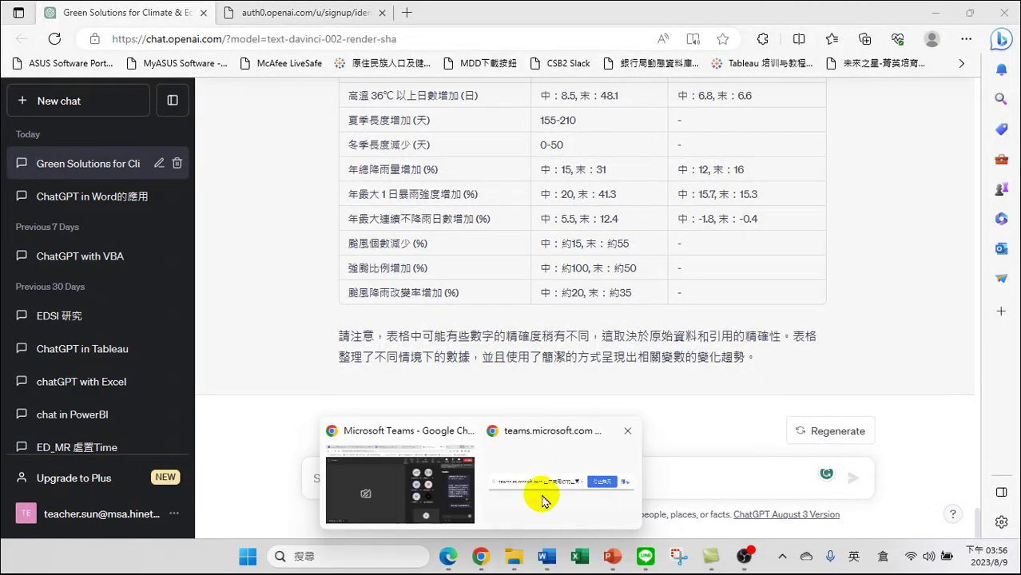
{"action": "mouse_move", "coordinate": [547, 557]}
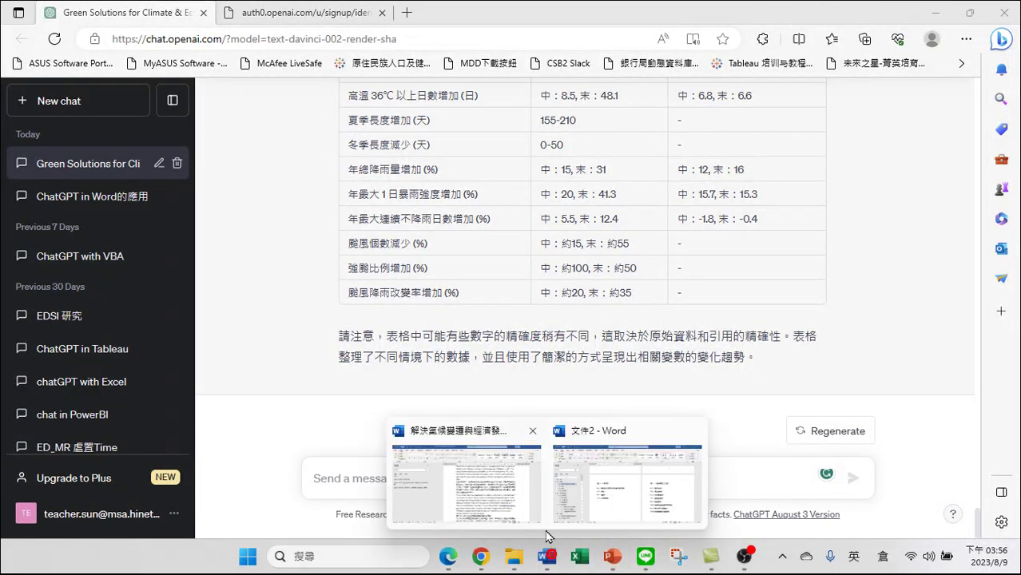
{"action": "left_click", "coordinate": [493, 485]}
{"action": "left_click", "coordinate": [531, 260]}
{"action": "scroll", "coordinate": [494, 260], "scroll_direction": "up", "scroll_amount": 3}
{"action": "scroll", "coordinate": [529, 295], "scroll_direction": "down", "scroll_amount": 9}
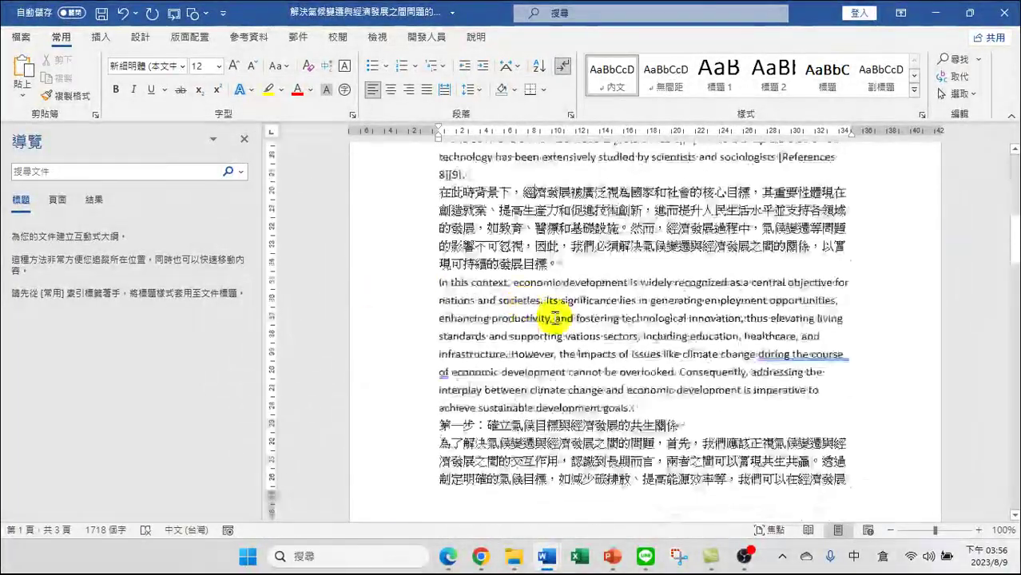
{"action": "left_click", "coordinate": [1002, 13]}
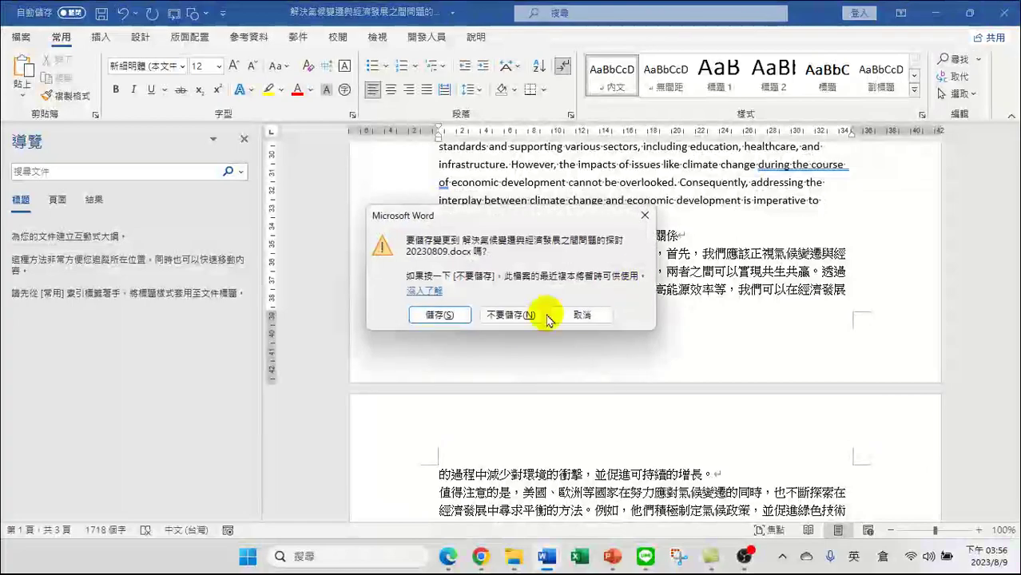
{"action": "left_click", "coordinate": [511, 314]}
Return to the Word document 文件2 and copy the heading text 經濟成長帶來的環境污染問題 of section 2.1
{"action": "left_click", "coordinate": [548, 556]}
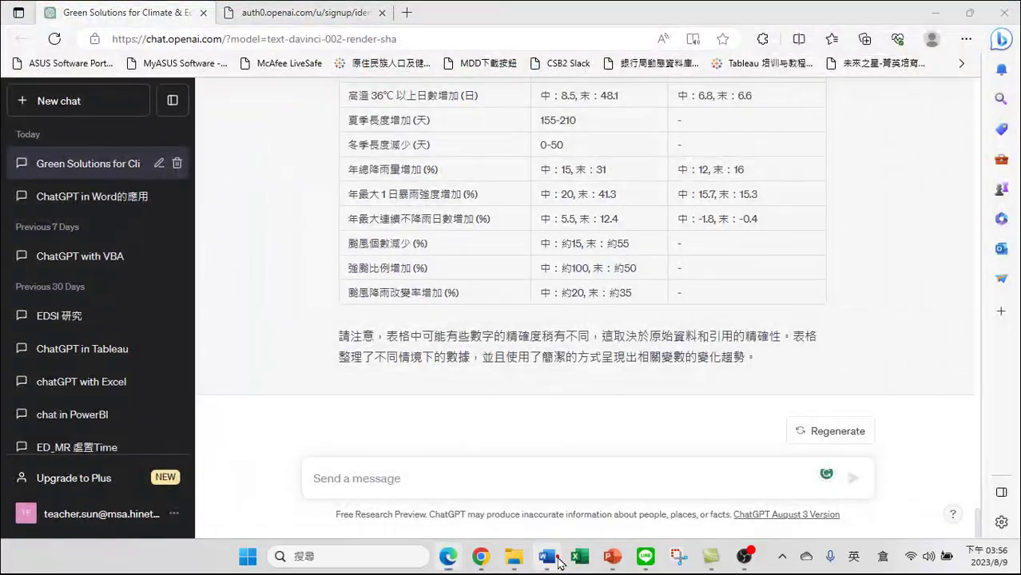
{"action": "left_click", "coordinate": [381, 303]}
{"action": "left_click_drag", "start_coordinate": [334, 297], "coordinate": [489, 296]}
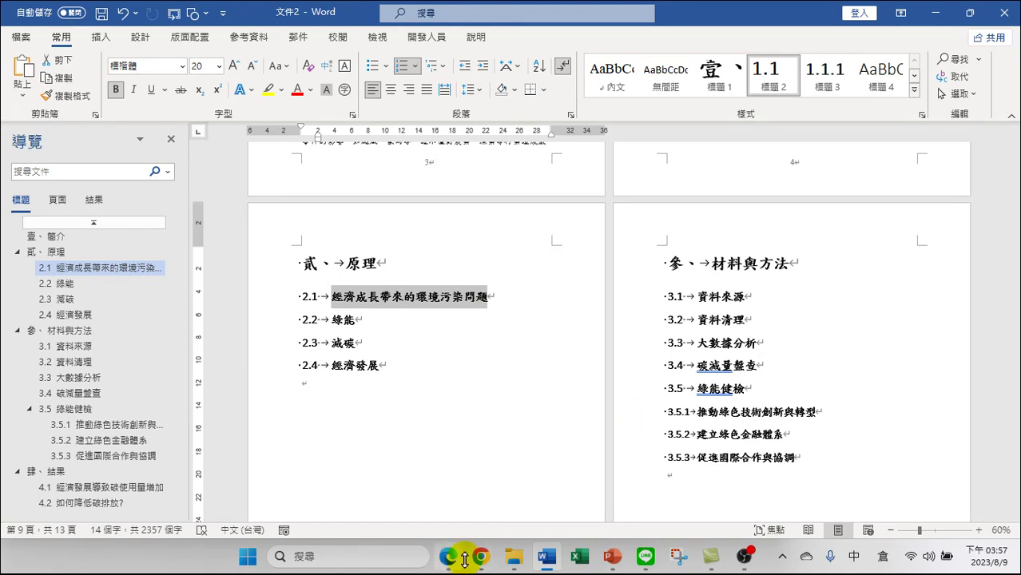
{"action": "right_click", "coordinate": [430, 299]}
{"action": "left_click", "coordinate": [457, 195]}
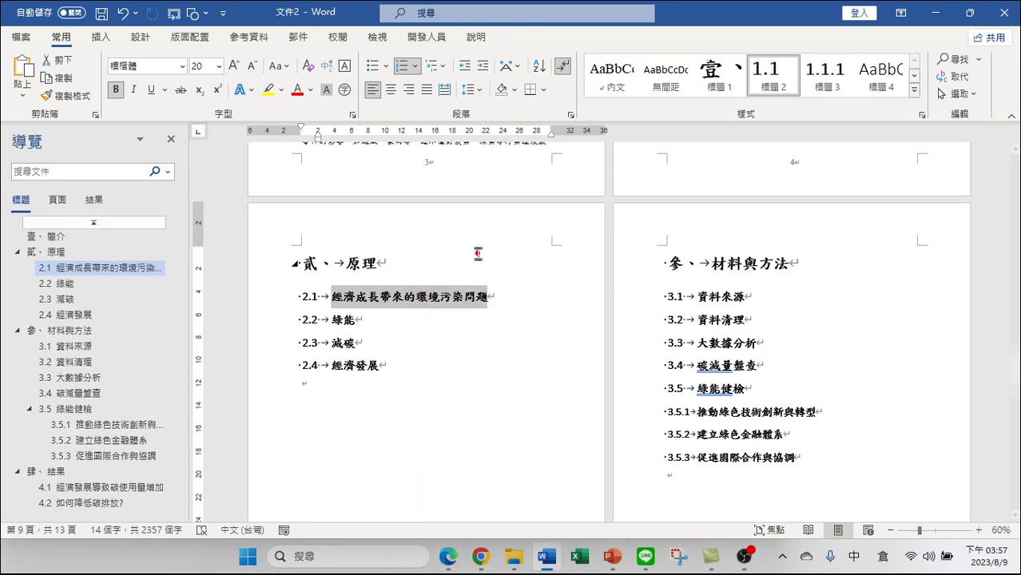
Switch to ChatGPT in Edge and paste the copied heading into the message box
{"action": "left_click", "coordinate": [480, 557]}
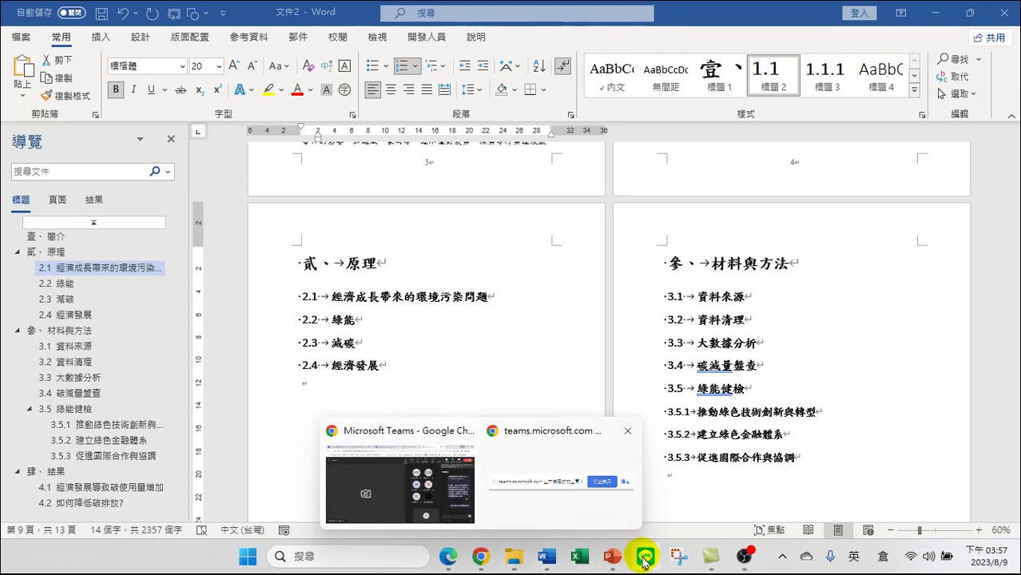
{"action": "left_click", "coordinate": [449, 556]}
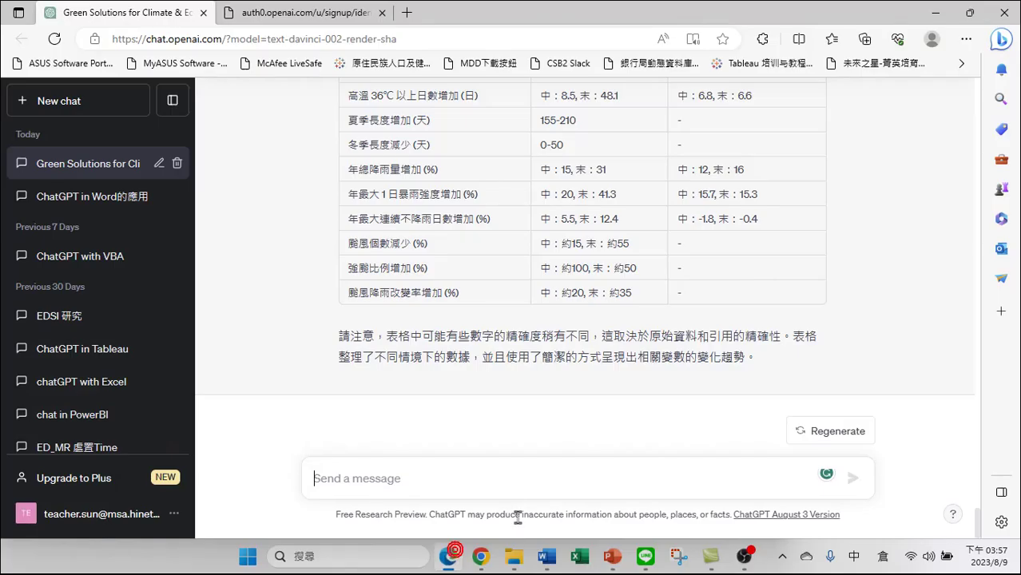
{"action": "left_click", "coordinate": [469, 478]}
{"action": "key", "text": "ctrl+v"}
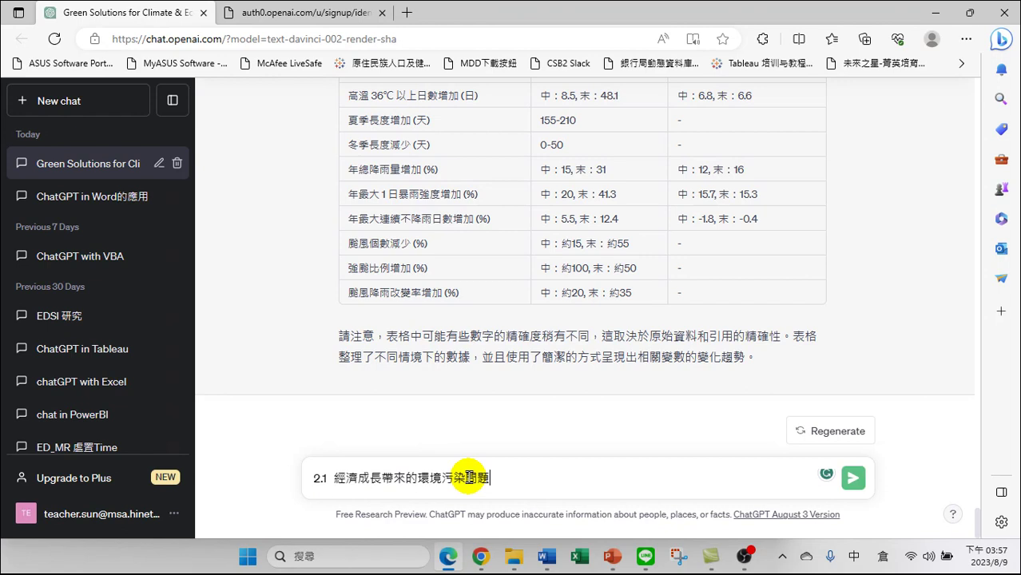
Replace the 2.1 number at the start of the message with 請以一位環保專家的立場，論述
{"action": "left_click", "coordinate": [330, 475]}
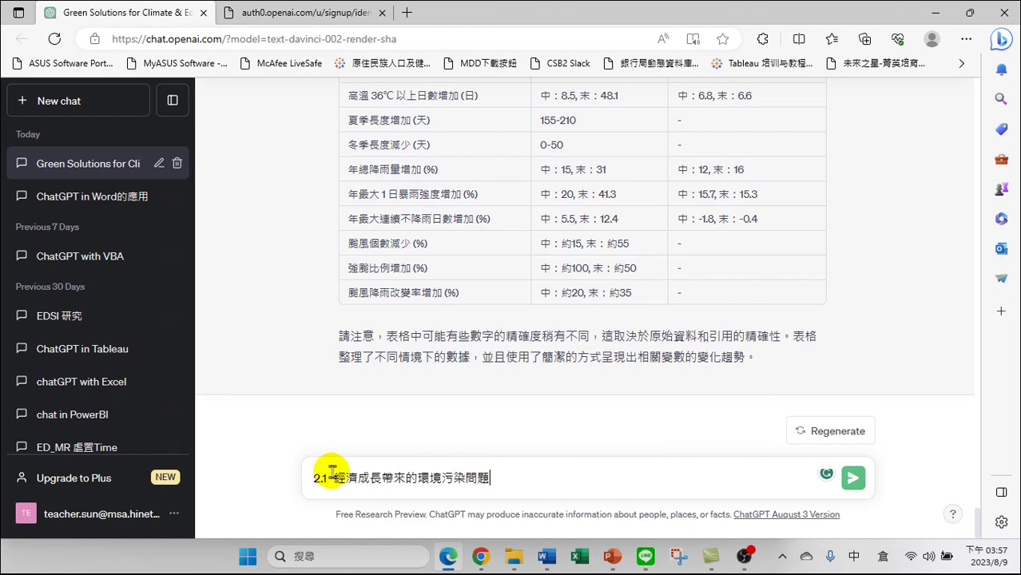
{"action": "left_click_drag", "start_coordinate": [330, 473], "coordinate": [278, 482]}
{"action": "type", "text": "請以"}
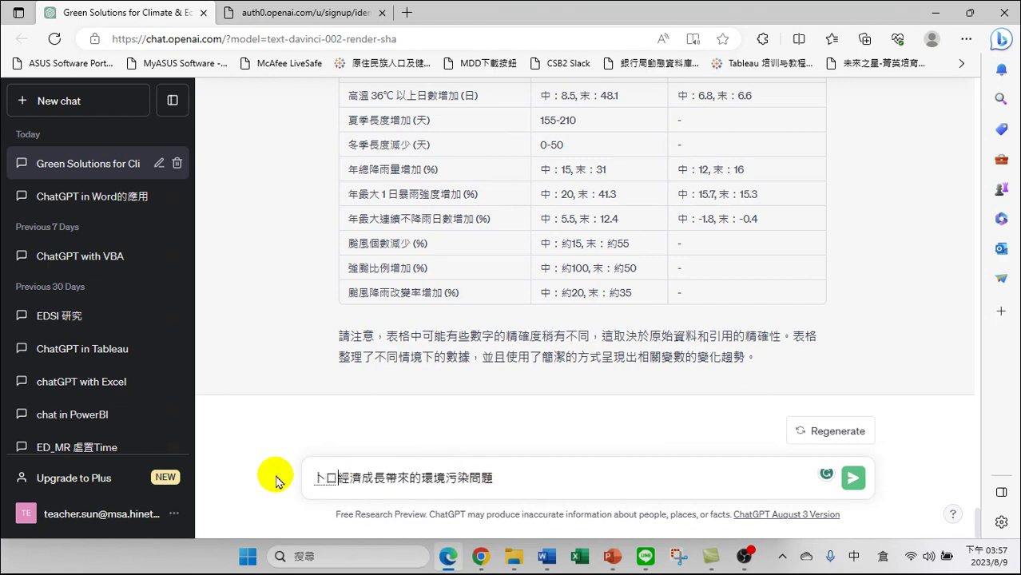
{"action": "type", "text": "一位"}
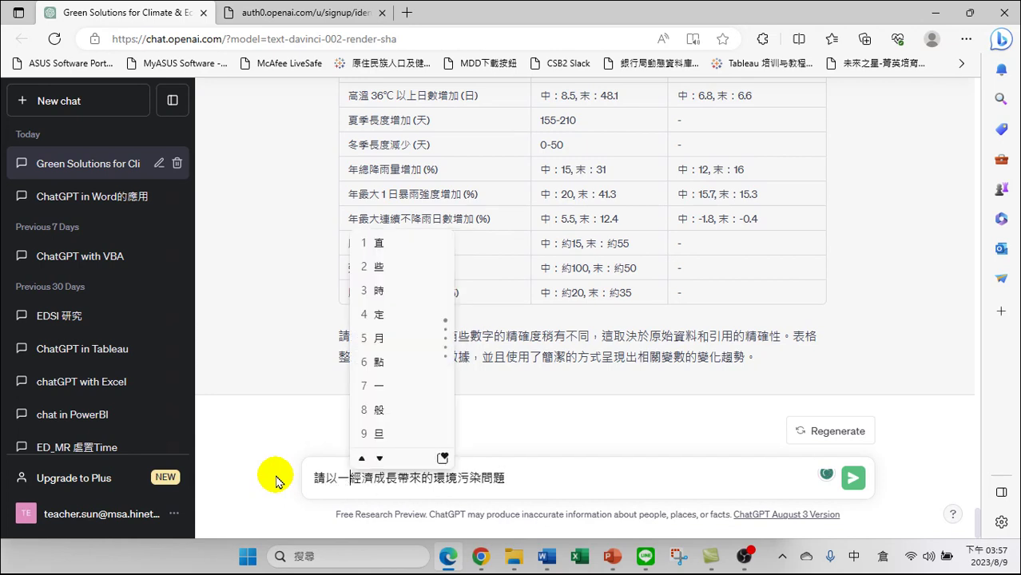
{"action": "type", "text": "環人口"}
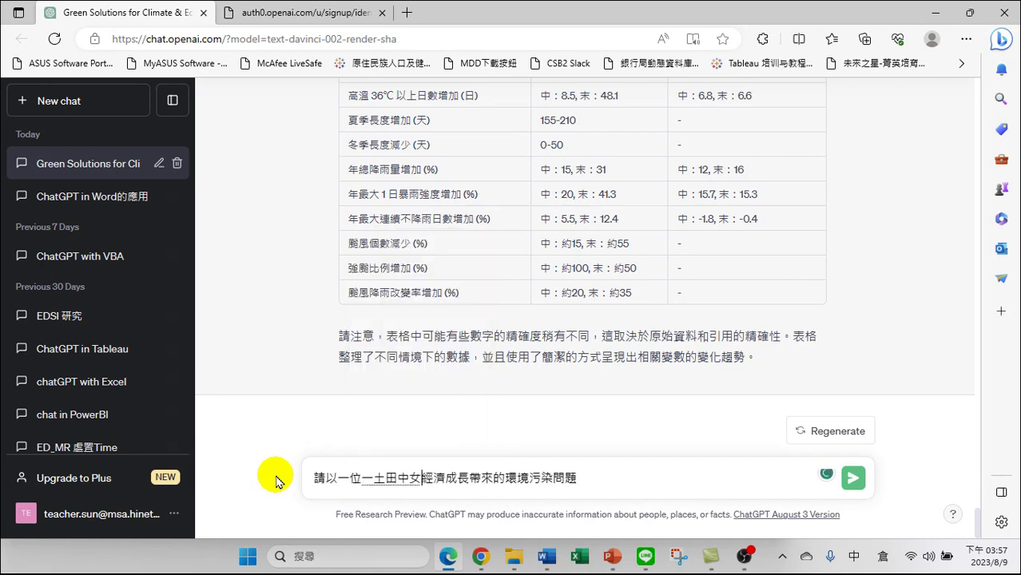
{"action": "type", "text": "保專"}
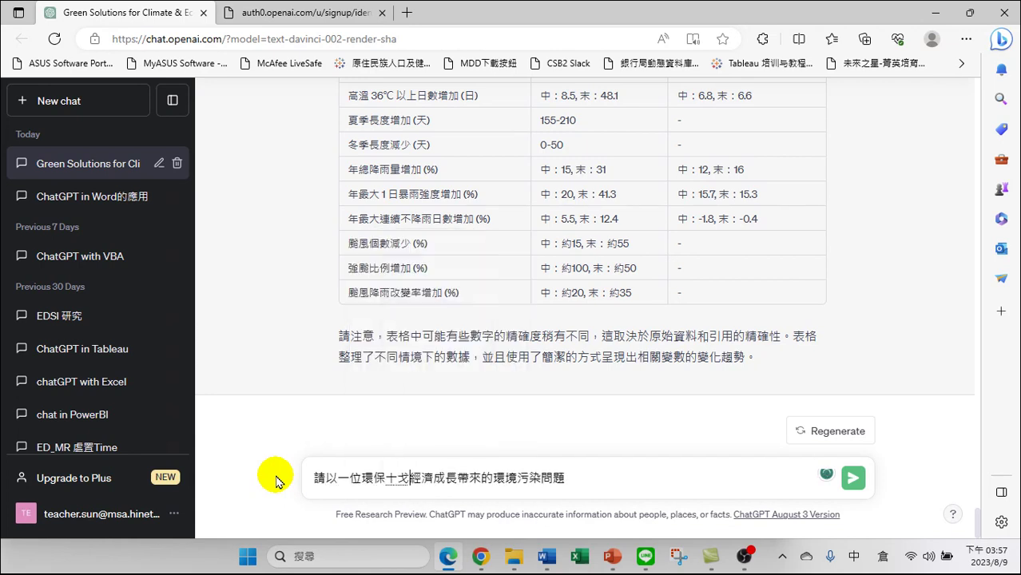
{"action": "type", "text": "家的立"}
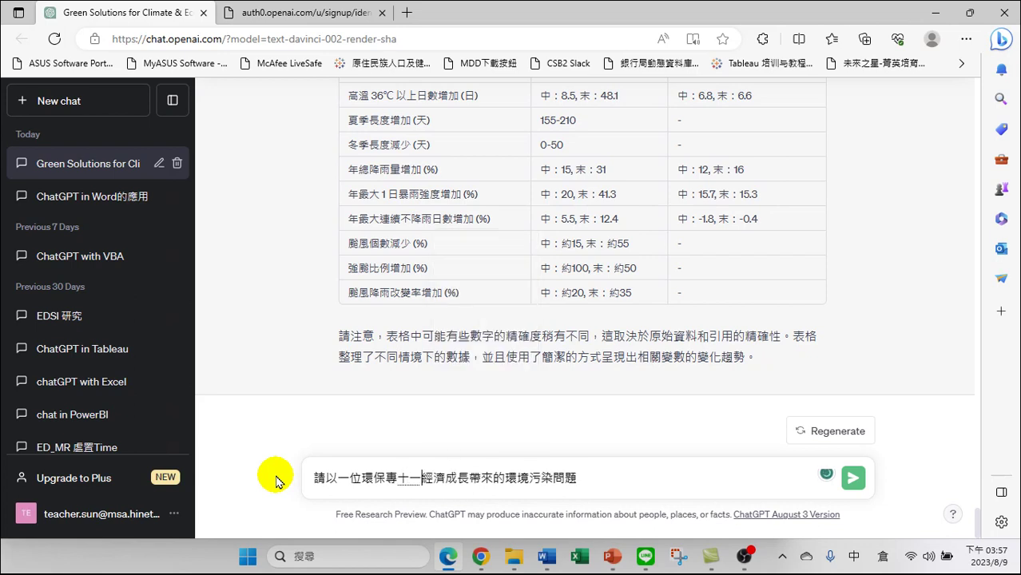
{"action": "type", "text": "場，"}
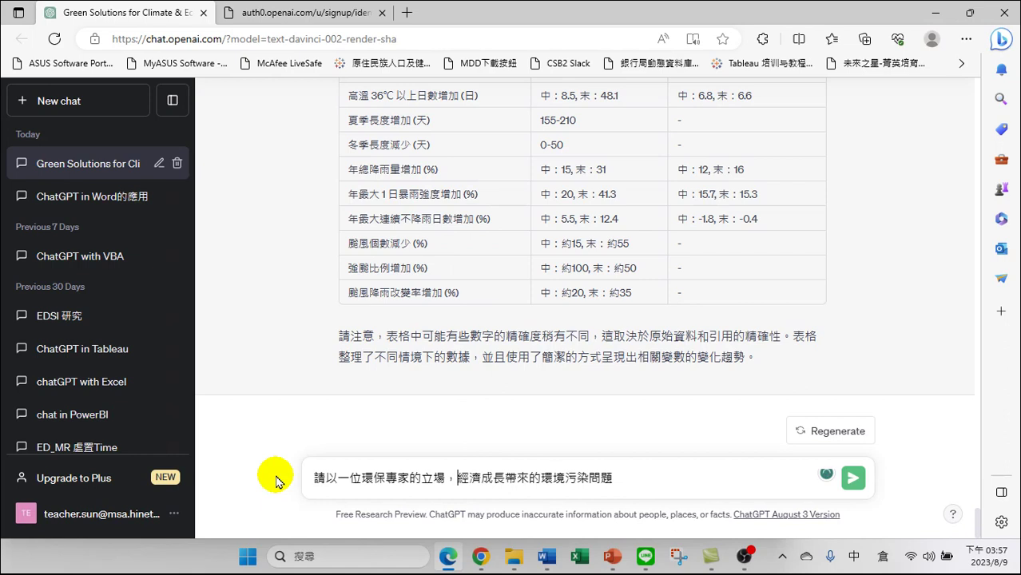
{"action": "type", "text": "論"}
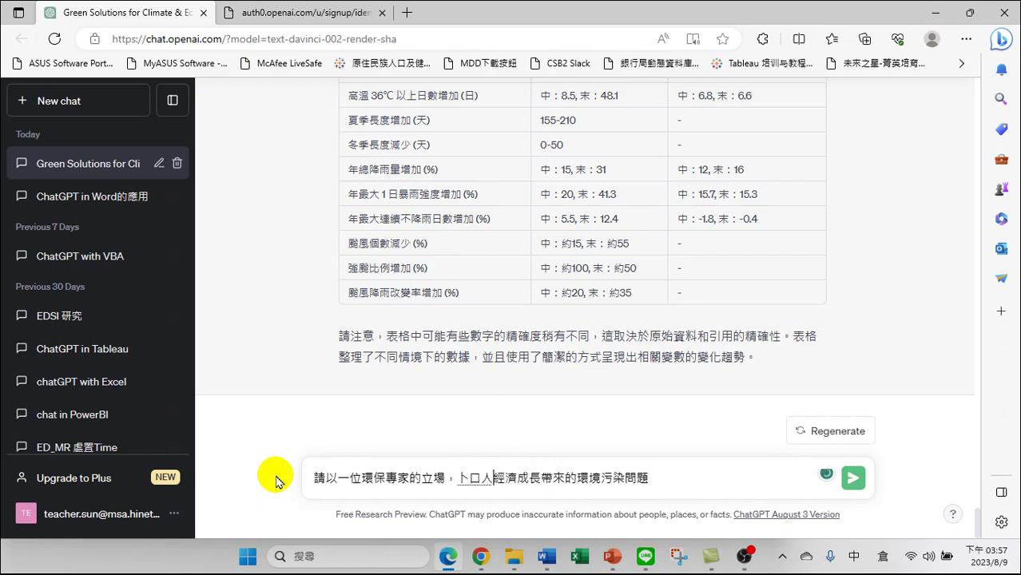
{"action": "type", "text": "卜朮"}
{"action": "key", "text": "BackSpace"}
{"action": "type", "text": "戈十"}
{"action": "key", "text": "space"}
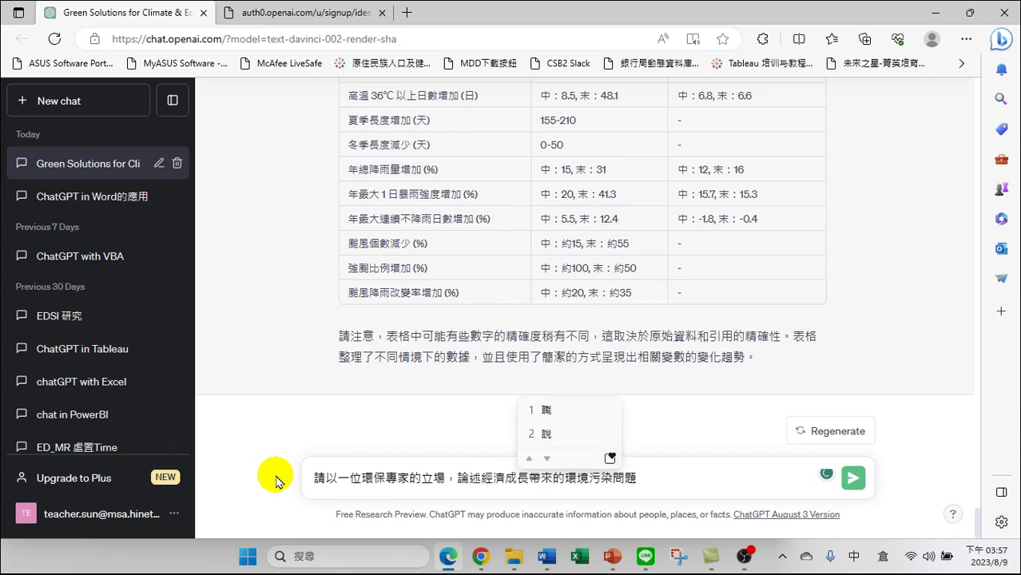
Enclose 經濟成長帶來的環境污染問題 in double quotation marks in the prompt
{"action": "key", "text": "Right"}
{"action": "left_click", "coordinate": [478, 477]}
{"action": "type", "text": "\""}
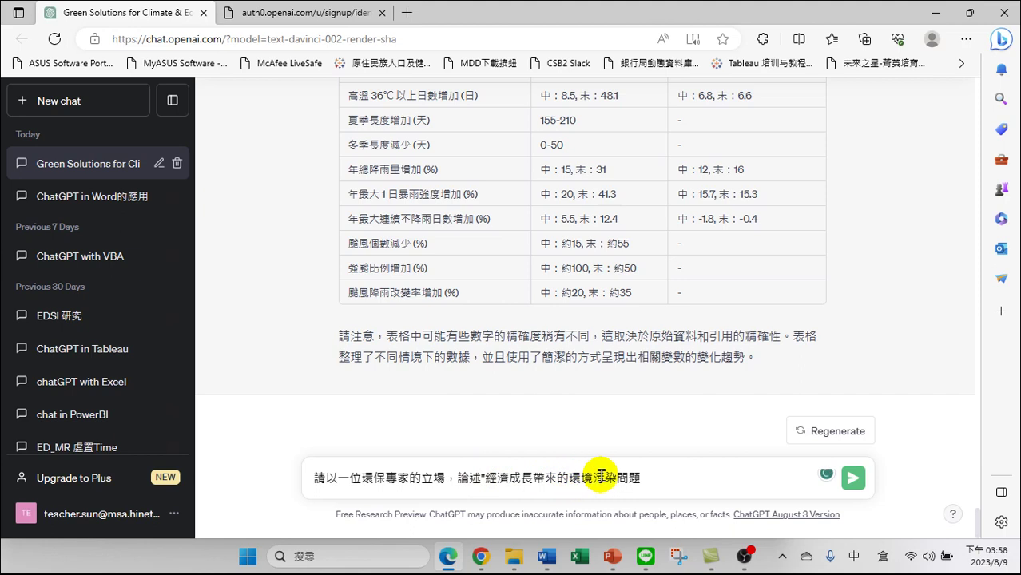
{"action": "left_click", "coordinate": [648, 479]}
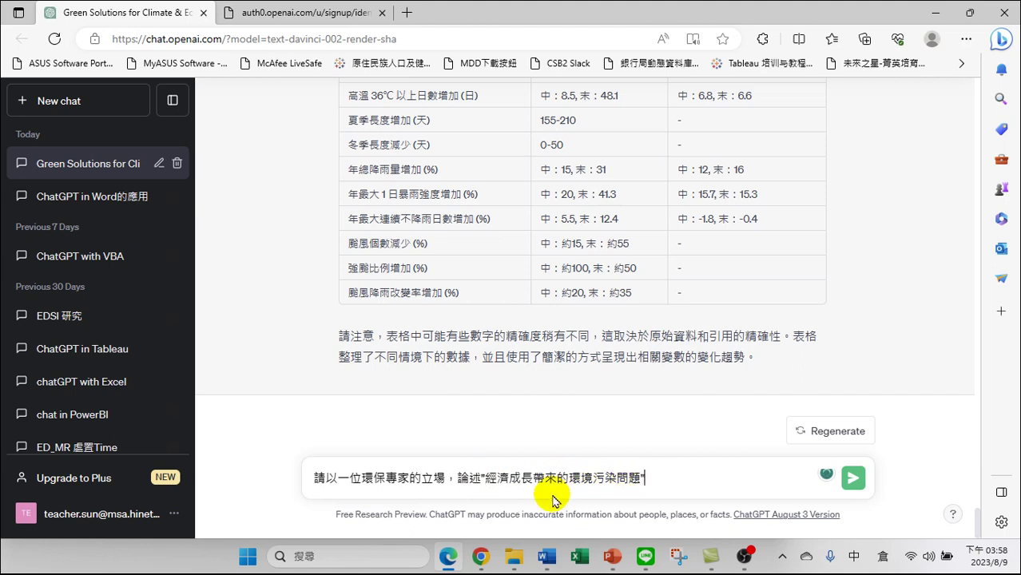
Complete the ChatGPT prompt with 的原理說明。 after the quoted heading and submit it
{"action": "type", "text": "hapi mf mgwg yrc"}
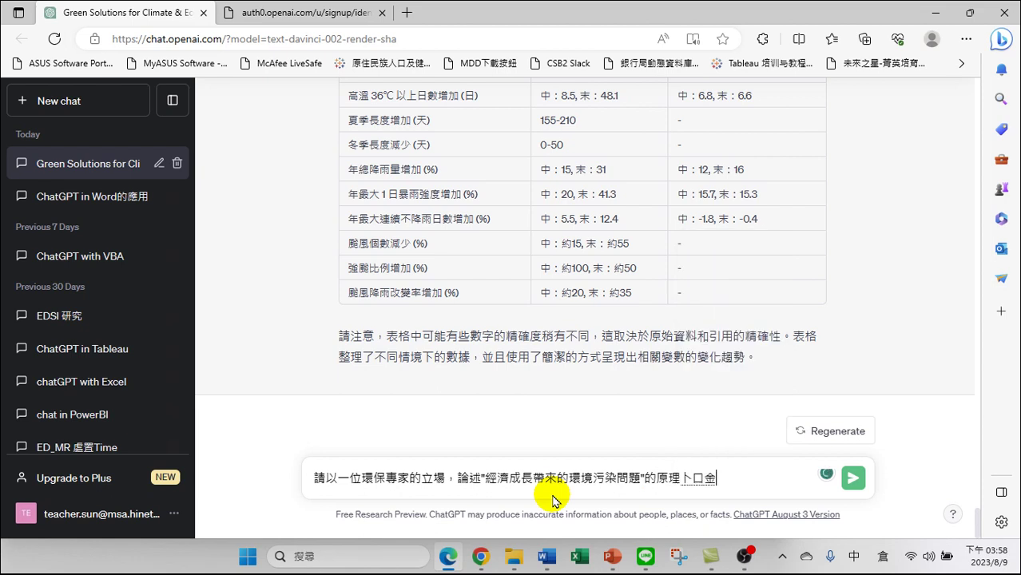
{"action": "type", "text": " ab ."}
{"action": "key", "text": "Return"}
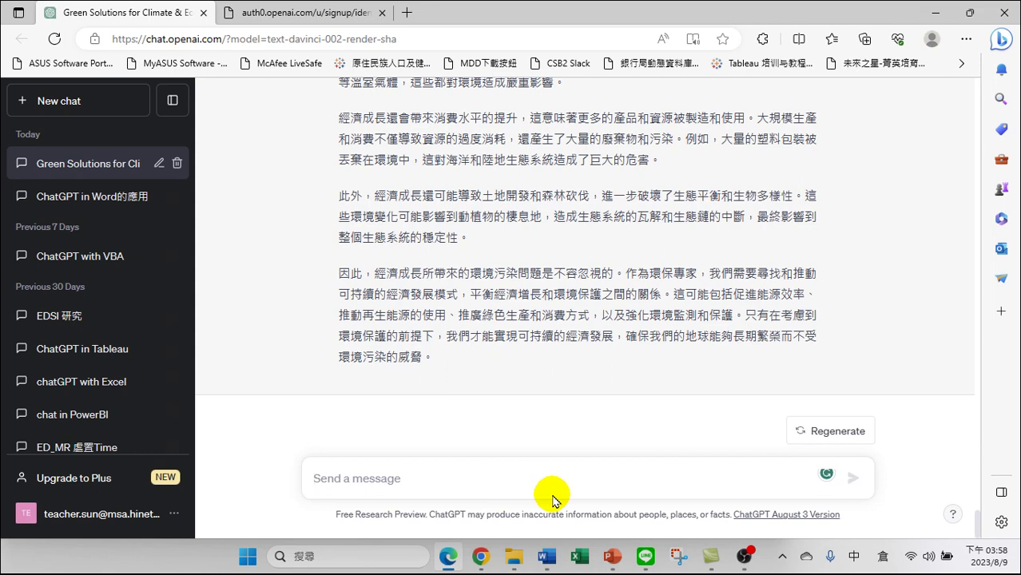
Review ChatGPT's answer on 經濟成長帶來的環境污染問題 from its beginning and copy the whole response
{"action": "scroll", "coordinate": [559, 304], "scroll_direction": "up", "scroll_amount": 10}
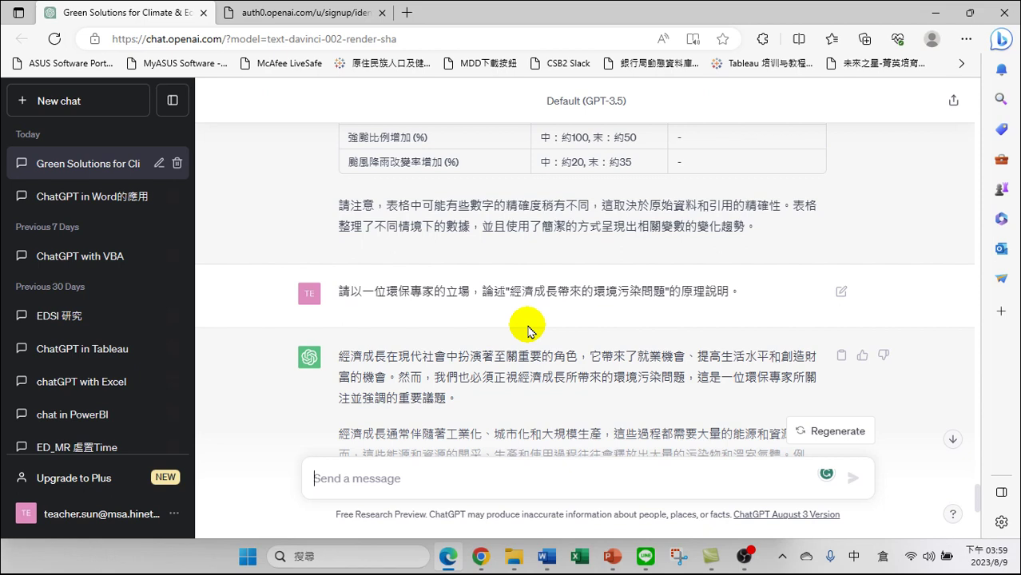
{"action": "scroll", "coordinate": [489, 255], "scroll_direction": "down", "scroll_amount": 3}
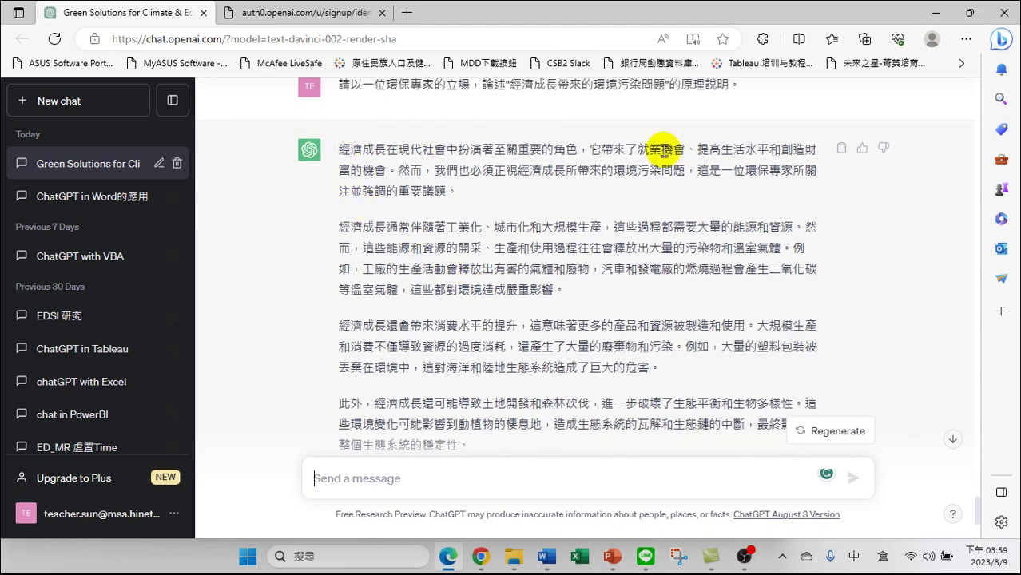
{"action": "left_click", "coordinate": [841, 152]}
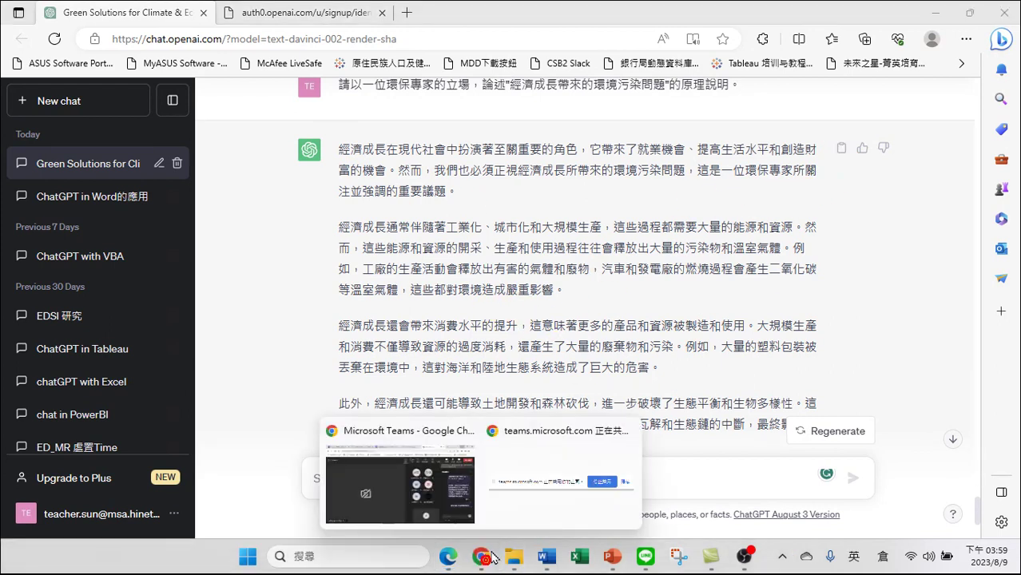
Switch to the Word document 文件2 and paste the copied answer into a new paragraph below heading 2.1 經濟成長帶來的環境污染問題
{"action": "left_click", "coordinate": [550, 560]}
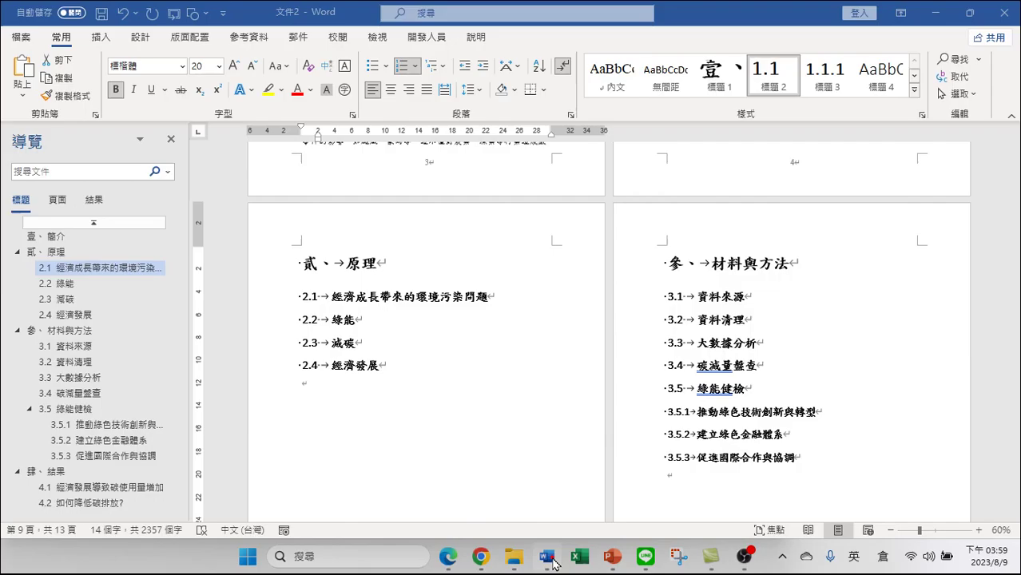
{"action": "left_click", "coordinate": [513, 297]}
{"action": "key", "text": "Return"}
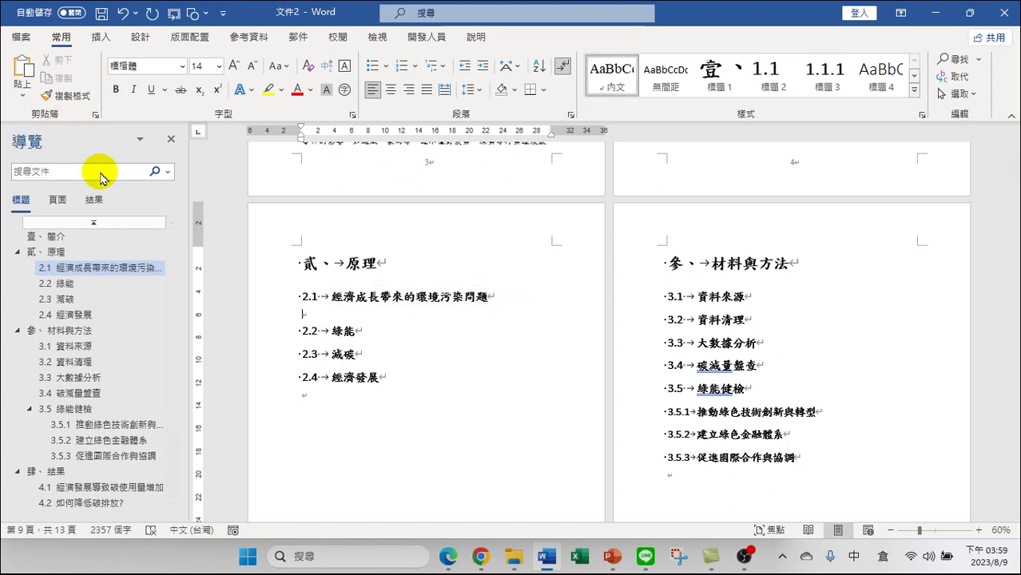
{"action": "right_click", "coordinate": [304, 315]}
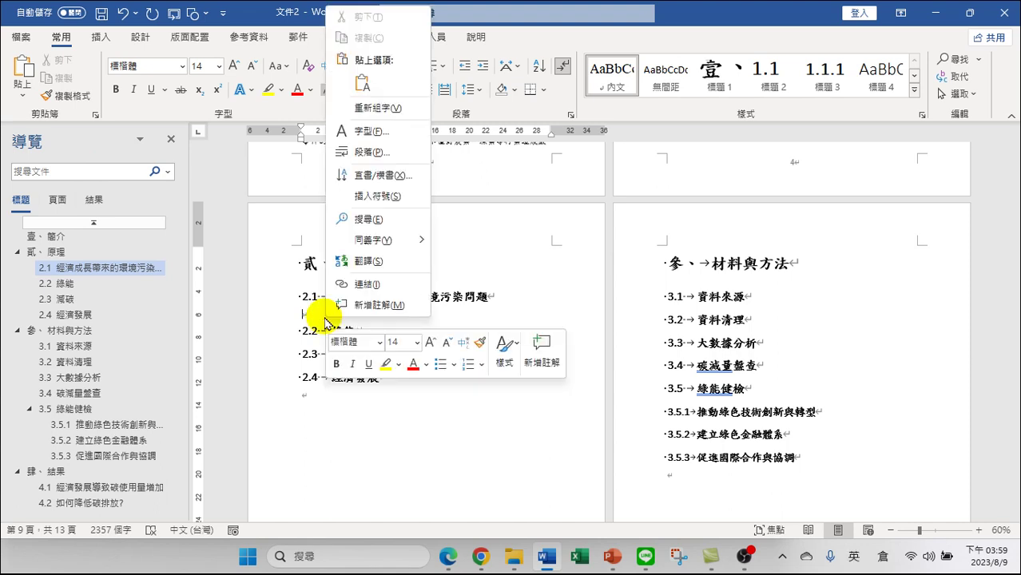
{"action": "left_click", "coordinate": [362, 82]}
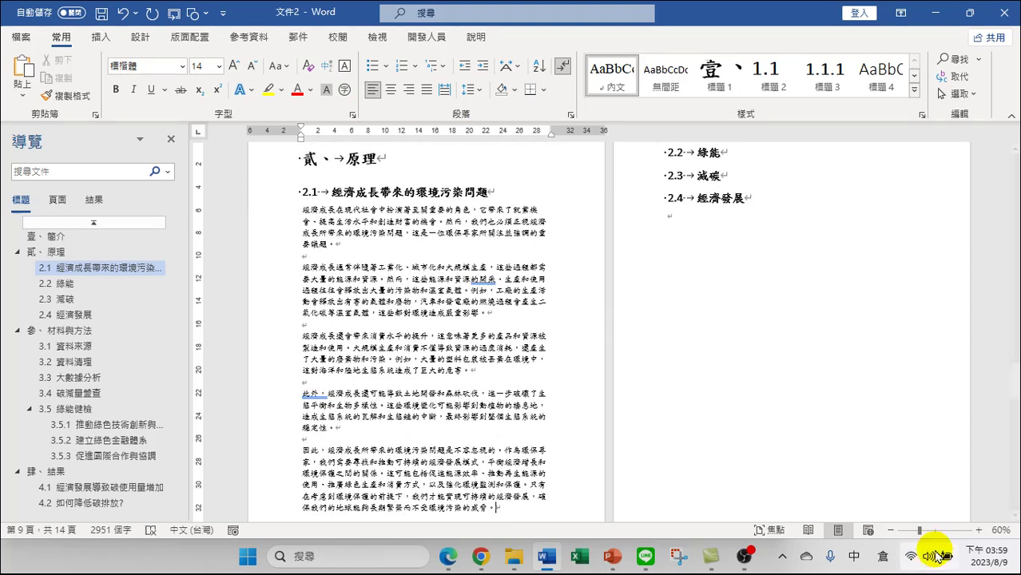
Enlarge the document view to 110% and review the text pasted under heading 2.1
{"action": "left_click", "coordinate": [980, 531]}
{"action": "scroll", "coordinate": [497, 388], "scroll_direction": "down", "scroll_amount": 4}
{"action": "left_click", "coordinate": [979, 531]}
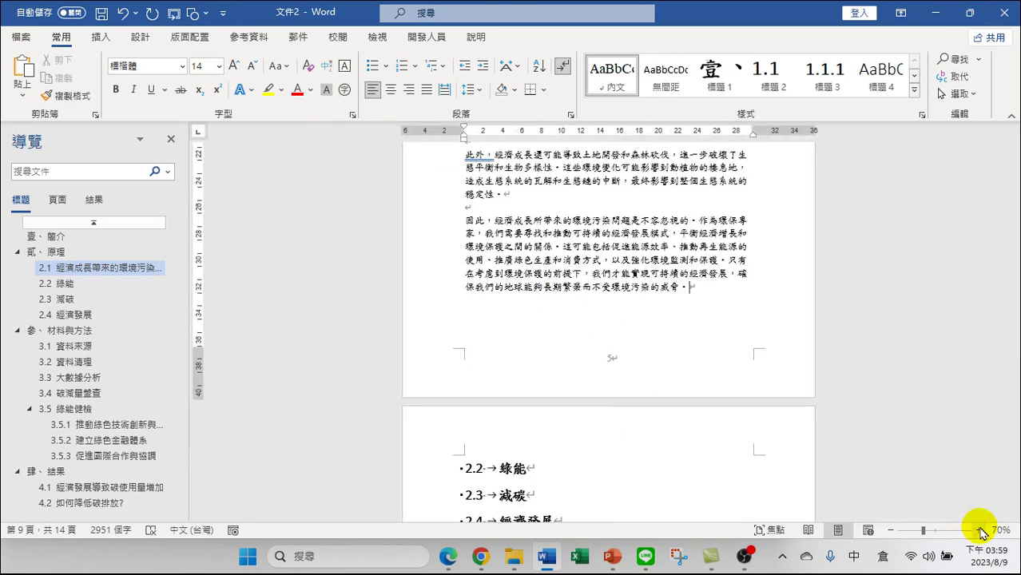
{"action": "left_click", "coordinate": [979, 531]}
{"action": "left_click", "coordinate": [979, 531]}
{"action": "left_click", "coordinate": [978, 531]}
{"action": "scroll", "coordinate": [533, 233], "scroll_direction": "up", "scroll_amount": 10}
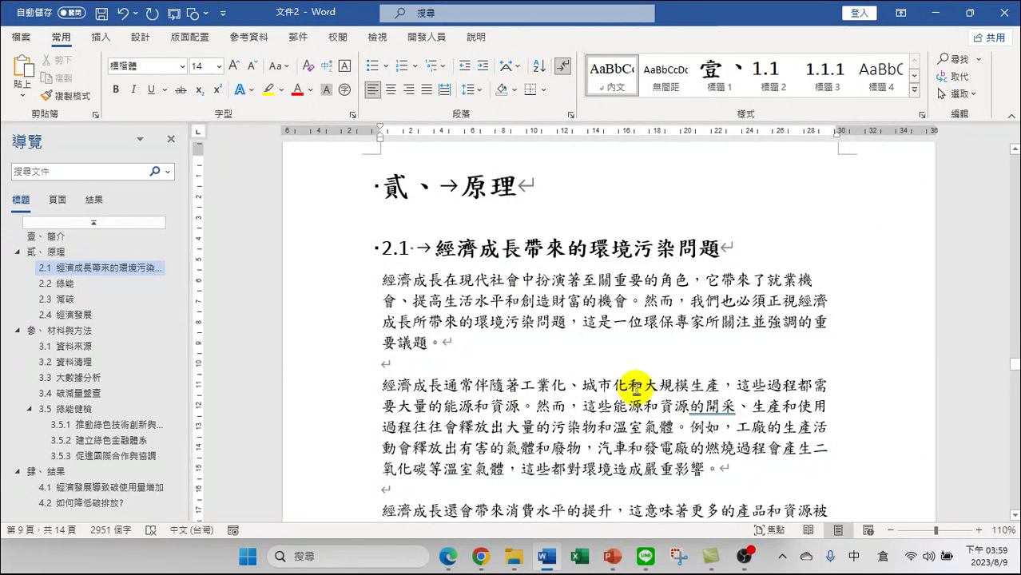
Switch to the Microsoft Teams meeting in Chrome, dismiss the OBS Studio notification and share the copied ChatGPT answer in the meeting chat
{"action": "left_click", "coordinate": [546, 559]}
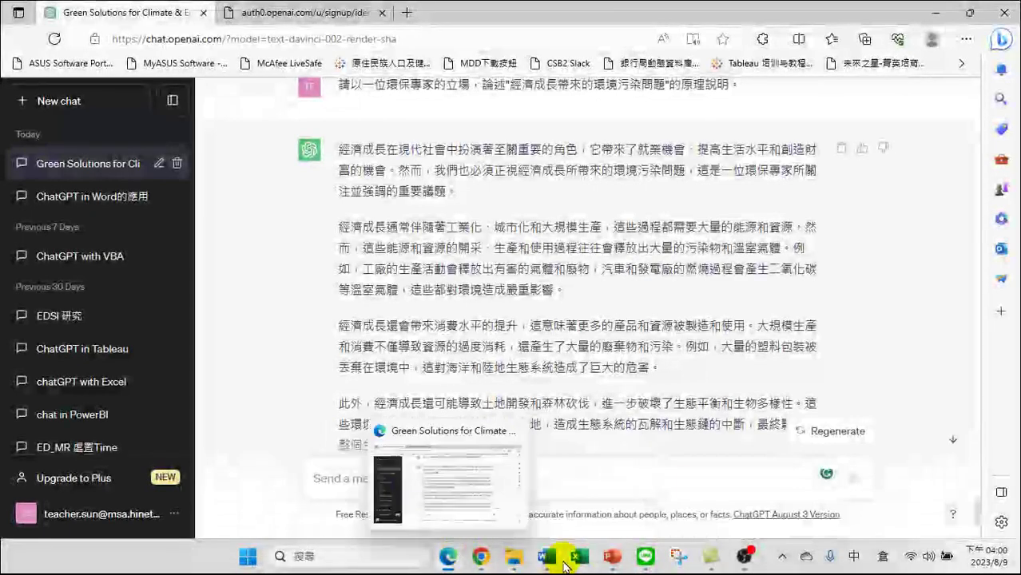
{"action": "left_click", "coordinate": [553, 562]}
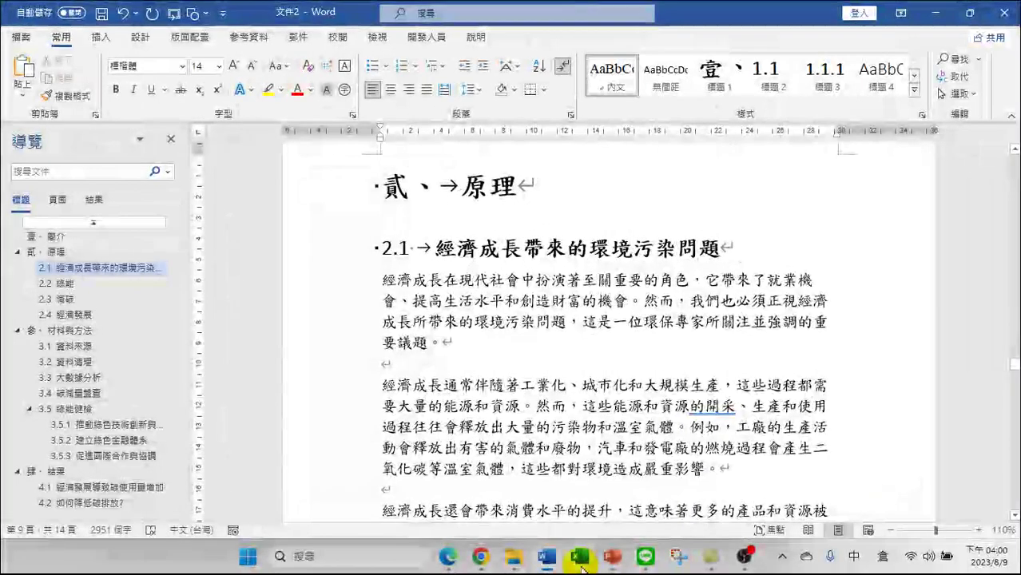
{"action": "mouse_move", "coordinate": [480, 556]}
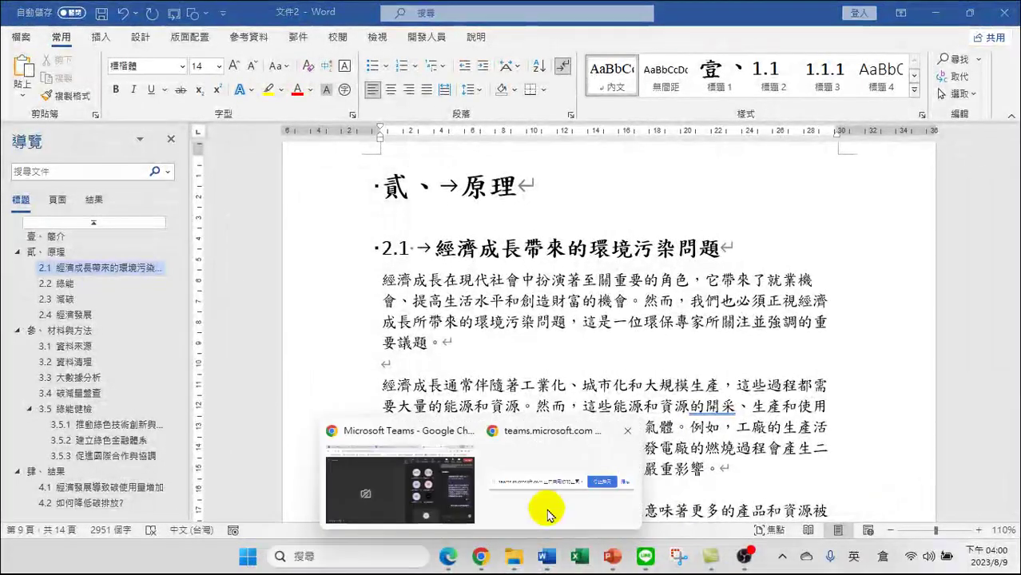
{"action": "left_click", "coordinate": [399, 436]}
{"action": "left_click", "coordinate": [989, 455]}
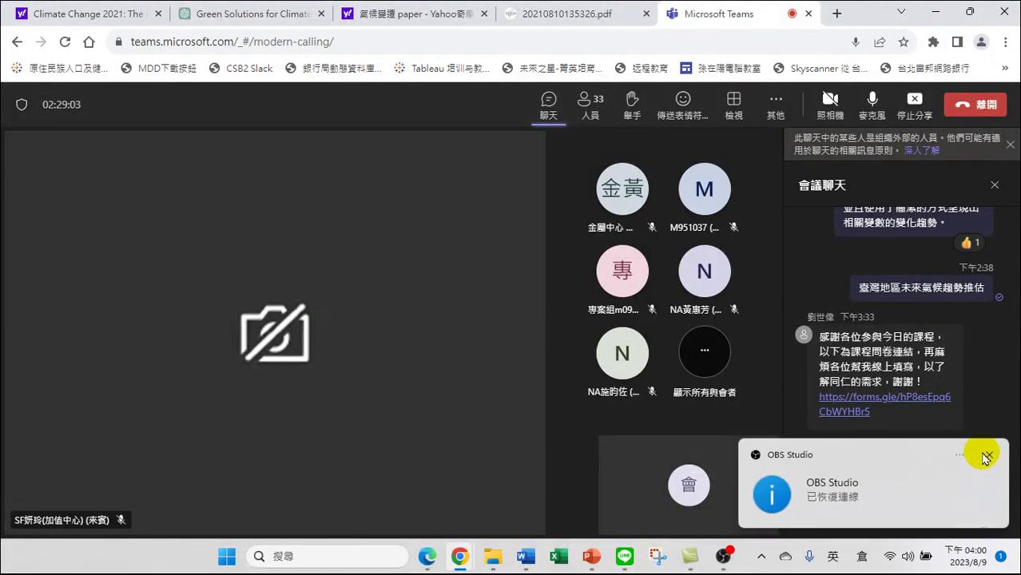
{"action": "left_click", "coordinate": [853, 490]}
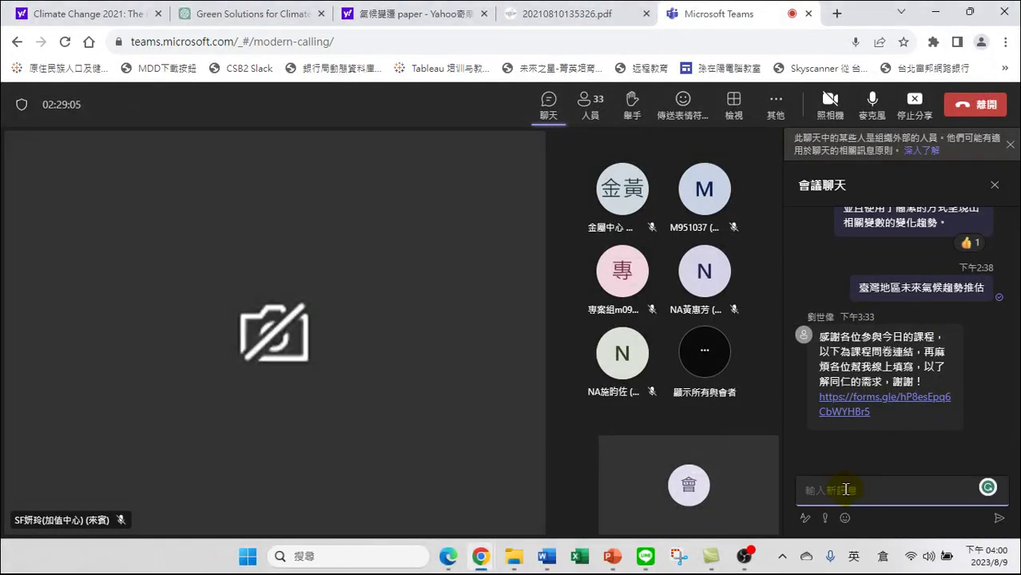
{"action": "key", "text": "ctrl+v"}
{"action": "key", "text": "ctrl+z"}
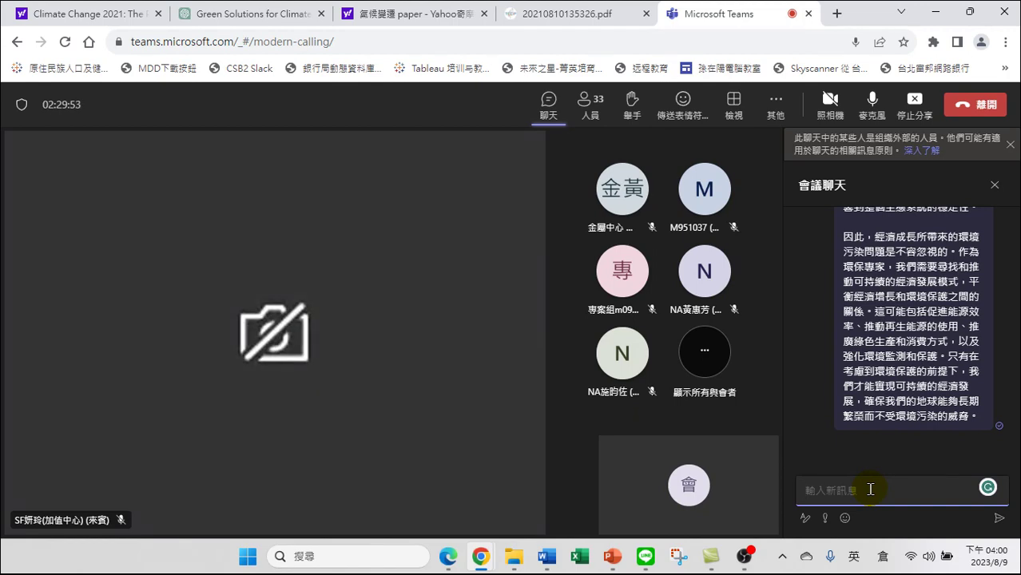
Return to the Word document and examine the pages around section 貳、原理 and their page numbers
{"action": "mouse_move", "coordinate": [482, 557]}
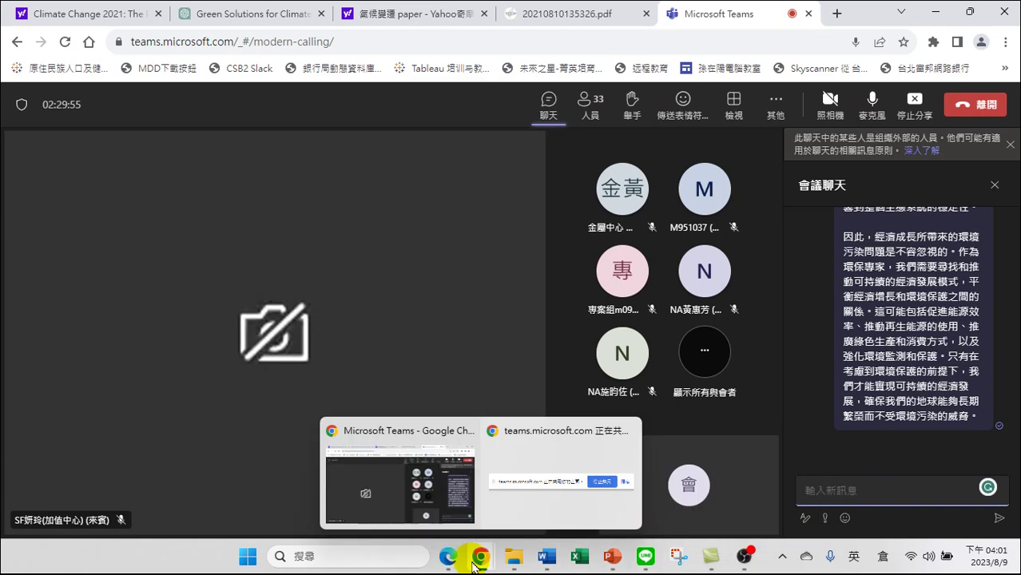
{"action": "left_click", "coordinate": [546, 557]}
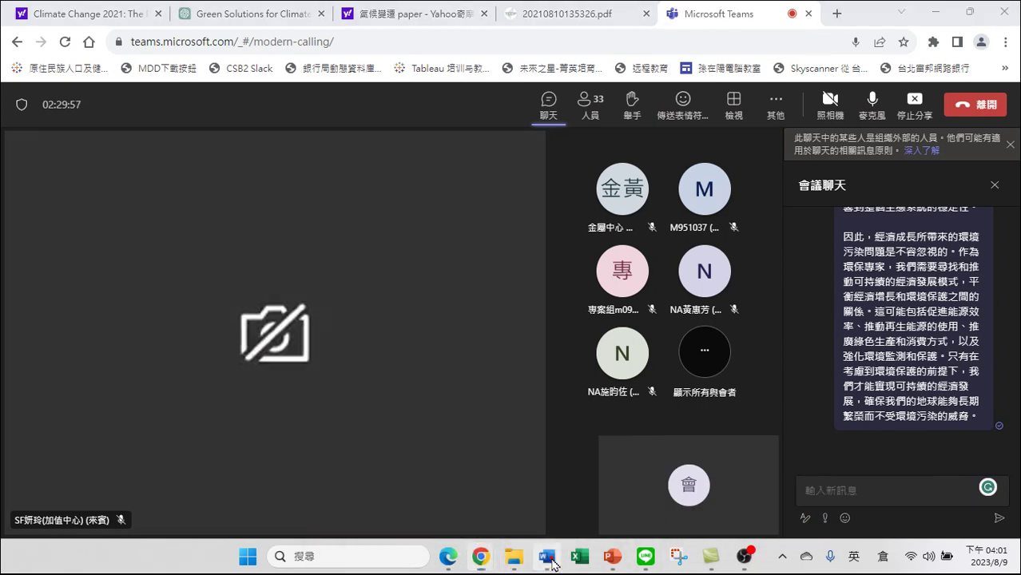
{"action": "scroll", "coordinate": [559, 319], "scroll_direction": "down", "scroll_amount": 15}
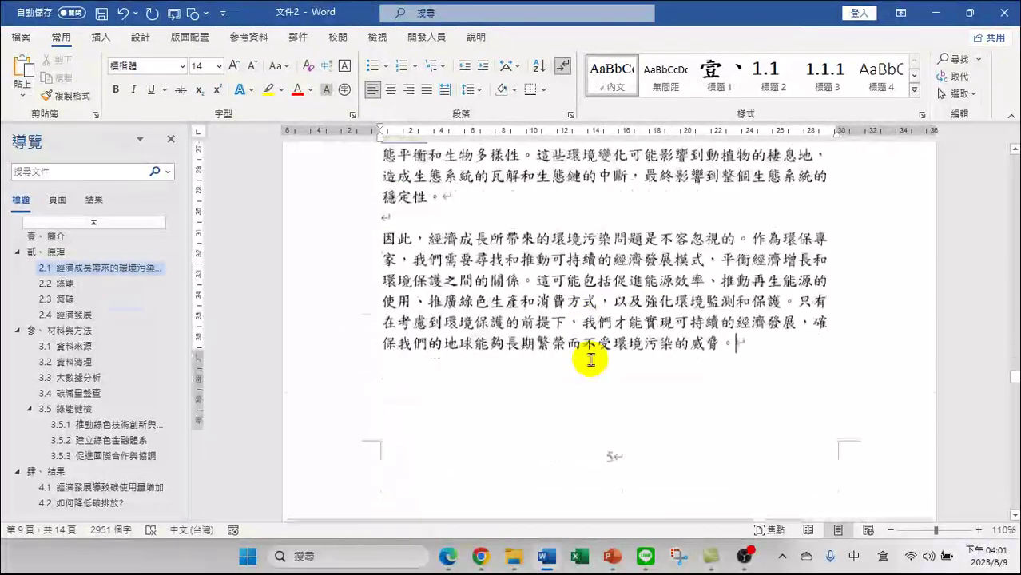
{"action": "scroll", "coordinate": [559, 331], "scroll_direction": "up", "scroll_amount": 5}
{"action": "scroll", "coordinate": [538, 351], "scroll_direction": "down", "scroll_amount": 7}
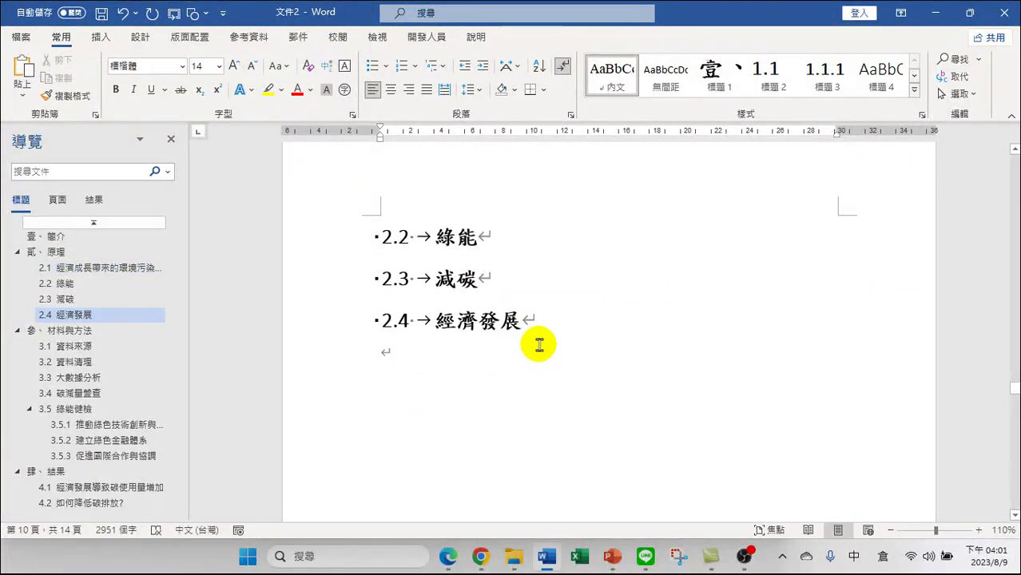
{"action": "scroll", "coordinate": [588, 291], "scroll_direction": "up", "scroll_amount": 10}
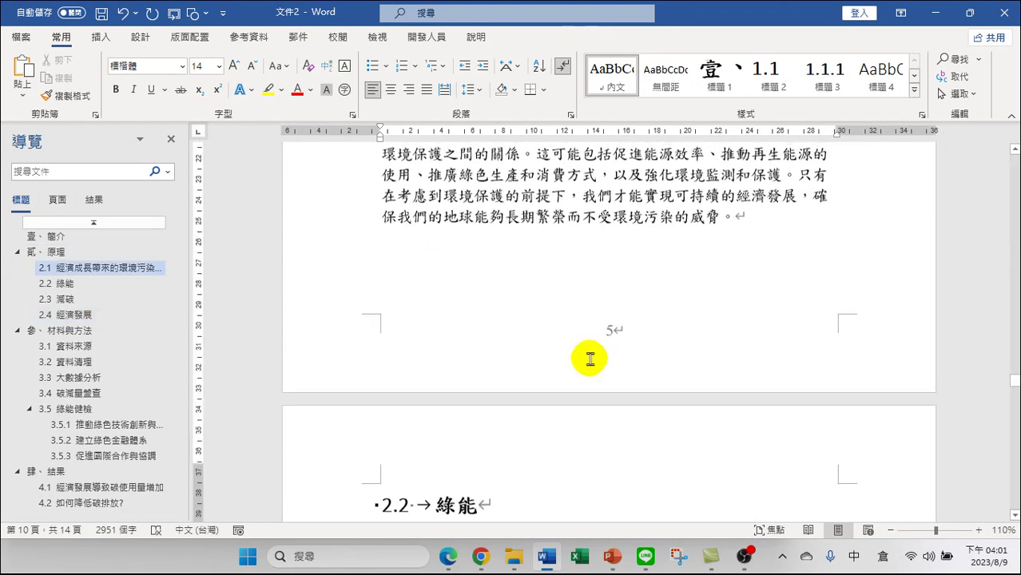
{"action": "scroll", "coordinate": [601, 326], "scroll_direction": "up", "scroll_amount": 5}
{"action": "scroll", "coordinate": [588, 310], "scroll_direction": "down", "scroll_amount": 20}
{"action": "scroll", "coordinate": [589, 299], "scroll_direction": "up", "scroll_amount": 6}
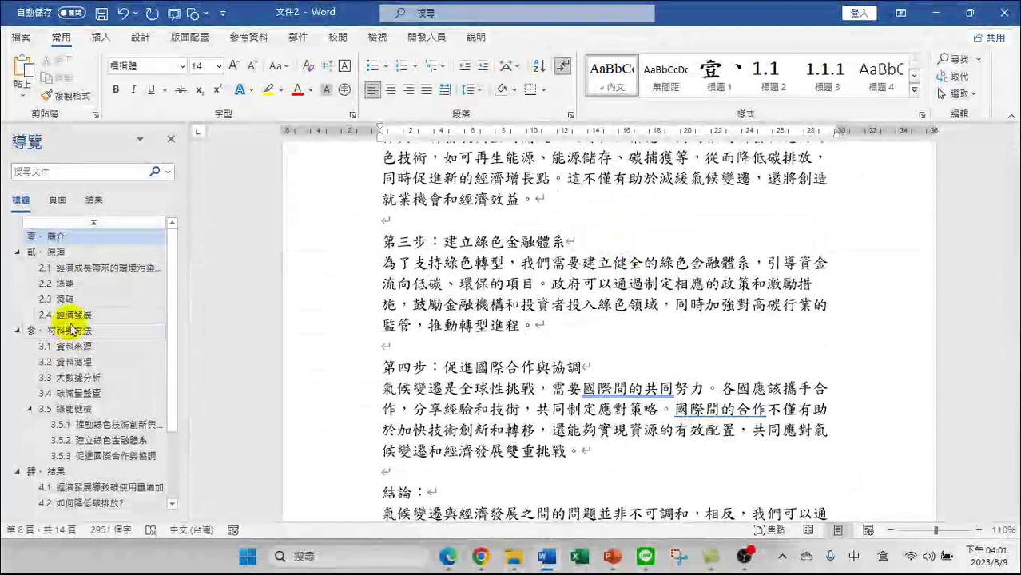
Go to the 目錄 page and reduce the view to 60% to examine the whole table of contents
{"action": "left_click", "coordinate": [57, 238]}
{"action": "scroll", "coordinate": [588, 286], "scroll_direction": "up", "scroll_amount": 5}
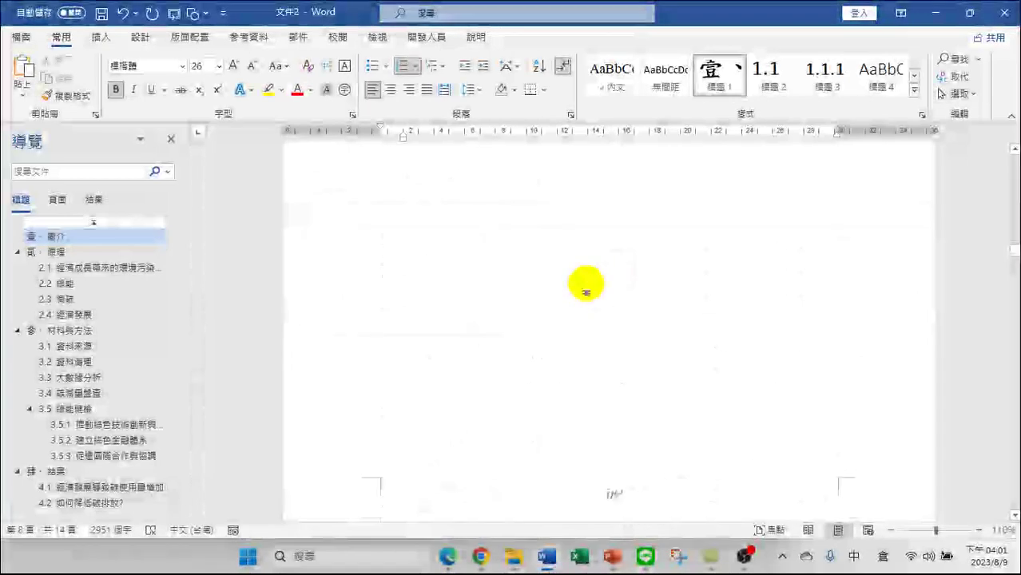
{"action": "scroll", "coordinate": [644, 239], "scroll_direction": "up", "scroll_amount": 10}
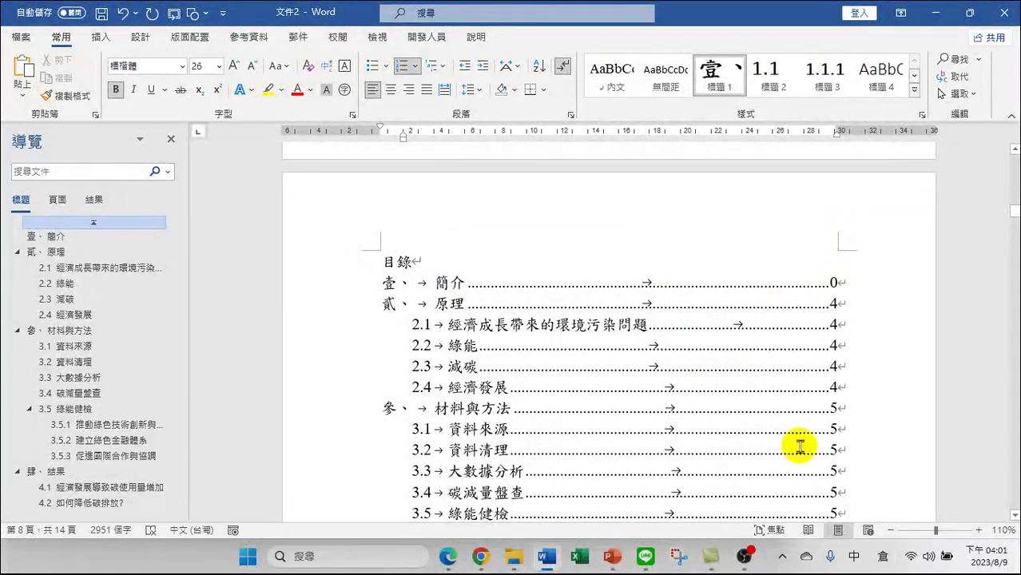
{"action": "scroll", "coordinate": [799, 448], "scroll_direction": "down", "scroll_amount": 1}
{"action": "left_click", "coordinate": [889, 530]}
{"action": "left_click", "coordinate": [889, 531]}
{"action": "left_click", "coordinate": [889, 531]}
{"action": "left_click", "coordinate": [889, 531]}
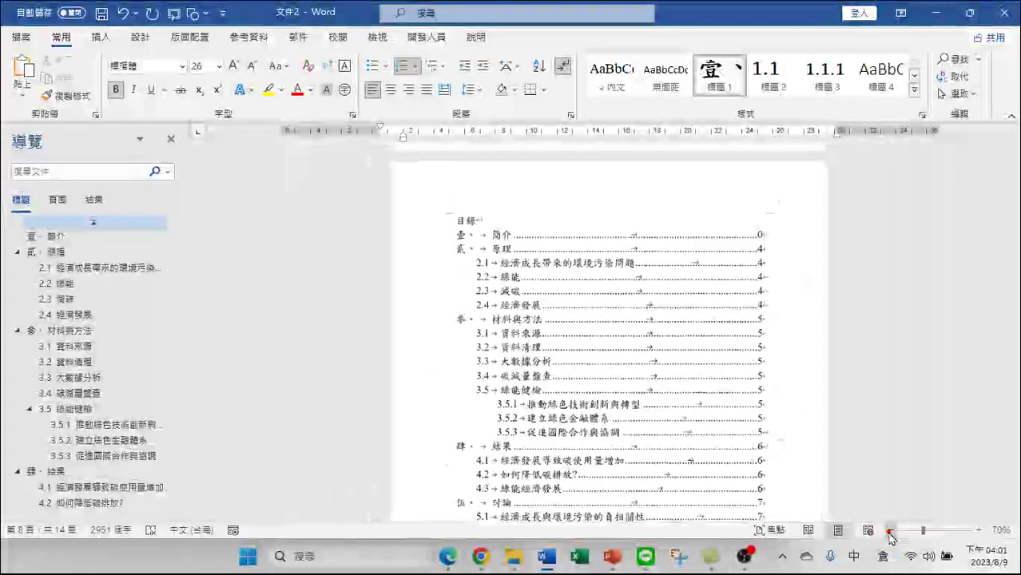
{"action": "left_click", "coordinate": [890, 531]}
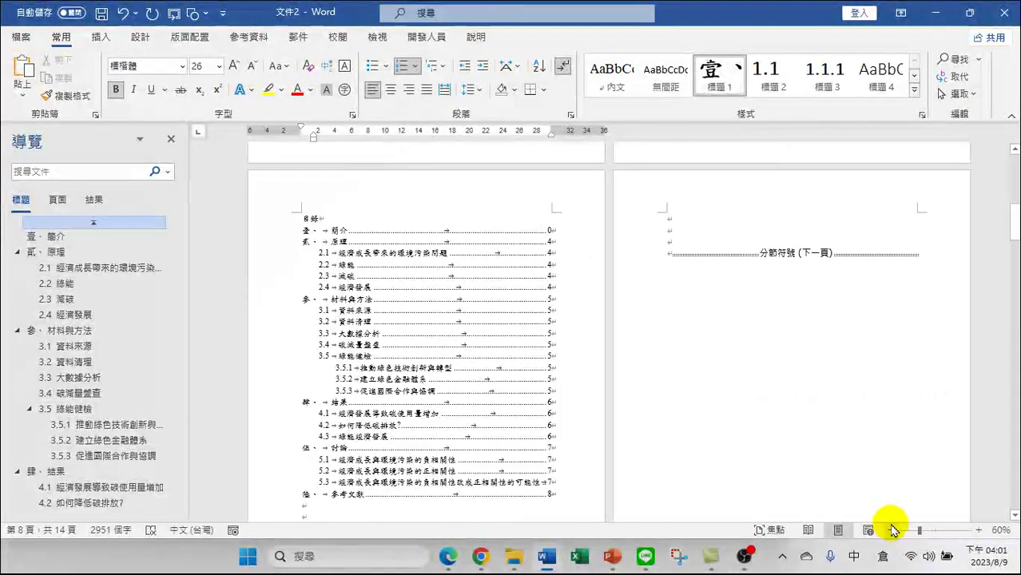
Follow the 壹、簡介 entry from the table of contents and compare the chapters' page numbers with those listed in 目錄
{"action": "left_click", "coordinate": [377, 230], "text": "ctrl"}
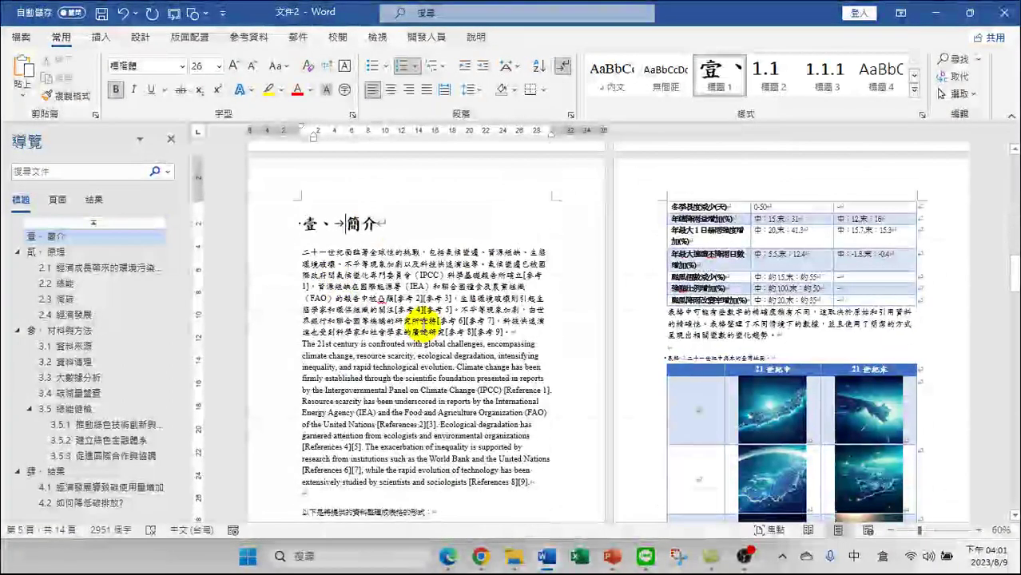
{"action": "scroll", "coordinate": [479, 467], "scroll_direction": "down", "scroll_amount": 5}
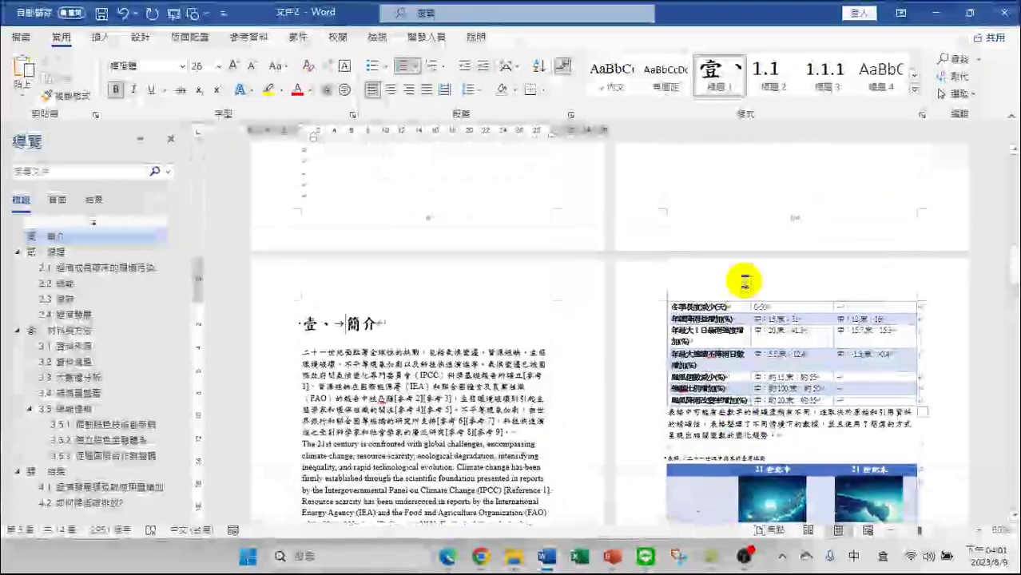
{"action": "scroll", "coordinate": [745, 281], "scroll_direction": "down", "scroll_amount": 20}
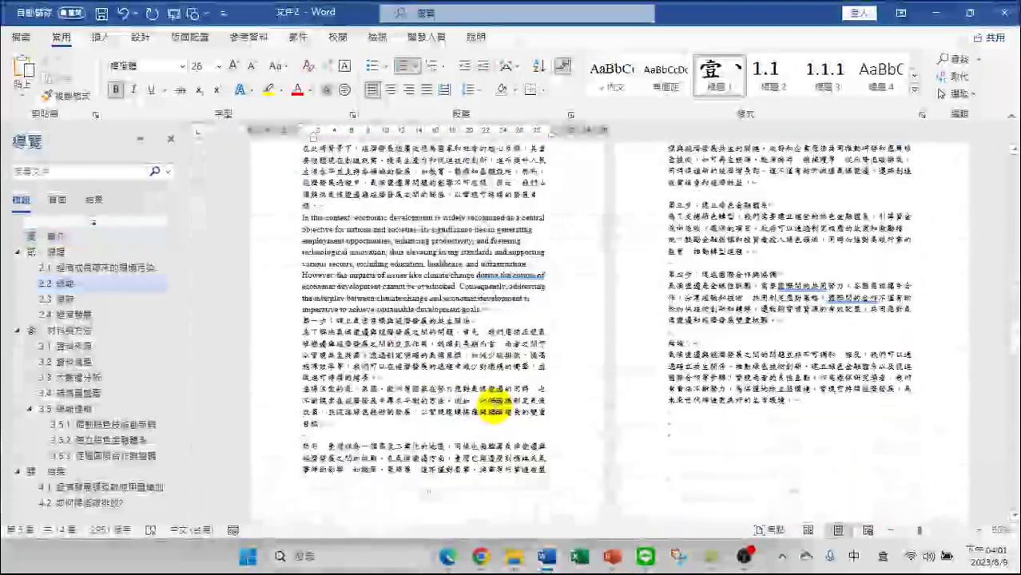
{"action": "scroll", "coordinate": [604, 371], "scroll_direction": "down", "scroll_amount": 10}
{"action": "scroll", "coordinate": [387, 367], "scroll_direction": "down", "scroll_amount": 6}
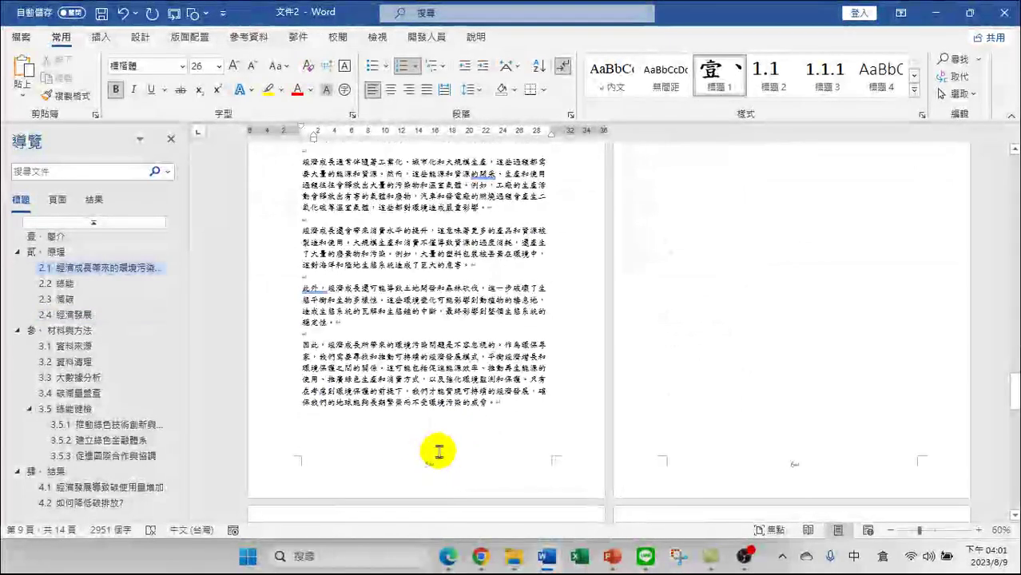
{"action": "scroll", "coordinate": [547, 279], "scroll_direction": "up", "scroll_amount": 12}
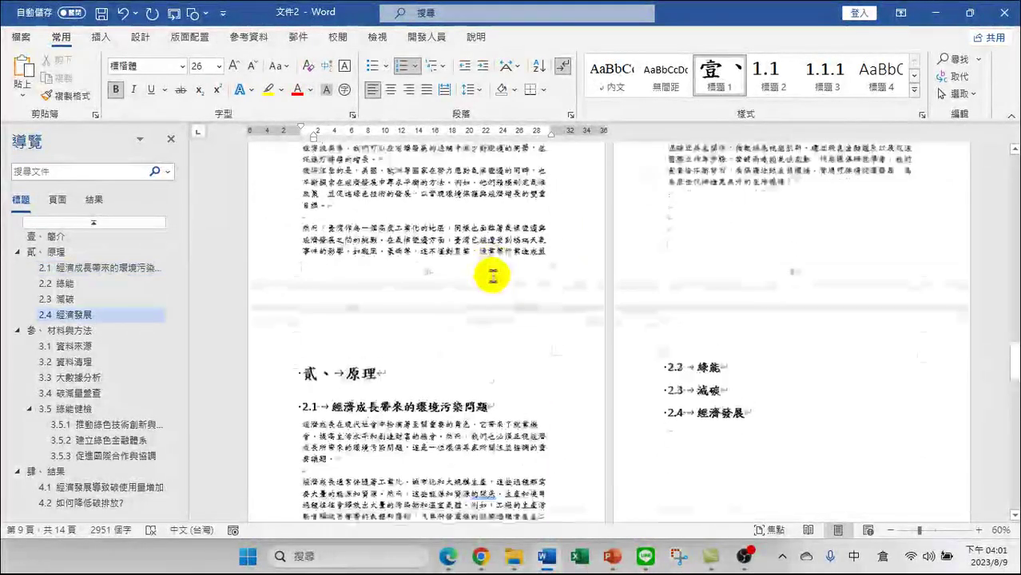
{"action": "scroll", "coordinate": [525, 206], "scroll_direction": "up", "scroll_amount": 12}
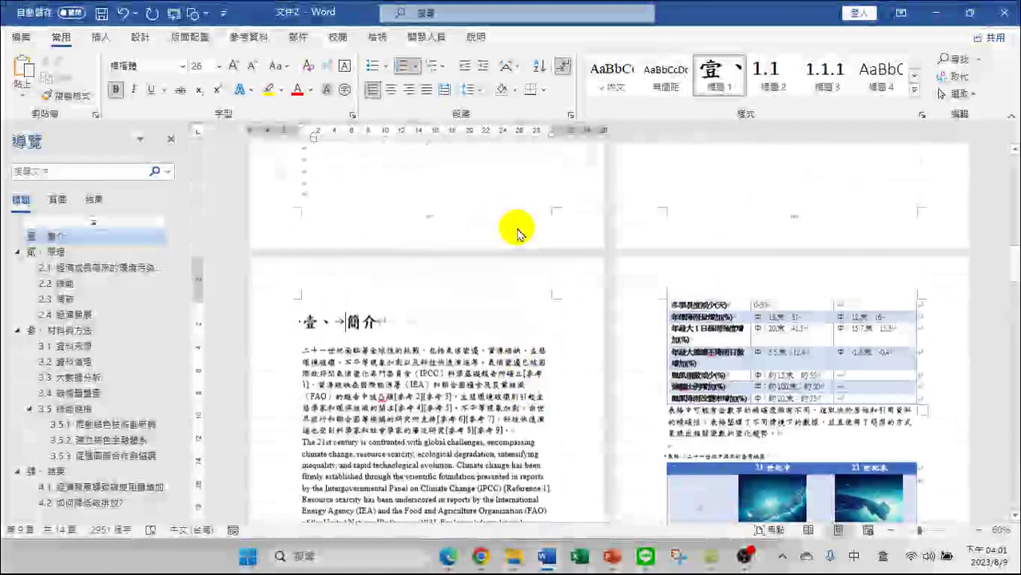
{"action": "scroll", "coordinate": [515, 267], "scroll_direction": "up", "scroll_amount": 1}
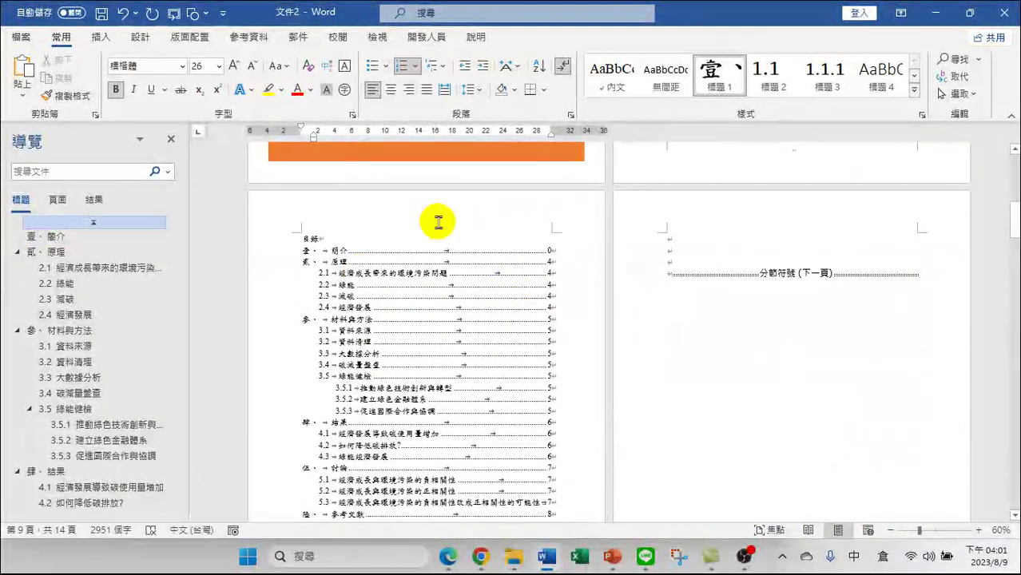
{"action": "left_click", "coordinate": [553, 251]}
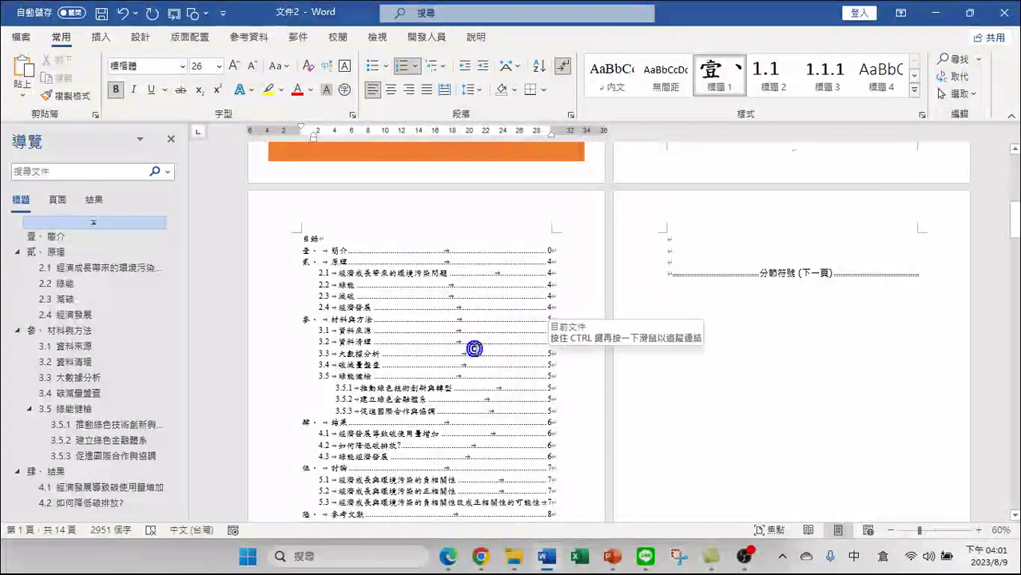
Update the entire table of contents (更新整個目錄), including its headings and page numbers
{"action": "right_click", "coordinate": [455, 354]}
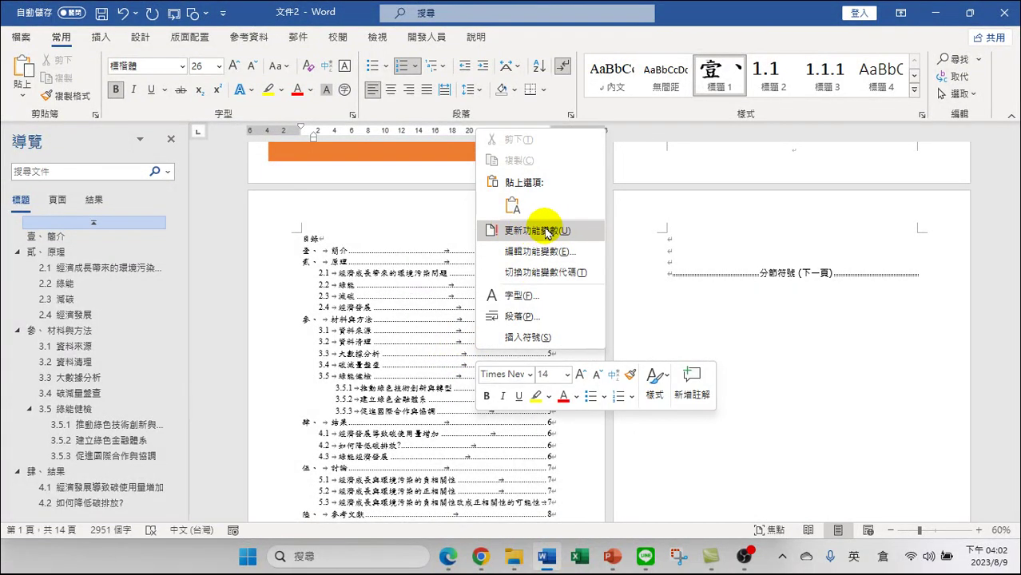
{"action": "left_click", "coordinate": [548, 232]}
{"action": "left_click", "coordinate": [468, 272]}
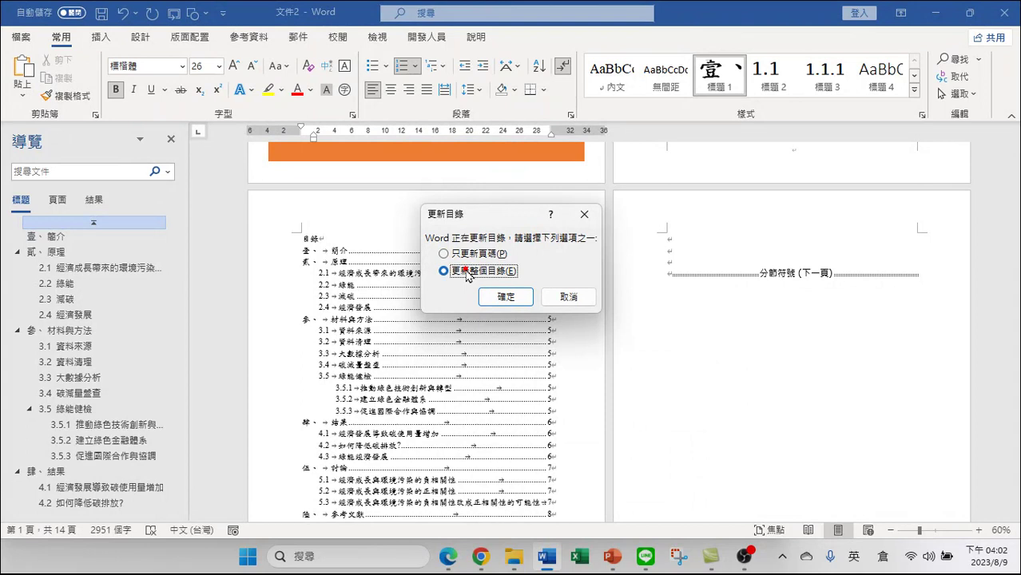
{"action": "left_click", "coordinate": [506, 296]}
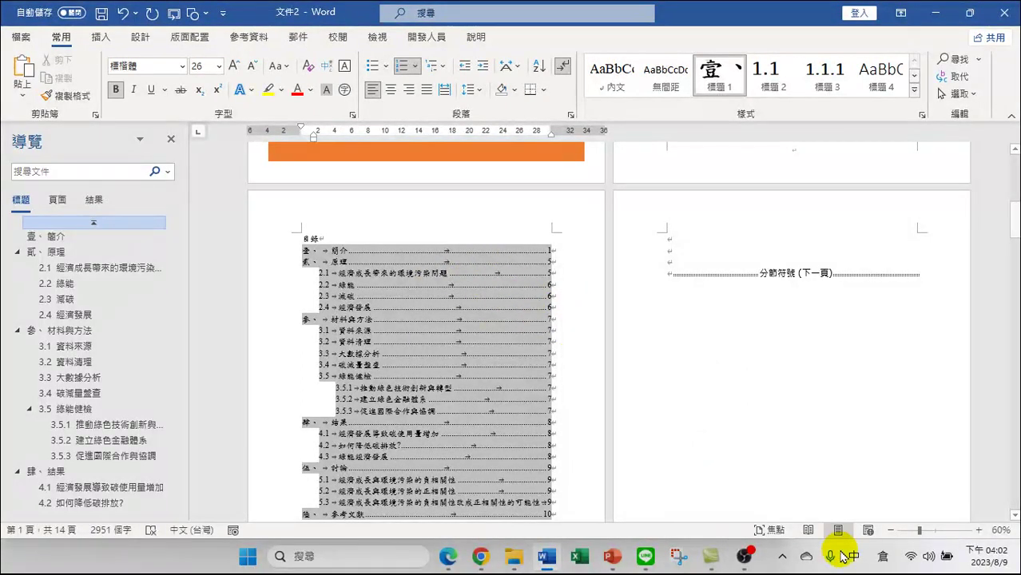
Enlarge the view to 120% and examine the page numbers in the updated 目錄
{"action": "left_click", "coordinate": [980, 531]}
{"action": "left_click", "coordinate": [980, 531]}
{"action": "left_click", "coordinate": [980, 531]}
{"action": "left_click", "coordinate": [980, 531]}
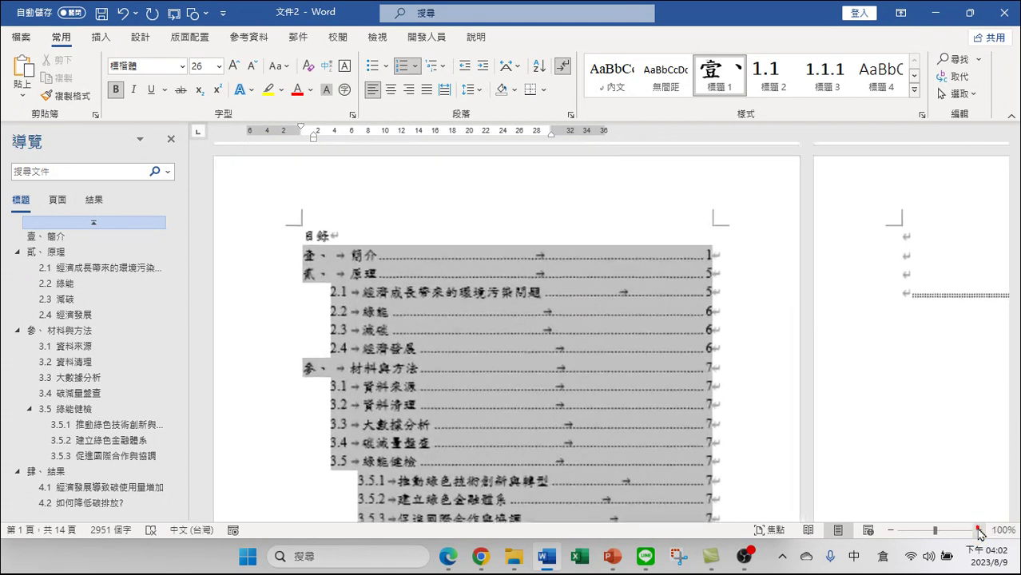
{"action": "left_click", "coordinate": [980, 531]}
{"action": "left_click", "coordinate": [979, 531]}
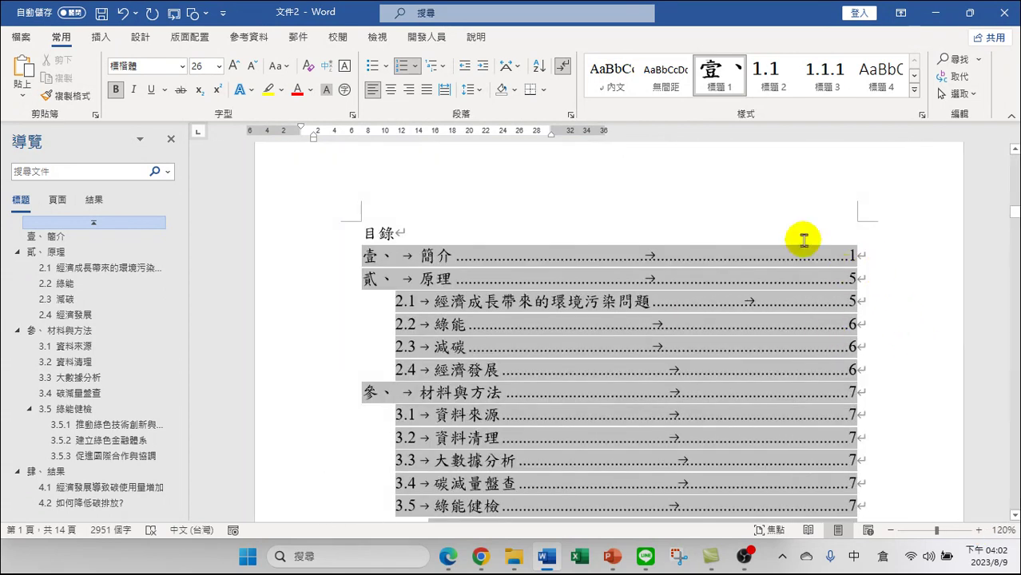
{"action": "scroll", "coordinate": [669, 325], "scroll_direction": "down", "scroll_amount": 2}
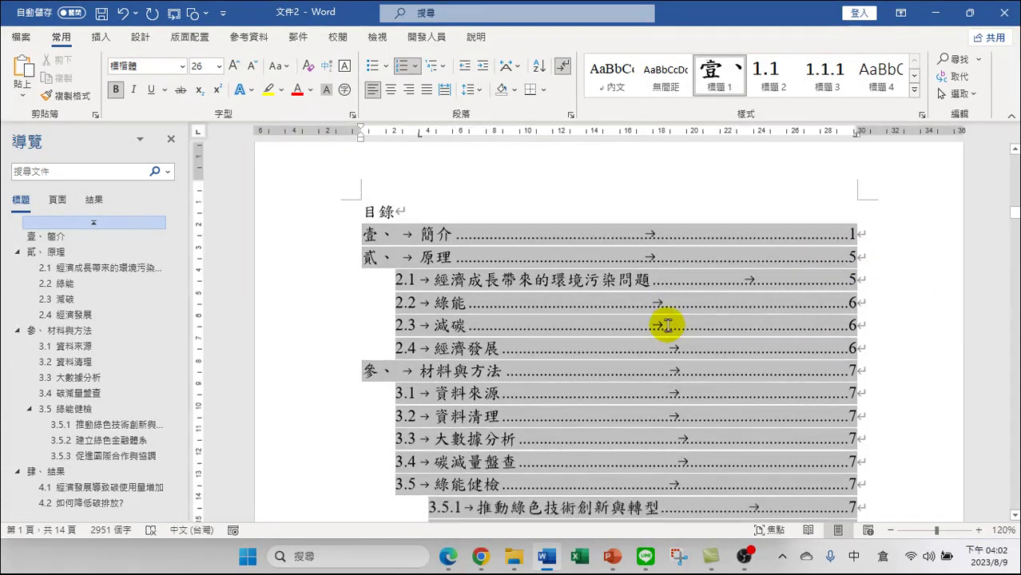
{"action": "scroll", "coordinate": [672, 324], "scroll_direction": "up", "scroll_amount": 2}
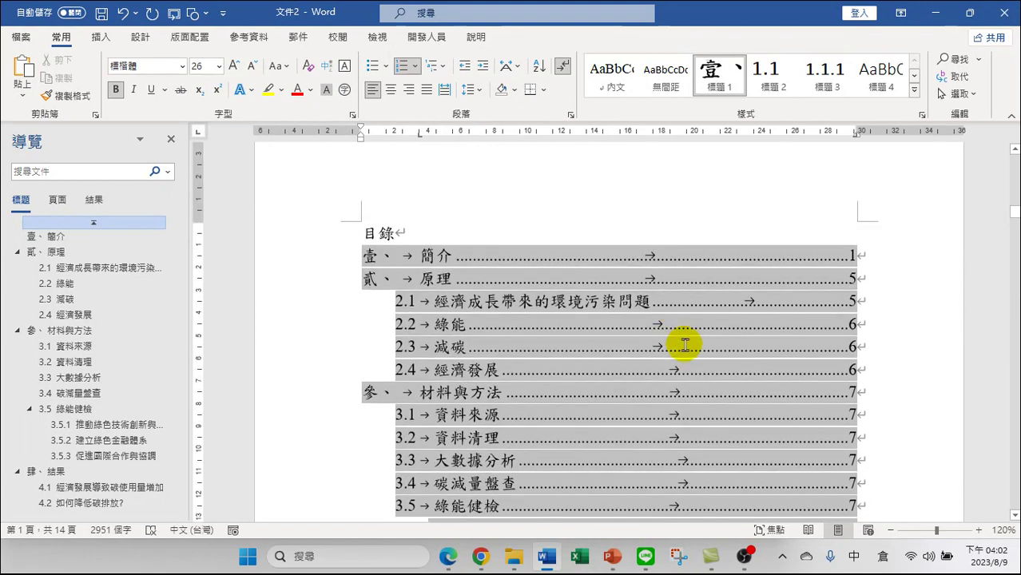
{"action": "scroll", "coordinate": [553, 388], "scroll_direction": "down", "scroll_amount": 6}
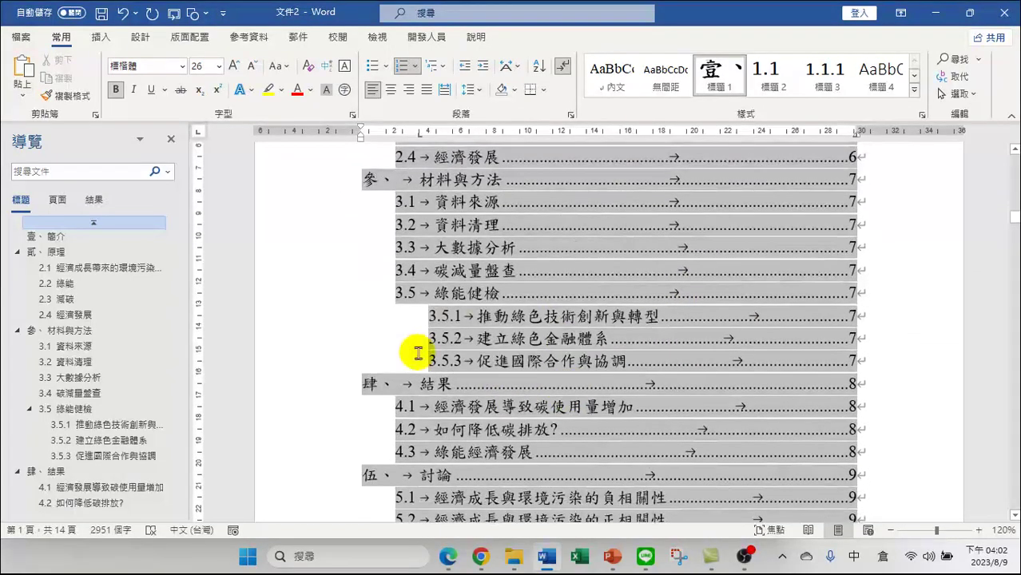
Follow the 3.5.1 推動綠色技術創新與轉型 entry from the table of contents and check its page number in the footer
{"action": "left_click", "coordinate": [491, 316], "text": "ctrl"}
{"action": "scroll", "coordinate": [654, 358], "scroll_direction": "down", "scroll_amount": 12}
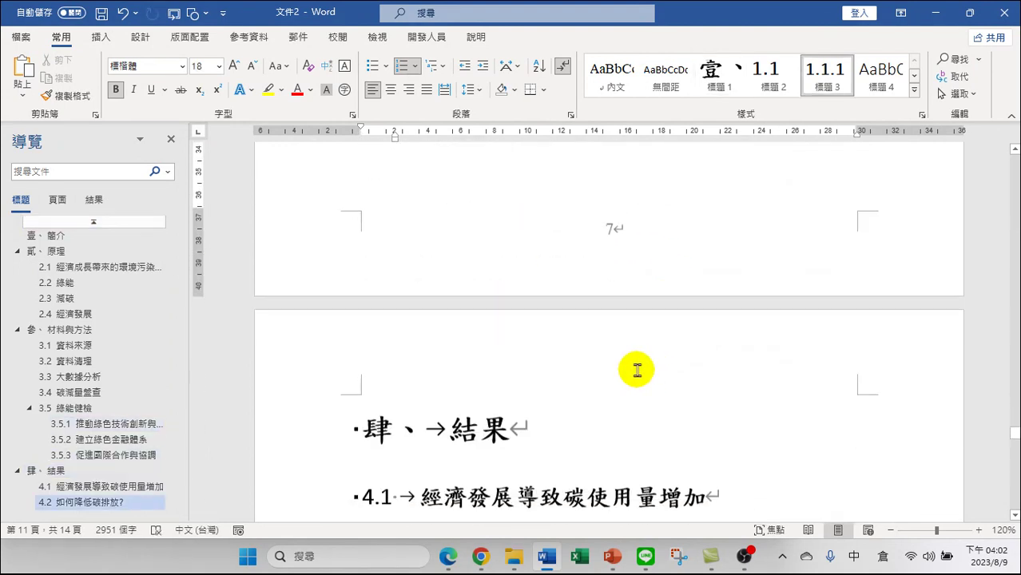
{"action": "scroll", "coordinate": [671, 288], "scroll_direction": "up", "scroll_amount": 5}
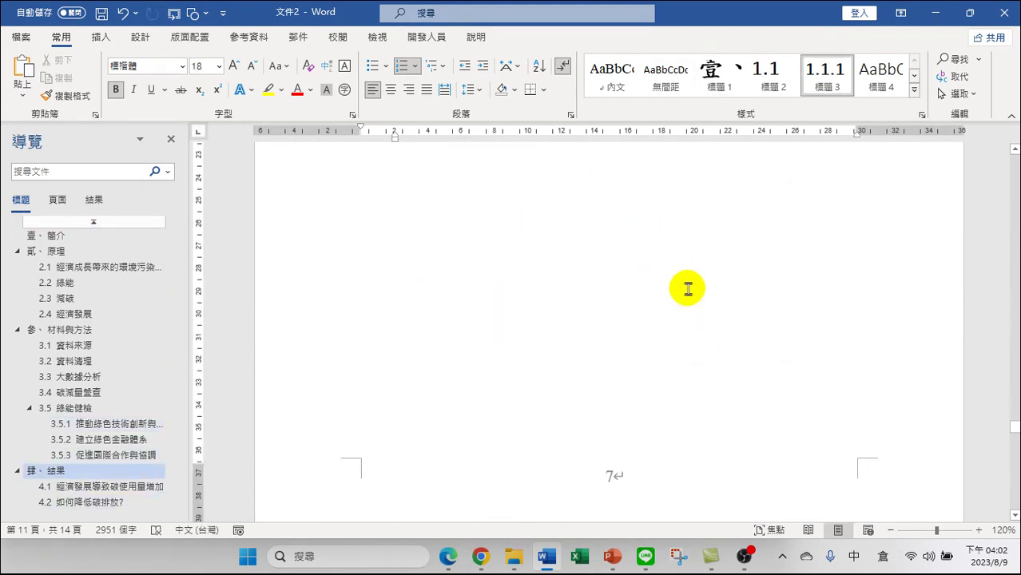
{"action": "scroll", "coordinate": [662, 307], "scroll_direction": "up", "scroll_amount": 5}
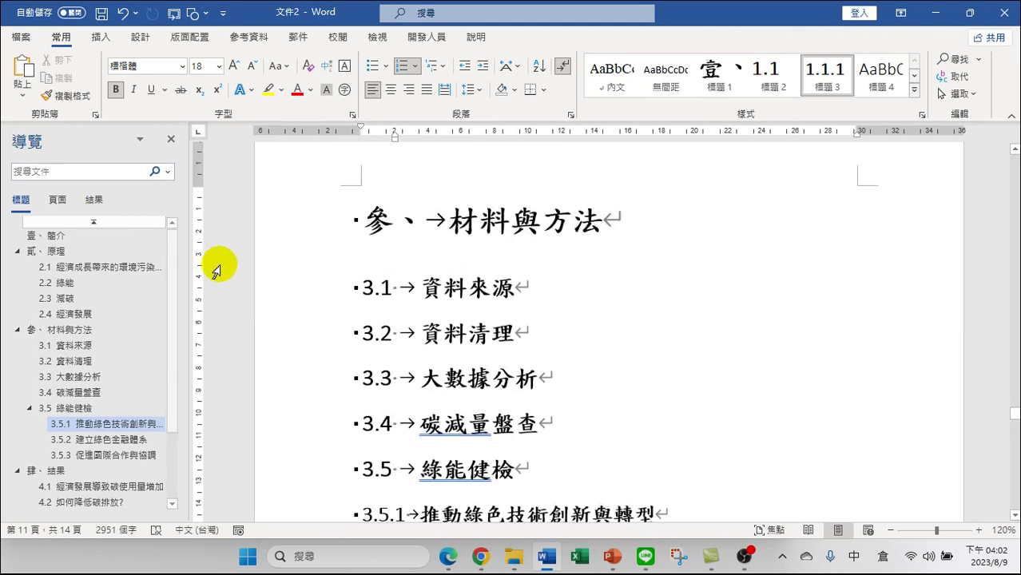
Return to 目錄, follow the 伍、討論 entry and check that chapter's page number in the footer
{"action": "left_click", "coordinate": [71, 238]}
{"action": "scroll", "coordinate": [570, 291], "scroll_direction": "up", "scroll_amount": 5}
{"action": "scroll", "coordinate": [580, 288], "scroll_direction": "up", "scroll_amount": 6}
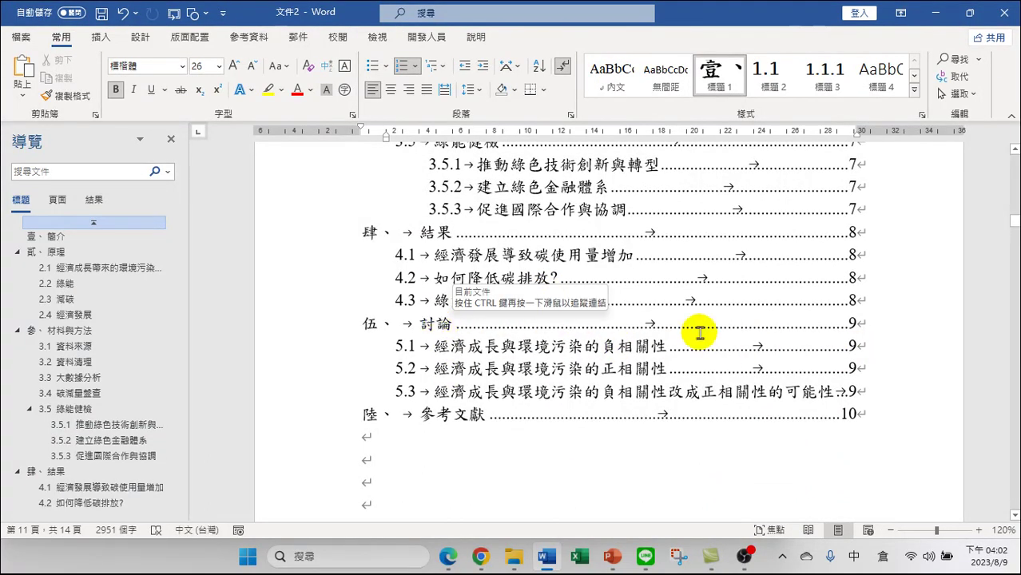
{"action": "triple_click", "coordinate": [440, 326]}
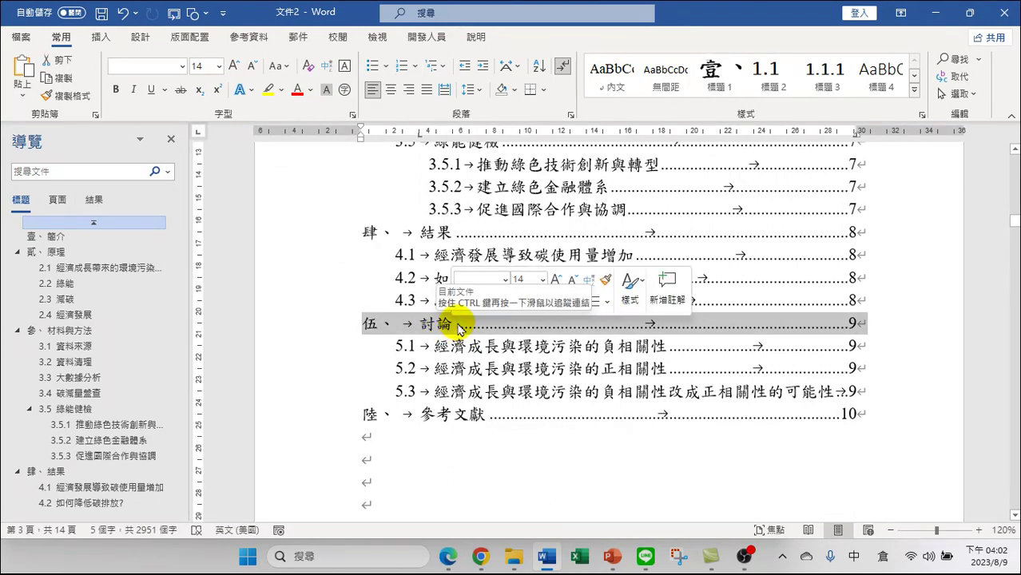
{"action": "left_click", "coordinate": [450, 330], "text": "ctrl"}
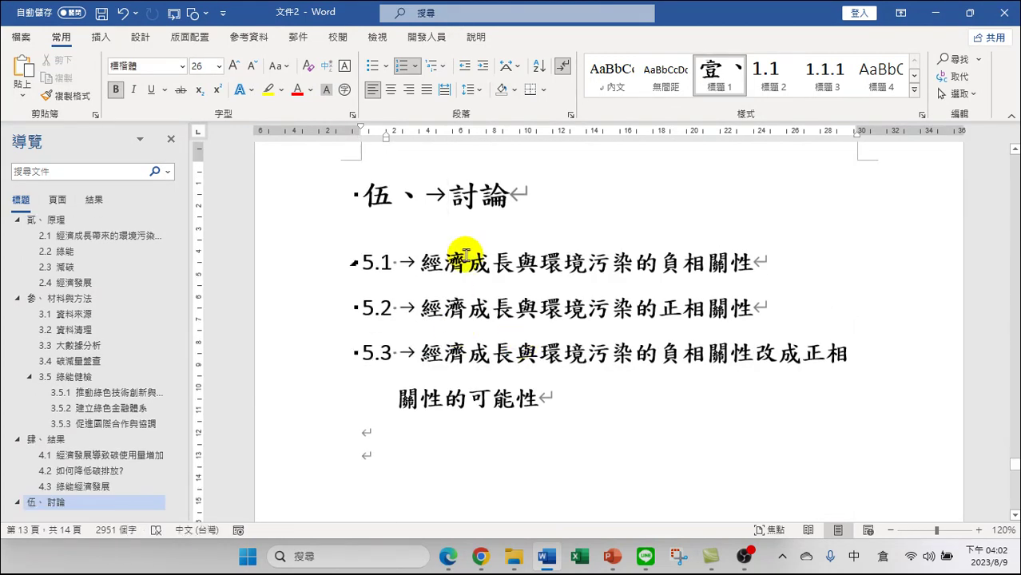
{"action": "scroll", "coordinate": [618, 323], "scroll_direction": "down", "scroll_amount": 10}
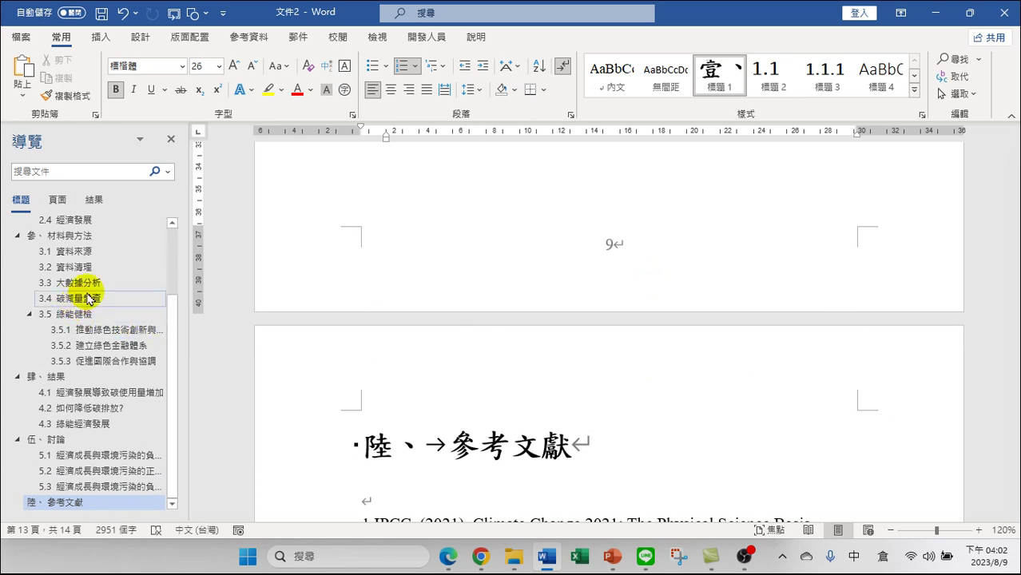
Go to section 2.1 經濟成長帶來的環境污染問題 and highlight passages of its first paragraph for review
{"action": "scroll", "coordinate": [75, 288], "scroll_direction": "up", "scroll_amount": 3}
{"action": "left_click", "coordinate": [80, 268]}
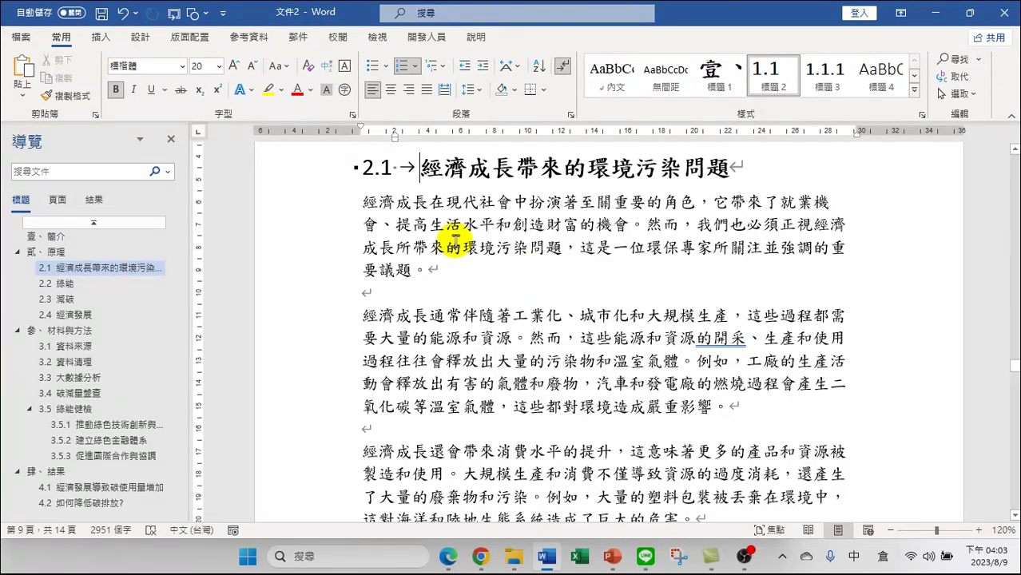
{"action": "left_click", "coordinate": [365, 202]}
{"action": "left_click_drag", "start_coordinate": [364, 202], "coordinate": [649, 229]}
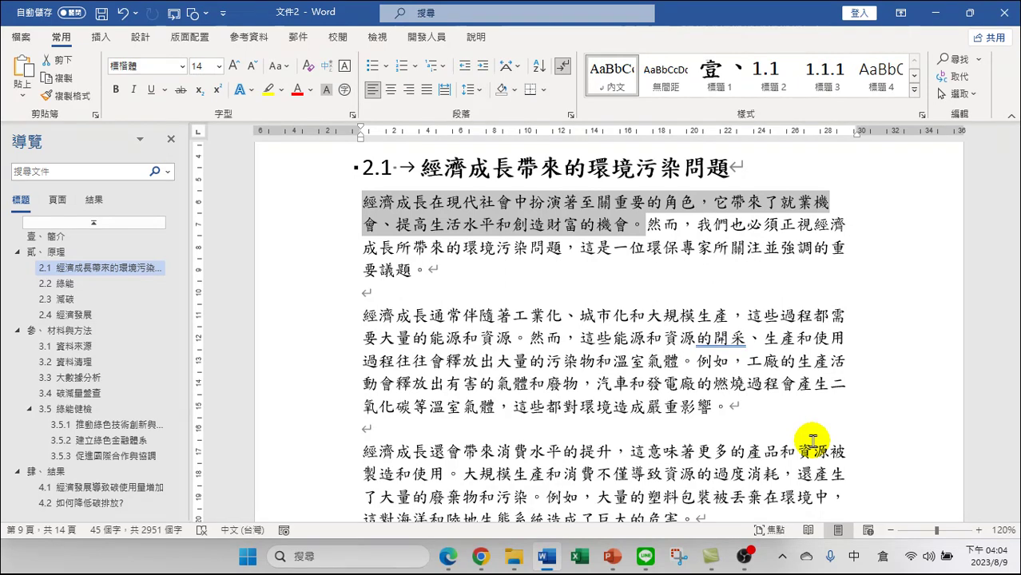
{"action": "left_click", "coordinate": [456, 221]}
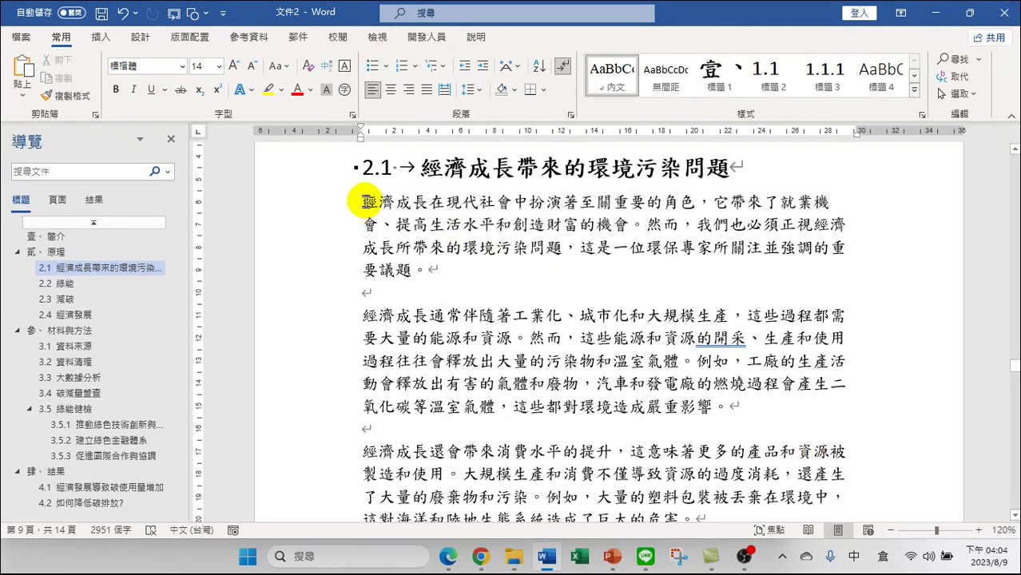
{"action": "left_click_drag", "start_coordinate": [453, 201], "coordinate": [711, 201]}
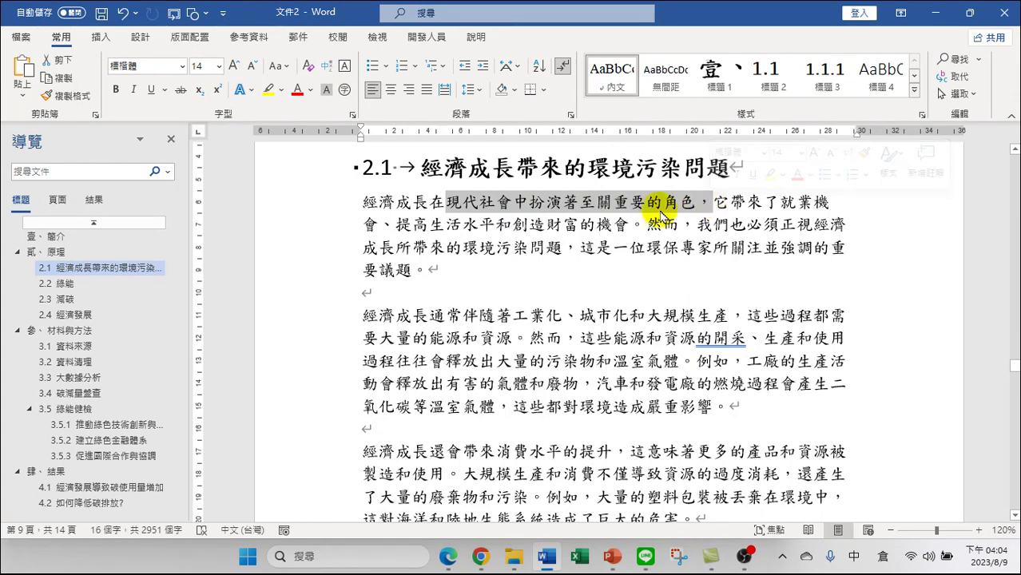
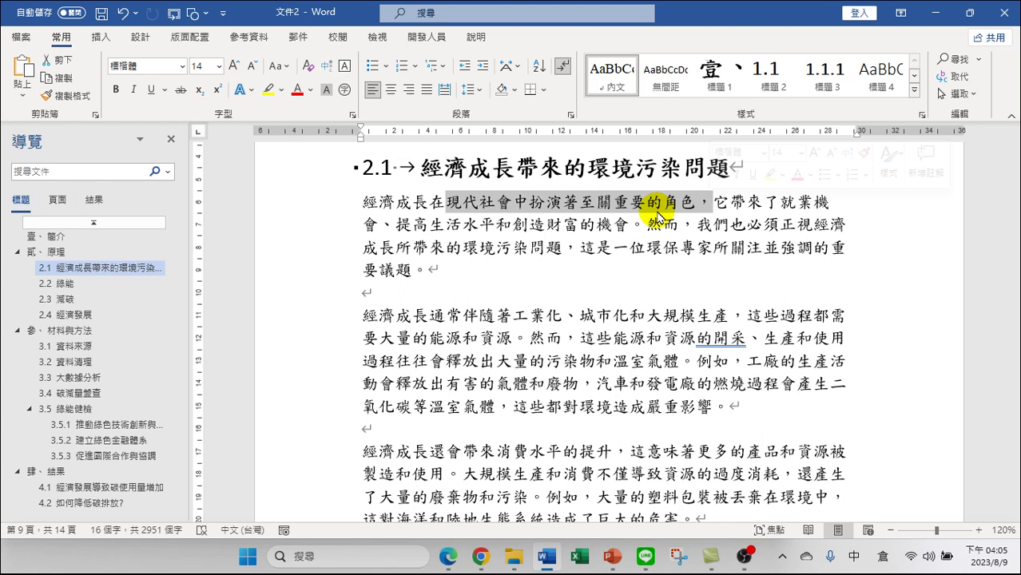
Highlight the whole first paragraph of section 2.1 and inspect the paragraph mark and empty line that follow it
{"action": "left_click", "coordinate": [441, 206]}
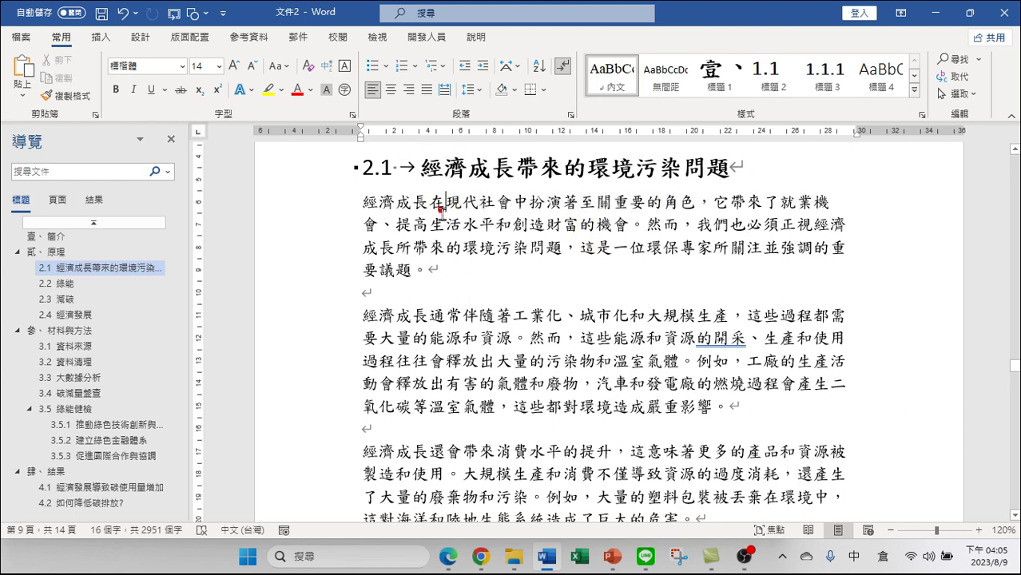
{"action": "left_click_drag", "start_coordinate": [361, 203], "coordinate": [442, 275]}
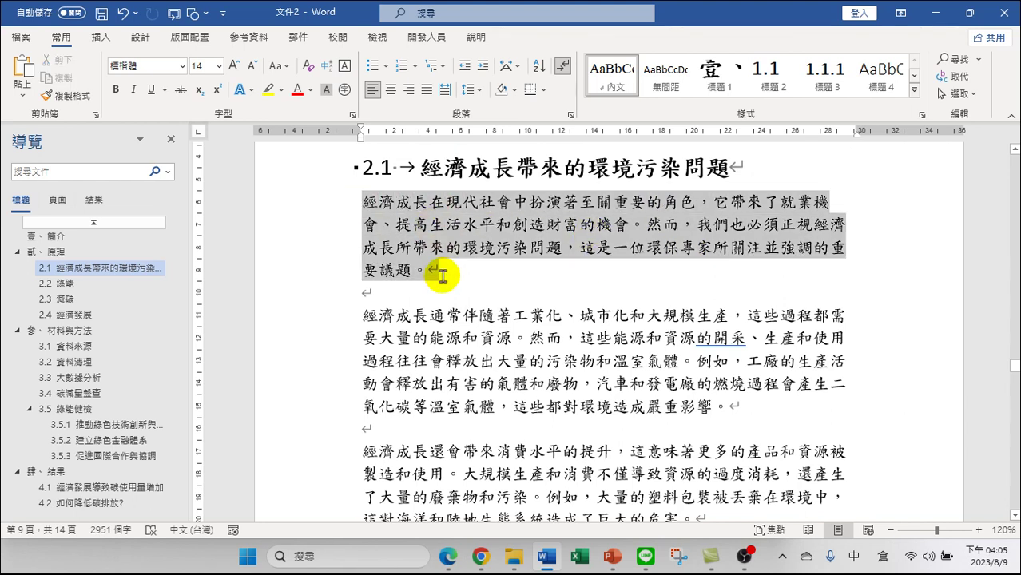
{"action": "left_click", "coordinate": [452, 271]}
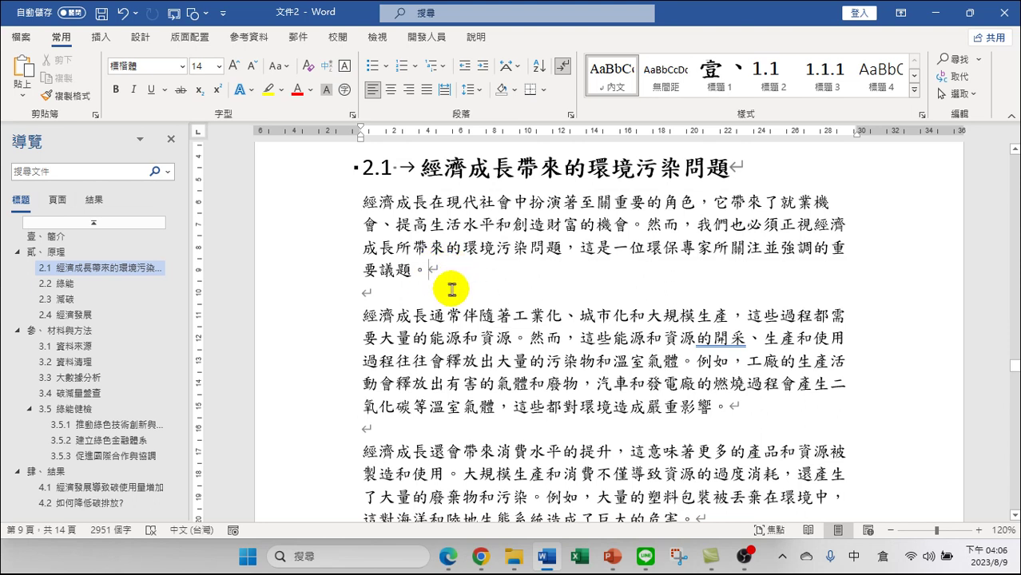
{"action": "left_click_drag", "start_coordinate": [431, 268], "coordinate": [451, 294]}
{"action": "left_click", "coordinate": [413, 248]}
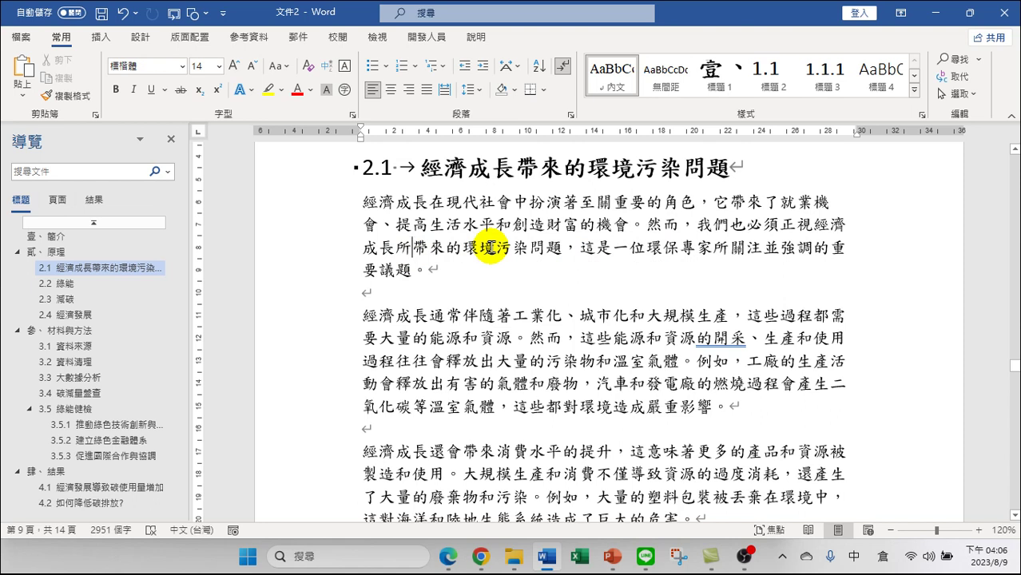
{"action": "left_click", "coordinate": [462, 265]}
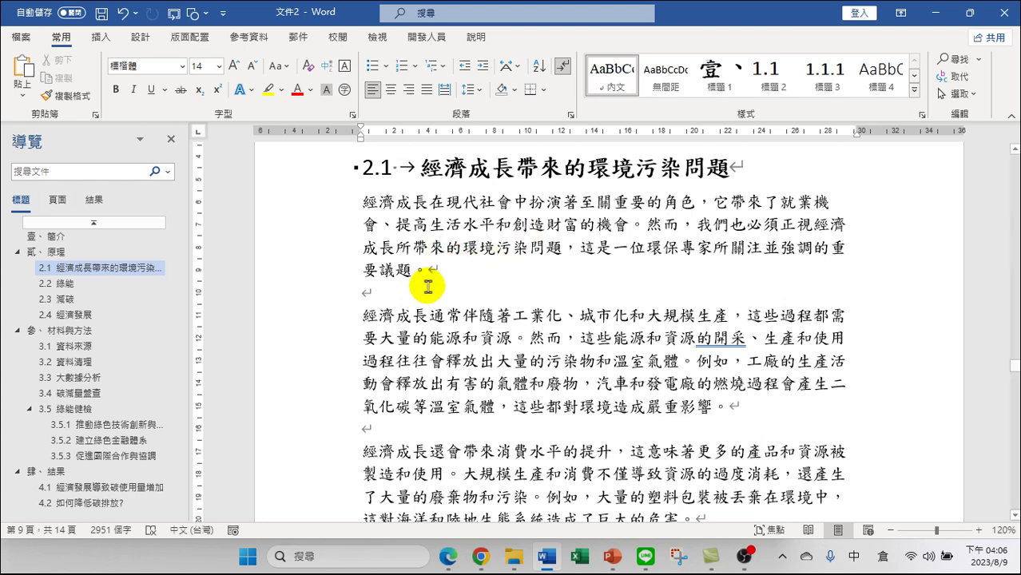
Delete the empty line after the first paragraph of section 2.1 and restore it
{"action": "left_click", "coordinate": [428, 268]}
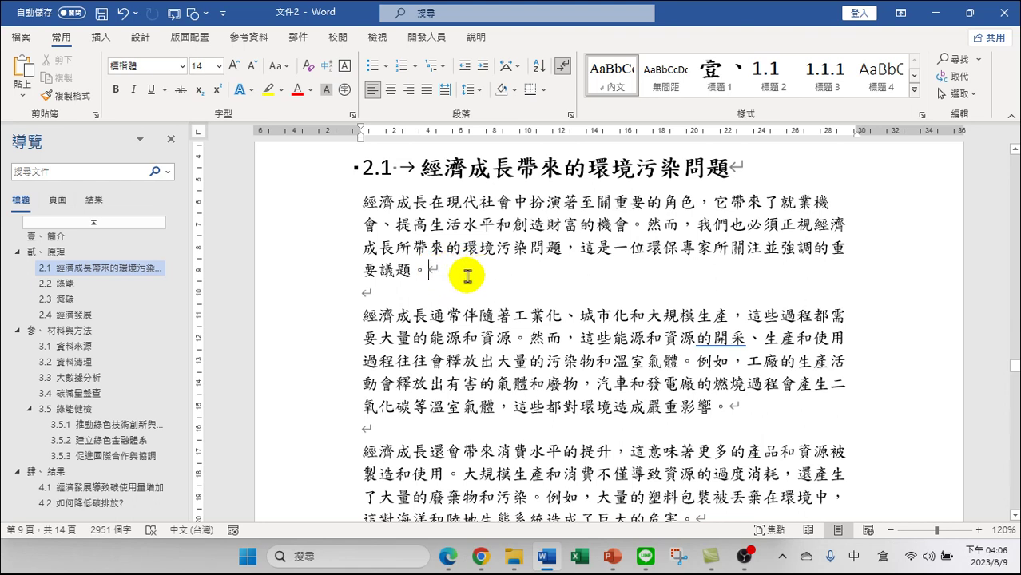
{"action": "key", "text": "Delete"}
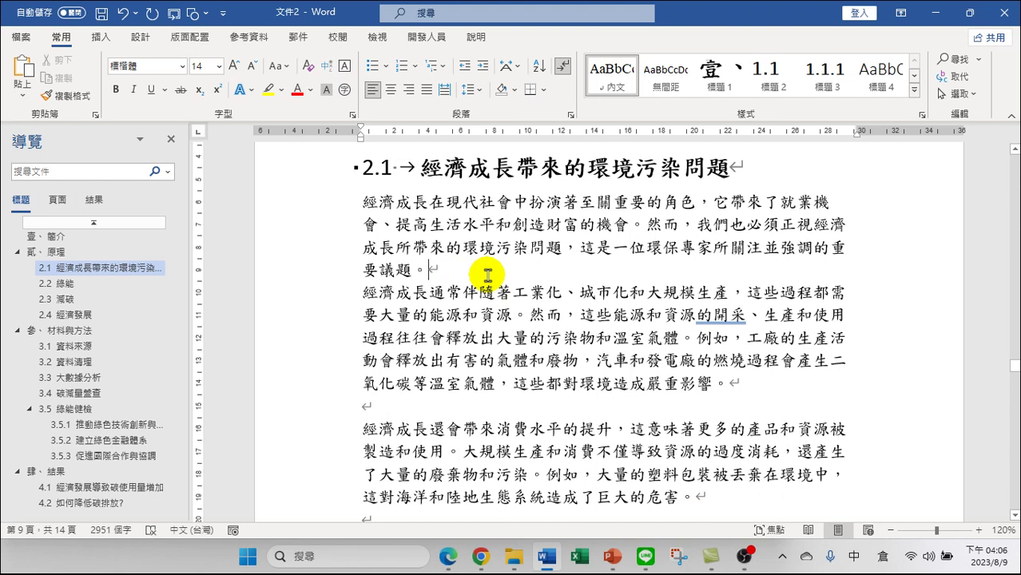
{"action": "key", "text": "Return"}
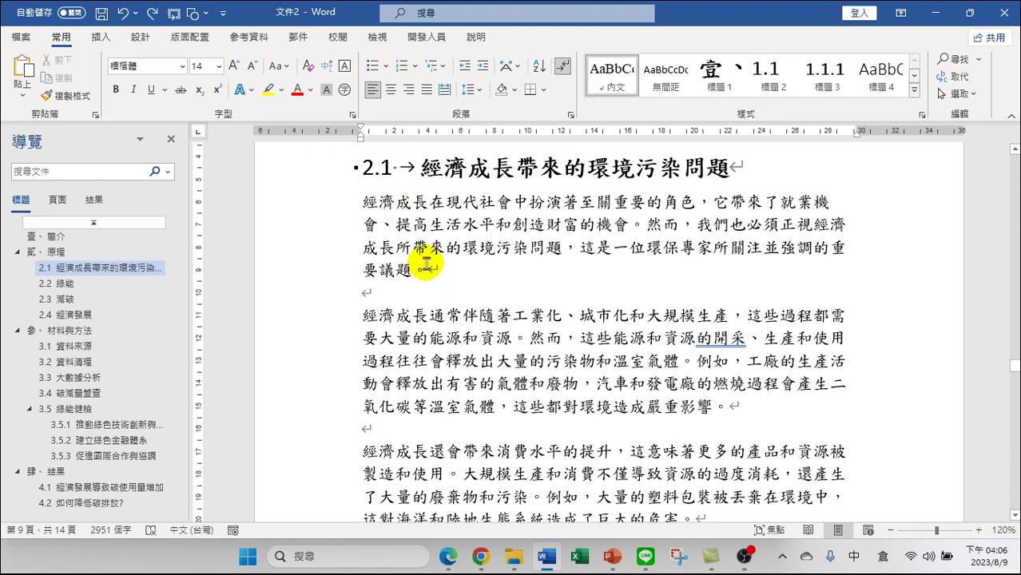
Highlight the two consecutive paragraph marks after section 2.1's first paragraph and examine the empty lines between its paragraphs
{"action": "left_click_drag", "start_coordinate": [430, 270], "coordinate": [366, 292]}
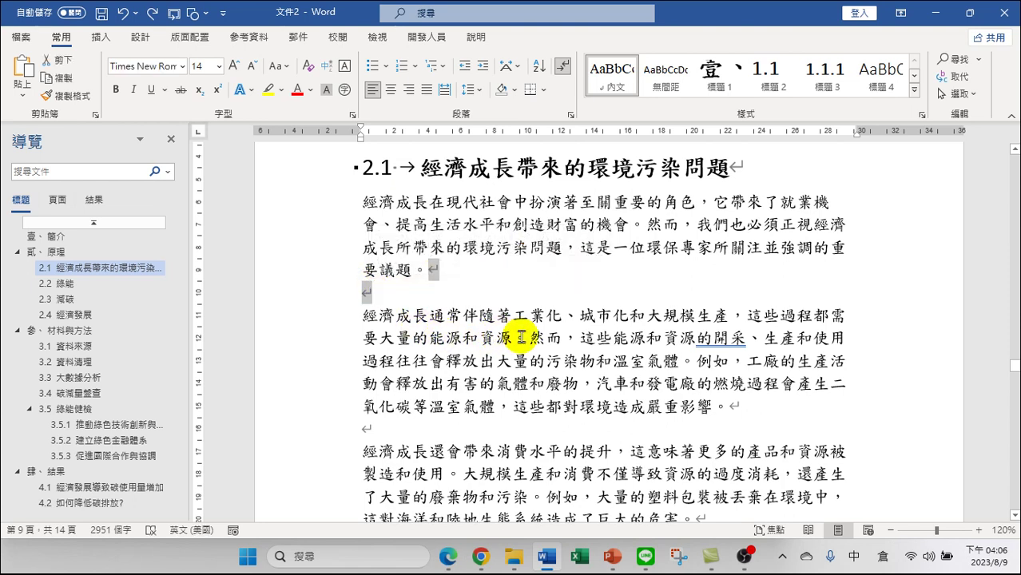
{"action": "left_click", "coordinate": [546, 204]}
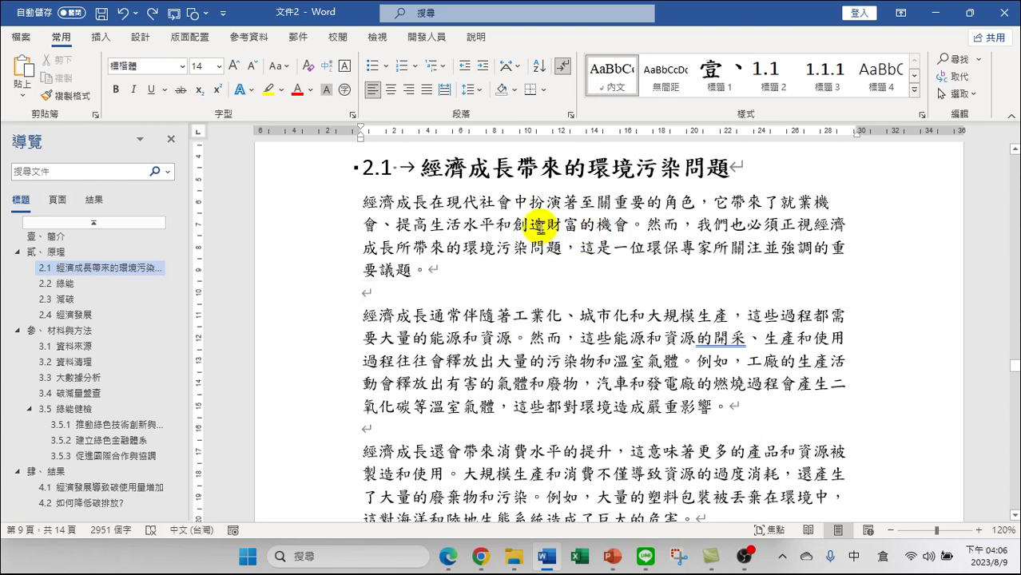
{"action": "scroll", "coordinate": [543, 228], "scroll_direction": "up", "scroll_amount": 5}
{"action": "scroll", "coordinate": [560, 272], "scroll_direction": "down", "scroll_amount": 3}
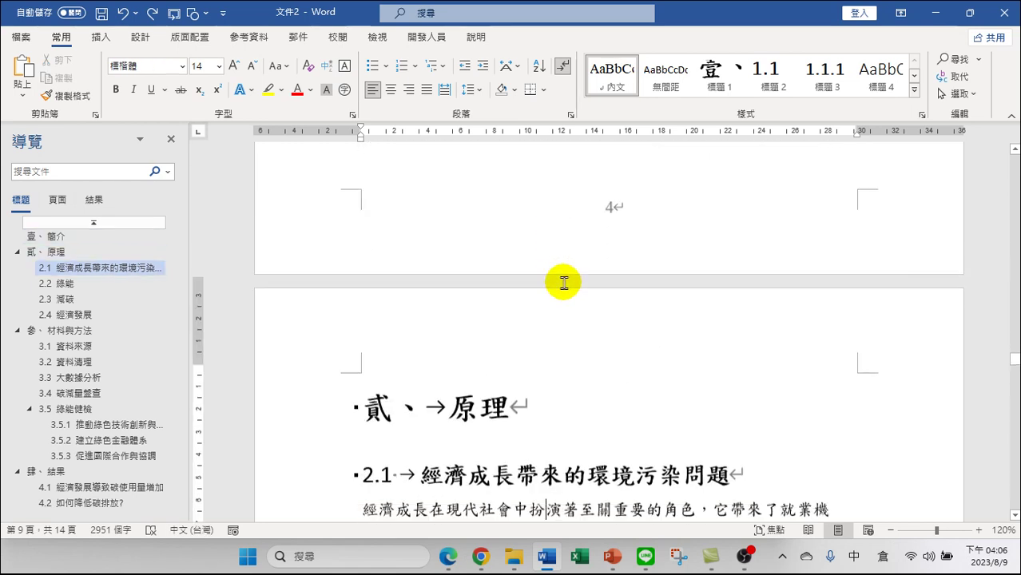
{"action": "scroll", "coordinate": [548, 312], "scroll_direction": "down", "scroll_amount": 3}
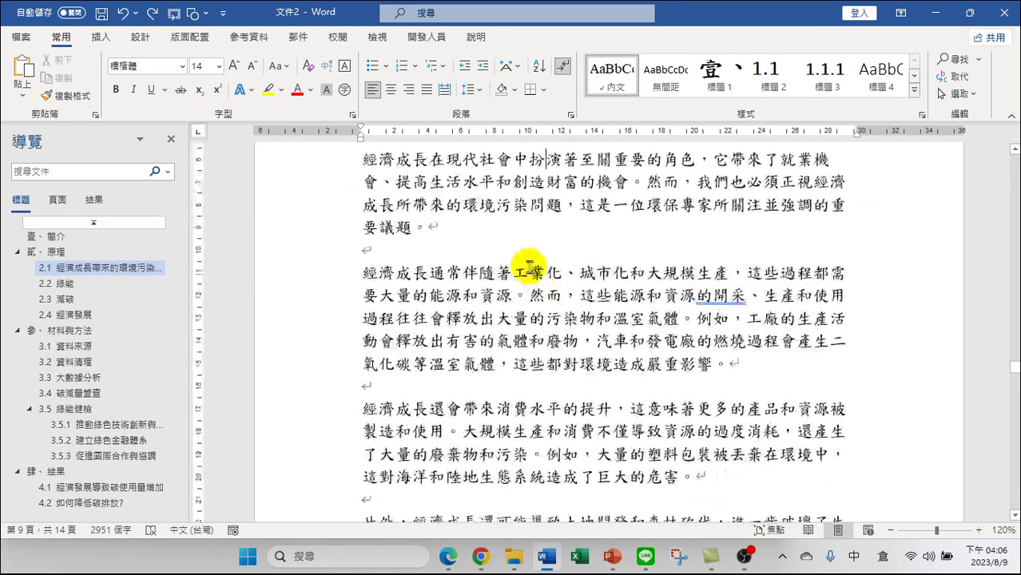
Set up a find-and-replace for two consecutive paragraph marks (^p^p), using the special paragraph mark character twice as the search target
{"action": "left_click", "coordinate": [957, 78]}
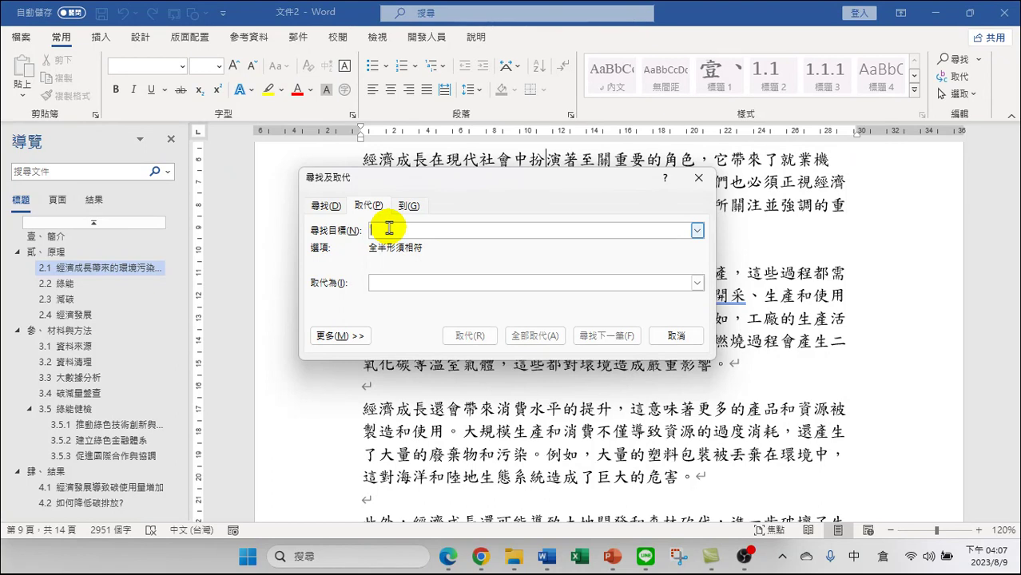
{"action": "left_click", "coordinate": [341, 335]}
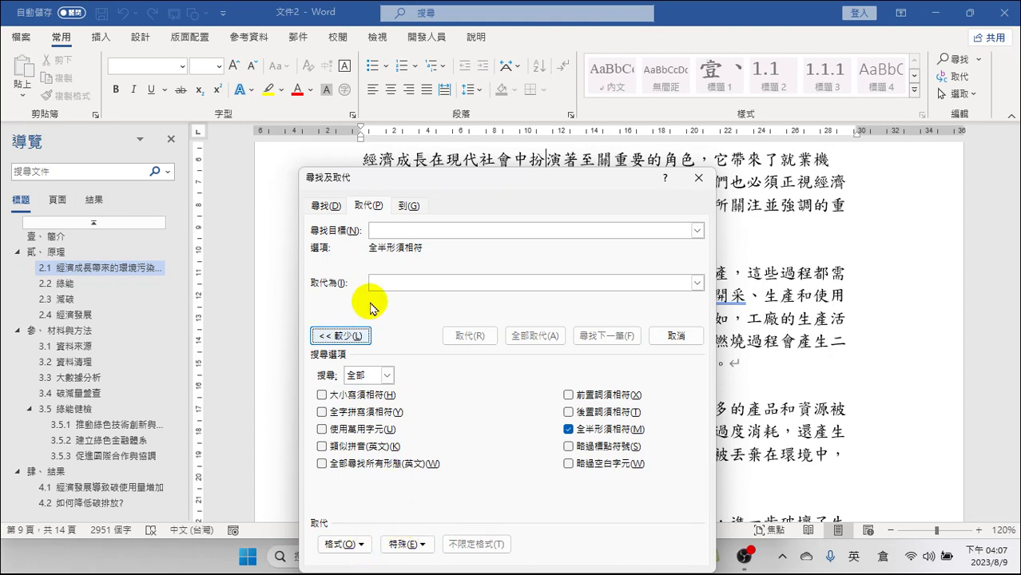
{"action": "left_click", "coordinate": [378, 229]}
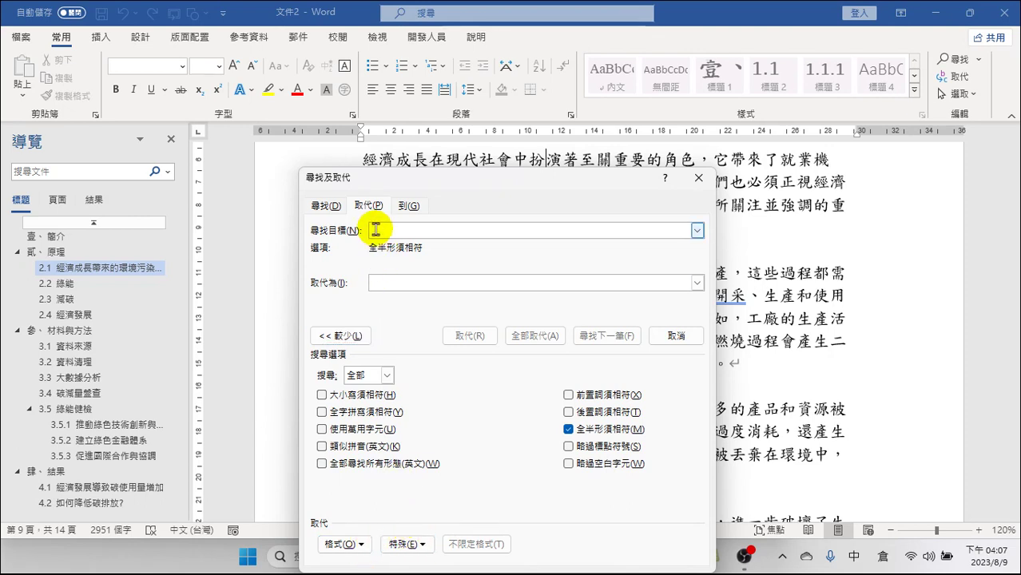
{"action": "left_click", "coordinate": [411, 544]}
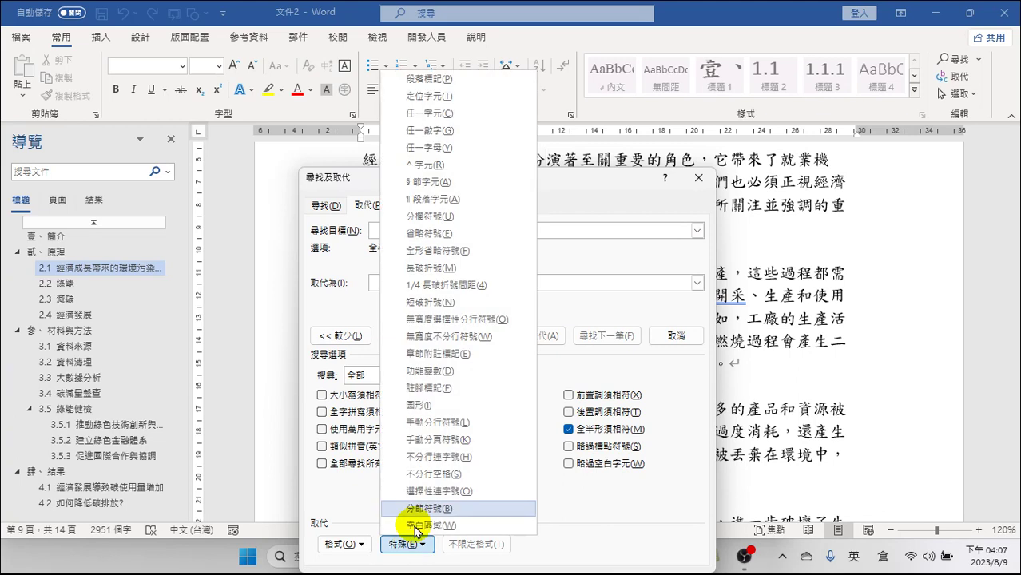
{"action": "left_click", "coordinate": [437, 78]}
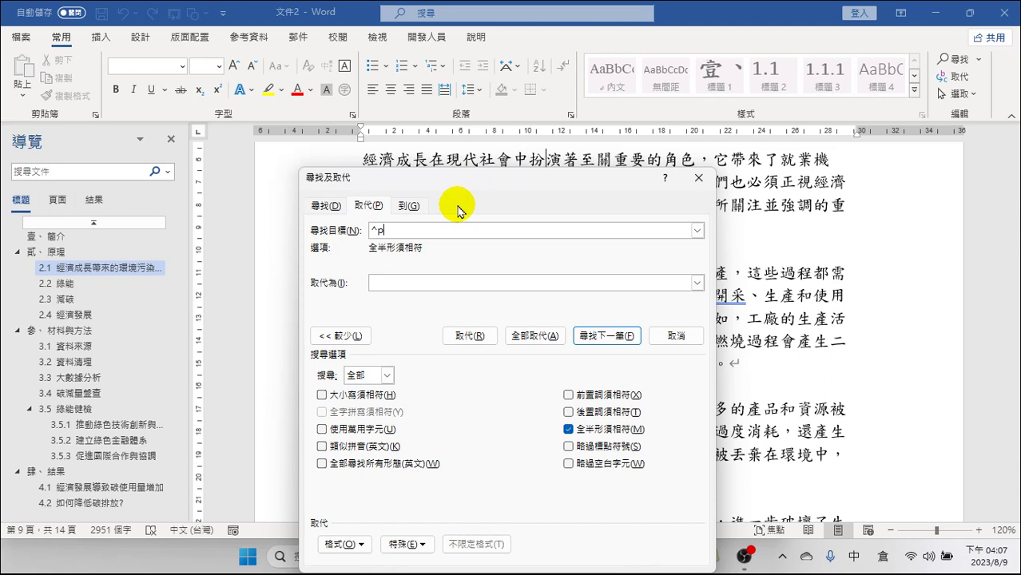
{"action": "left_click", "coordinate": [404, 544]}
{"action": "left_click", "coordinate": [444, 79]}
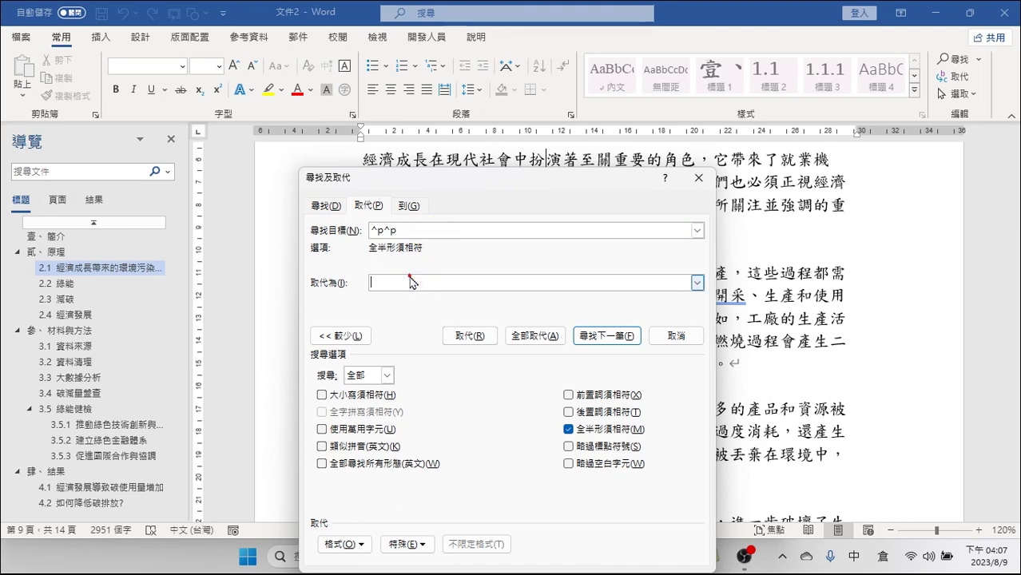
Set the replacement to a single paragraph mark (^p), replace all occurrences in the document, and close Find and Replace
{"action": "left_click", "coordinate": [409, 546]}
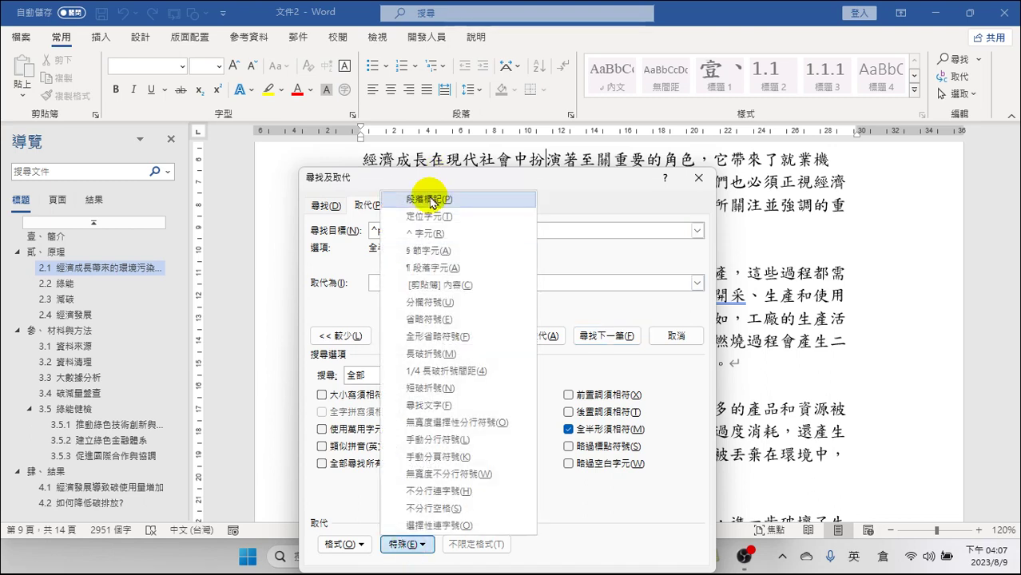
{"action": "left_click", "coordinate": [429, 198]}
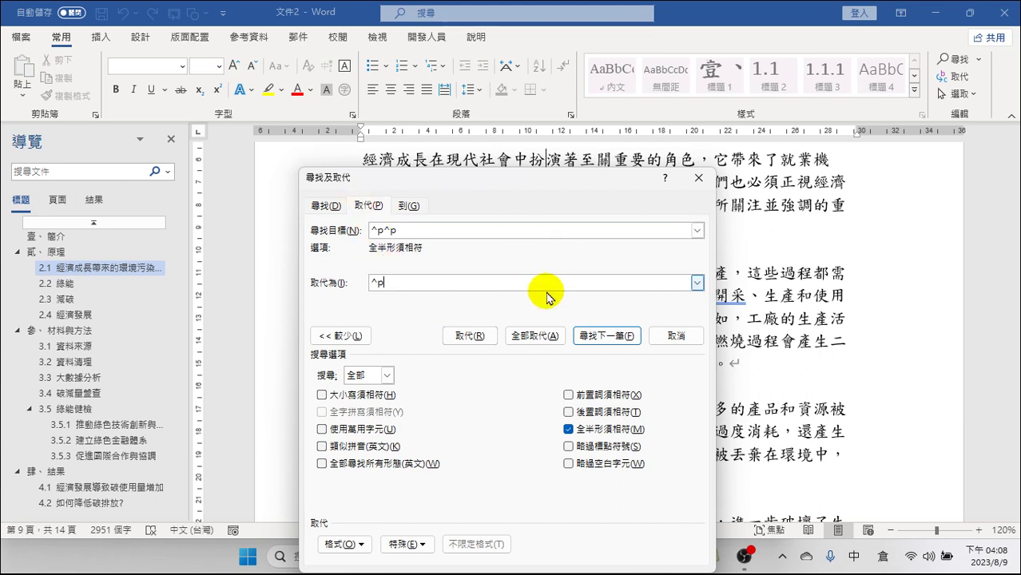
{"action": "left_click", "coordinate": [529, 334]}
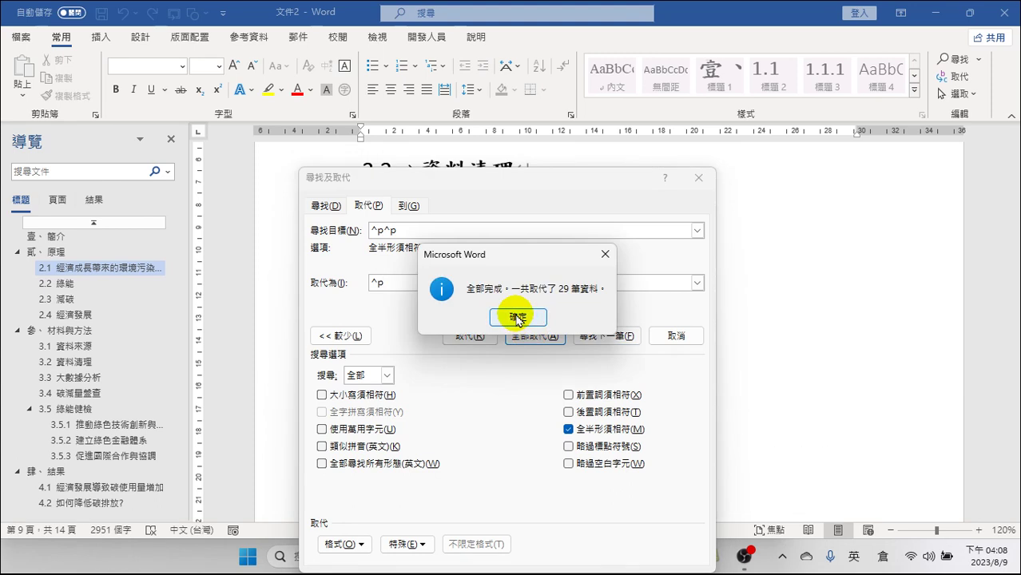
{"action": "left_click", "coordinate": [517, 317]}
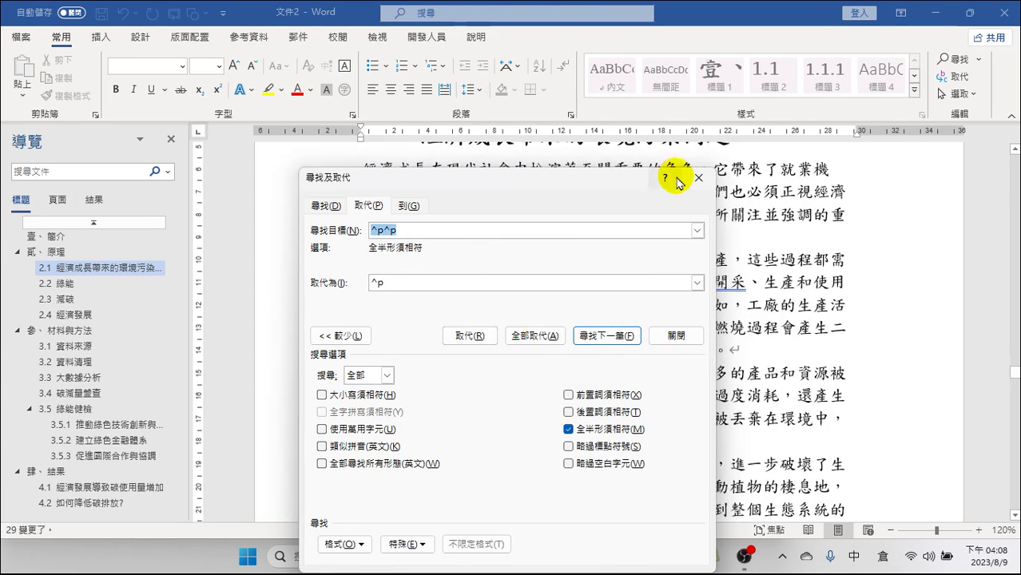
{"action": "left_click_drag", "start_coordinate": [558, 176], "coordinate": [572, 91]}
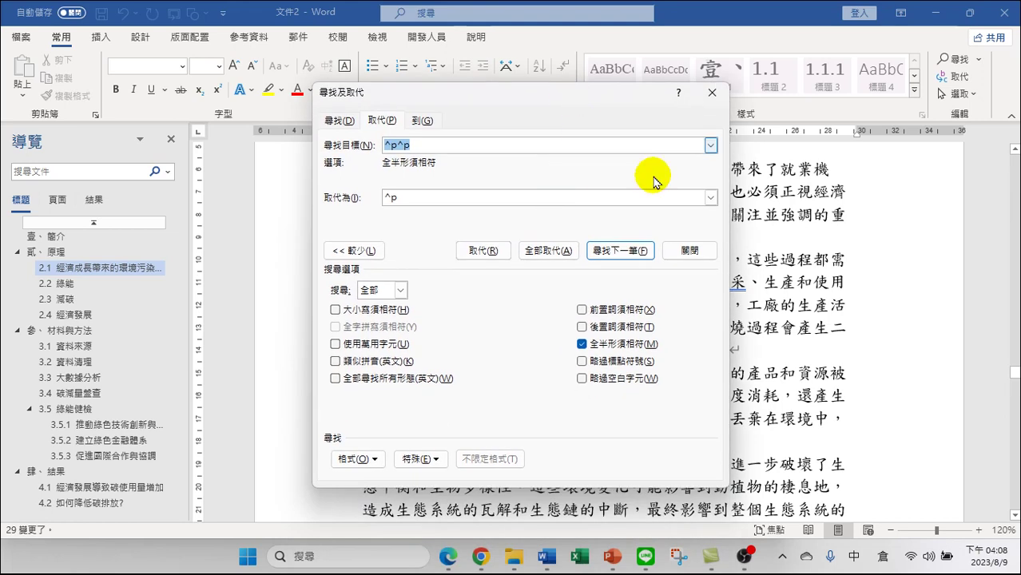
{"action": "left_click", "coordinate": [712, 94]}
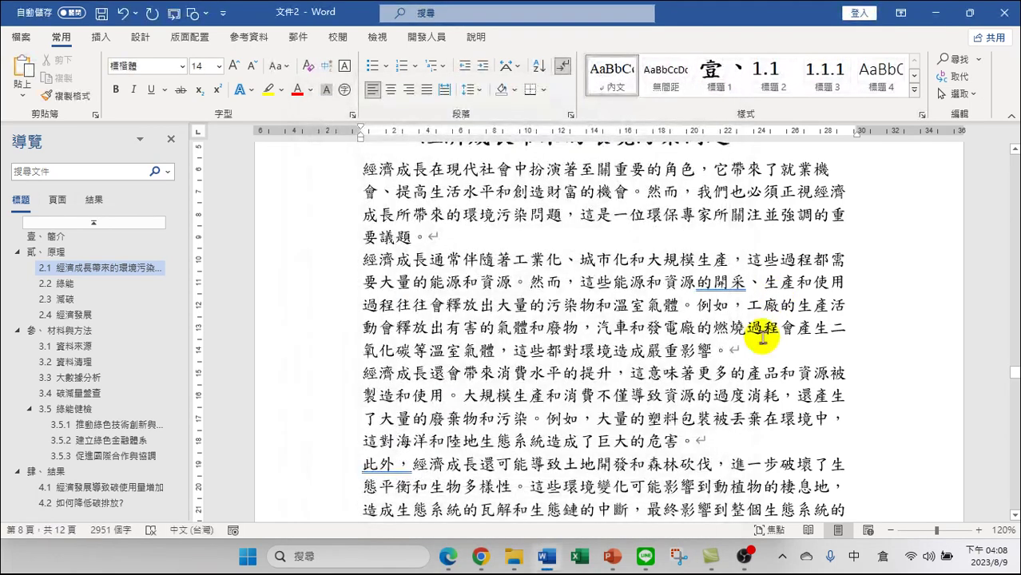
Review the text from section 壹、簡介 onward for empty lines left between paragraphs
{"action": "scroll", "coordinate": [605, 290], "scroll_direction": "up", "scroll_amount": 3}
{"action": "scroll", "coordinate": [605, 290], "scroll_direction": "up", "scroll_amount": 4}
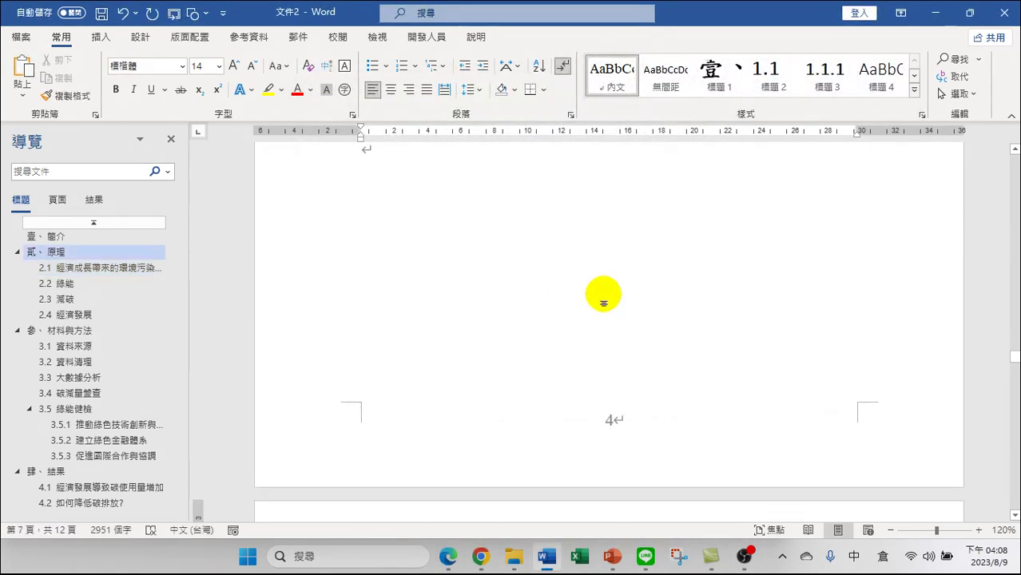
{"action": "scroll", "coordinate": [605, 290], "scroll_direction": "down", "scroll_amount": 3}
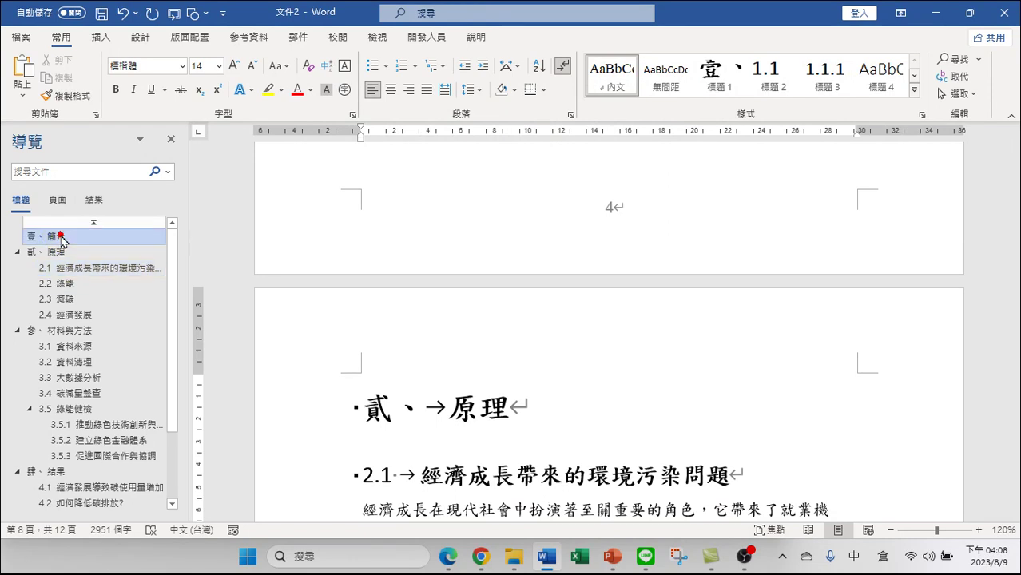
{"action": "left_click", "coordinate": [59, 236]}
{"action": "scroll", "coordinate": [593, 285], "scroll_direction": "down", "scroll_amount": 8}
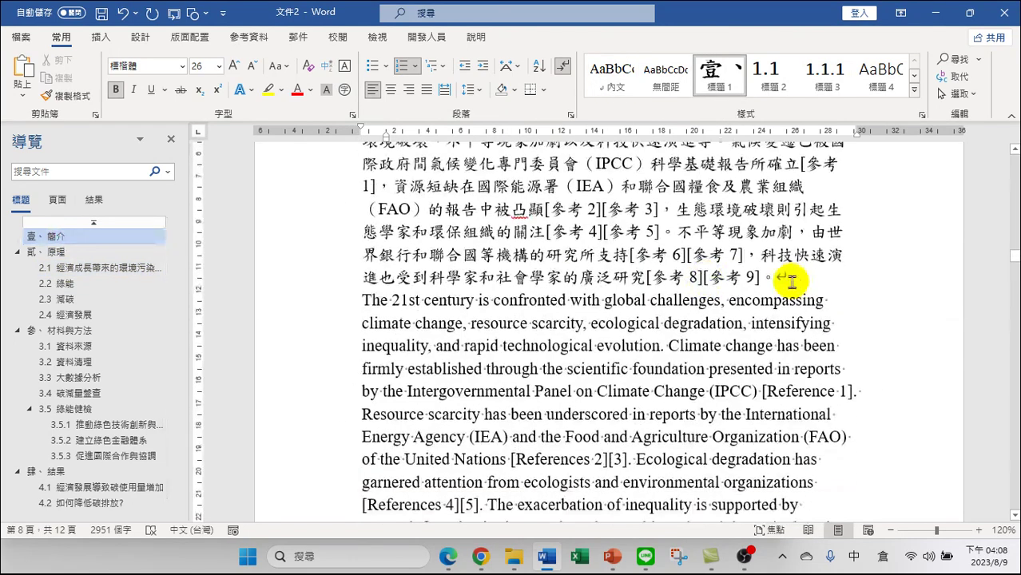
{"action": "scroll", "coordinate": [771, 284], "scroll_direction": "down", "scroll_amount": 15}
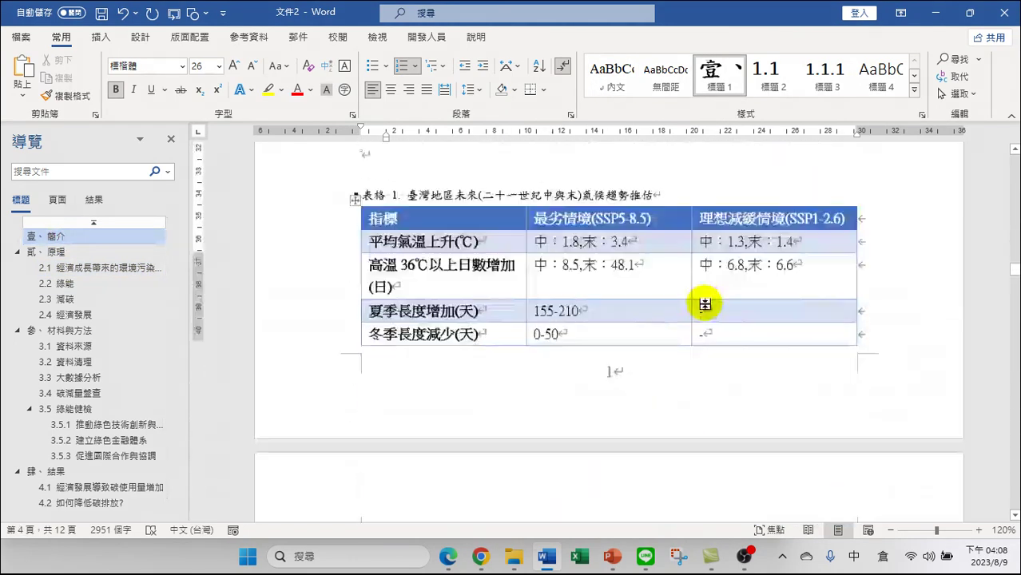
{"action": "scroll", "coordinate": [671, 332], "scroll_direction": "down", "scroll_amount": 15}
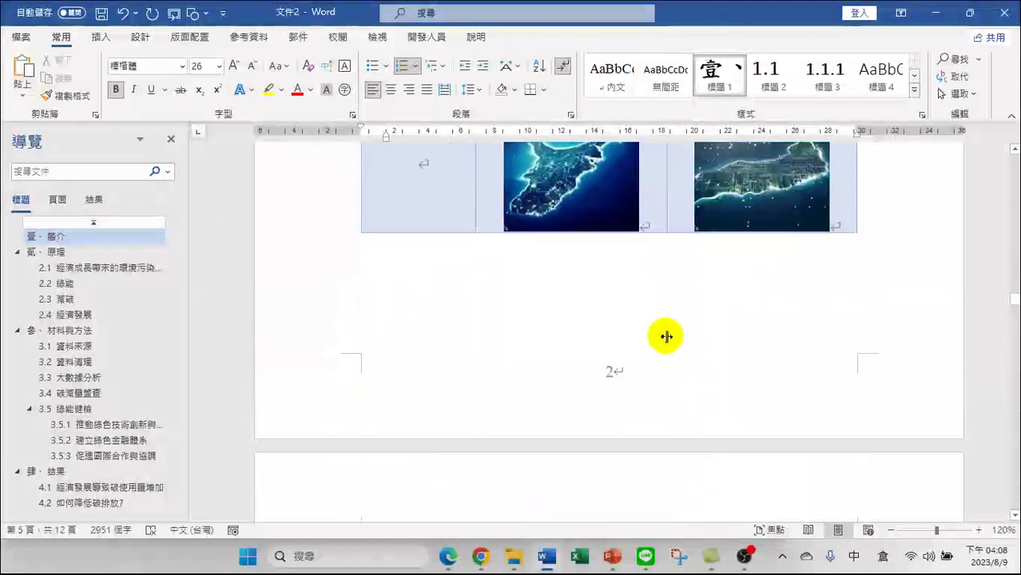
{"action": "scroll", "coordinate": [655, 334], "scroll_direction": "down", "scroll_amount": 15}
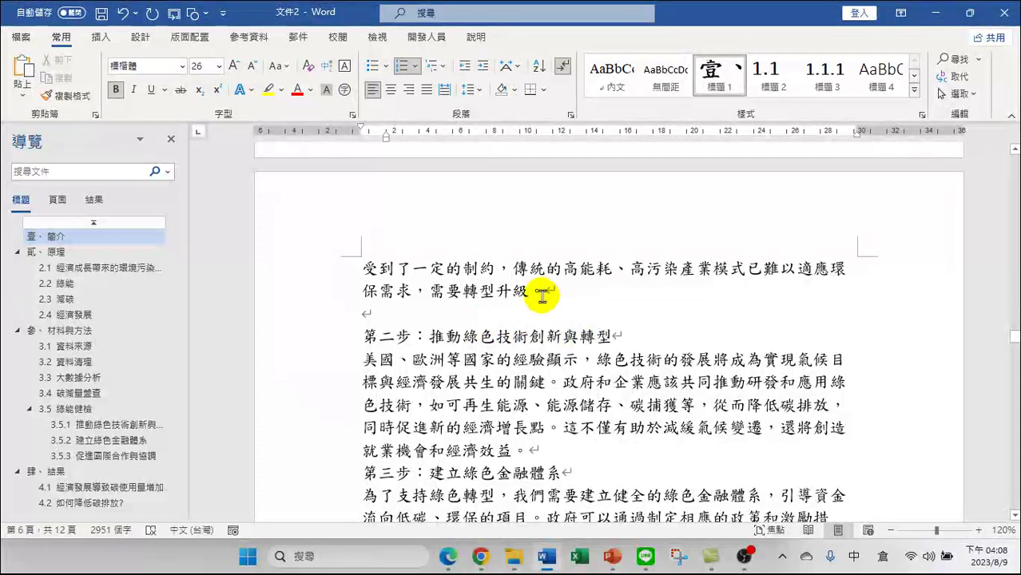
Replace all double paragraph marks (^p^p) with single ones (^p) again to remove the leftover empty line before 第二步
{"action": "left_click", "coordinate": [557, 294]}
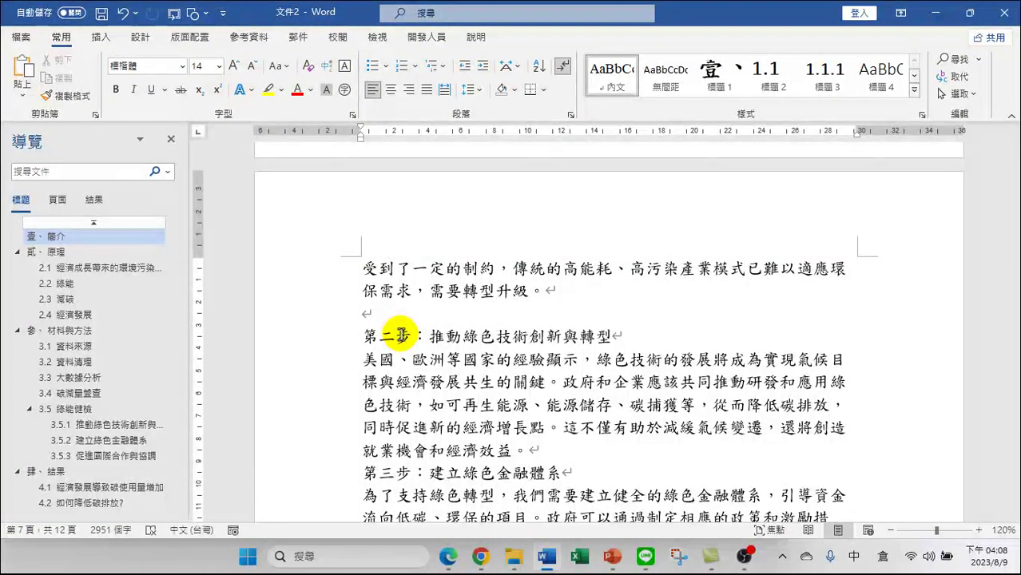
{"action": "left_click", "coordinate": [959, 76]}
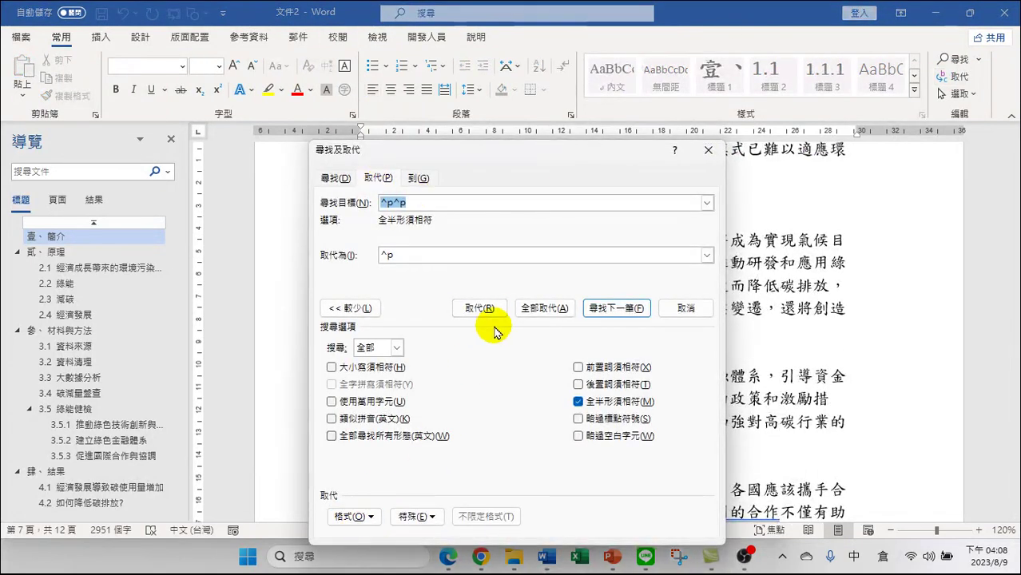
{"action": "left_click", "coordinate": [533, 309]}
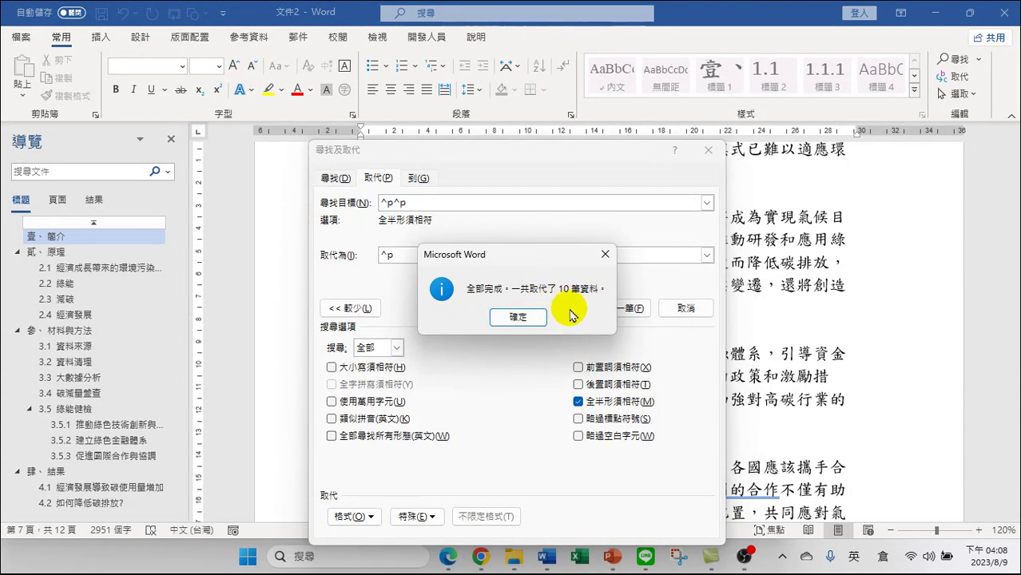
{"action": "left_click", "coordinate": [520, 317]}
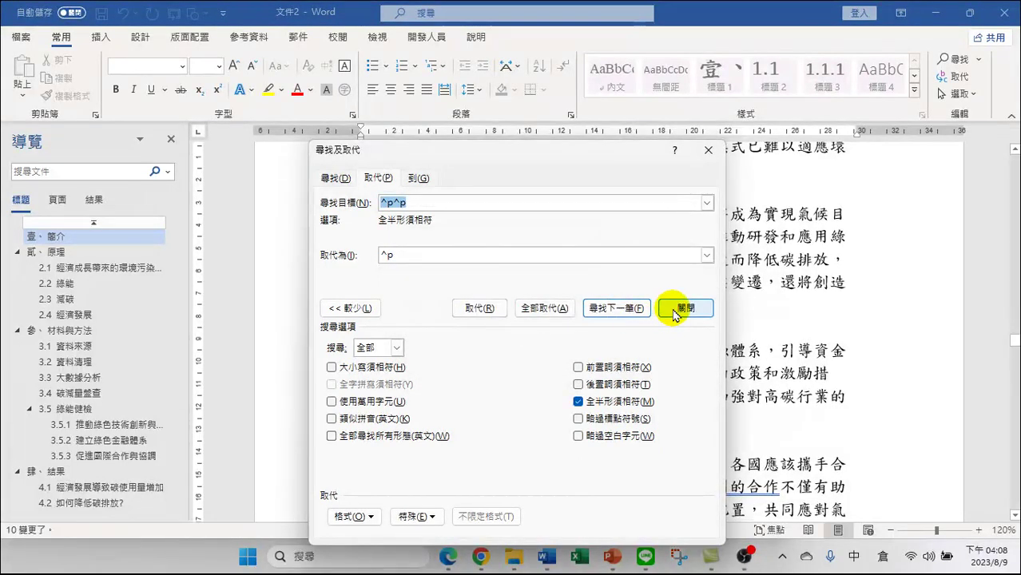
{"action": "left_click", "coordinate": [678, 307]}
Repeat the replacement of all ^p^p with ^p six more times across the document, then close Find and Replace
{"action": "scroll", "coordinate": [585, 319], "scroll_direction": "up", "scroll_amount": 3}
{"action": "scroll", "coordinate": [619, 304], "scroll_direction": "down", "scroll_amount": 2}
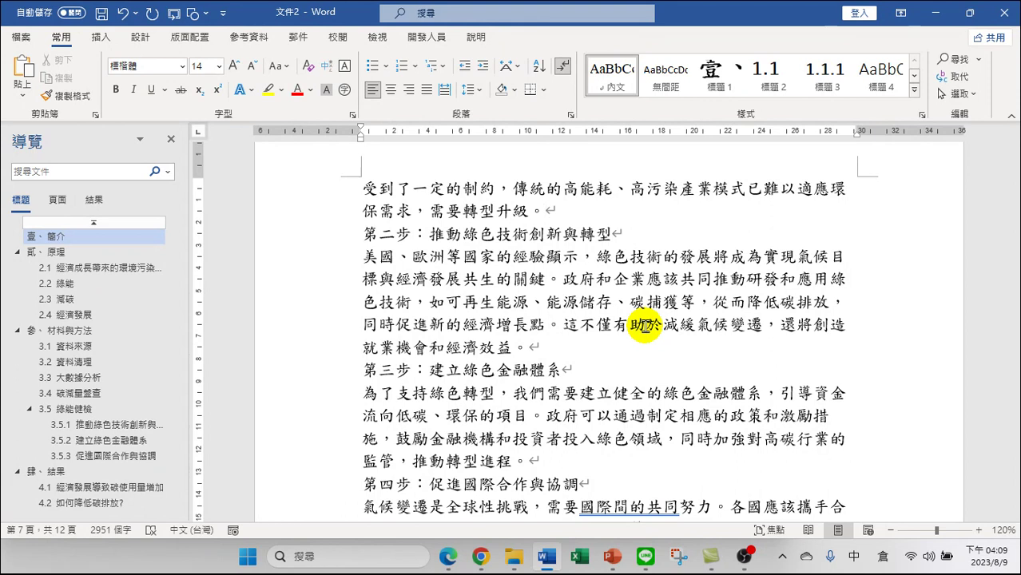
{"action": "scroll", "coordinate": [575, 244], "scroll_direction": "down", "scroll_amount": 3}
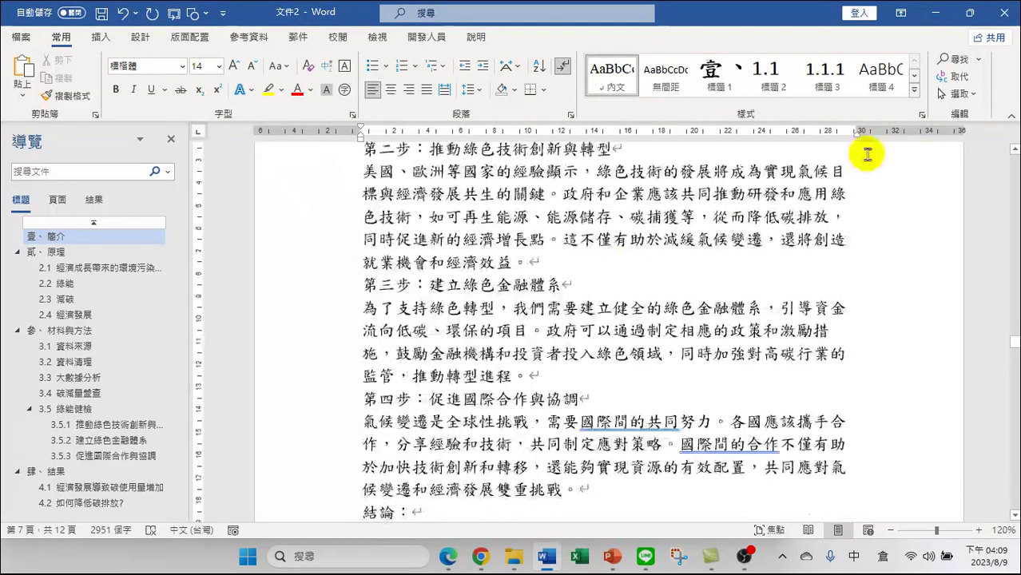
{"action": "left_click", "coordinate": [964, 83]}
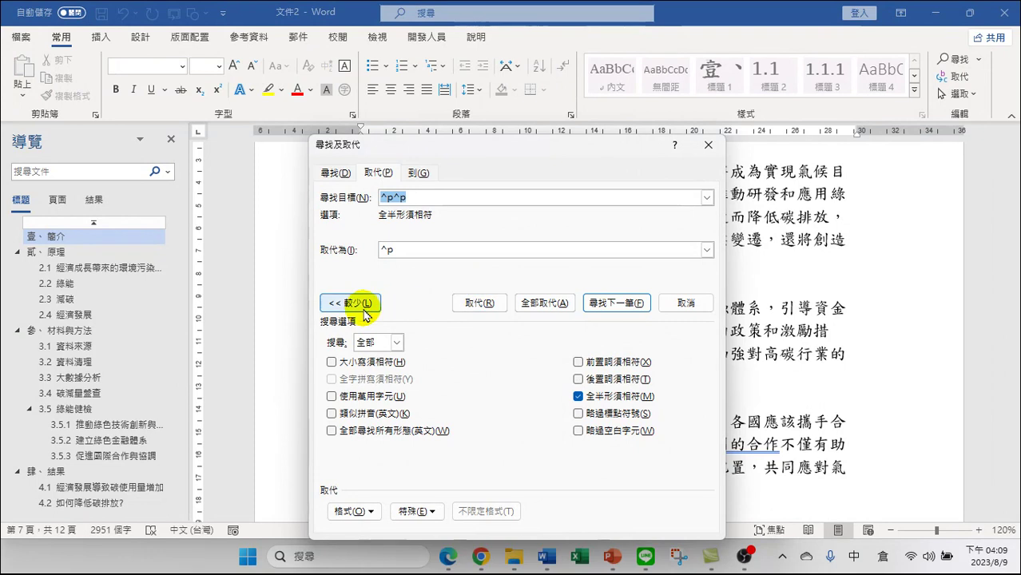
{"action": "left_click", "coordinate": [535, 305]}
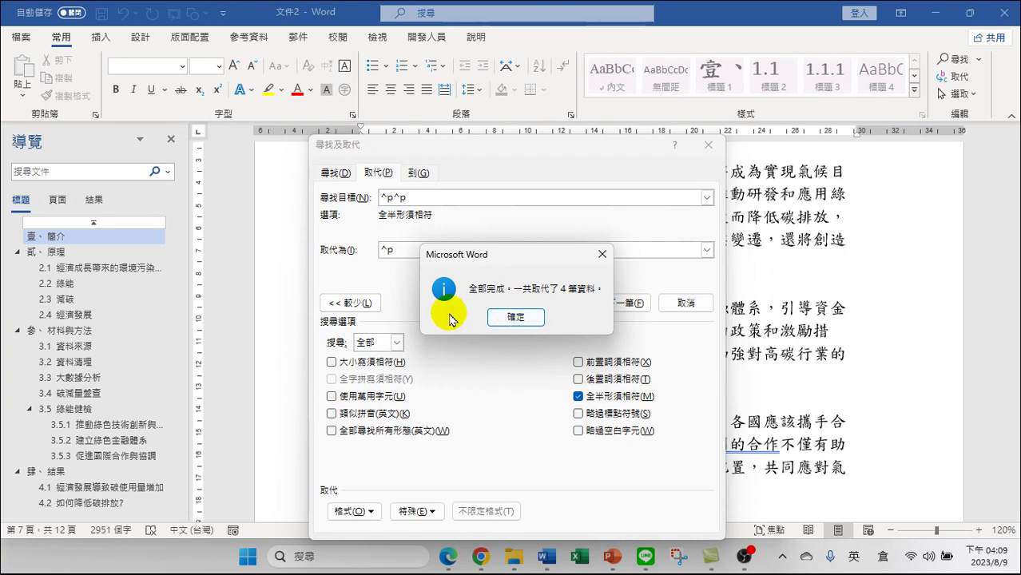
{"action": "left_click", "coordinate": [515, 317]}
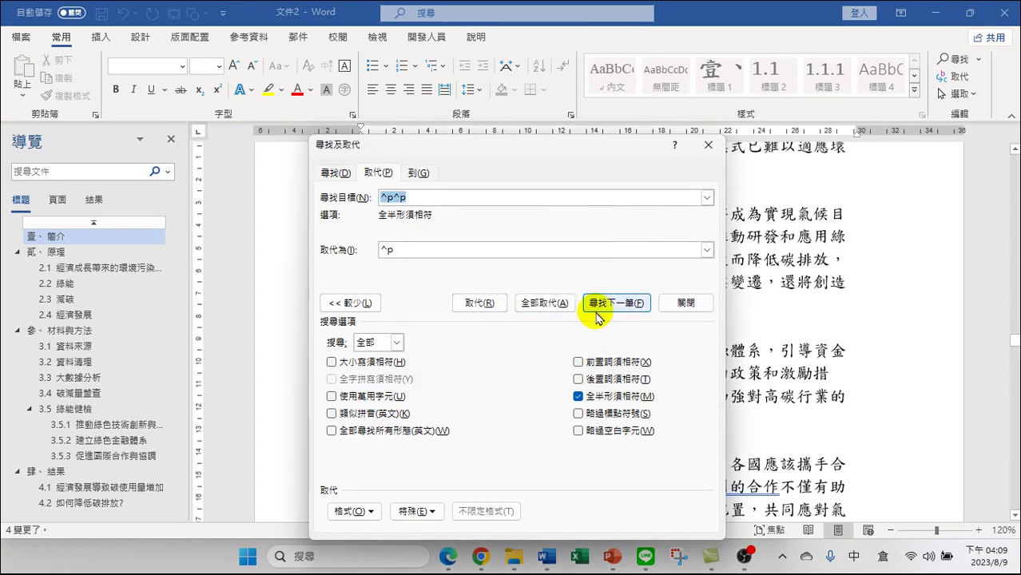
{"action": "left_click", "coordinate": [539, 306]}
{"action": "left_click", "coordinate": [516, 318]}
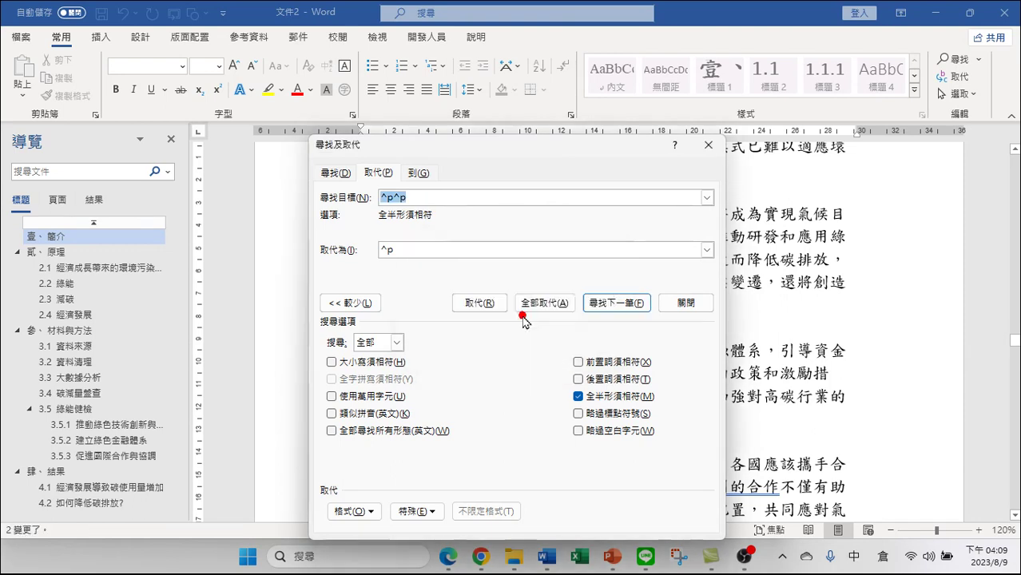
{"action": "left_click", "coordinate": [543, 305]}
{"action": "left_click", "coordinate": [517, 318]}
{"action": "left_click", "coordinate": [542, 302]}
{"action": "left_click", "coordinate": [527, 317]}
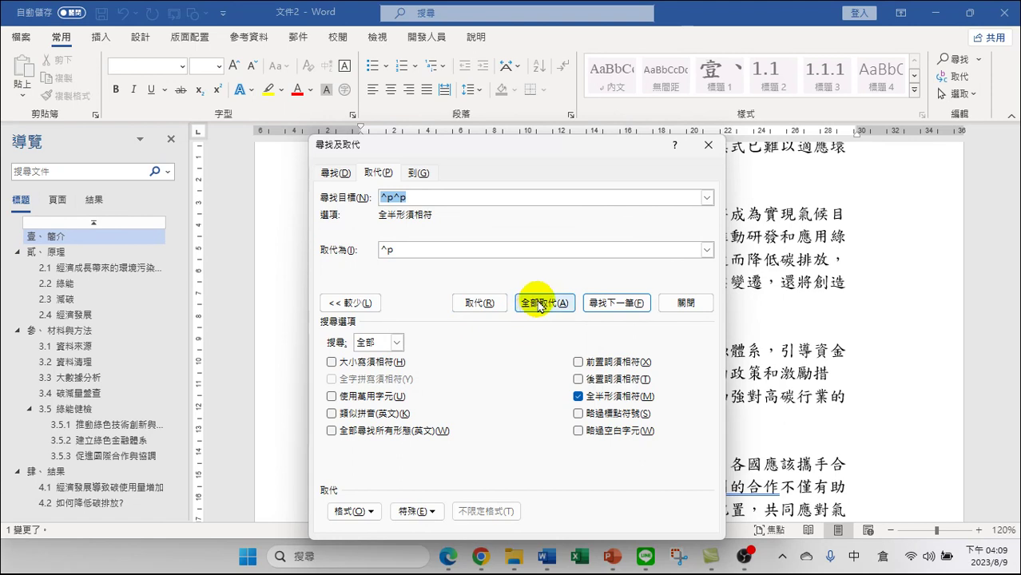
{"action": "left_click", "coordinate": [541, 304]}
{"action": "left_click", "coordinate": [520, 317]}
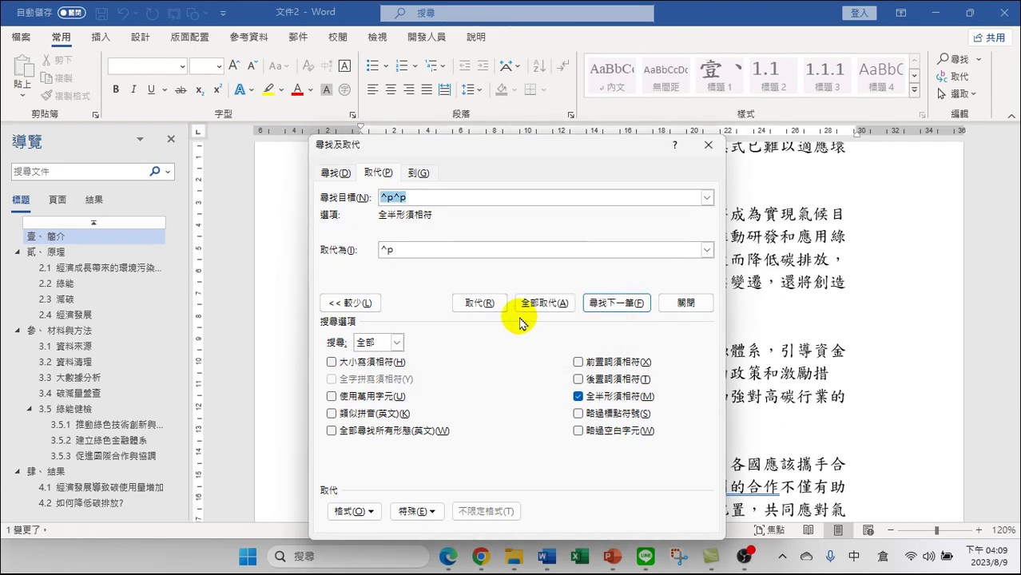
{"action": "left_click", "coordinate": [535, 304]}
{"action": "left_click", "coordinate": [516, 317]}
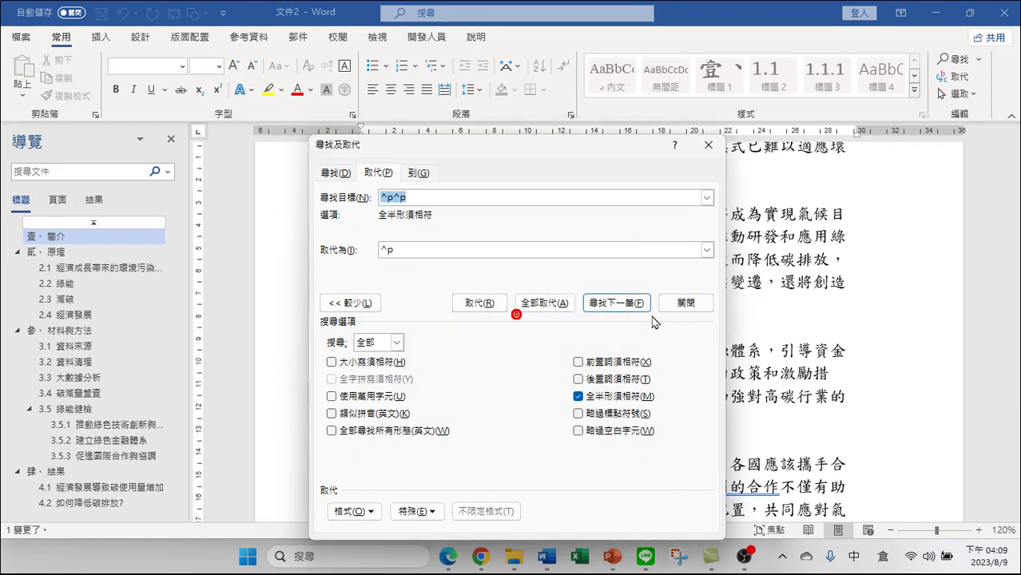
{"action": "left_click", "coordinate": [676, 302]}
Look through the remaining chapters up to 陸、參考文獻 to check the paragraph spacing and page layout
{"action": "scroll", "coordinate": [605, 349], "scroll_direction": "down", "scroll_amount": 5}
{"action": "scroll", "coordinate": [605, 349], "scroll_direction": "down", "scroll_amount": 20}
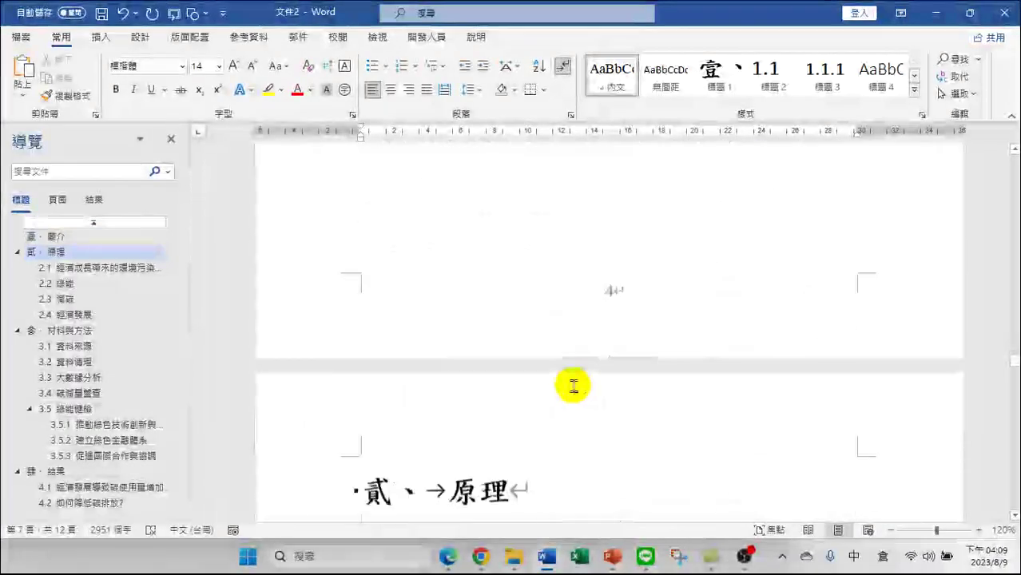
{"action": "scroll", "coordinate": [560, 376], "scroll_direction": "down", "scroll_amount": 15}
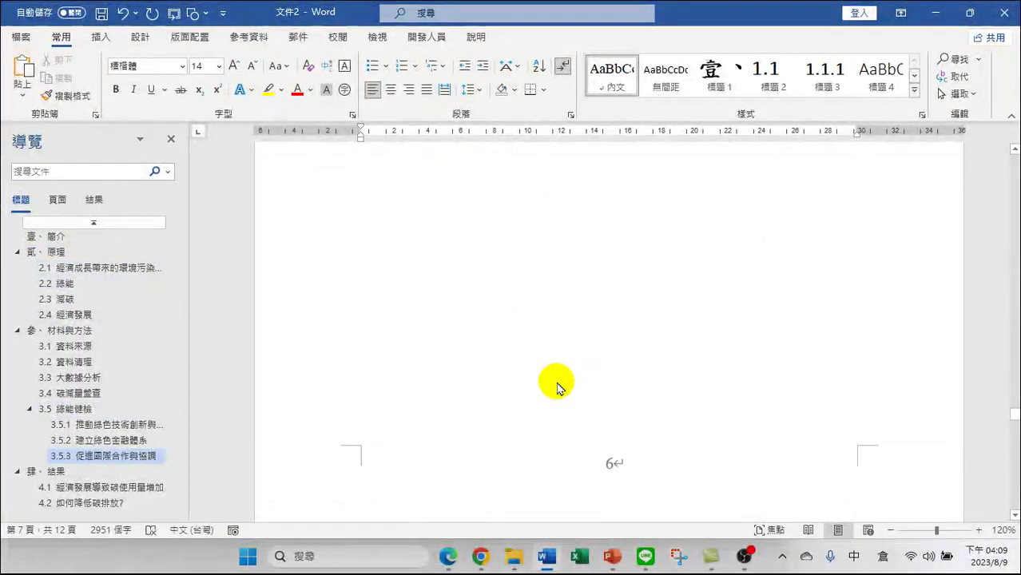
{"action": "scroll", "coordinate": [543, 393], "scroll_direction": "down", "scroll_amount": 15}
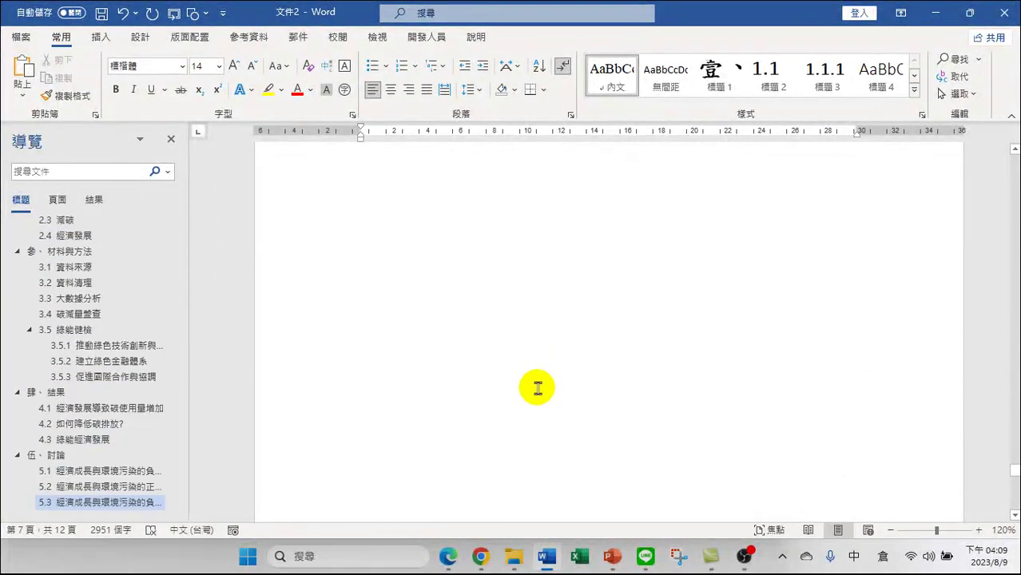
{"action": "scroll", "coordinate": [529, 392], "scroll_direction": "up", "scroll_amount": 15}
{"action": "scroll", "coordinate": [572, 276], "scroll_direction": "down", "scroll_amount": 3}
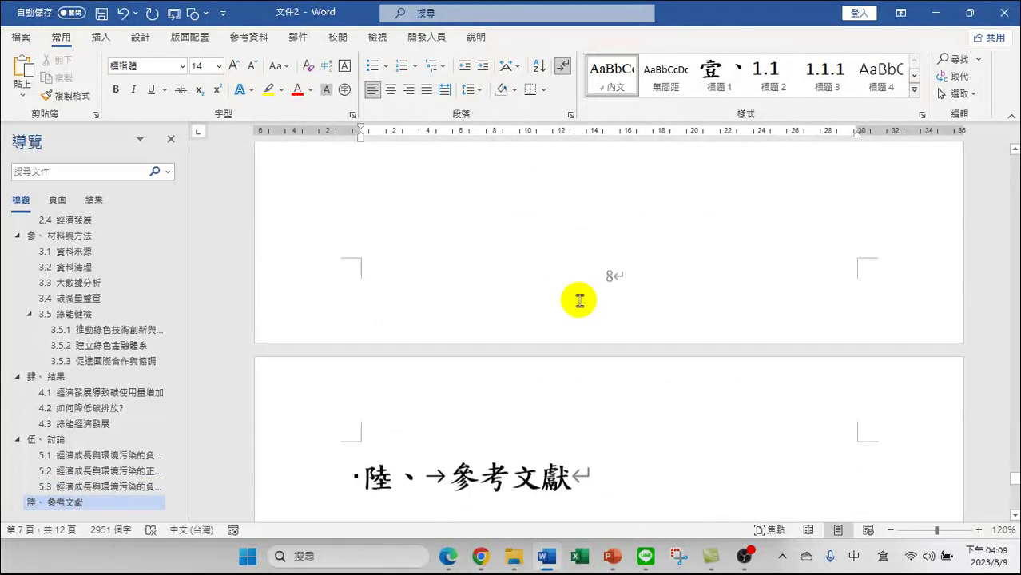
Replace all double paragraph marks (^p^p) with single ones (^p) once more, and close Find and Replace
{"action": "scroll", "coordinate": [816, 164], "scroll_direction": "up", "scroll_amount": 10}
{"action": "left_click", "coordinate": [955, 78]}
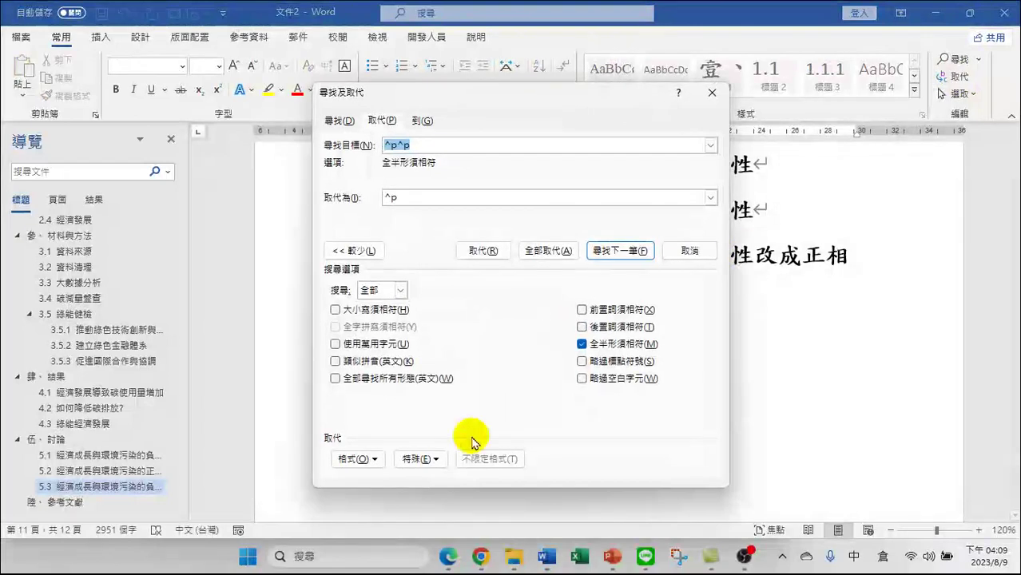
{"action": "left_click", "coordinate": [546, 249]}
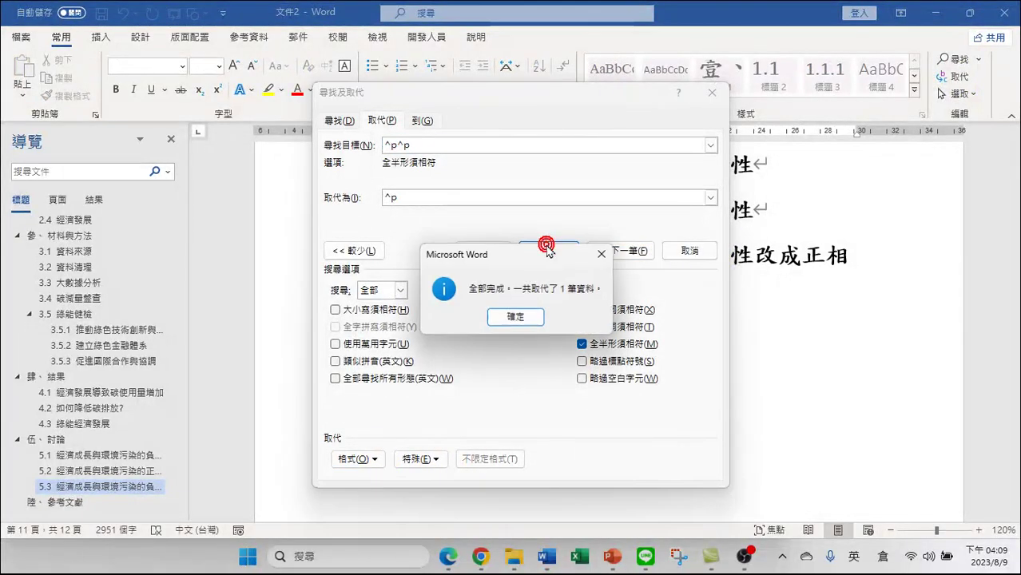
{"action": "left_click", "coordinate": [515, 318]}
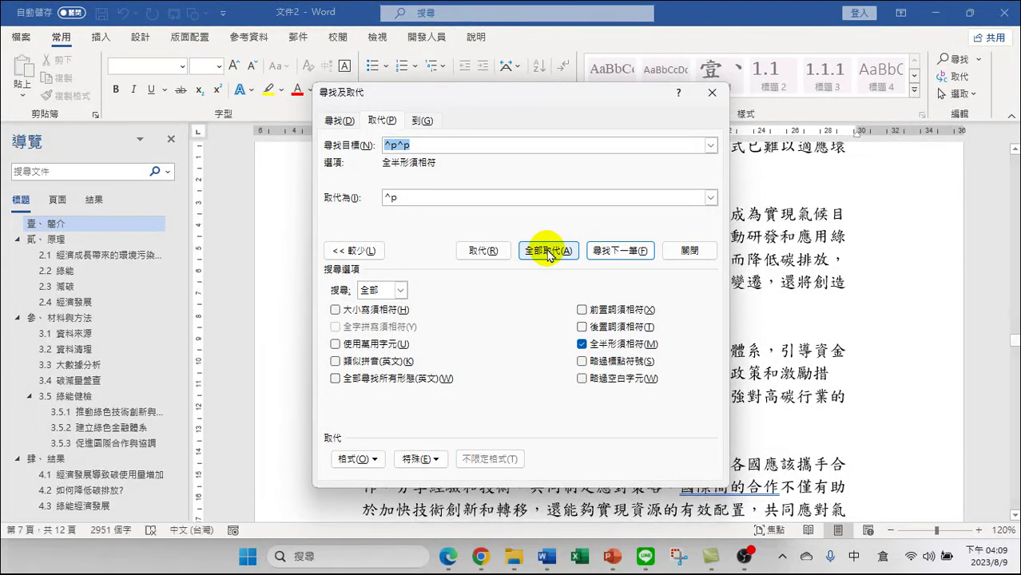
{"action": "left_click", "coordinate": [689, 250]}
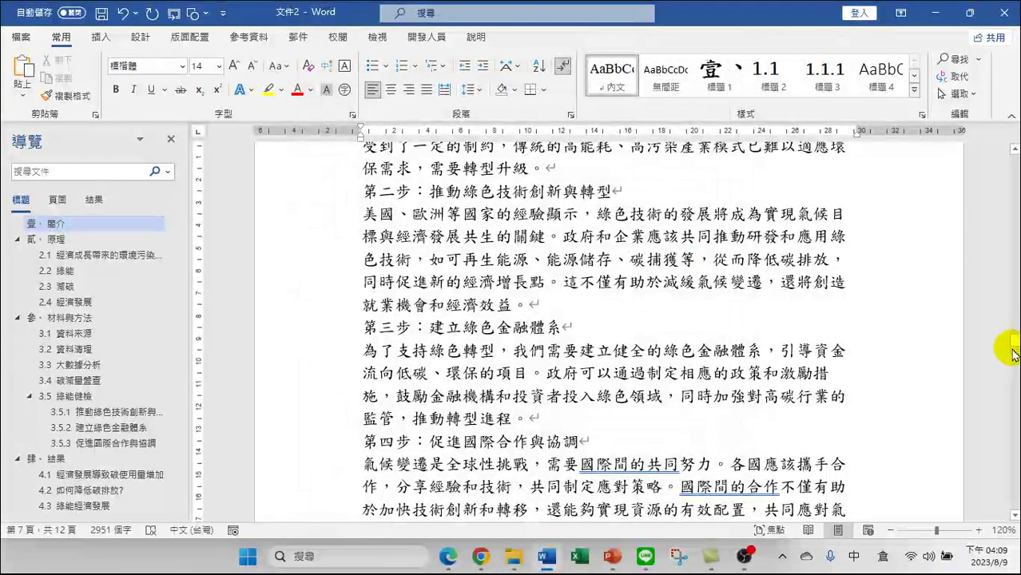
Check the cover, the section-break page and the table of contents for page breaks and empty lines before 壹、簡介
{"action": "left_click_drag", "start_coordinate": [1013, 346], "coordinate": [1013, 160]}
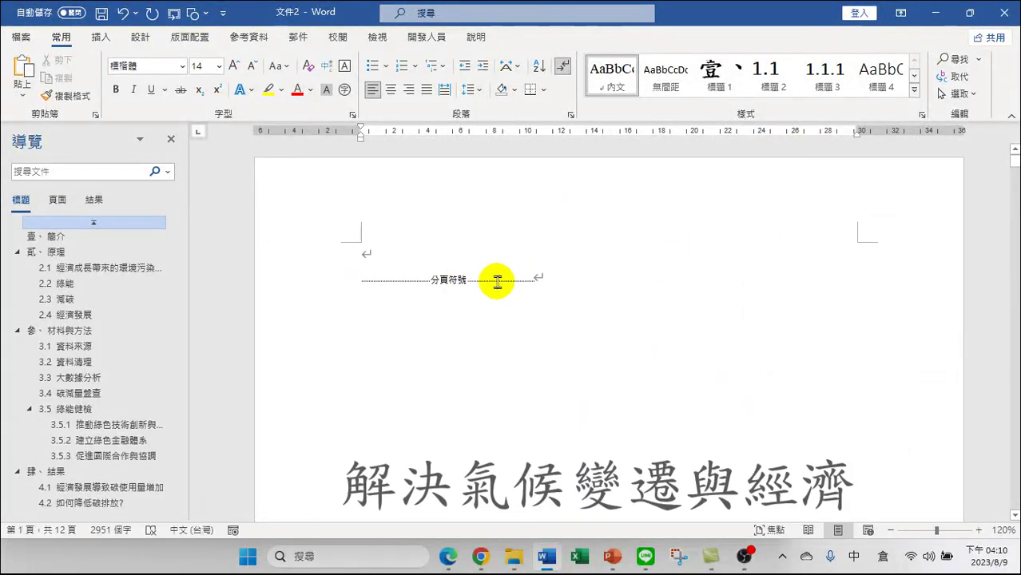
{"action": "left_click", "coordinate": [548, 278]}
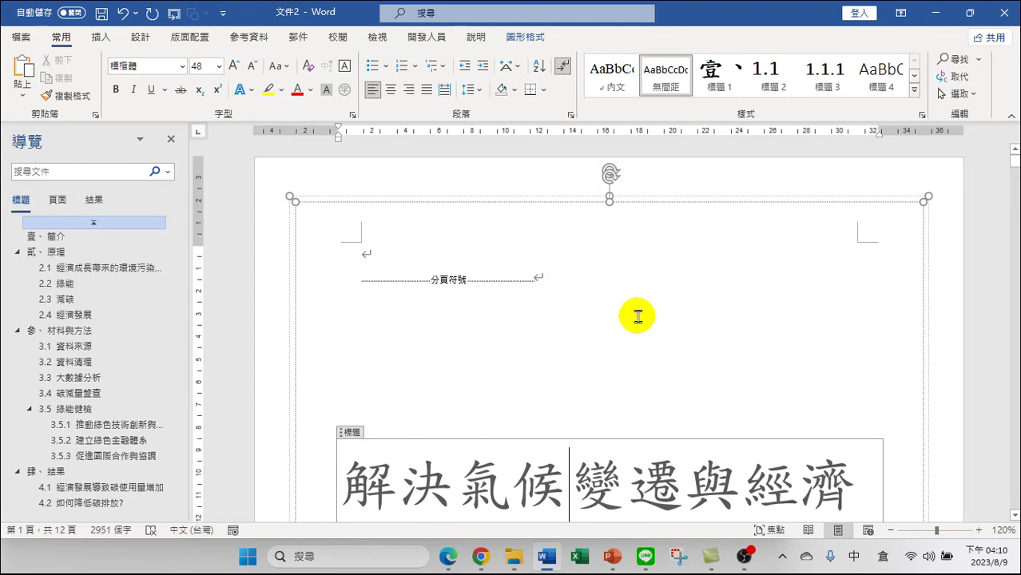
{"action": "scroll", "coordinate": [645, 312], "scroll_direction": "down", "scroll_amount": 6}
{"action": "scroll", "coordinate": [680, 332], "scroll_direction": "down", "scroll_amount": 8}
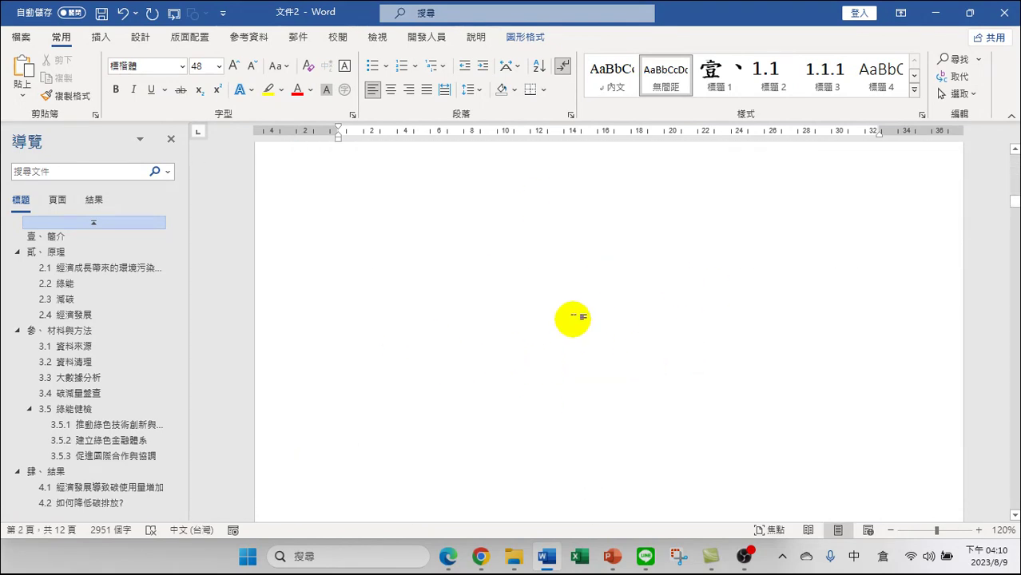
{"action": "scroll", "coordinate": [572, 318], "scroll_direction": "up", "scroll_amount": 4}
{"action": "scroll", "coordinate": [588, 332], "scroll_direction": "down", "scroll_amount": 3}
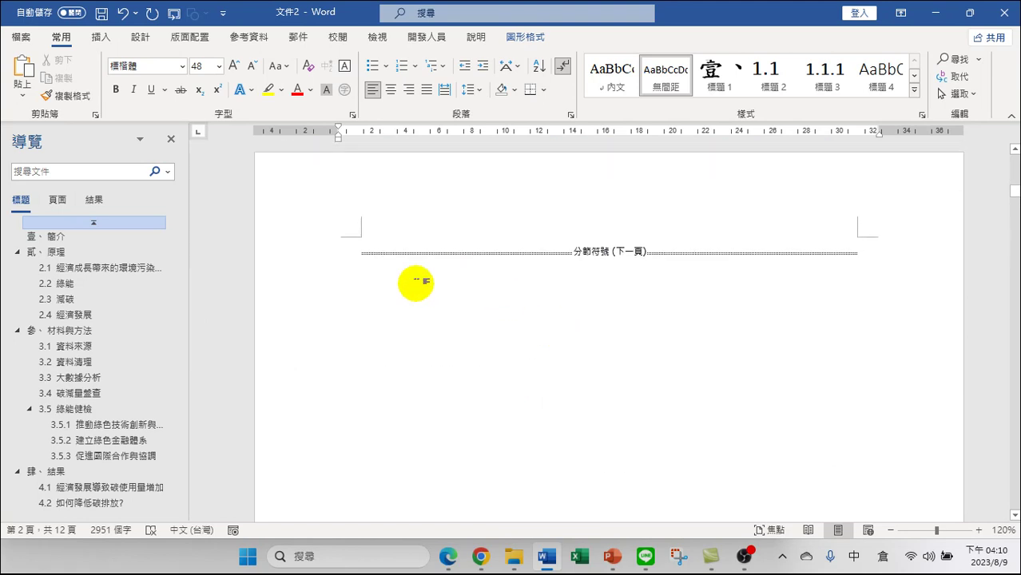
{"action": "scroll", "coordinate": [504, 343], "scroll_direction": "down", "scroll_amount": 5}
{"action": "scroll", "coordinate": [549, 380], "scroll_direction": "down", "scroll_amount": 12}
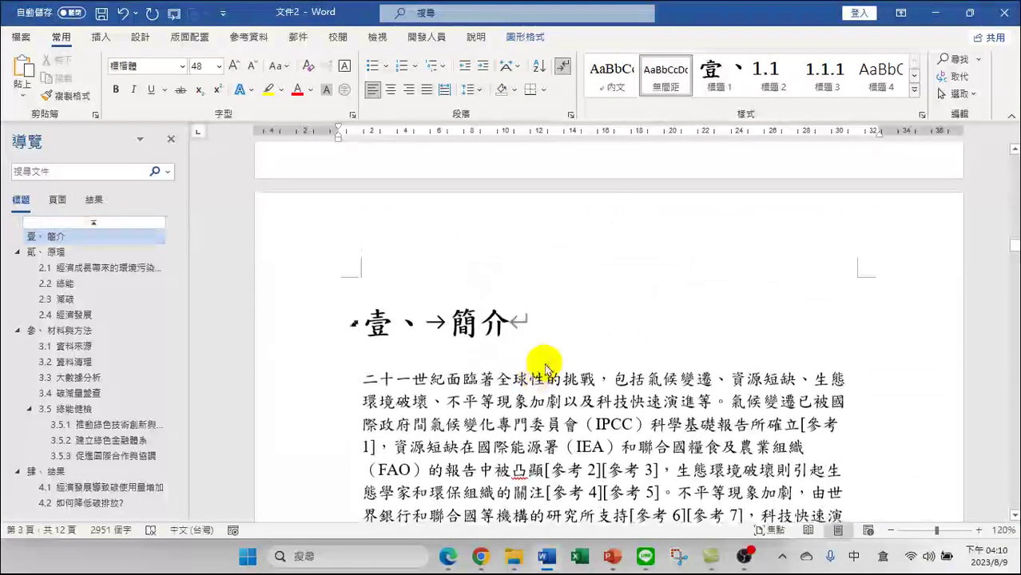
{"action": "scroll", "coordinate": [546, 363], "scroll_direction": "up", "scroll_amount": 4}
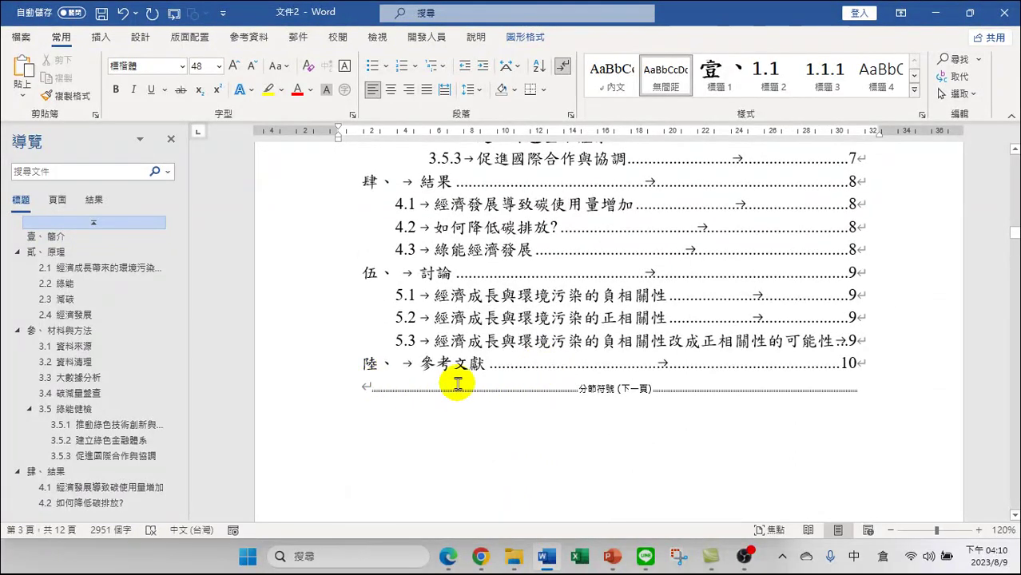
Add empty paragraphs below the table of contents until the section break sits on a new page under three blank lines
{"action": "left_click", "coordinate": [365, 386]}
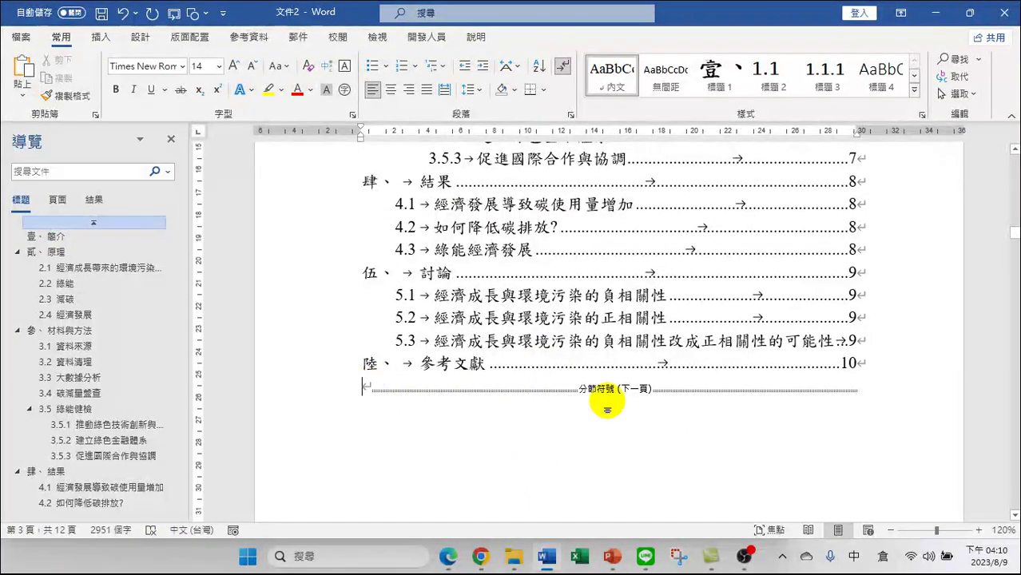
{"action": "left_click", "coordinate": [388, 385]}
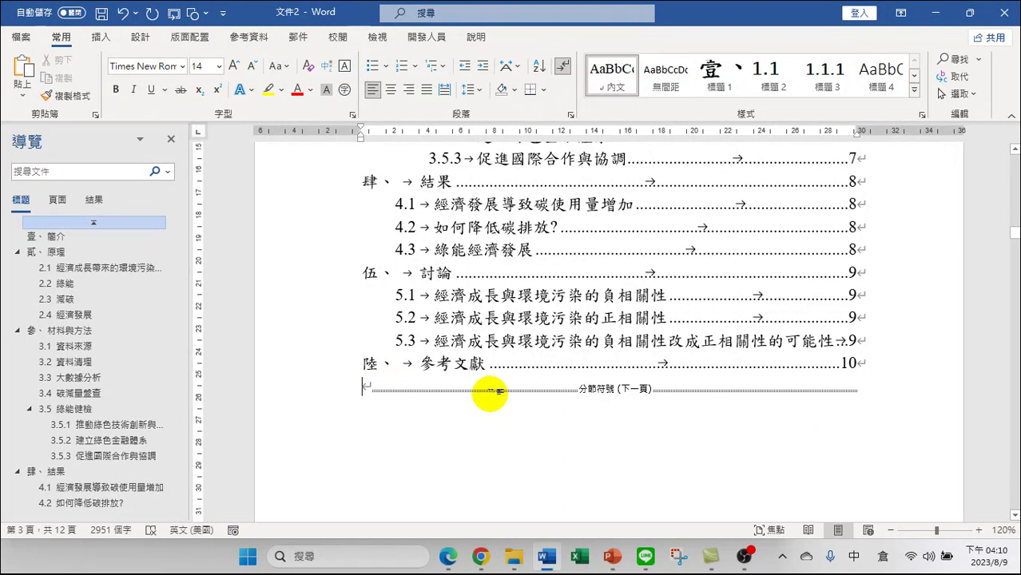
{"action": "key", "text": "Return"}
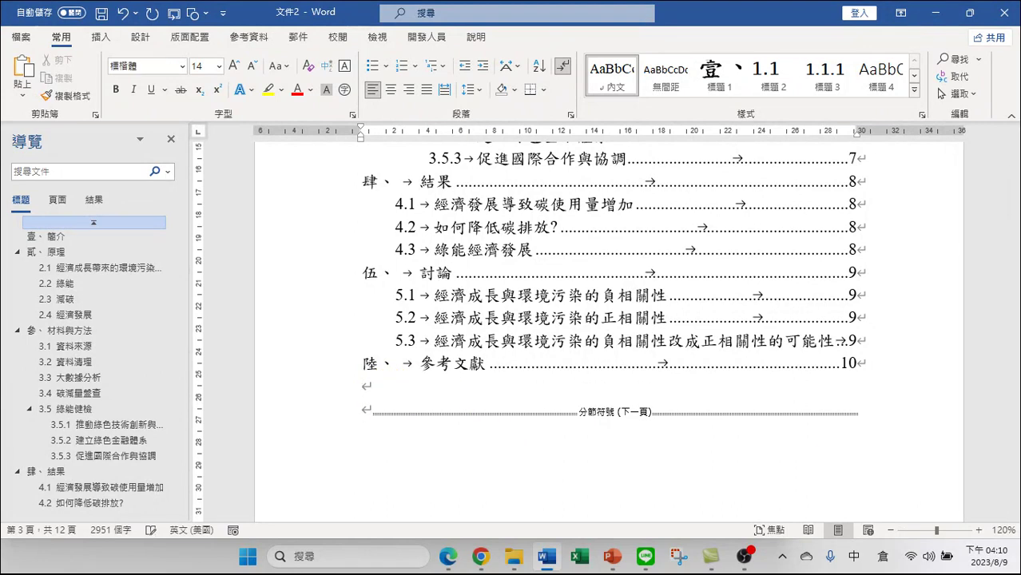
{"action": "left_click", "coordinate": [393, 407]}
{"action": "scroll", "coordinate": [404, 395], "scroll_direction": "down", "scroll_amount": 2}
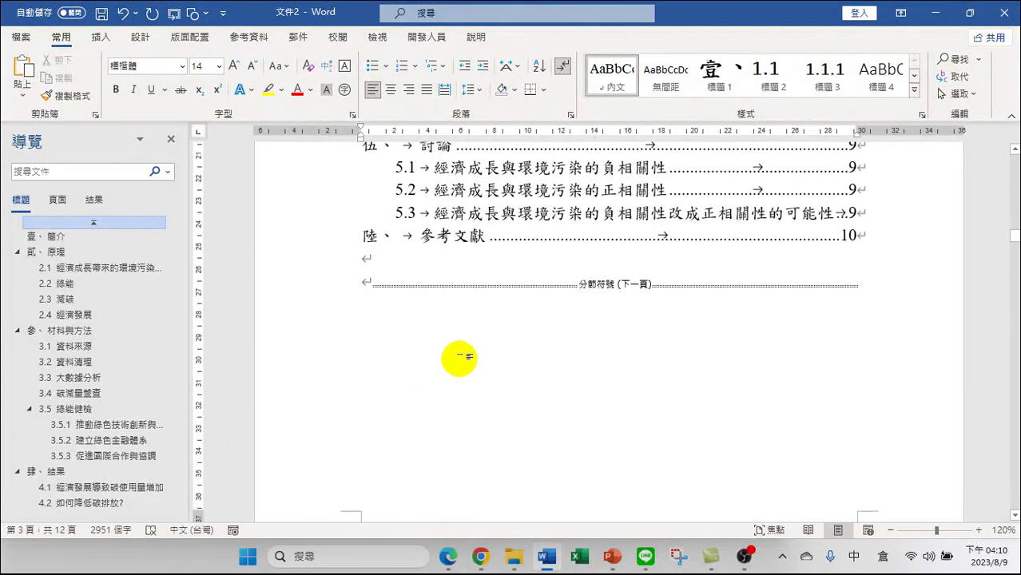
{"action": "key", "text": "Return"}
{"action": "key", "text": "Return"}
{"action": "key", "text": "Return"}
{"action": "key", "text": "Return"}
{"action": "key", "text": "Return"}
{"action": "key", "text": "Return"}
{"action": "key", "text": "Return"}
{"action": "key", "text": "Return"}
{"action": "key", "text": "Return"}
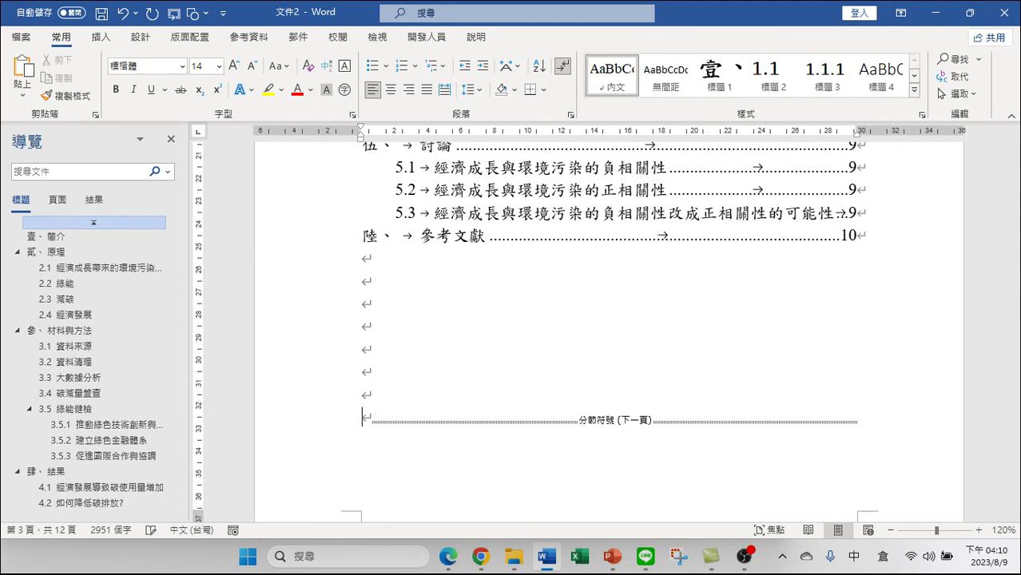
{"action": "key", "text": "Return"}
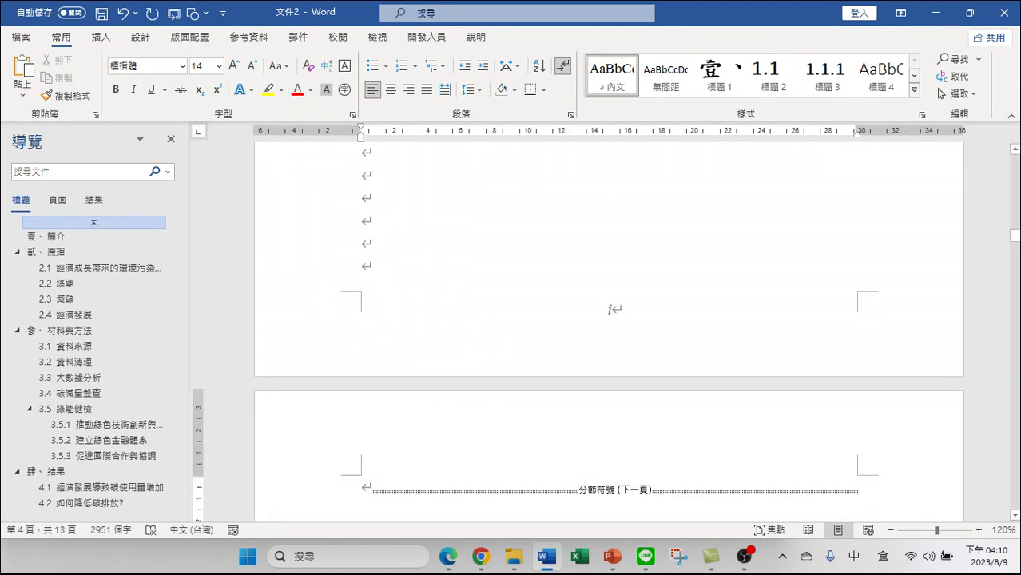
{"action": "key", "text": "Return"}
{"action": "key", "text": "Return"}
{"action": "key", "text": "Return"}
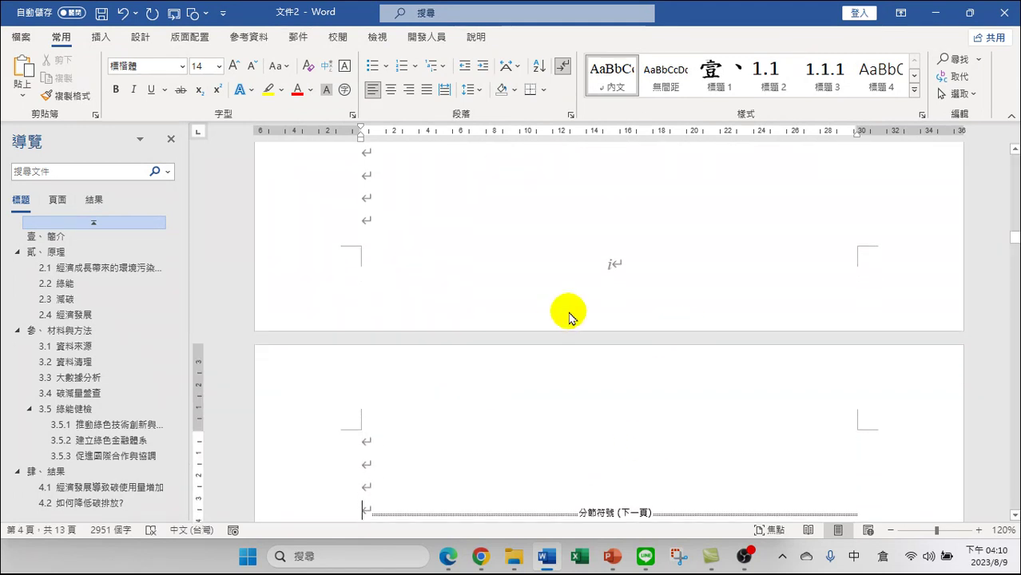
Zoom out to 50% and examine the layout of the cover, the table of contents and the new page after it
{"action": "scroll", "coordinate": [569, 317], "scroll_direction": "up", "scroll_amount": 7}
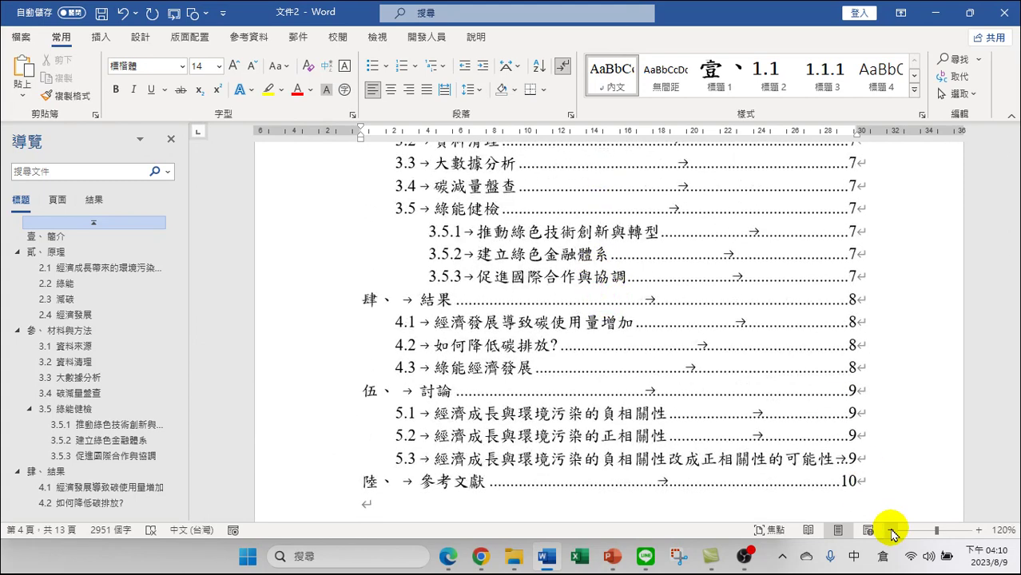
{"action": "left_click", "coordinate": [892, 531]}
{"action": "left_click", "coordinate": [892, 531]}
{"action": "left_click", "coordinate": [891, 530]}
{"action": "left_click", "coordinate": [891, 531]}
{"action": "left_click", "coordinate": [892, 530]}
{"action": "left_click", "coordinate": [892, 531]}
{"action": "left_click", "coordinate": [892, 530]}
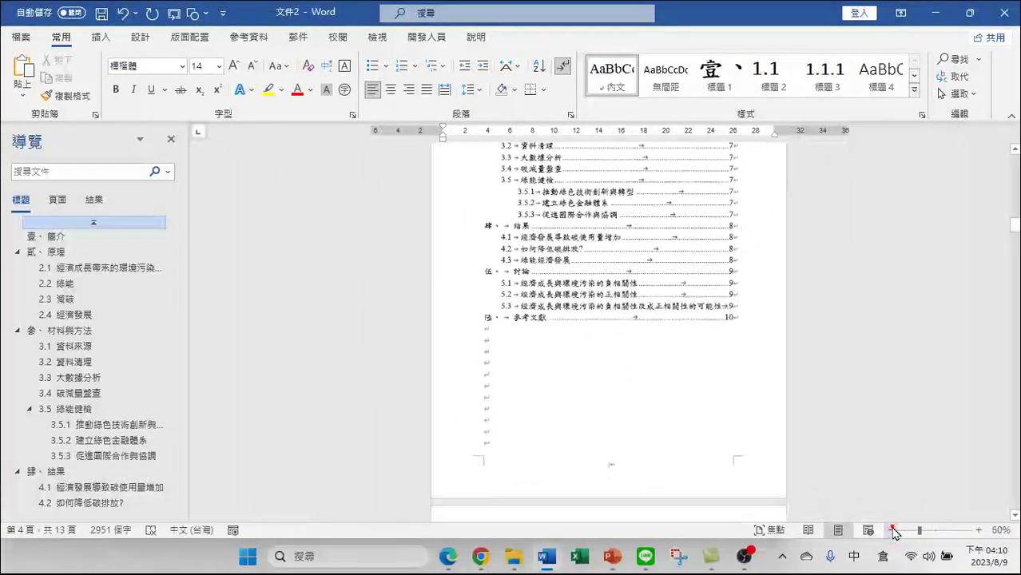
{"action": "left_click", "coordinate": [892, 530]}
{"action": "scroll", "coordinate": [758, 336], "scroll_direction": "up", "scroll_amount": 5}
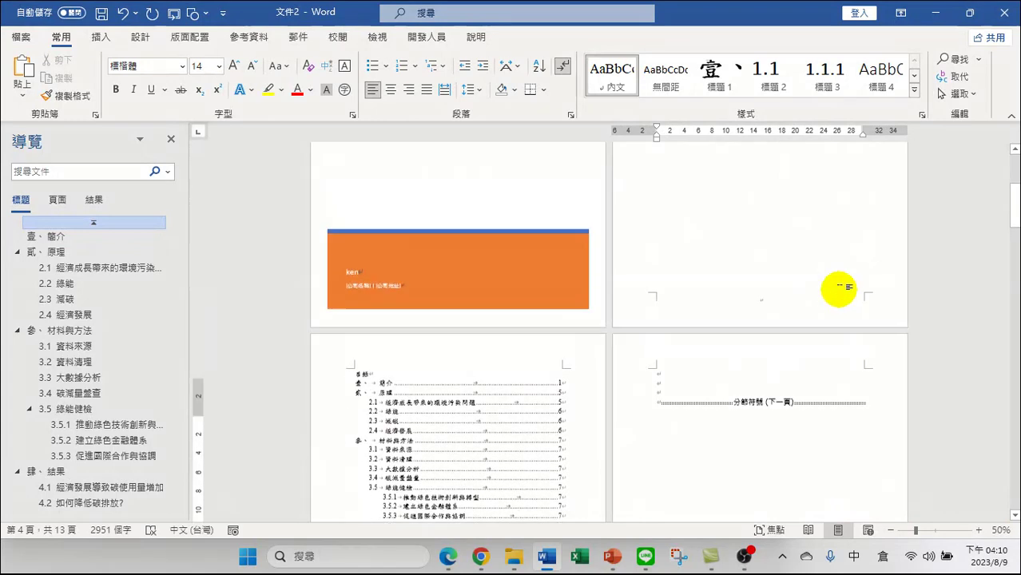
{"action": "scroll", "coordinate": [840, 288], "scroll_direction": "up", "scroll_amount": 5}
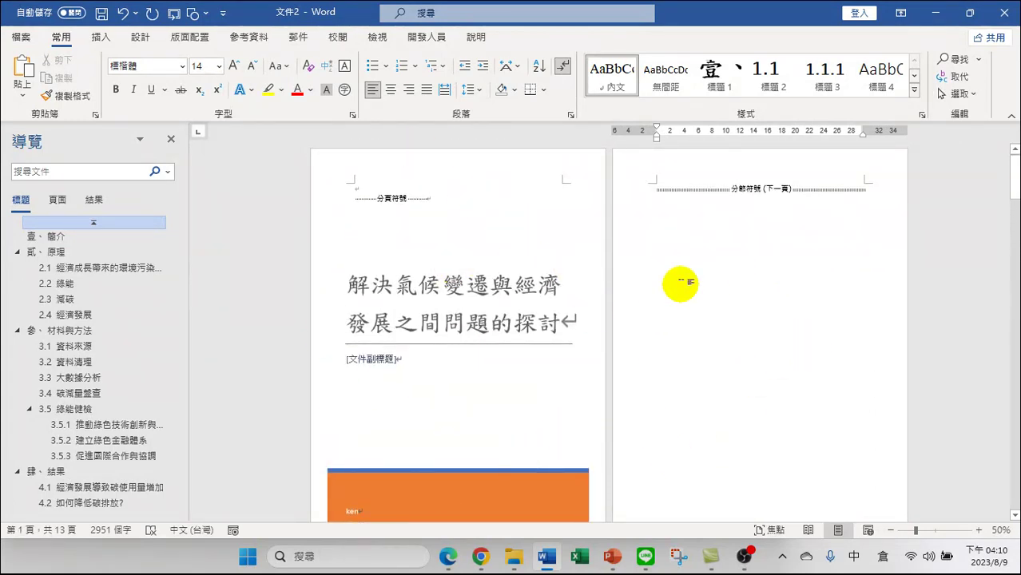
{"action": "scroll", "coordinate": [803, 358], "scroll_direction": "down", "scroll_amount": 8}
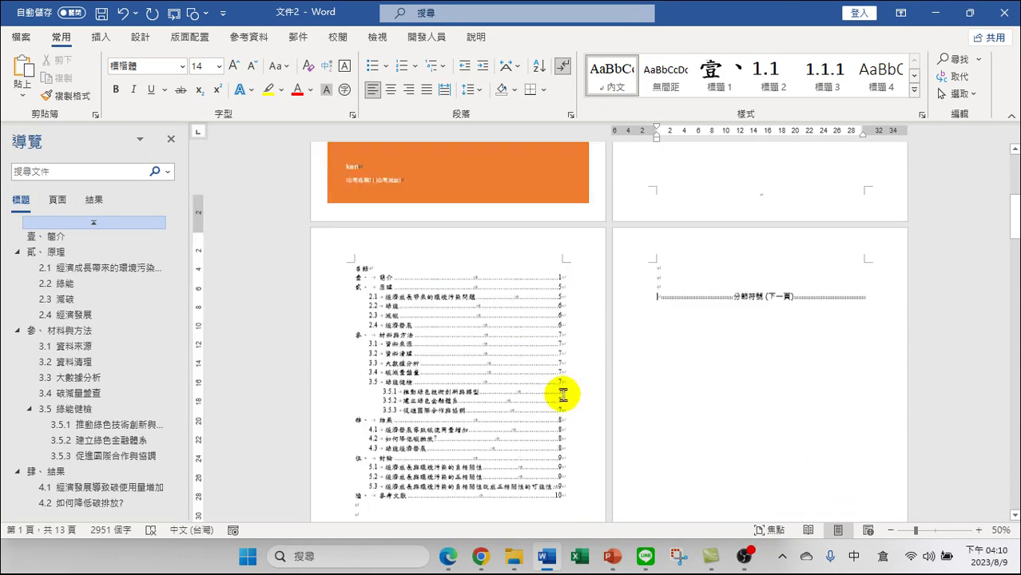
{"action": "scroll", "coordinate": [679, 376], "scroll_direction": "up", "scroll_amount": 3}
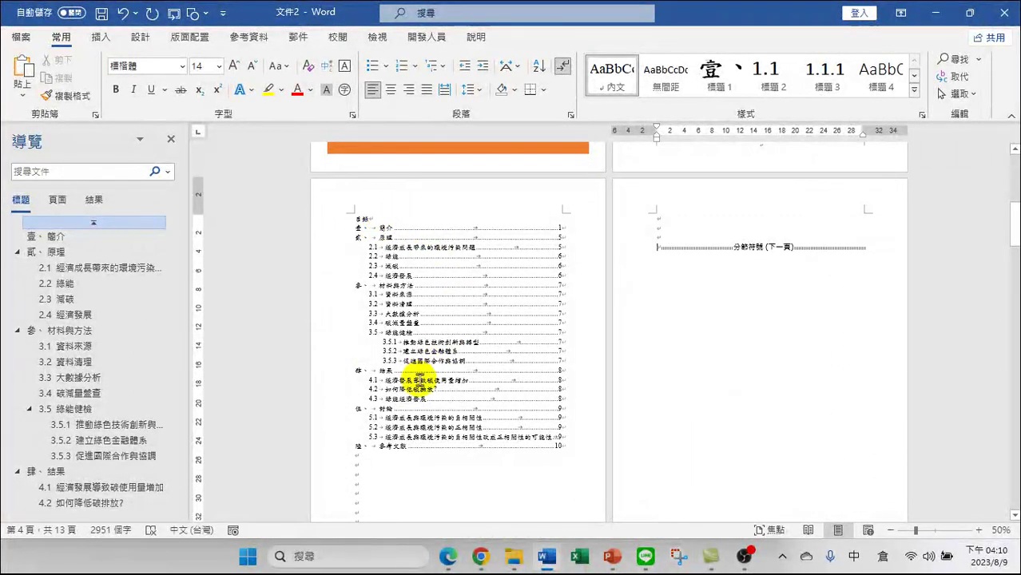
{"action": "left_click", "coordinate": [687, 249]}
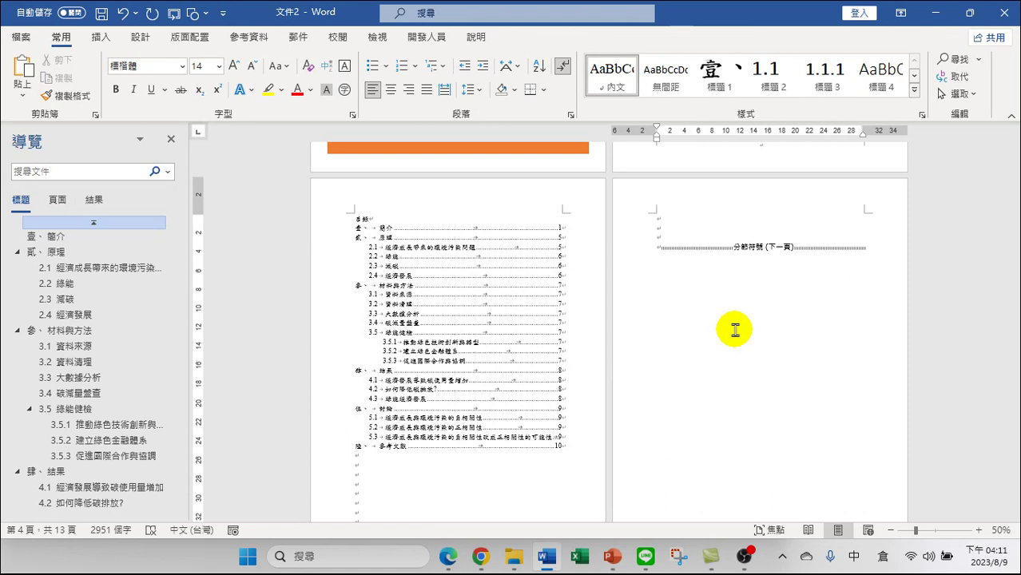
{"action": "scroll", "coordinate": [433, 377], "scroll_direction": "up", "scroll_amount": 3}
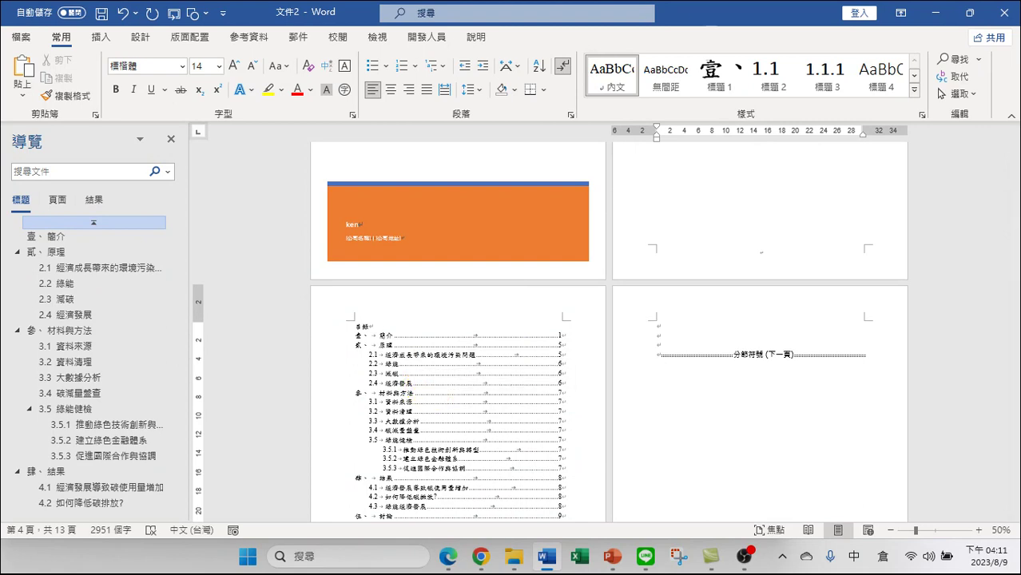
{"action": "scroll", "coordinate": [433, 384], "scroll_direction": "down", "scroll_amount": 5}
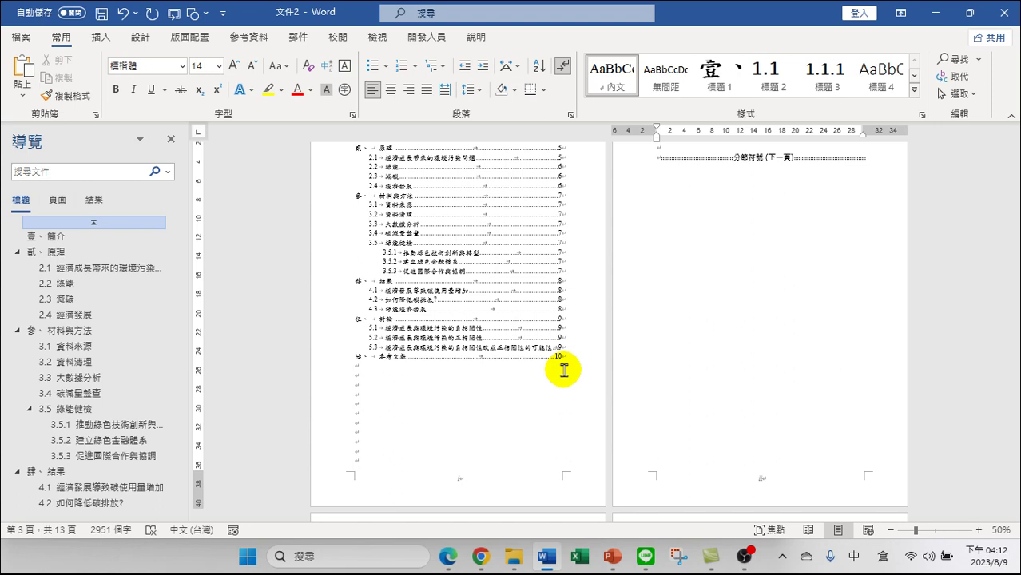
Zoom in to 90% and enter the heading 表目錄 on the first line of the new page, followed by a new line
{"action": "left_click", "coordinate": [357, 365]}
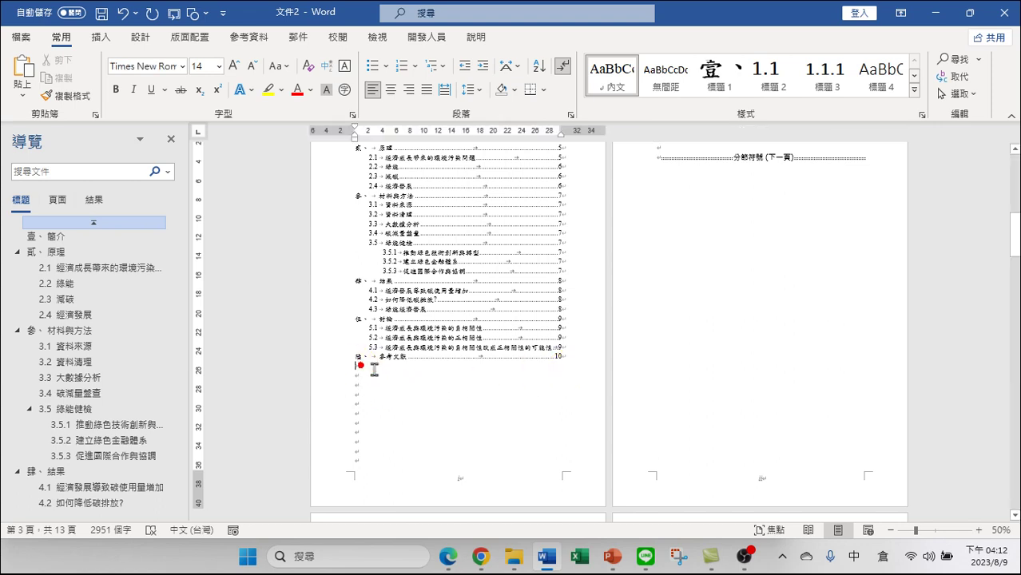
{"action": "left_click", "coordinate": [978, 530]}
{"action": "left_click", "coordinate": [979, 531]}
{"action": "left_click", "coordinate": [979, 530]}
{"action": "left_click", "coordinate": [979, 530]}
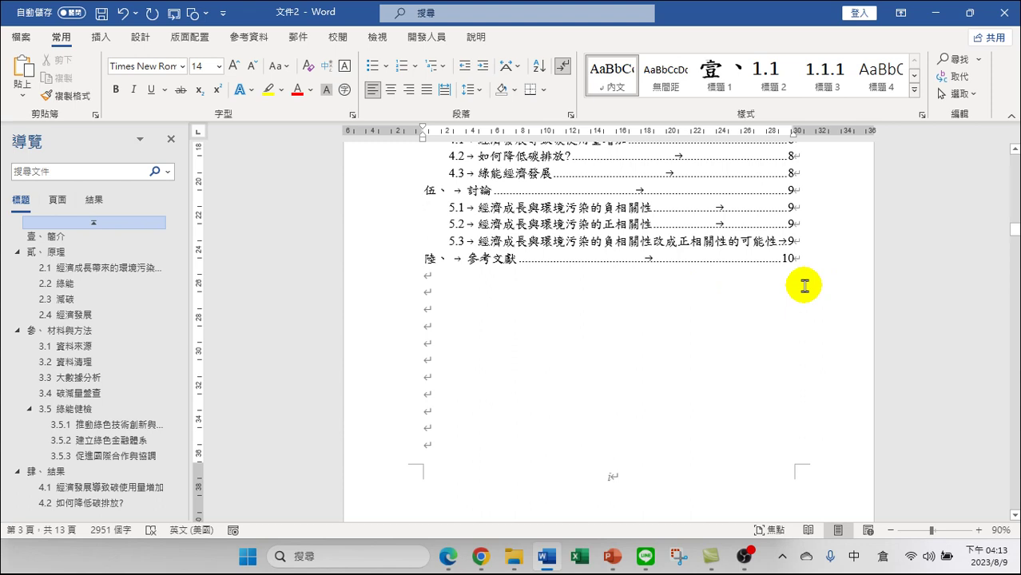
{"action": "scroll", "coordinate": [625, 319], "scroll_direction": "down", "scroll_amount": 5}
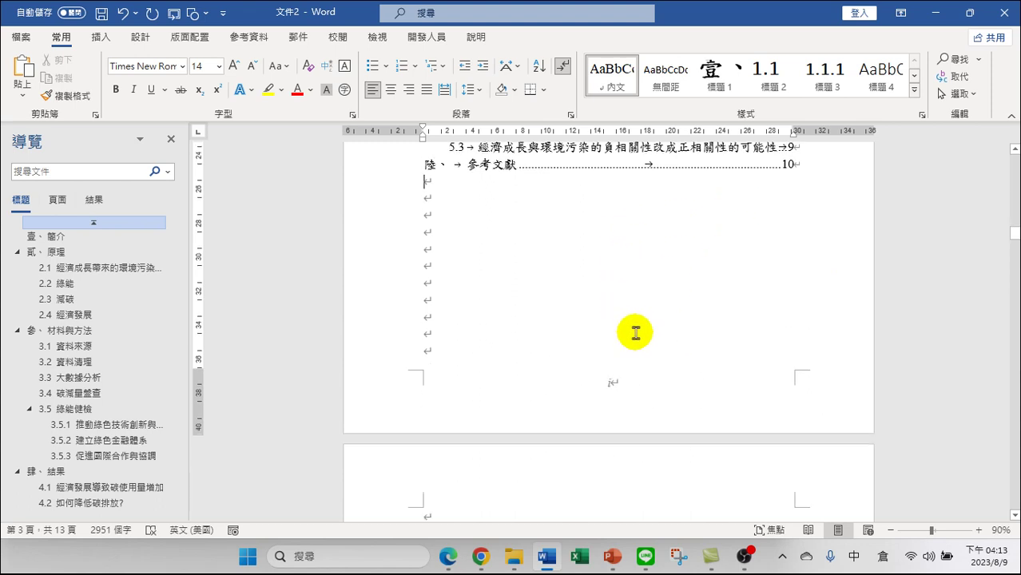
{"action": "left_click", "coordinate": [449, 201]}
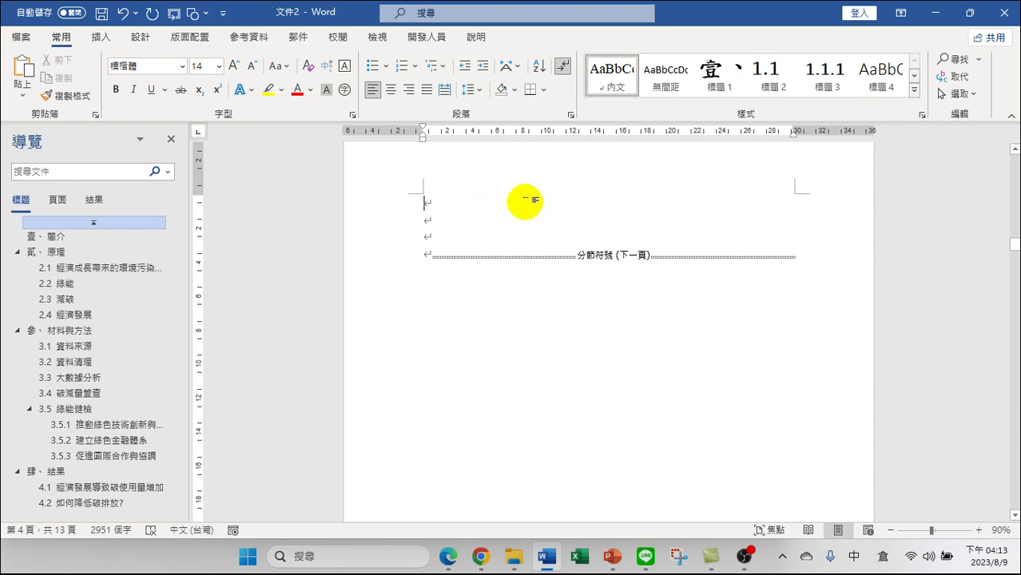
{"action": "type", "text": "表"}
{"action": "key", "text": "Return"}
{"action": "type", "text": "目錄"}
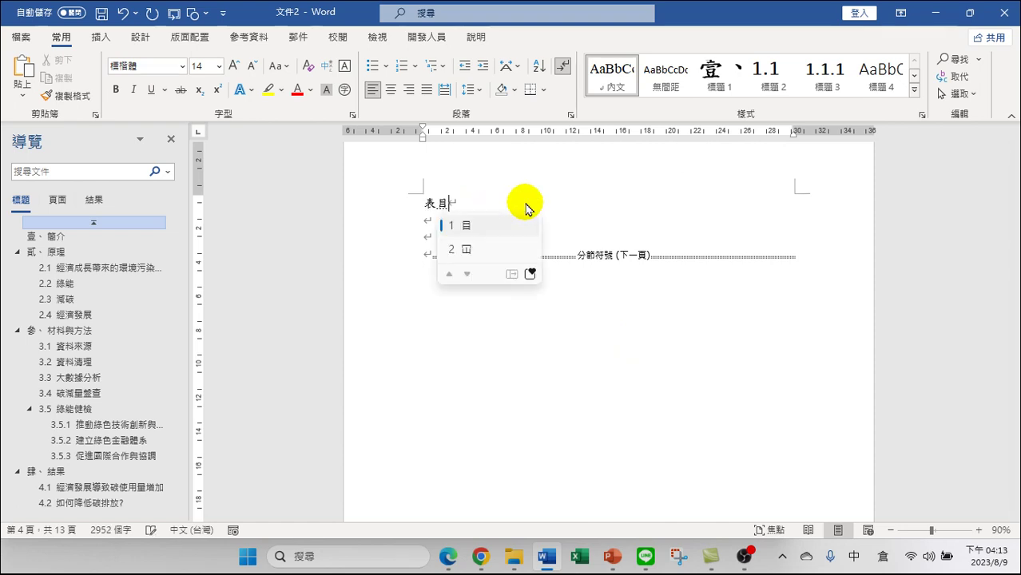
{"action": "key", "text": "Return"}
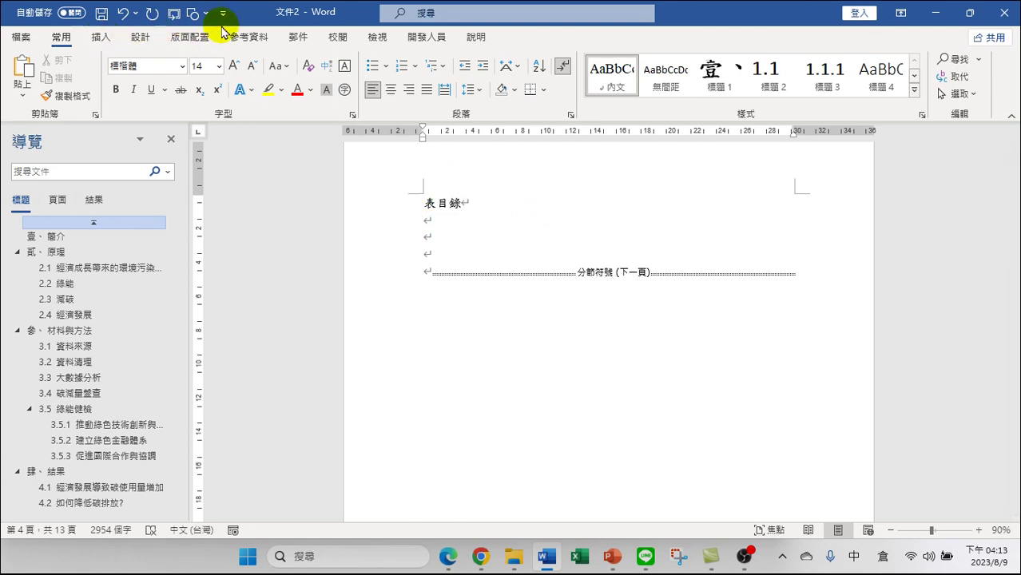
Insert a table of figures under the 表目錄 heading using the 表格 caption label, with label and number included
{"action": "left_click", "coordinate": [250, 38]}
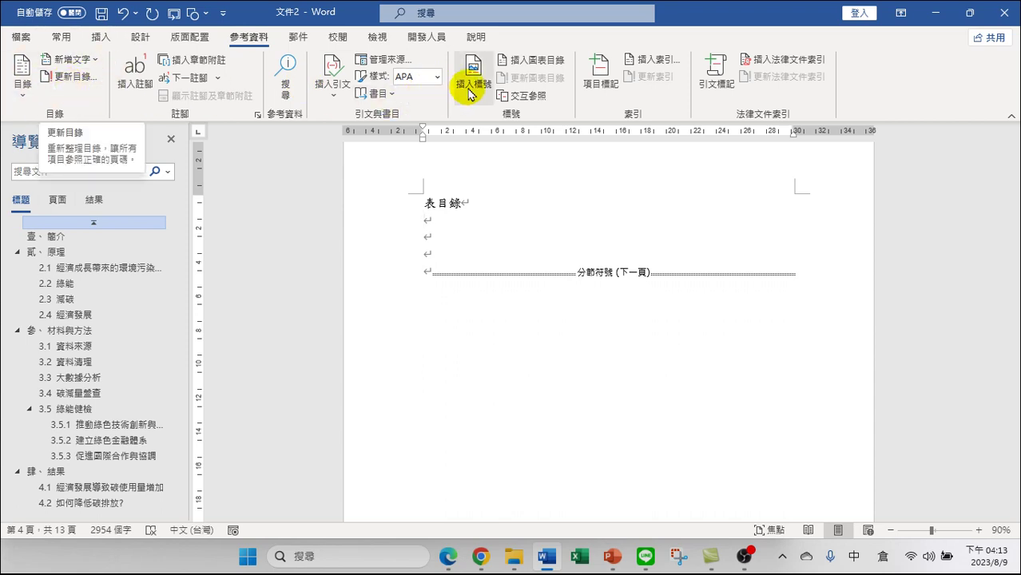
{"action": "left_click", "coordinate": [520, 60]}
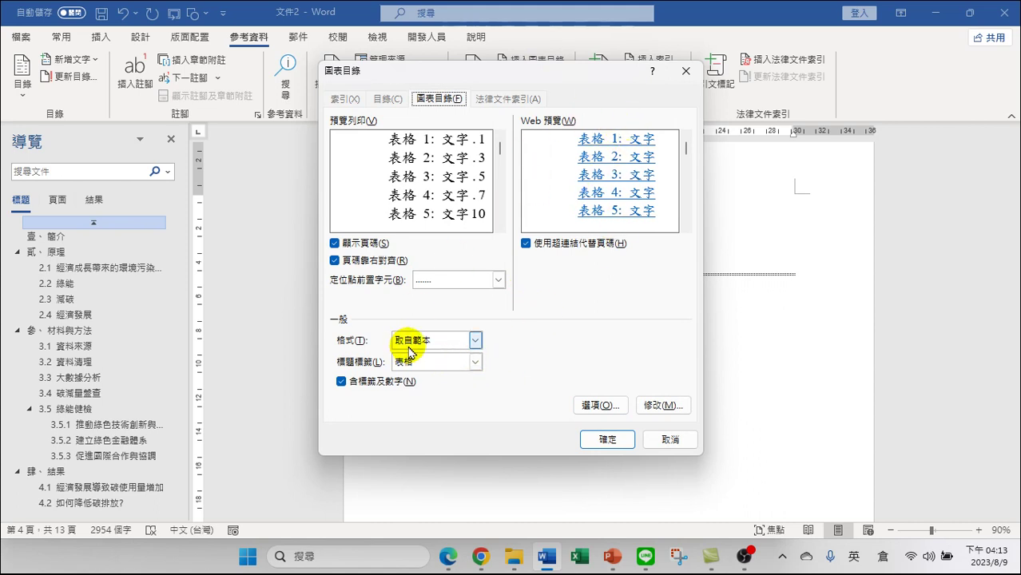
{"action": "left_click", "coordinate": [410, 363]}
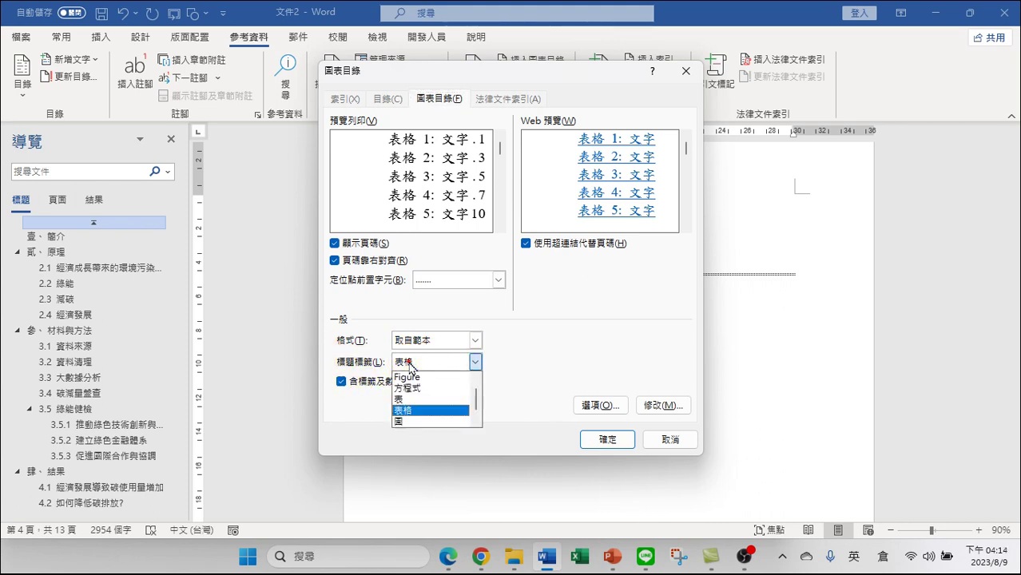
{"action": "left_click", "coordinate": [405, 411]}
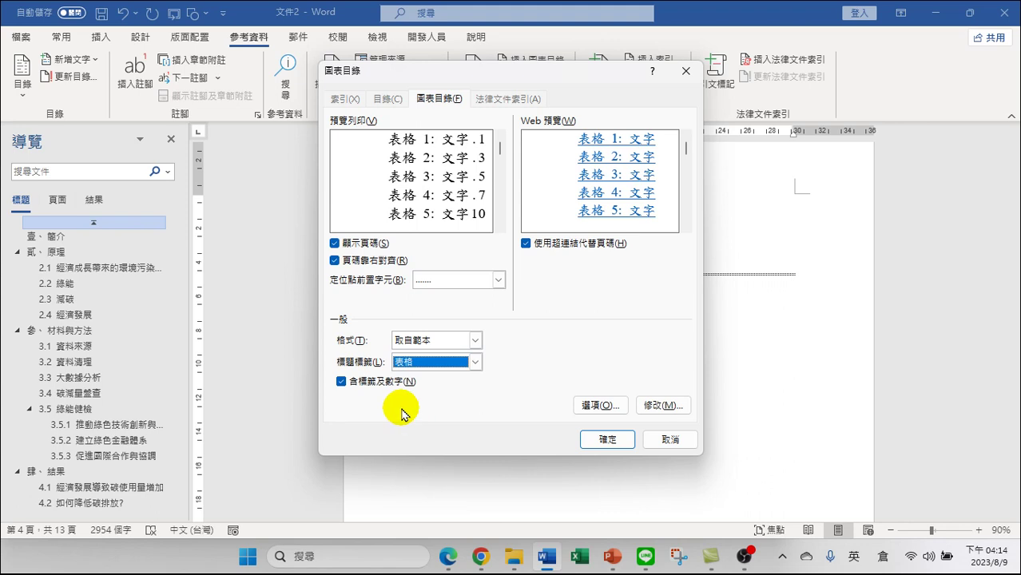
{"action": "left_click", "coordinate": [599, 441]}
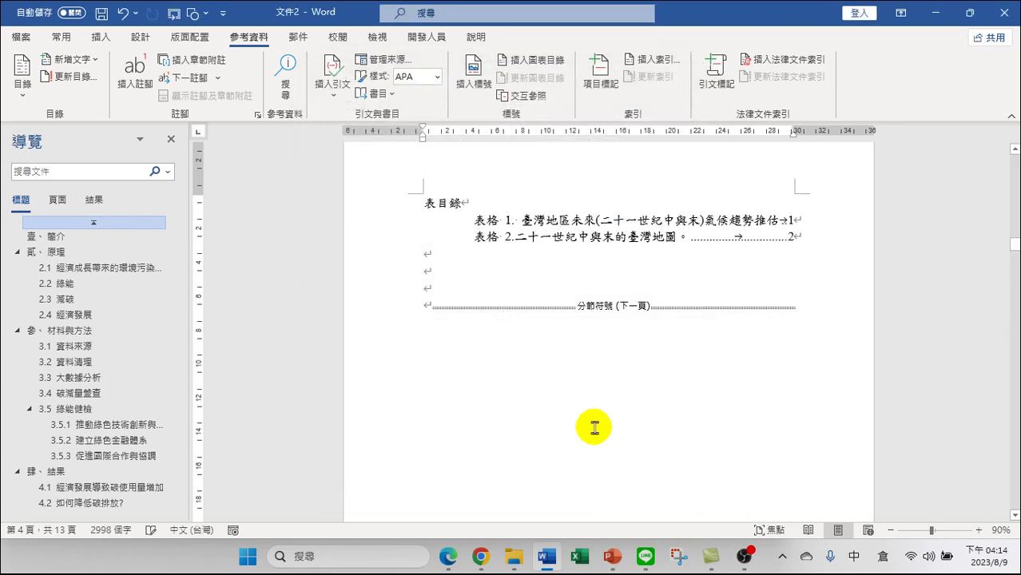
{"action": "left_click", "coordinate": [472, 219]}
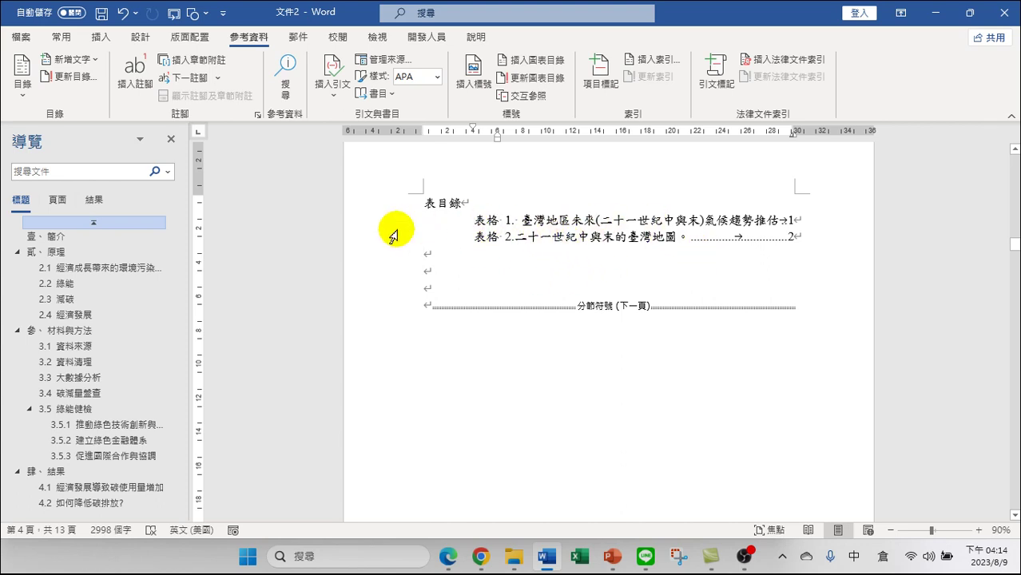
{"action": "left_click_drag", "start_coordinate": [382, 222], "coordinate": [390, 239]}
{"action": "left_click", "coordinate": [609, 271]}
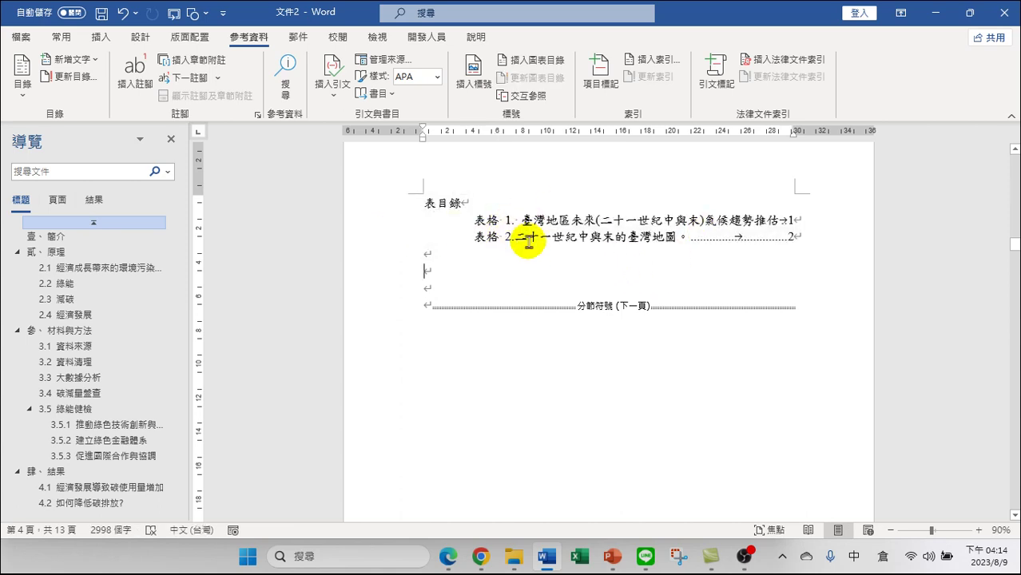
{"action": "left_click", "coordinate": [395, 230]}
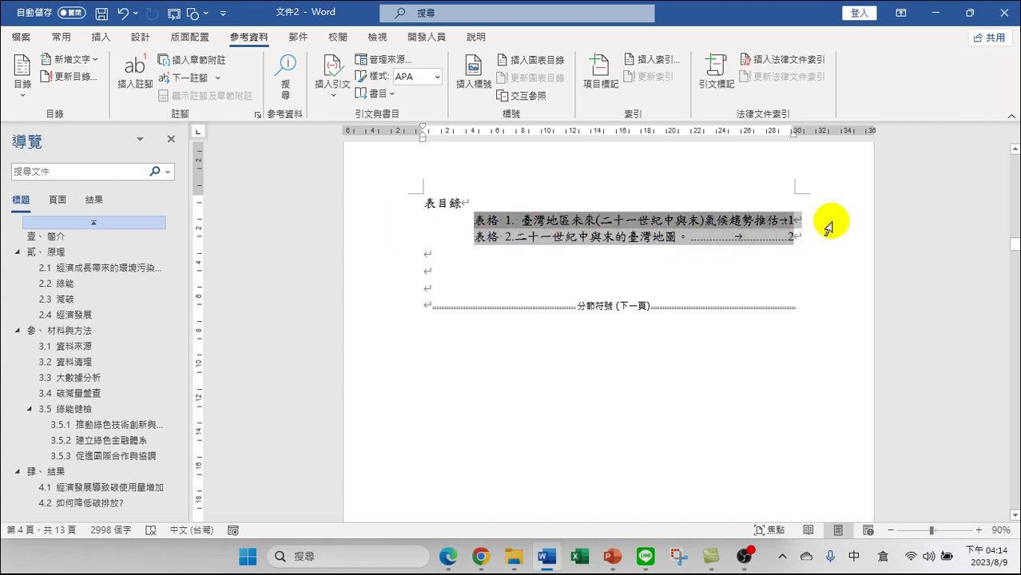
{"action": "left_click", "coordinate": [783, 225]}
{"action": "left_click_drag", "start_coordinate": [783, 225], "coordinate": [861, 242]}
{"action": "left_click_drag", "start_coordinate": [855, 244], "coordinate": [802, 246]}
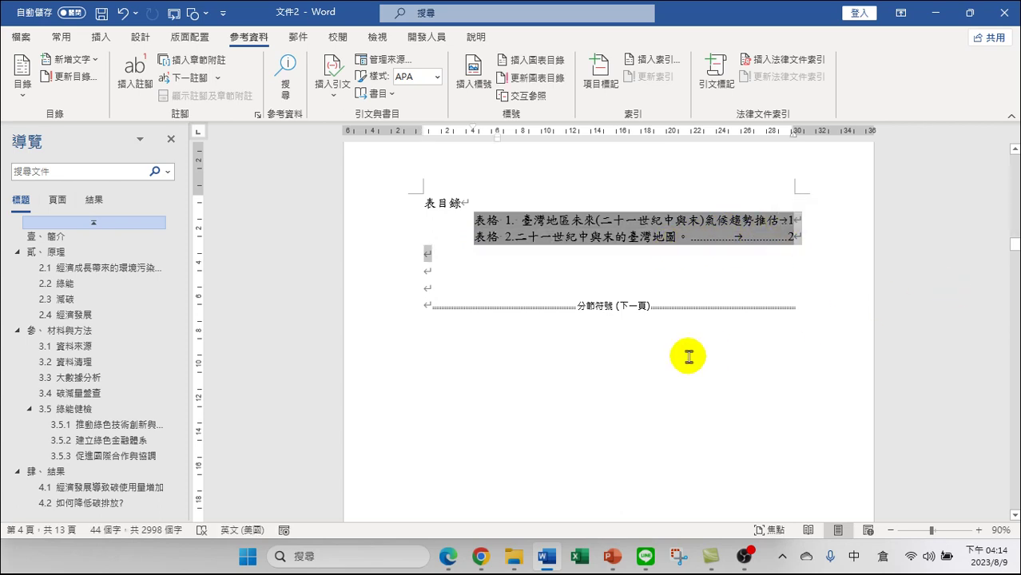
{"action": "left_click", "coordinate": [845, 231]}
Reduce the first-line indent of both list-of-tables entries to about 1.5 on the ruler
{"action": "left_click_drag", "start_coordinate": [384, 221], "coordinate": [415, 221]}
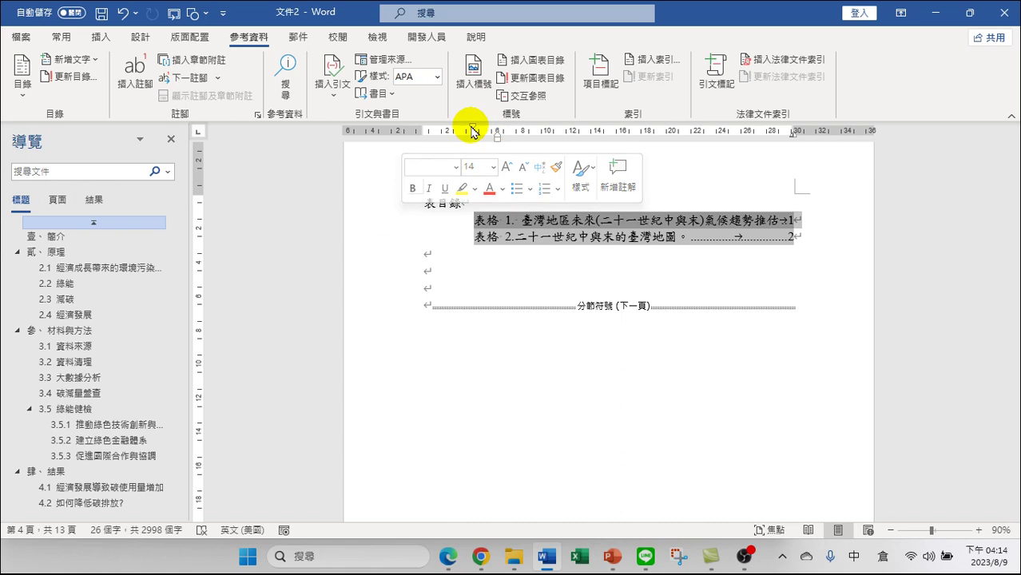
{"action": "mouse_move", "coordinate": [474, 132]}
{"action": "left_mouse_down"}
{"action": "mouse_move", "coordinate": [430, 130]}
{"action": "mouse_move", "coordinate": [444, 131]}
{"action": "left_mouse_up"}
{"action": "left_click", "coordinate": [478, 237]}
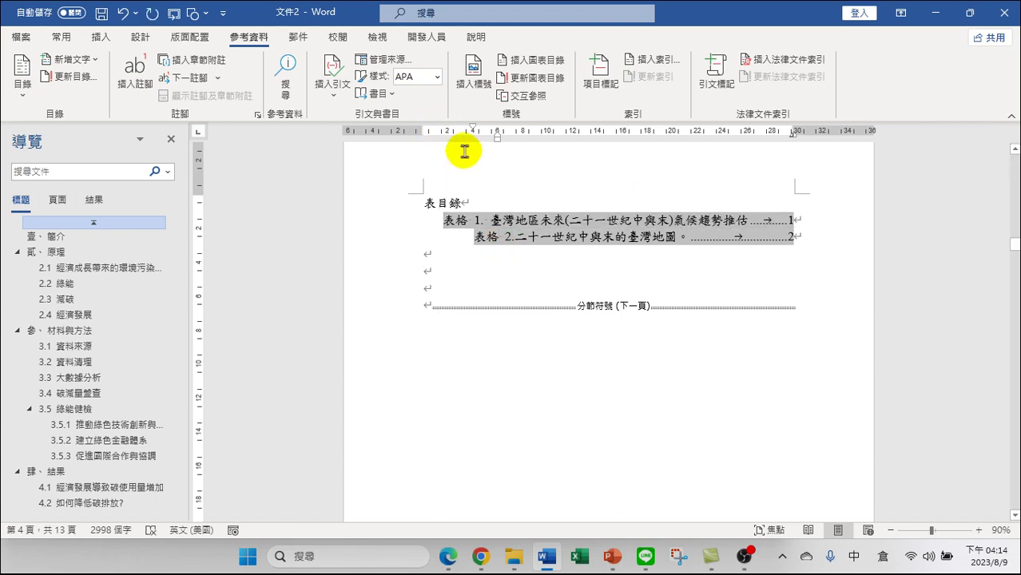
{"action": "left_click_drag", "start_coordinate": [473, 132], "coordinate": [445, 131]}
{"action": "left_click", "coordinate": [919, 272]}
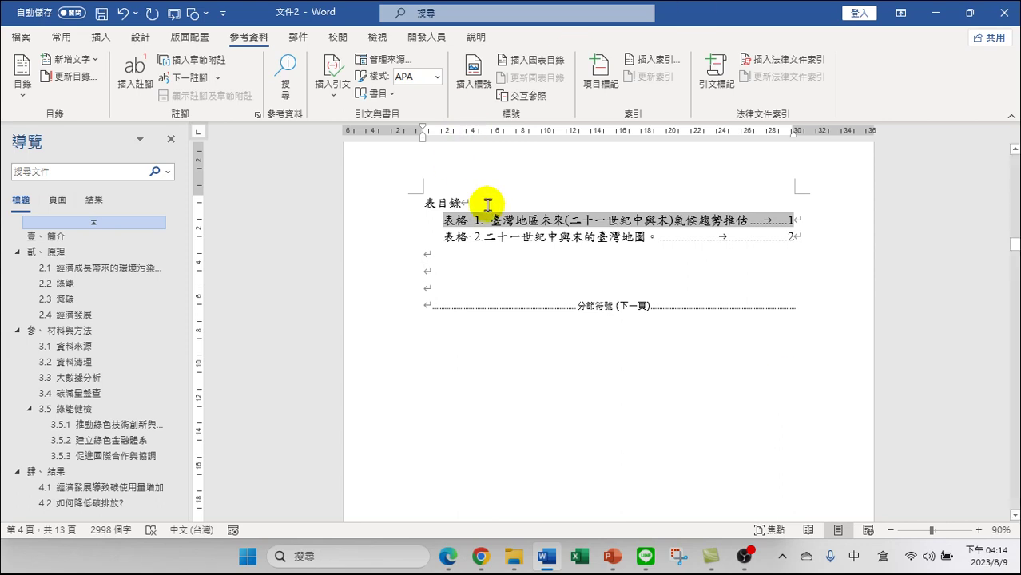
Center the 表目錄 heading above the list of tables
{"action": "left_click", "coordinate": [61, 37]}
{"action": "left_click", "coordinate": [391, 90]}
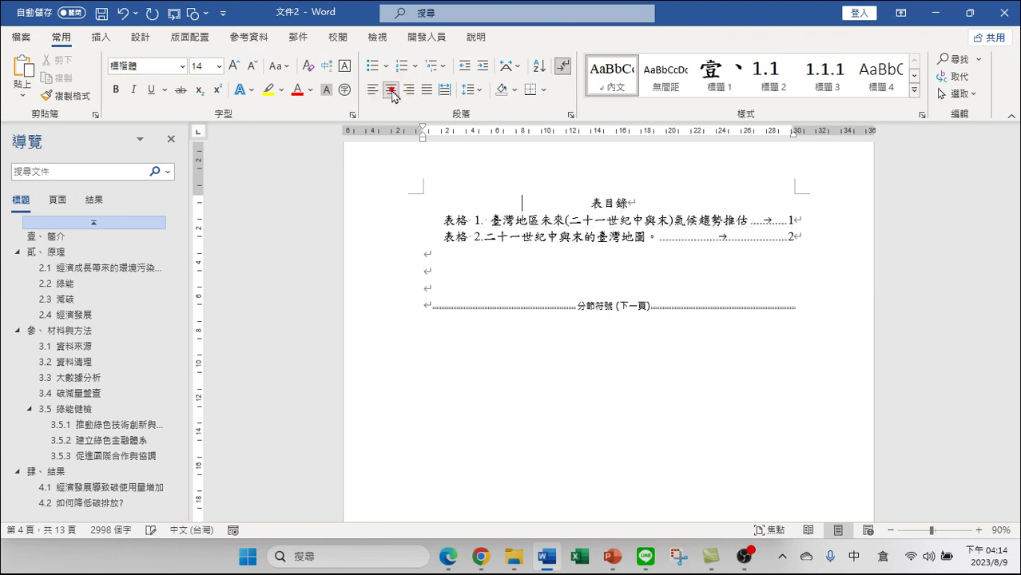
{"action": "left_click", "coordinate": [903, 289]}
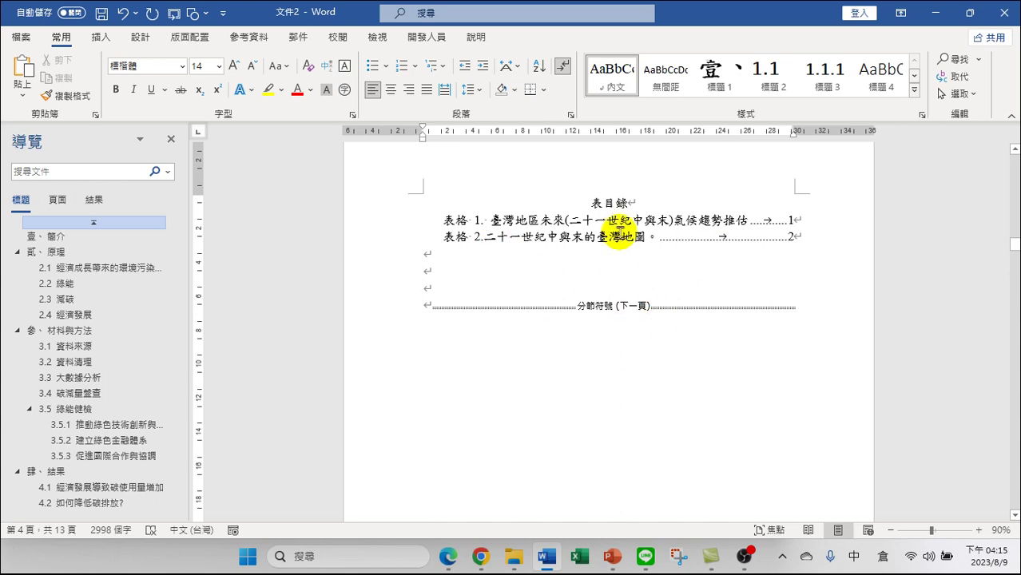
Check the table of contents page against the 表目錄 page and review the reference tools for its entries
{"action": "scroll", "coordinate": [587, 270], "scroll_direction": "up", "scroll_amount": 1}
{"action": "scroll", "coordinate": [587, 271], "scroll_direction": "up", "scroll_amount": 15}
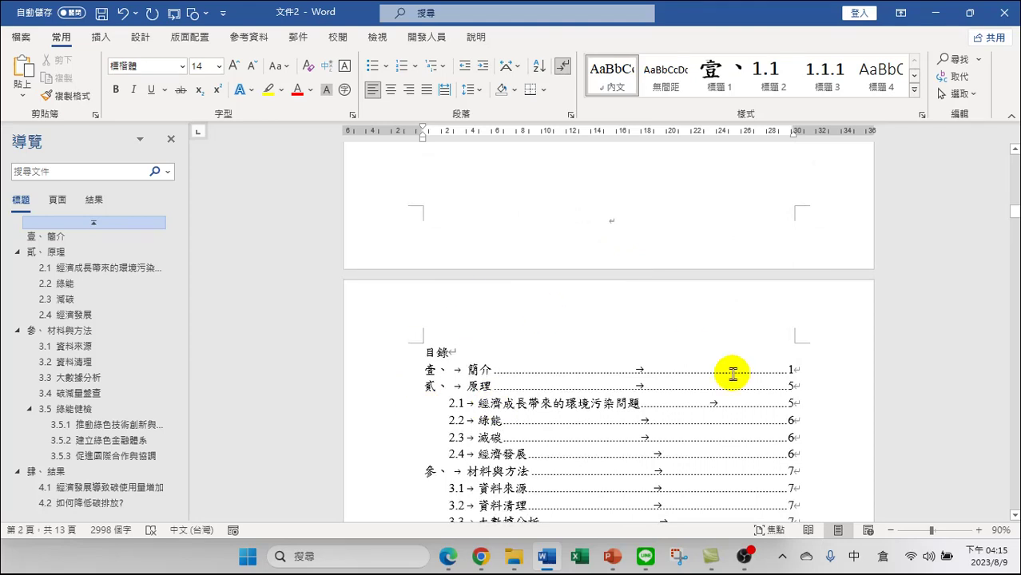
{"action": "scroll", "coordinate": [570, 386], "scroll_direction": "down", "scroll_amount": 1}
{"action": "scroll", "coordinate": [570, 386], "scroll_direction": "down", "scroll_amount": 15}
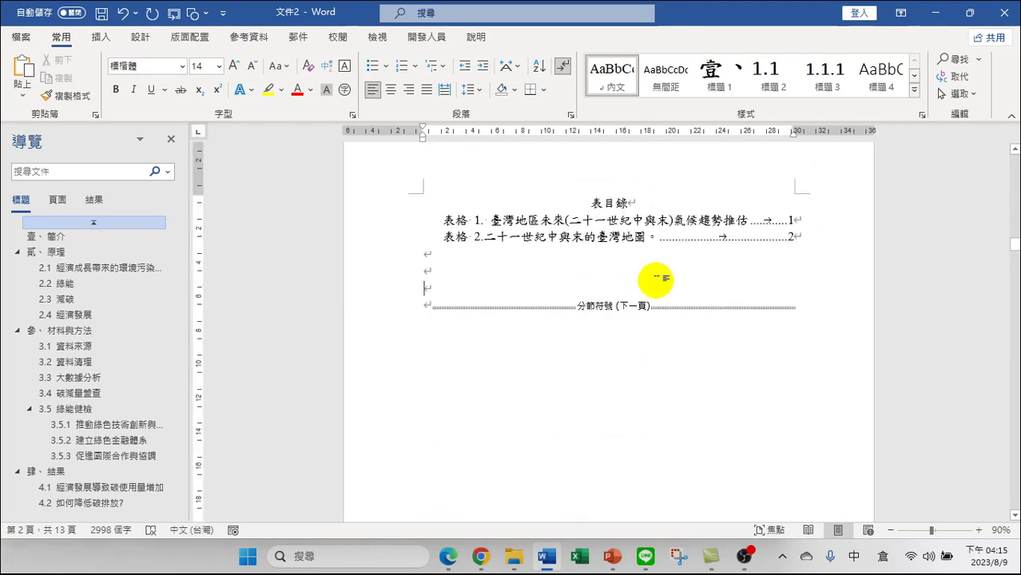
{"action": "left_click", "coordinate": [605, 203]}
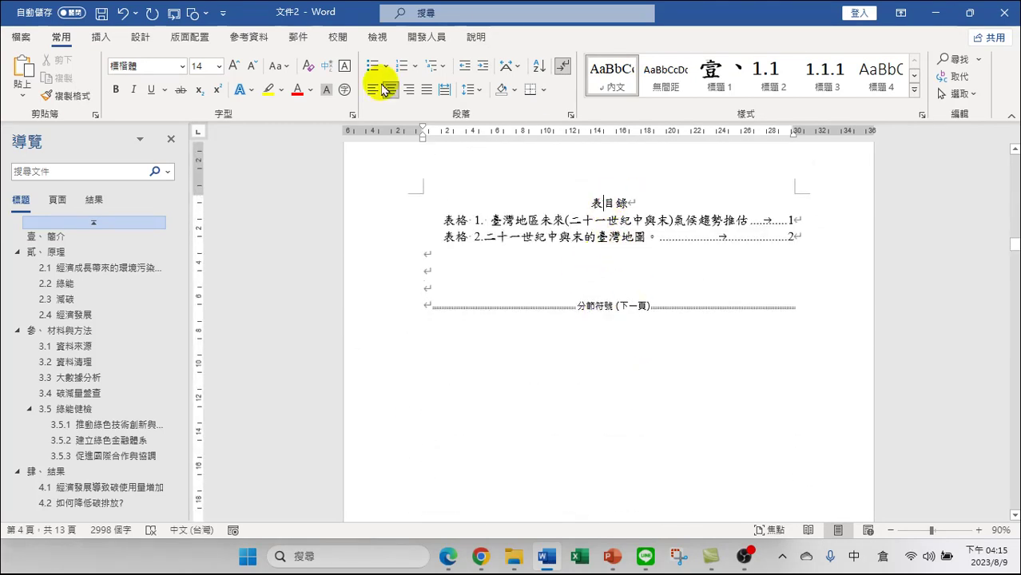
{"action": "left_click", "coordinate": [262, 39]}
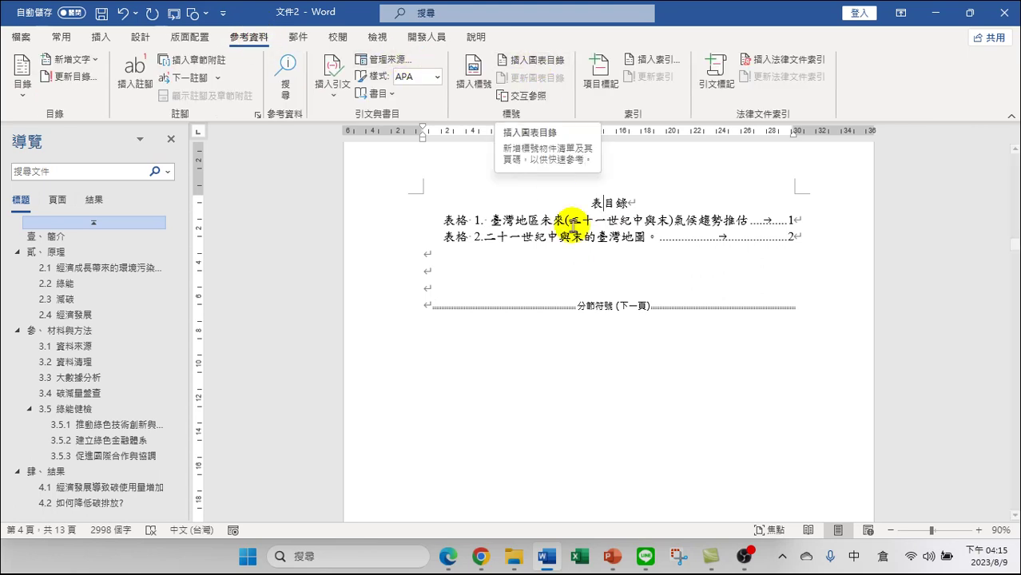
{"action": "left_click", "coordinate": [630, 238]}
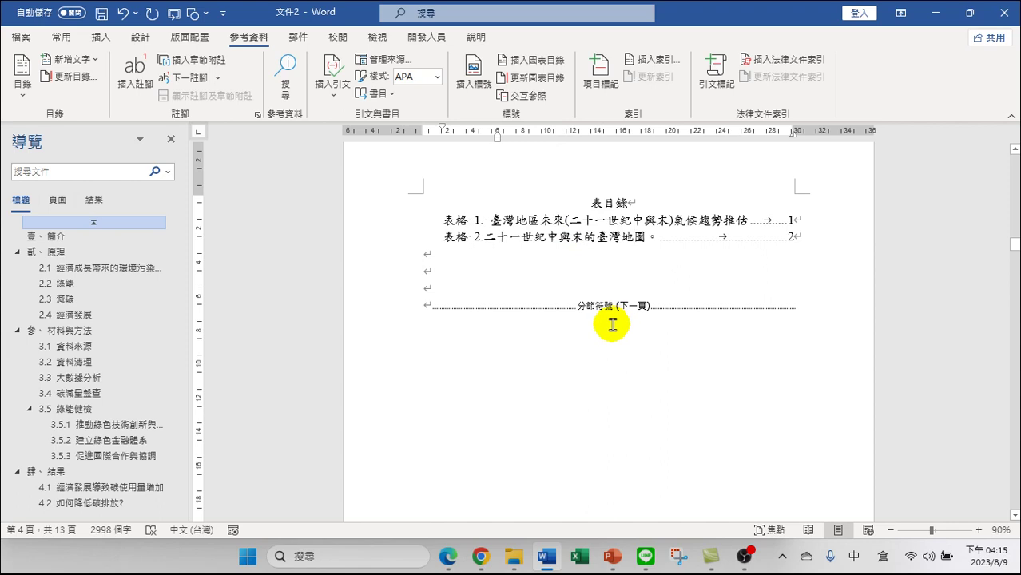
Examine the whole report from the cover through both contents lists, the tables and the chapters down to section 4.3
{"action": "left_click_drag", "start_coordinate": [1014, 244], "coordinate": [968, 157]}
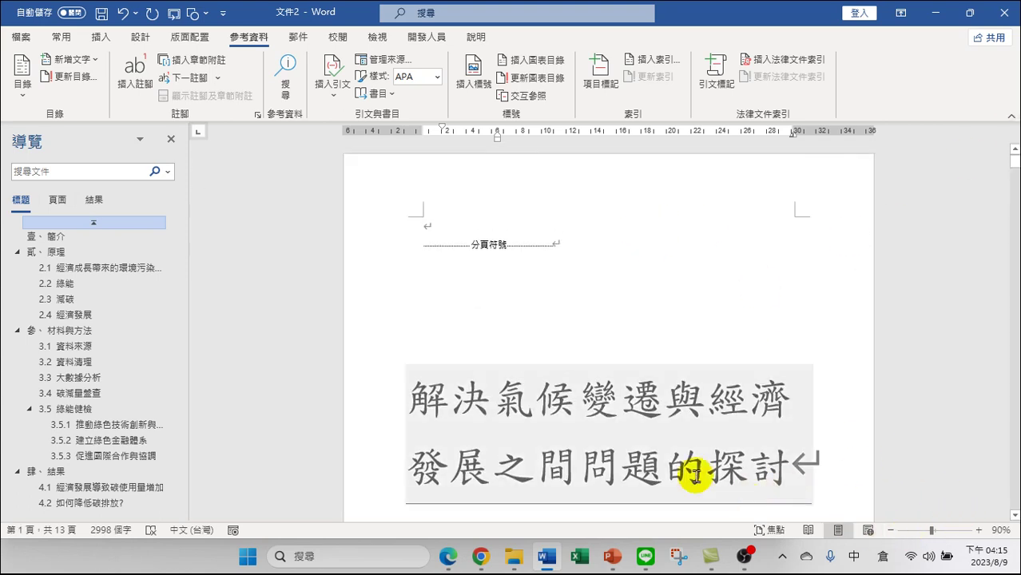
{"action": "scroll", "coordinate": [578, 346], "scroll_direction": "down", "scroll_amount": 3}
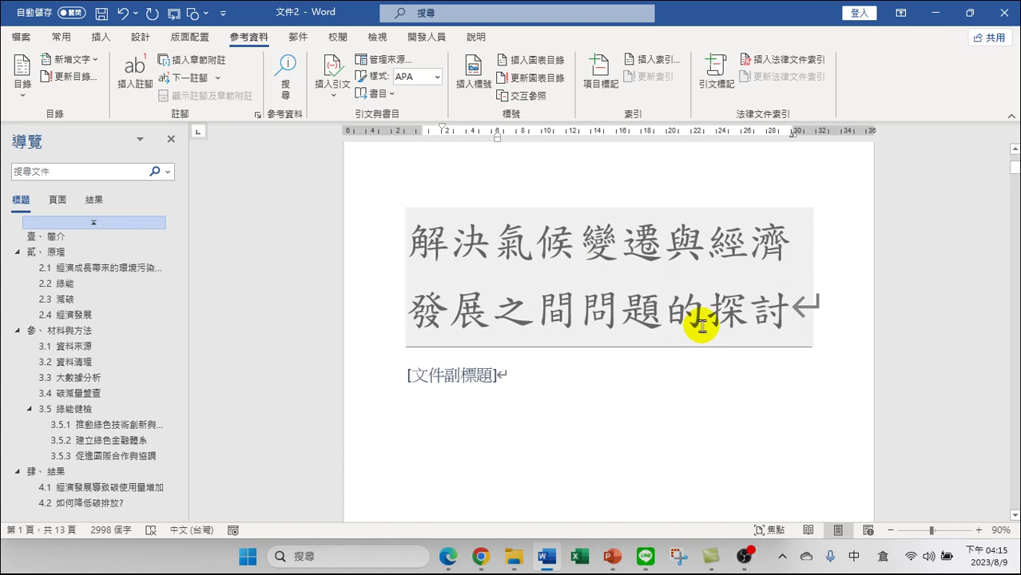
{"action": "scroll", "coordinate": [645, 342], "scroll_direction": "down", "scroll_amount": 10}
{"action": "scroll", "coordinate": [570, 349], "scroll_direction": "down", "scroll_amount": 7}
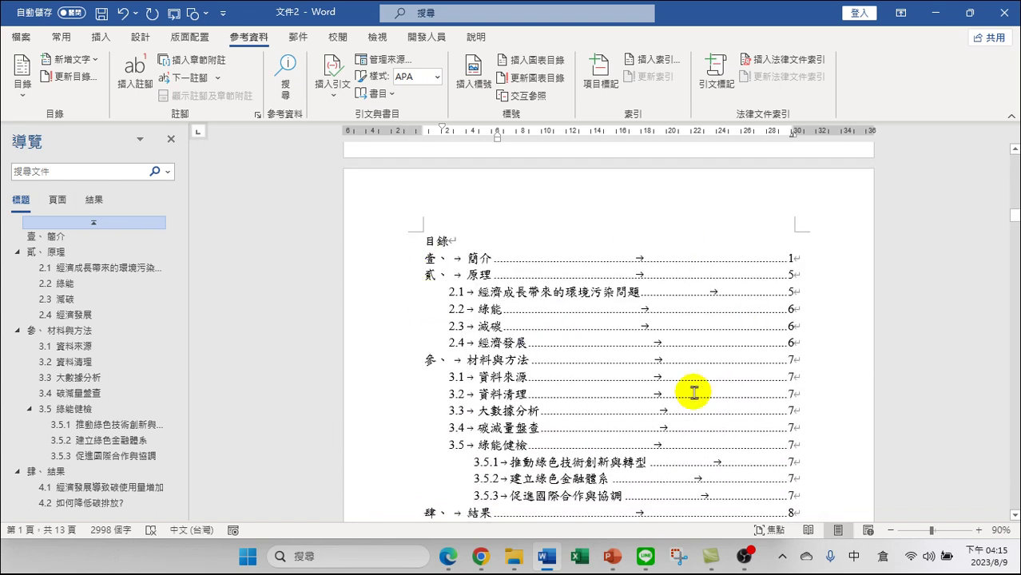
{"action": "scroll", "coordinate": [694, 392], "scroll_direction": "down", "scroll_amount": 12}
{"action": "scroll", "coordinate": [656, 296], "scroll_direction": "down", "scroll_amount": 13}
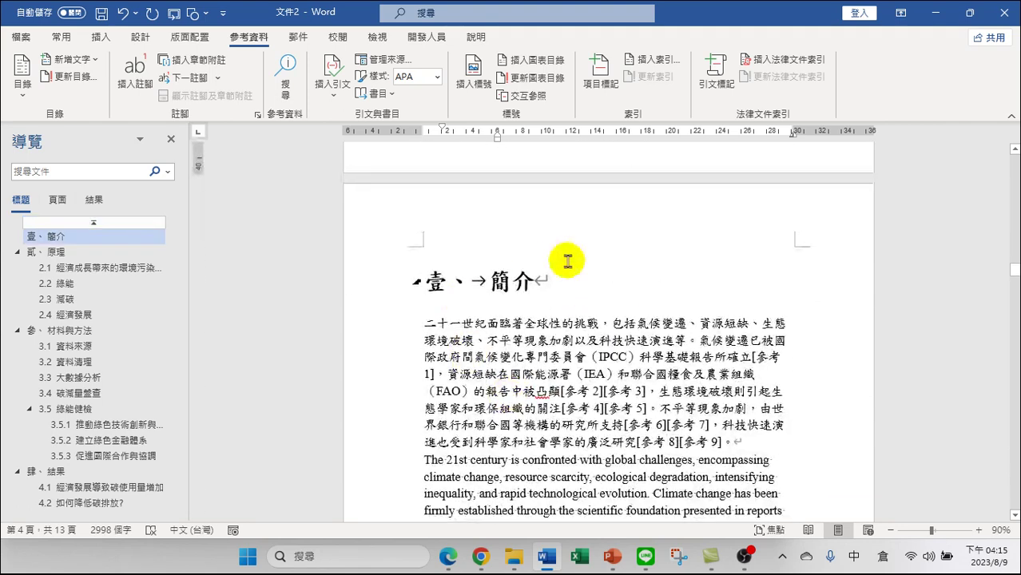
{"action": "scroll", "coordinate": [531, 360], "scroll_direction": "down", "scroll_amount": 12}
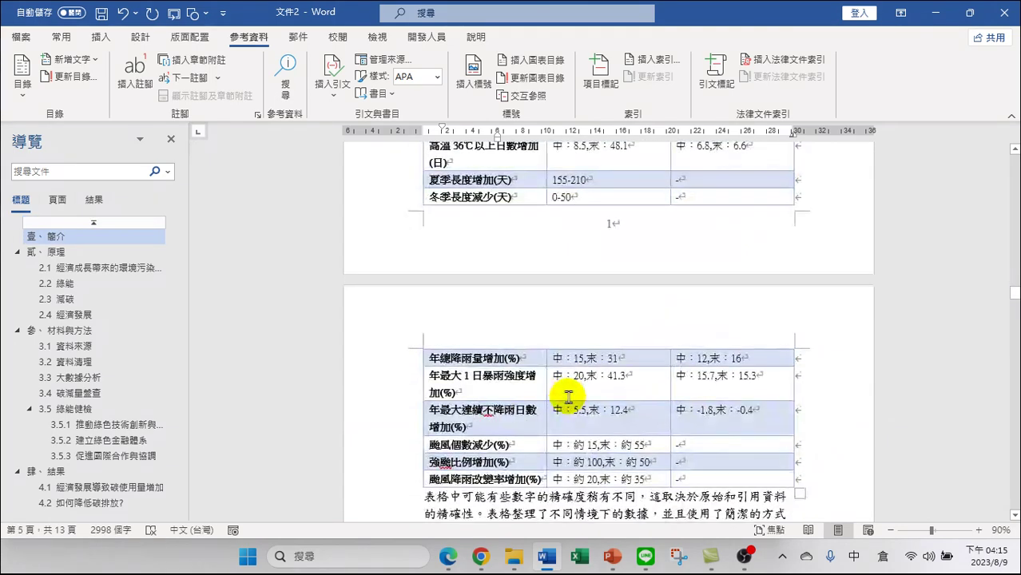
{"action": "scroll", "coordinate": [569, 402], "scroll_direction": "down", "scroll_amount": 2}
{"action": "scroll", "coordinate": [585, 370], "scroll_direction": "down", "scroll_amount": 10}
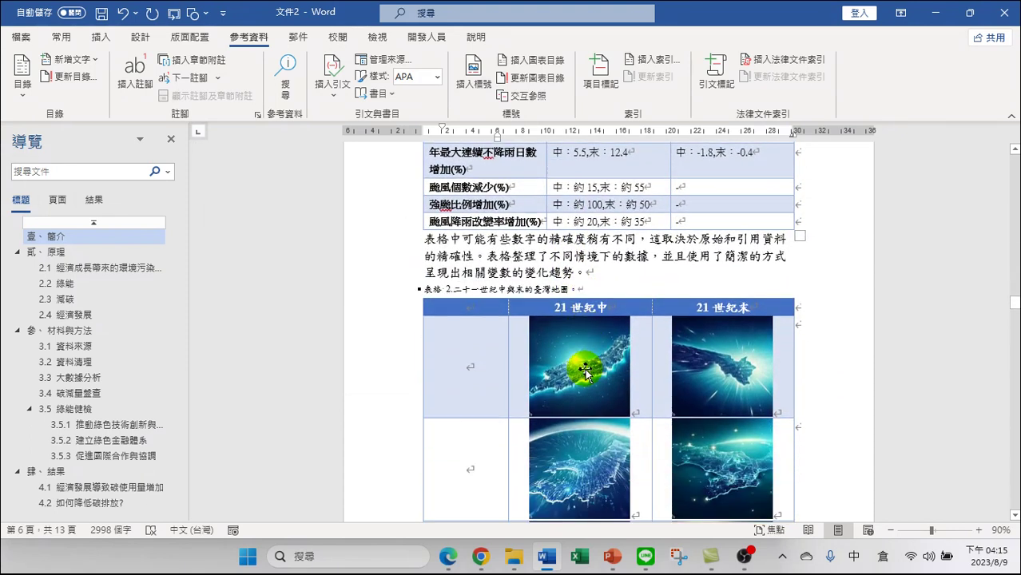
{"action": "scroll", "coordinate": [605, 391], "scroll_direction": "down", "scroll_amount": 20}
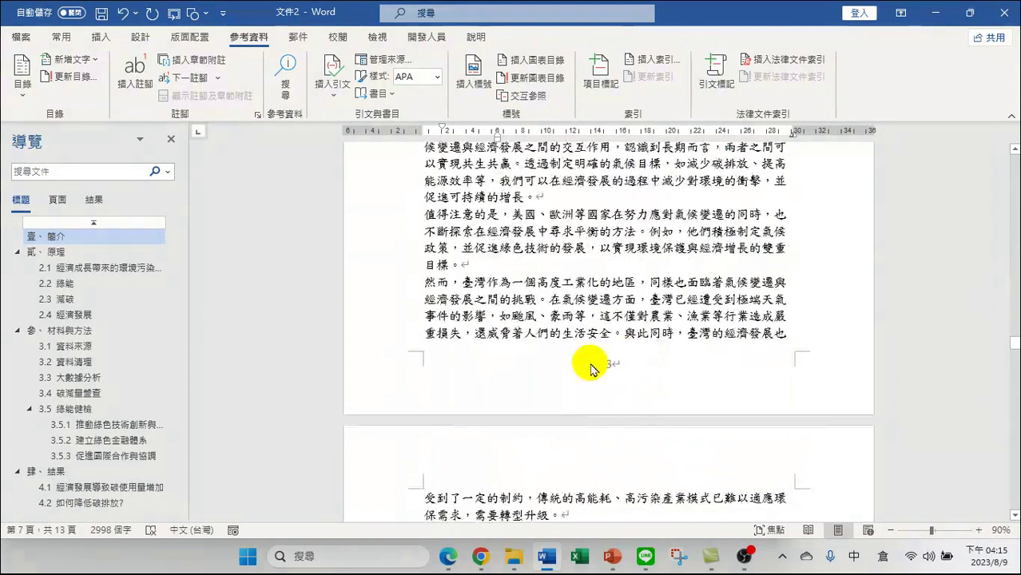
{"action": "scroll", "coordinate": [590, 369], "scroll_direction": "down", "scroll_amount": 7}
{"action": "left_click", "coordinate": [1017, 355]}
{"action": "mouse_move", "coordinate": [1016, 355]}
{"action": "left_mouse_down"}
{"action": "mouse_move", "coordinate": [1016, 294]}
{"action": "mouse_move", "coordinate": [1016, 362]}
{"action": "left_mouse_up"}
{"action": "left_click_drag", "start_coordinate": [1015, 400], "coordinate": [1015, 441]}
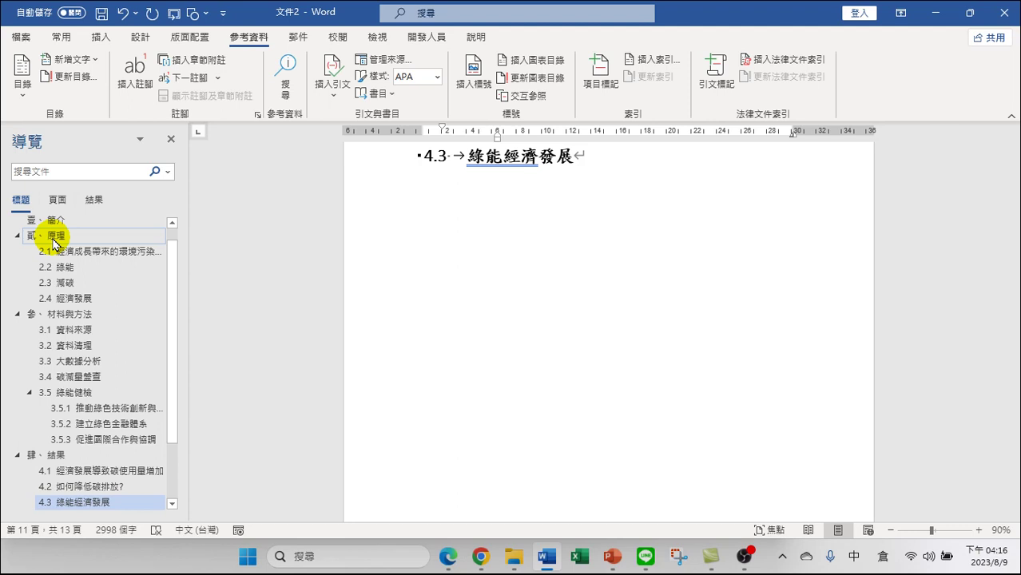
Save the report as 氣候變遷與經濟發展的關係20230809.docx in the 文件 folder
{"action": "left_click", "coordinate": [21, 37]}
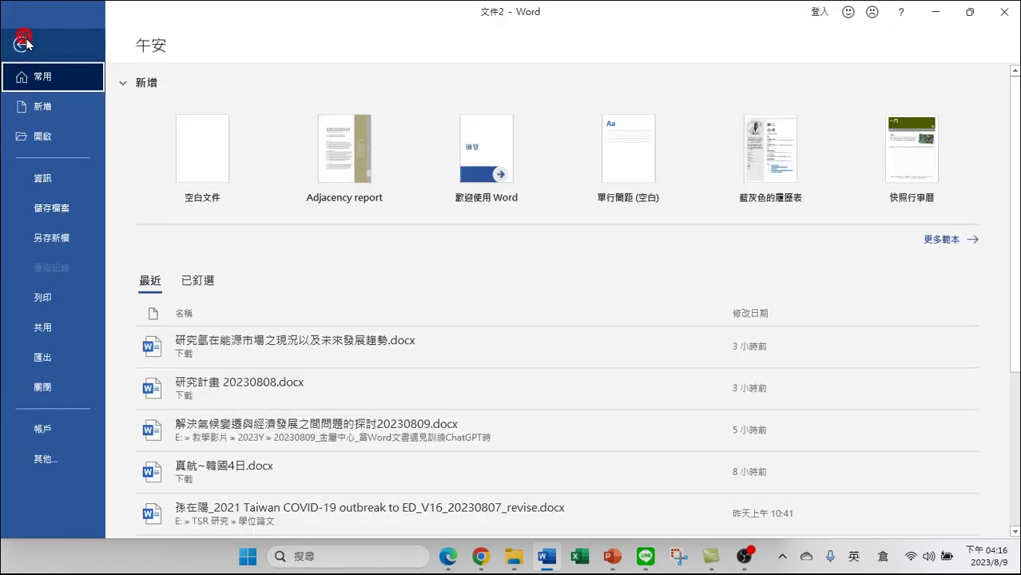
{"action": "left_click", "coordinate": [50, 240]}
{"action": "left_click", "coordinate": [263, 254]}
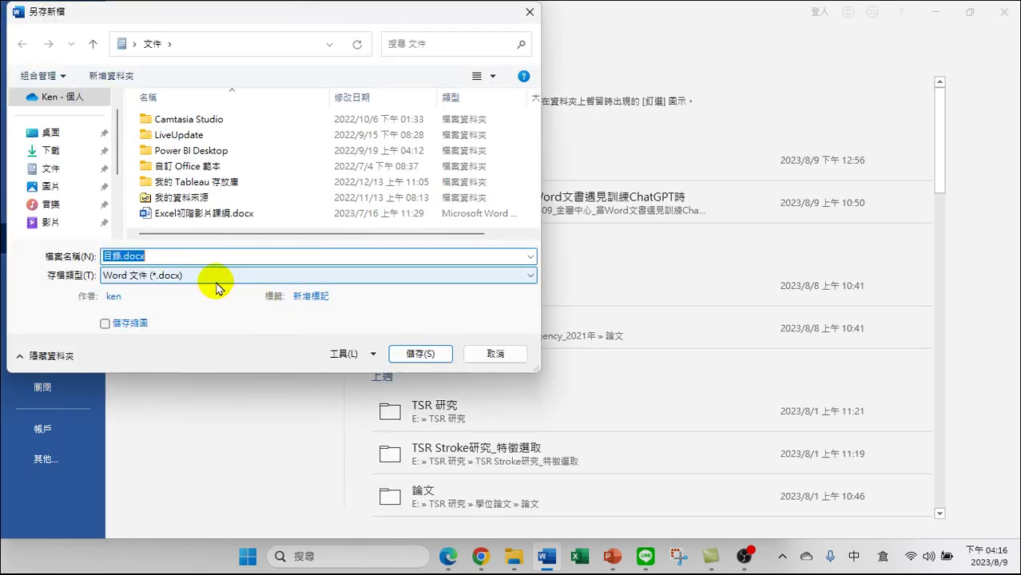
{"action": "left_click", "coordinate": [119, 257]}
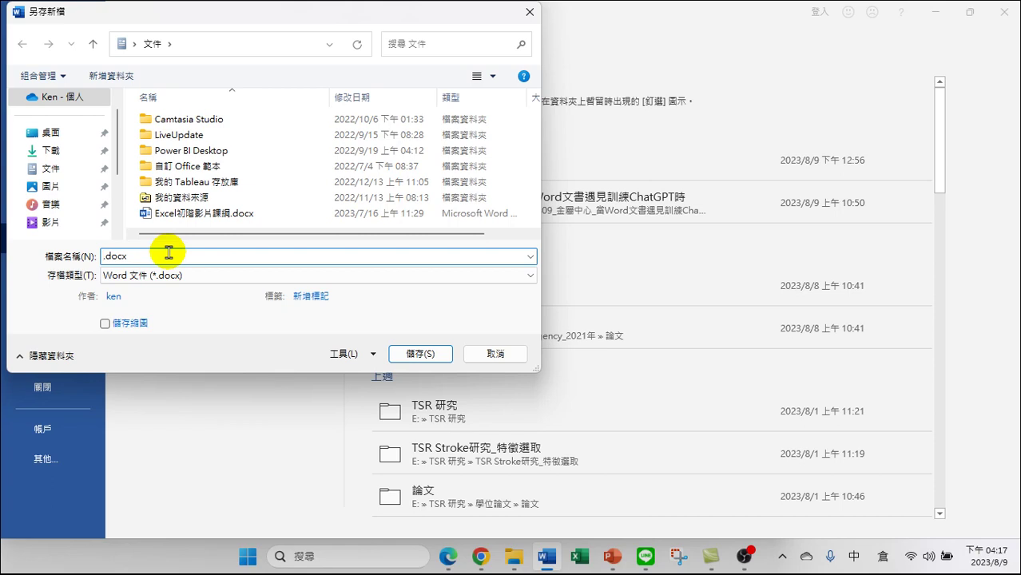
{"action": "type", "text": "氣人中弓"}
{"action": "key", "text": "space"}
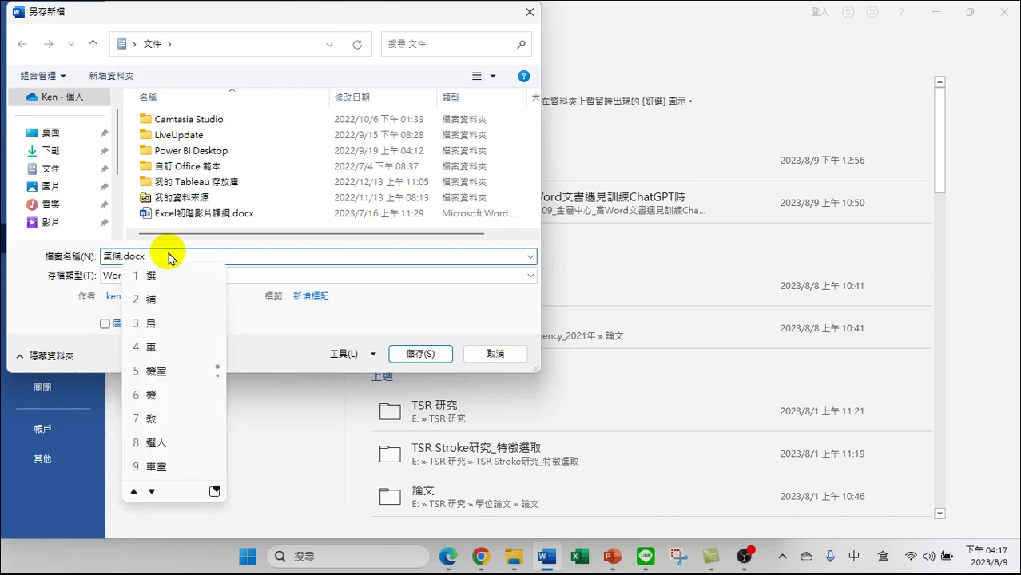
{"action": "type", "text": "變卜一田"}
{"action": "key", "text": "space"}
{"action": "type", "text": "遷與"}
{"action": "key", "text": "space"}
{"action": "type", "text": "文火山"}
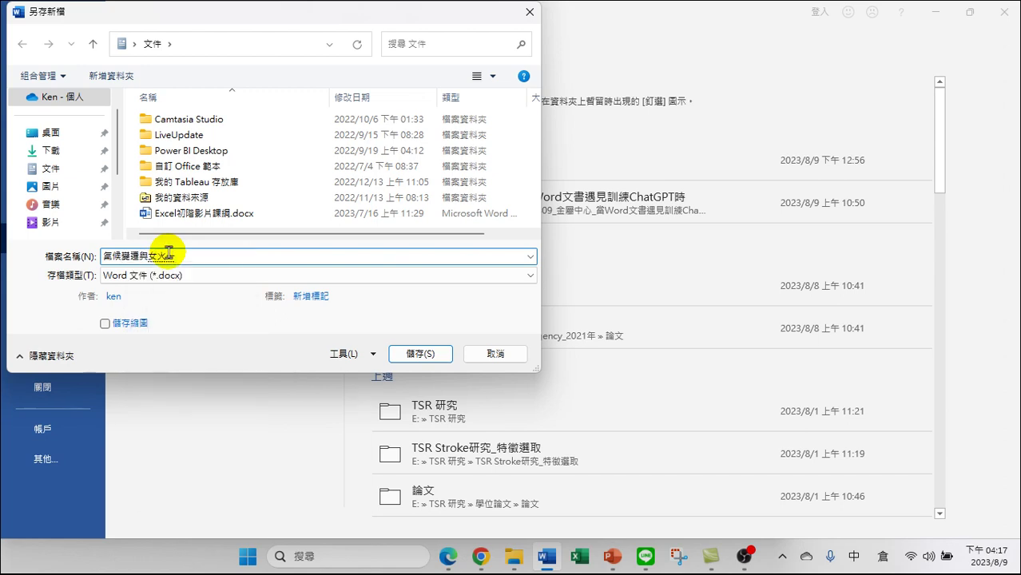
{"action": "key", "text": "space"}
{"action": "key", "text": "space"}
{"action": "type", "text": "人三"}
{"action": "key", "text": "space"}
{"action": "key", "text": "space"}
{"action": "type", "text": "展"}
{"action": "key", "text": "space"}
{"action": "type", "text": "的"}
{"action": "key", "text": "space"}
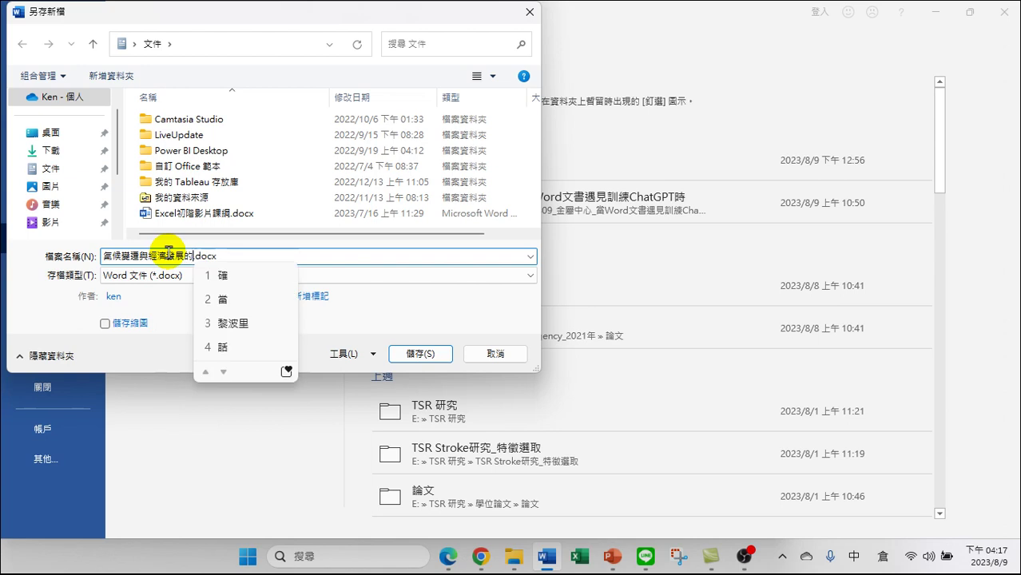
{"action": "type", "text": "anf"}
{"action": "key", "text": "space"}
{"action": "type", "text": "20230809"}
{"action": "left_click", "coordinate": [419, 352]}
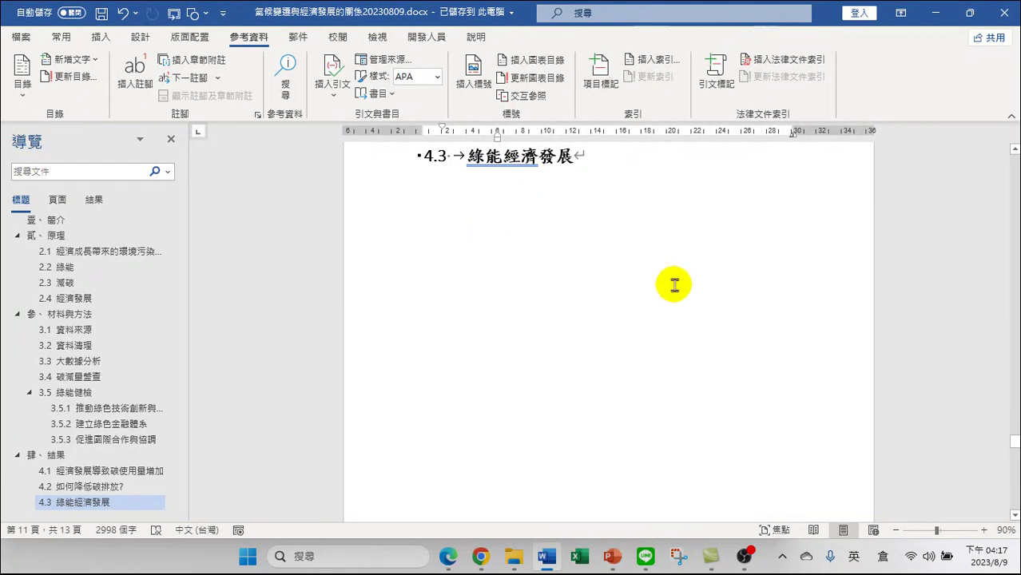
{"action": "scroll", "coordinate": [568, 247], "scroll_direction": "up", "scroll_amount": 5}
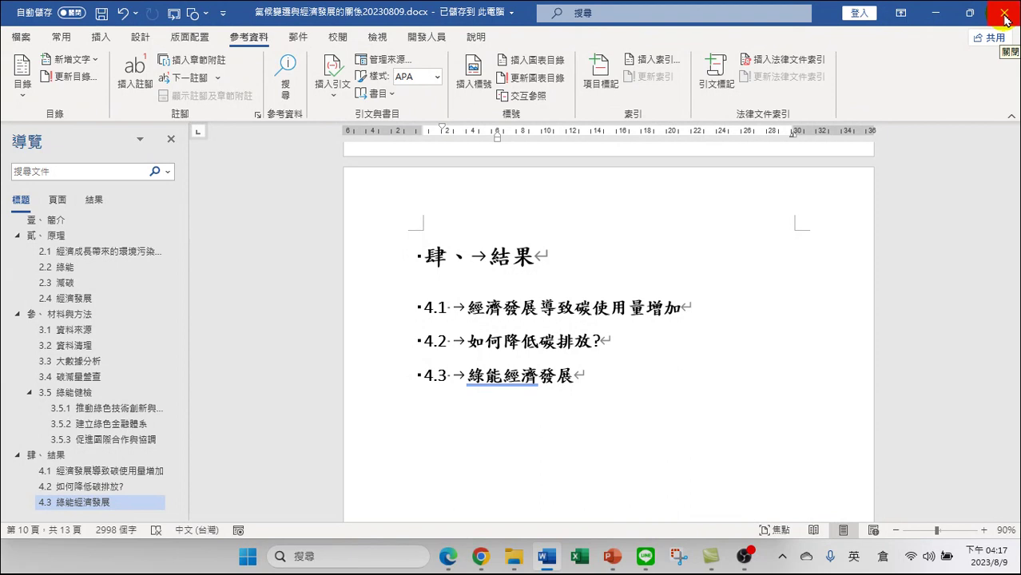
Close the finished report and locate 解決氣候變遷與經濟發展之間問題的探討20230809.docx in the 20230809 course folder in File Explorer
{"action": "left_click", "coordinate": [1005, 13]}
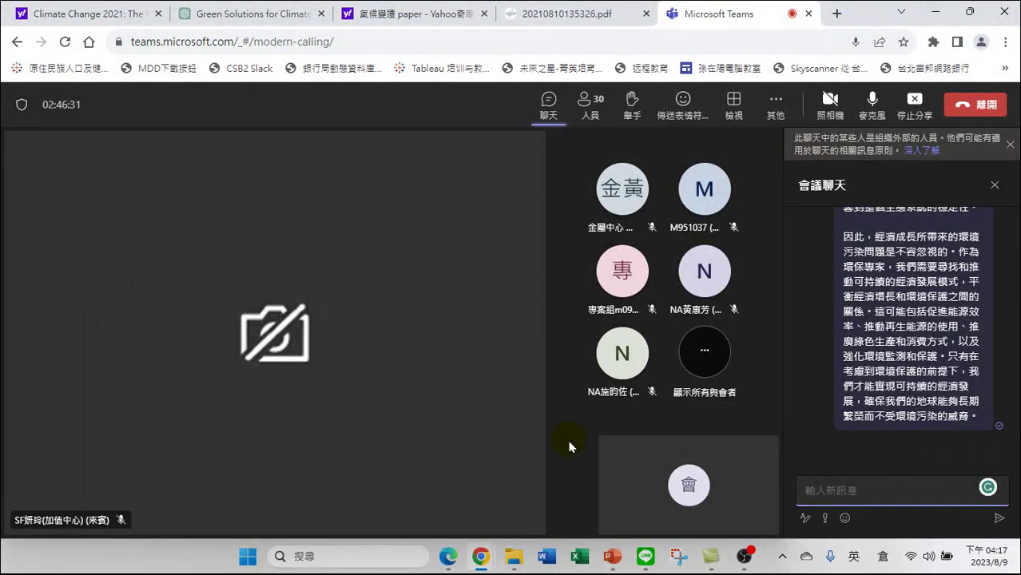
{"action": "left_click", "coordinate": [514, 557]}
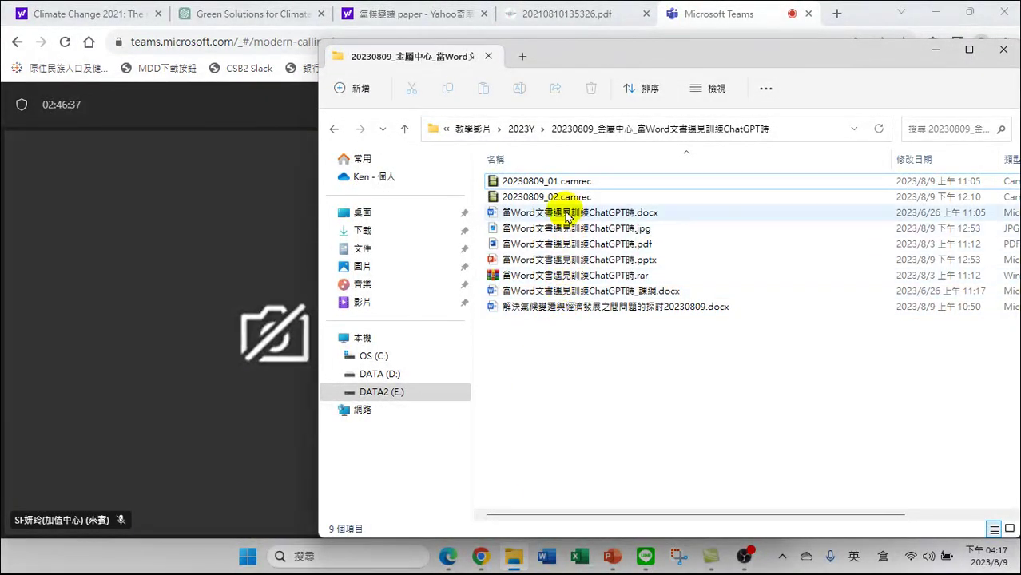
{"action": "left_click", "coordinate": [564, 308]}
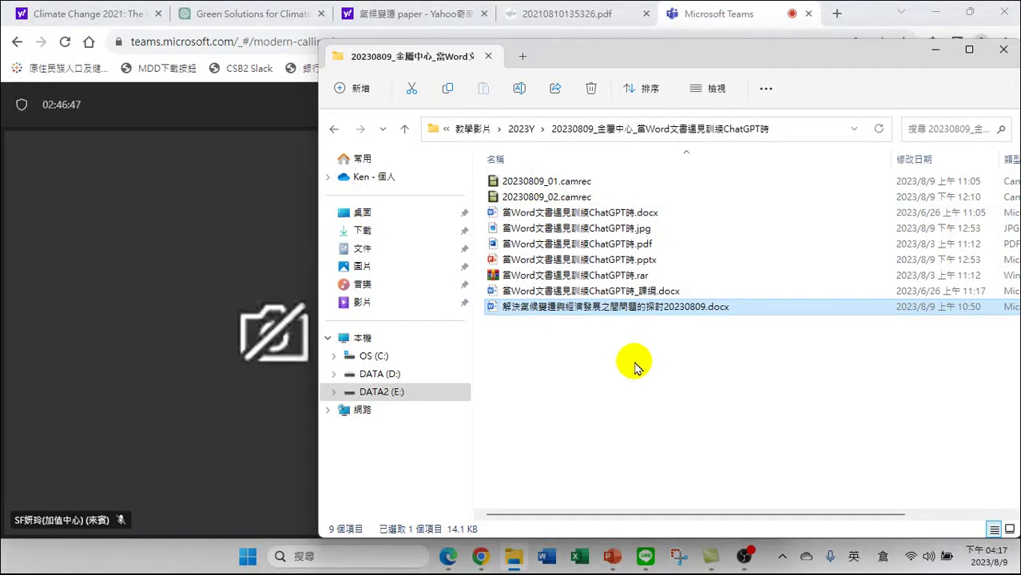
{"action": "left_click", "coordinate": [937, 49]}
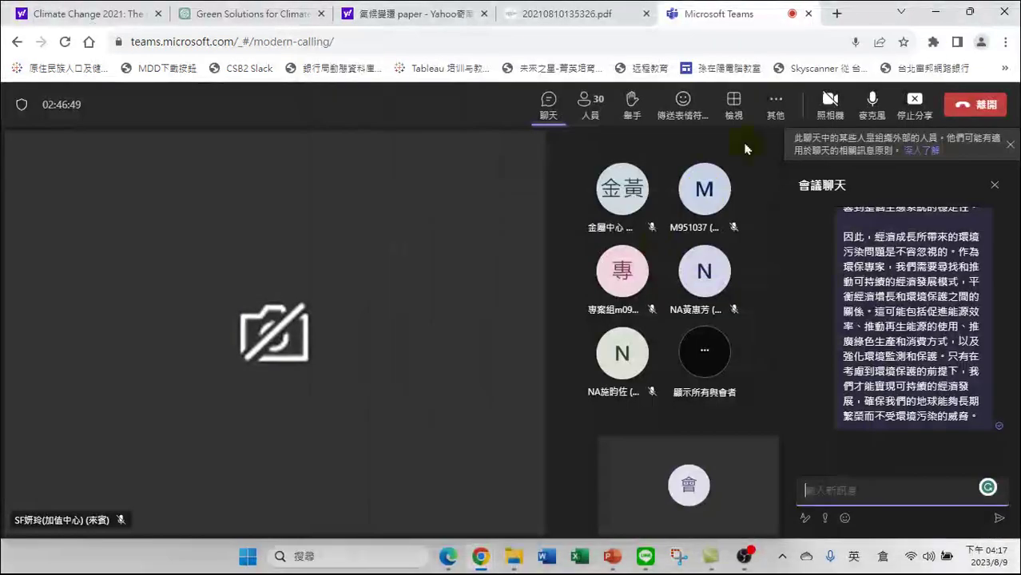
Start Word again and create a new blank document with the cursor on its first line
{"action": "left_click", "coordinate": [551, 560]}
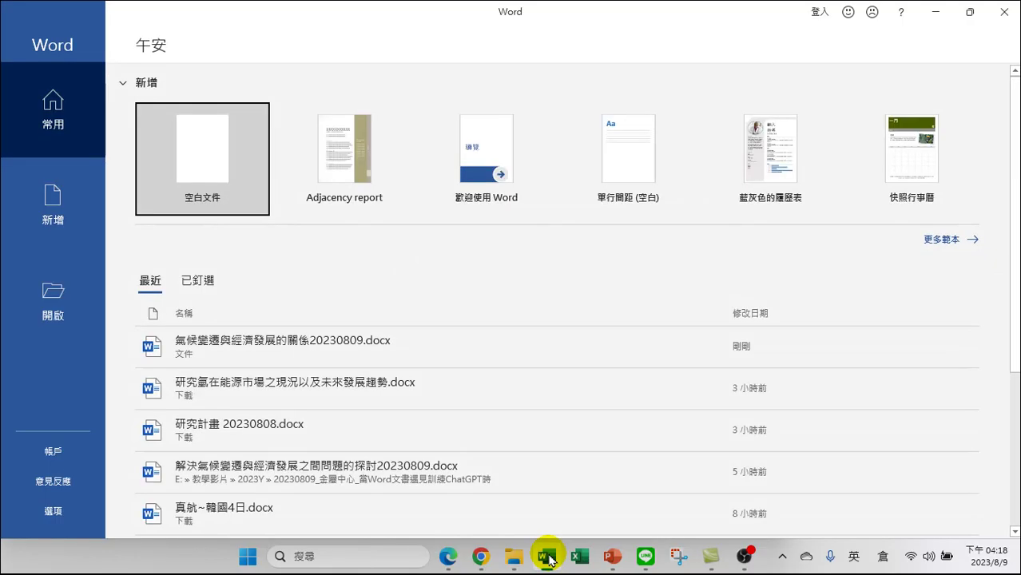
{"action": "left_click", "coordinate": [201, 151]}
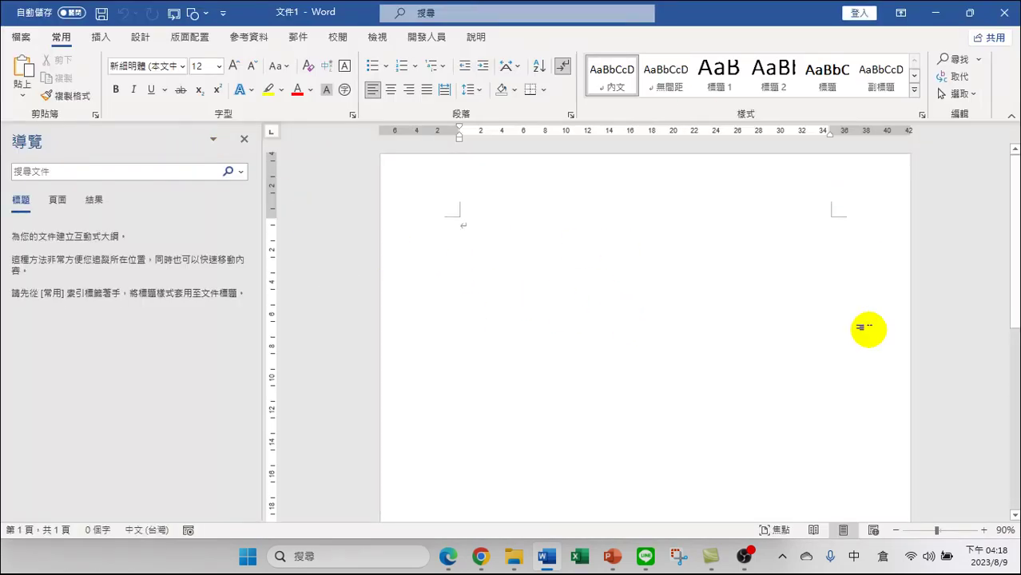
{"action": "left_click", "coordinate": [492, 237]}
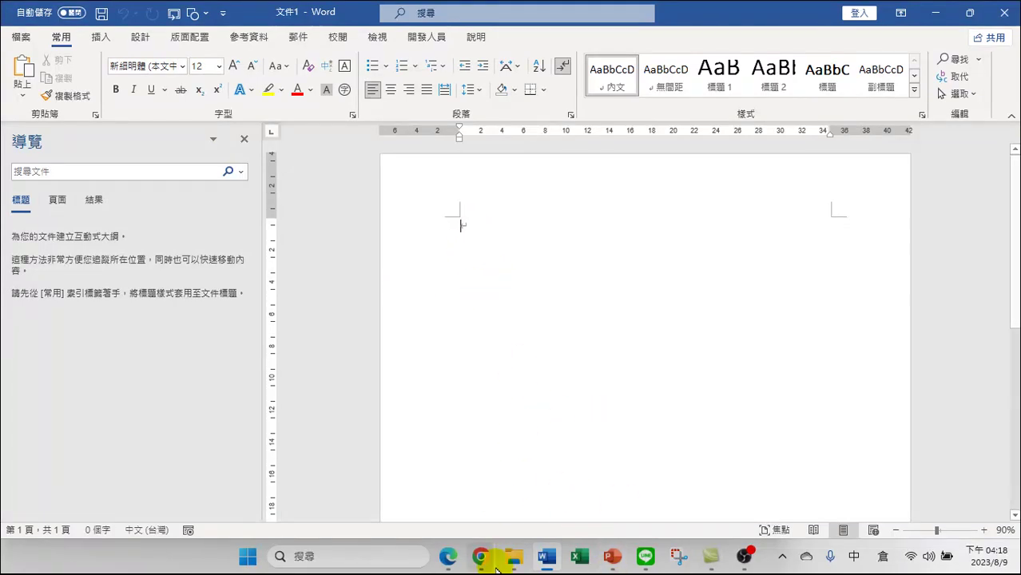
{"action": "mouse_move", "coordinate": [481, 551]}
{"action": "left_click", "coordinate": [442, 484]}
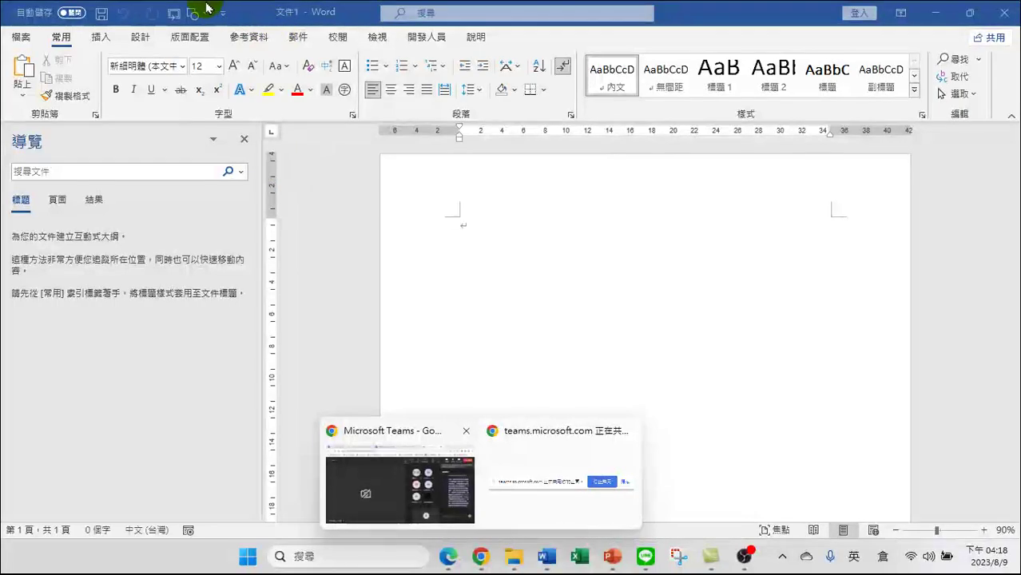
{"action": "left_click", "coordinate": [579, 243]}
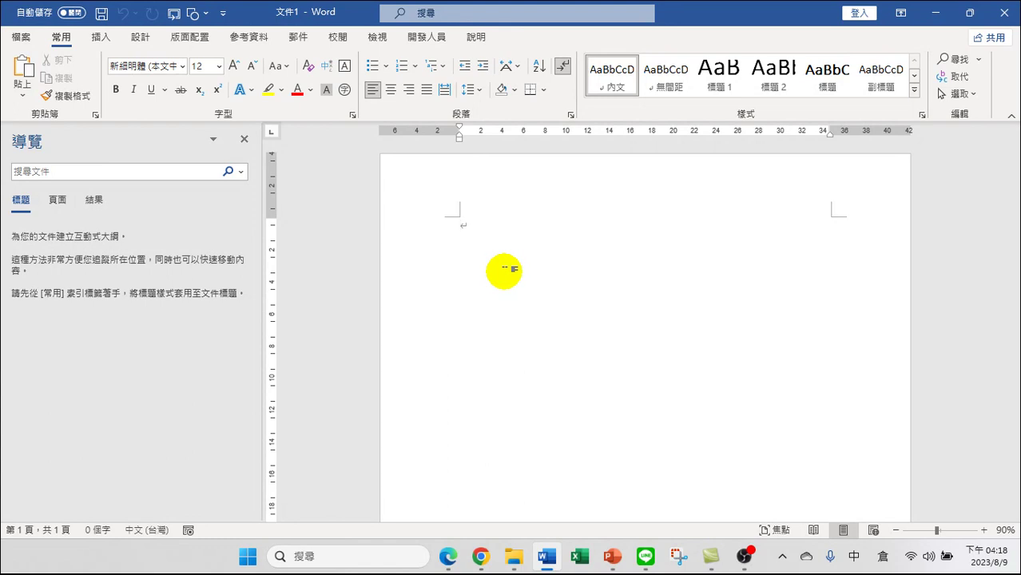
Switch to the ChatGPT conversation about green solutions in Edge and begin a new message
{"action": "mouse_move", "coordinate": [482, 555]}
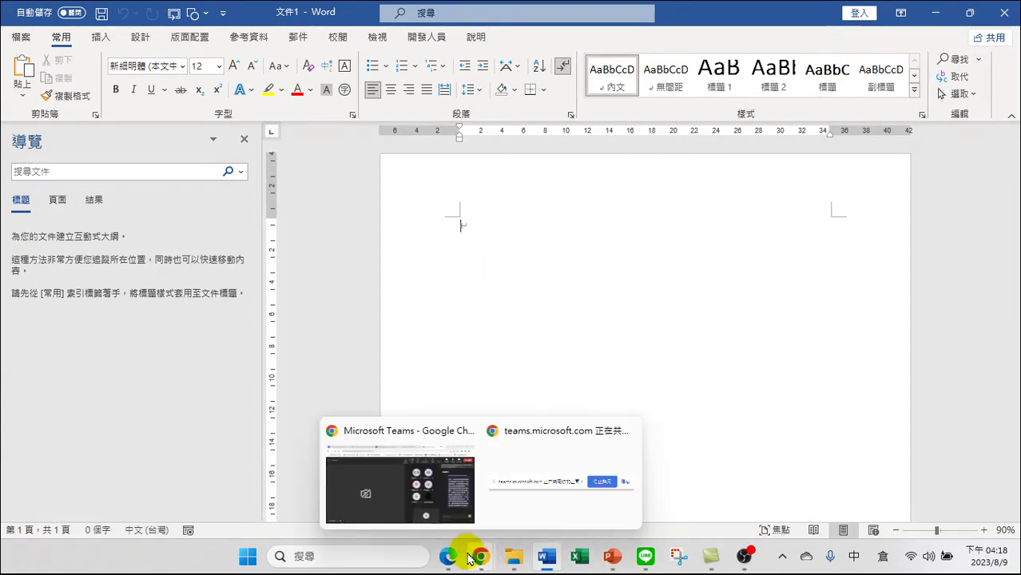
{"action": "left_click", "coordinate": [448, 557]}
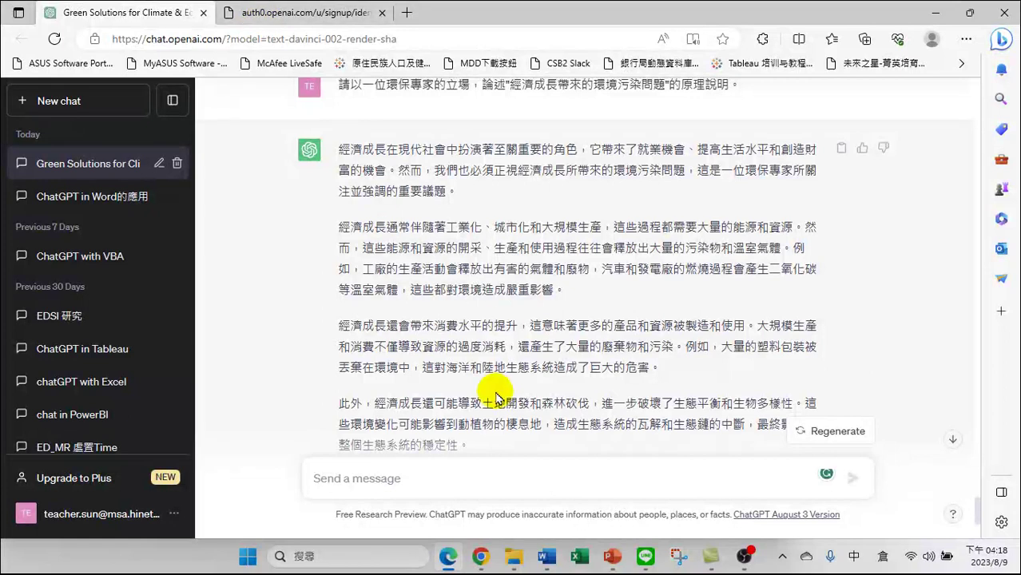
{"action": "left_click", "coordinate": [449, 473]}
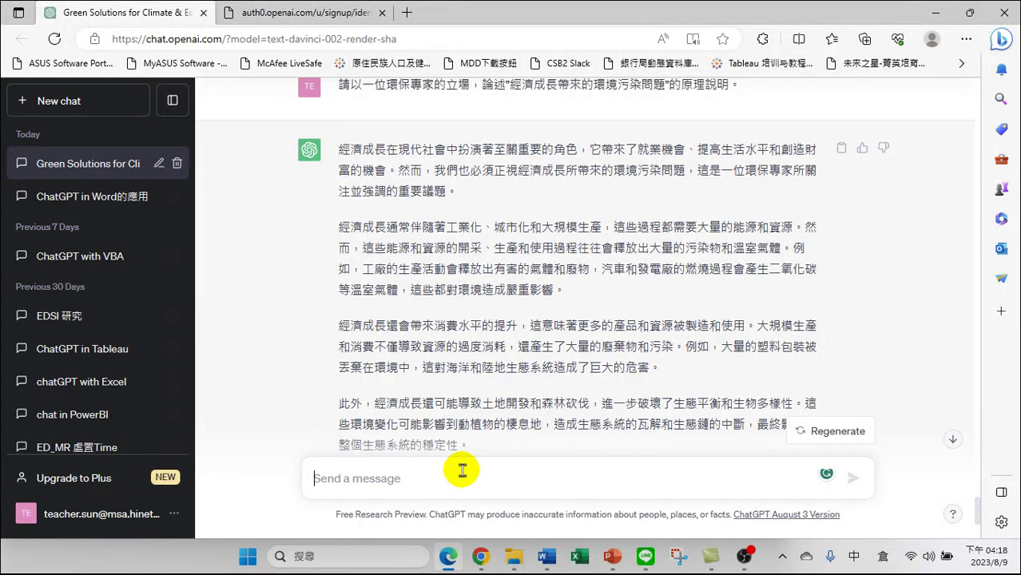